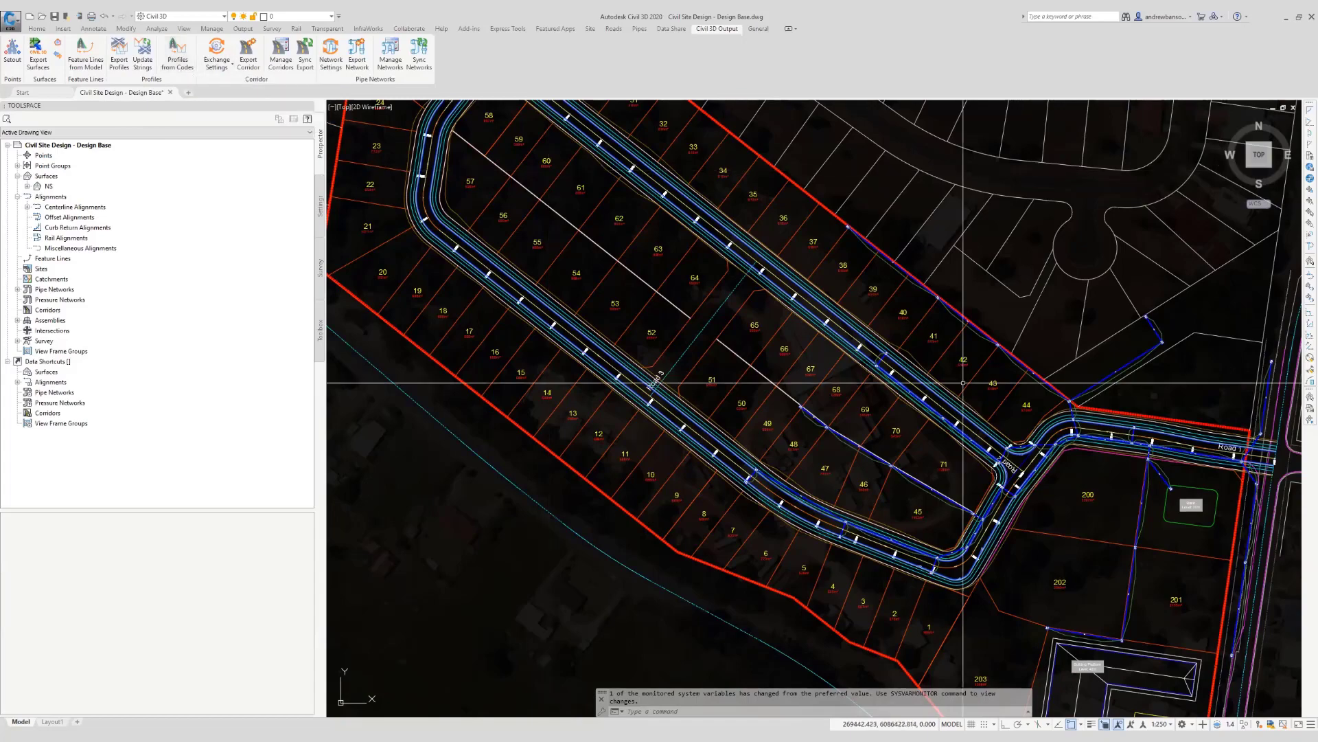
# Examine the road and drainage layout around the Road 1 and Road 2 junction and the bend beside lot 45.
pyautogui.scroll(6, 991, 427)
pyautogui.scroll(3, 990, 427)
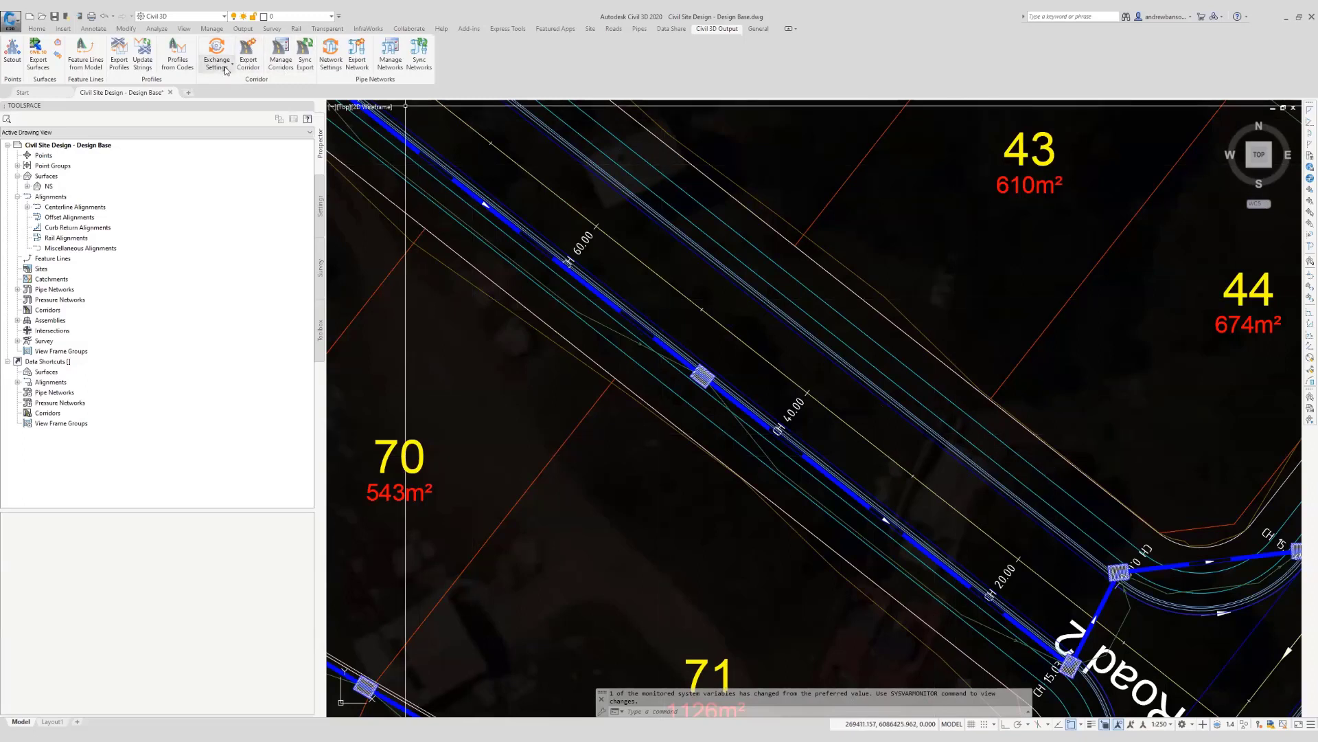
pyautogui.click(390, 49)
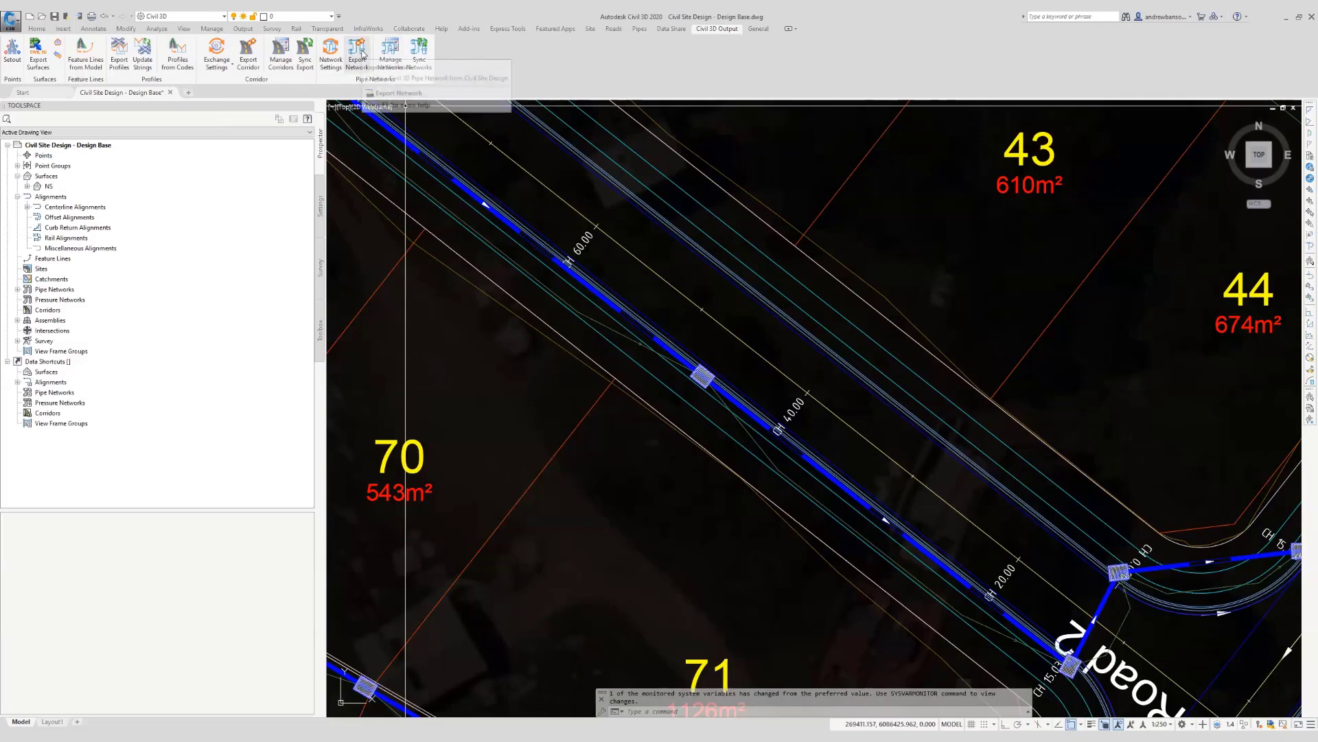
pyautogui.scroll(-3, 609, 349)
pyautogui.scroll(-6, 609, 349)
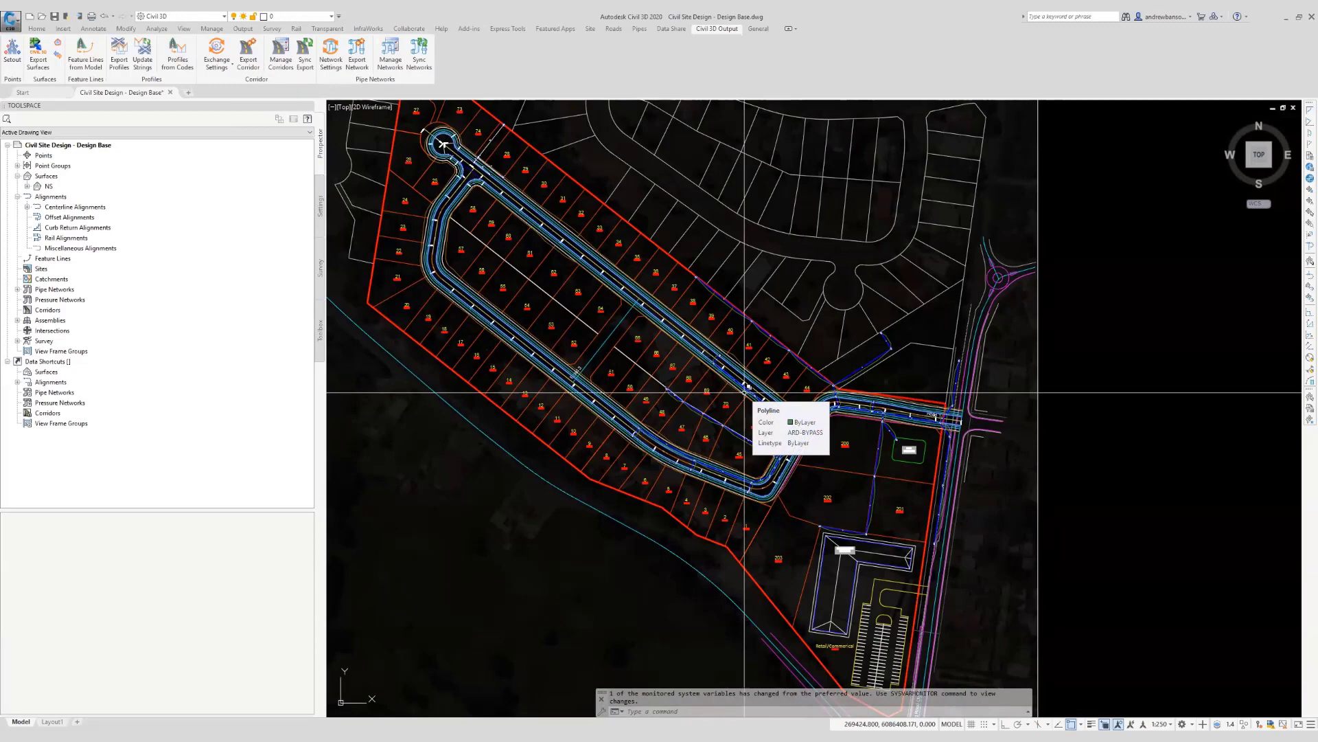
pyautogui.moveTo(797, 387); pyautogui.dragTo(808, 419, button='middle')
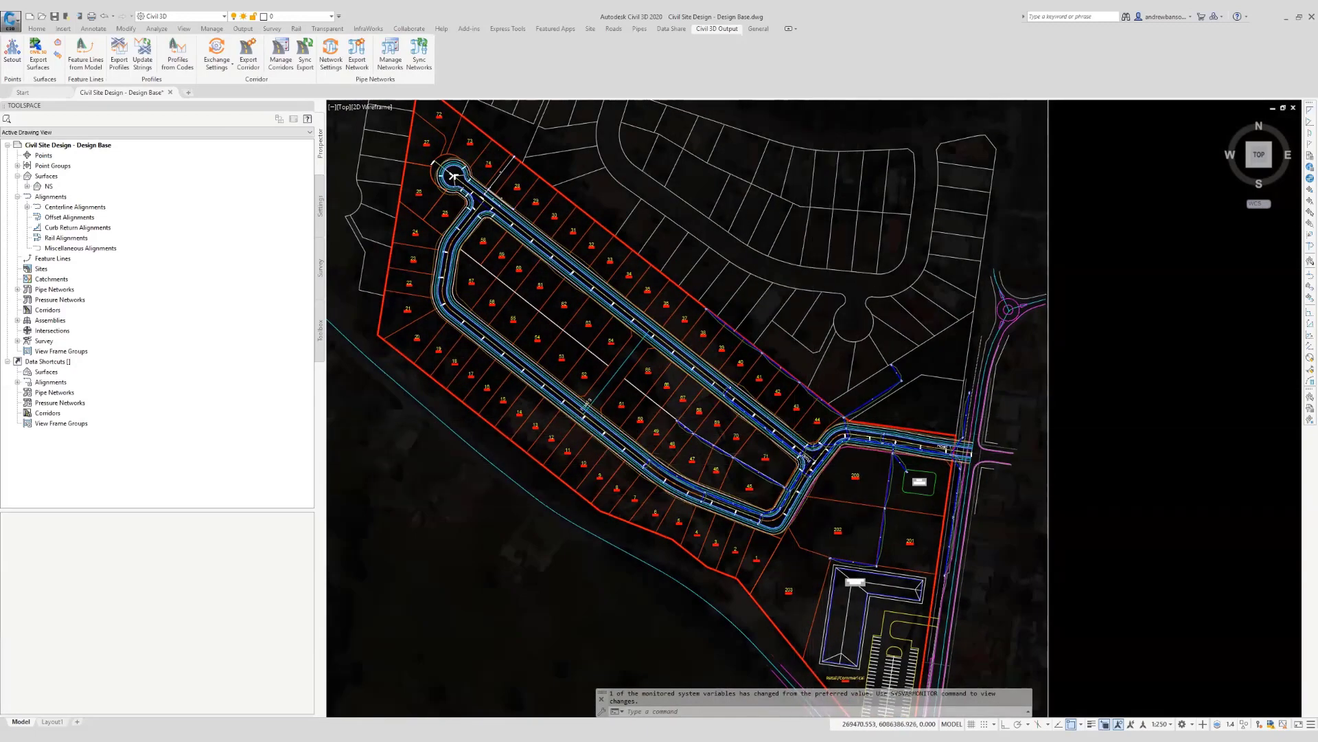
pyautogui.scroll(8, 815, 456)
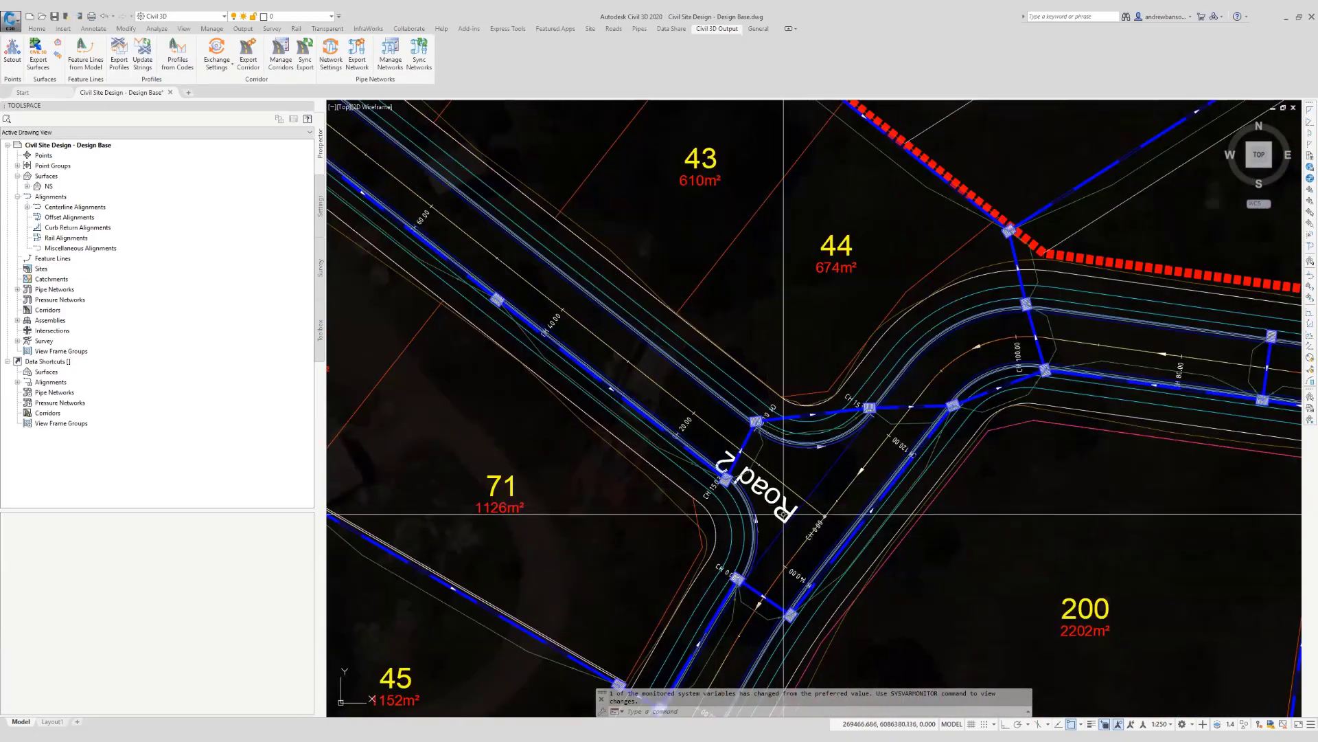
pyautogui.scroll(-6, 766, 504)
pyautogui.moveTo(559, 419)
pyautogui.mouseDown(button='middle')
pyautogui.moveTo(781, 529)
pyautogui.moveTo(723, 456)
pyautogui.moveTo(655, 317)
pyautogui.mouseUp(button='middle')
pyautogui.scroll(4, 864, 552)
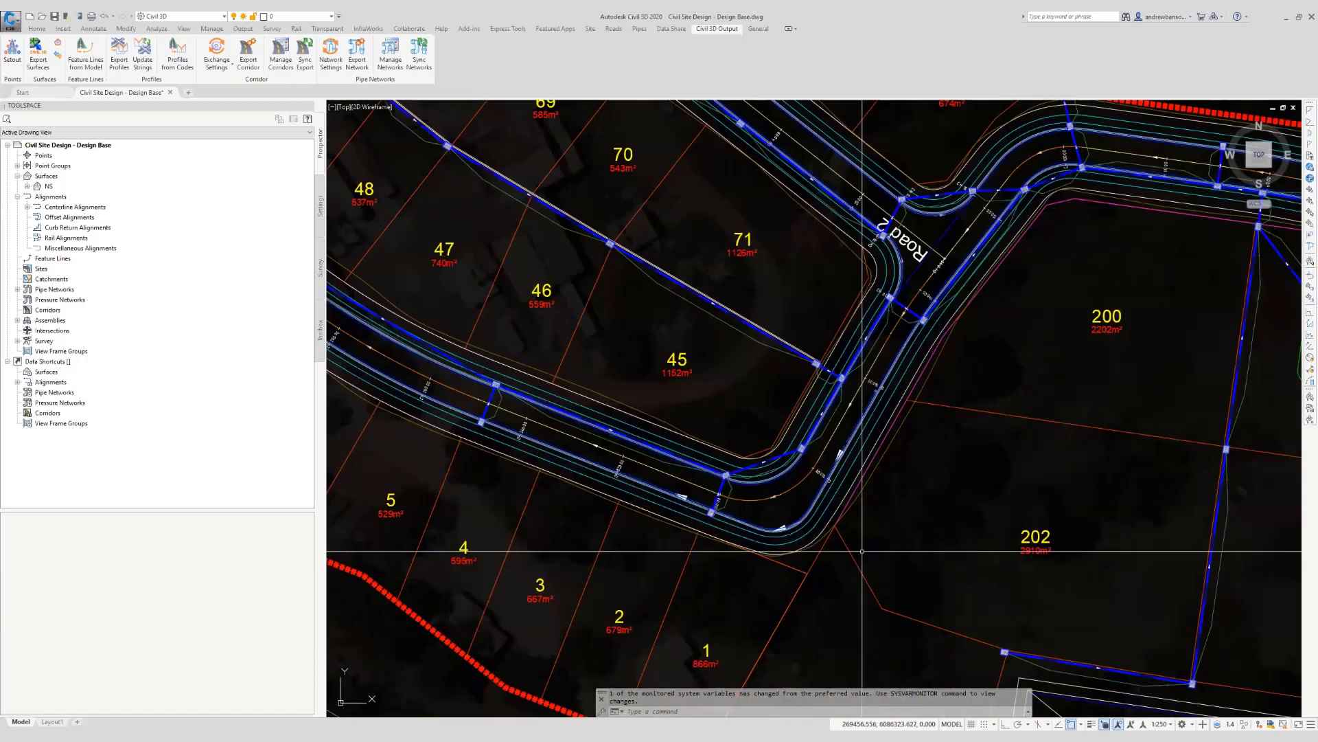
# Open the cross section viewer for Road 1 at chainage 190, on the bend beside lot 45.
pyautogui.scroll(2, 799, 497)
pyautogui.click(614, 29)
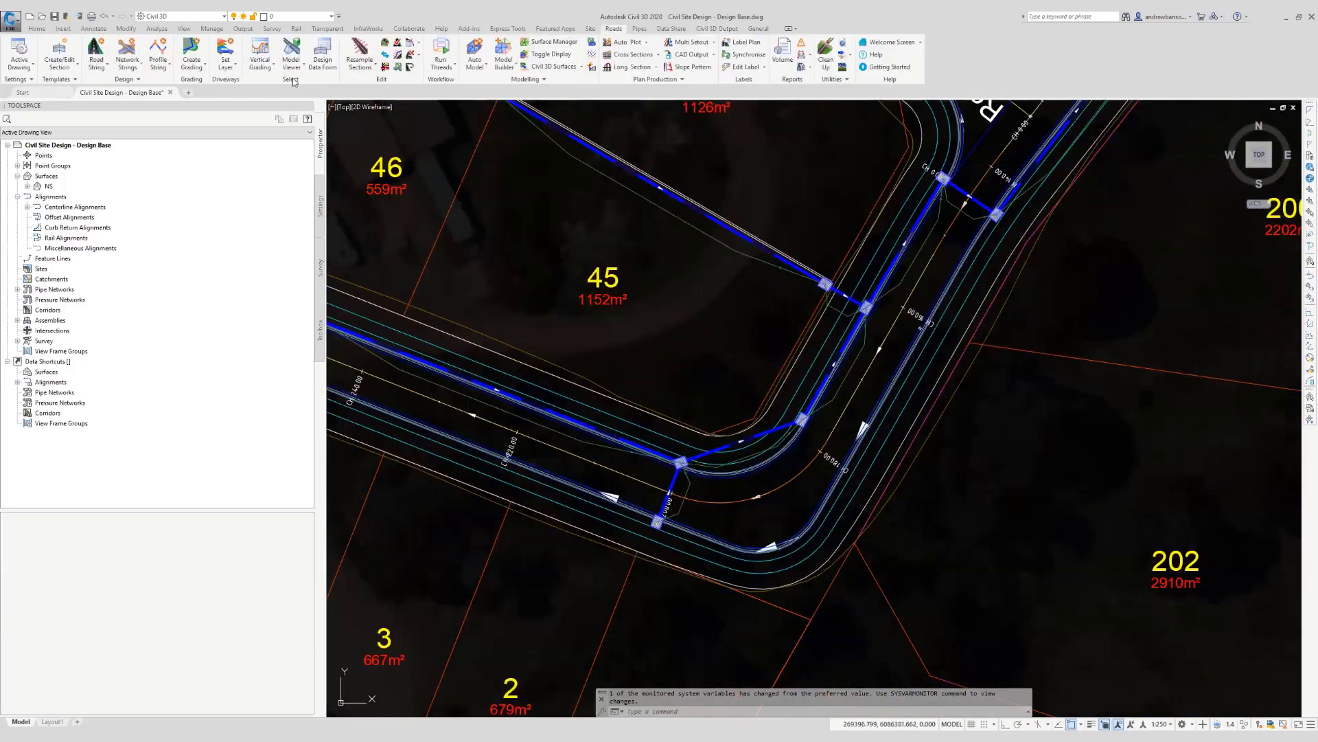
pyautogui.click(261, 67)
pyautogui.click(284, 105)
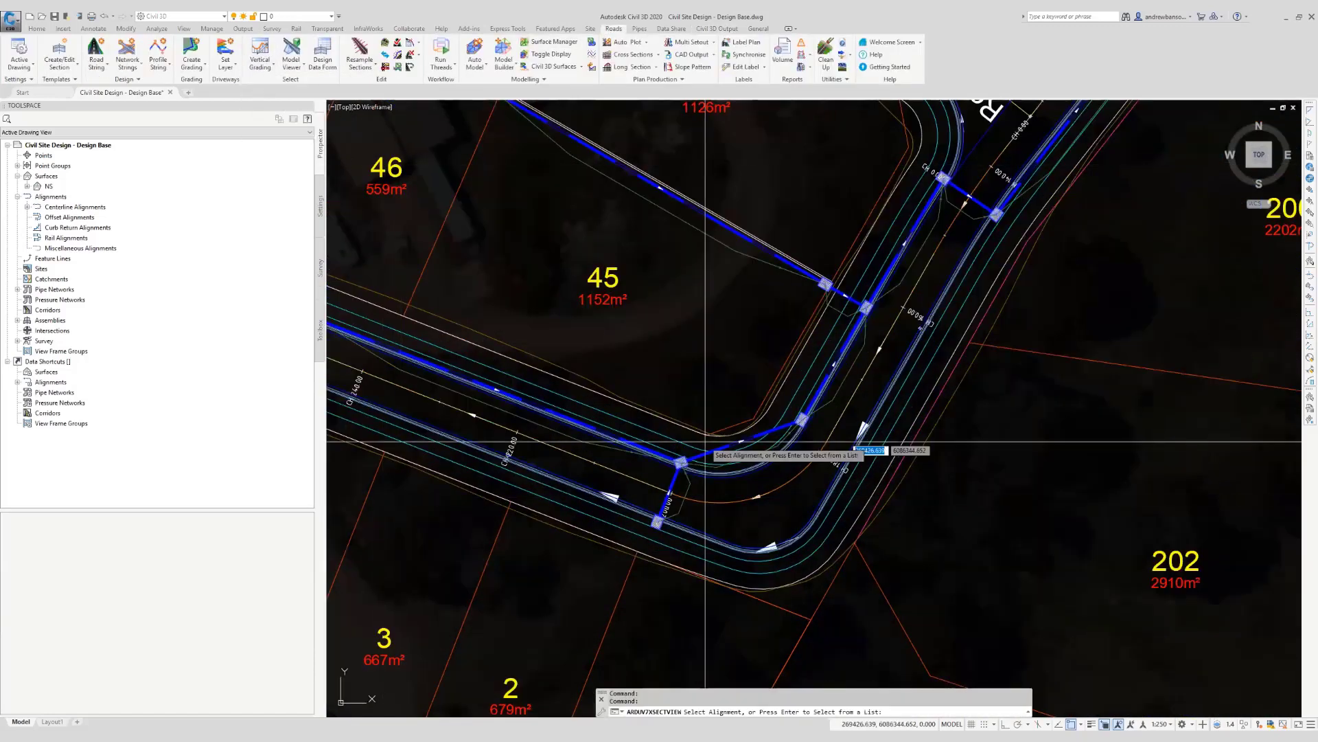
pyautogui.click(759, 500)
pyautogui.click(758, 500)
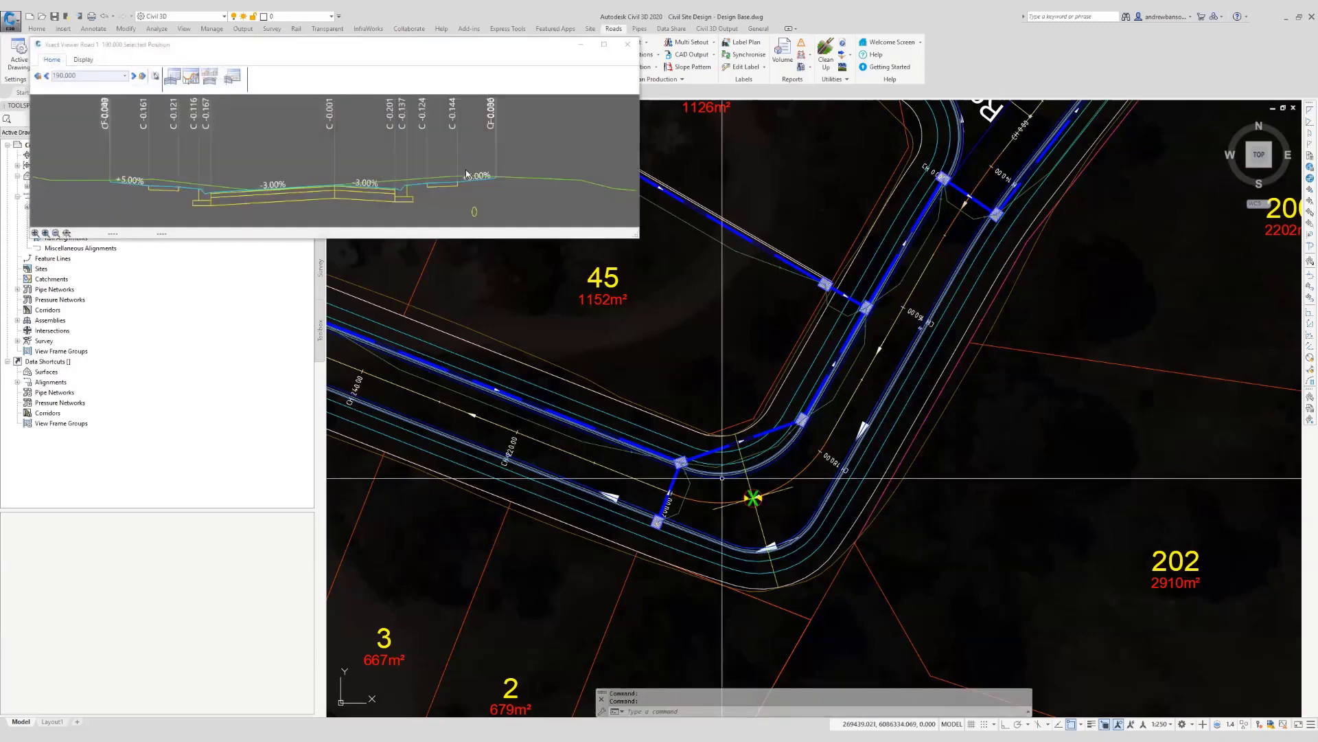
# Inspect the Match Code to Alignment variation in the section design data of Road 1, then close the design data and section viewer.
pyautogui.rightClick(566, 232)
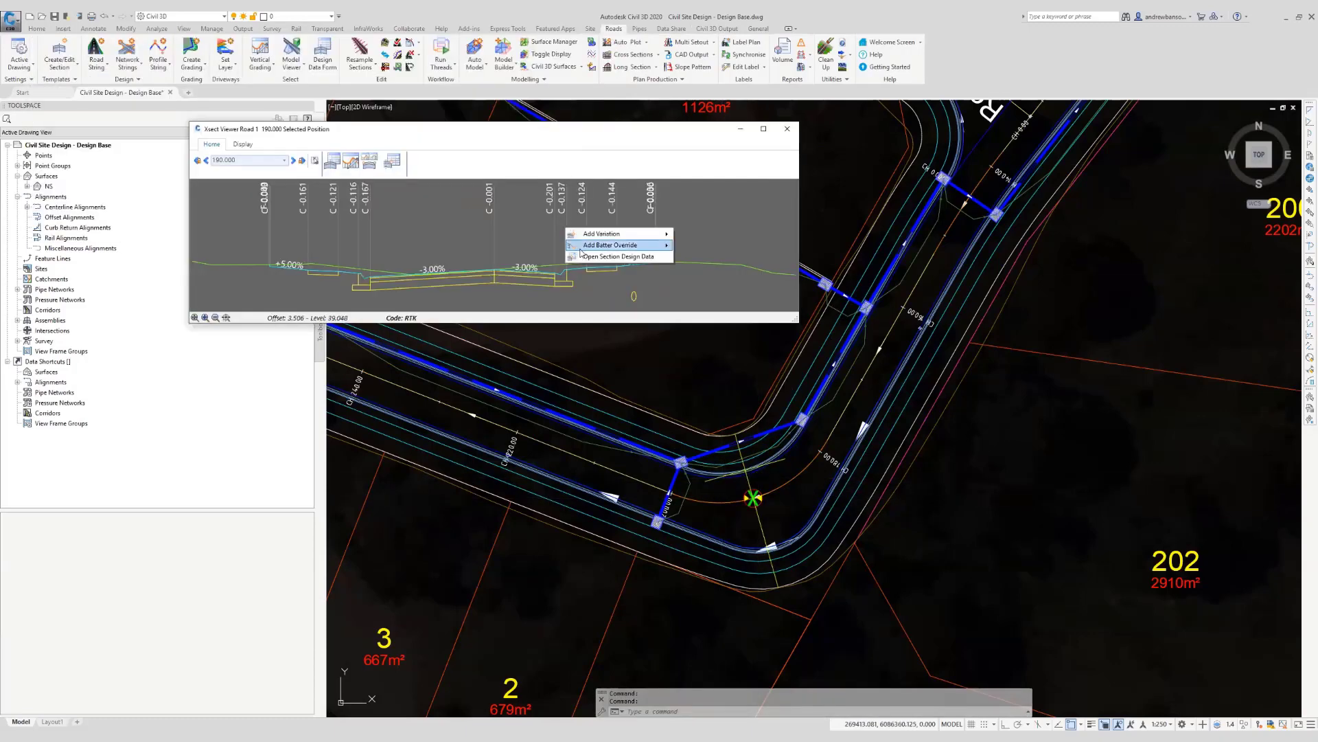
pyautogui.click(617, 259)
pyautogui.moveTo(727, 197); pyautogui.dragTo(1038, 151)
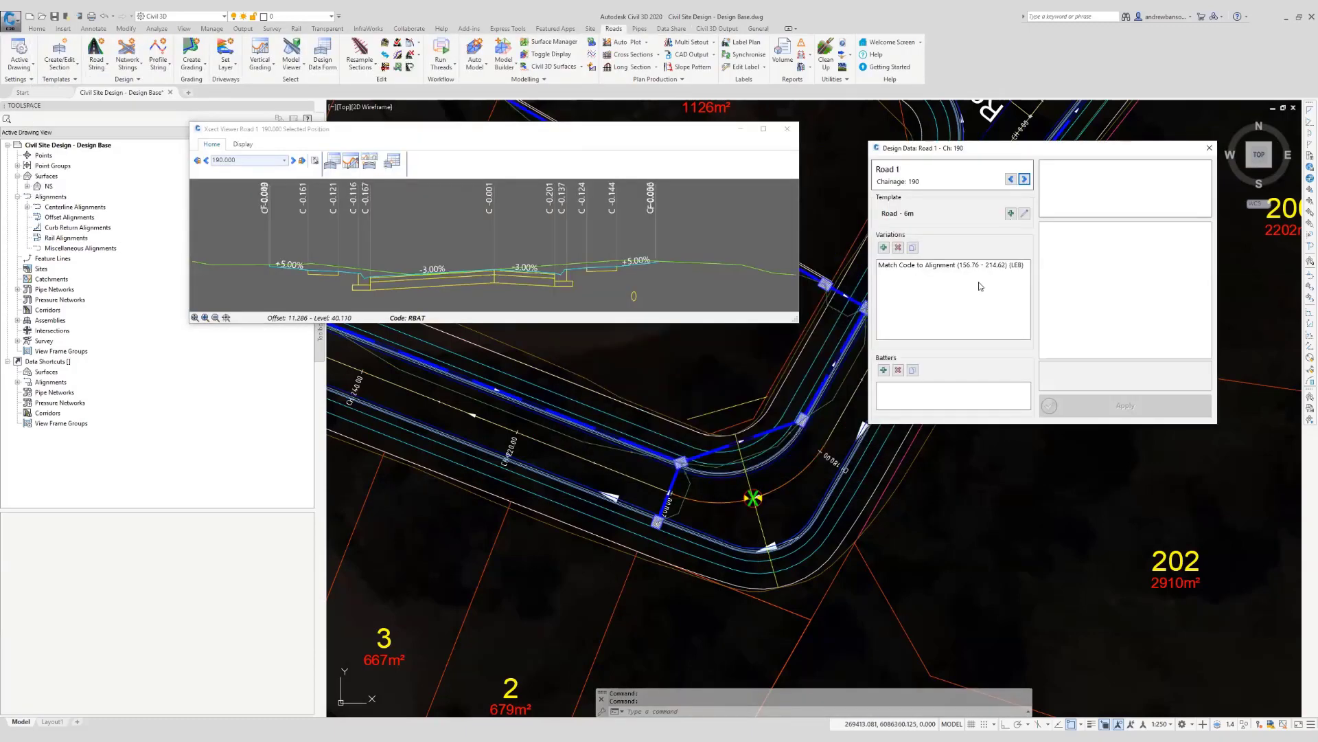
pyautogui.click(953, 265)
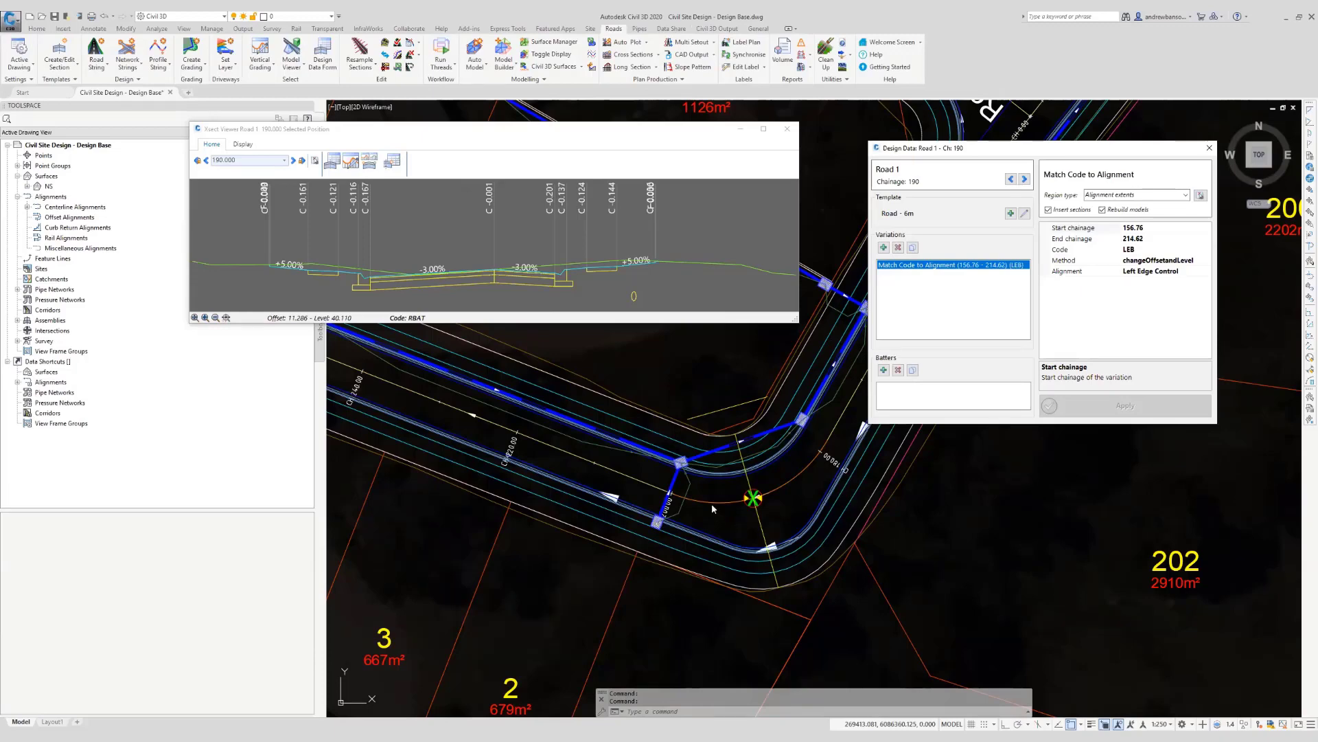
pyautogui.click(1209, 148)
pyautogui.click(787, 130)
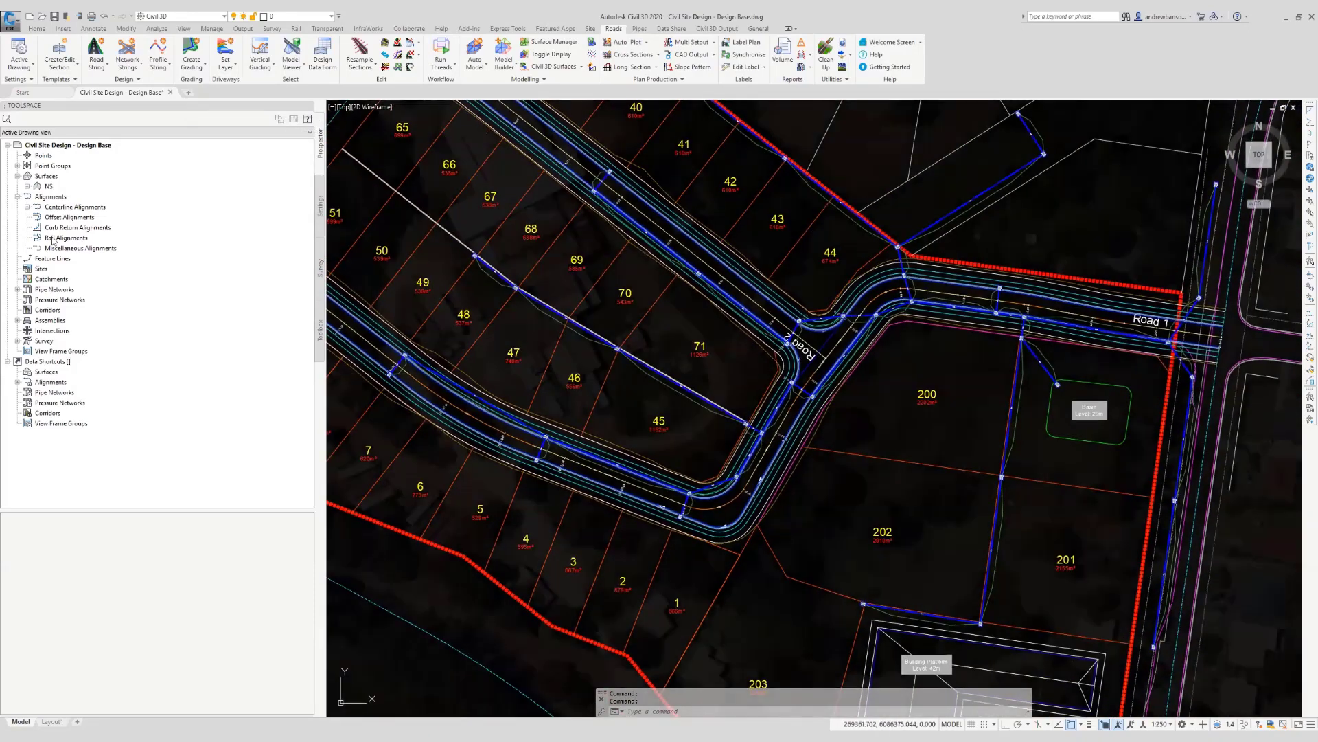
pyautogui.click(48, 187)
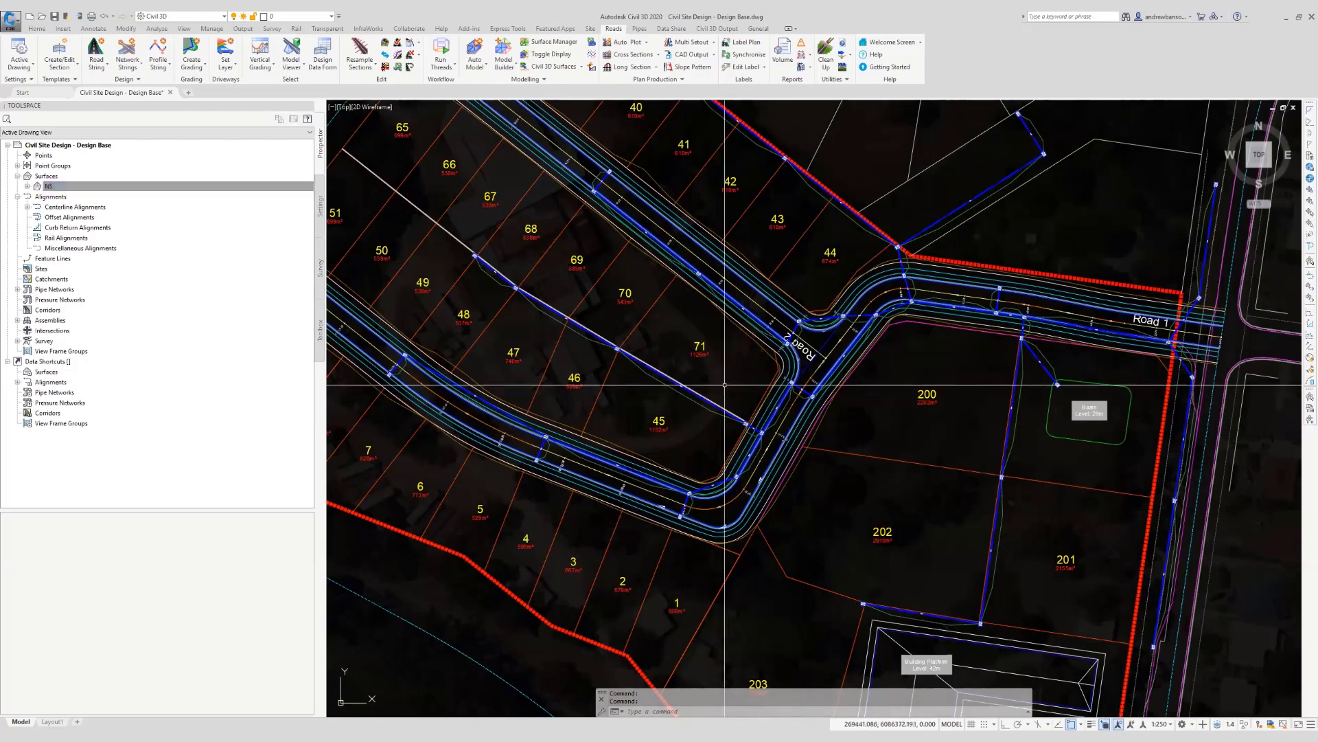
pyautogui.scroll(-2, 726, 391)
pyautogui.moveTo(726, 392)
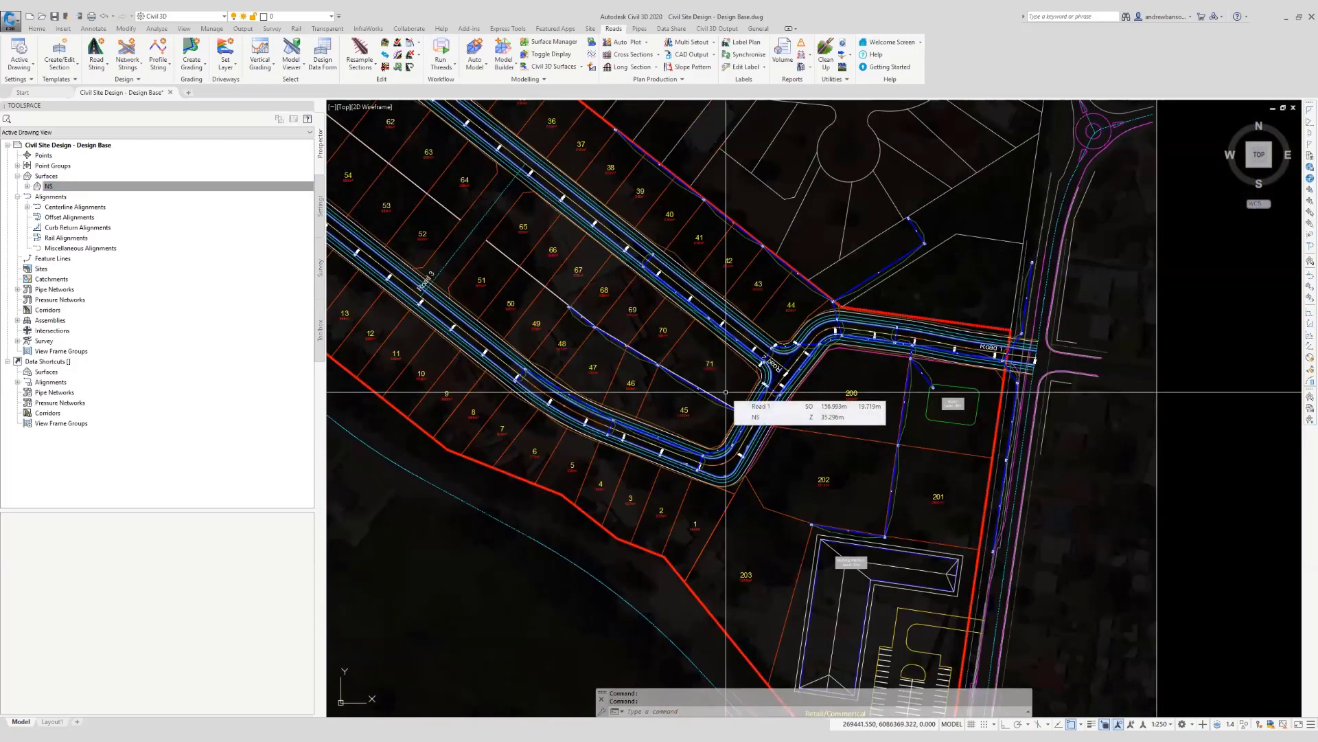
pyautogui.moveTo(679, 368); pyautogui.dragTo(683, 387, button='middle')
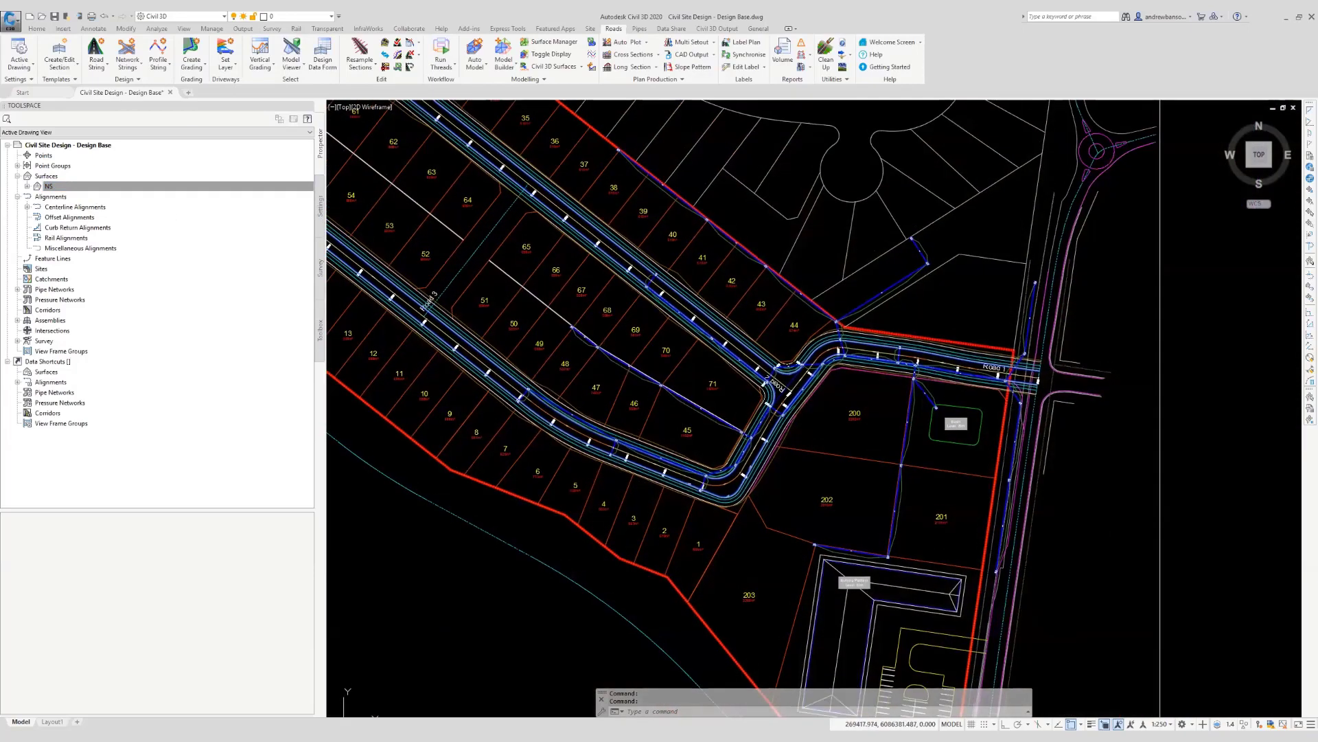
pyautogui.moveTo(684, 388)
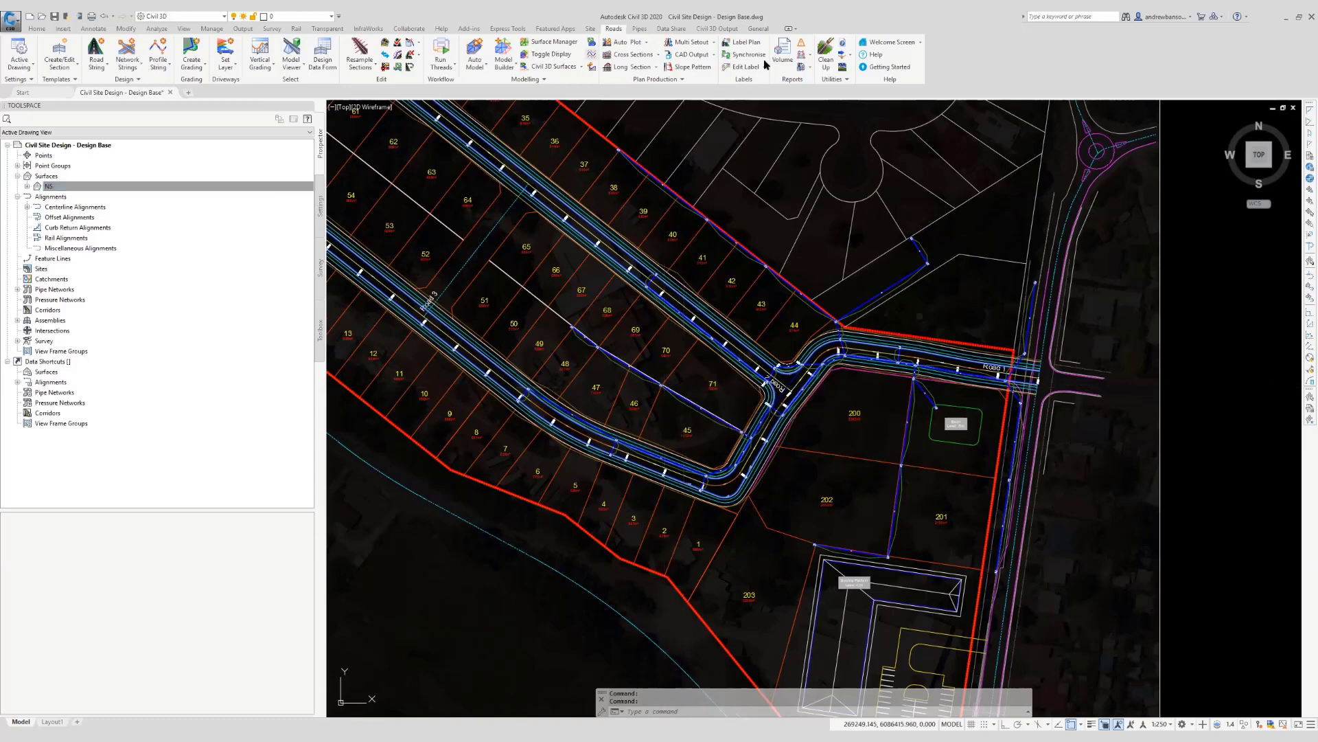
# Open the corridor exchange settings and move the template-to-assembly converter clear of the road plan.
pyautogui.click(717, 28)
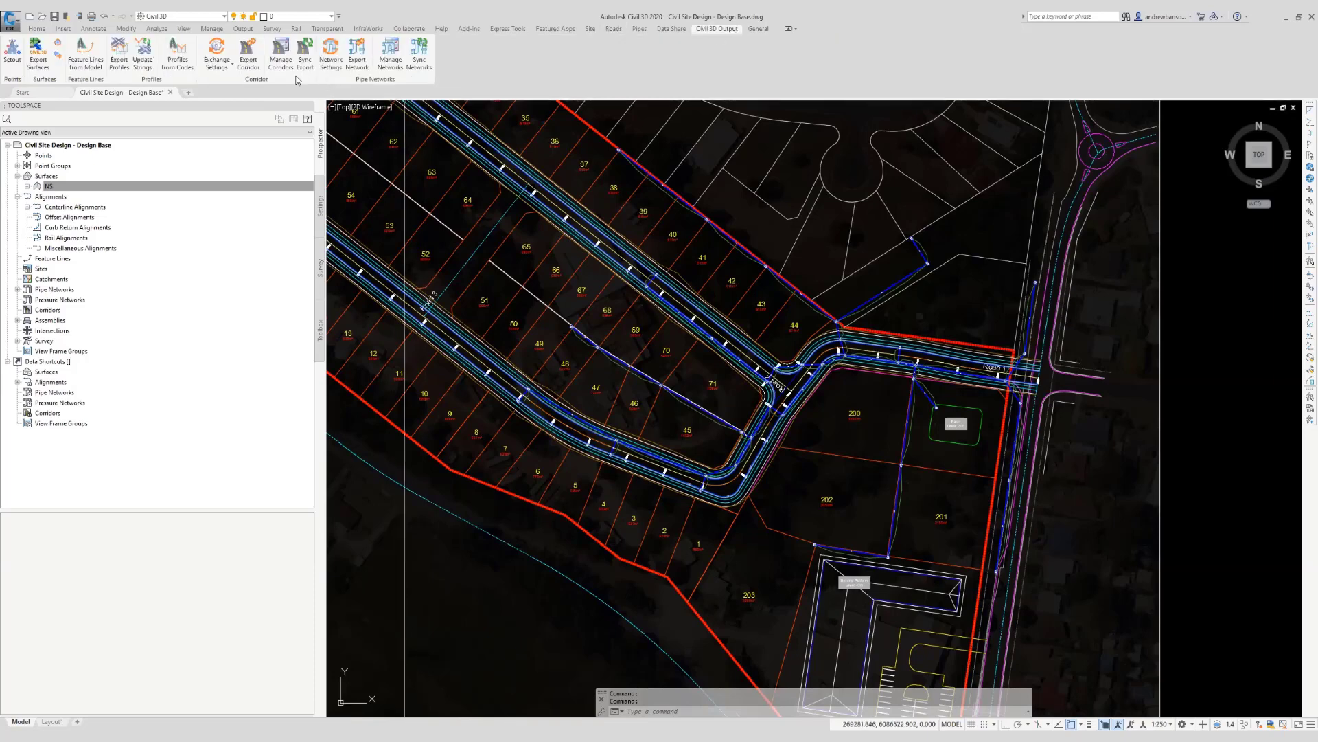
pyautogui.click(217, 46)
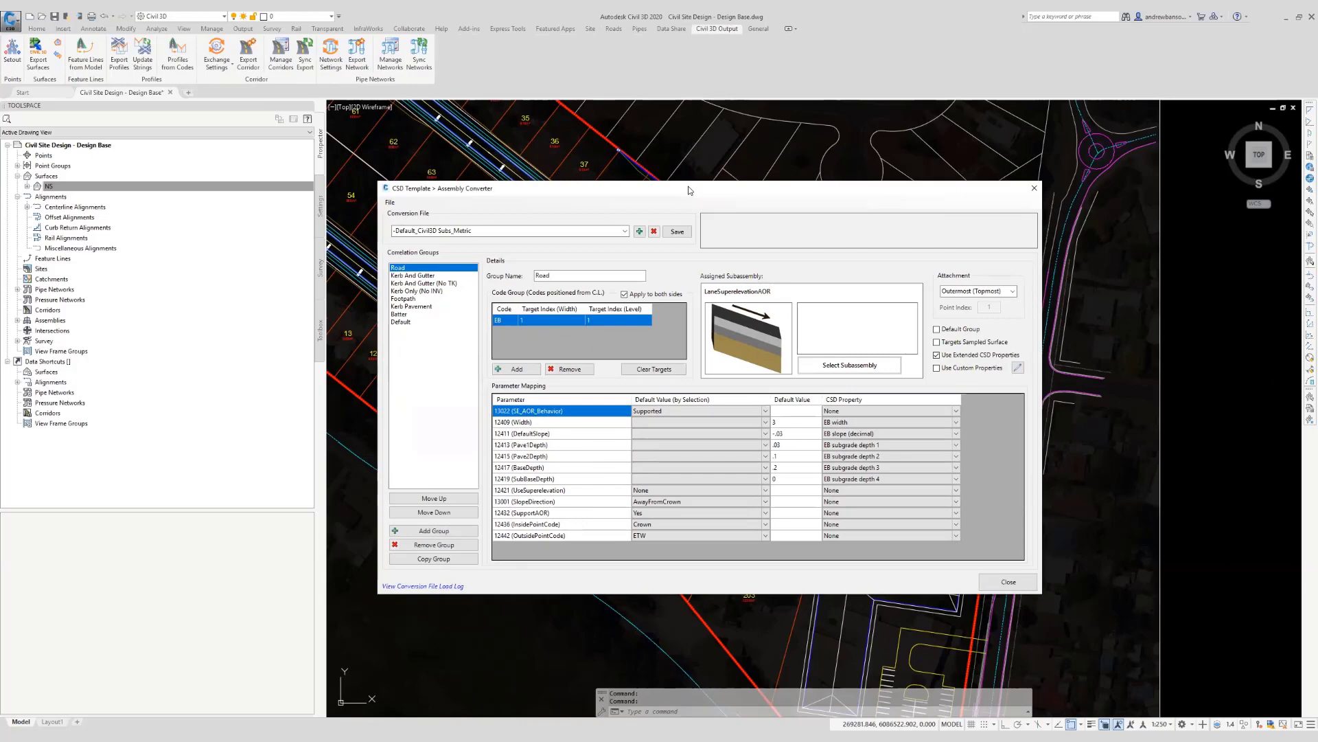
pyautogui.moveTo(682, 193); pyautogui.dragTo(903, 221)
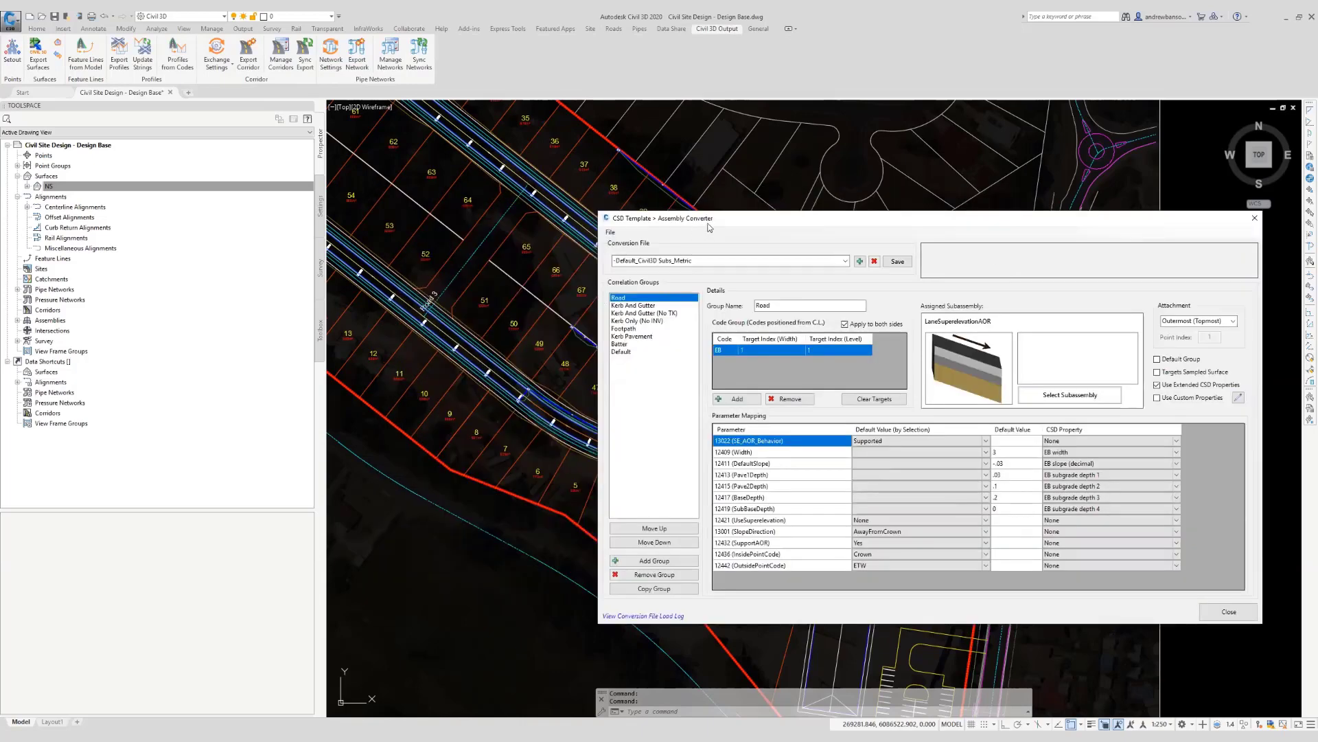
pyautogui.moveTo(708, 223); pyautogui.dragTo(779, 230)
# Open a Road 1 cross section at the bend beside lot 45 and arrange it alongside the assembly converter.
pyautogui.moveTo(567, 368); pyautogui.dragTo(412, 326, button='middle')
pyautogui.scroll(5, 568, 399)
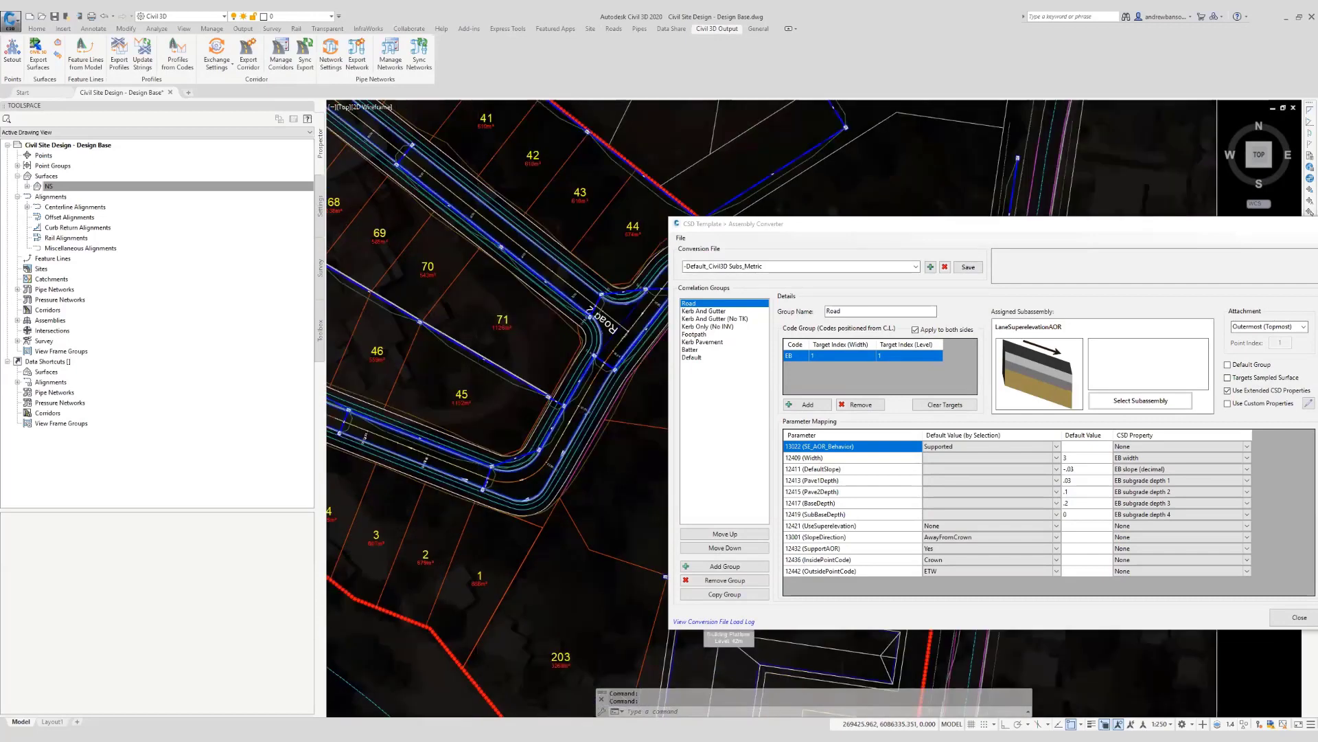
pyautogui.click(613, 28)
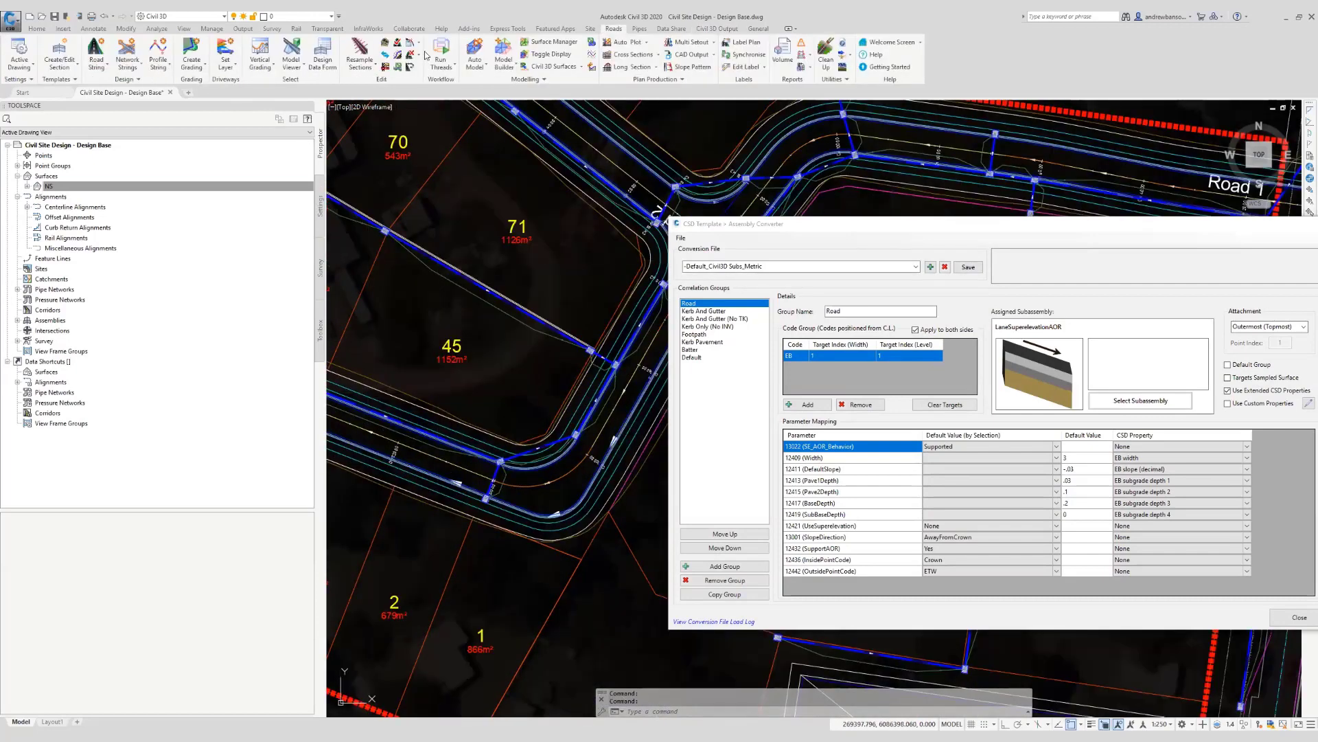
pyautogui.click(266, 67)
pyautogui.click(285, 104)
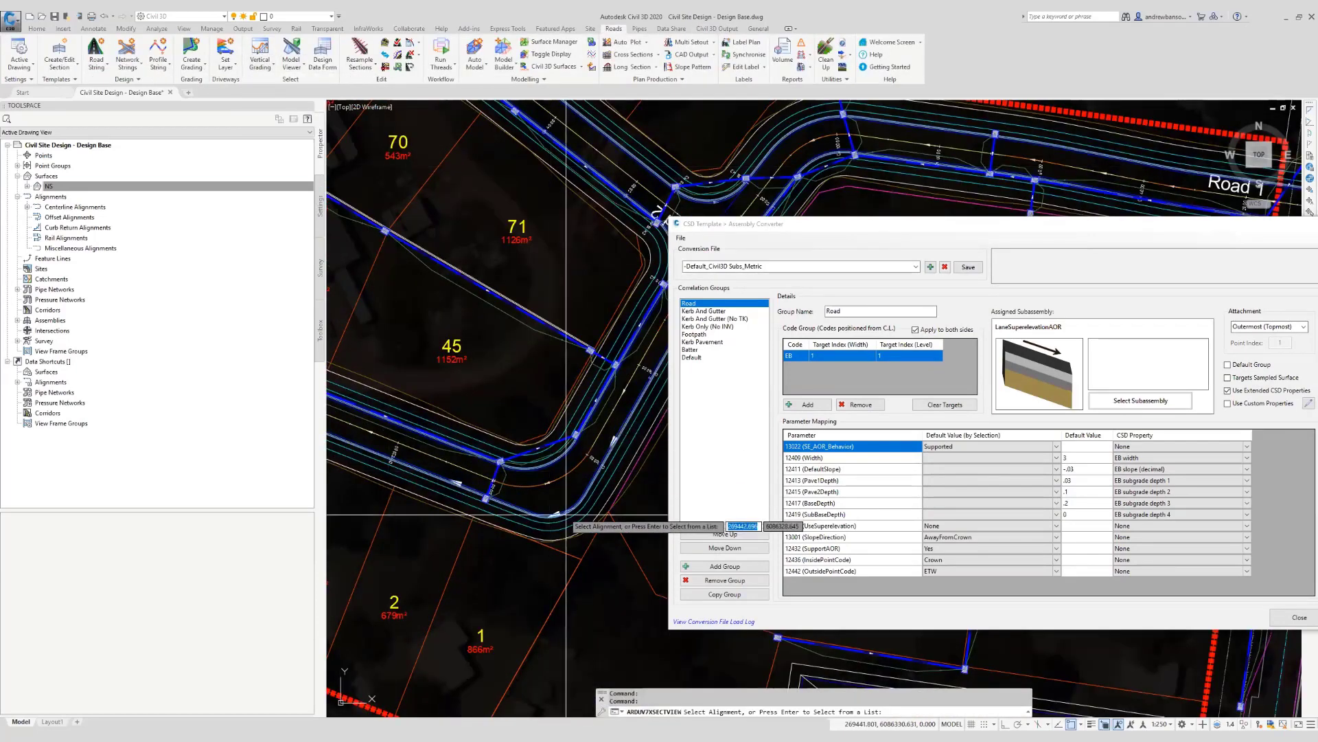
pyautogui.click(547, 497)
pyautogui.click(546, 483)
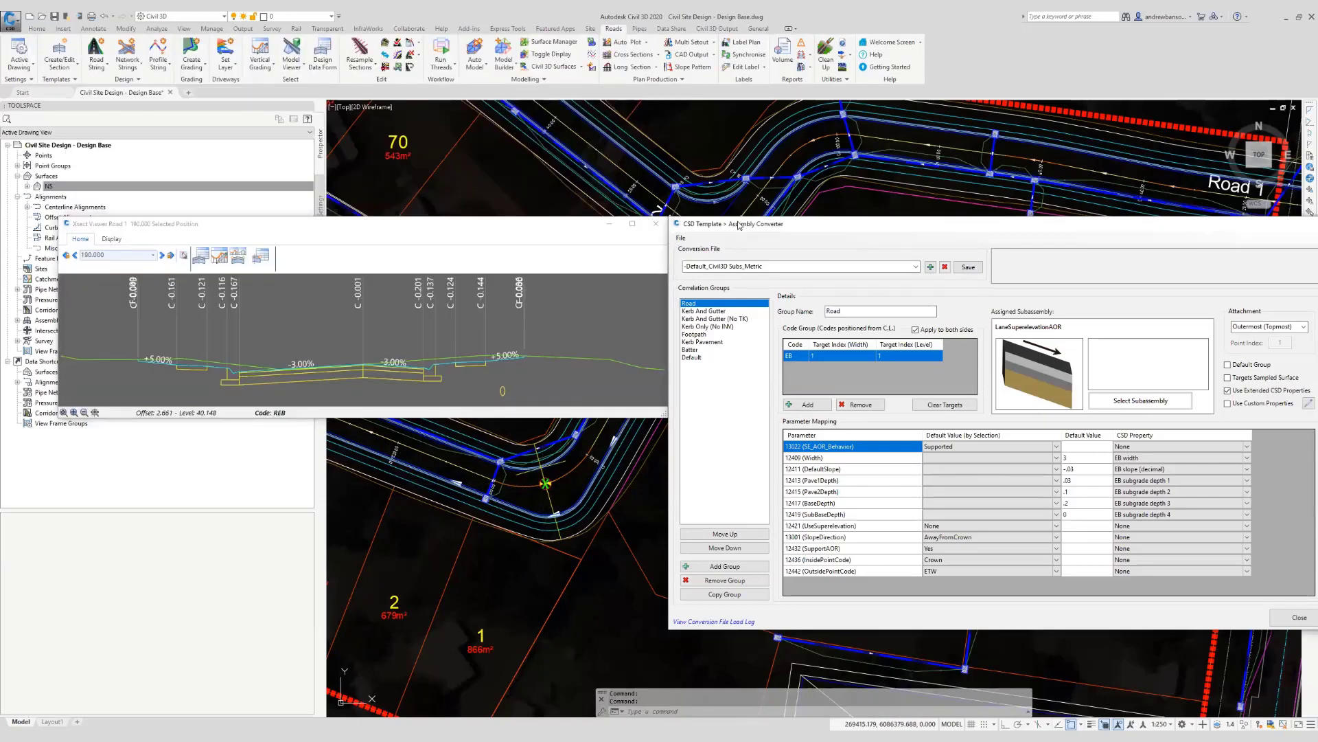
pyautogui.moveTo(745, 224); pyautogui.dragTo(563, 190)
pyautogui.click(717, 29)
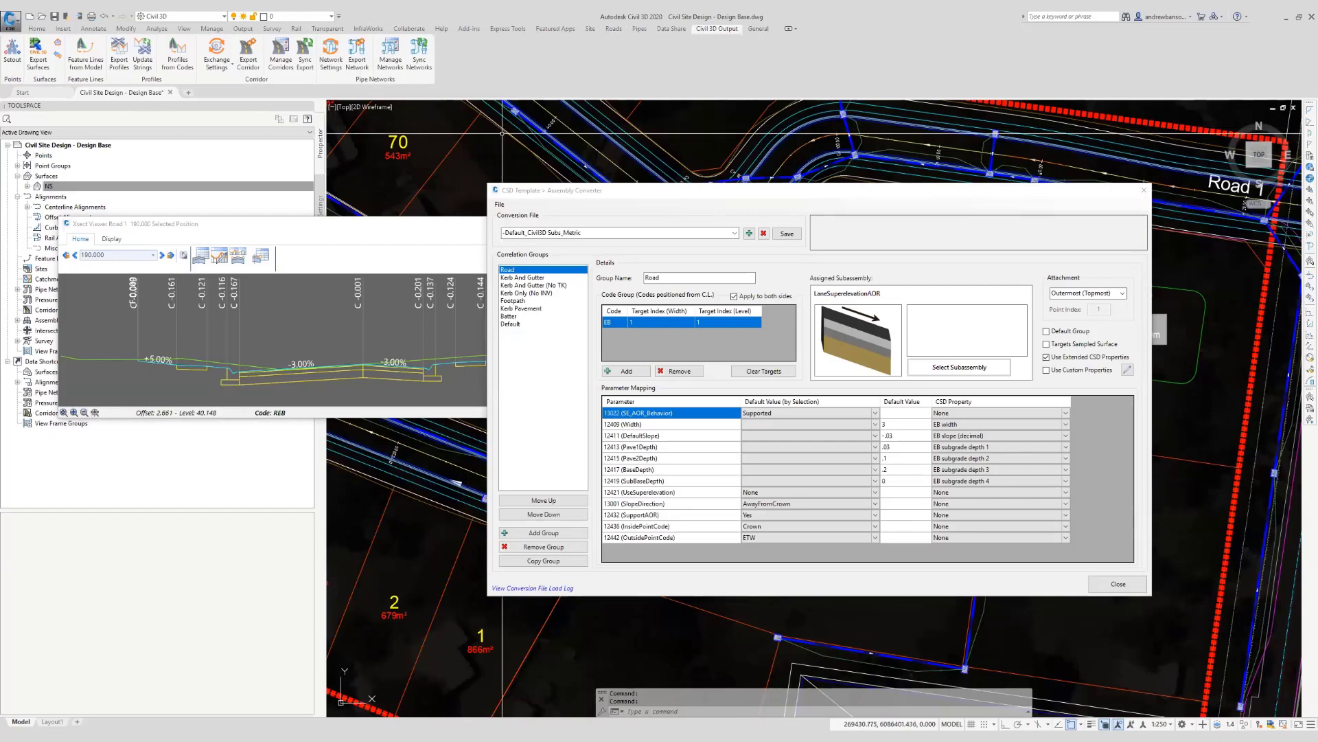
# Choose the -Default_Civil3D Subs_Metric conversion file and move the converter off the cross section.
pyautogui.click(735, 233)
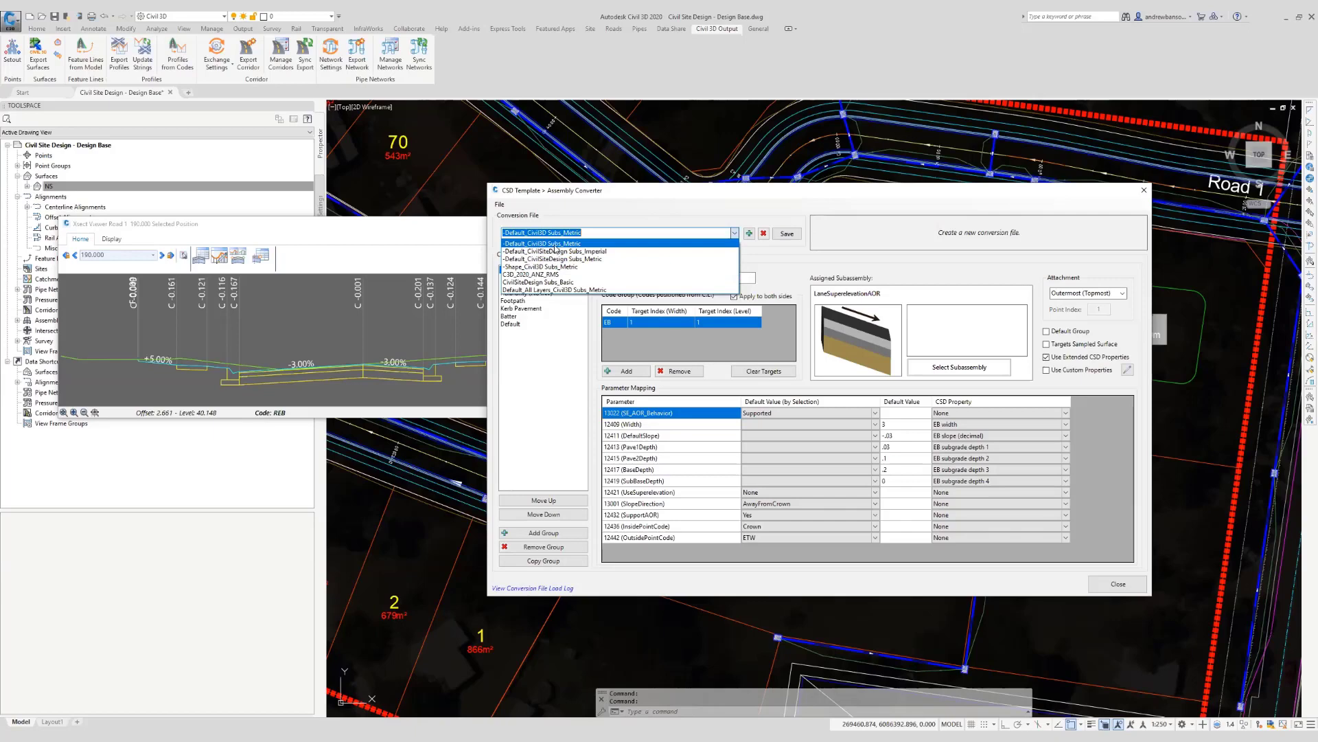
pyautogui.click(556, 245)
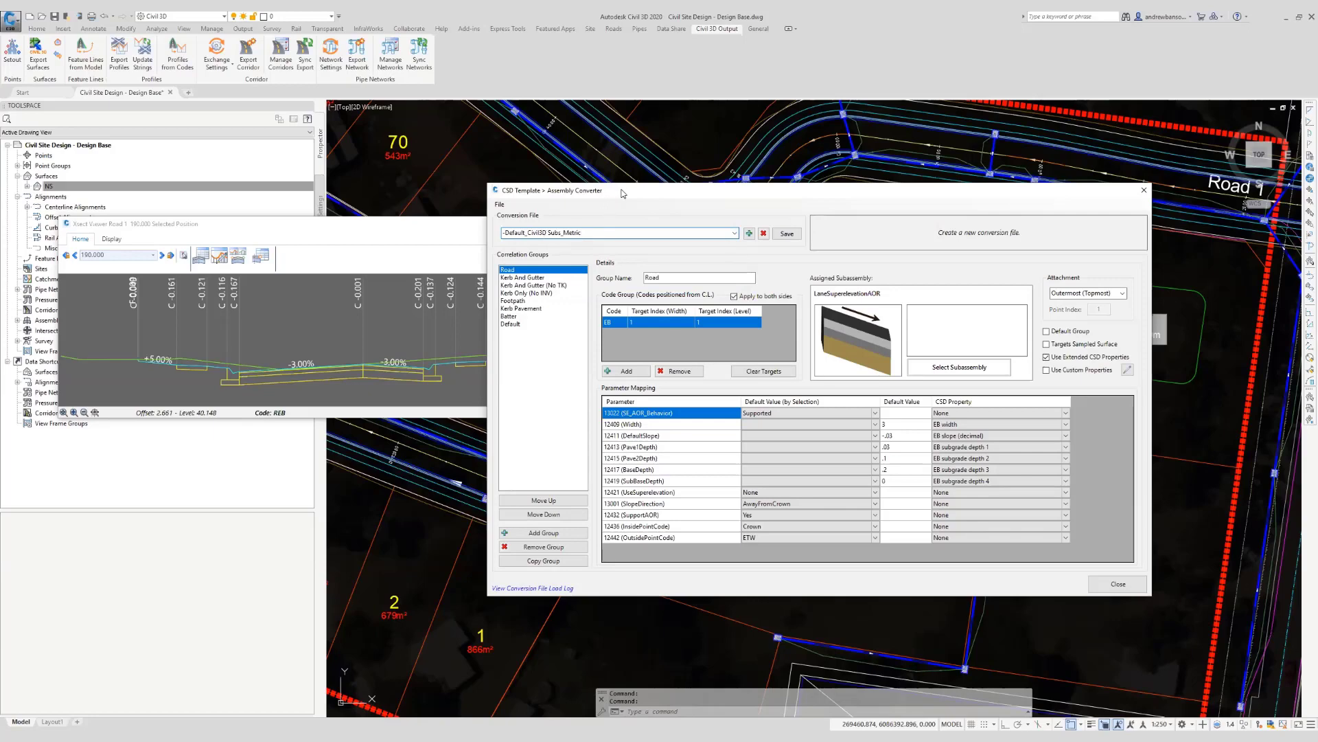
pyautogui.moveTo(623, 194); pyautogui.dragTo(672, 200)
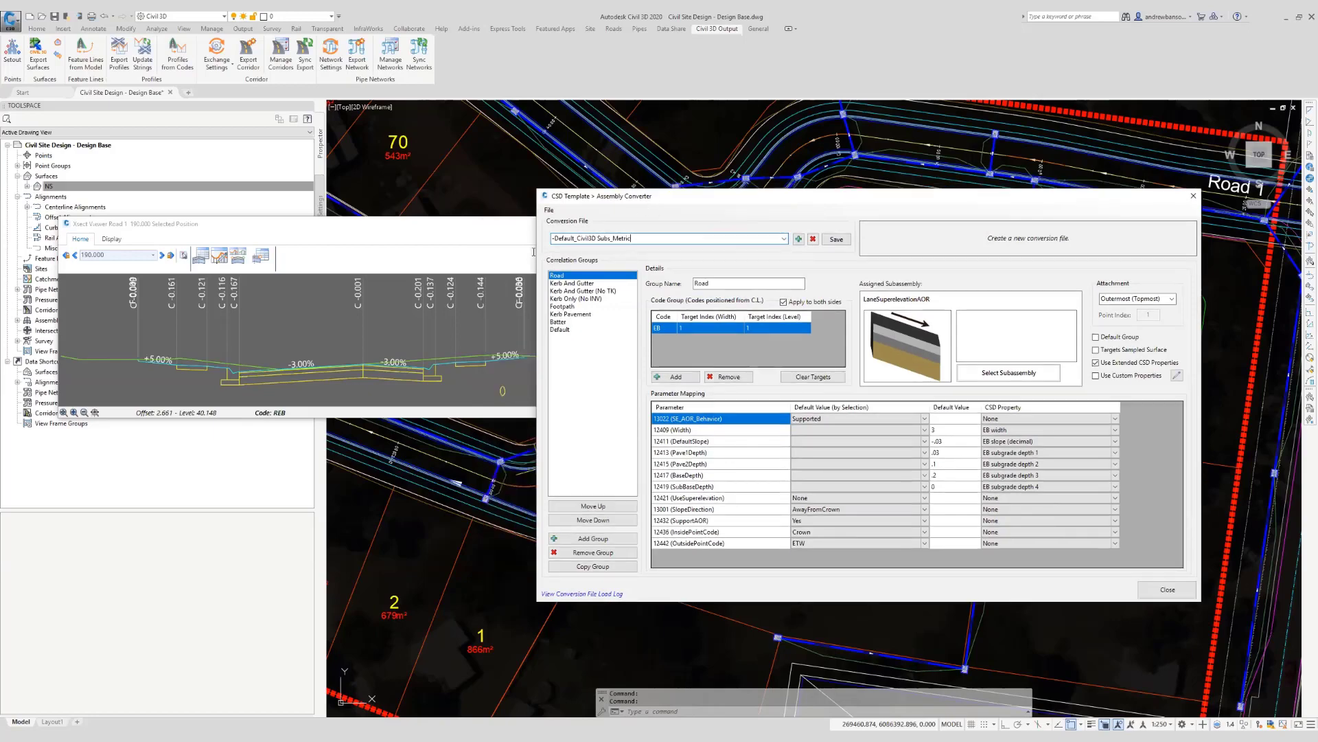
# Turn on Show Code in the cross section viewer's display settings.
pyautogui.click(412, 223)
pyautogui.click(112, 238)
pyautogui.click(75, 256)
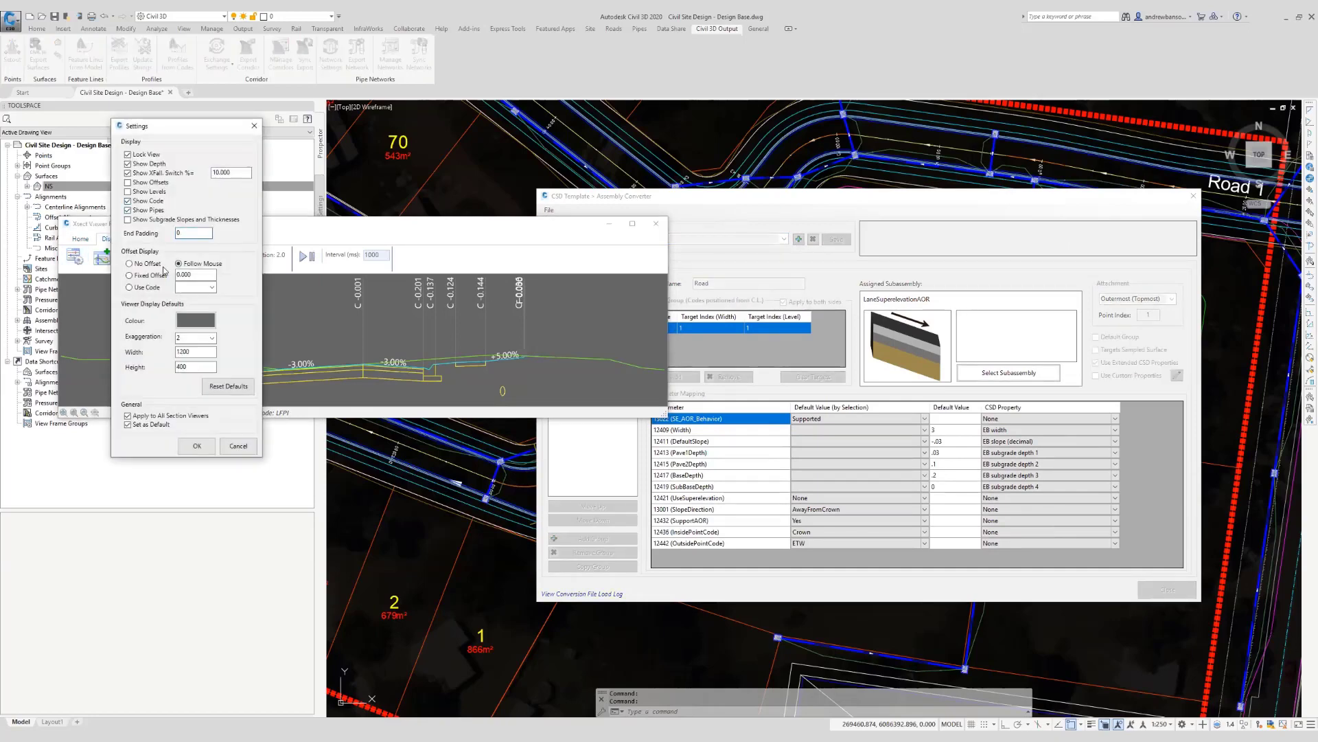
pyautogui.click(197, 446)
# Compare the Kerb And Gutter and Road correlation groups, with their codes and assigned subassemblies, against the cross section.
pyautogui.click(637, 207)
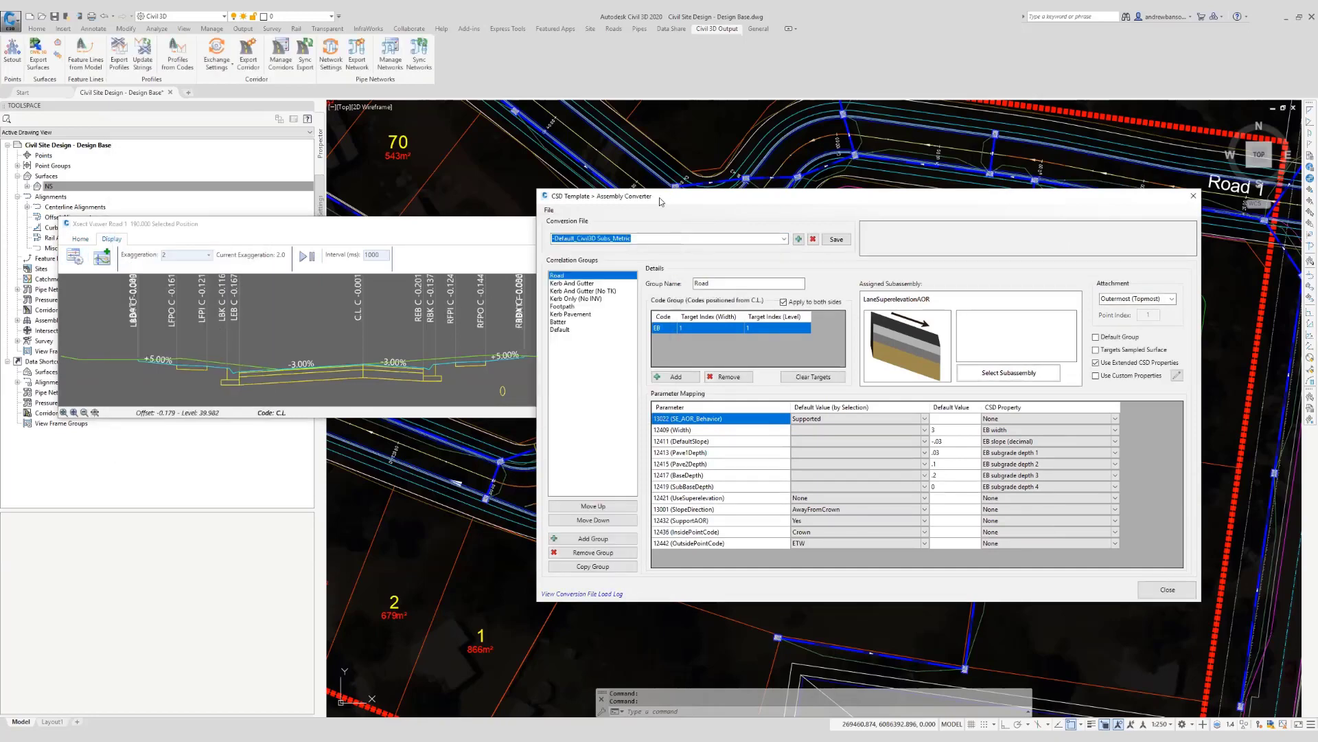
pyautogui.moveTo(637, 208); pyautogui.dragTo(616, 212)
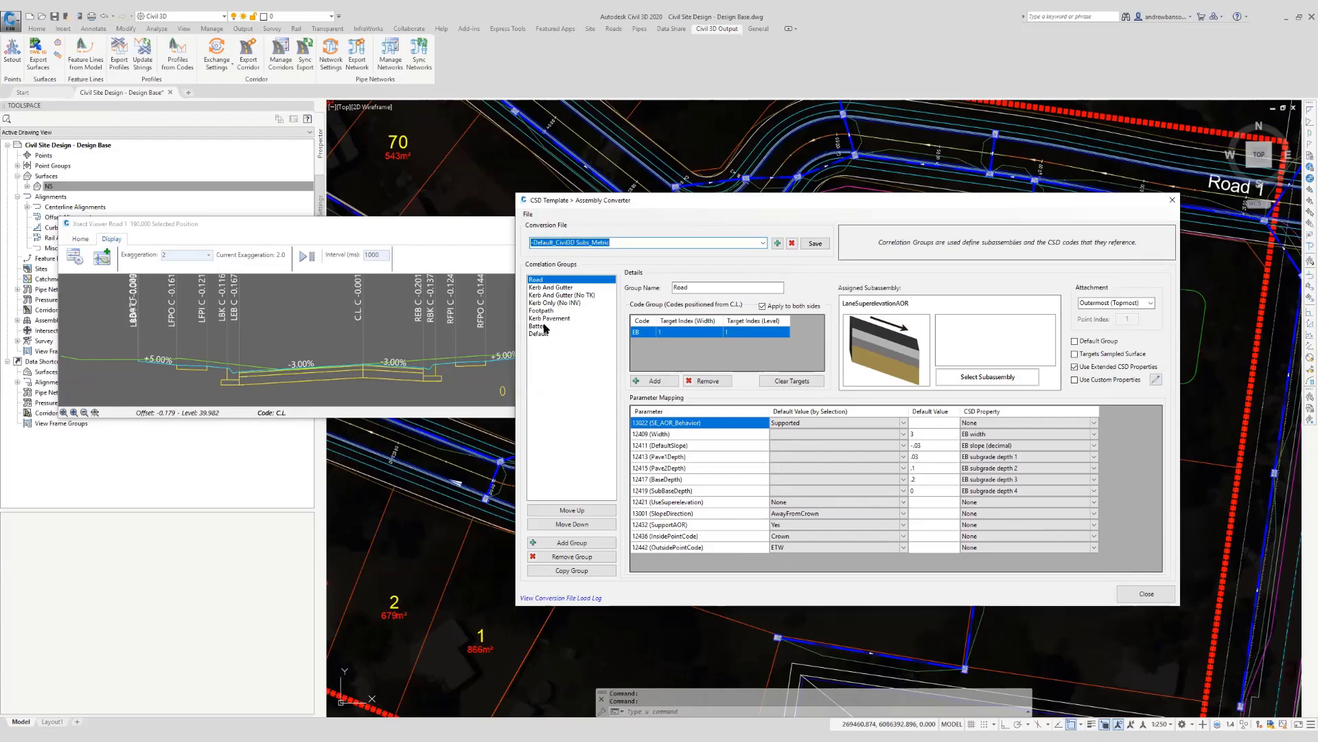
pyautogui.click(549, 288)
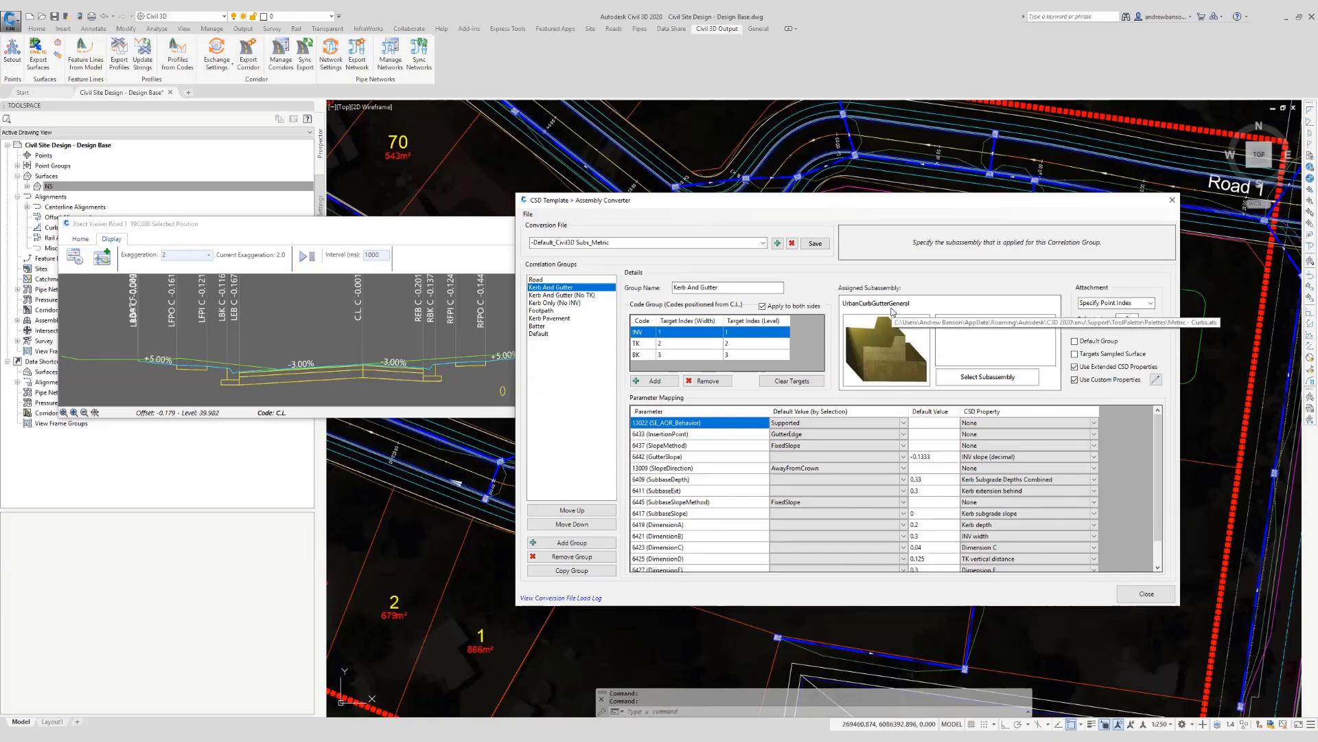
pyautogui.scroll(2, 228, 370)
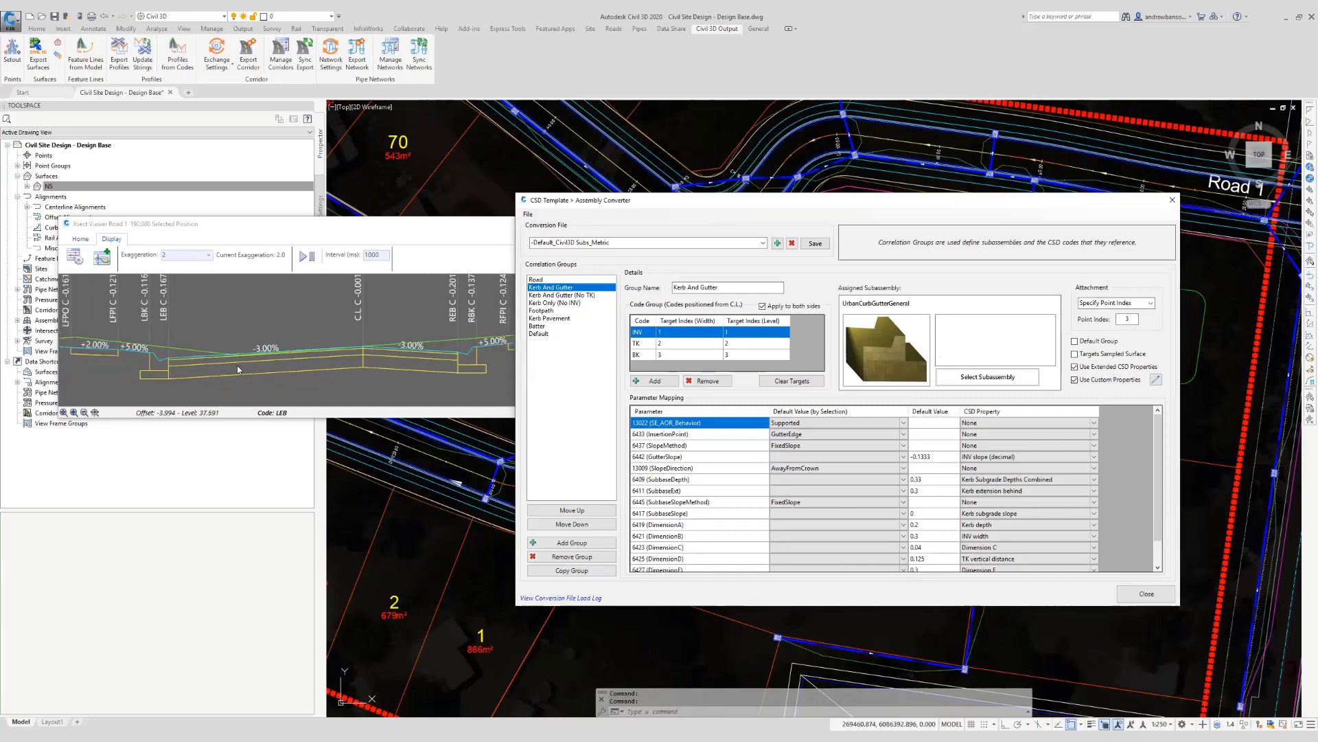
pyautogui.click(236, 361)
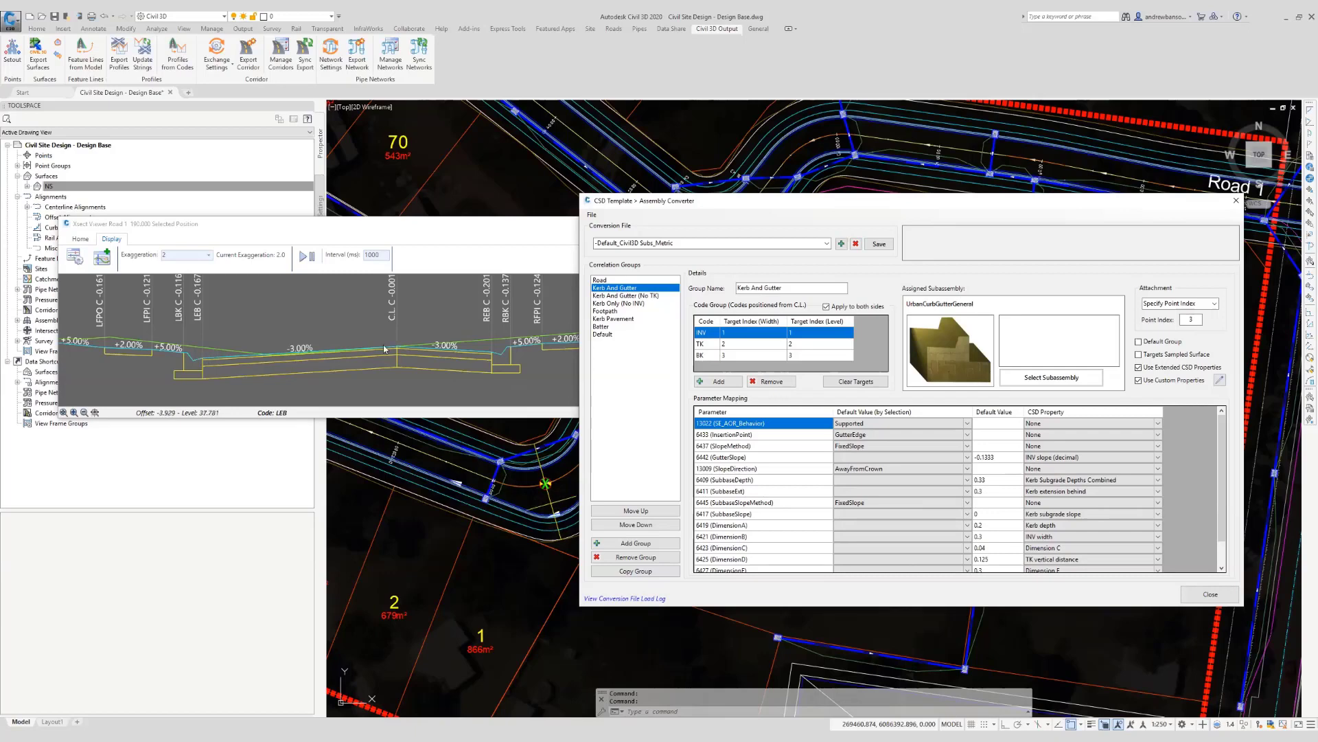
pyautogui.click(614, 280)
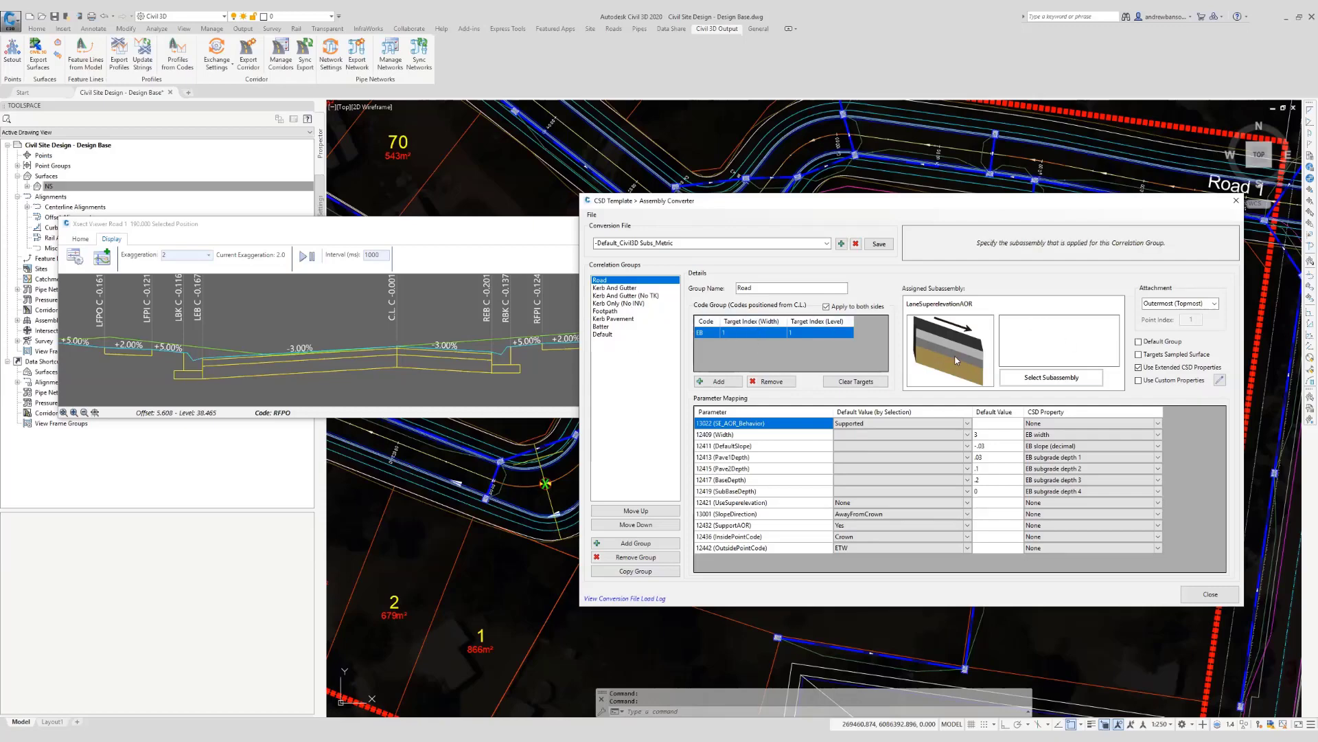
# Browse the subassembly catalogs and the PKT import option available to the Road correlation group, closing the selection when done.
pyautogui.click(1042, 378)
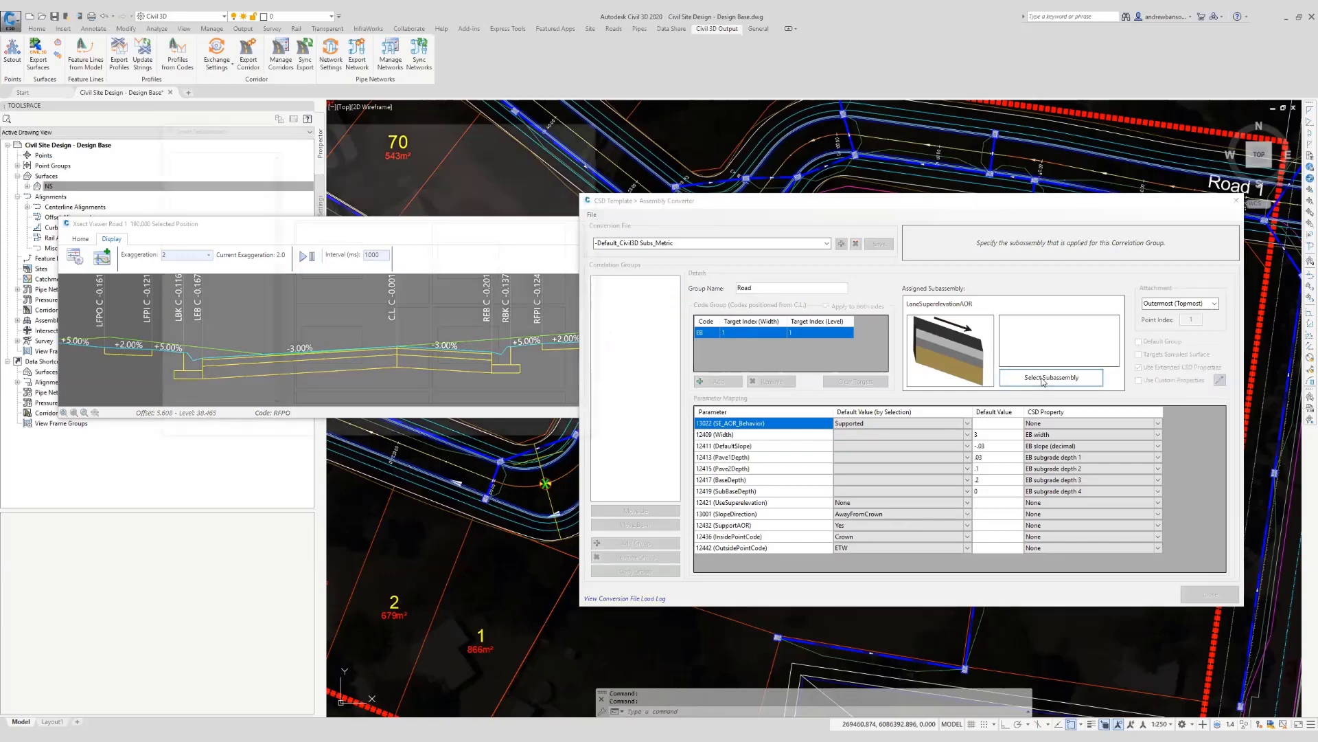
pyautogui.moveTo(491, 131); pyautogui.dragTo(621, 197)
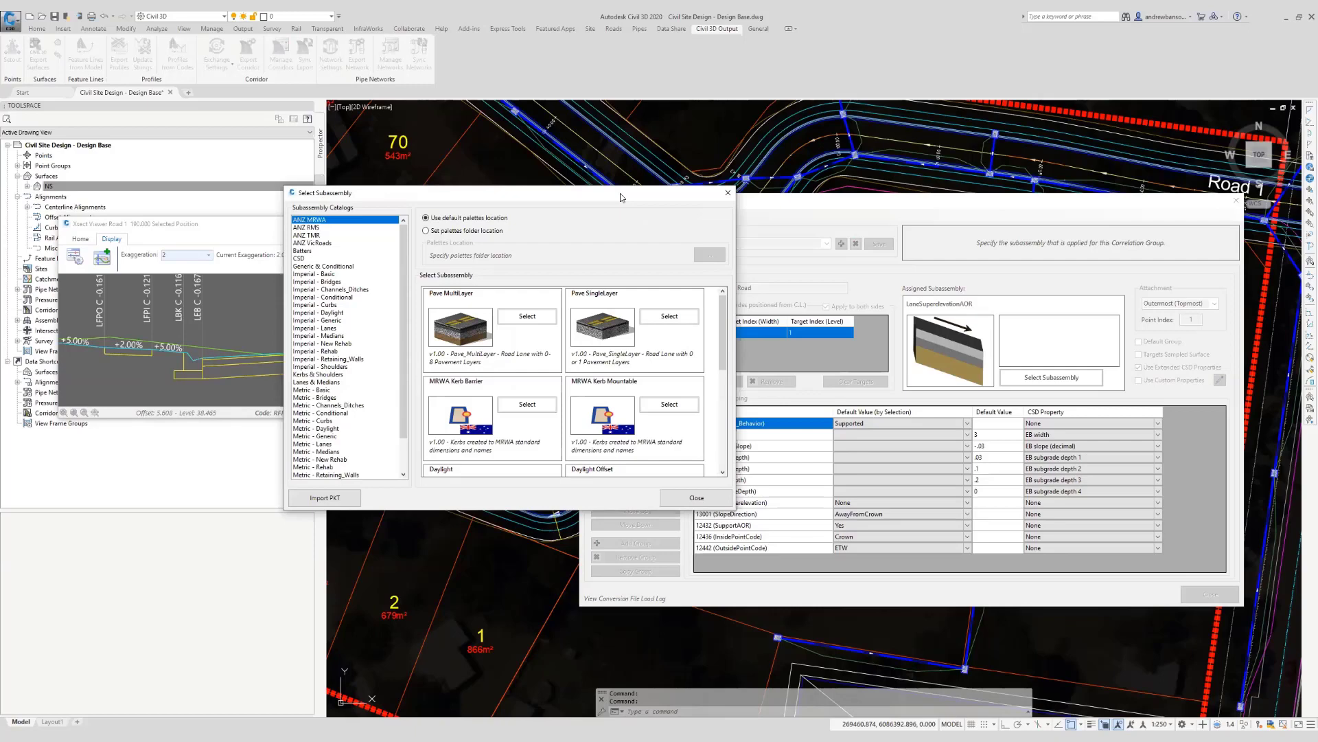
pyautogui.scroll(-1, 345, 386)
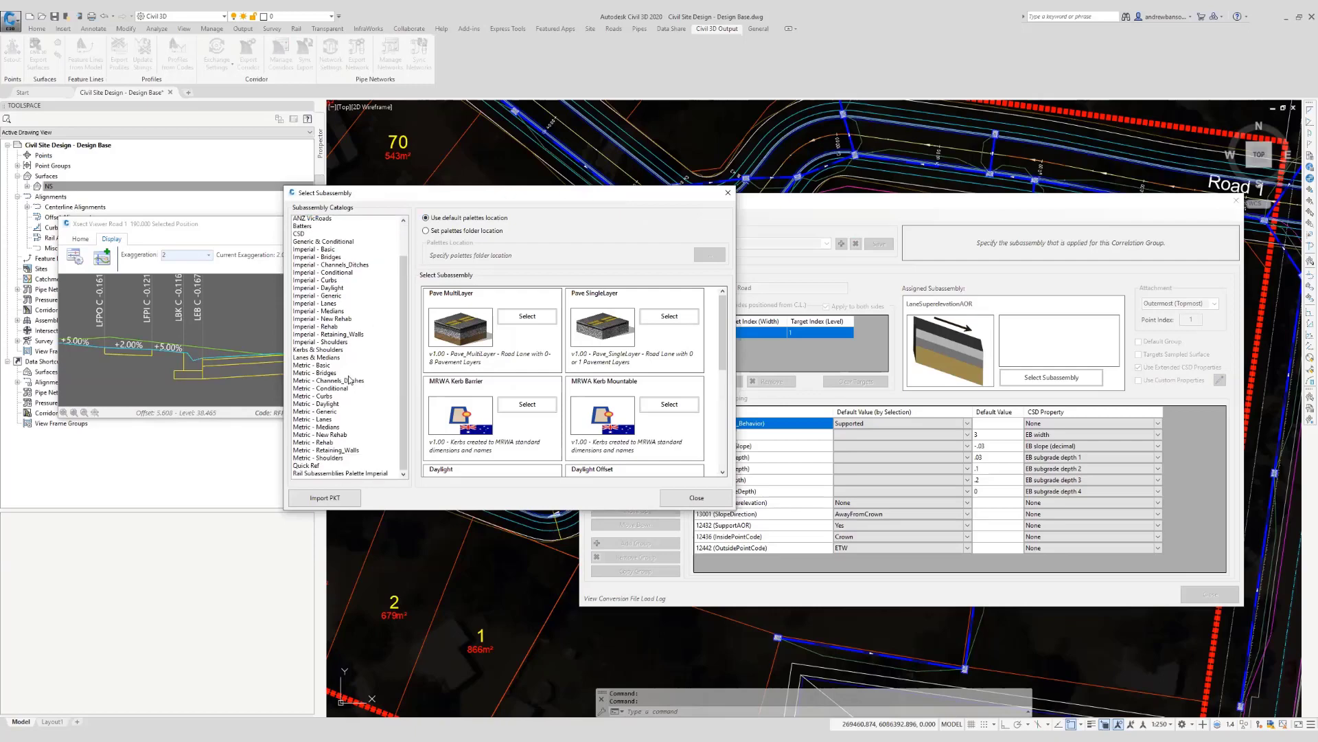
pyautogui.scroll(1, 345, 385)
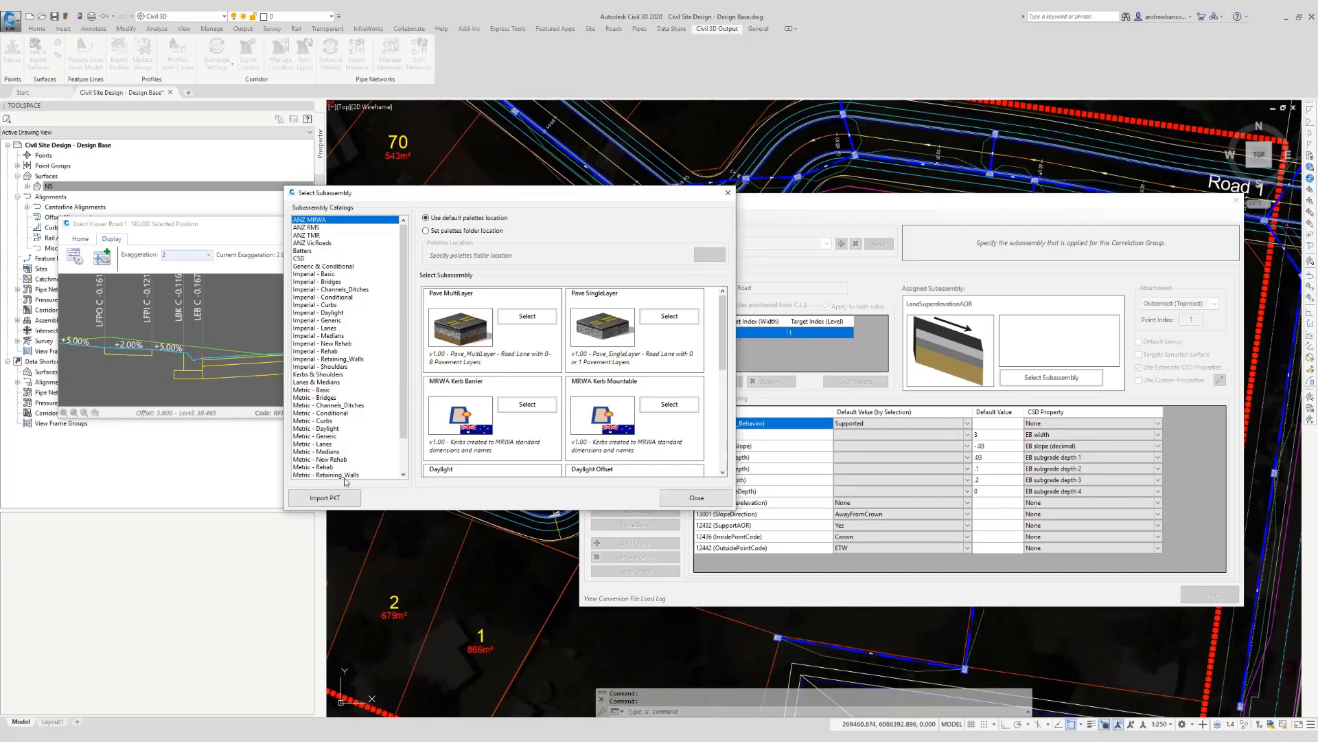
pyautogui.click(334, 502)
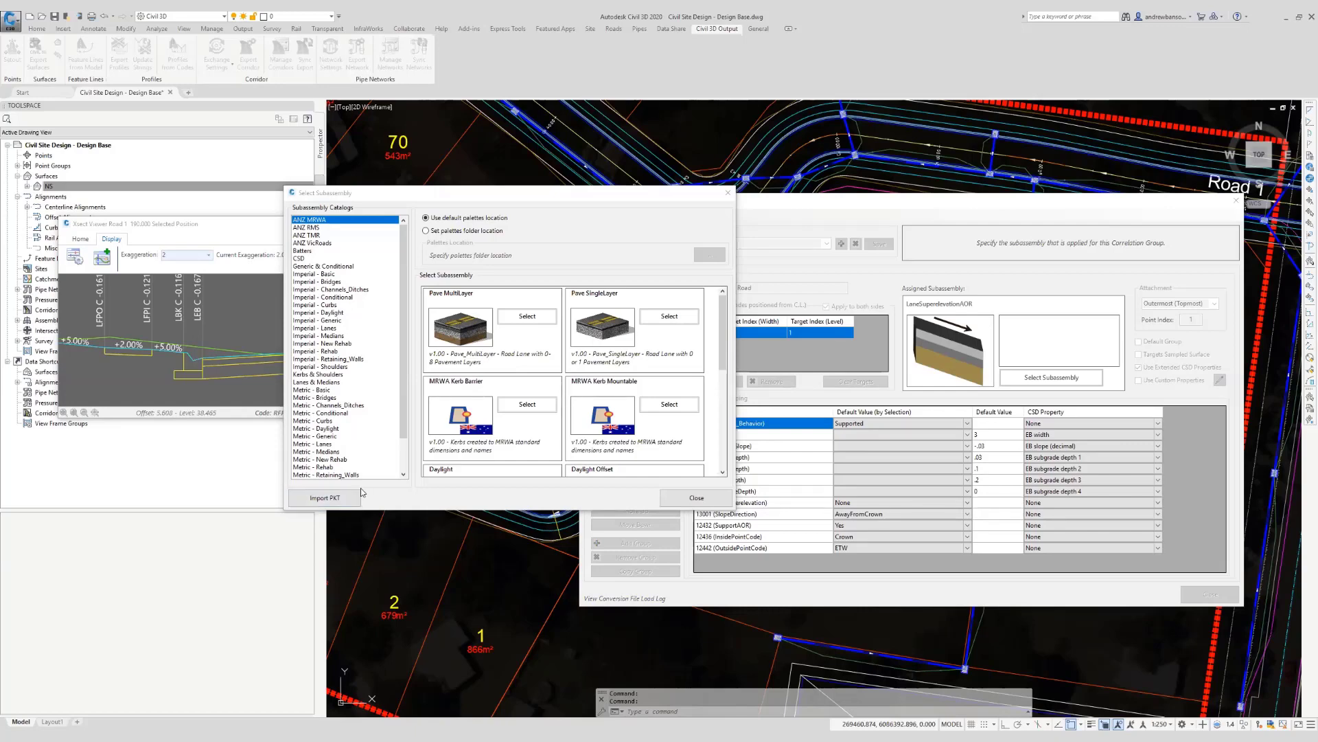
pyautogui.click(715, 503)
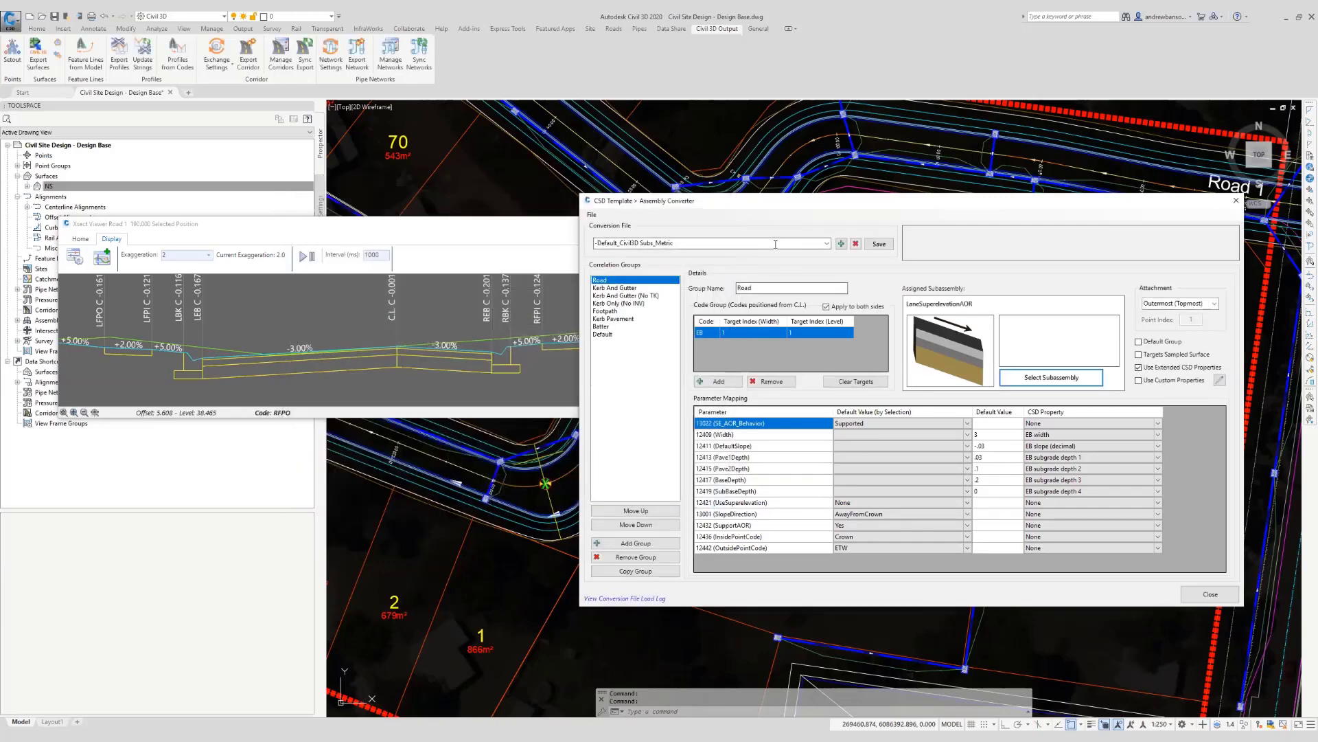
# Examine how the Road group's width, slope and pavement depth parameters map to CSD properties.
pyautogui.moveTo(792, 209); pyautogui.dragTo(629, 212)
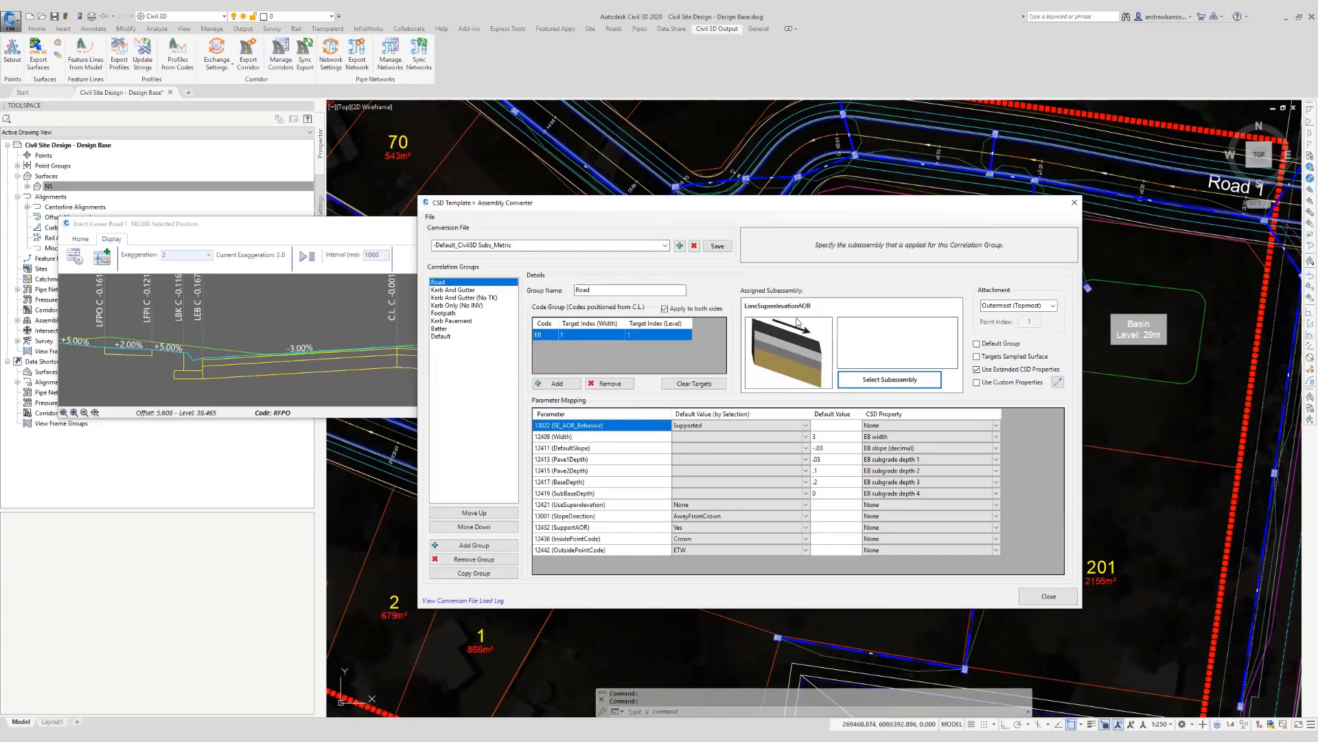
pyautogui.click(572, 439)
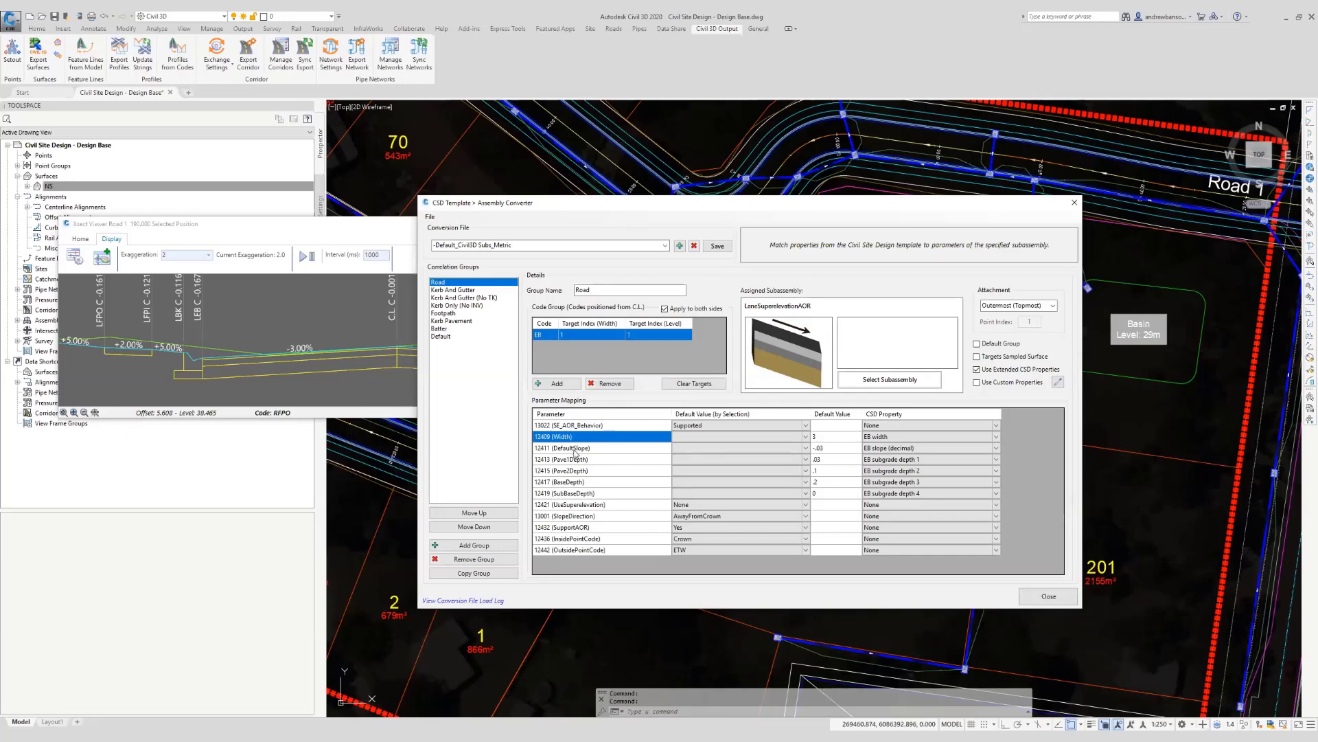
pyautogui.click(575, 452)
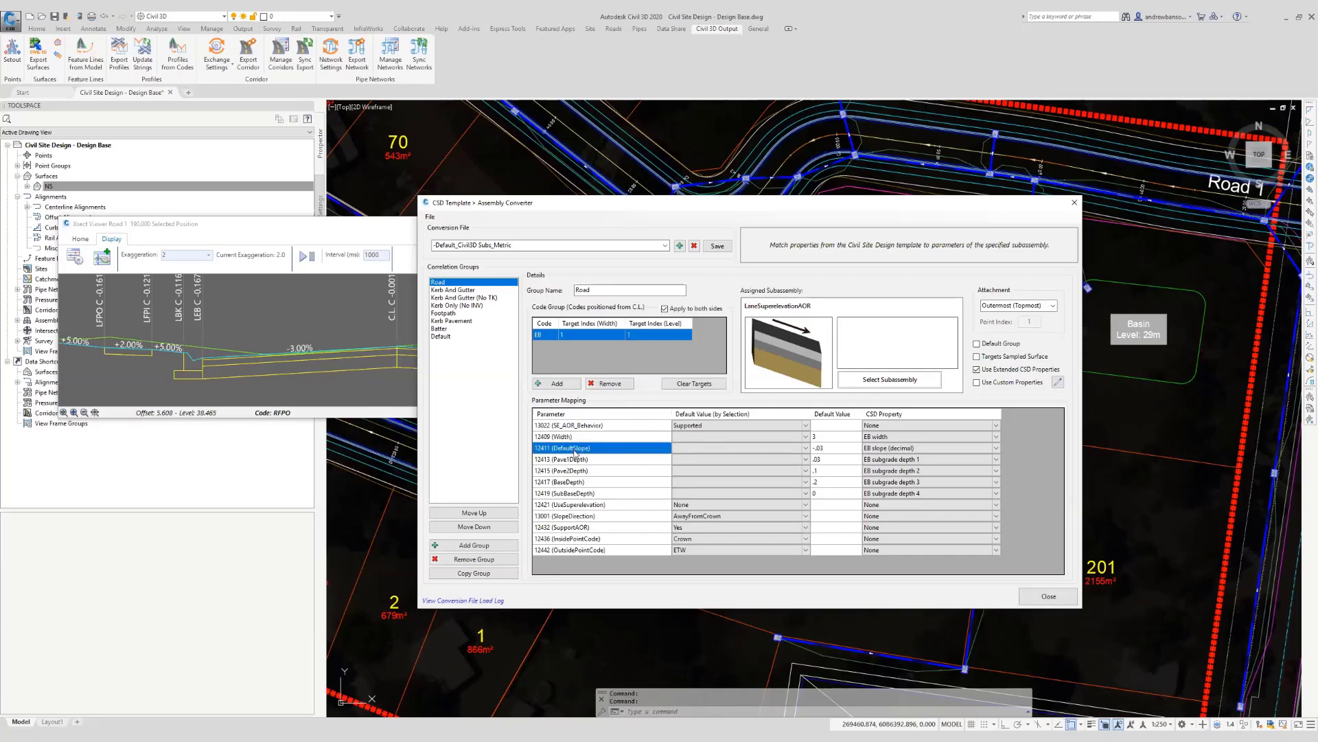
pyautogui.click(576, 460)
pyautogui.click(577, 471)
pyautogui.click(574, 483)
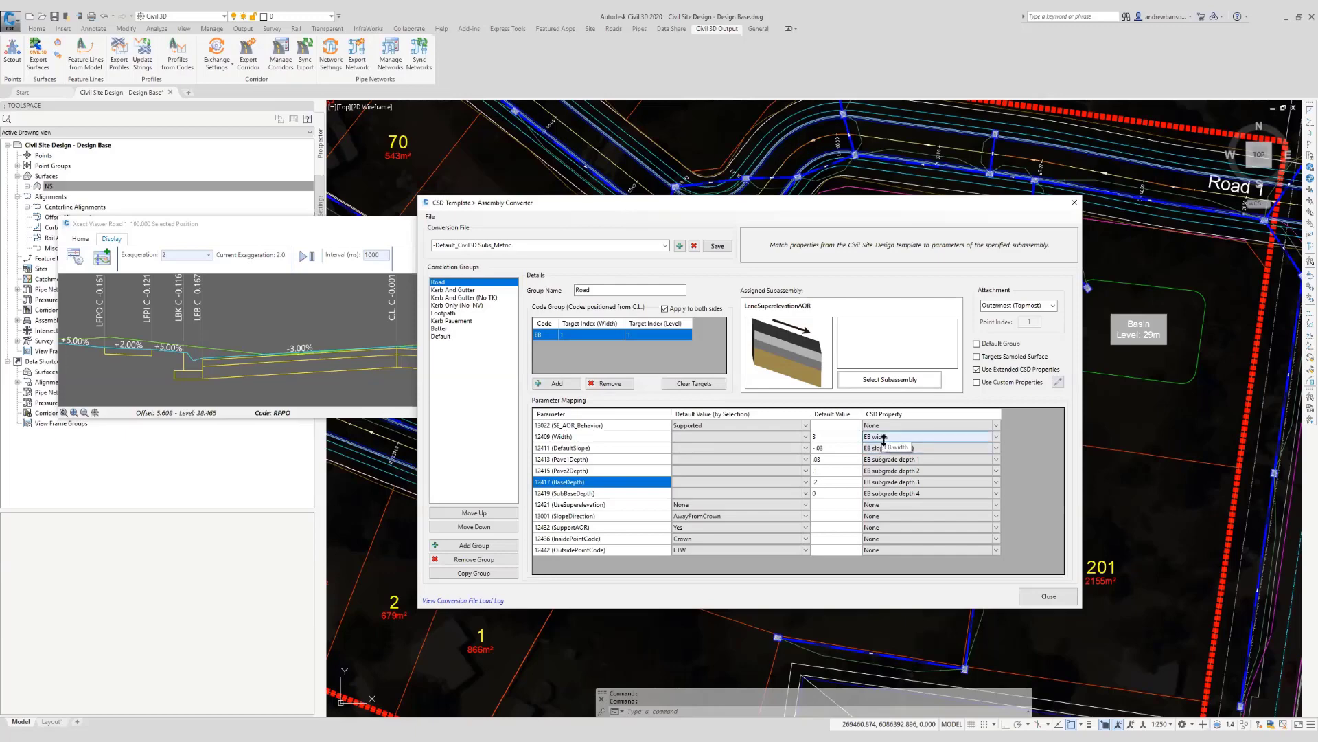
pyautogui.click(591, 438)
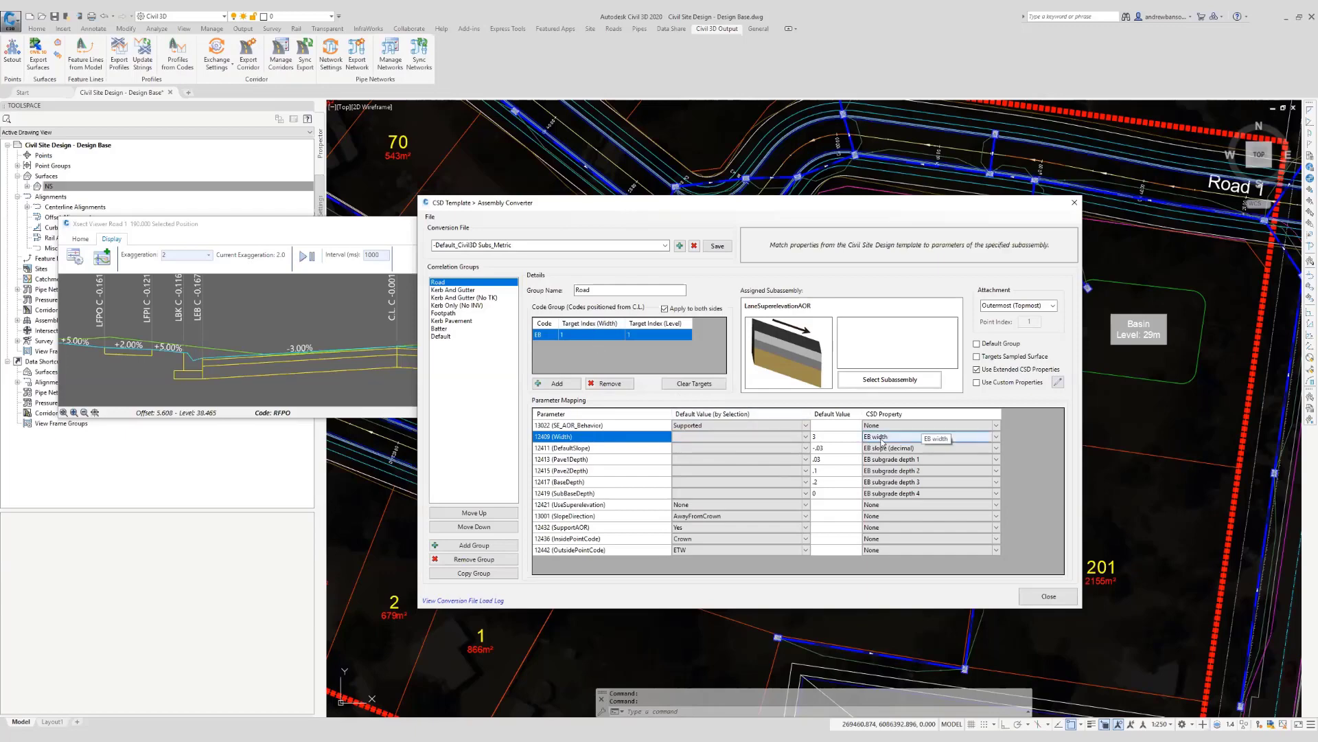
pyautogui.click(579, 448)
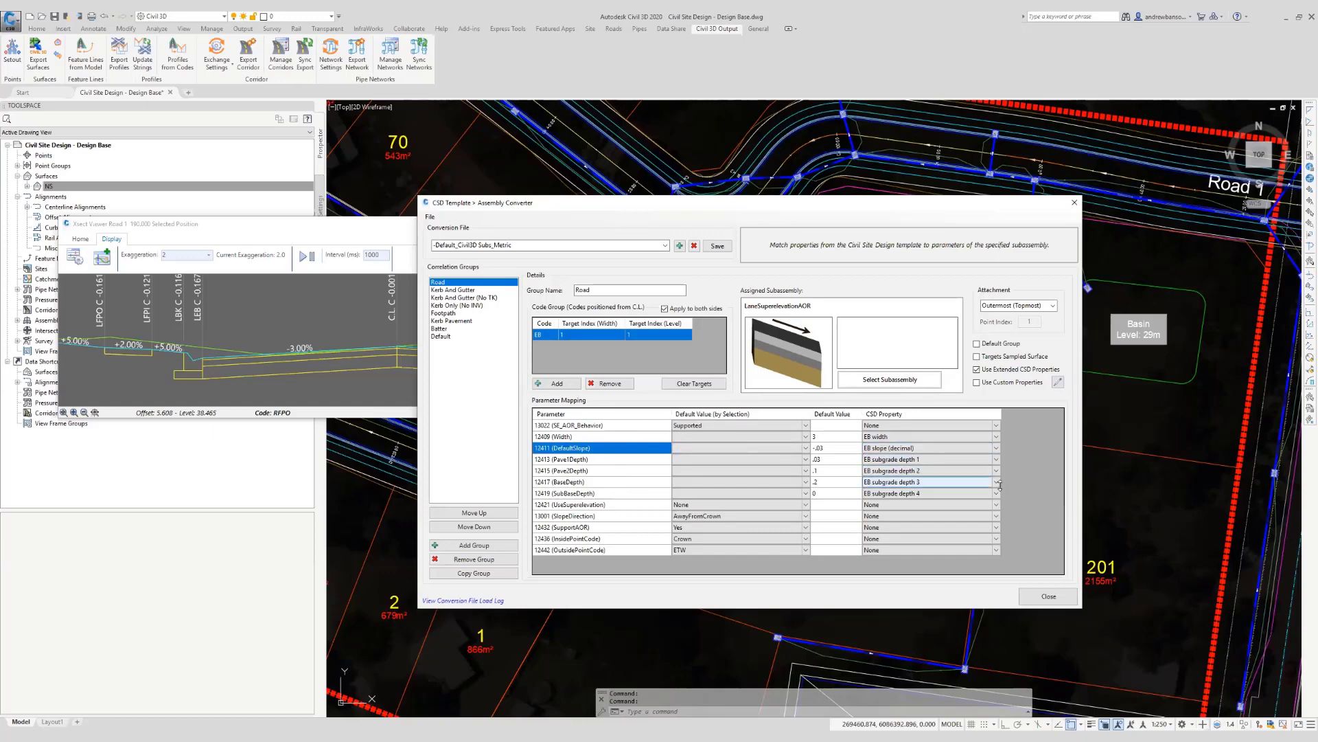
# Look through the CSD properties available for the Road group's DefaultSlope parameter and dismiss the choices.
pyautogui.click(919, 447)
pyautogui.click(918, 449)
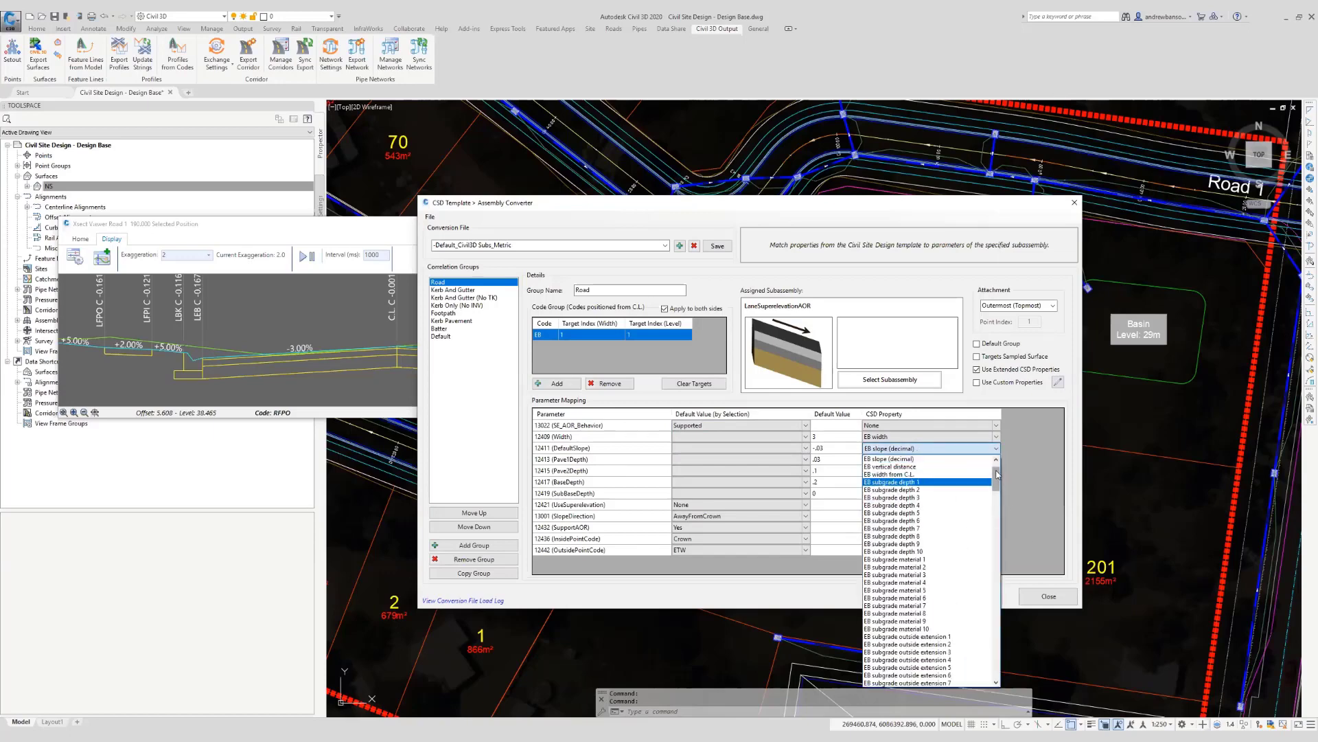
pyautogui.moveTo(995, 473); pyautogui.dragTo(991, 644)
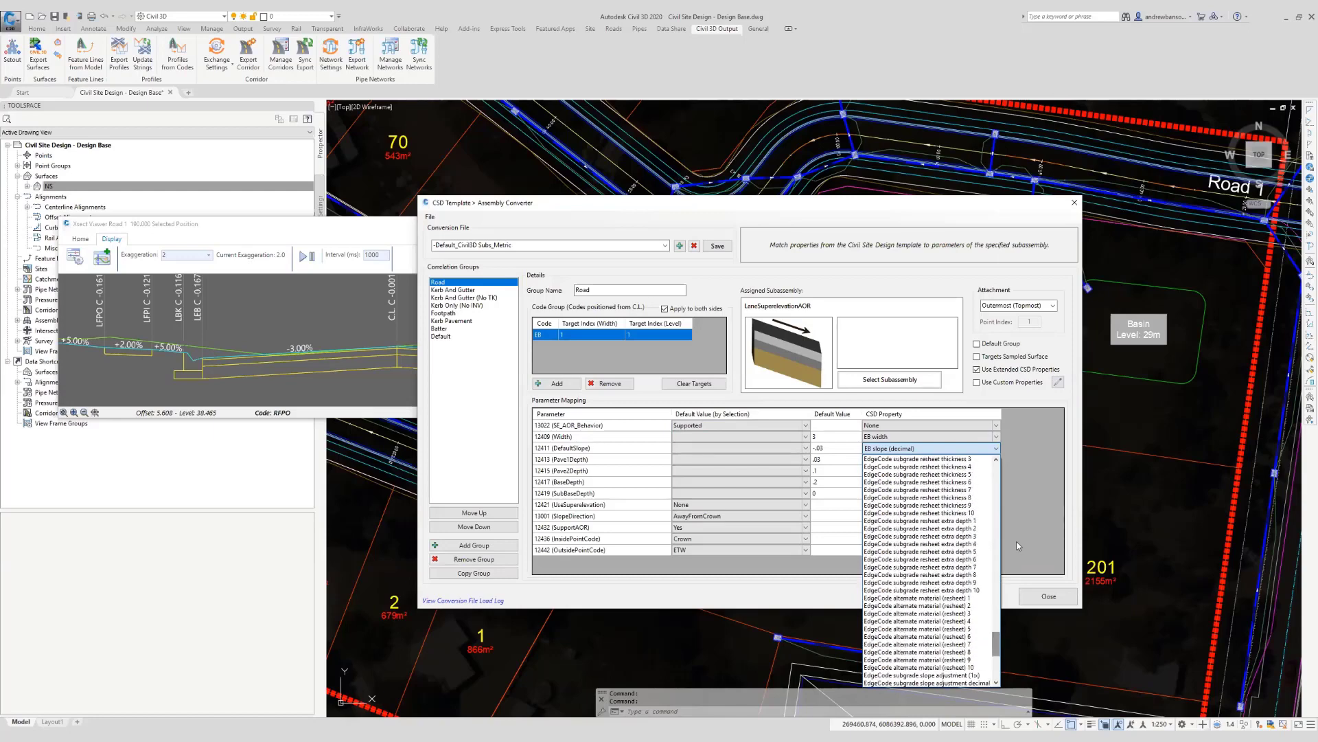
pyautogui.click(1018, 546)
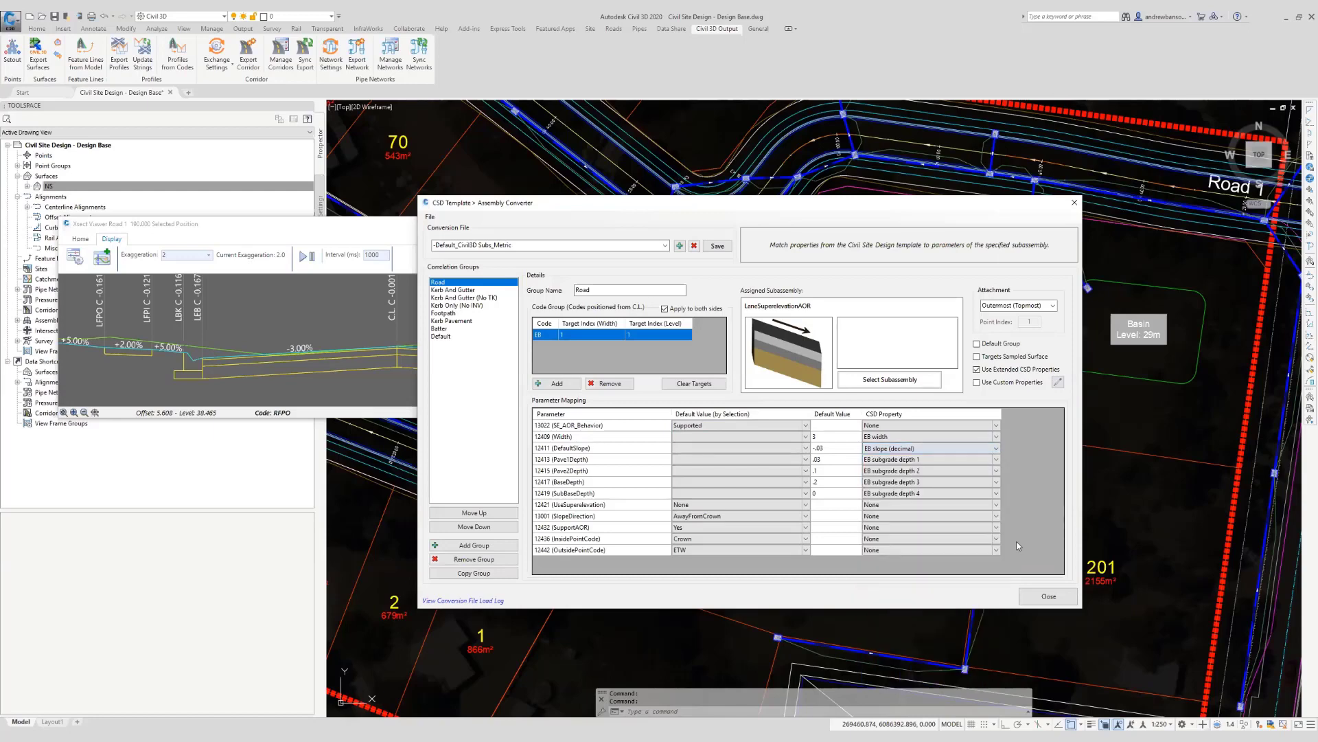
# Examine the Kerb And Gutter group's parameter mapping and the CSD properties available for DimensionE.
pyautogui.click(450, 289)
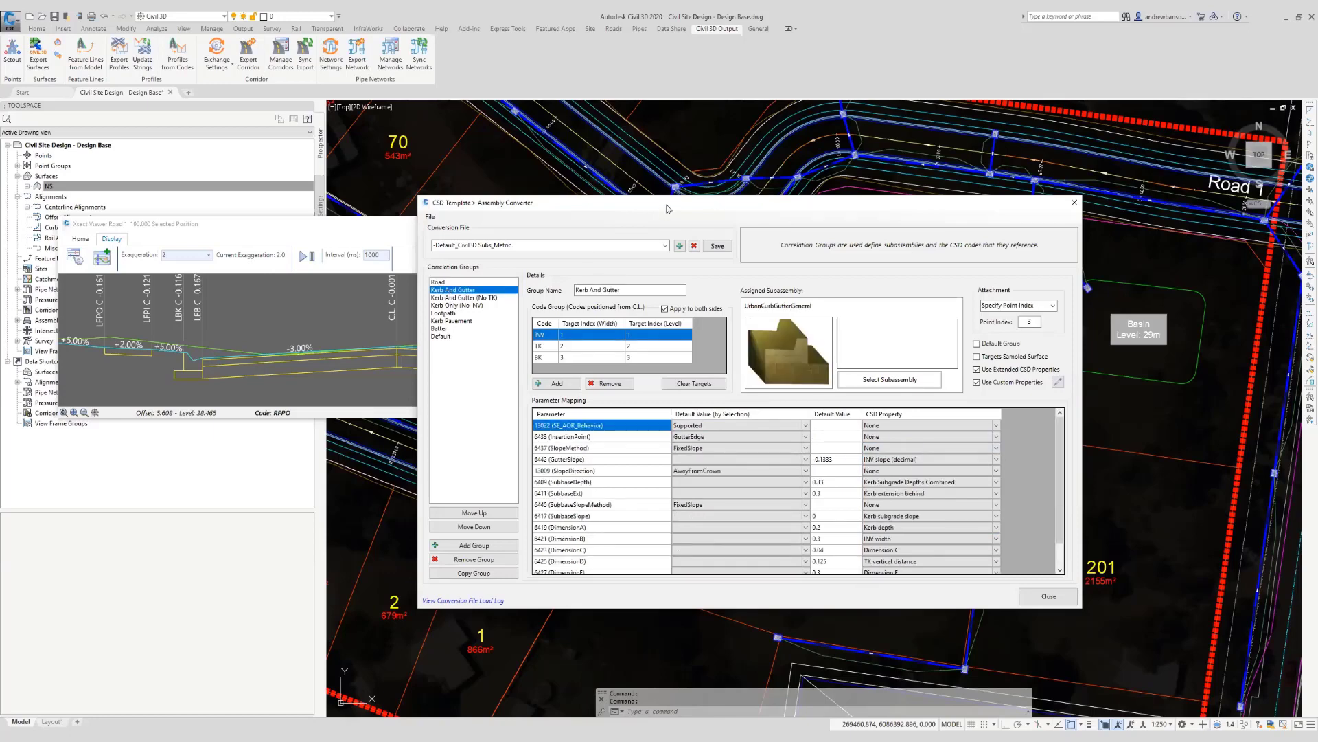
pyautogui.moveTo(667, 208); pyautogui.dragTo(682, 197)
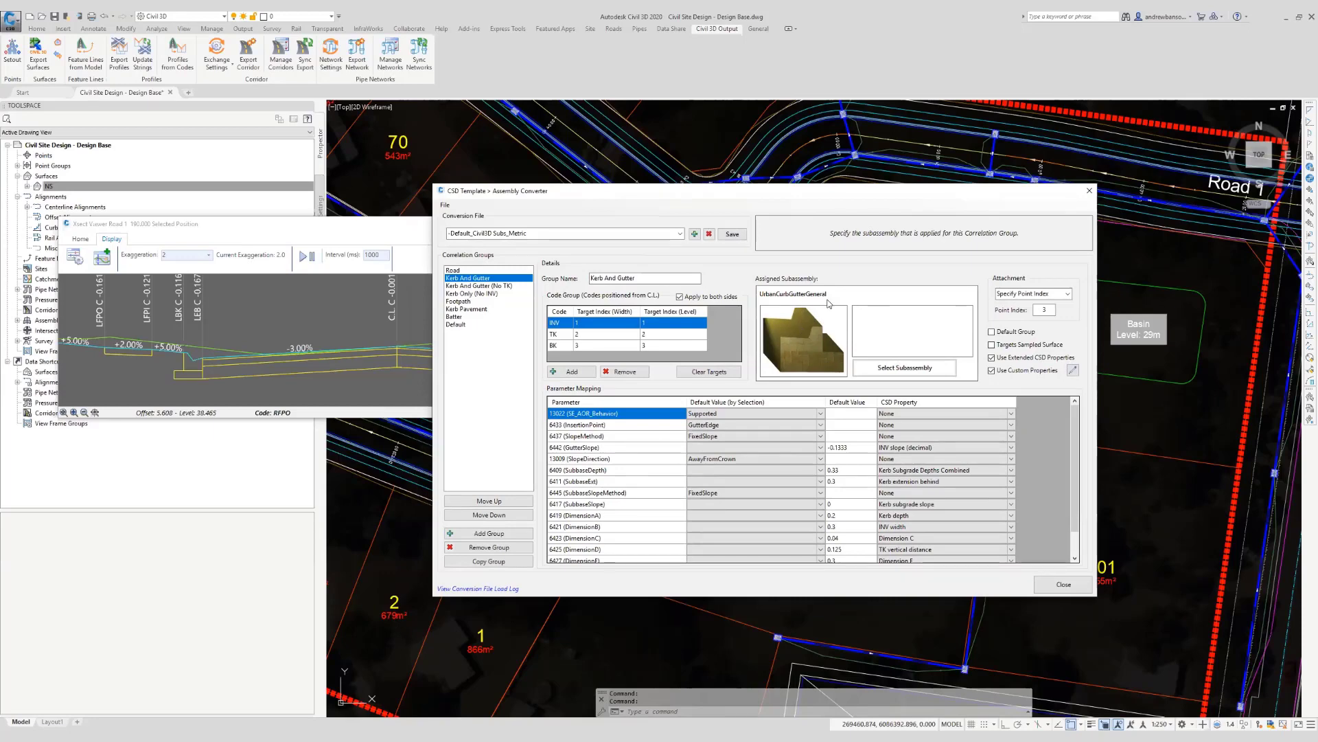
pyautogui.scroll(-1, 639, 474)
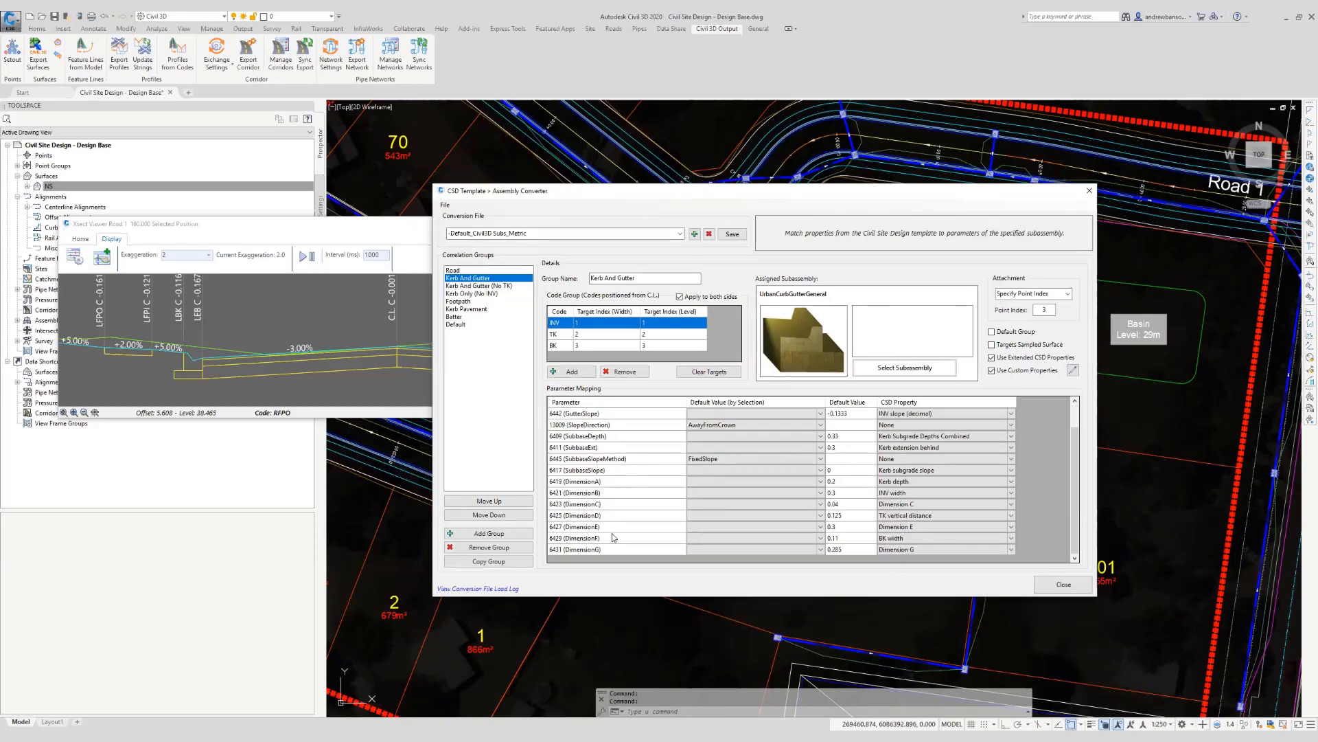
pyautogui.click(613, 529)
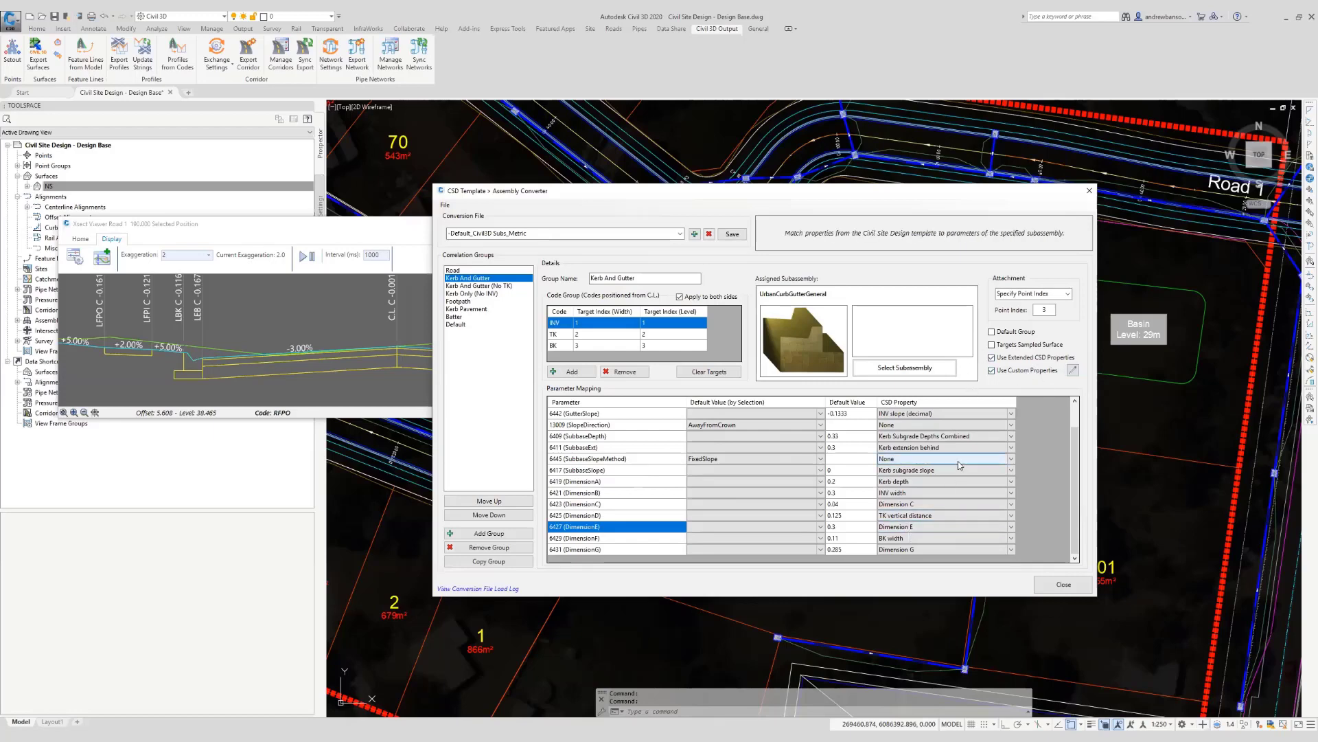
pyautogui.click(914, 540)
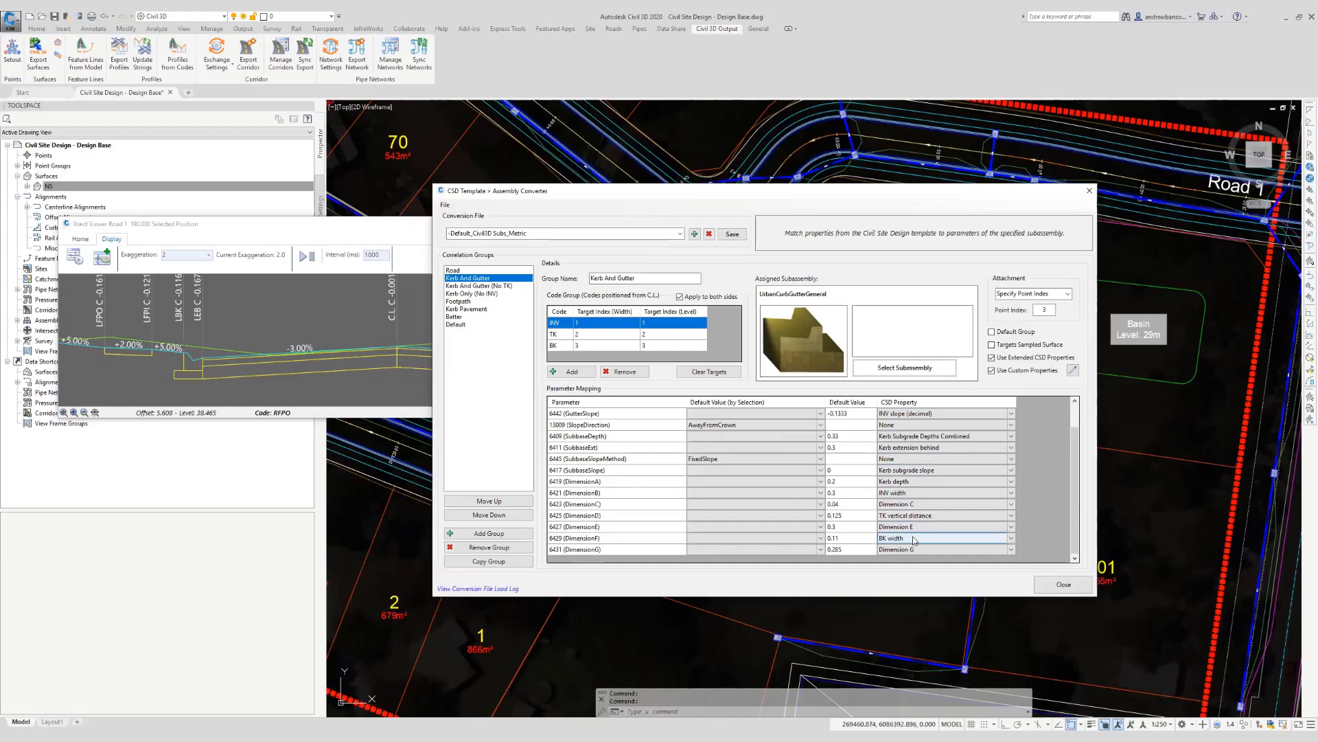
pyautogui.click(920, 526)
pyautogui.click(920, 527)
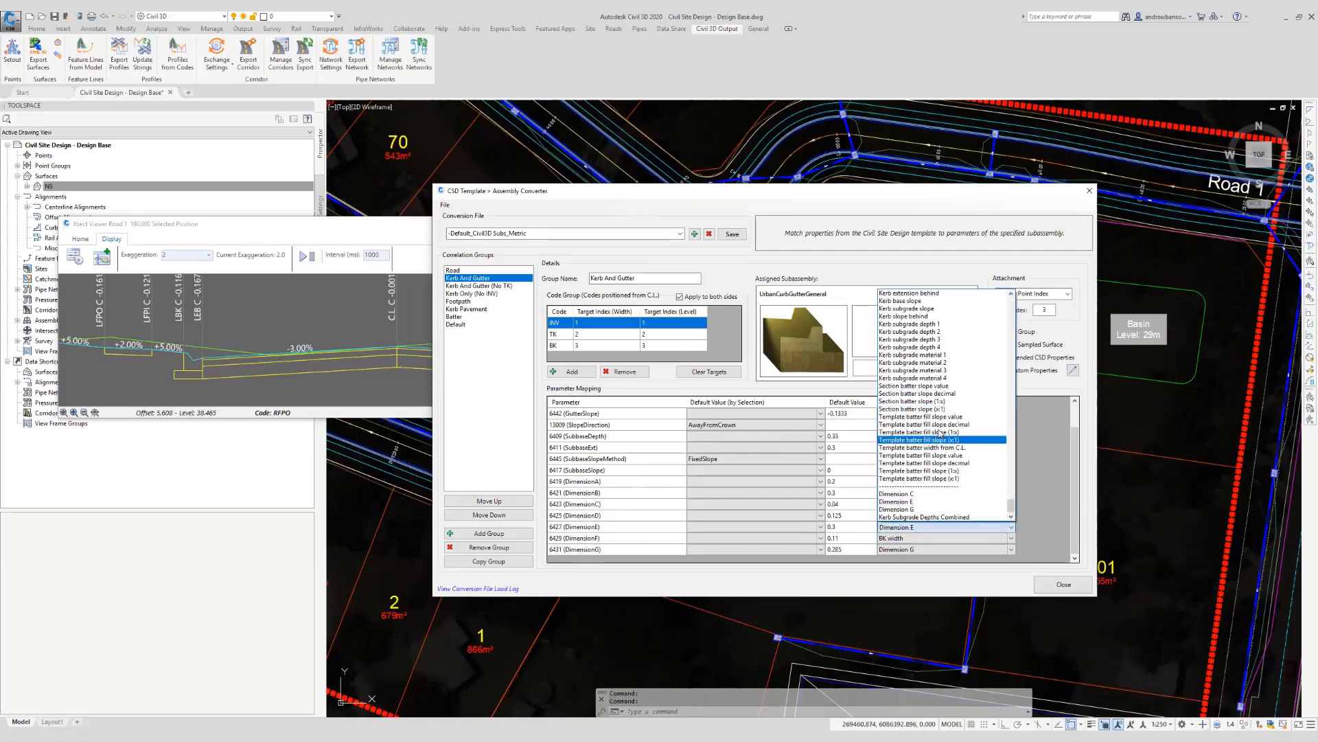
pyautogui.click(1050, 478)
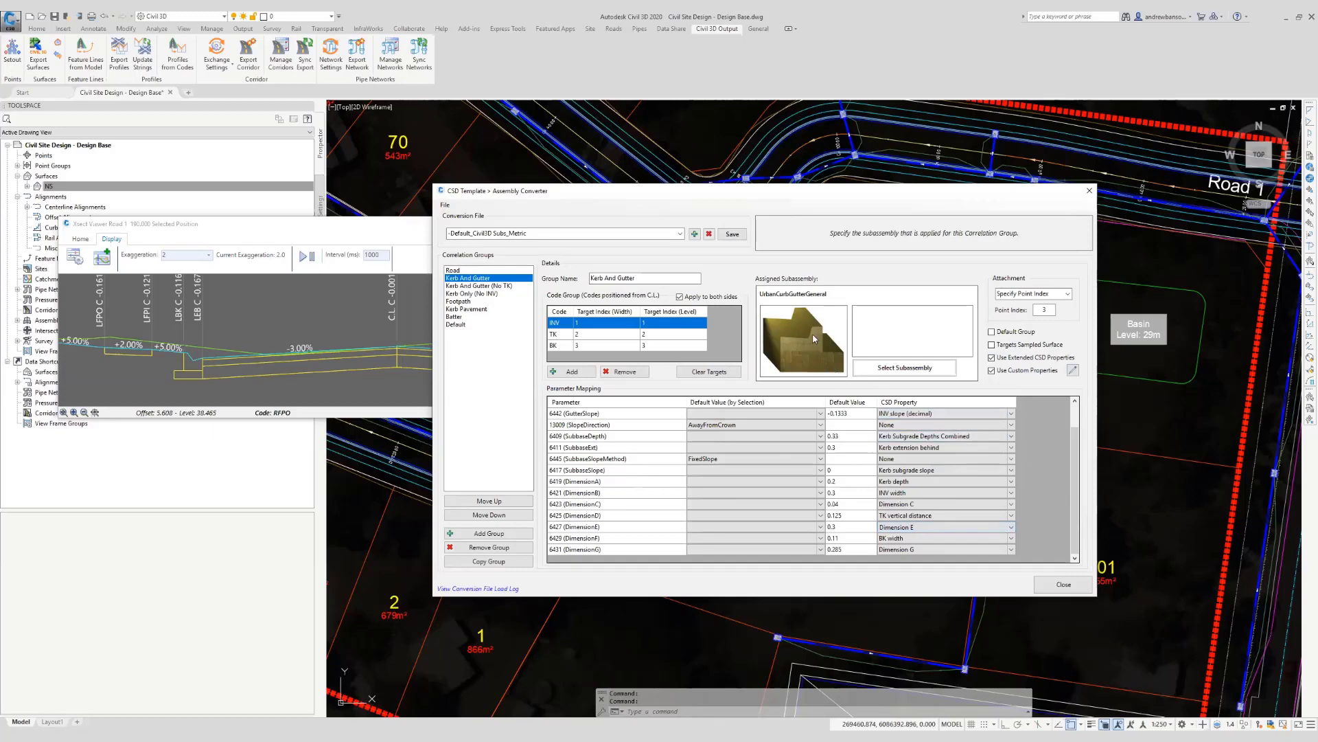
# Inspect the Kerb And Gutter group's Dimension E custom property and its width expression, and close the custom properties.
pyautogui.click(1072, 370)
pyautogui.click(363, 237)
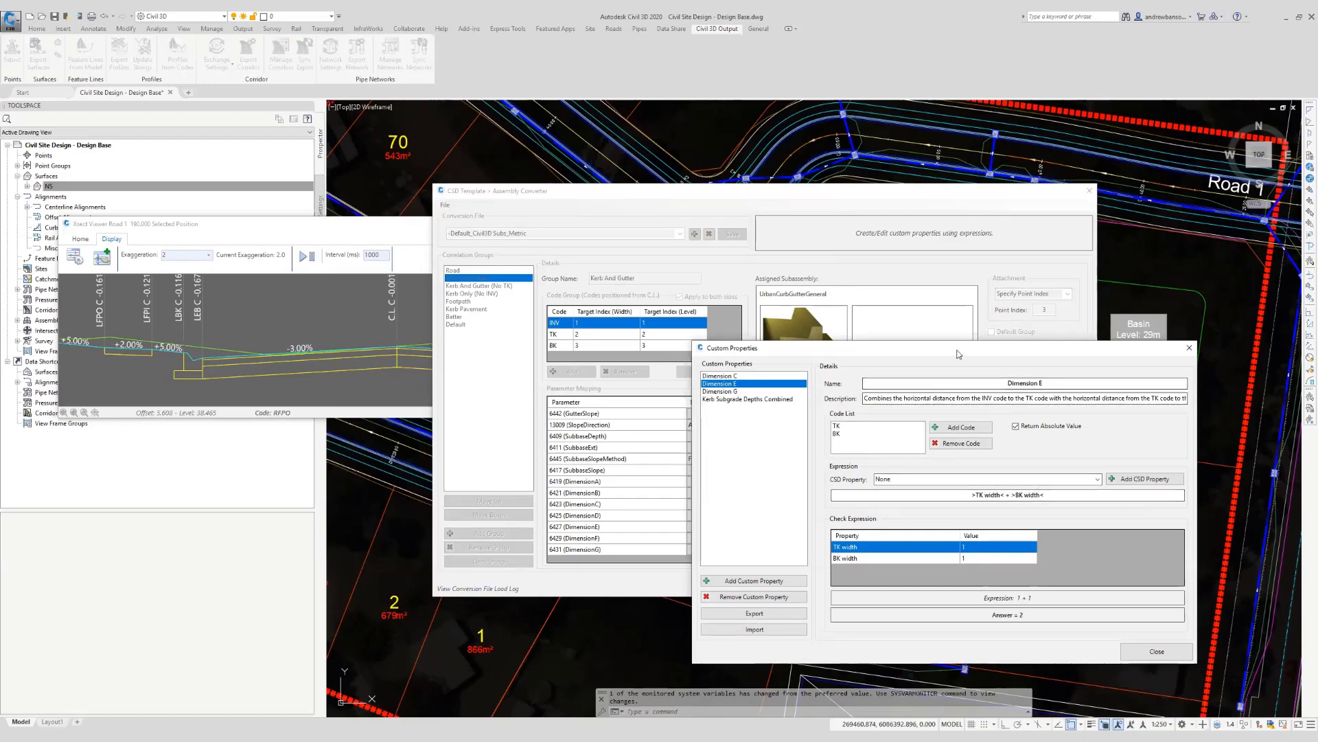
pyautogui.moveTo(959, 354); pyautogui.dragTo(522, 290)
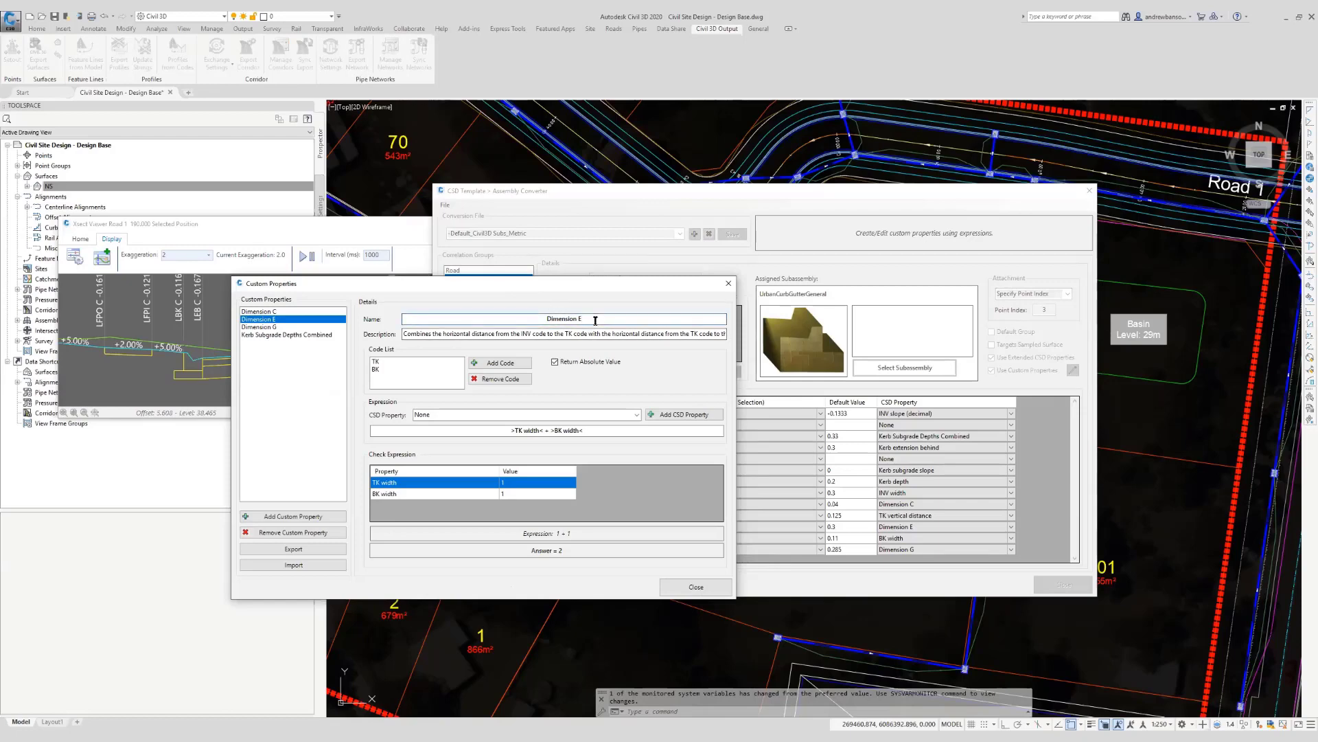
pyautogui.moveTo(511, 431); pyautogui.dragTo(542, 430)
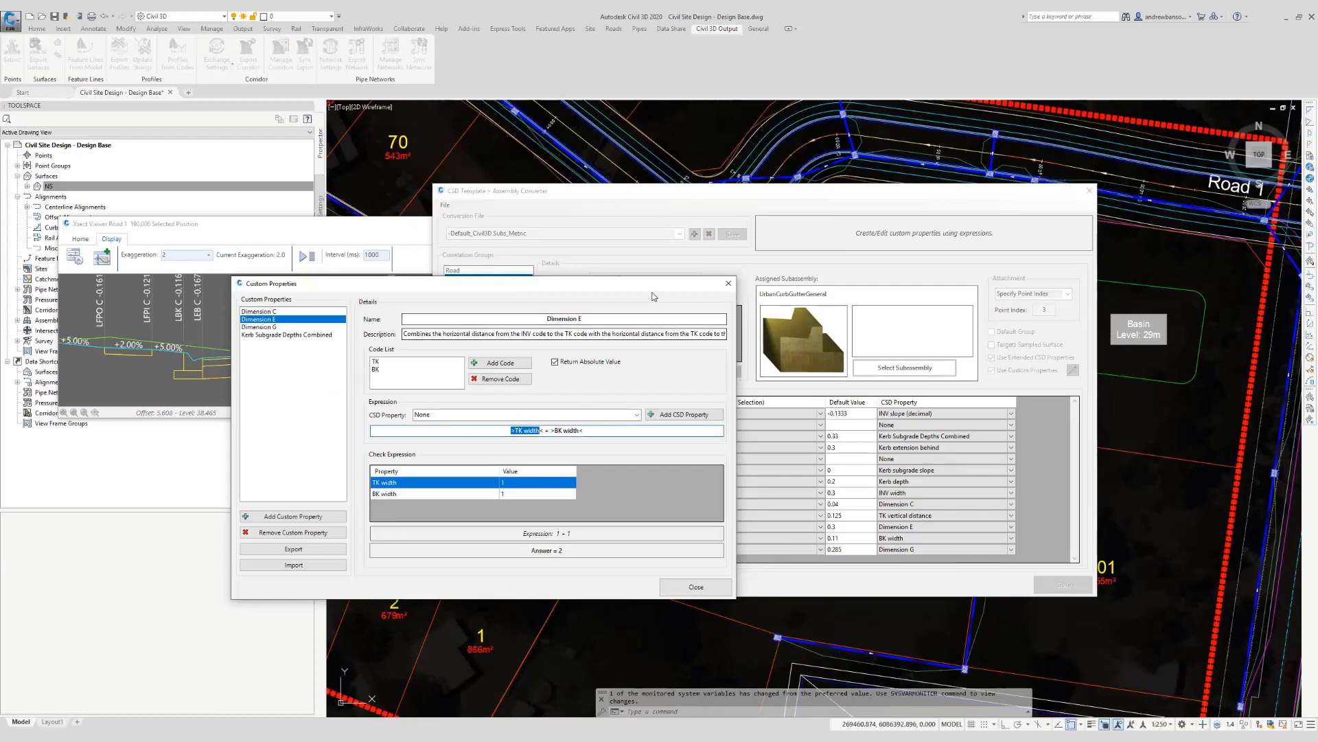
pyautogui.moveTo(646, 291); pyautogui.dragTo(541, 318)
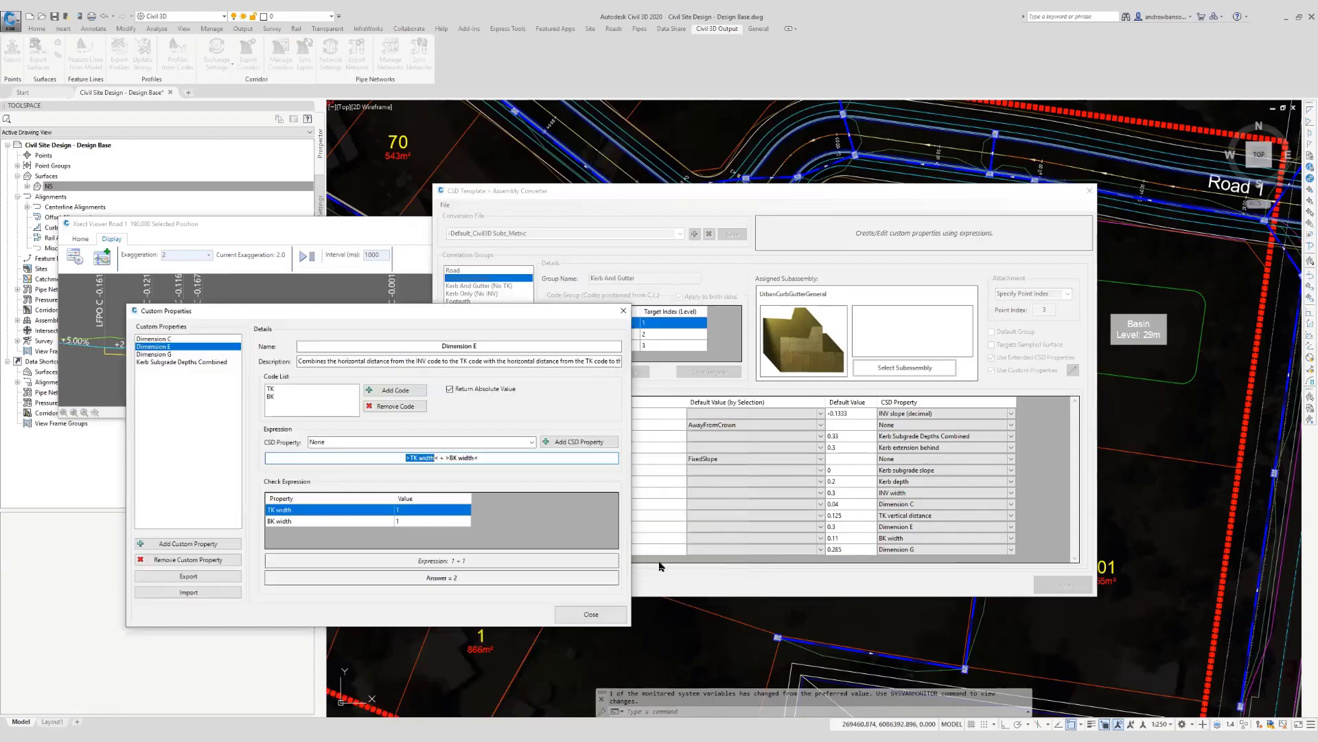
pyautogui.click(591, 614)
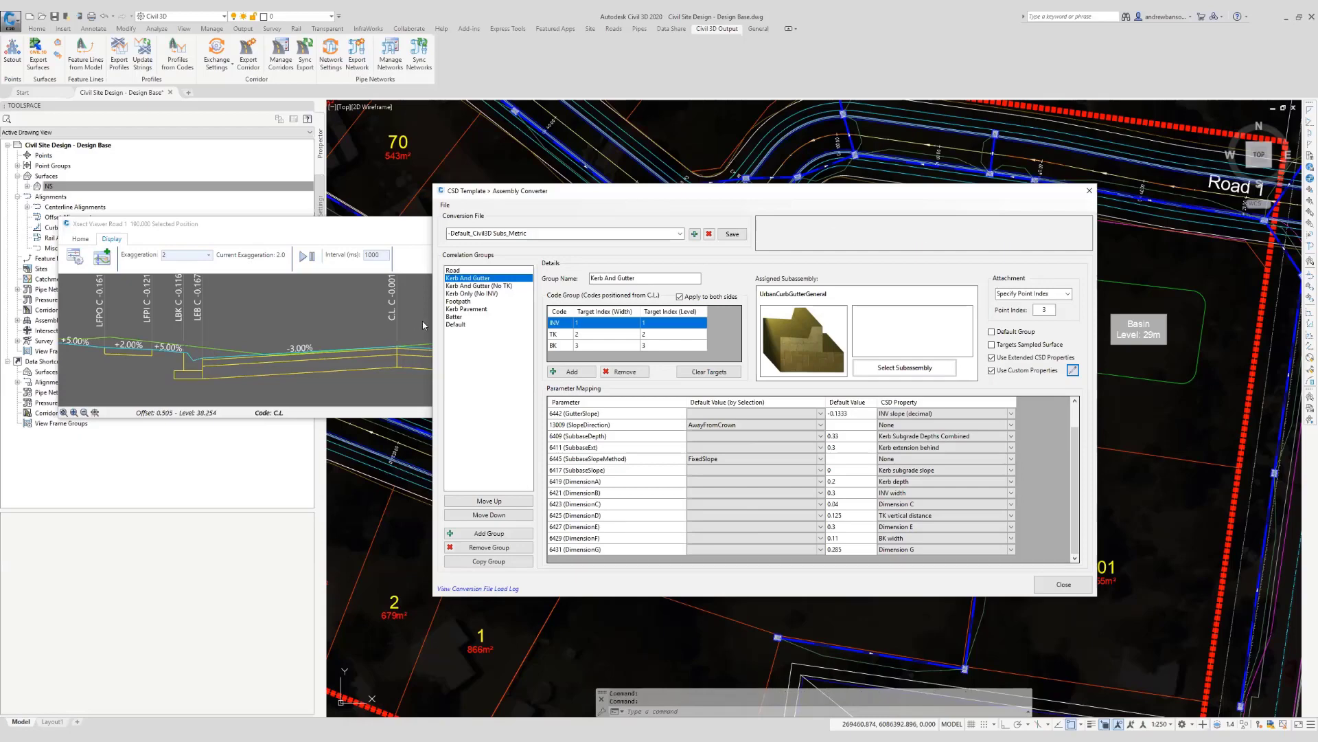
# Review the Road, Kerb And Gutter, Batter and Default correlation groups with their assigned subassemblies.
pyautogui.click(455, 271)
pyautogui.click(456, 278)
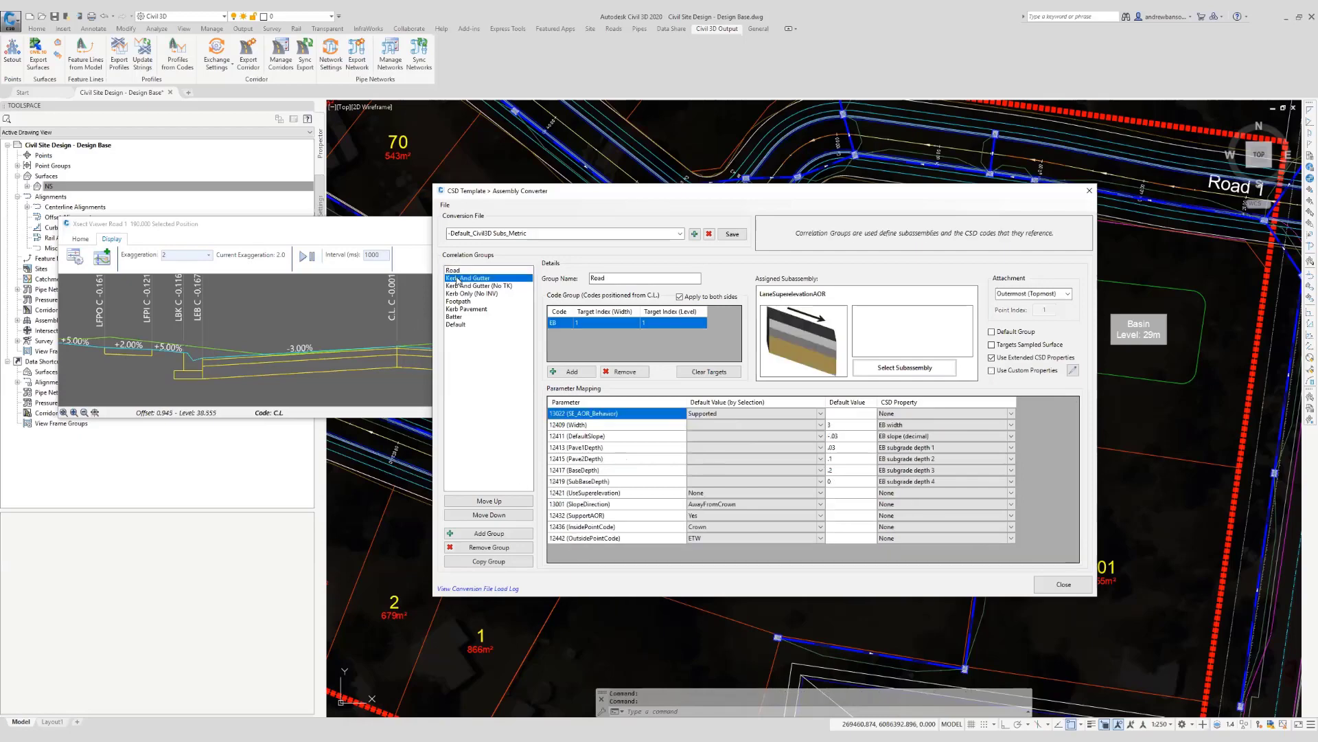
pyautogui.click(459, 316)
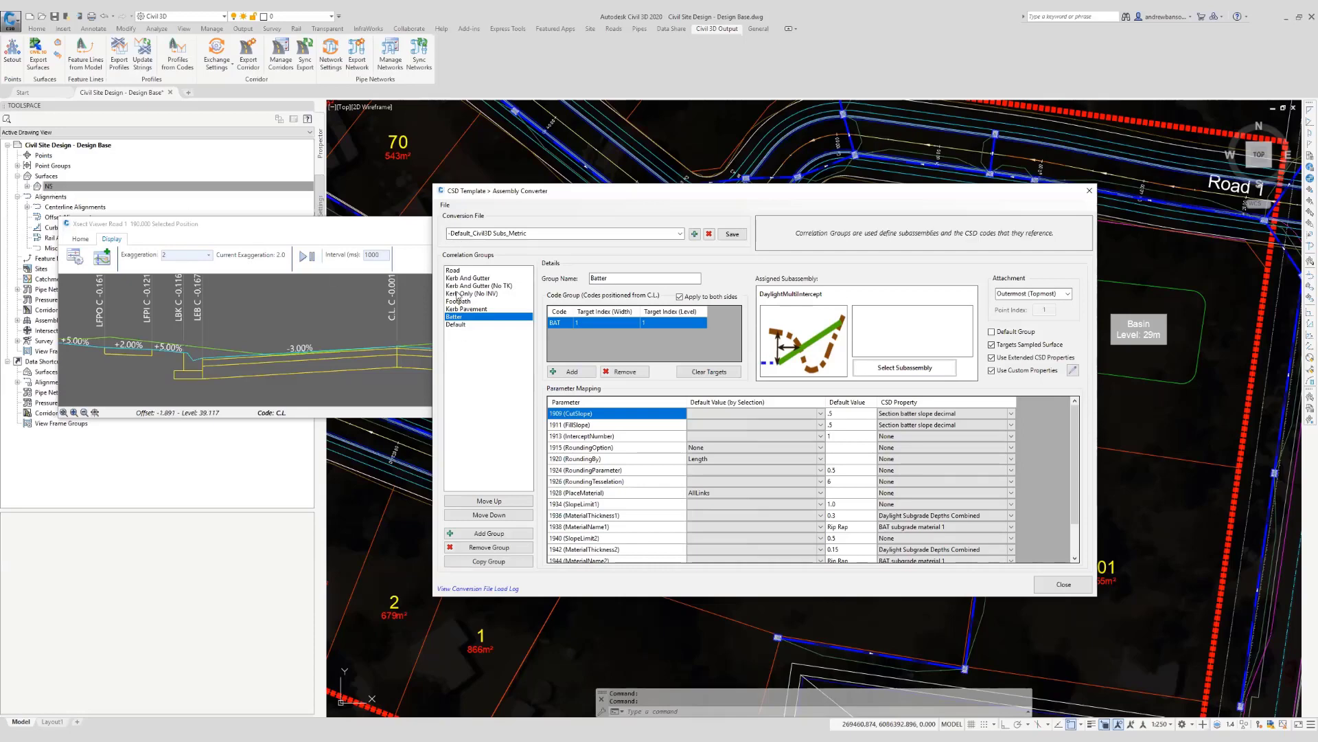
pyautogui.click(463, 325)
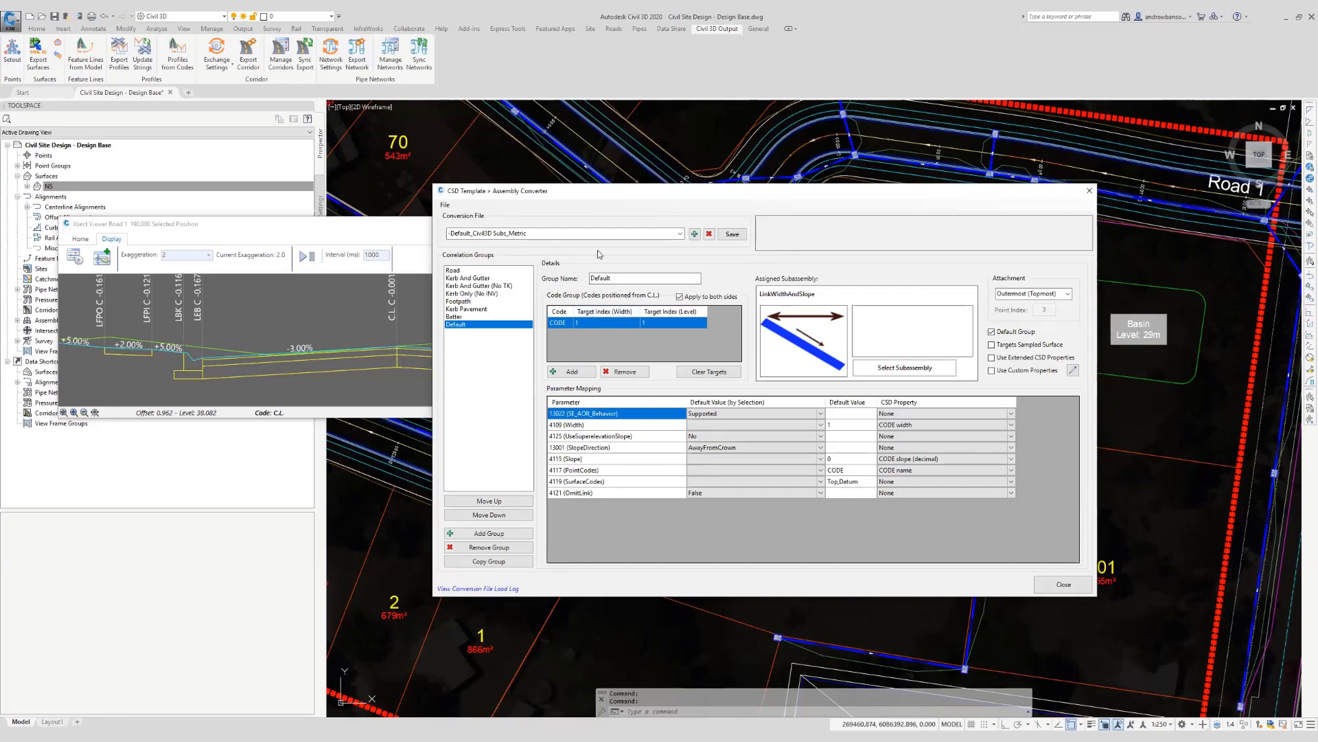
# Switch to the -Default_CivilSiteDesign Subs_Metric conversion file without saving the current one.
pyautogui.click(680, 233)
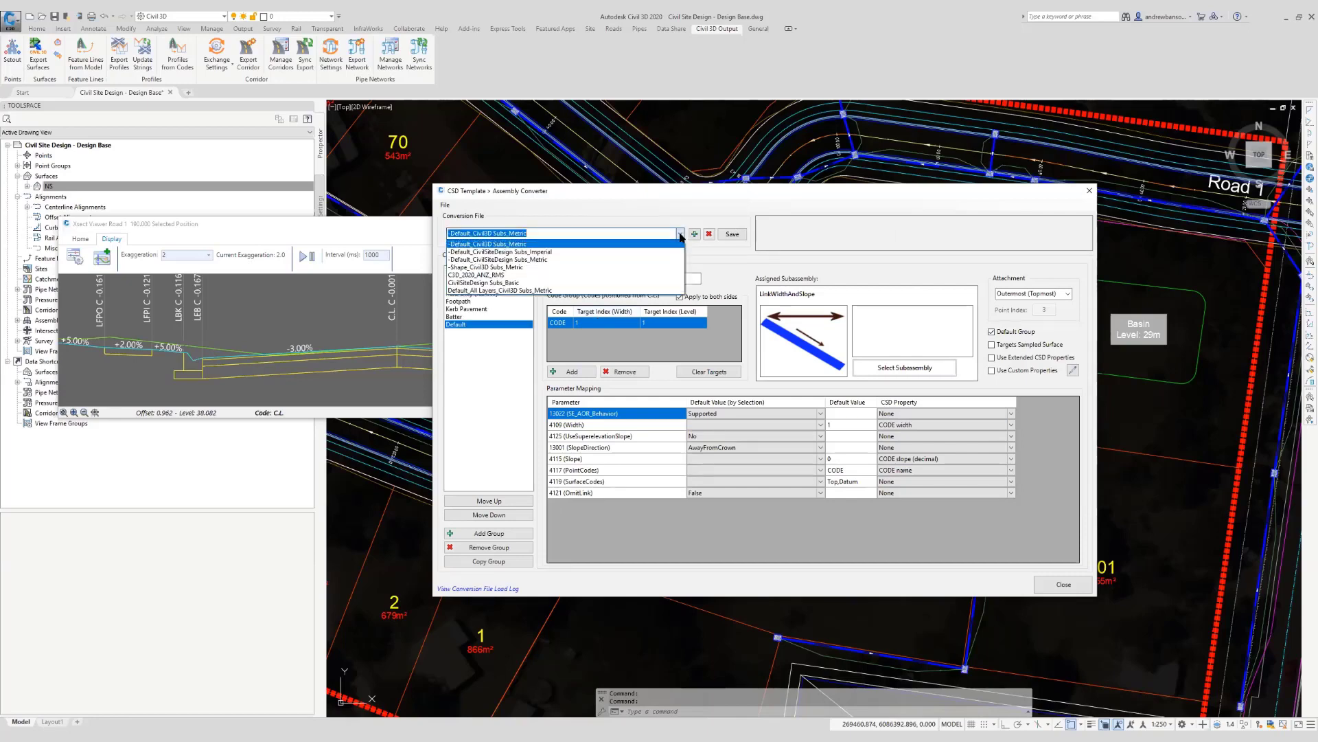
pyautogui.click(519, 261)
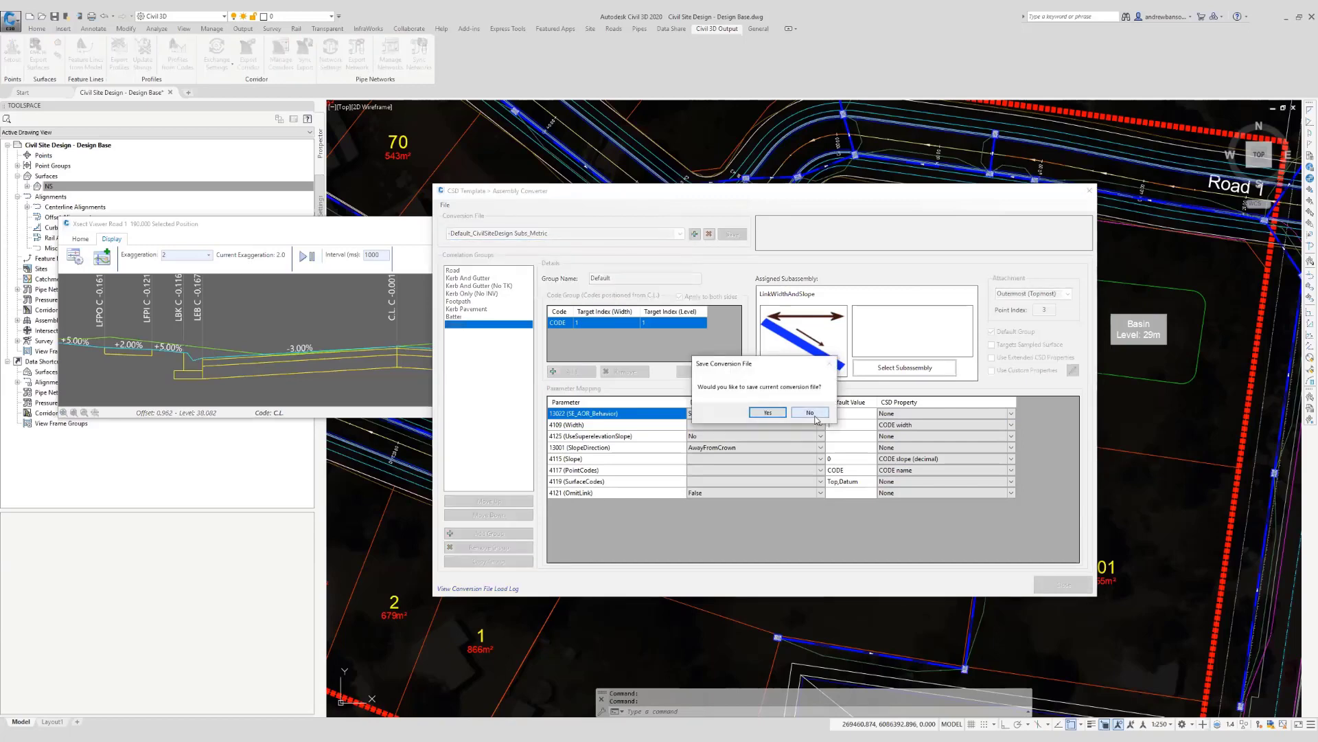
pyautogui.click(813, 414)
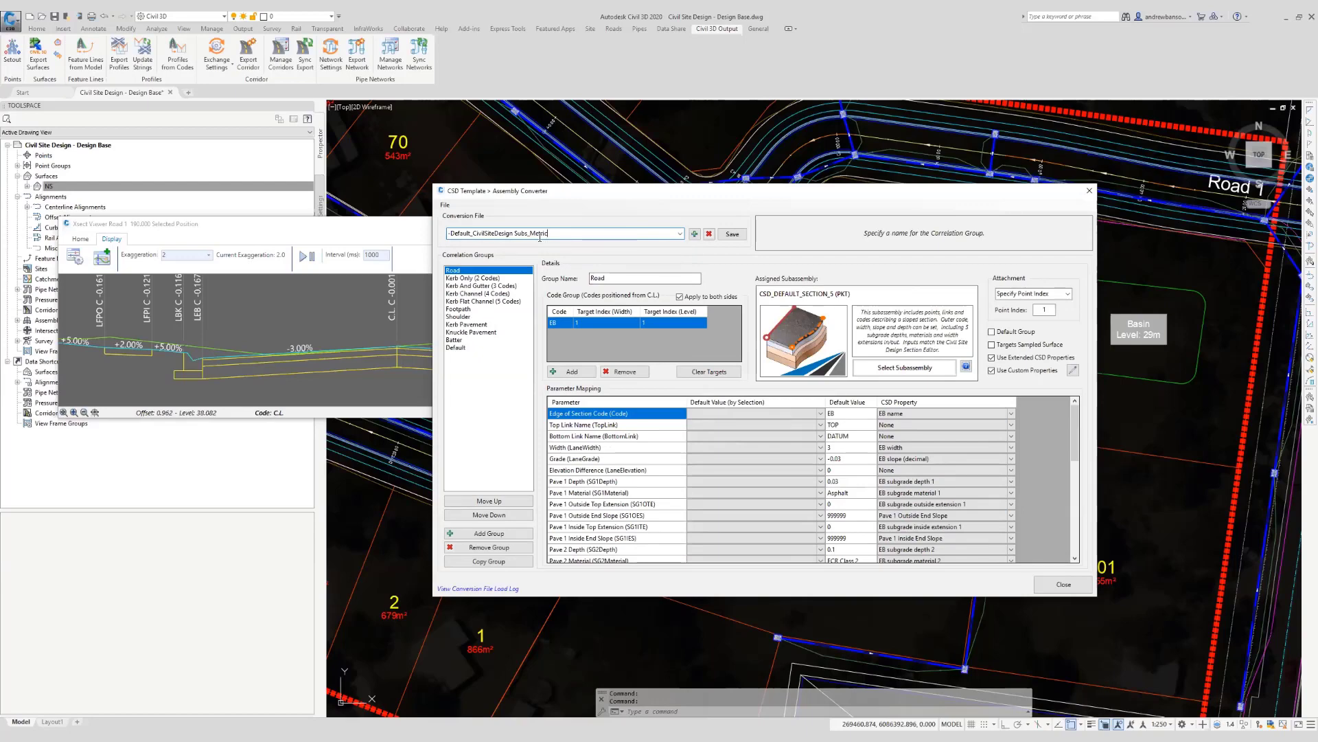
# Review the Civil Site Design conversion file's kerb, footpath, shoulder and pavement correlation groups with their assigned PKT subassemblies.
pyautogui.click(481, 278)
pyautogui.click(483, 286)
pyautogui.click(485, 302)
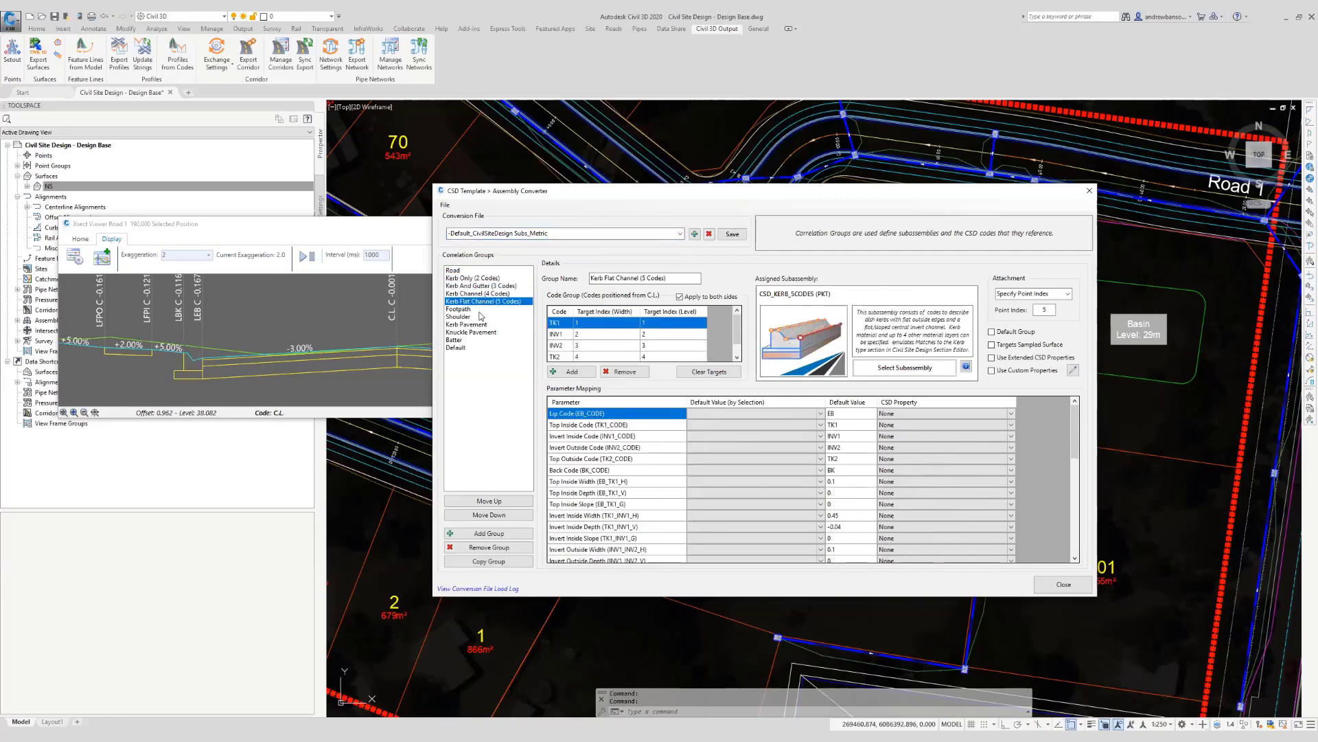
pyautogui.click(480, 309)
pyautogui.click(479, 317)
pyautogui.click(479, 324)
pyautogui.click(477, 333)
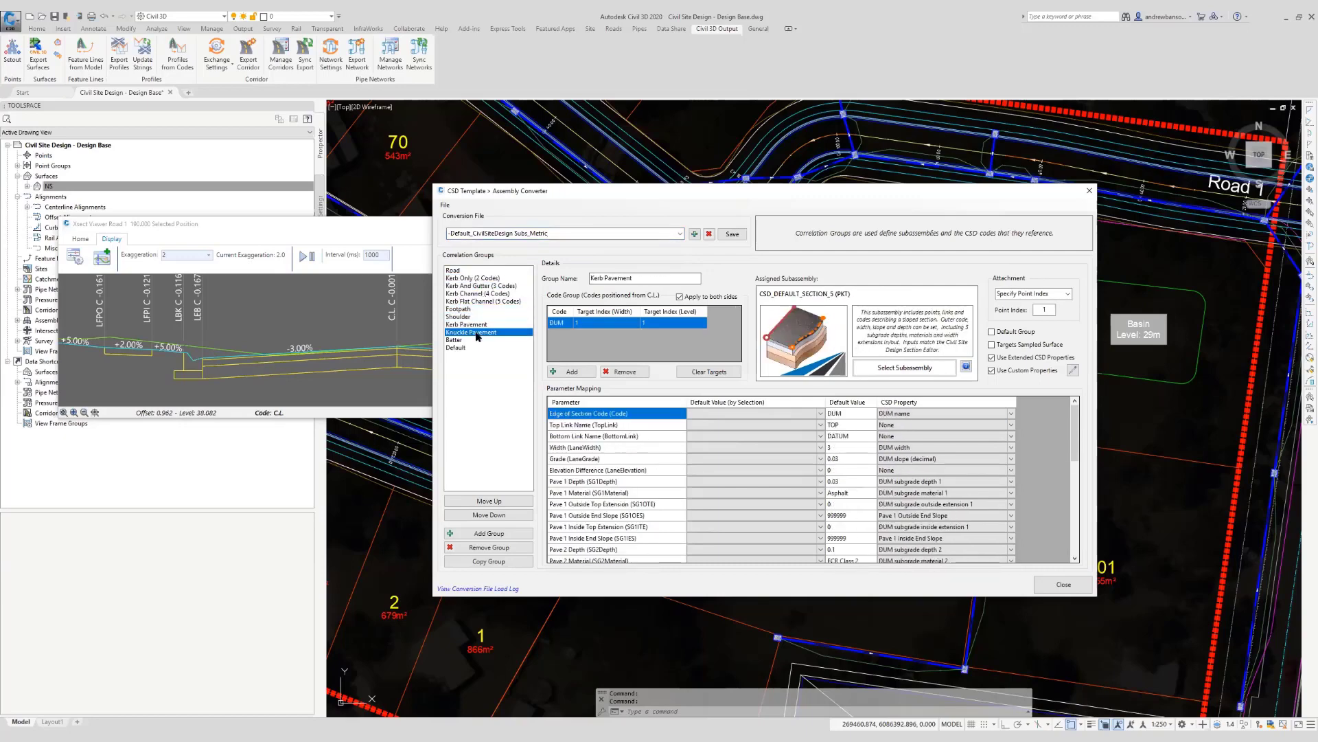
# Review the remaining correlation groups, including Batter, Default, Knuckle Pavement, Shoulder, the kerb groups and Road, with their assigned subassemblies.
pyautogui.click(476, 340)
pyautogui.click(476, 348)
pyautogui.click(476, 331)
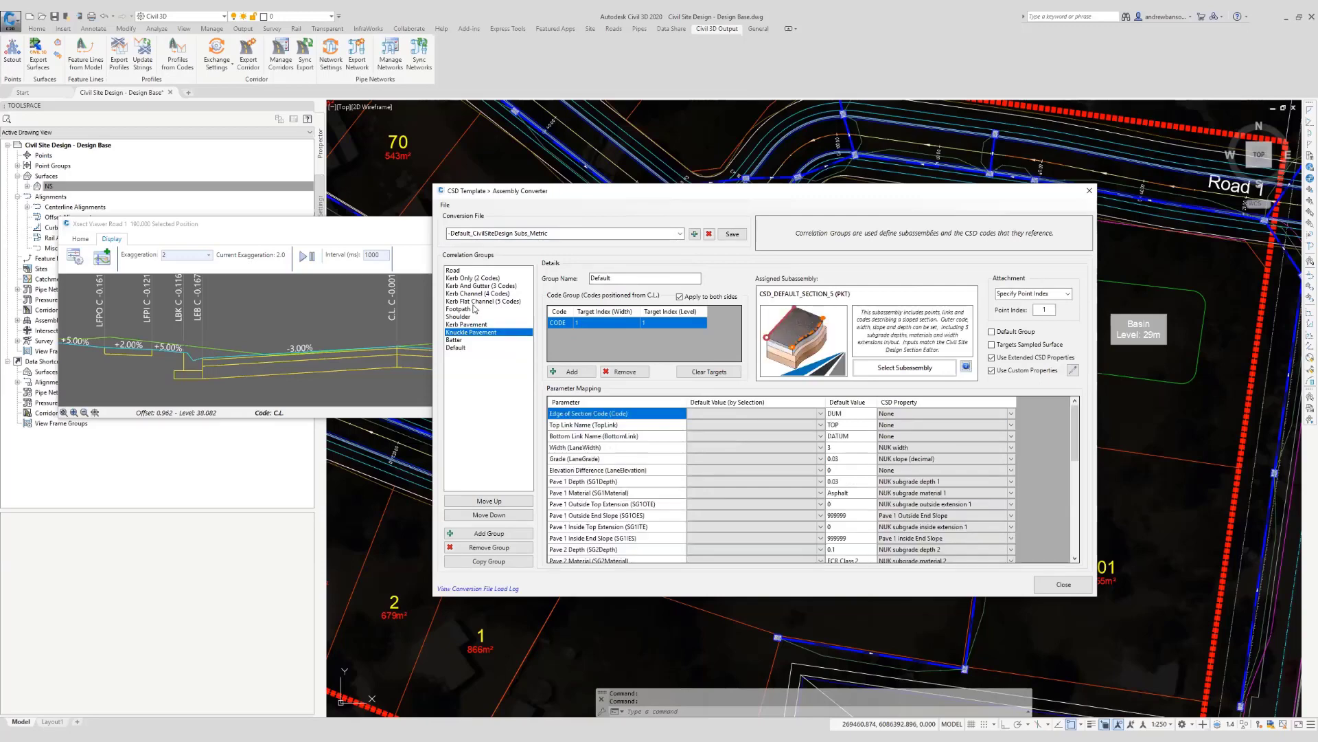
pyautogui.click(475, 316)
pyautogui.click(473, 303)
pyautogui.click(477, 293)
pyautogui.click(478, 285)
pyautogui.click(478, 278)
pyautogui.click(480, 271)
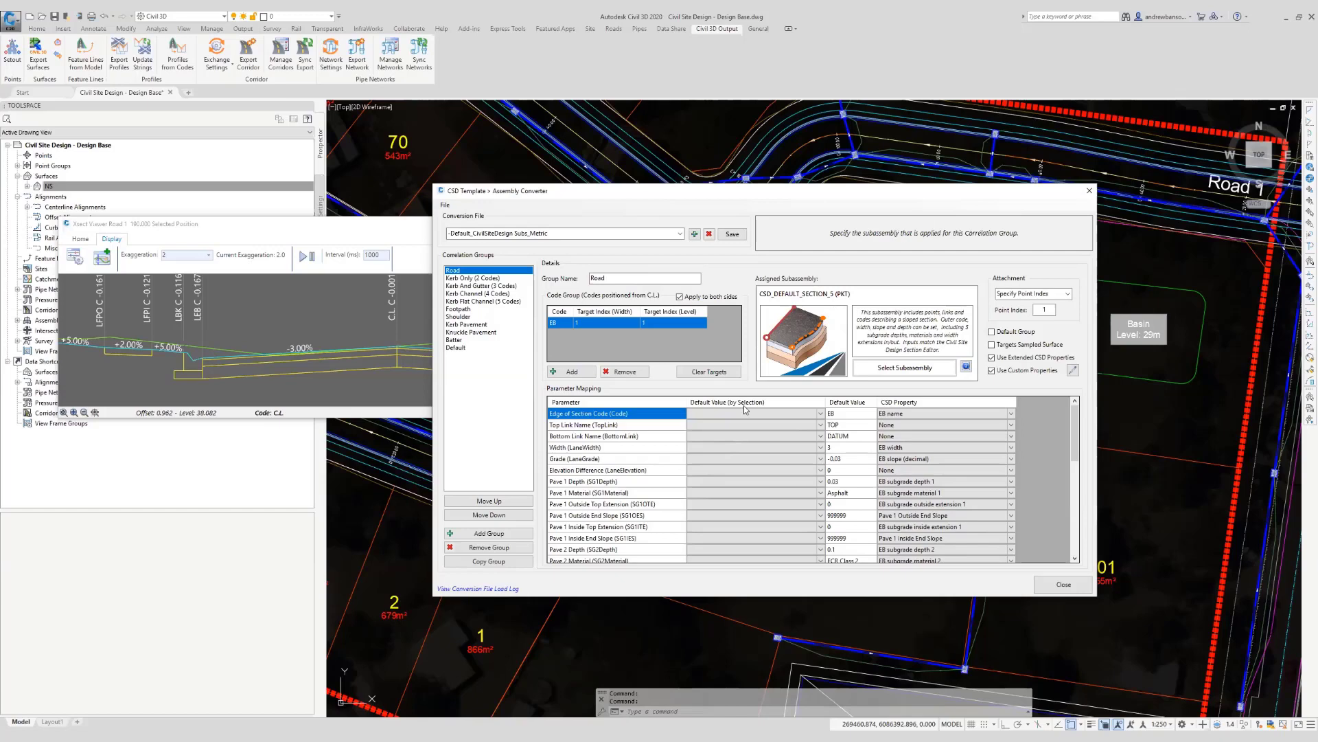
# Examine the Road group's parameter mapping for pavement layer depths, materials, extensions and end slopes.
pyautogui.scroll(-2, 673, 487)
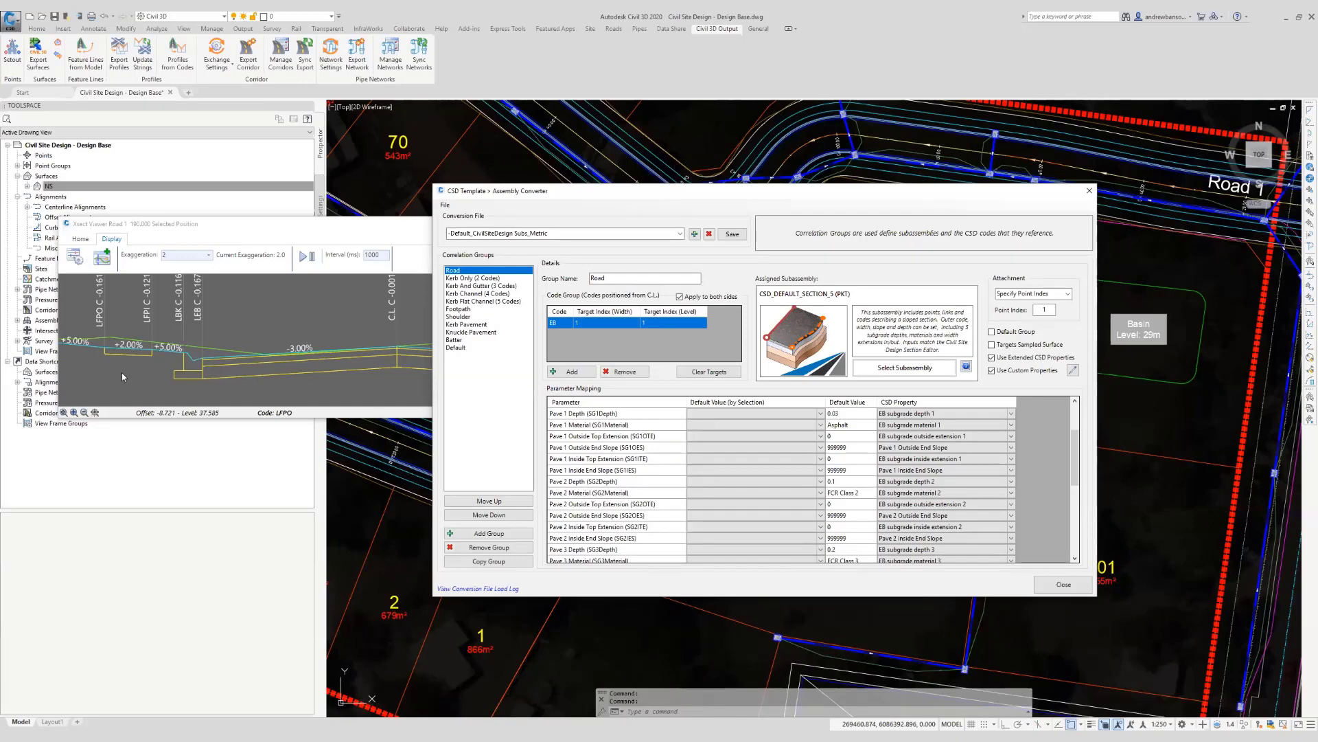
pyautogui.scroll(-6, 609, 542)
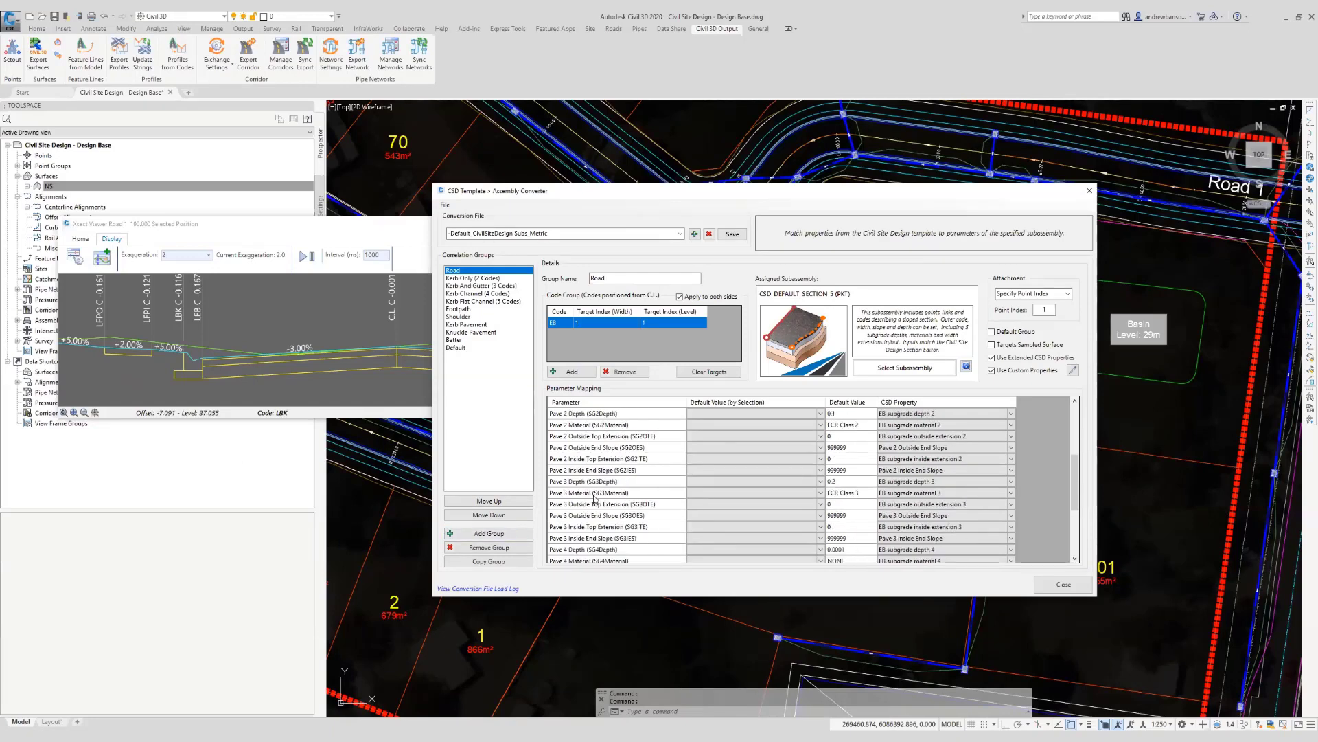
pyautogui.scroll(2, 607, 536)
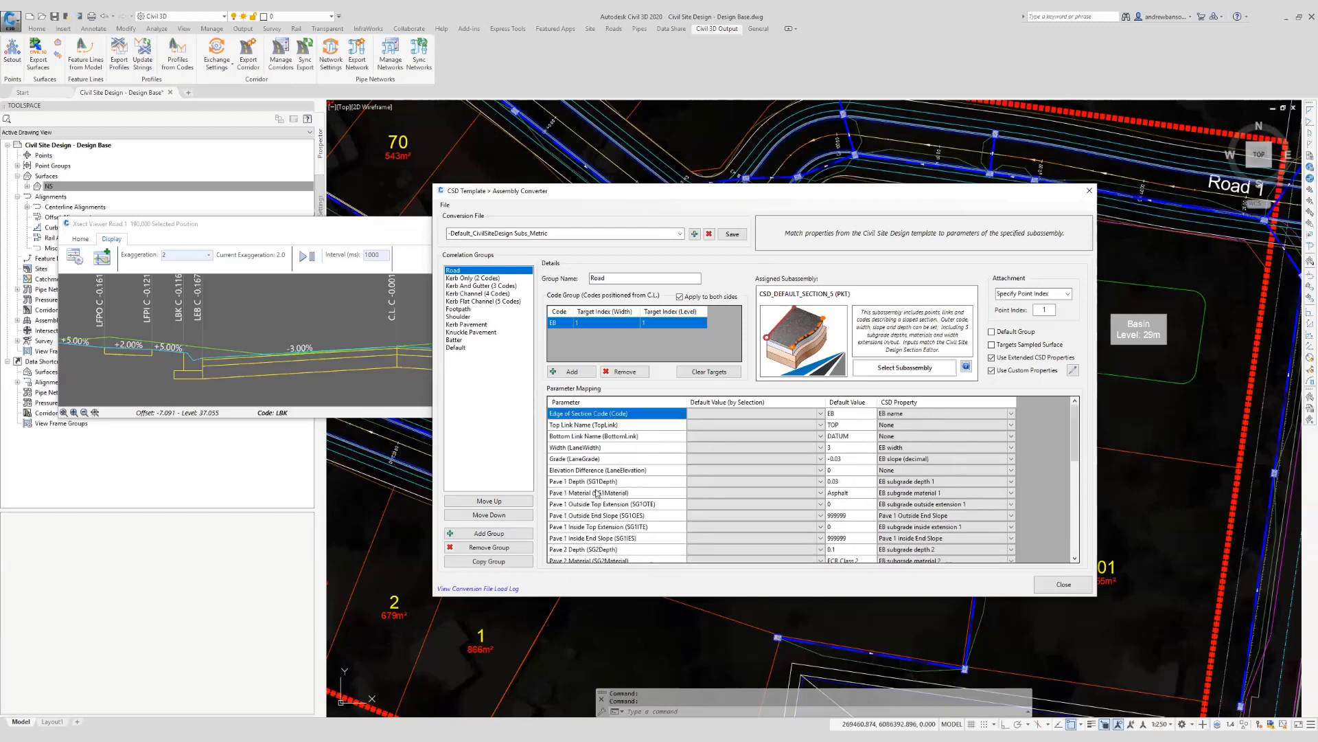
pyautogui.scroll(-2, 598, 466)
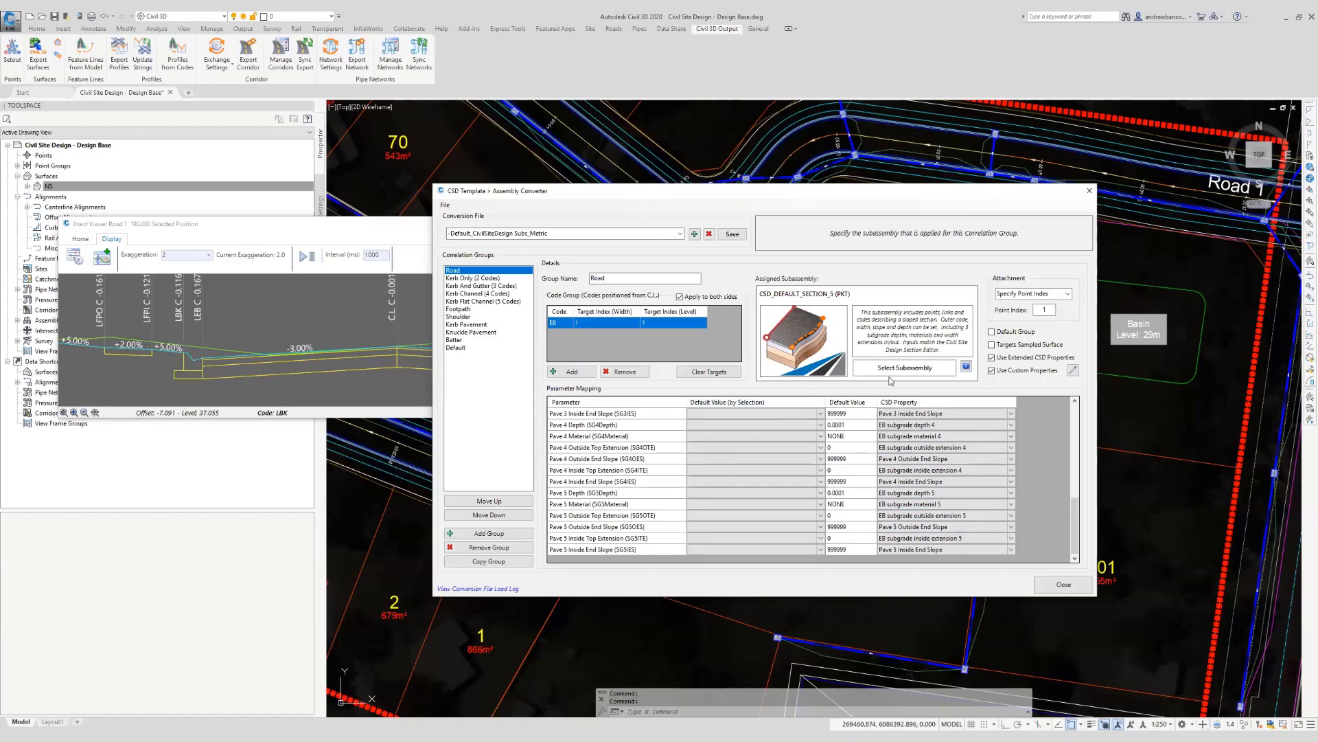
# Read the Road subassembly's CSD Section 5 Layers help page, covering its diagrams, input parameters and codes, and close it.
pyautogui.click(966, 367)
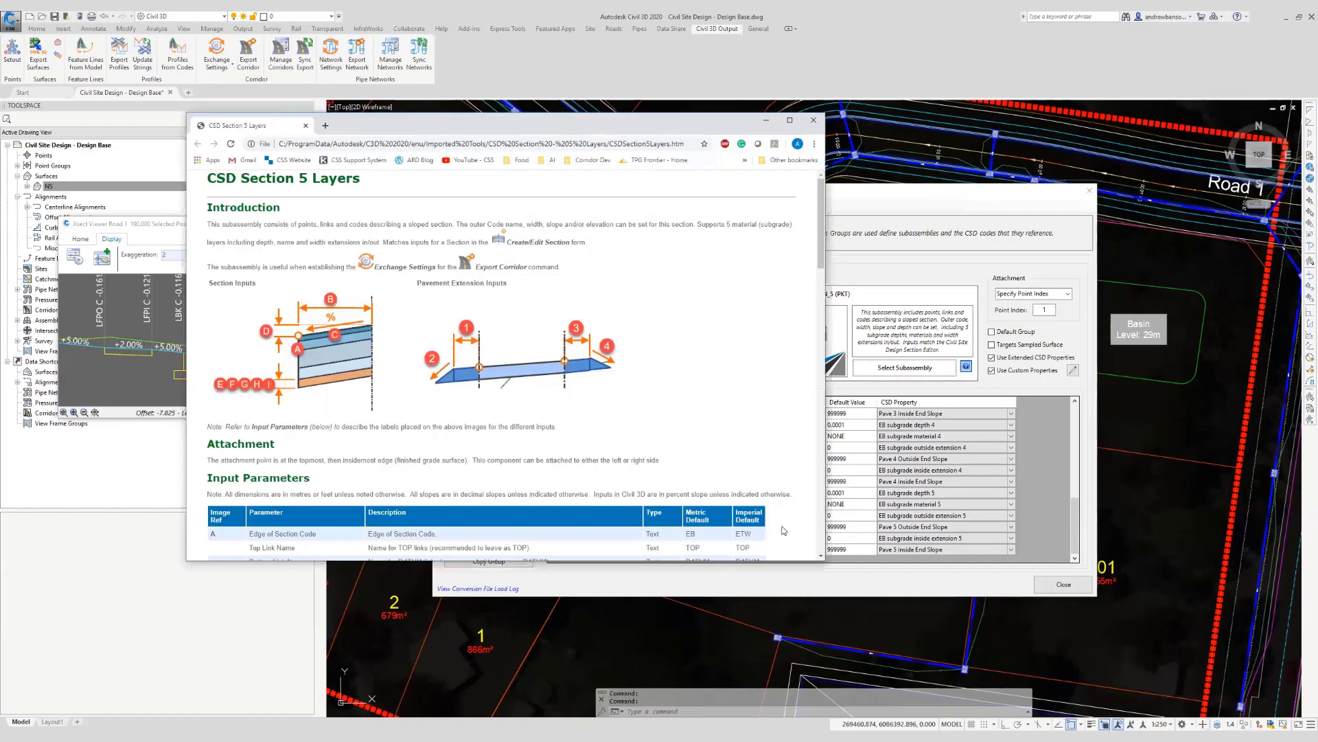
pyautogui.moveTo(826, 559); pyautogui.dragTo(987, 662)
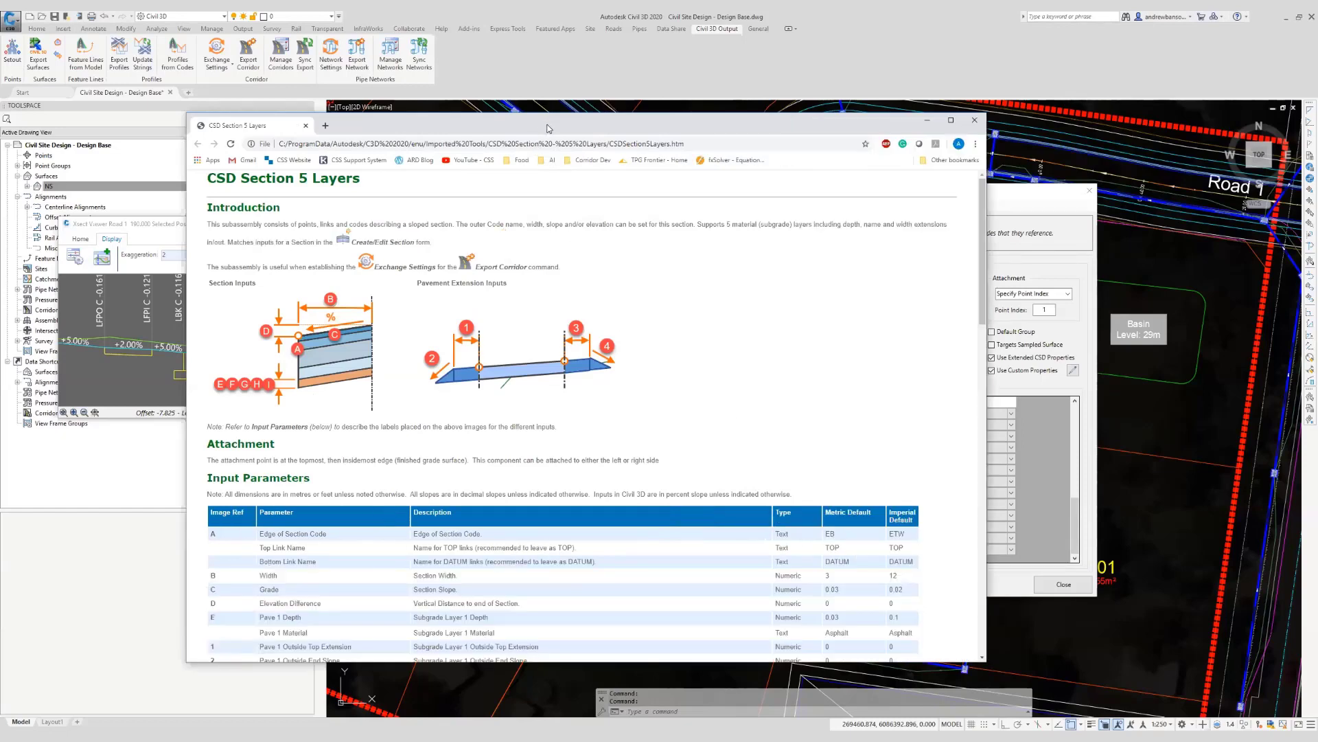
pyautogui.moveTo(549, 129); pyautogui.dragTo(766, 160)
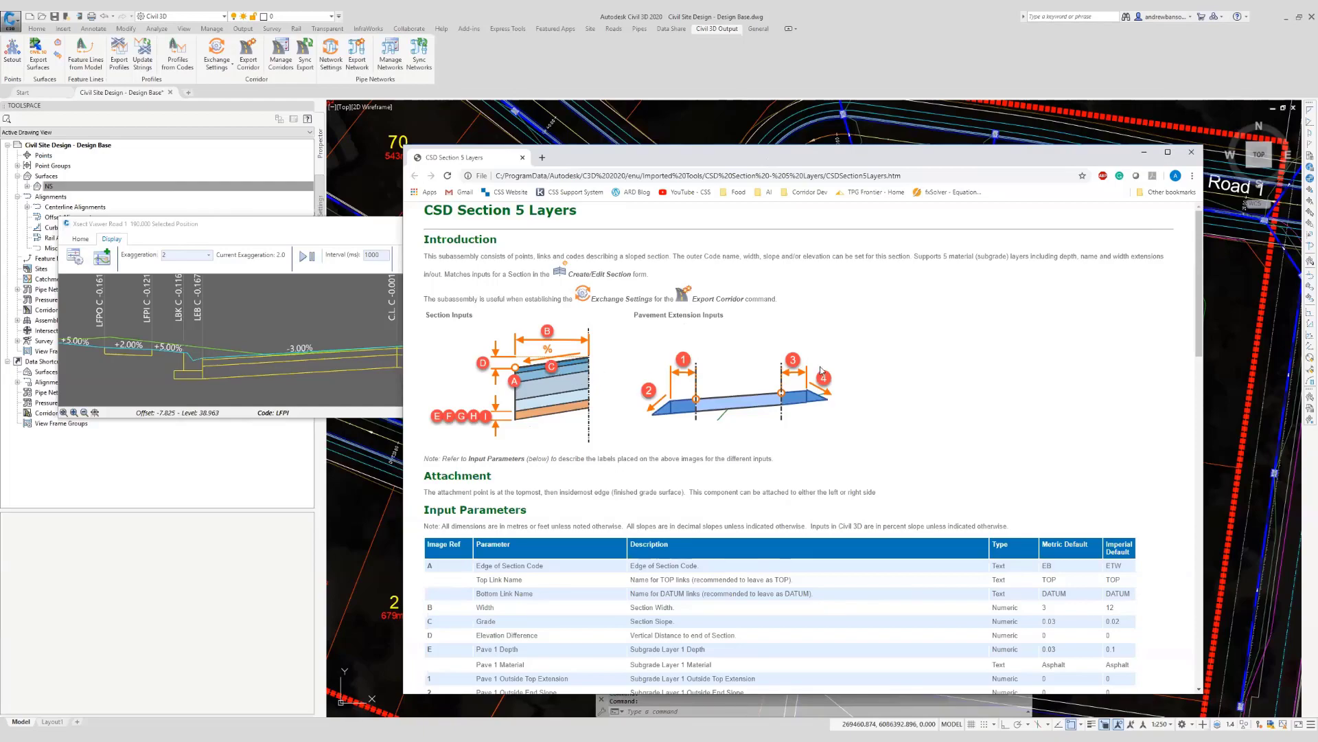
pyautogui.scroll(-2, 596, 382)
pyautogui.scroll(-14, 596, 382)
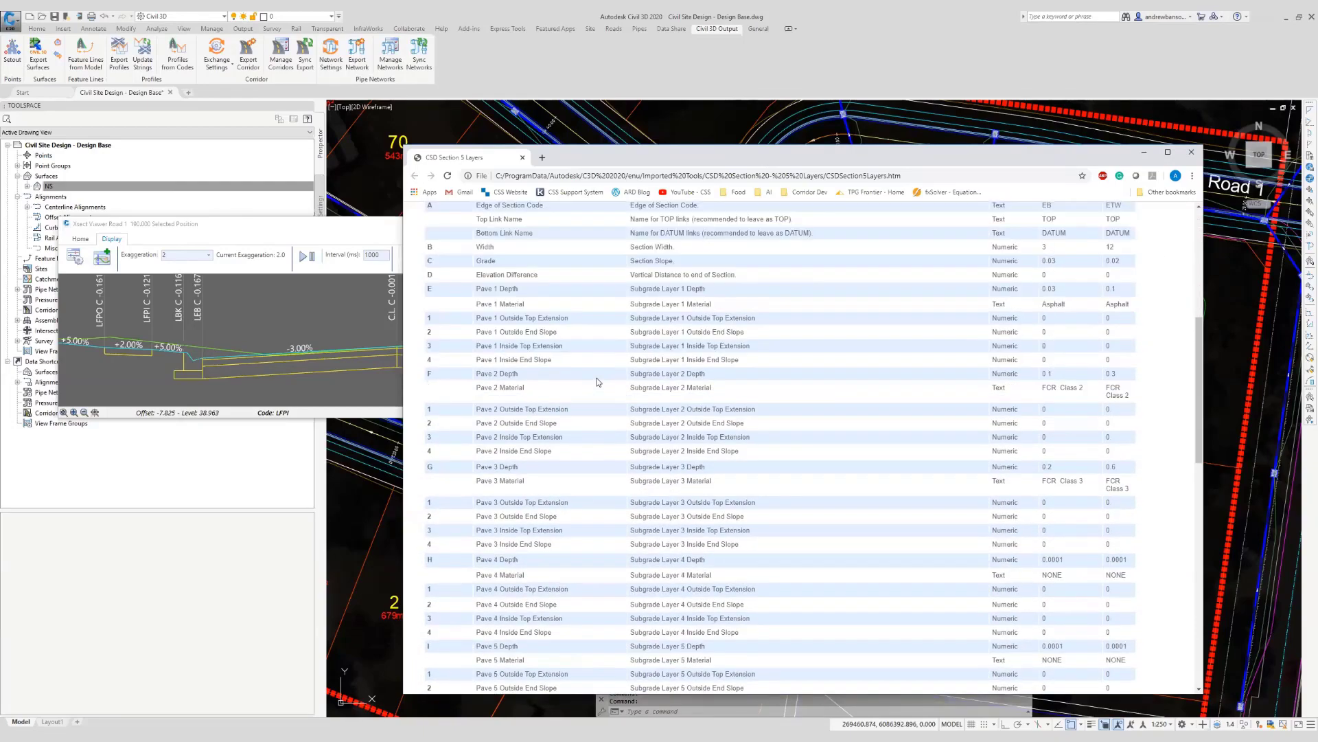
pyautogui.scroll(-1, 597, 381)
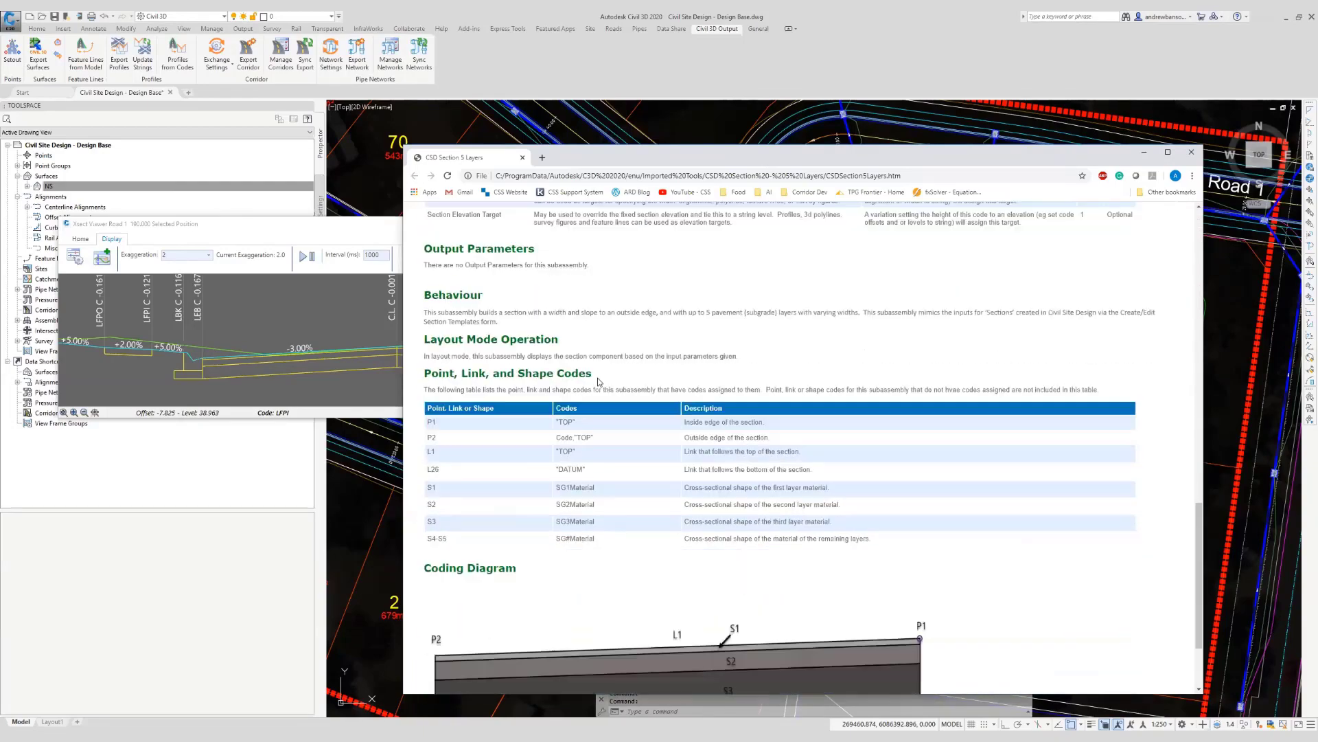
pyautogui.scroll(8, 598, 381)
pyautogui.scroll(6, 604, 386)
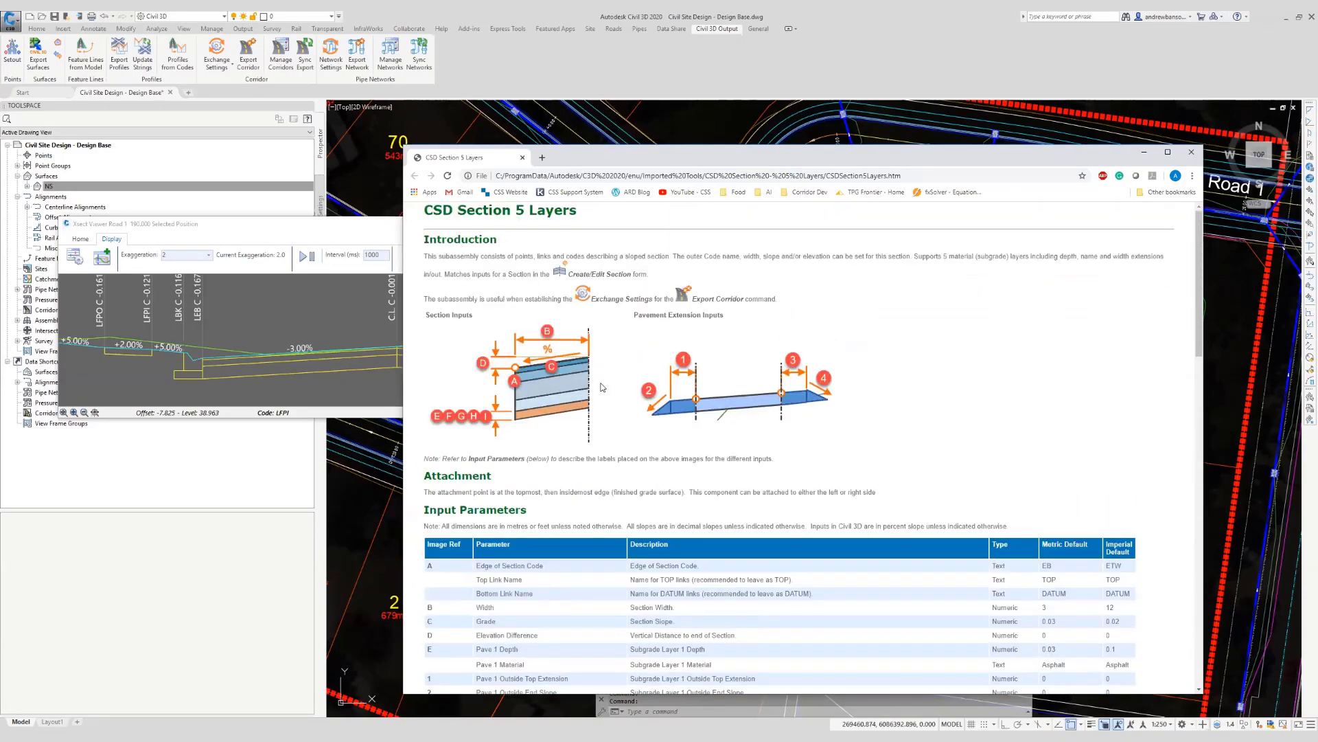
pyautogui.moveTo(657, 158); pyautogui.dragTo(408, 207)
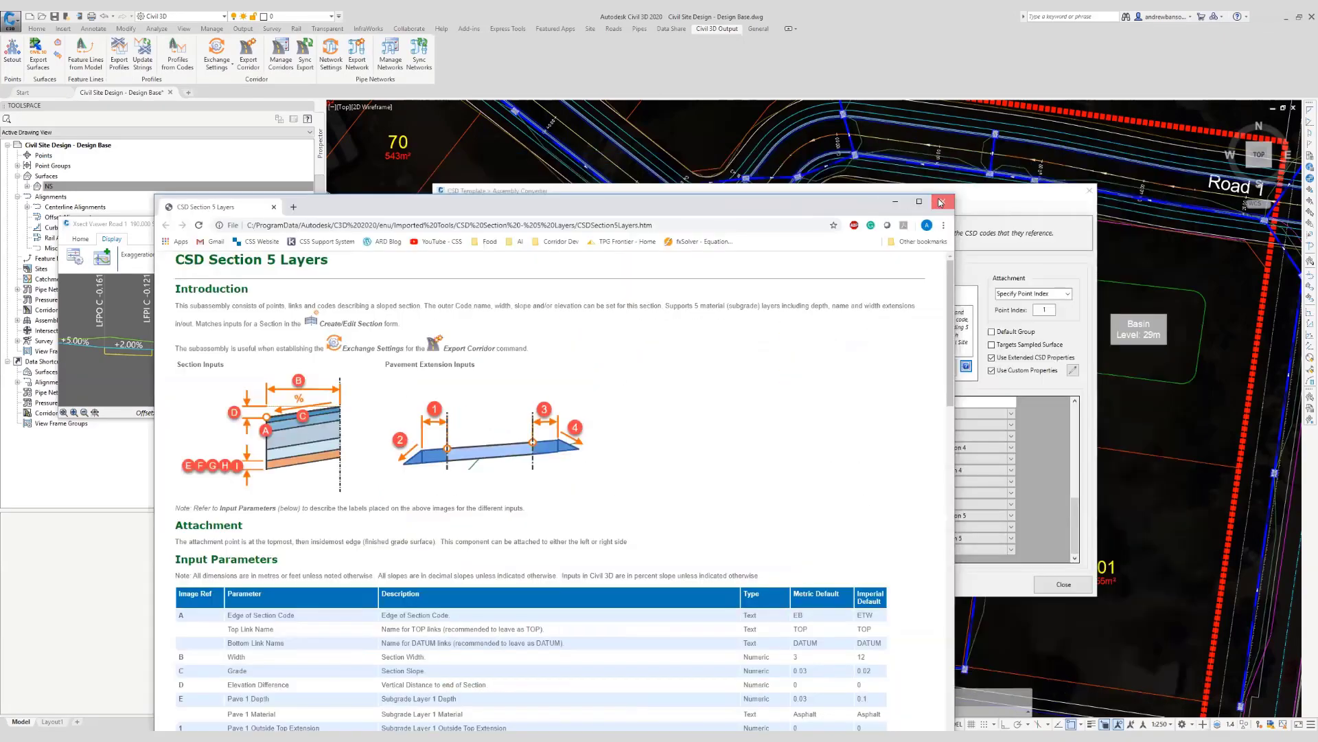
pyautogui.click(943, 201)
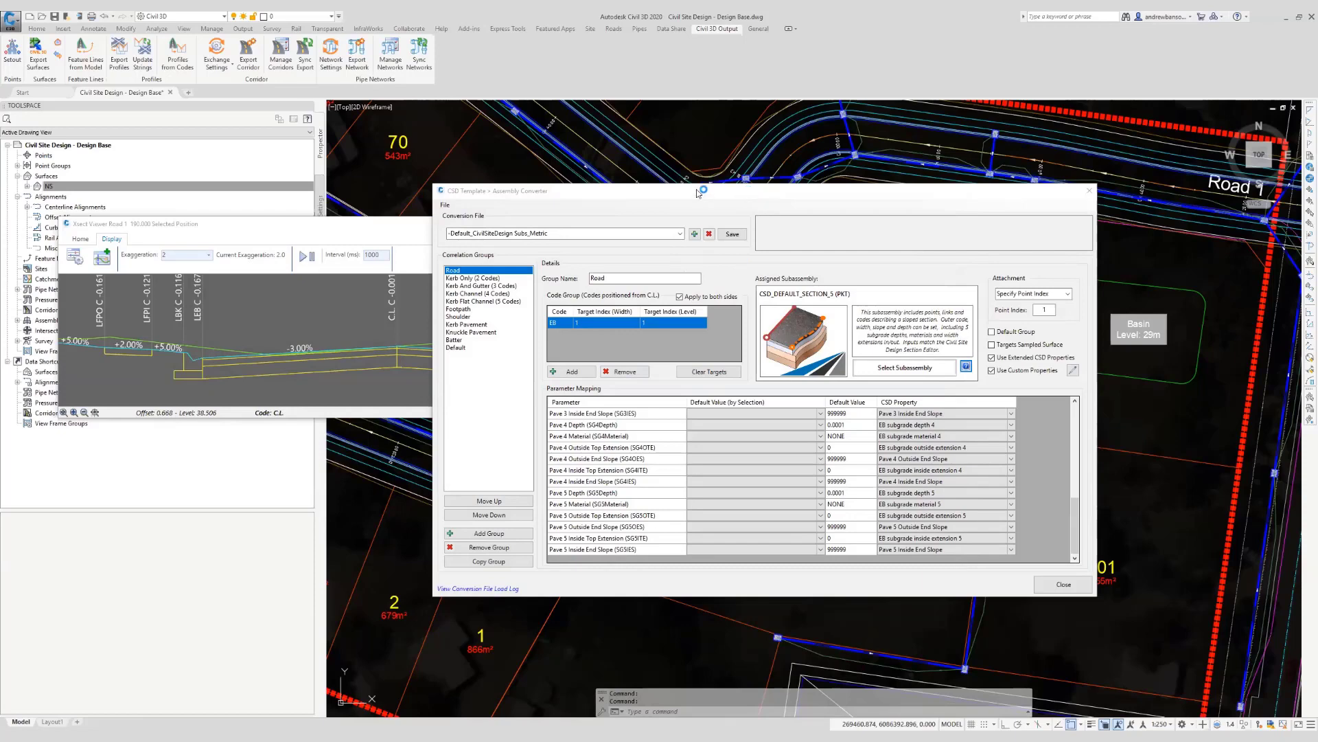
# Close the template-to-assembly converter and the Road 1 cross section viewer.
pyautogui.moveTo(697, 194); pyautogui.dragTo(635, 190)
pyautogui.moveTo(907, 194); pyautogui.dragTo(923, 220)
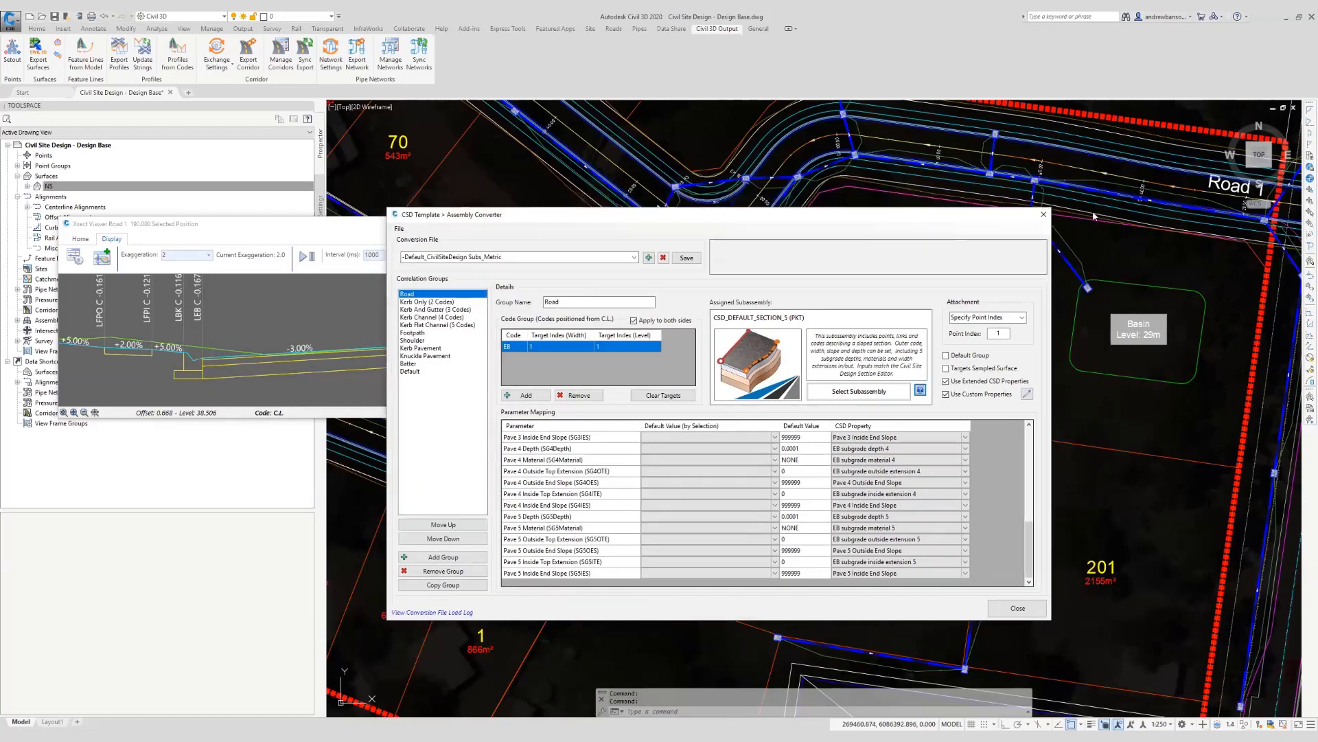
pyautogui.click(1043, 216)
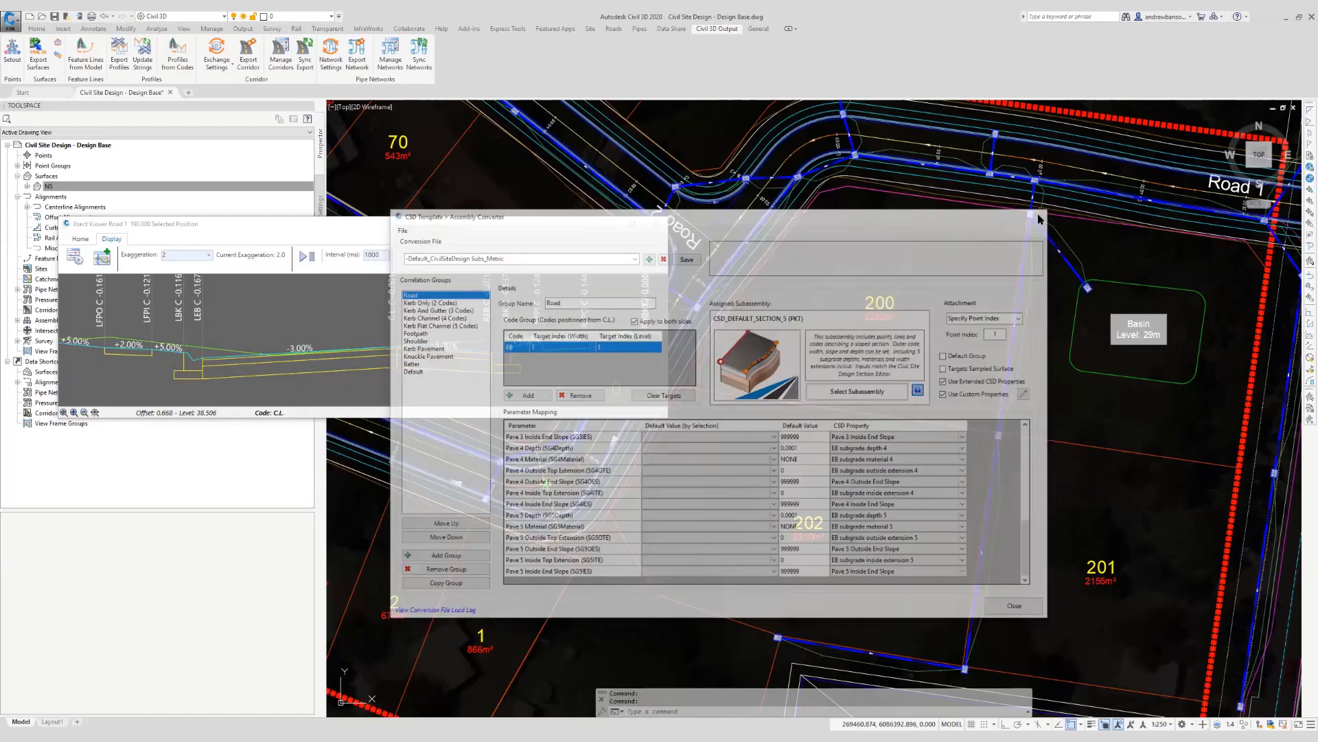
pyautogui.click(659, 223)
# Open the corridor export settings with NewCorridor as name and TotalModel as model, and check the available default conversion files.
pyautogui.scroll(-3, 659, 351)
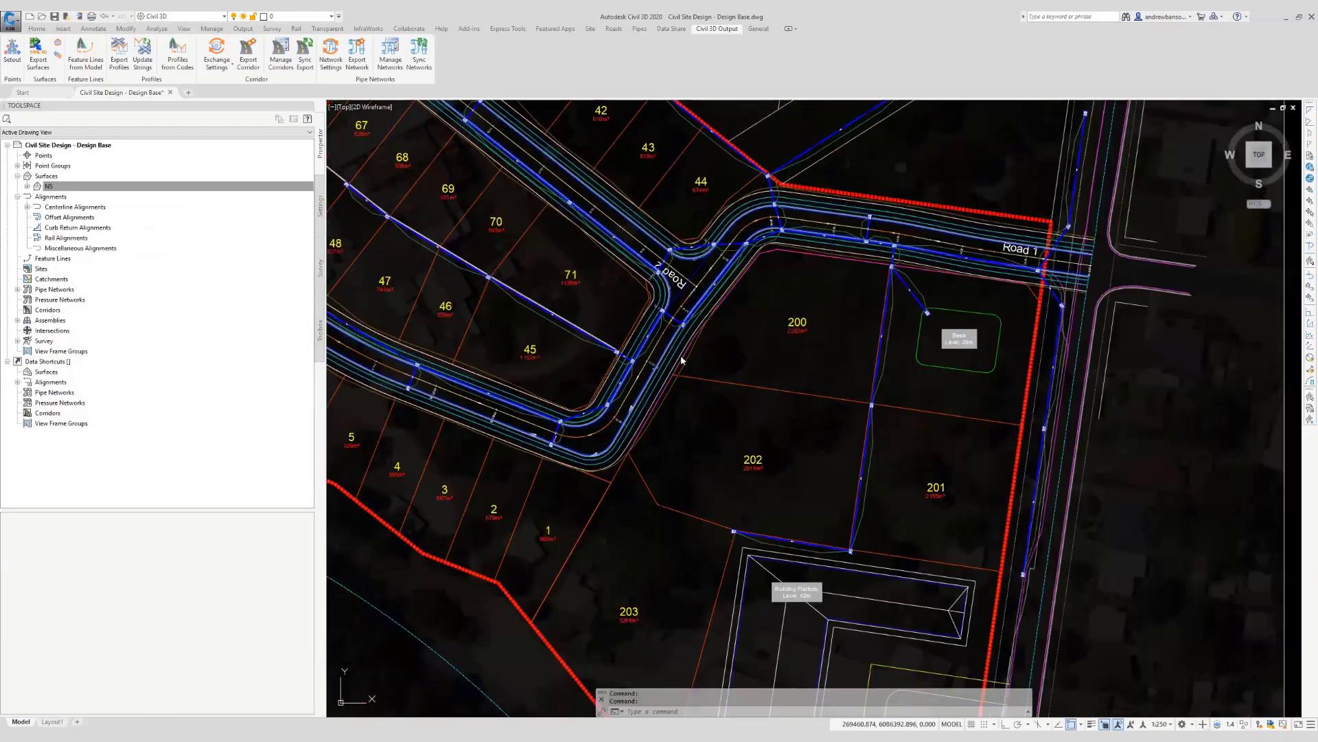
pyautogui.moveTo(733, 366); pyautogui.dragTo(555, 403, button='middle')
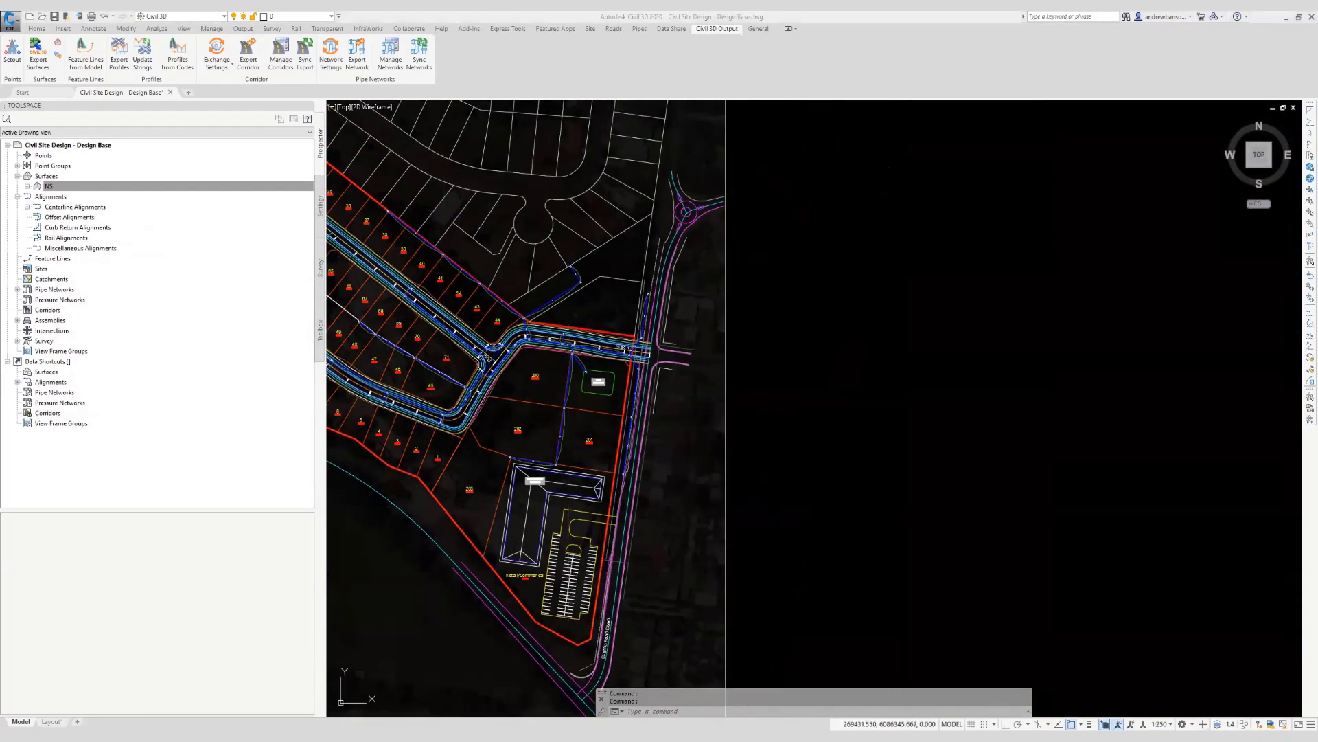
pyautogui.moveTo(578, 317); pyautogui.dragTo(774, 365, button='middle')
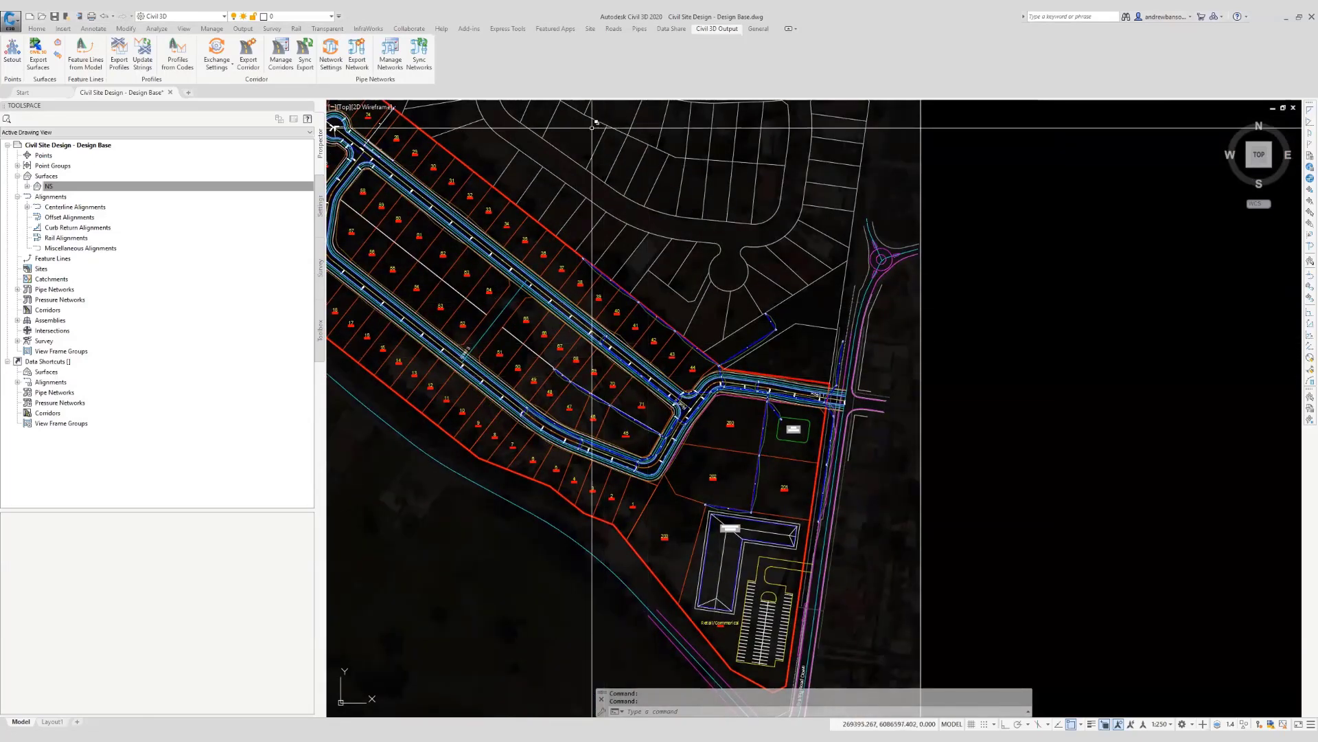
pyautogui.moveTo(606, 280)
pyautogui.mouseDown(button='middle')
pyautogui.moveTo(701, 313)
pyautogui.moveTo(612, 333)
pyautogui.mouseUp(button='middle')
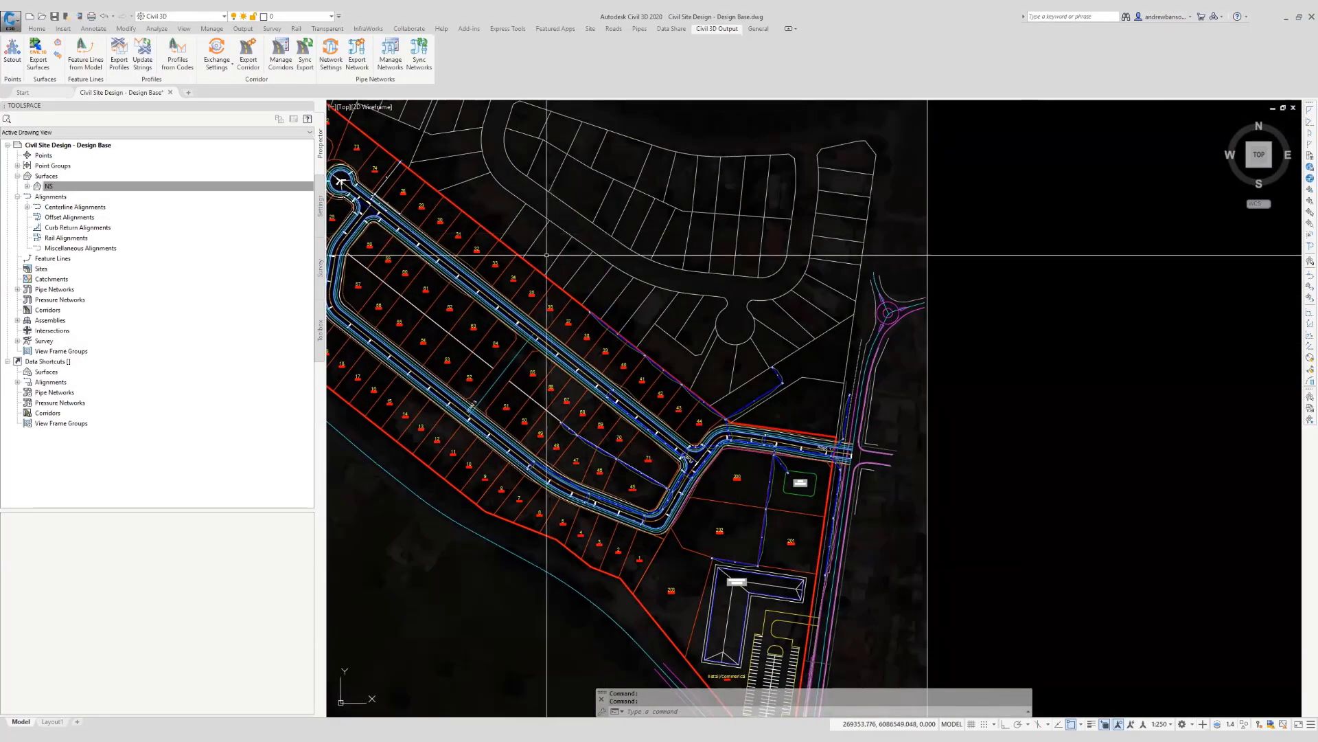
pyautogui.click(248, 63)
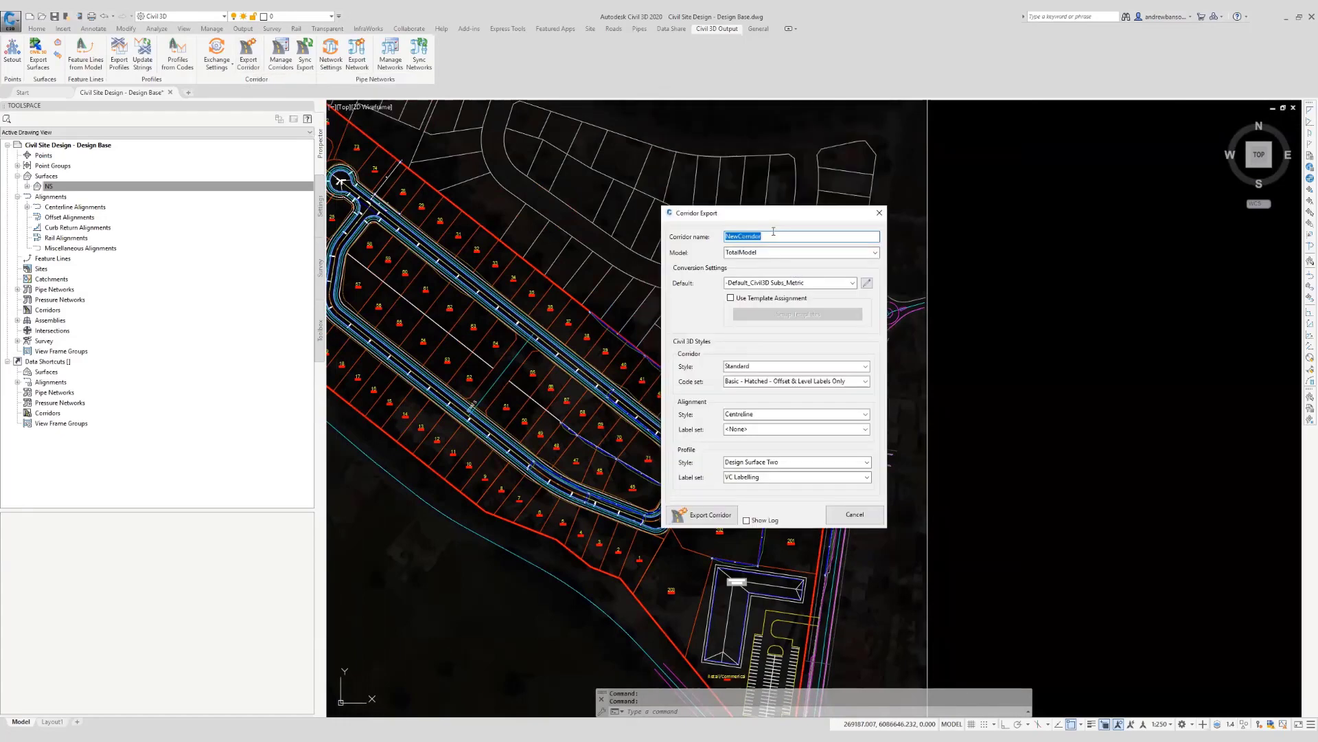
pyautogui.click(778, 234)
pyautogui.click(876, 252)
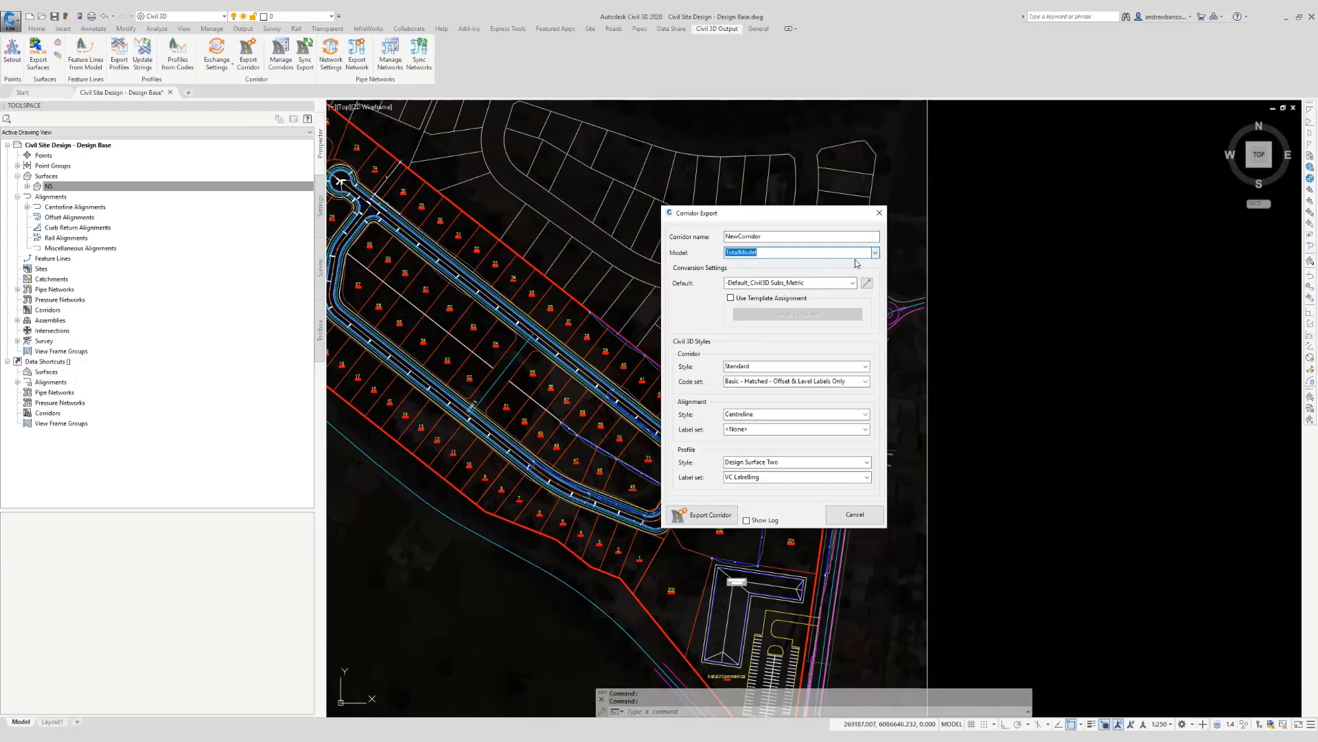
pyautogui.click(828, 282)
pyautogui.click(852, 284)
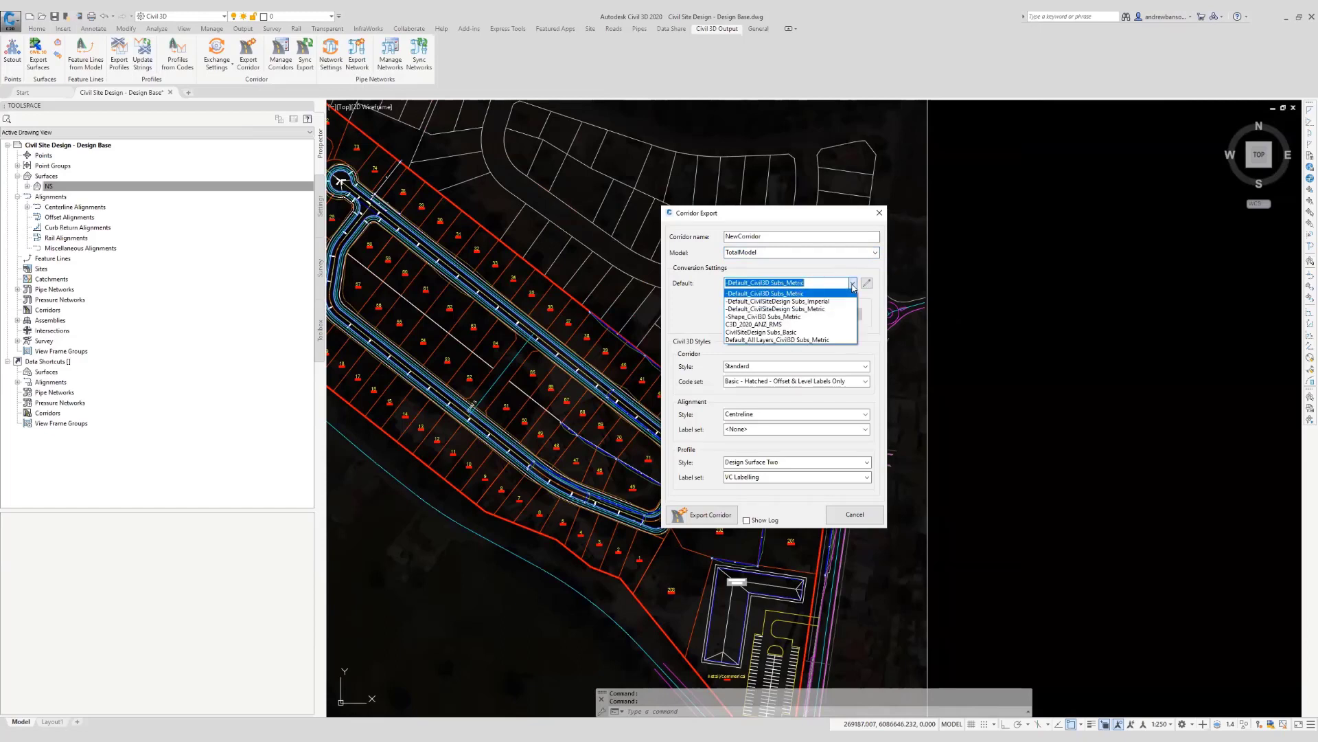
pyautogui.click(853, 284)
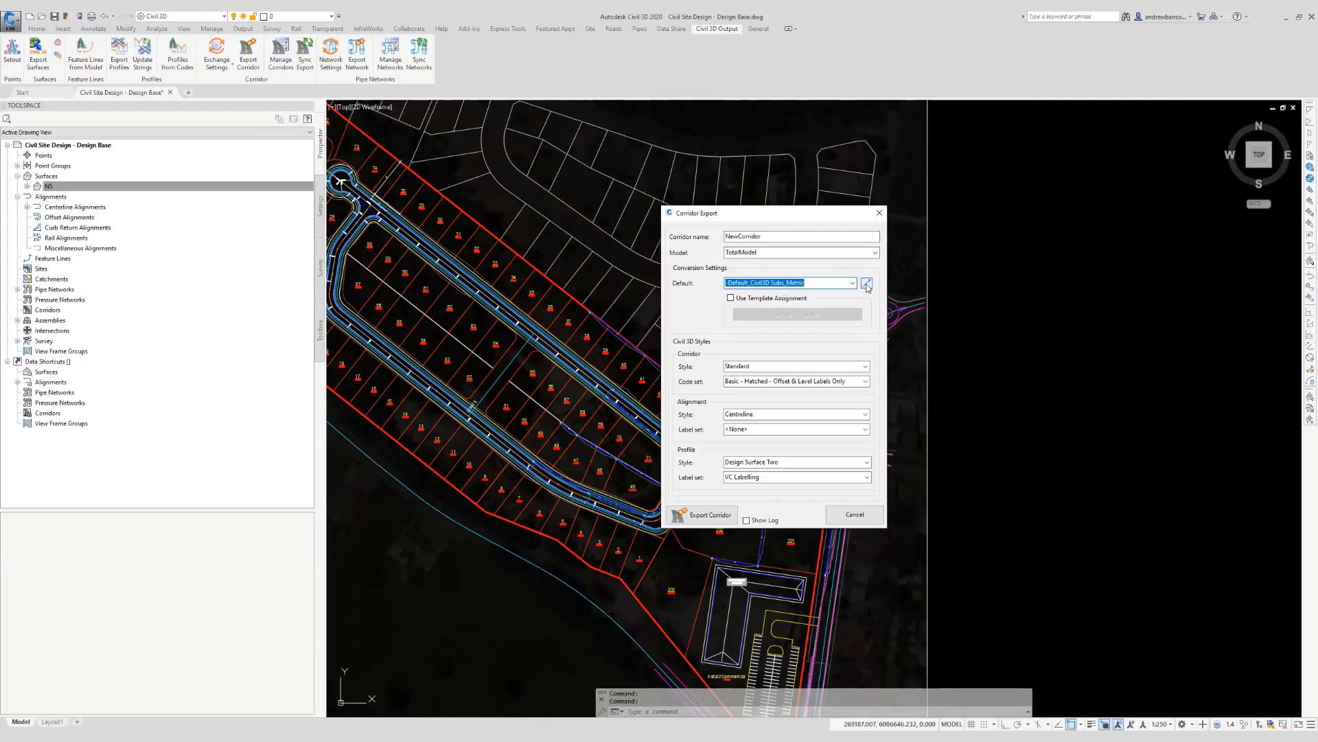
pyautogui.click(831, 283)
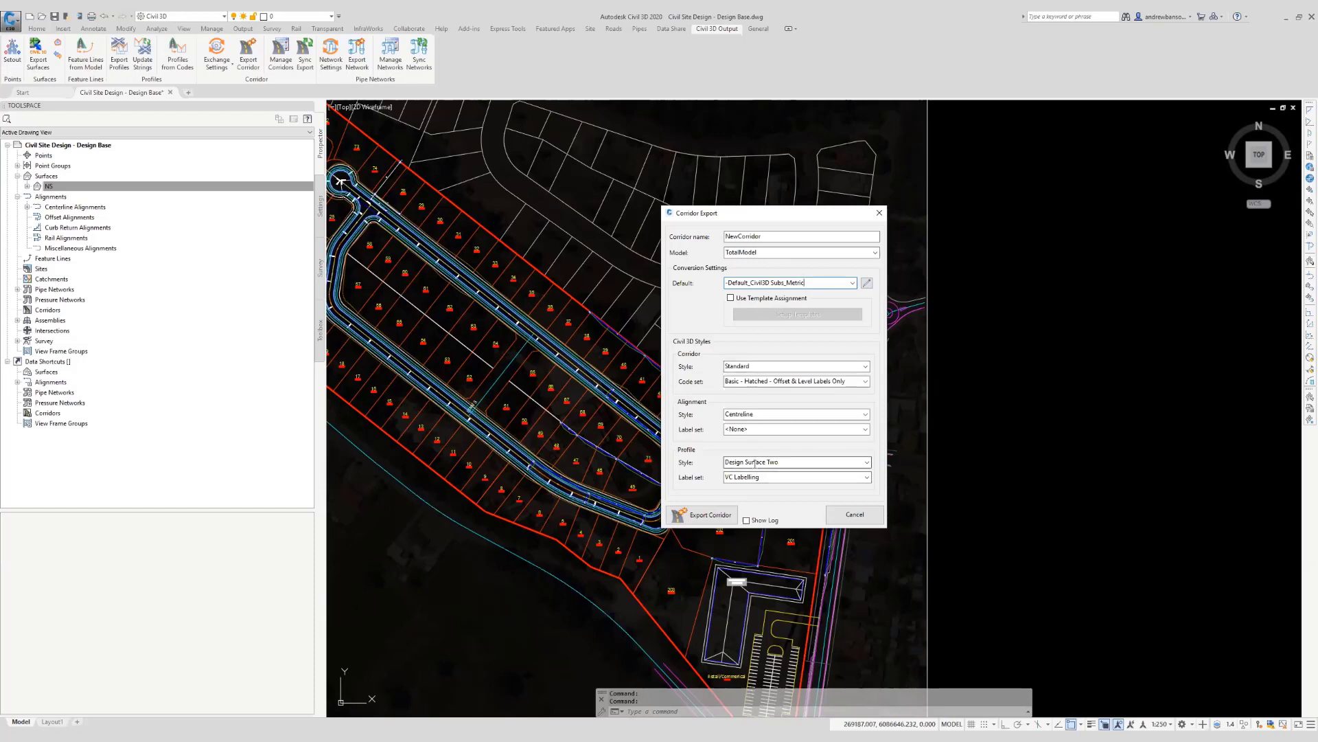
# Review the corridor style, code set and alignment style choices in the corridor export settings.
pyautogui.click(866, 369)
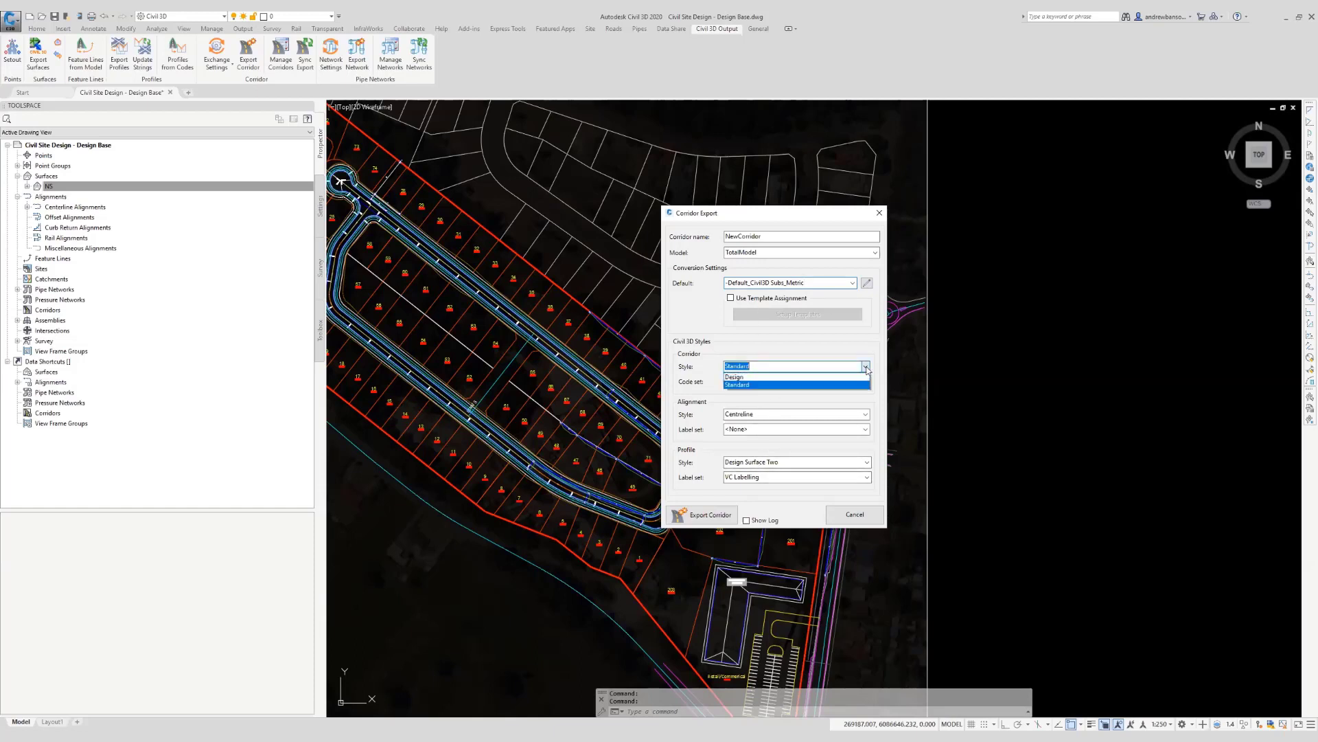
pyautogui.click(866, 369)
pyautogui.click(864, 382)
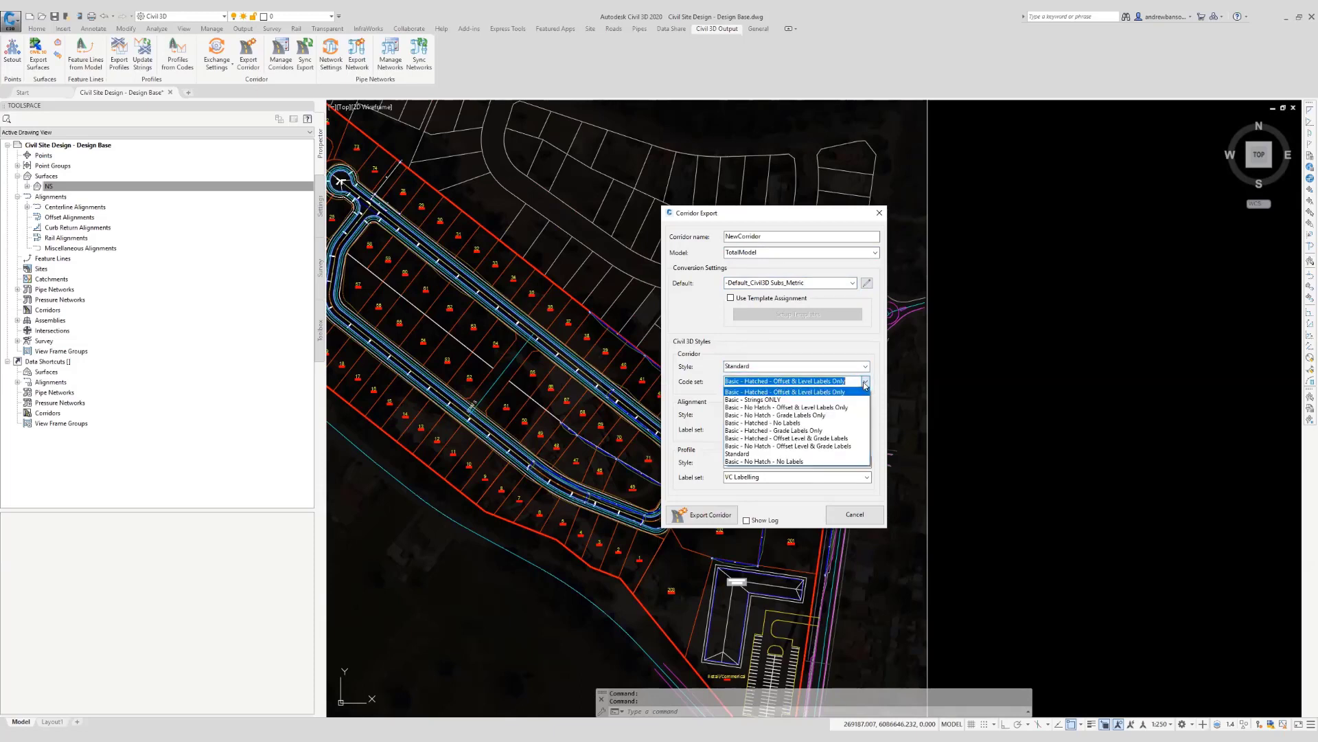
pyautogui.click(864, 382)
pyautogui.click(791, 413)
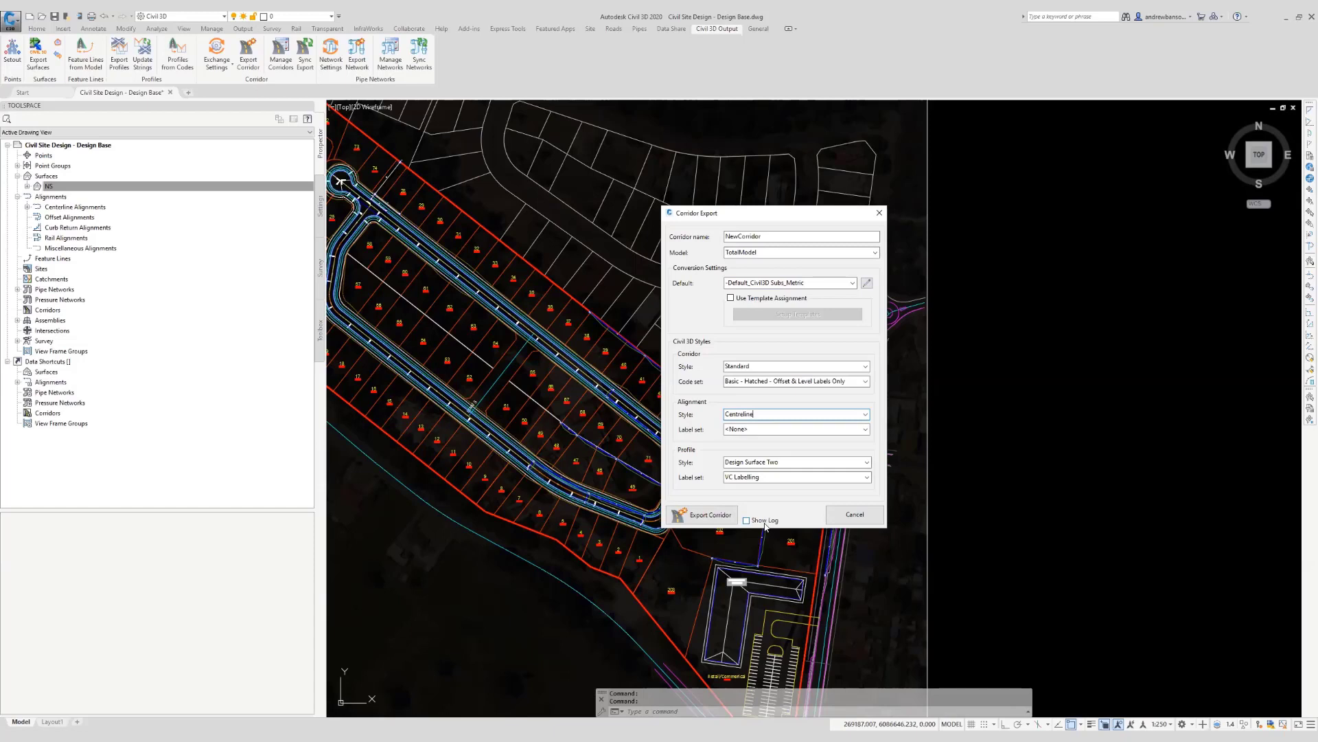
# Export the corridor using the -Default_Civil3D Subs_Metric conversion, placing its assemblies in the empty area east of the site, and dismiss the event viewer.
pyautogui.click(703, 517)
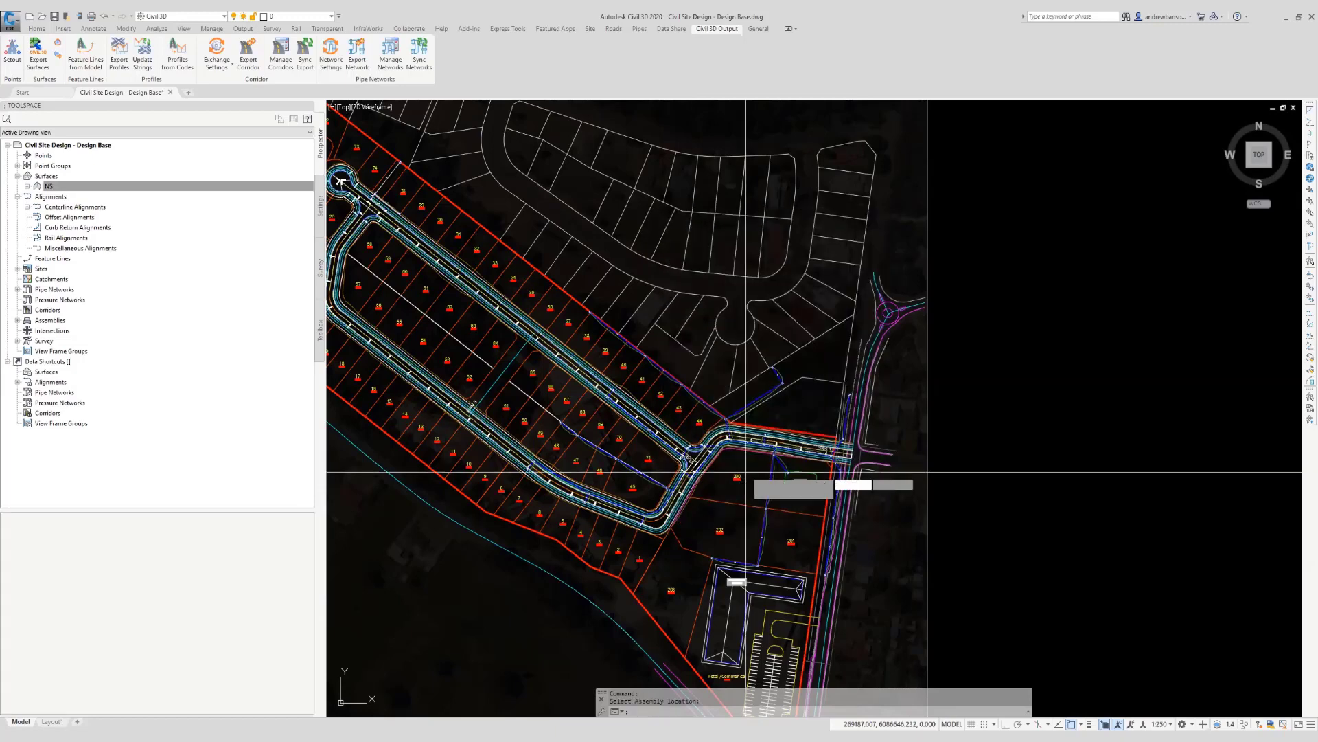
pyautogui.scroll(-5, 752, 453)
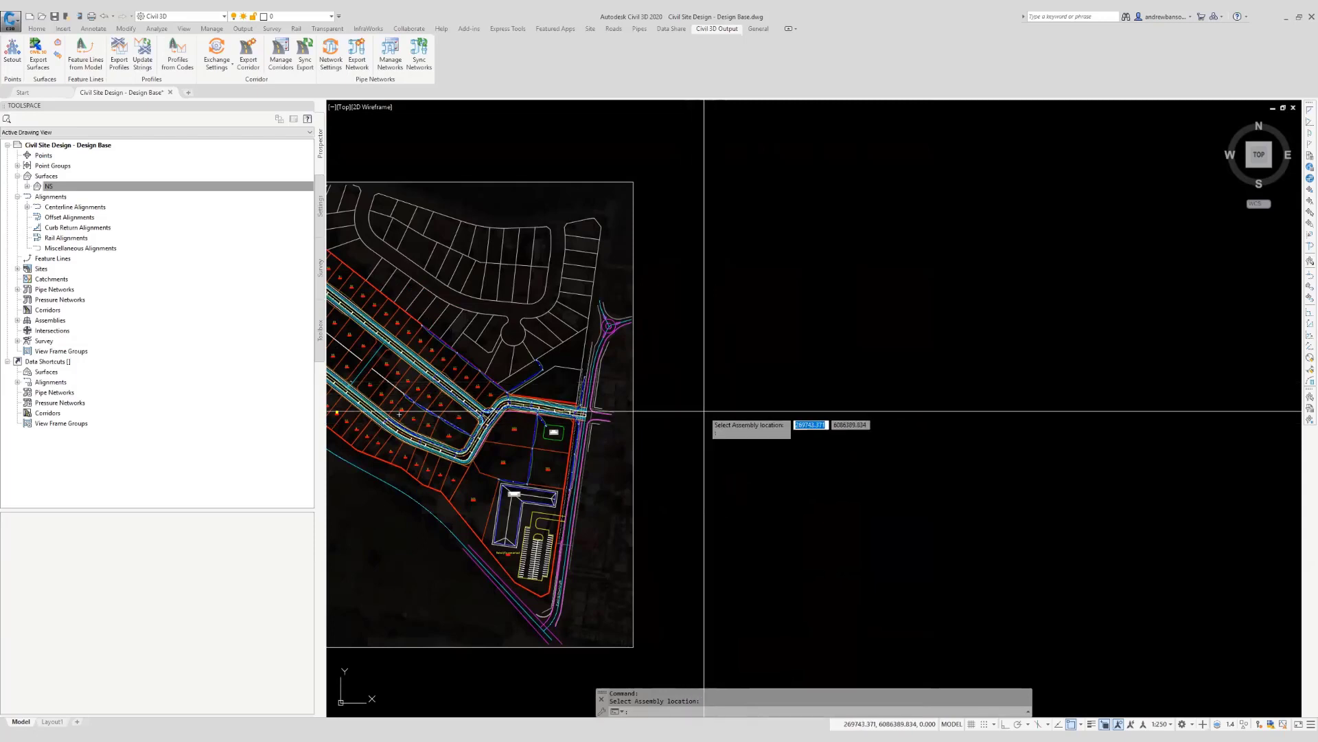
pyautogui.click(705, 416)
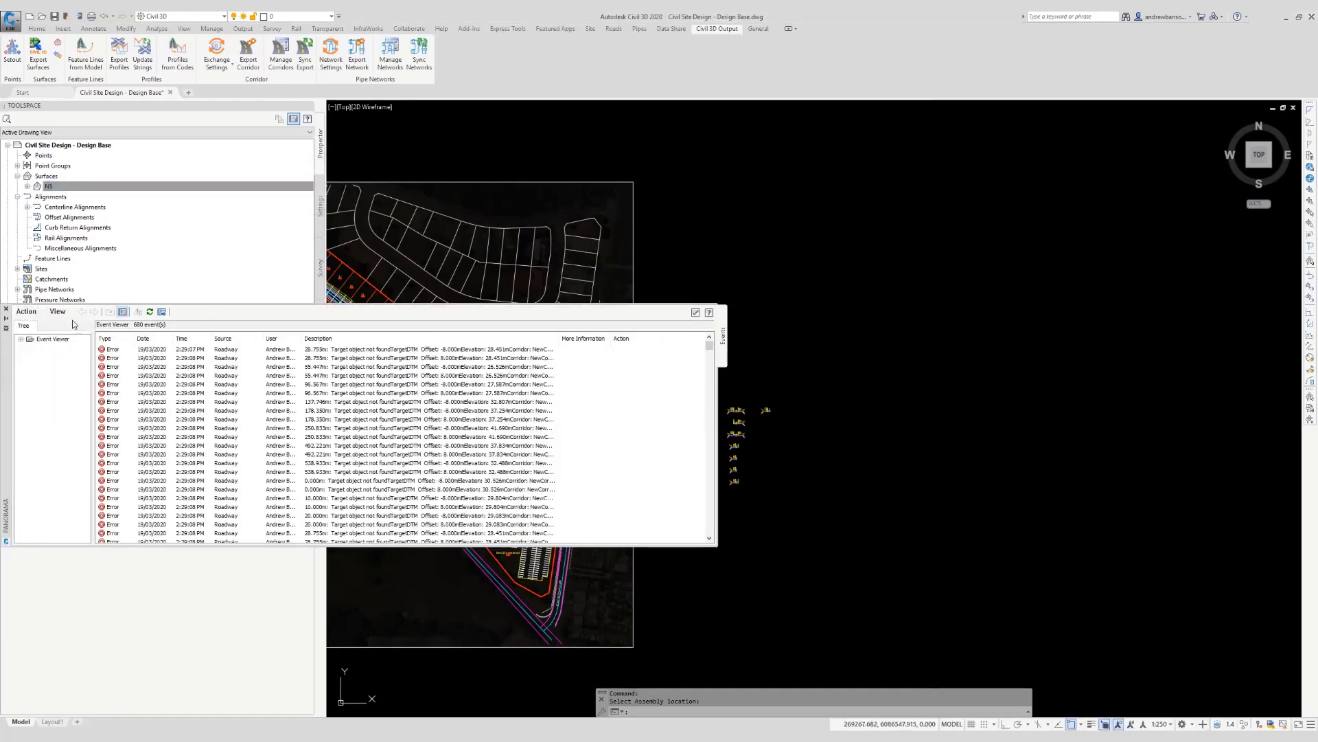
pyautogui.click(6, 319)
# Inspect the exported corridor assemblies placed in the empty area east of the site.
pyautogui.moveTo(632, 477)
pyautogui.mouseDown(button='middle')
pyautogui.moveTo(699, 499)
pyautogui.moveTo(714, 472)
pyautogui.moveTo(773, 475)
pyautogui.mouseUp(button='middle')
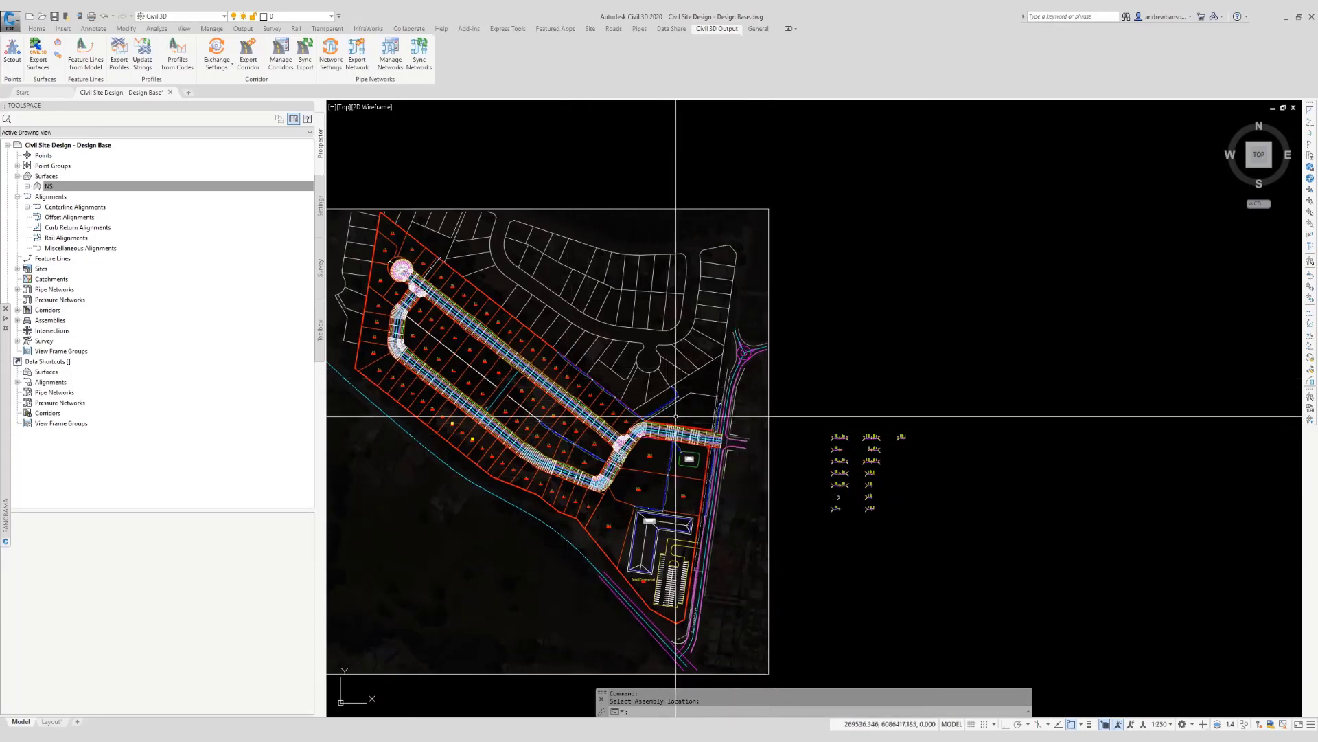
pyautogui.moveTo(644, 443); pyautogui.dragTo(565, 409, button='middle')
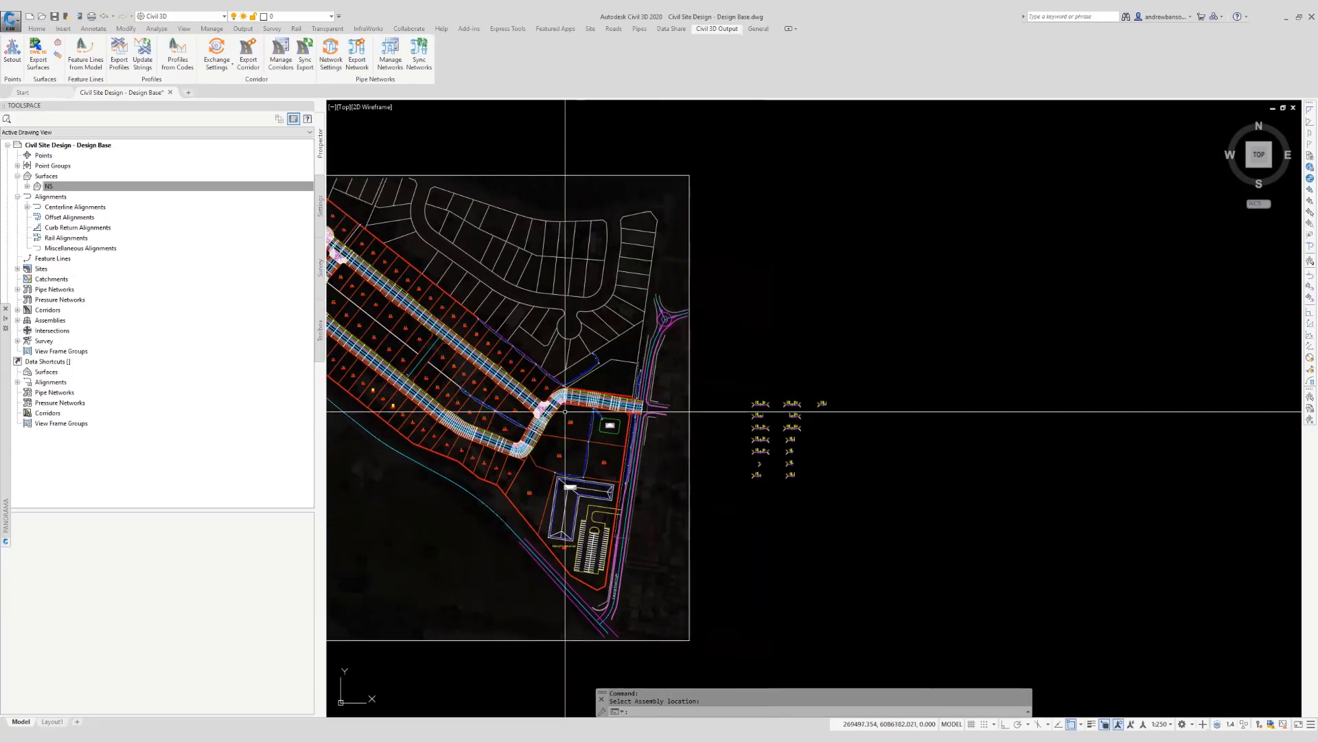
pyautogui.scroll(4, 797, 429)
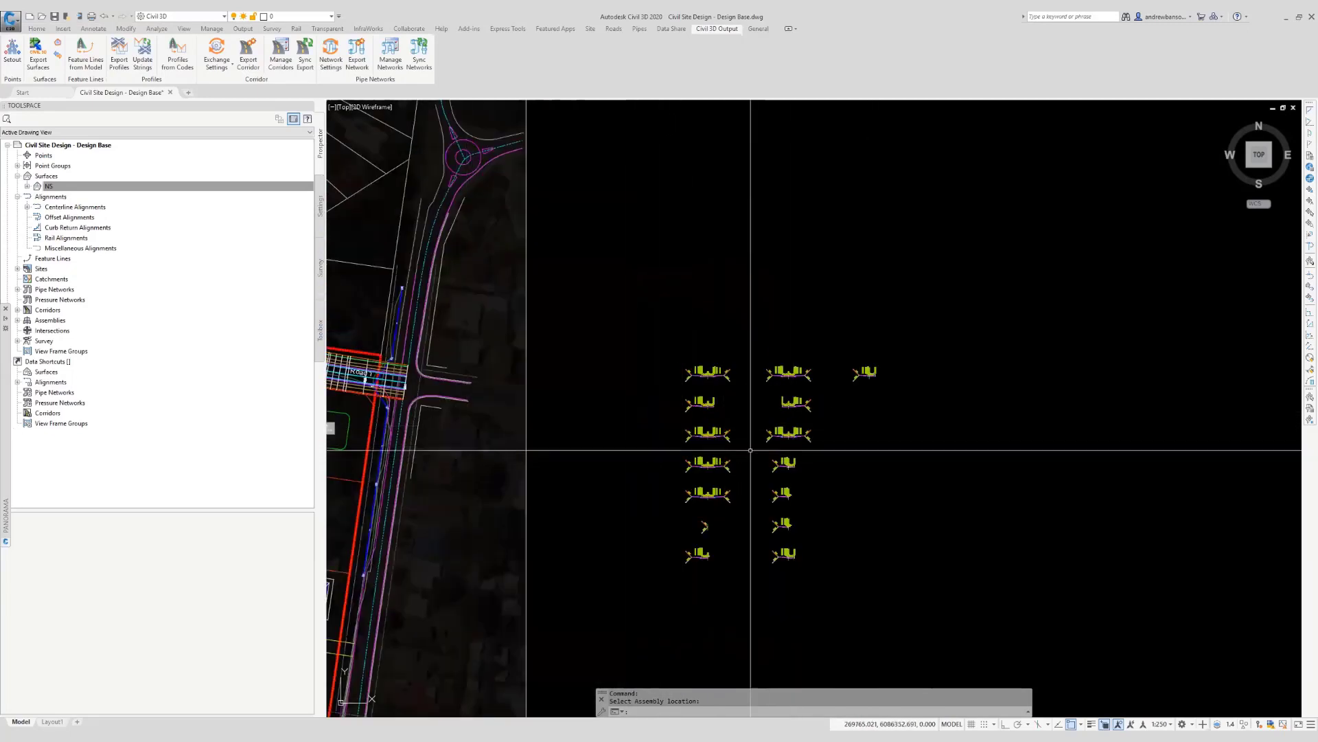
pyautogui.scroll(2, 854, 455)
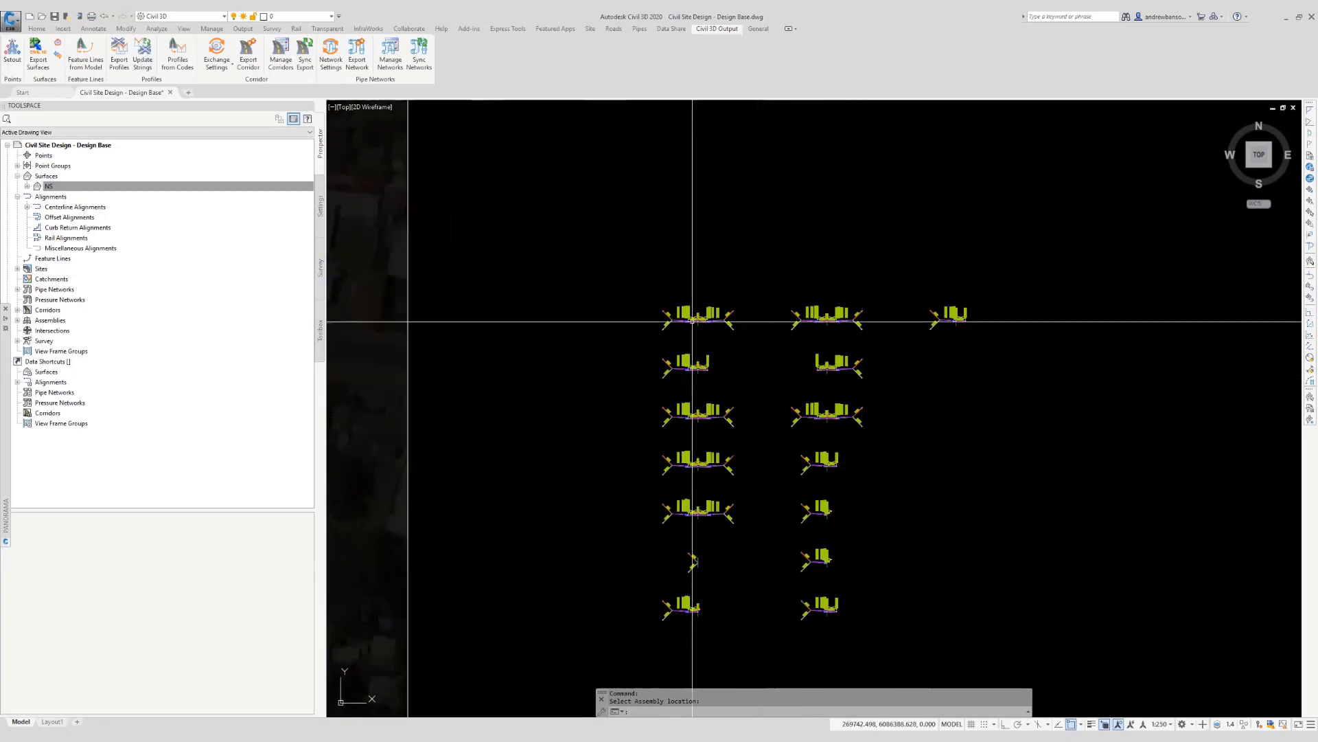
pyautogui.scroll(6, 704, 311)
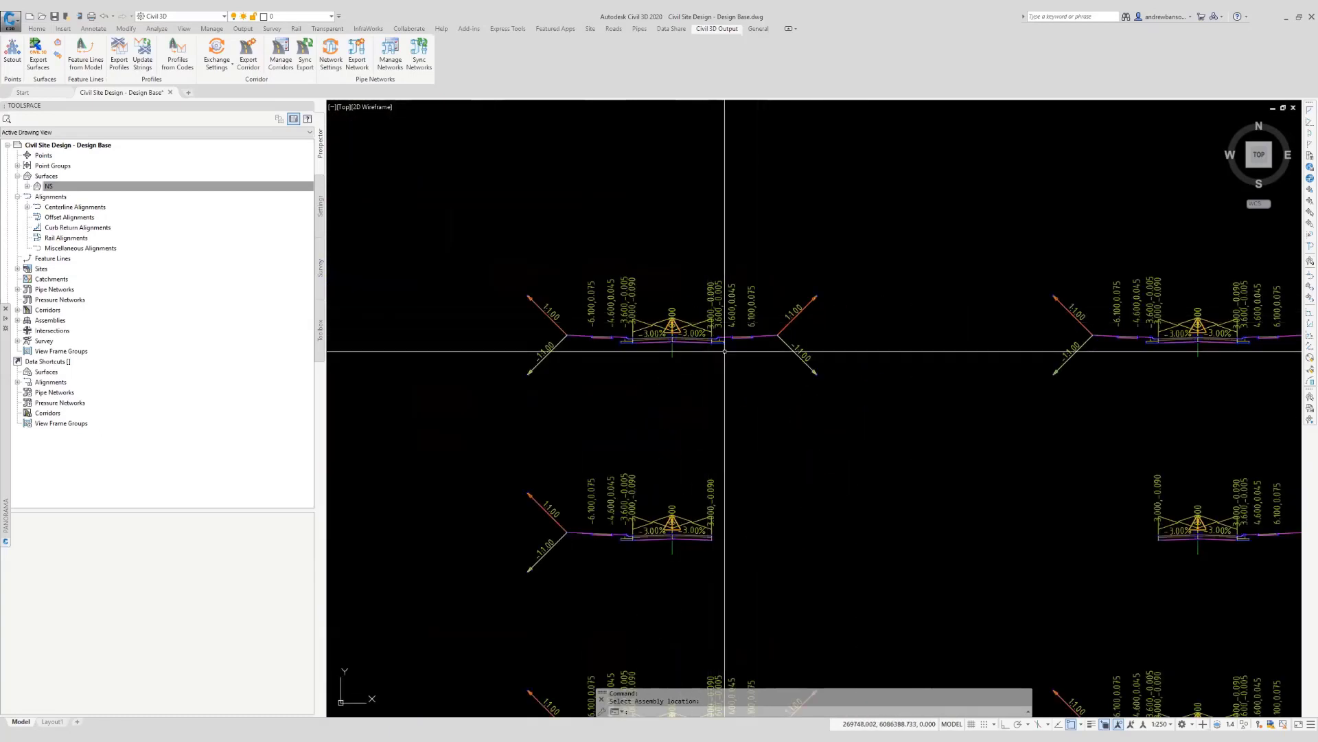
pyautogui.moveTo(725, 351)
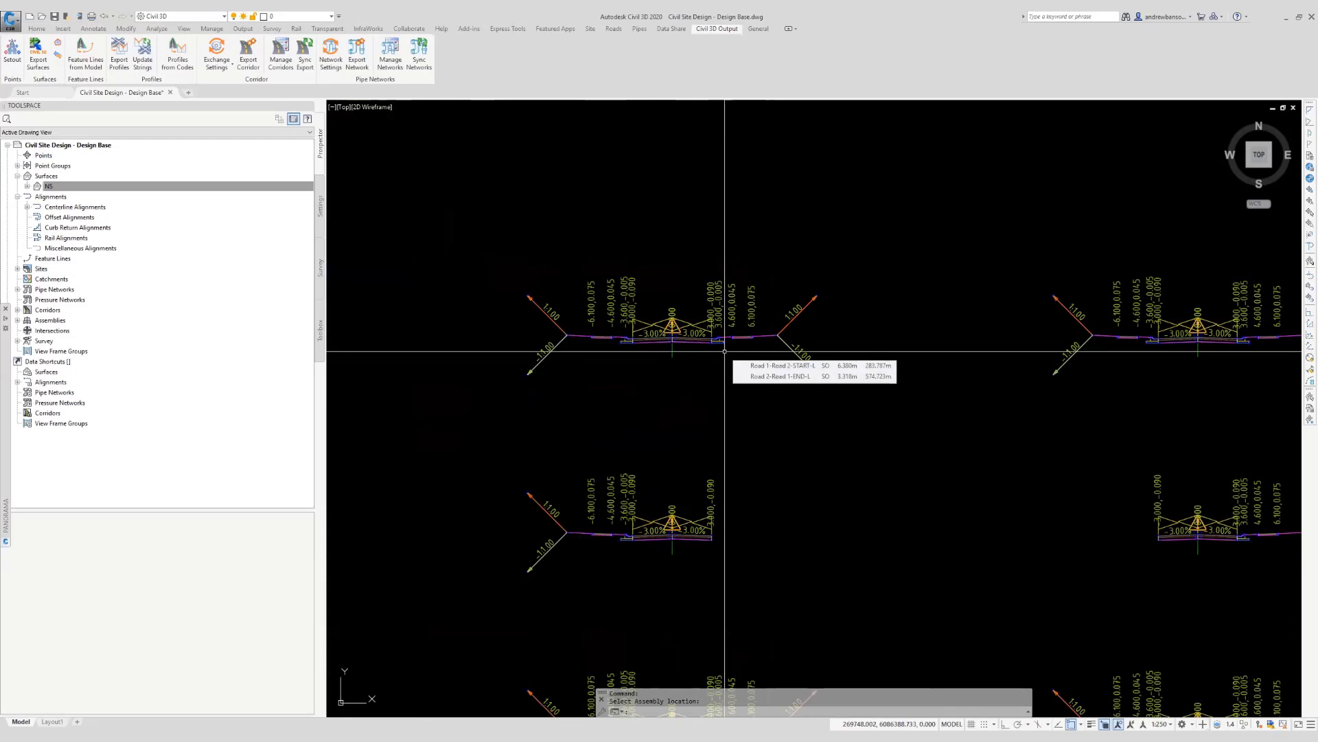
pyautogui.scroll(-10, 772, 385)
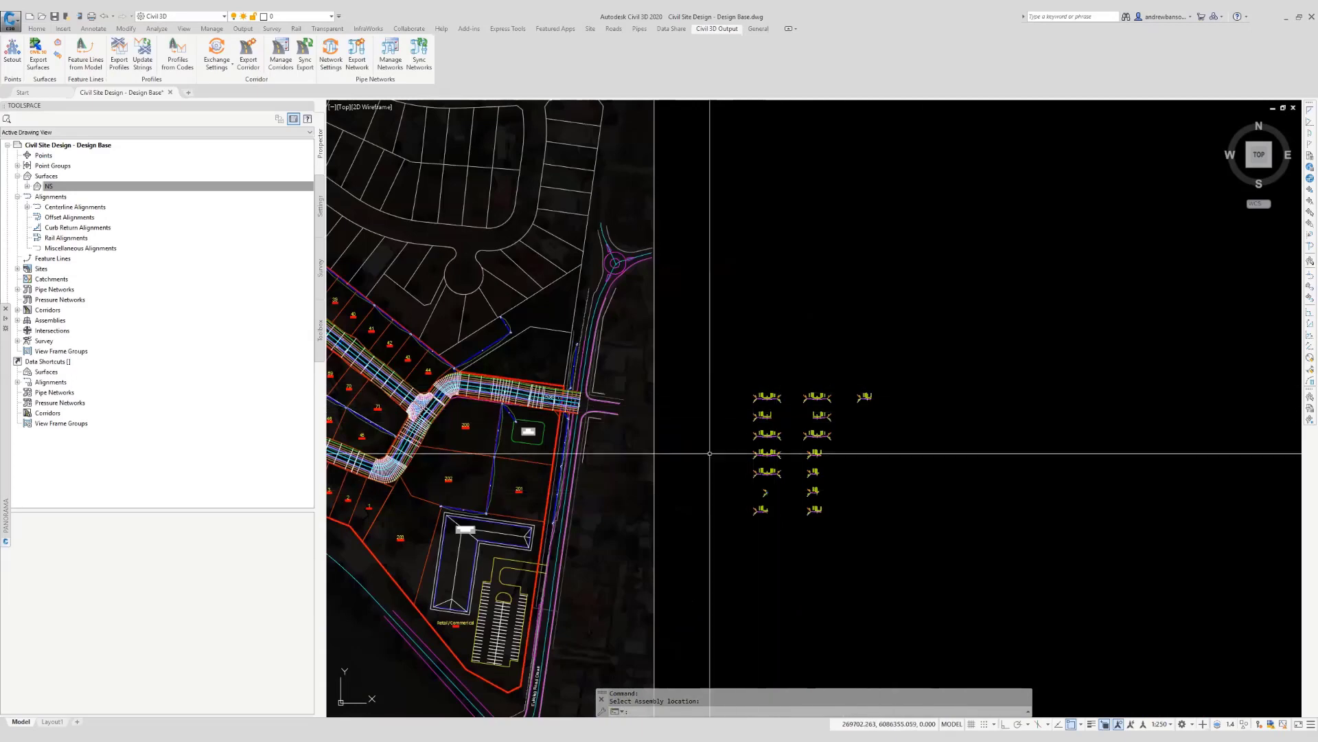
# Find NewCorridor among the drawing's corridors and select it in the model.
pyautogui.moveTo(756, 446); pyautogui.dragTo(1014, 449, button='middle')
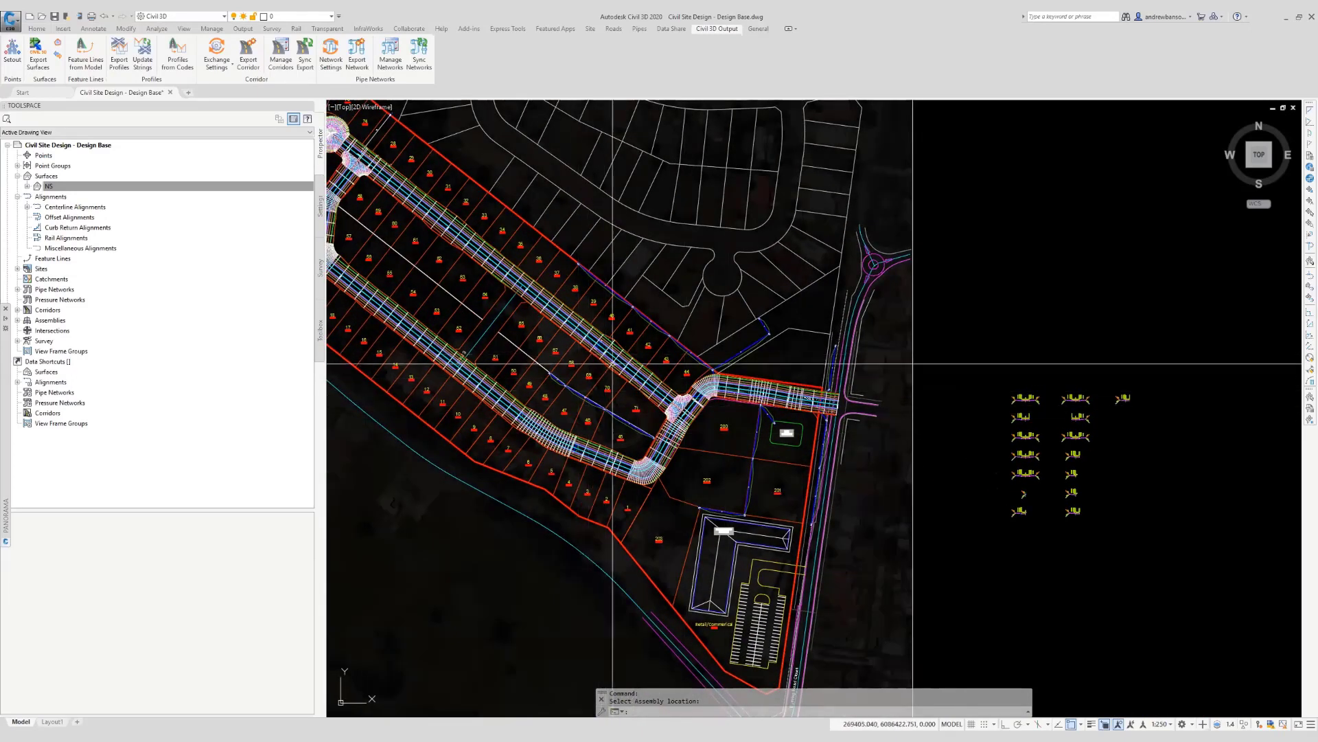
pyautogui.moveTo(913, 404); pyautogui.dragTo(1013, 482, button='middle')
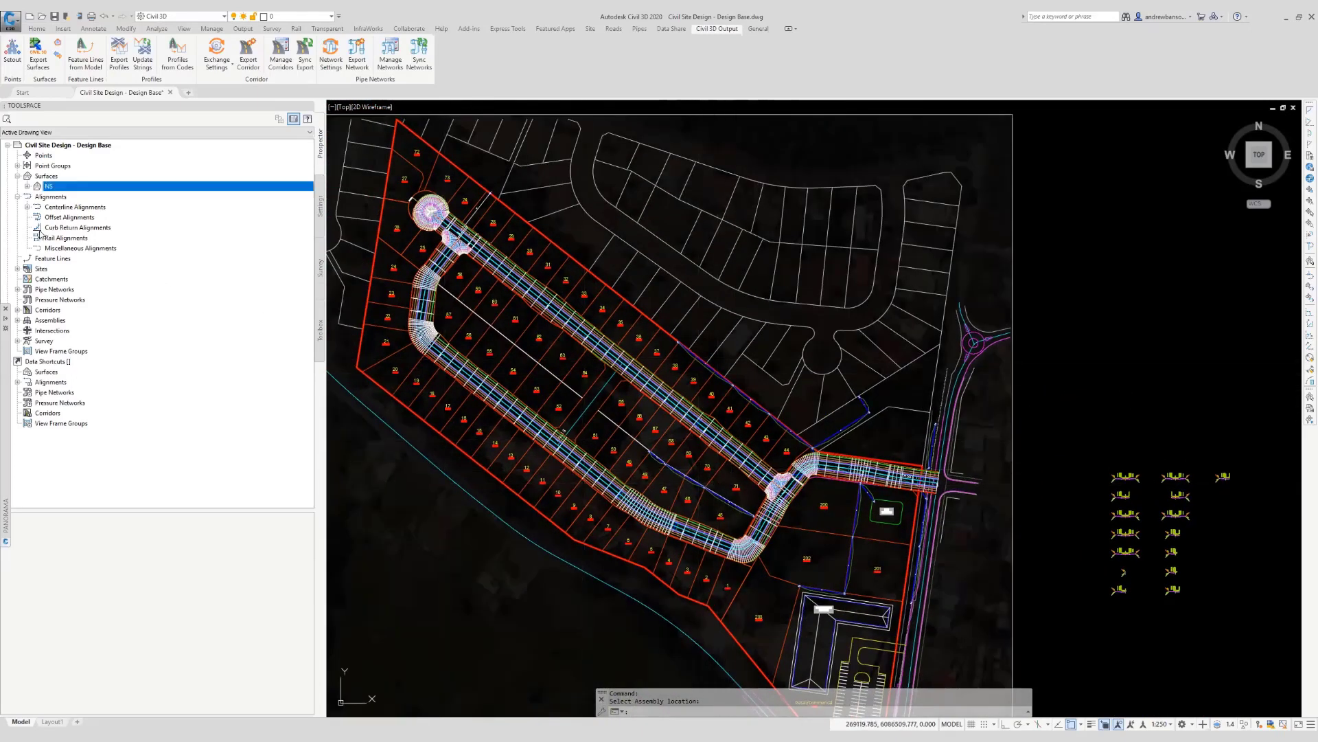
pyautogui.click(17, 309)
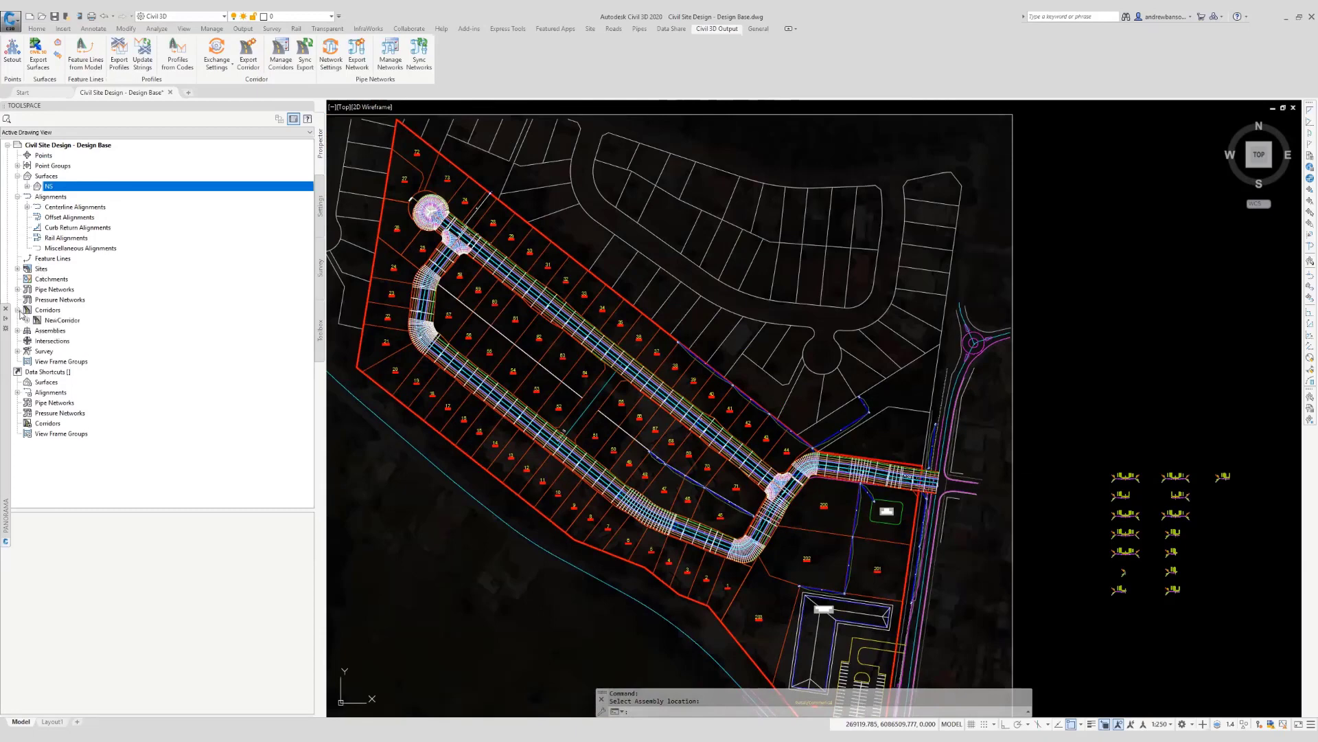
pyautogui.click(74, 321)
pyautogui.rightClick(81, 328)
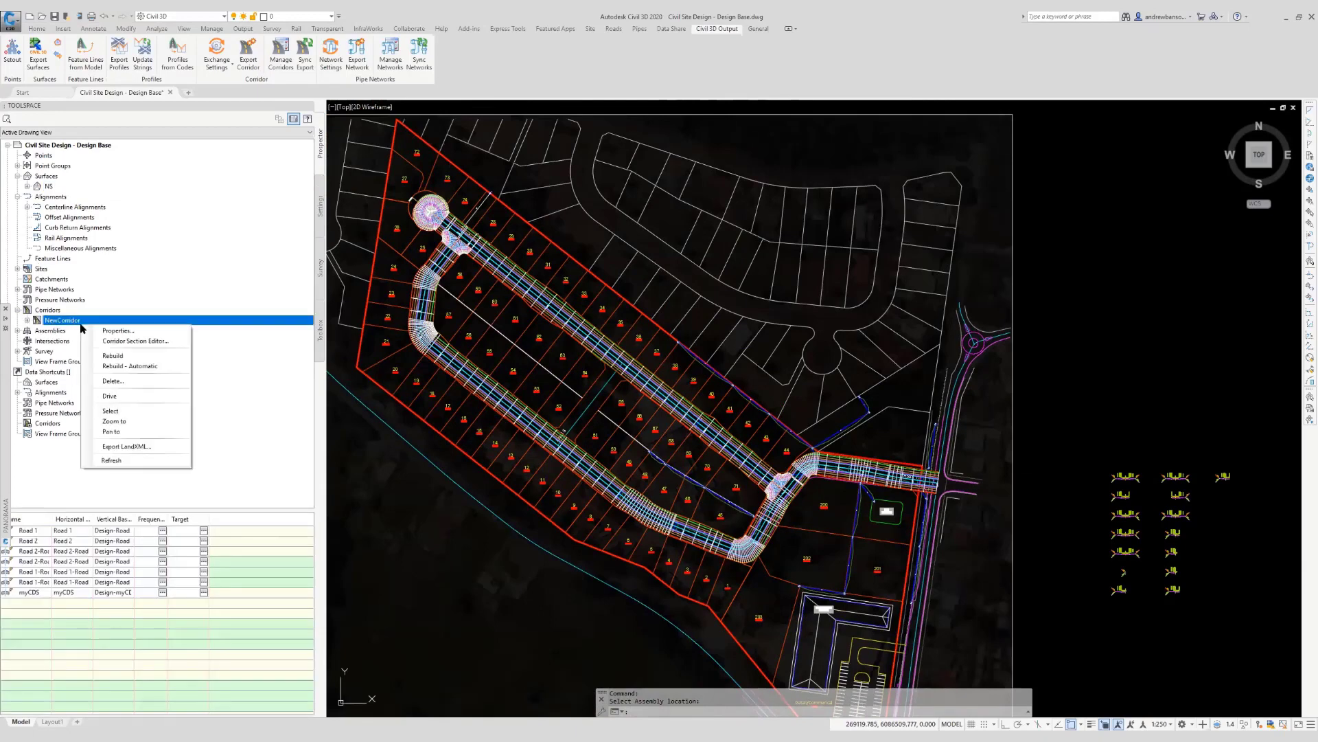
pyautogui.click(142, 410)
# Examine the selected corridor along both roads, including the cul-de-sac, intersections, bends and sidewalk feature lines.
pyautogui.scroll(2, 547, 310)
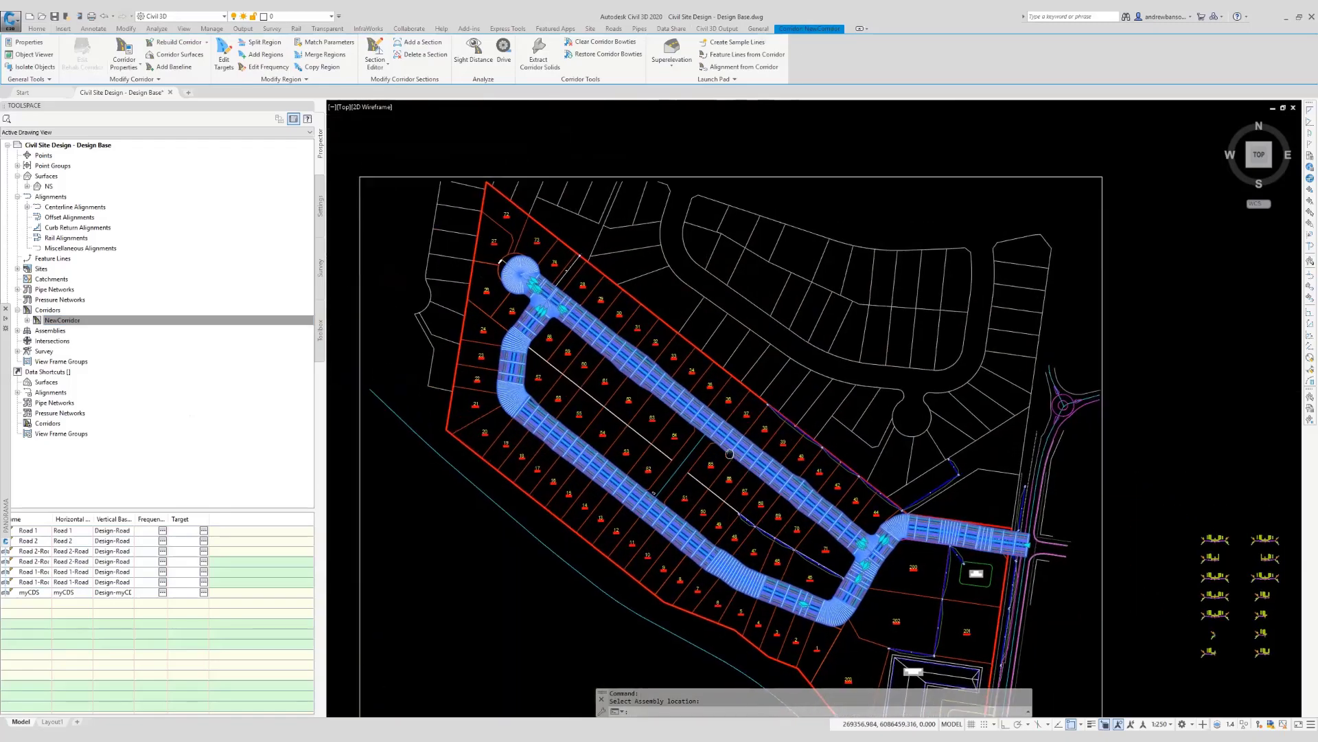
pyautogui.scroll(6, 547, 310)
pyautogui.scroll(-8, 547, 310)
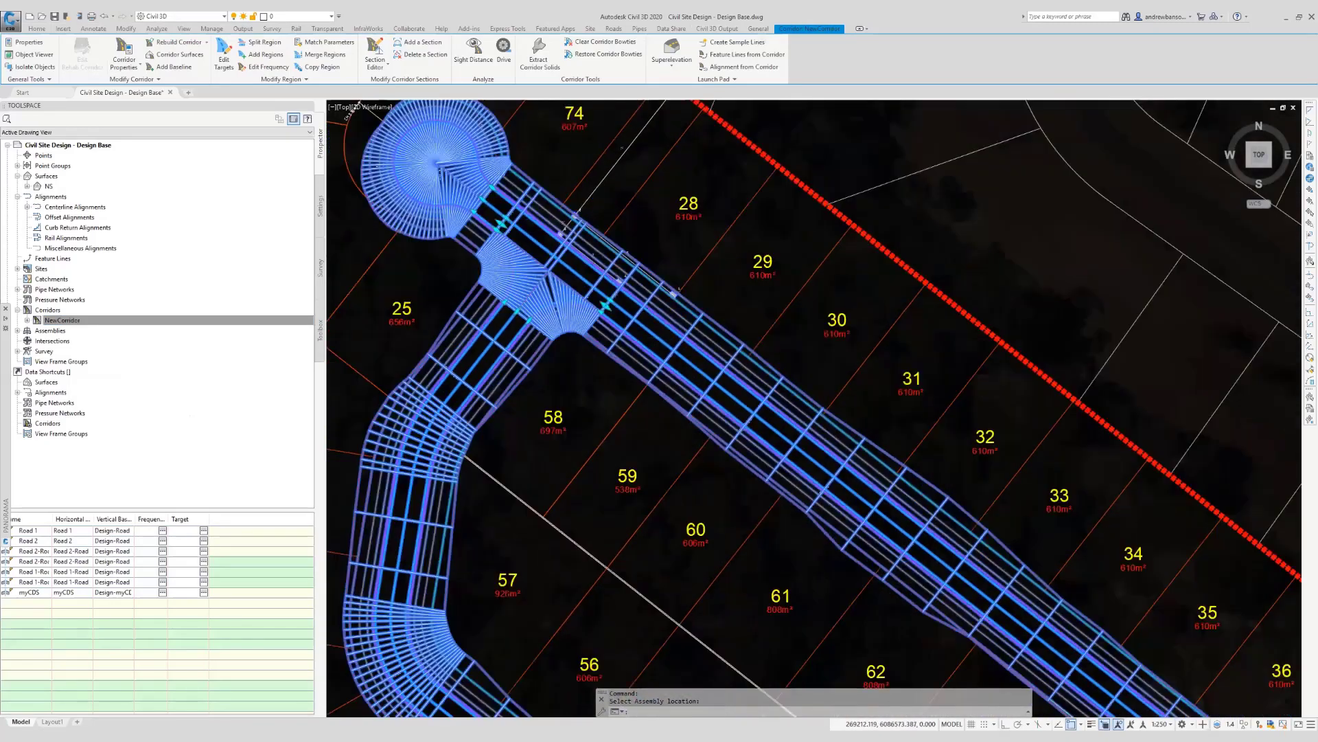
pyautogui.moveTo(841, 539); pyautogui.dragTo(723, 394, button='middle')
pyautogui.scroll(6, 729, 460)
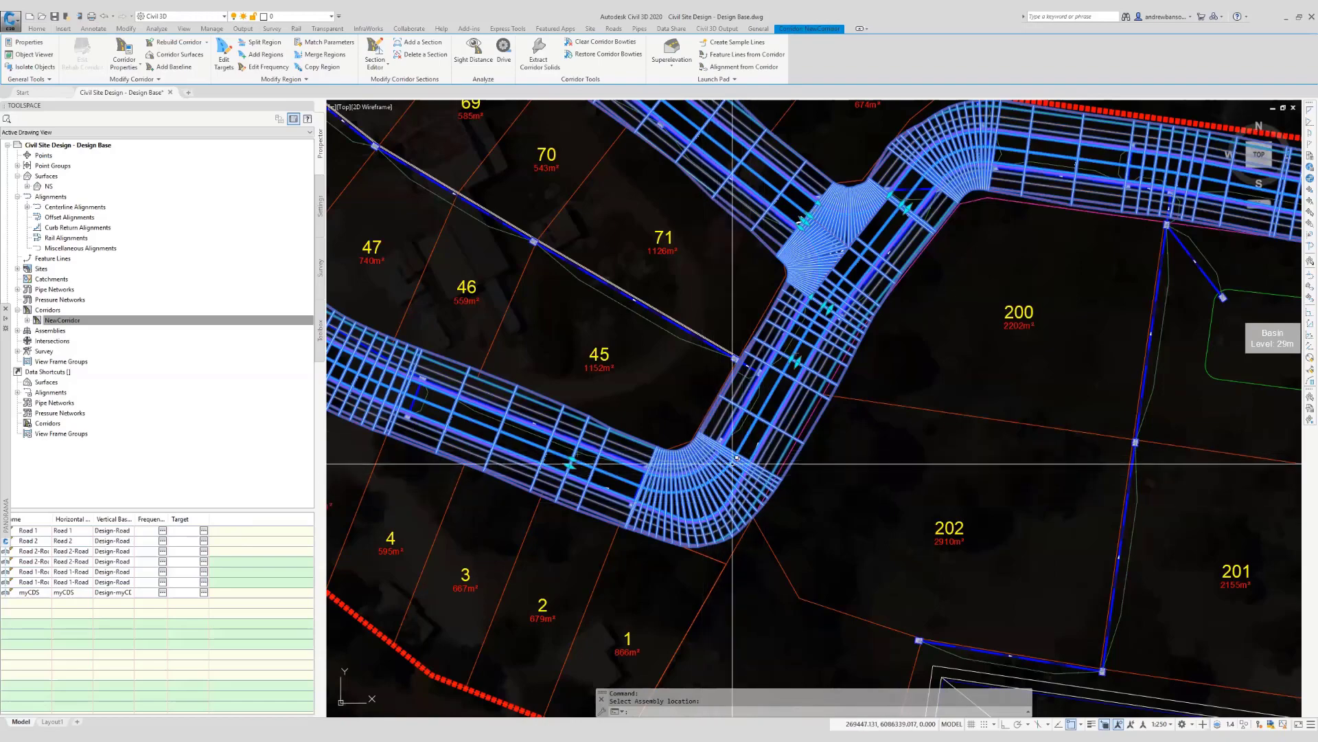
pyautogui.moveTo(547, 433); pyautogui.dragTo(868, 523, button='middle')
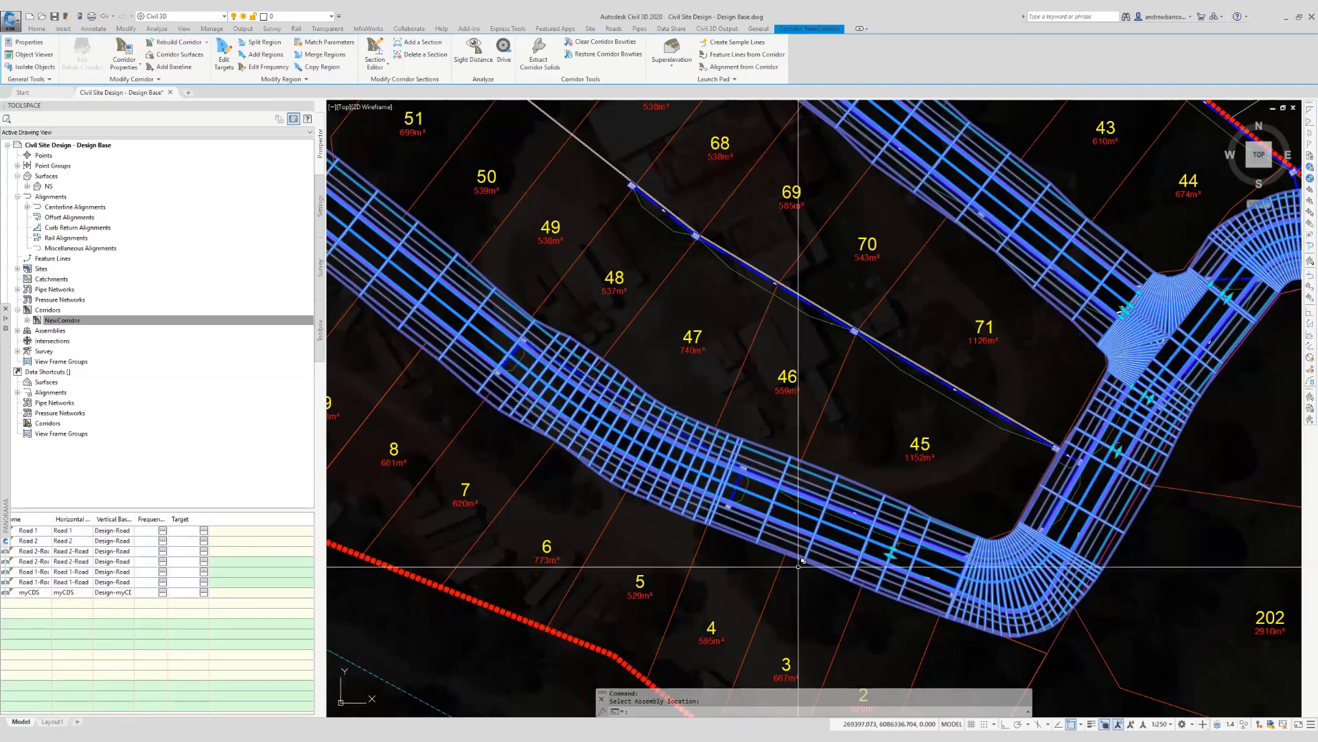
pyautogui.scroll(2, 869, 543)
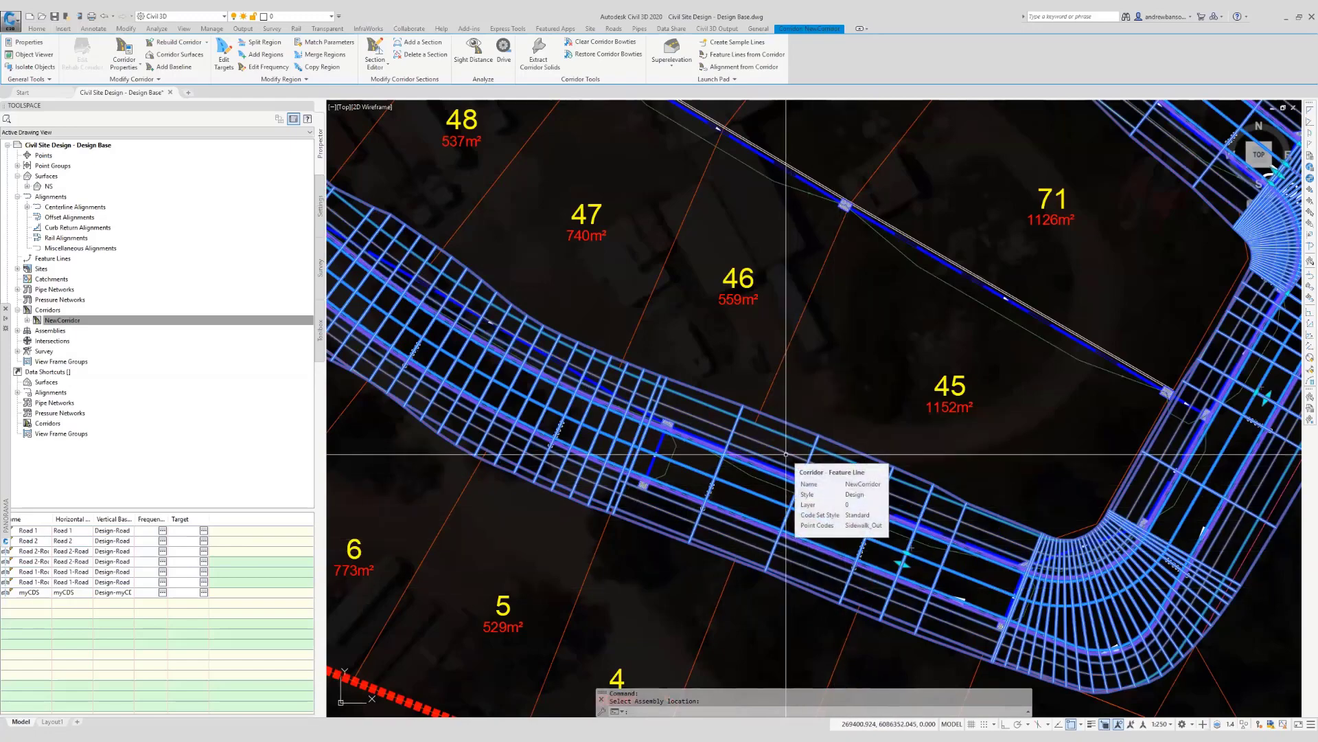
pyautogui.scroll(-8, 783, 395)
pyautogui.moveTo(810, 328); pyautogui.dragTo(743, 392, button='middle')
pyautogui.scroll(2, 745, 389)
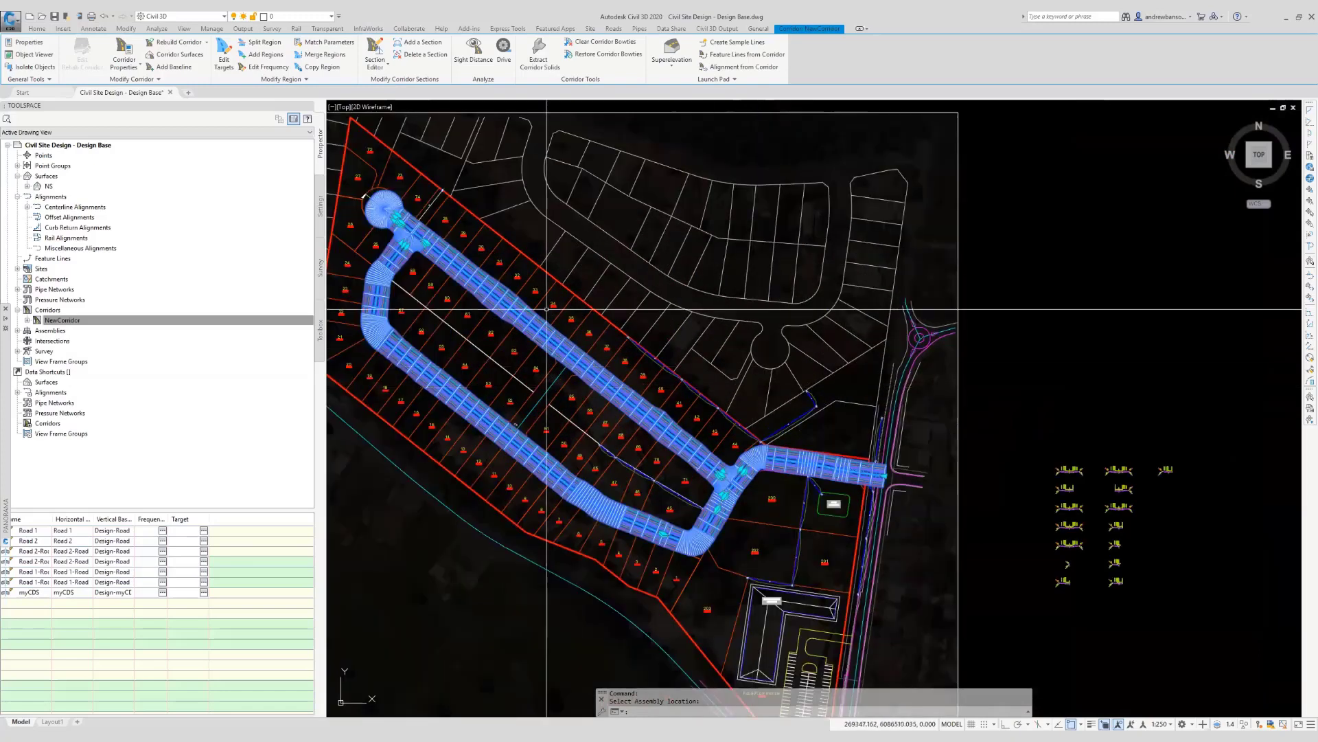
# Open the properties of NewCorridor and enlarge and reposition the window so the corridor stays in view.
pyautogui.click(127, 48)
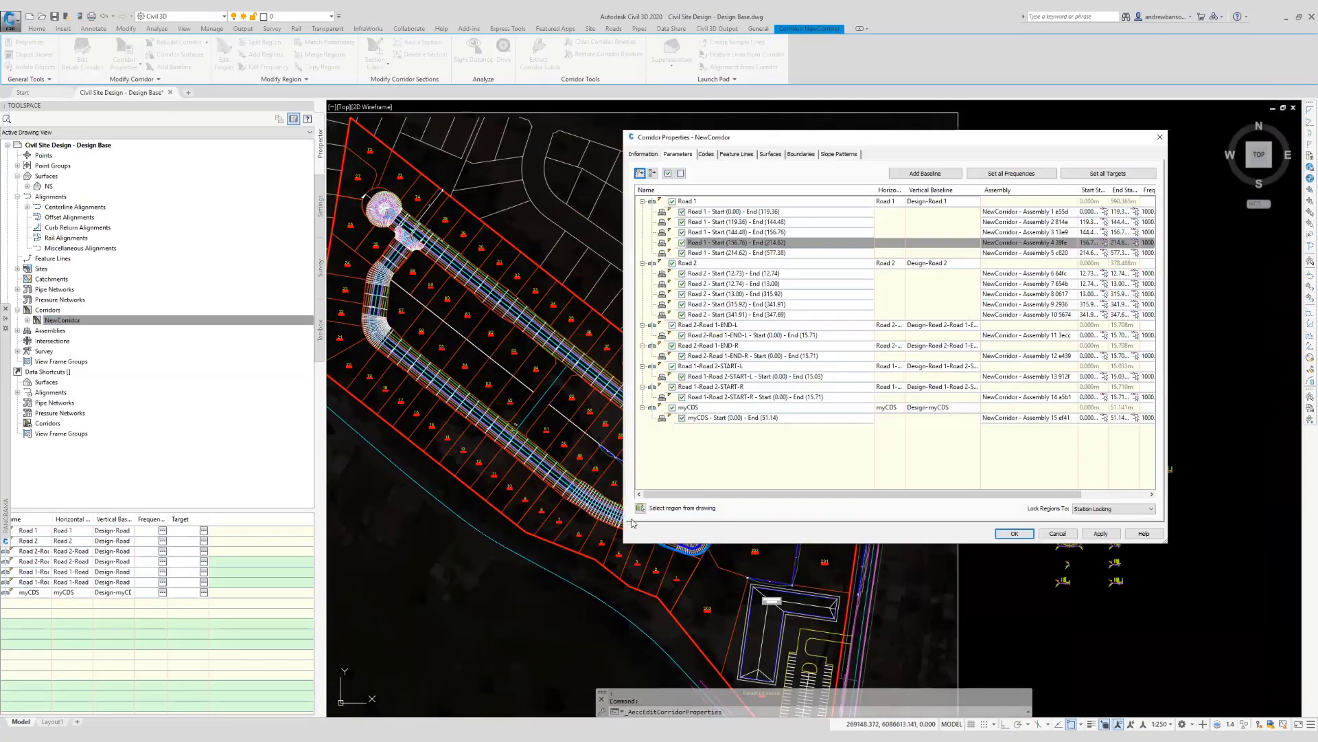
pyautogui.moveTo(626, 543); pyautogui.dragTo(670, 623)
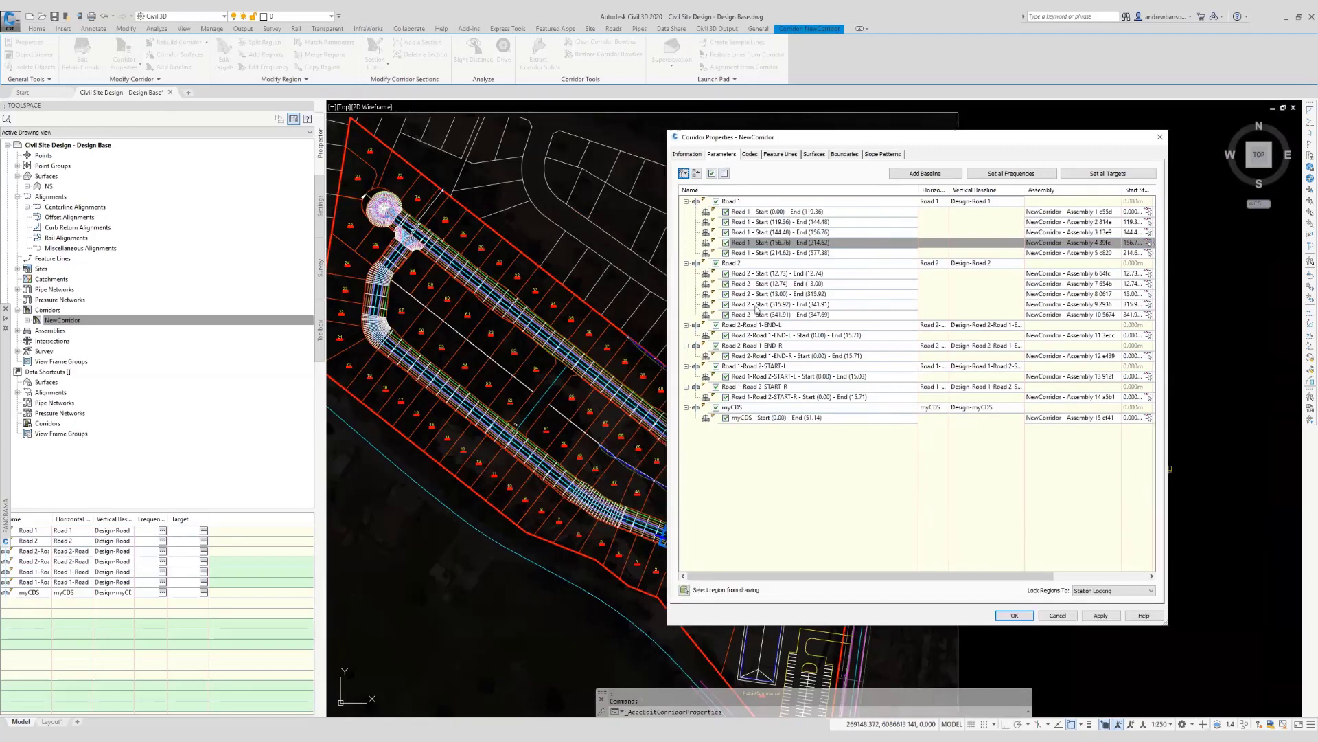
pyautogui.moveTo(805, 141); pyautogui.dragTo(758, 154)
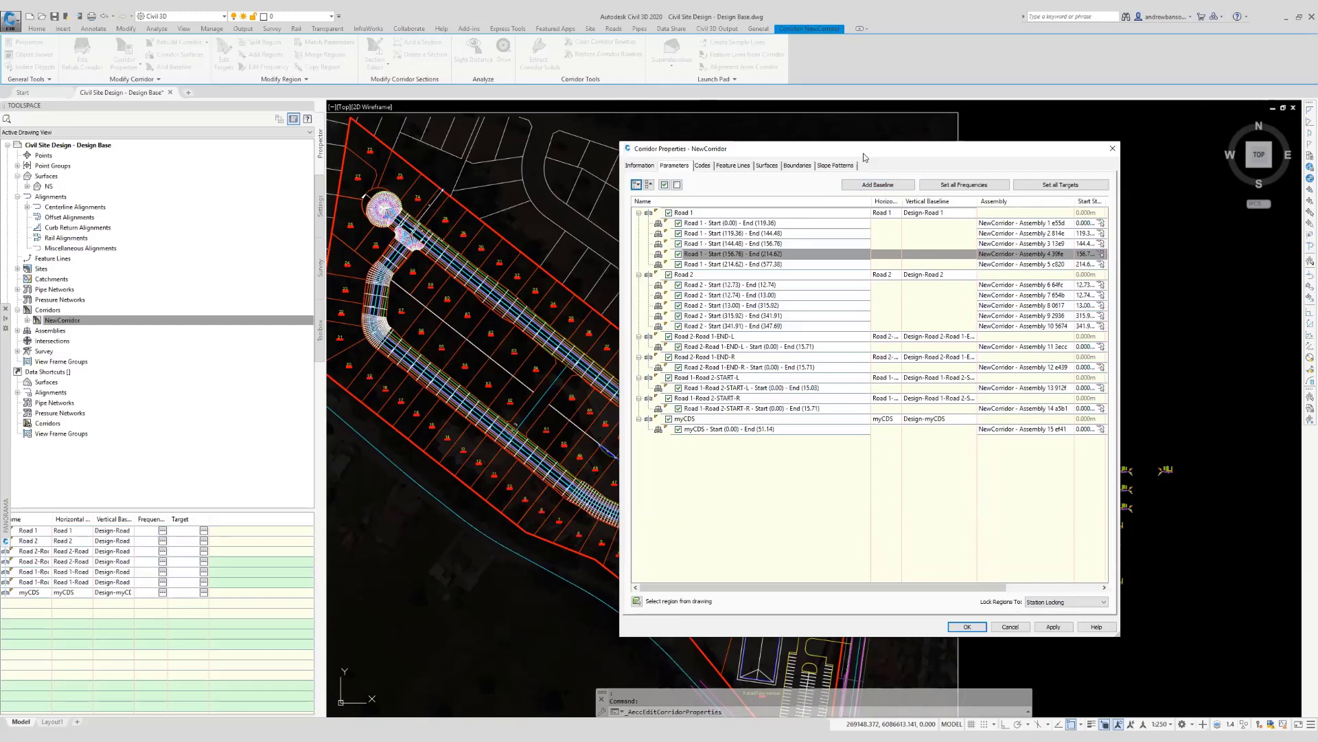
pyautogui.moveTo(863, 154); pyautogui.dragTo(1028, 177)
# Highlight the Road 1 baseline and each of its regions in the drawing, finishing on the region from 156.76 to 214.62.
pyautogui.click(848, 236)
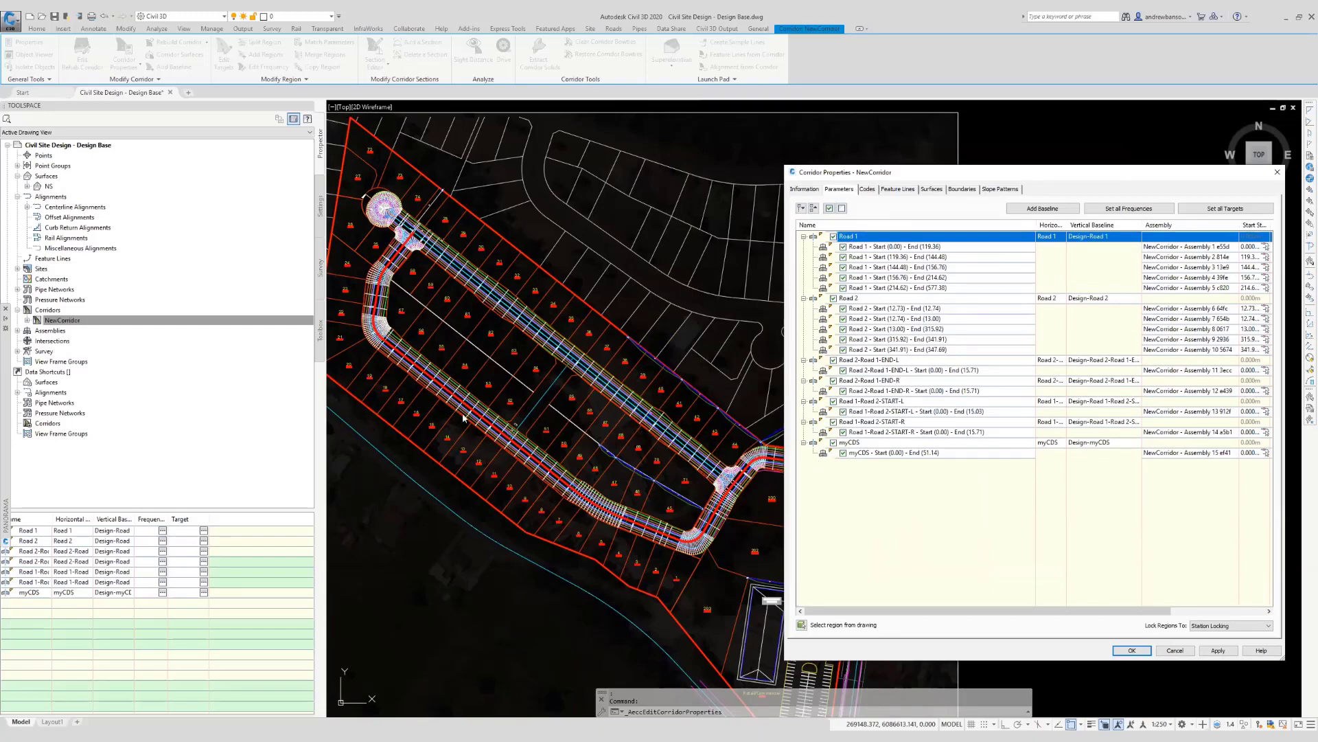
pyautogui.click(885, 247)
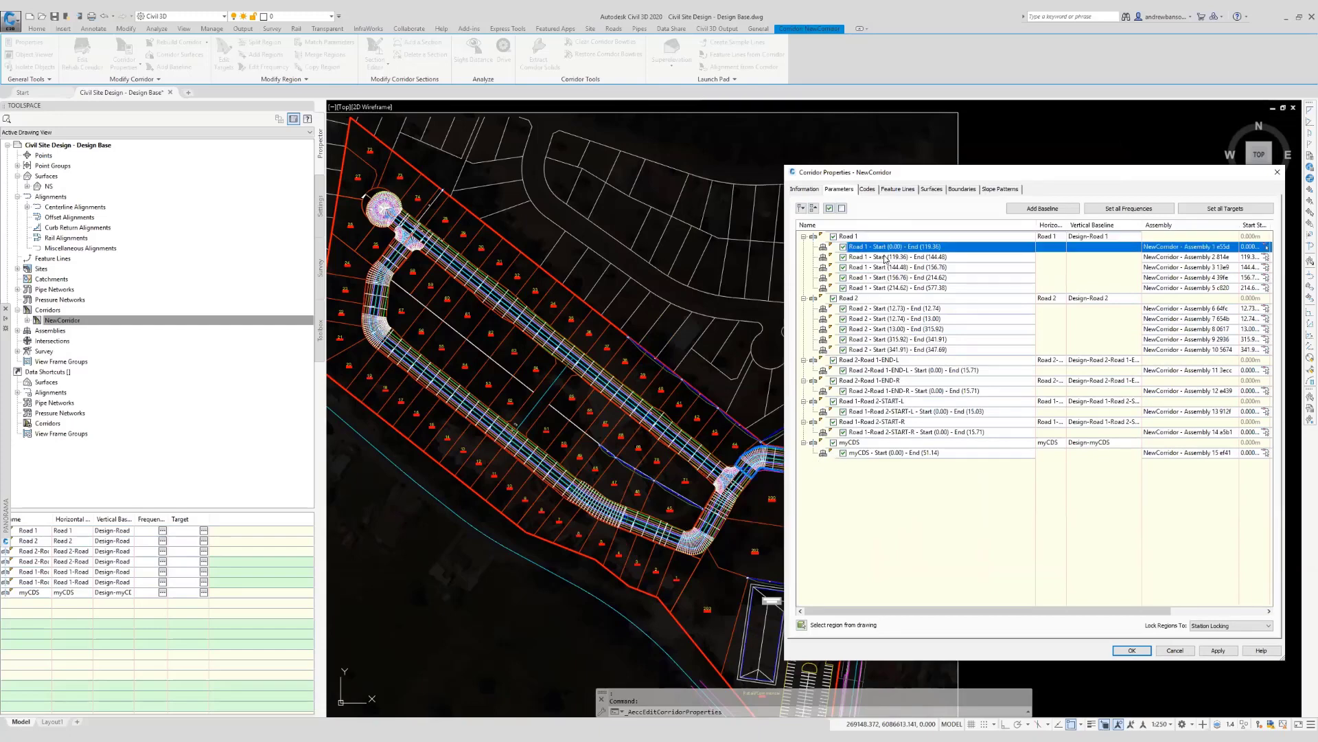
pyautogui.click(886, 258)
pyautogui.click(882, 268)
pyautogui.click(881, 278)
pyautogui.click(880, 288)
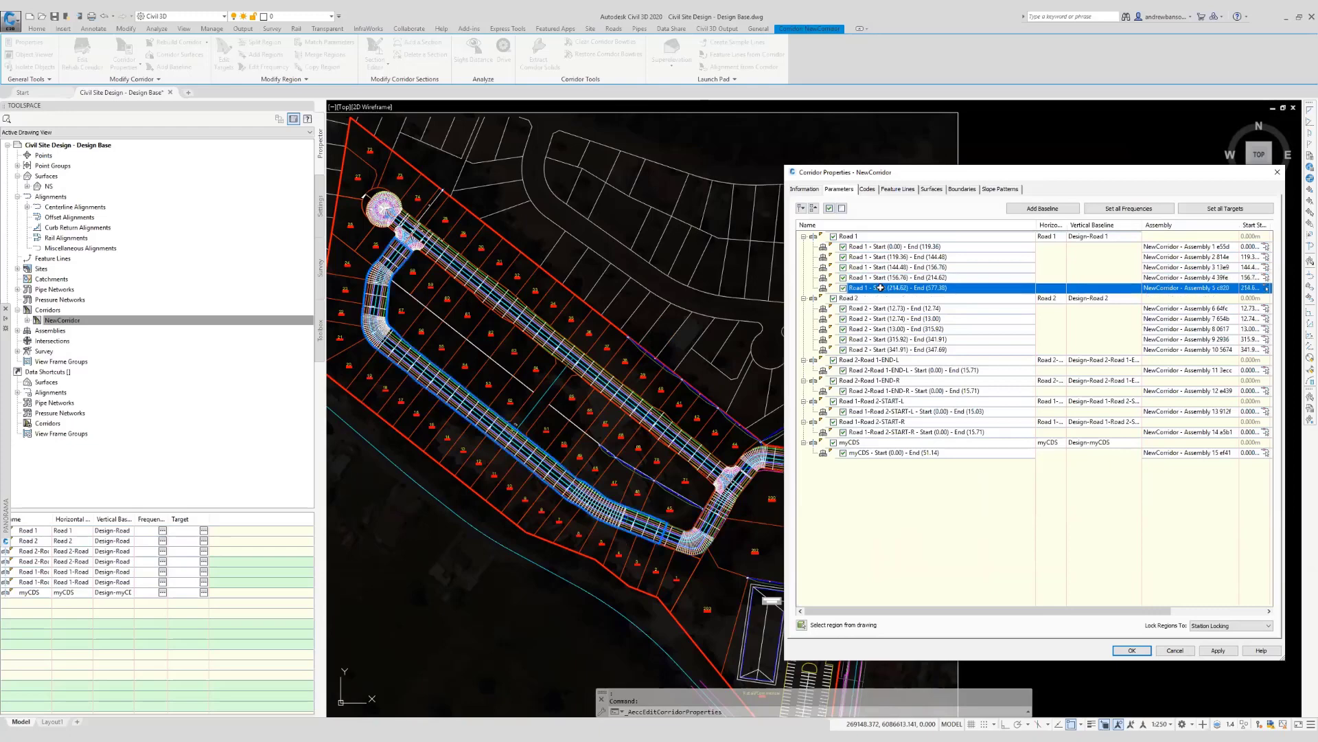
pyautogui.click(881, 278)
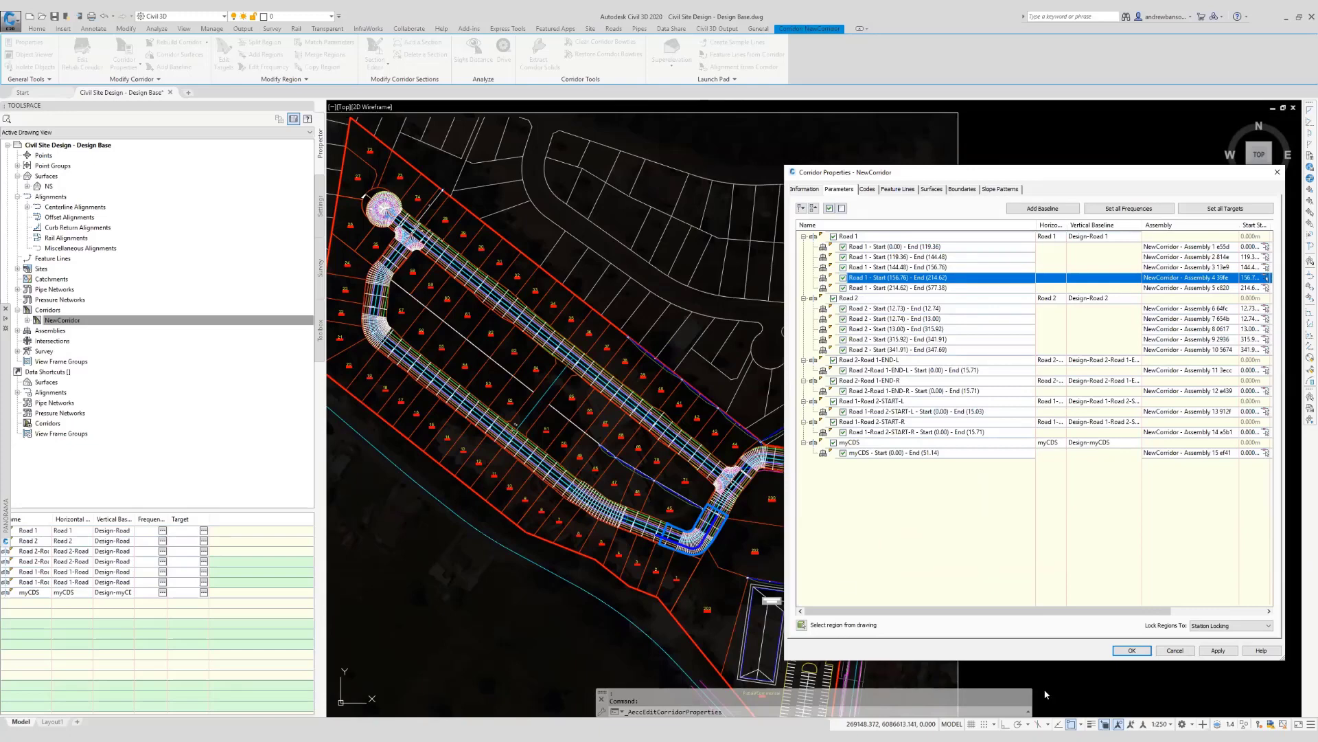
# Review the target mapping of the Road 1 region from 156.76 to 214.62 and close it without changes.
pyautogui.moveTo(1024, 612); pyautogui.dragTo(1141, 609)
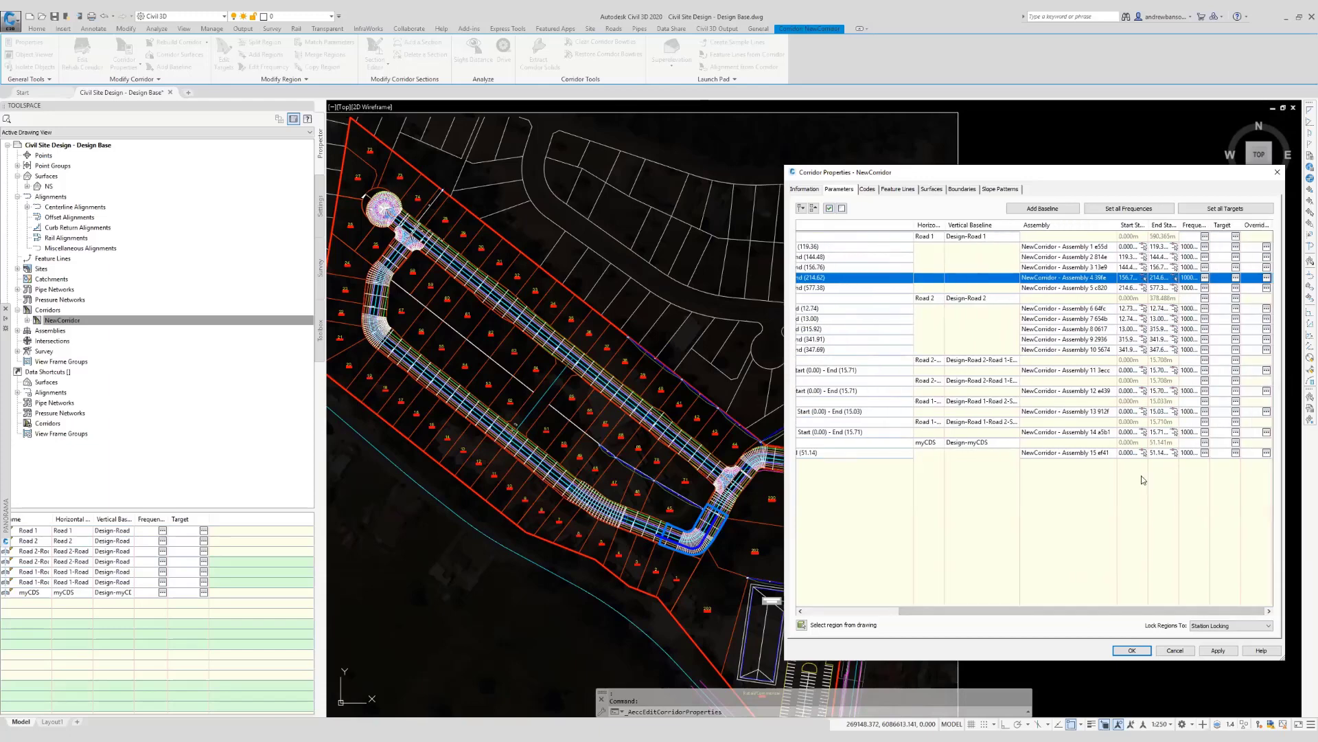
pyautogui.click(1236, 278)
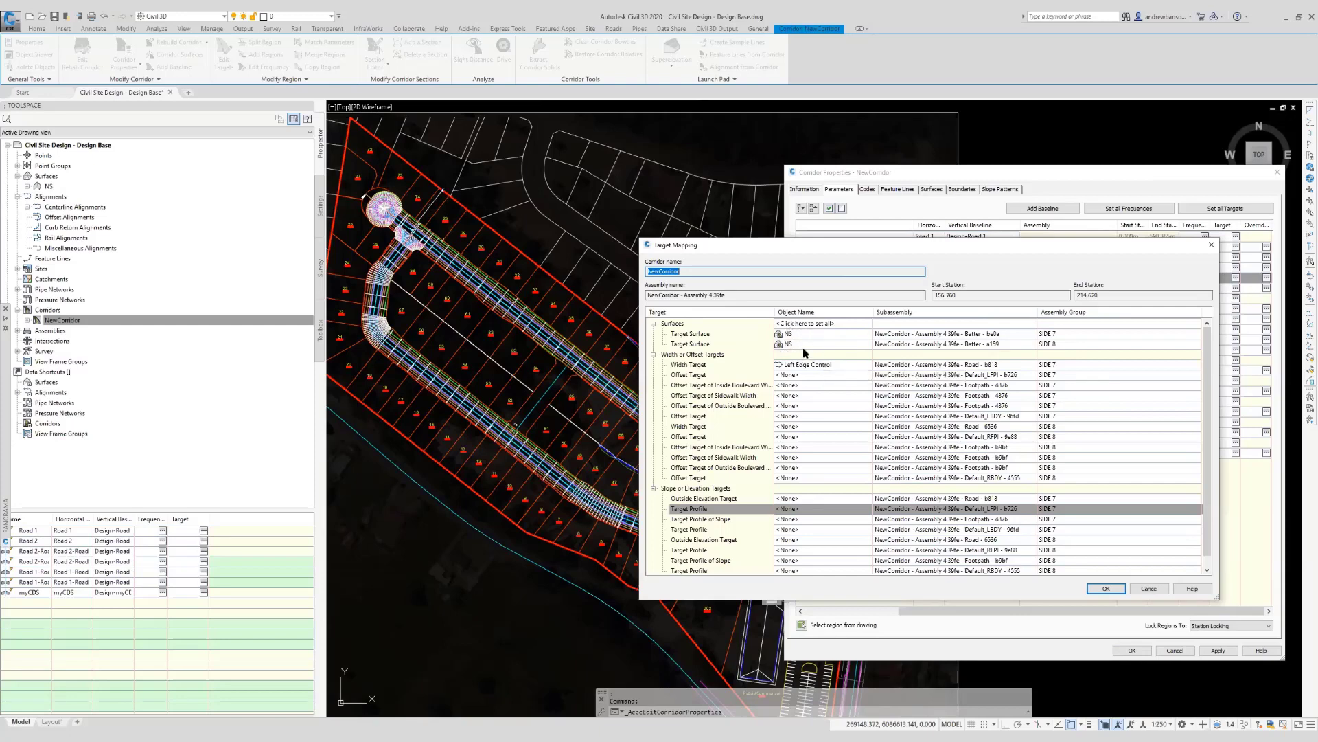
pyautogui.click(1141, 588)
# Check the surface definitions of NewCorridor and close its properties.
pyautogui.moveTo(1033, 611); pyautogui.dragTo(939, 611)
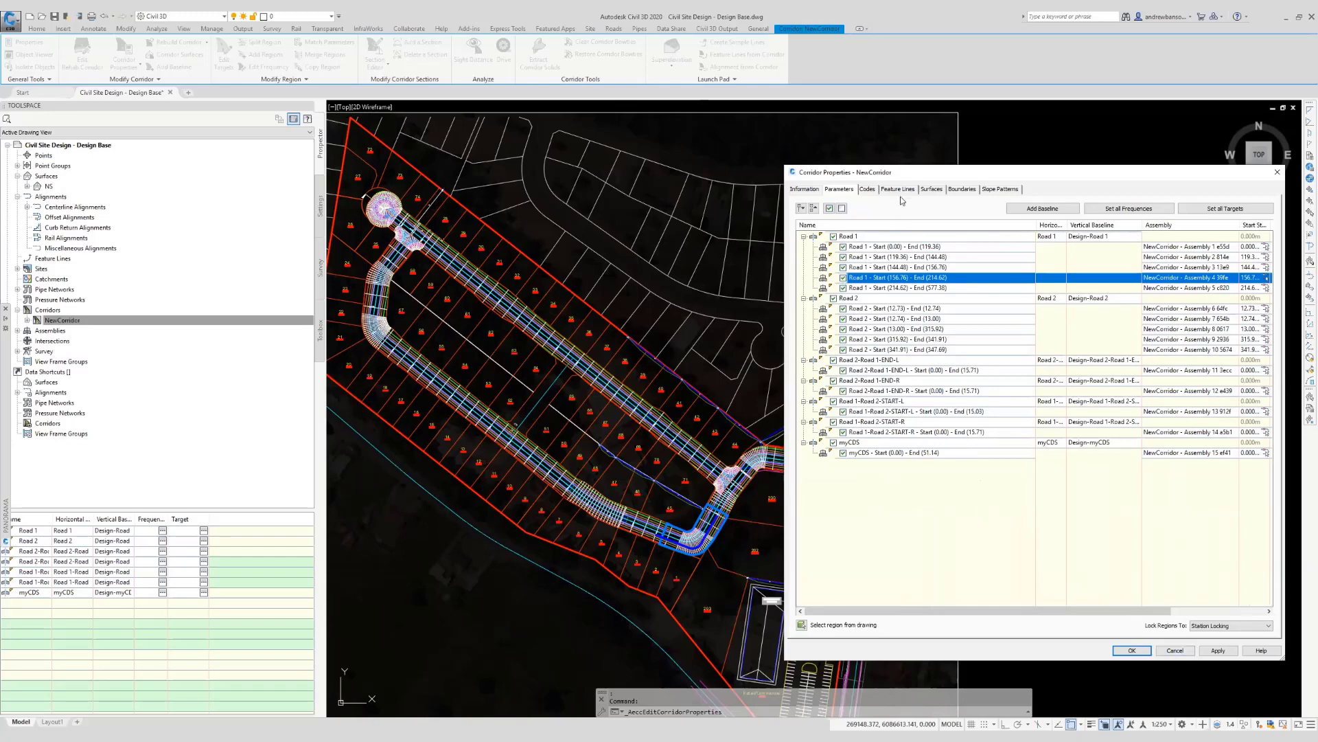
pyautogui.click(931, 189)
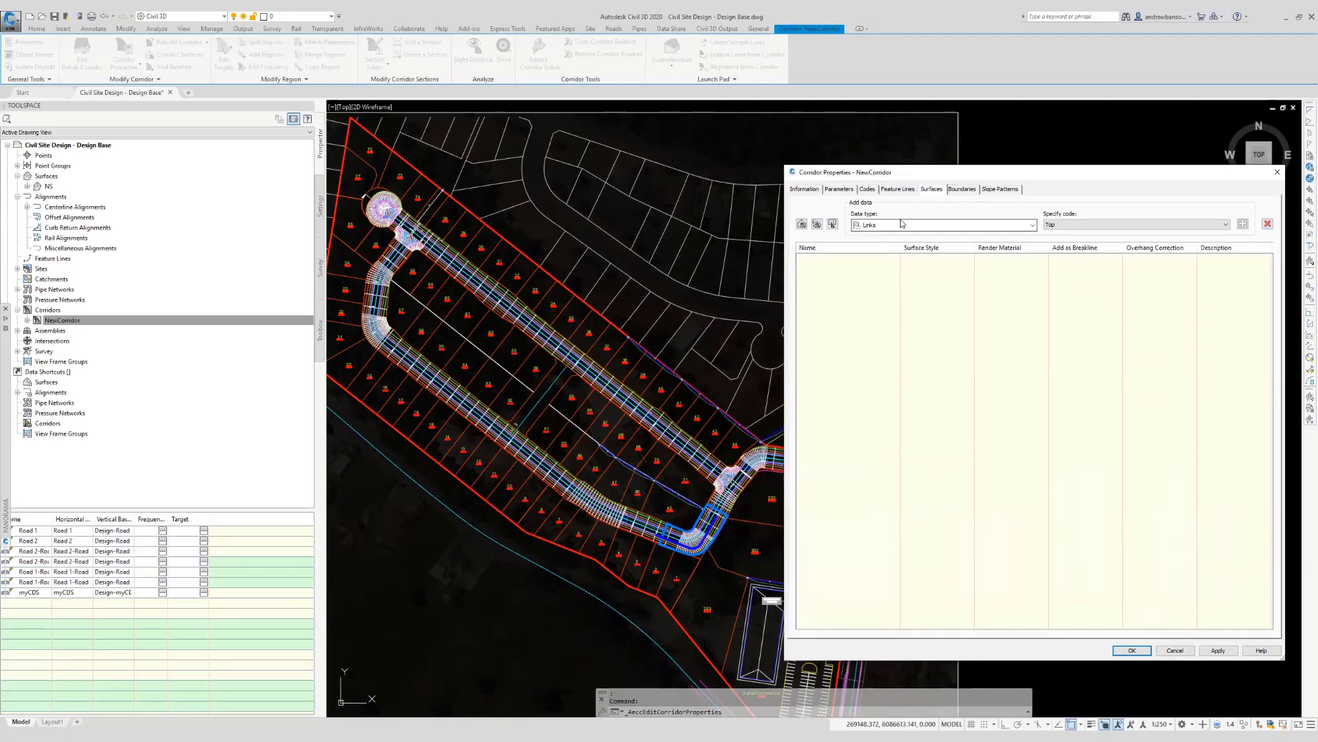
pyautogui.click(1131, 650)
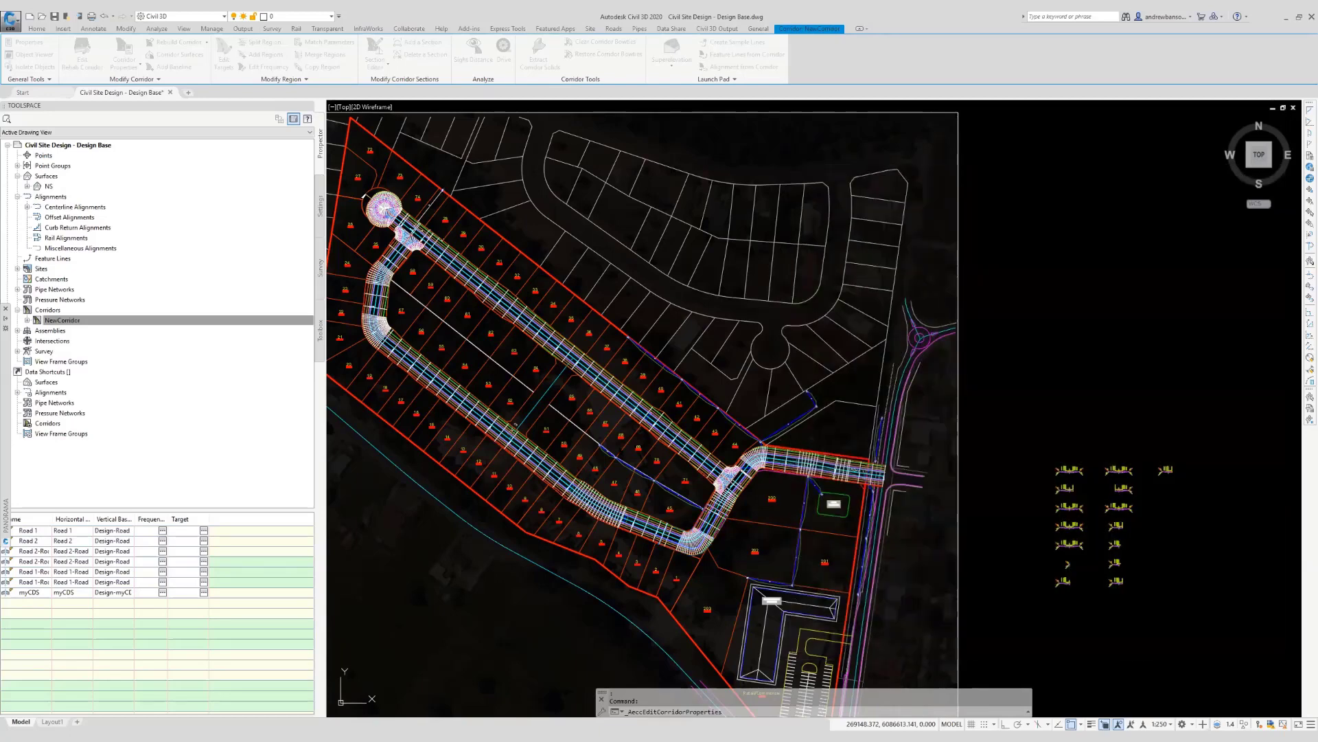
# Open the Object Viewer for the corridor and save the drawing.
pyautogui.click(643, 443)
pyautogui.rightClick(643, 443)
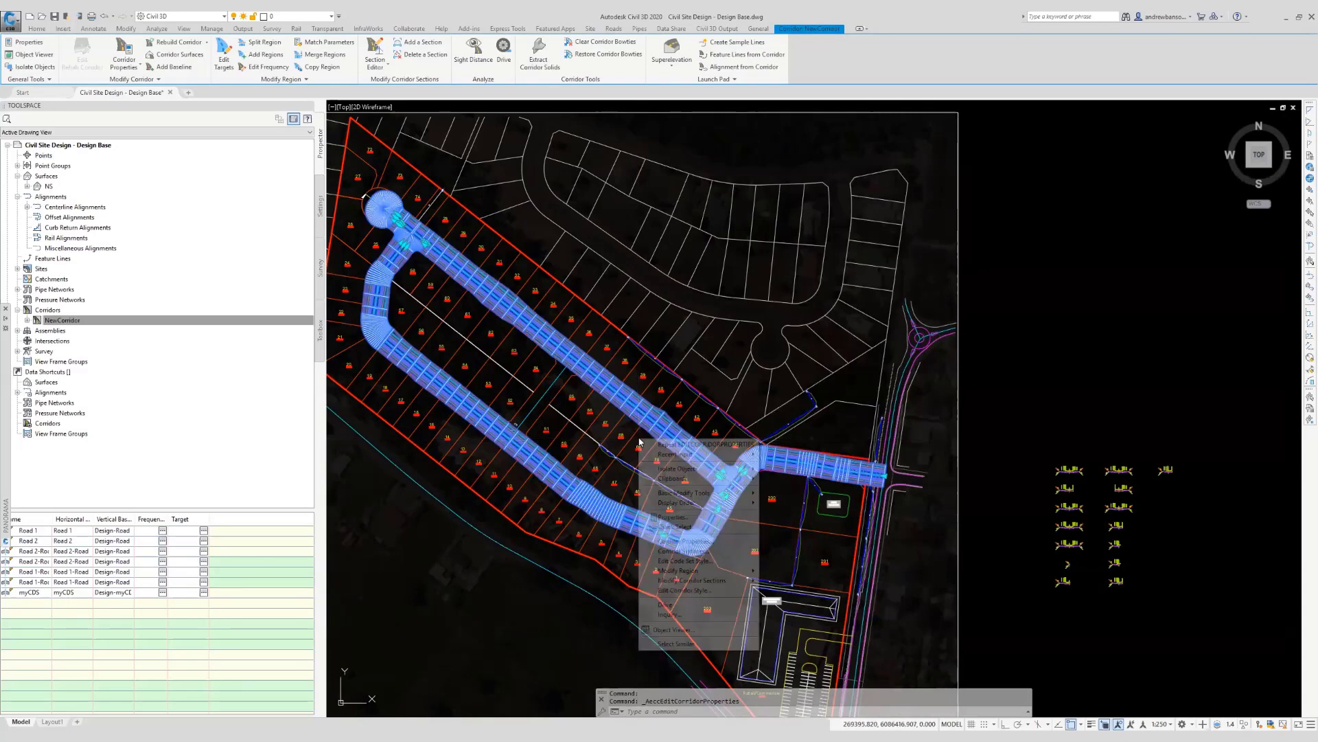
pyautogui.click(689, 629)
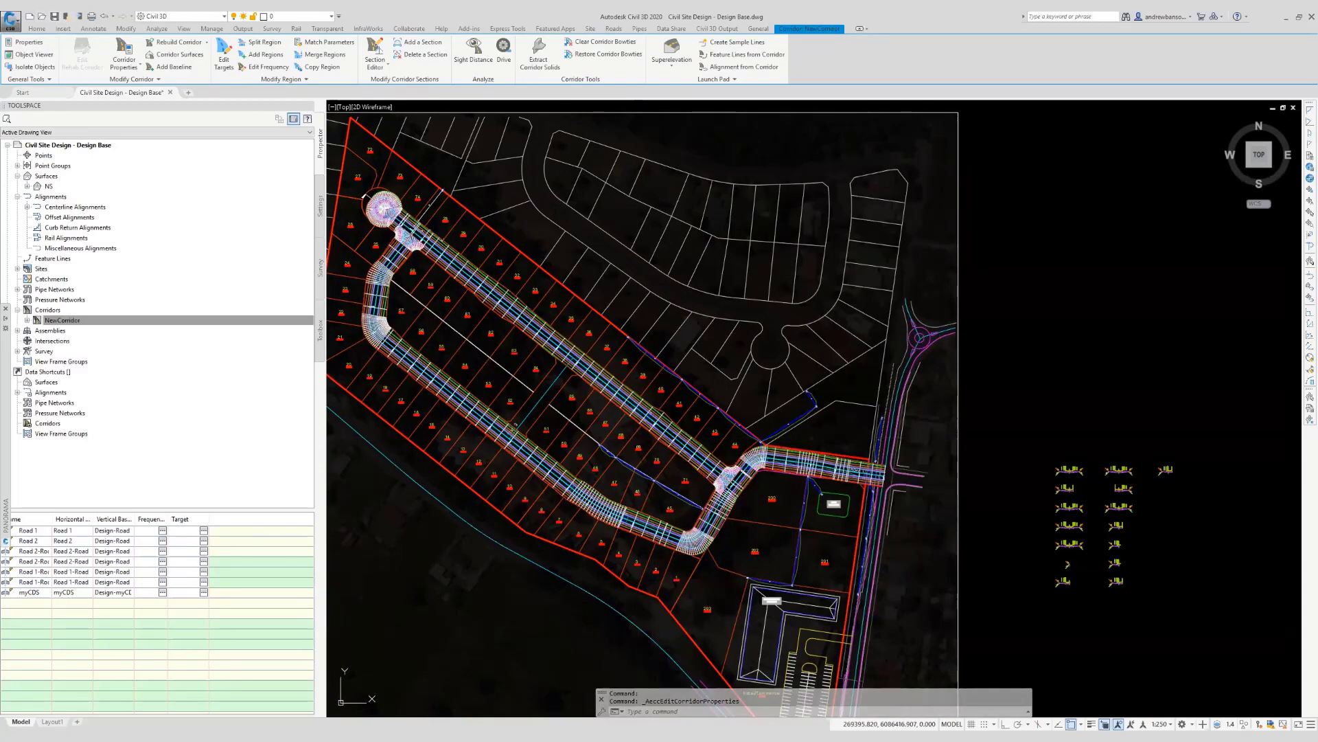
pyautogui.hotkey('ctrl', 's')
pyautogui.scroll(3, 692, 542)
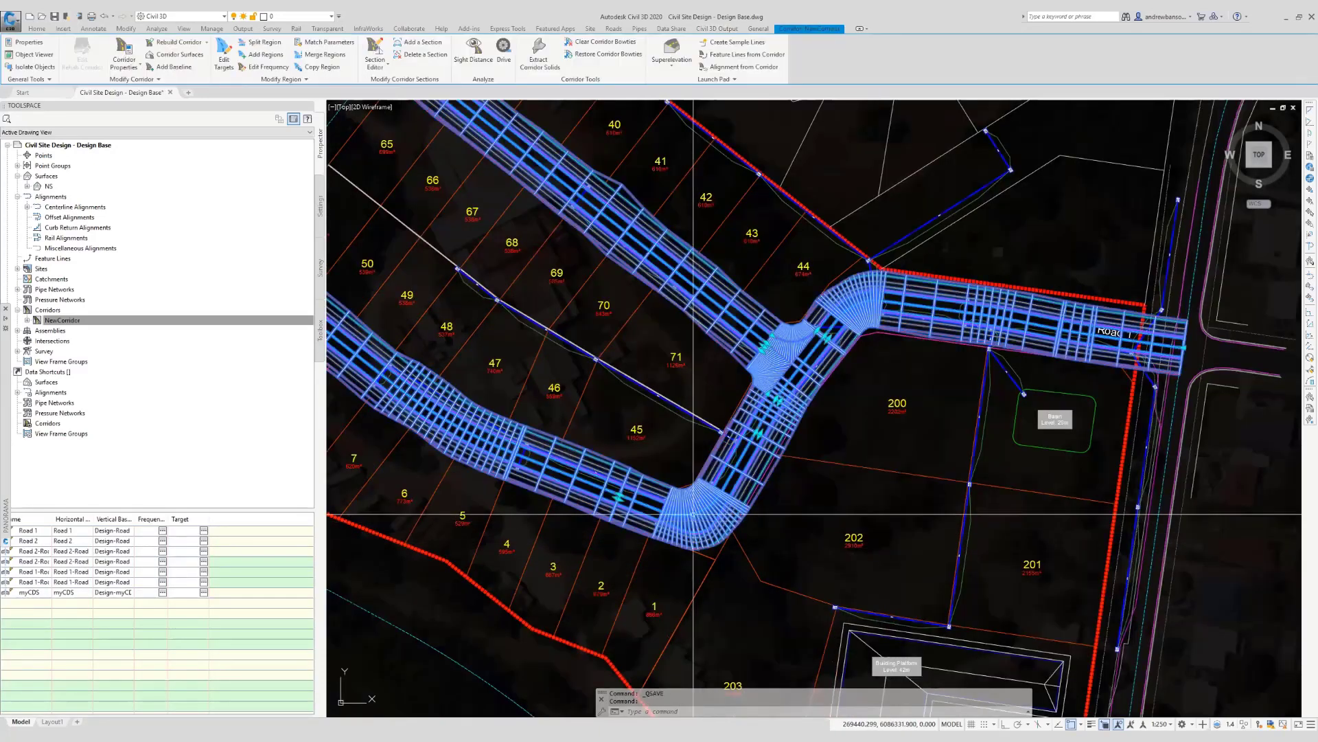
pyautogui.click(693, 513)
pyautogui.rightClick(664, 444)
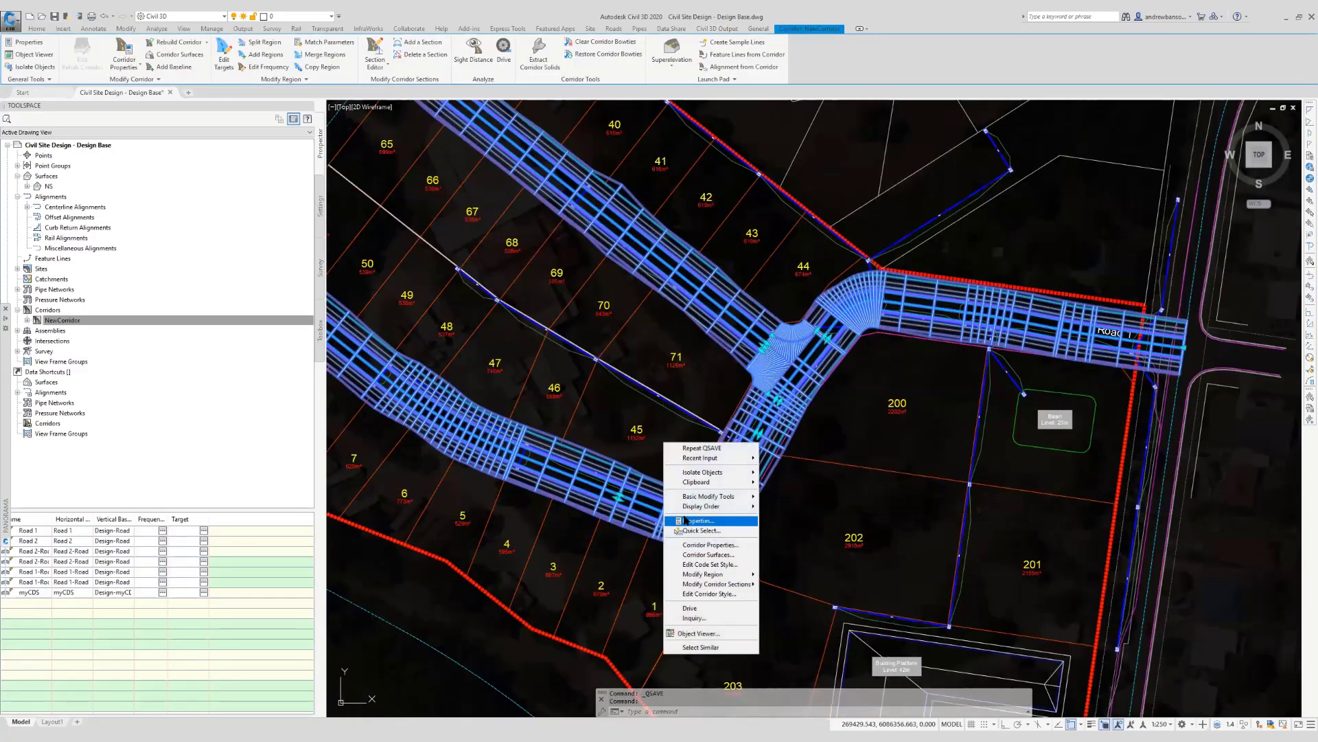
pyautogui.press('Escape')
pyautogui.scroll(-2, 662, 484)
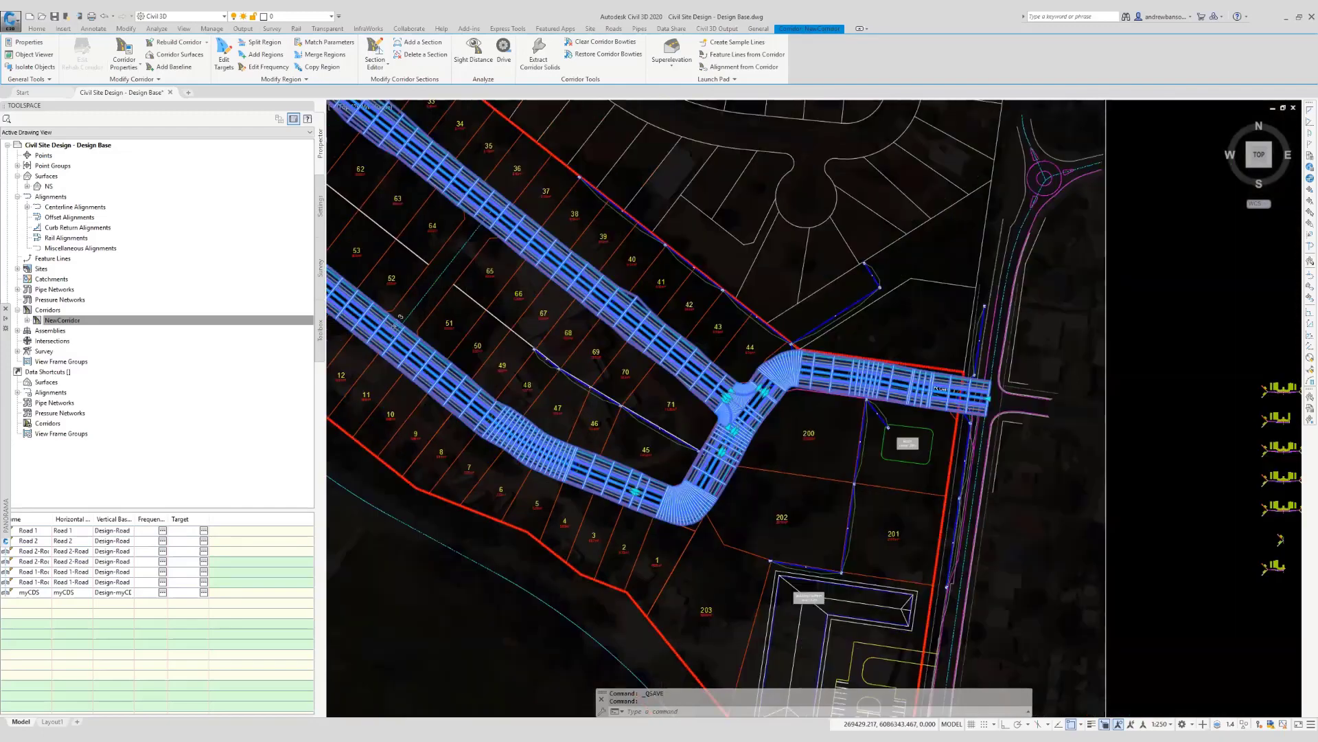
pyautogui.scroll(-3, 683, 458)
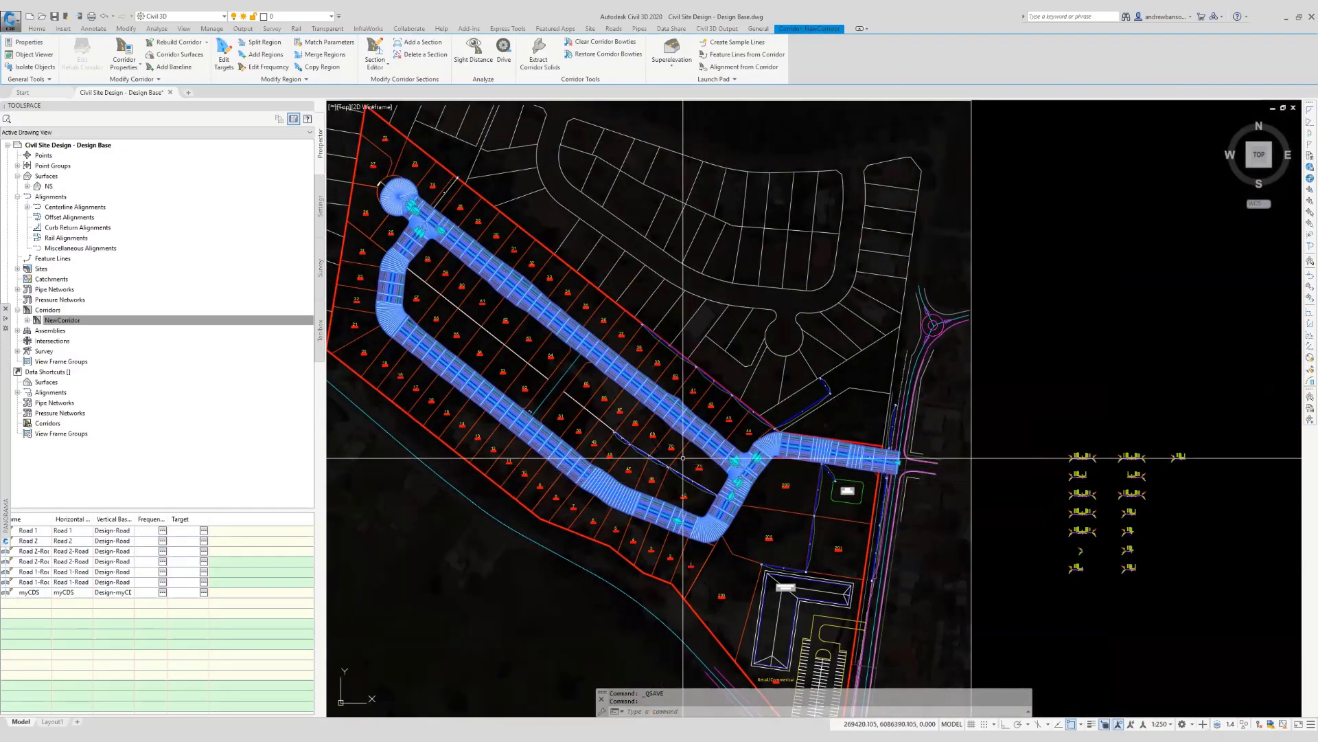
# Open the selected corridor in the Object Viewer and orbit from the top view to an oblique 3D view of the whole road loop.
pyautogui.rightClick(684, 461)
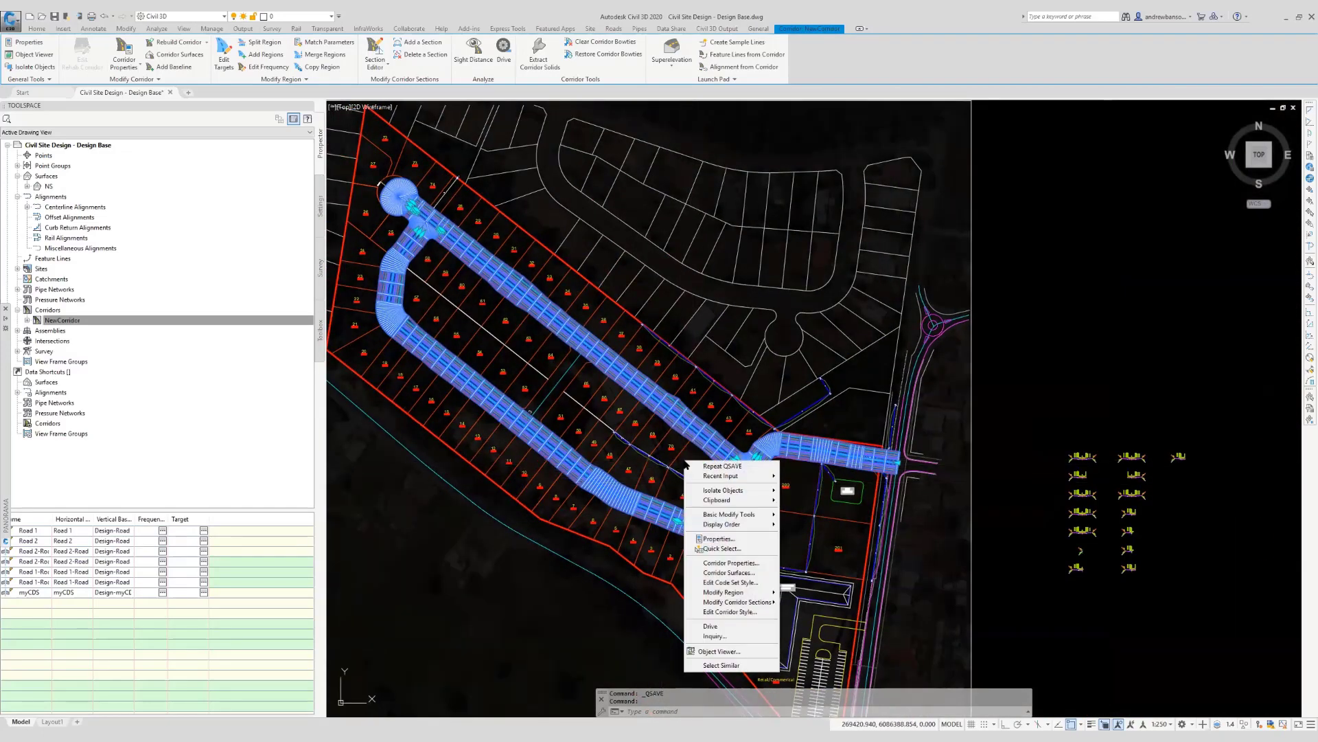
pyautogui.click(721, 651)
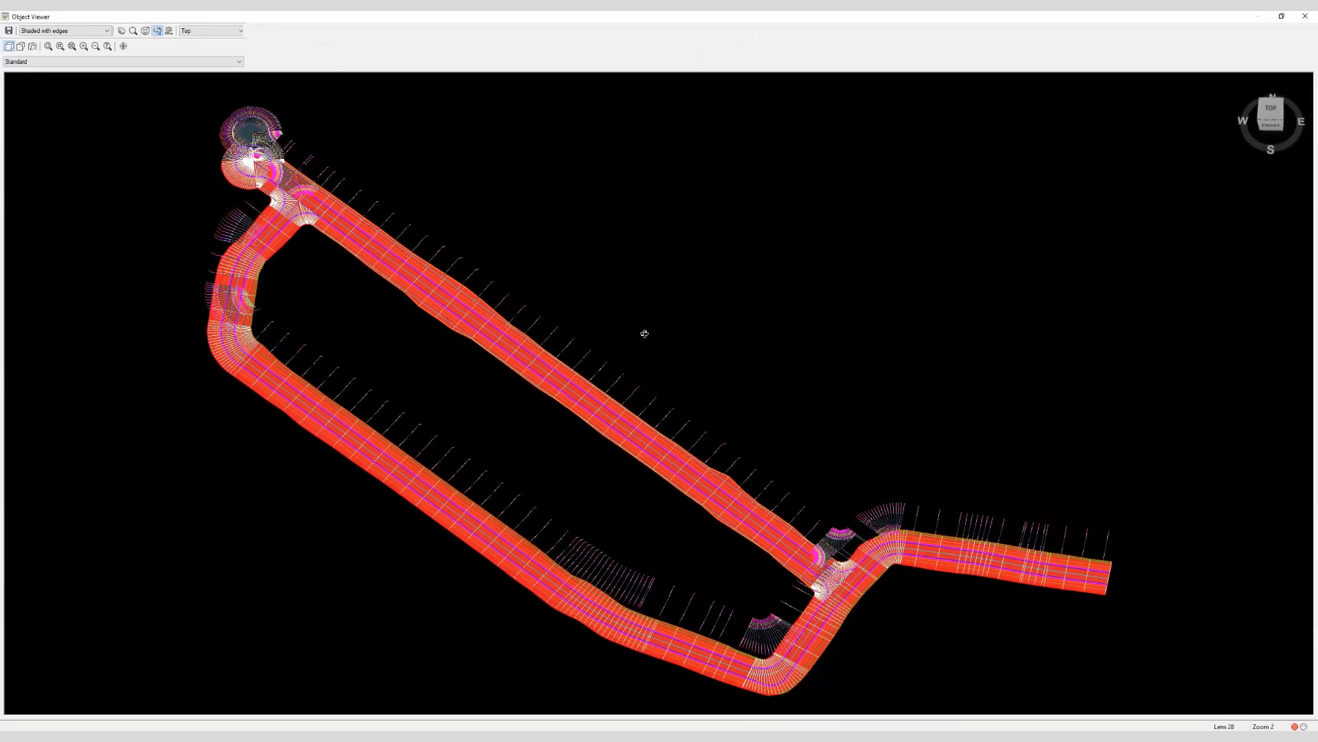
pyautogui.moveTo(644, 333); pyautogui.dragTo(609, 553)
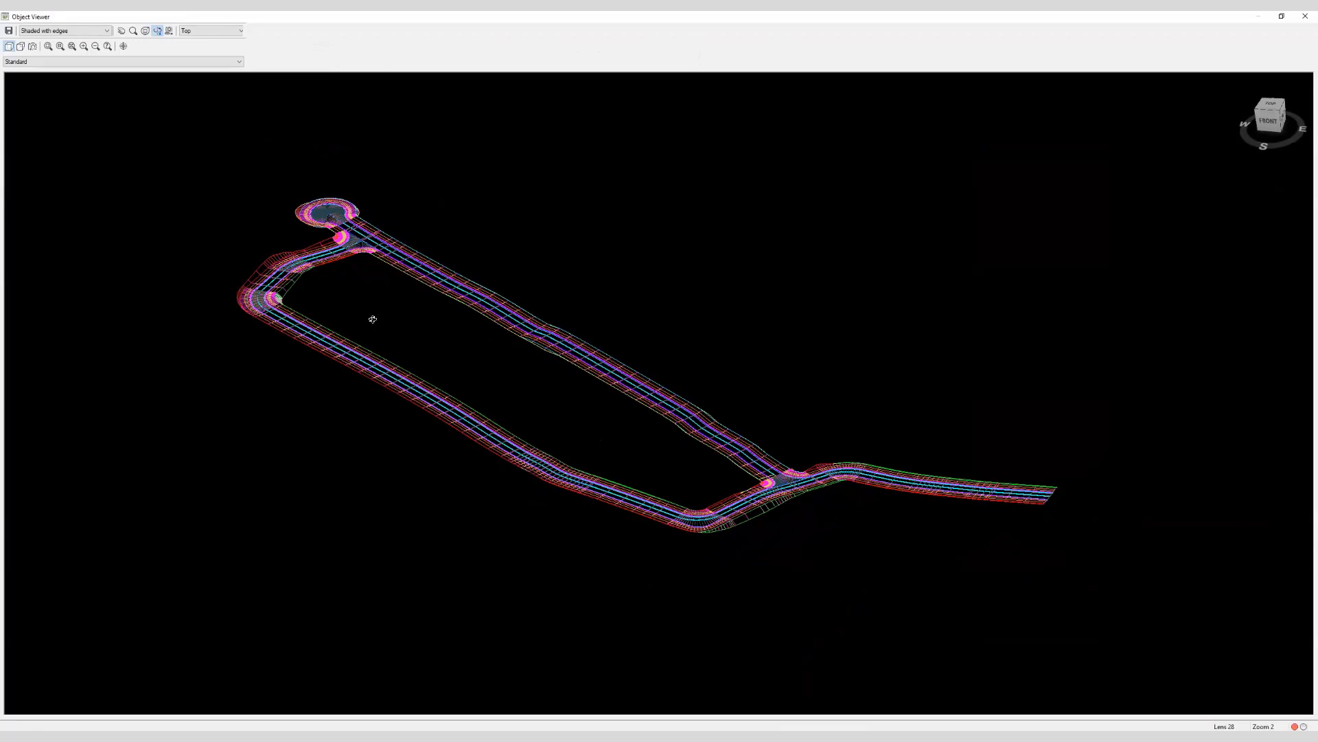
pyautogui.scroll(3, 347, 229)
pyautogui.scroll(-3, 349, 230)
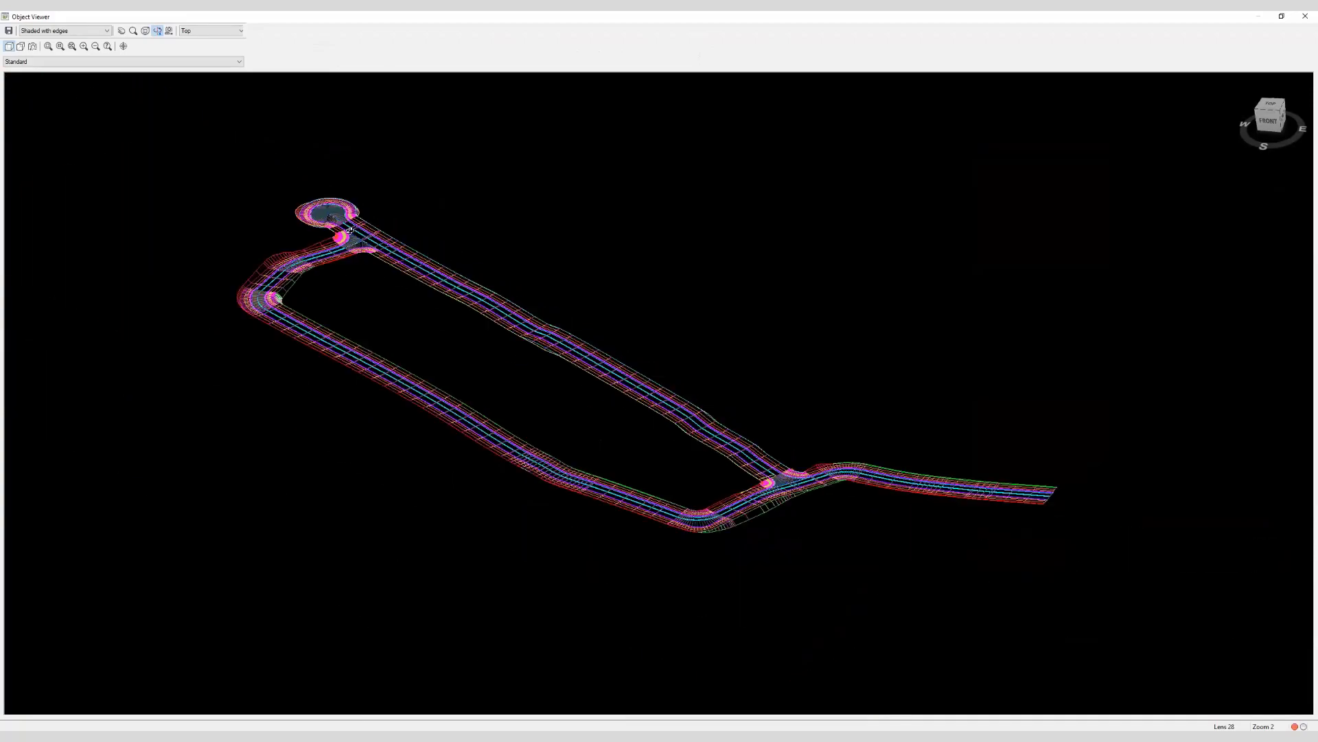
pyautogui.moveTo(500, 492); pyautogui.dragTo(697, 590)
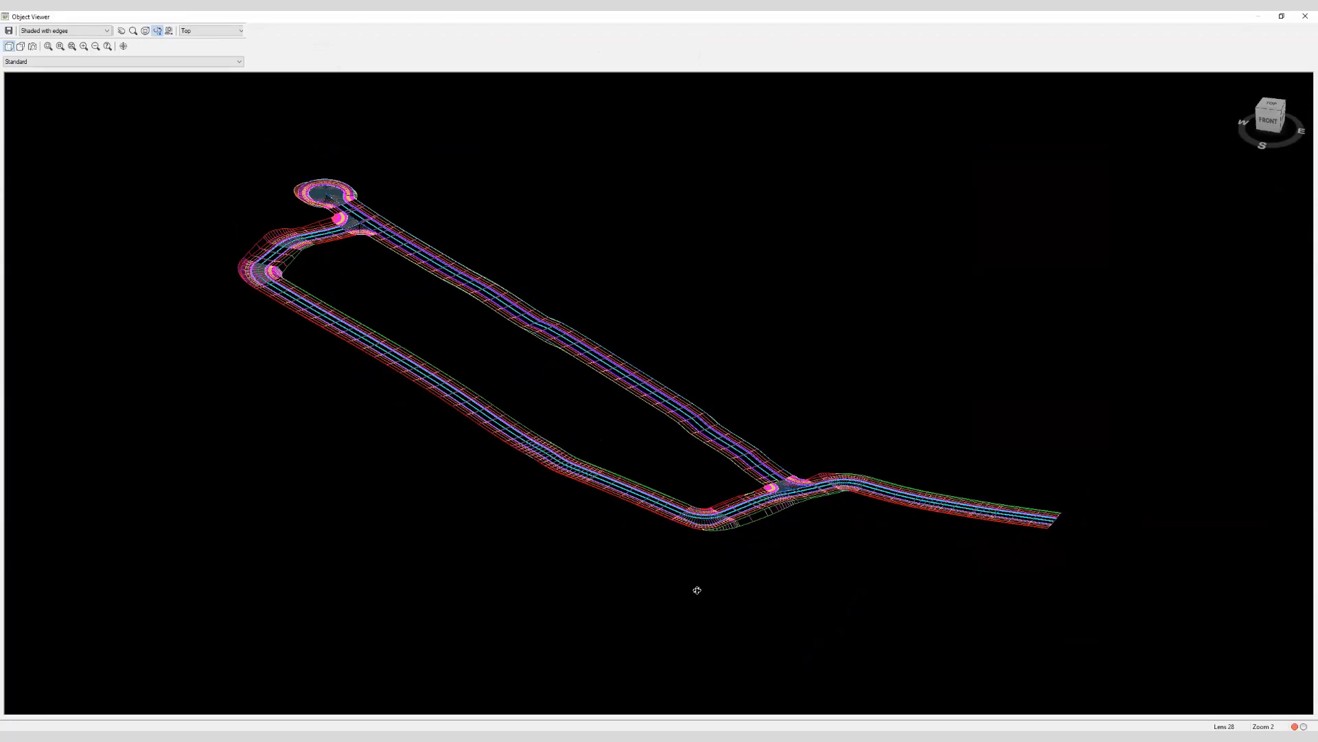
pyautogui.moveTo(697, 590)
pyautogui.mouseDown()
pyautogui.moveTo(707, 568)
pyautogui.moveTo(680, 571)
pyautogui.moveTo(700, 565)
pyautogui.mouseUp()
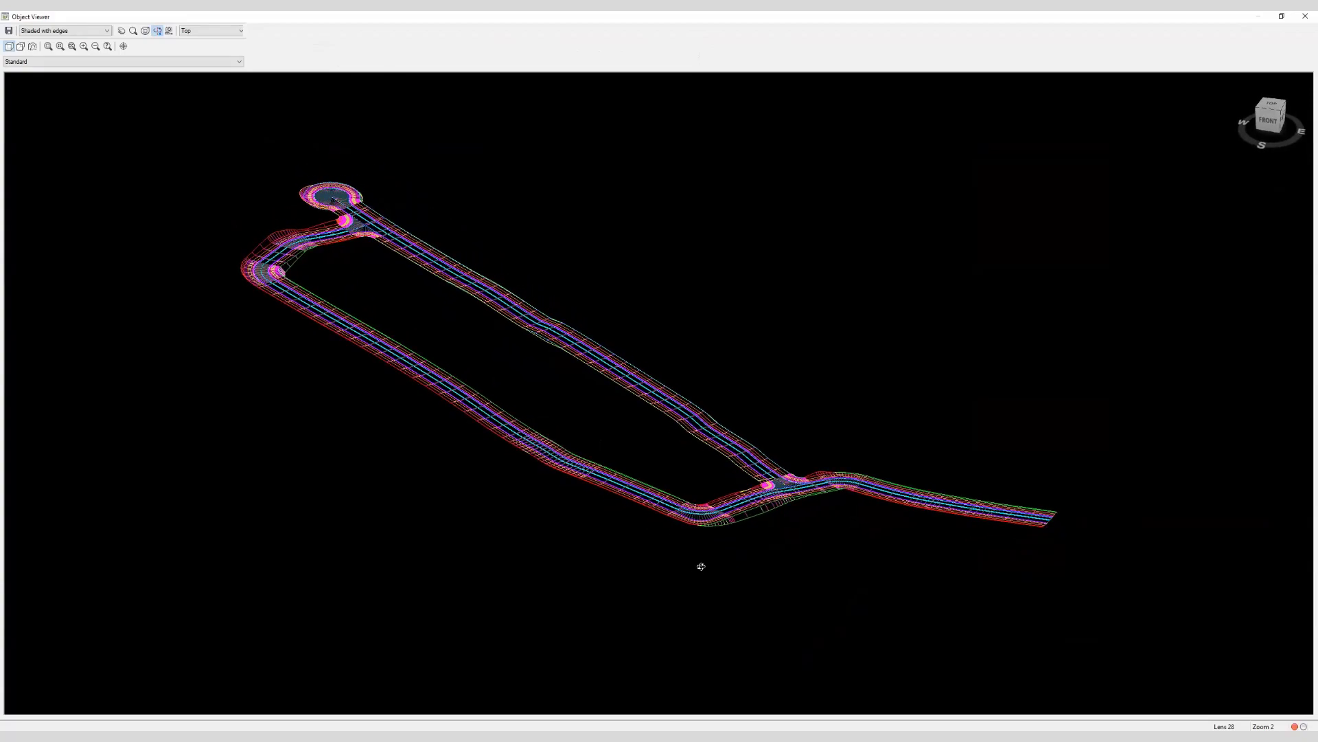
# Inspect the corridor's kerb and pavement sections up close along the straight road, and close the Object Viewer.
pyautogui.scroll(2, 602, 353)
pyautogui.scroll(5, 602, 353)
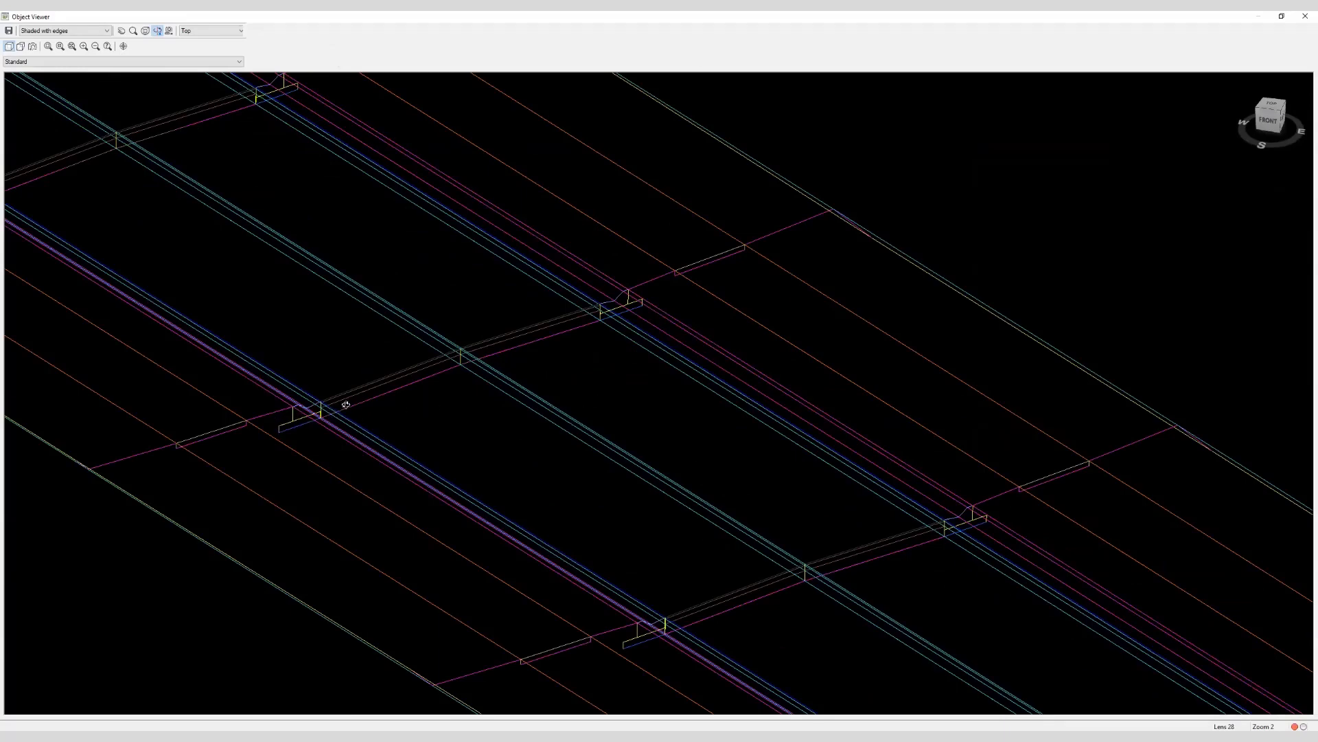
pyautogui.moveTo(447, 382); pyautogui.dragTo(482, 358)
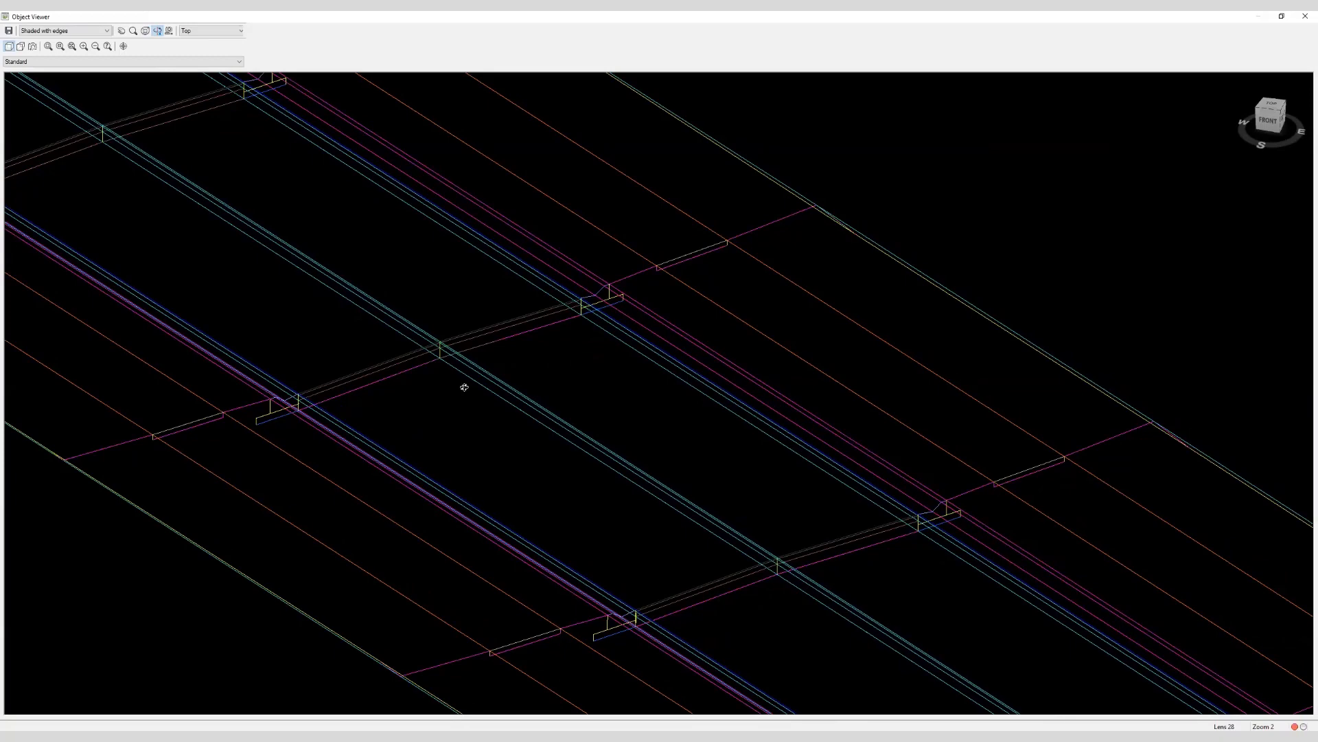
pyautogui.scroll(-10, 524, 409)
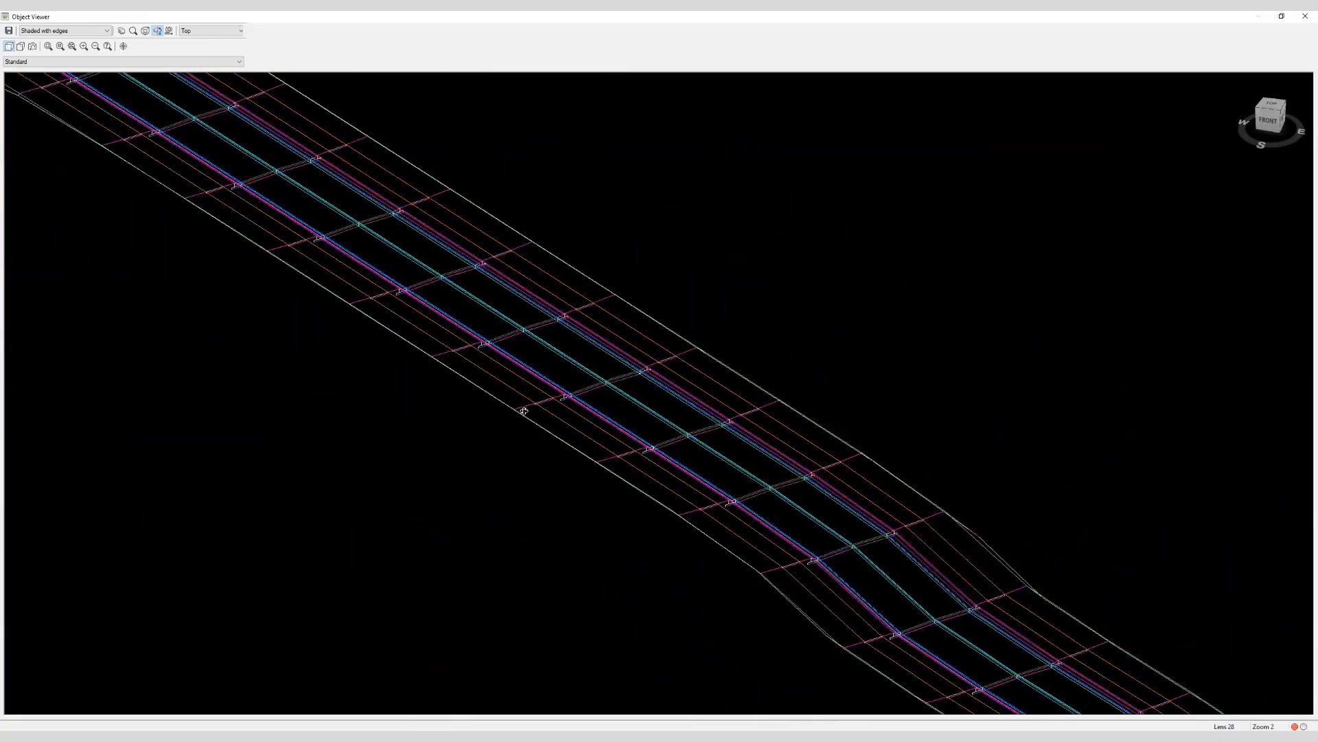
pyautogui.click(1303, 20)
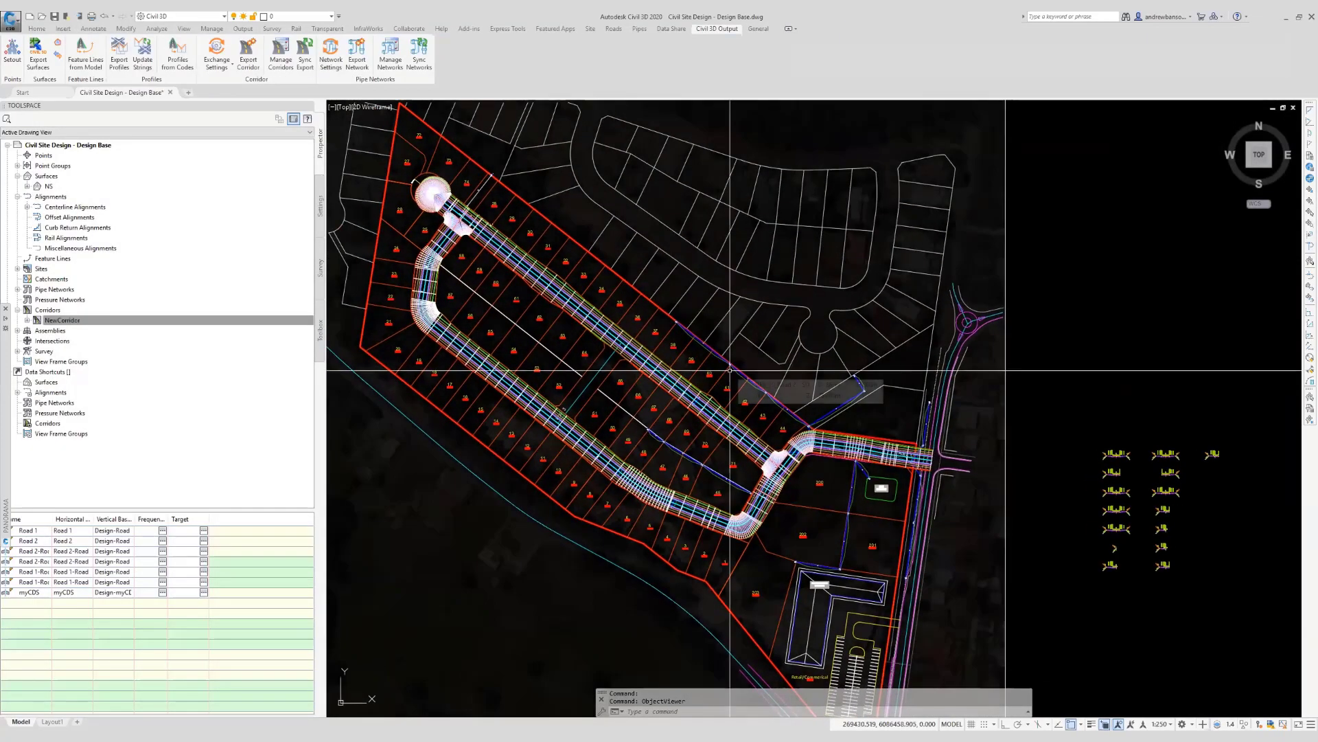
# Review the exported corridors in the Corridor Manage dialog and close it without changes.
pyautogui.moveTo(730, 370)
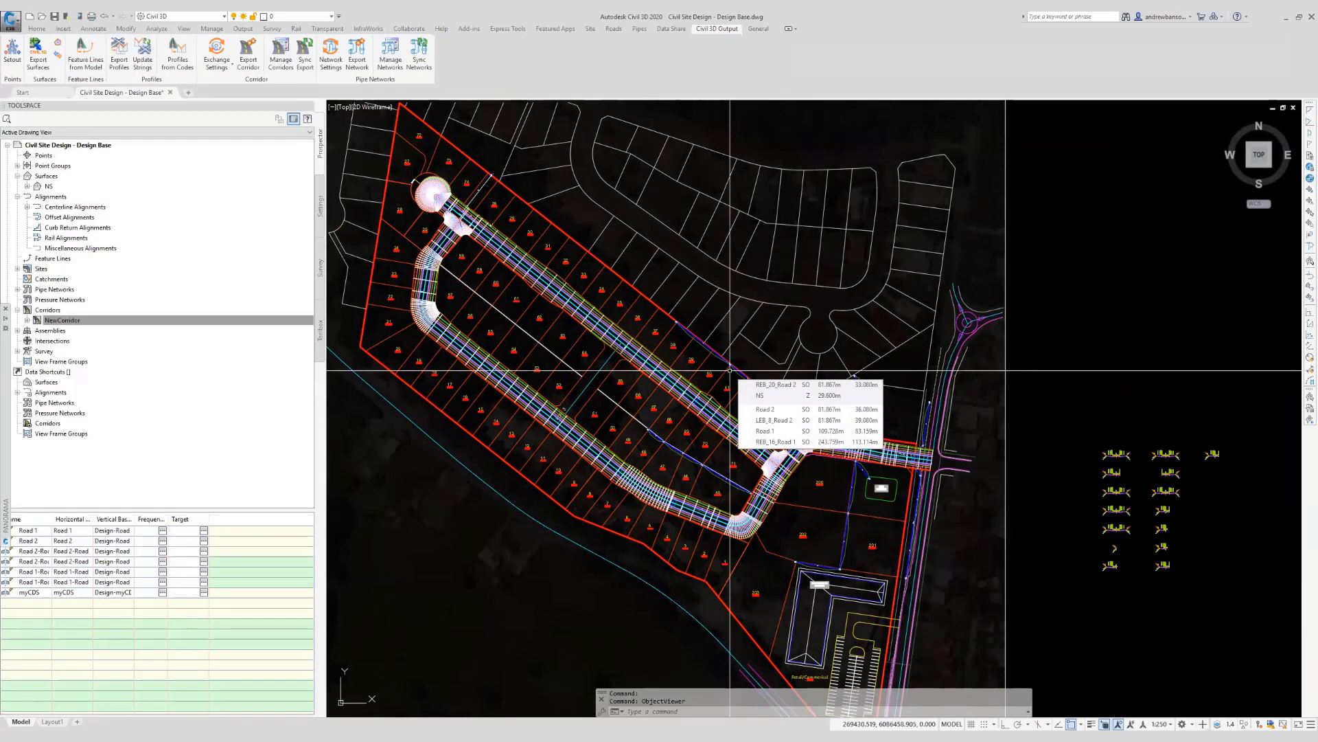
pyautogui.scroll(2, 719, 390)
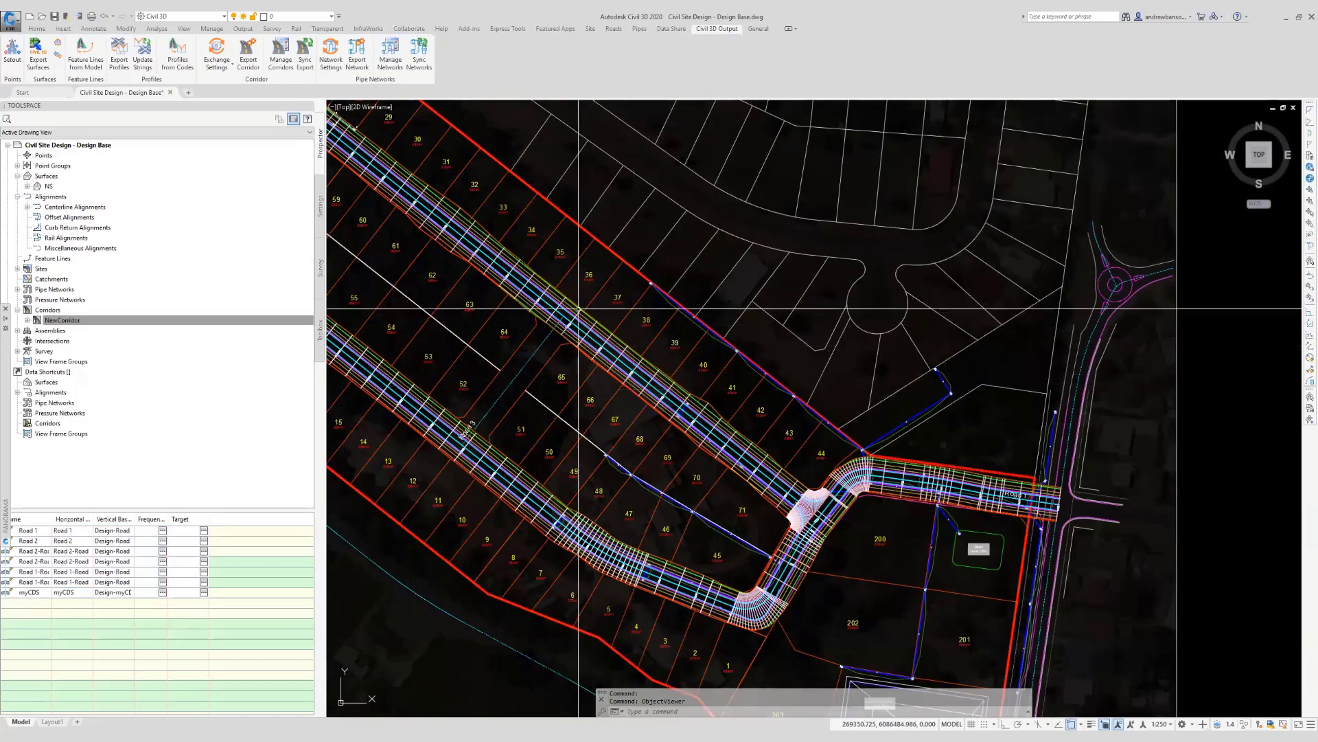
pyautogui.moveTo(553, 292); pyautogui.dragTo(574, 336, button='middle')
pyautogui.moveTo(861, 481)
pyautogui.mouseDown(button='middle')
pyautogui.moveTo(847, 439)
pyautogui.moveTo(753, 410)
pyautogui.moveTo(852, 450)
pyautogui.mouseUp(button='middle')
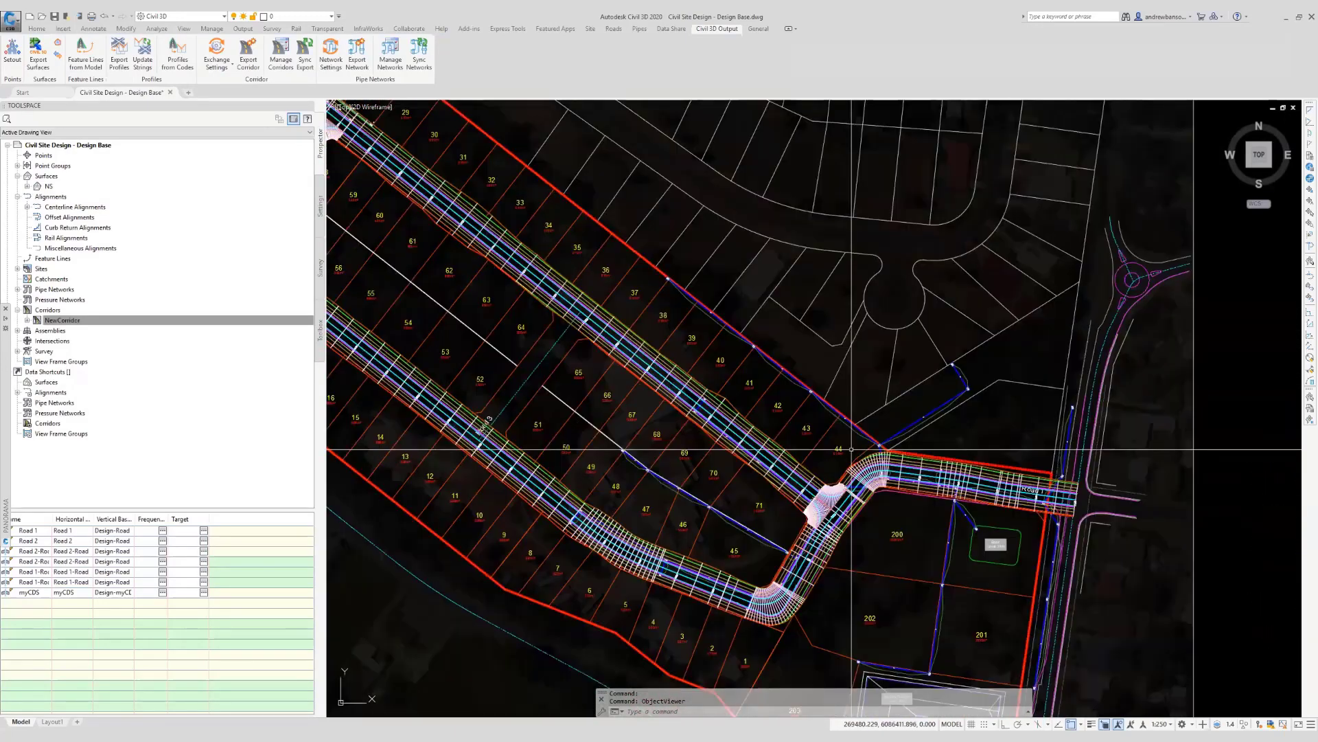
pyautogui.moveTo(714, 412)
pyautogui.mouseDown(button='middle')
pyautogui.moveTo(629, 383)
pyautogui.moveTo(646, 366)
pyautogui.moveTo(629, 367)
pyautogui.moveTo(690, 380)
pyautogui.mouseUp(button='middle')
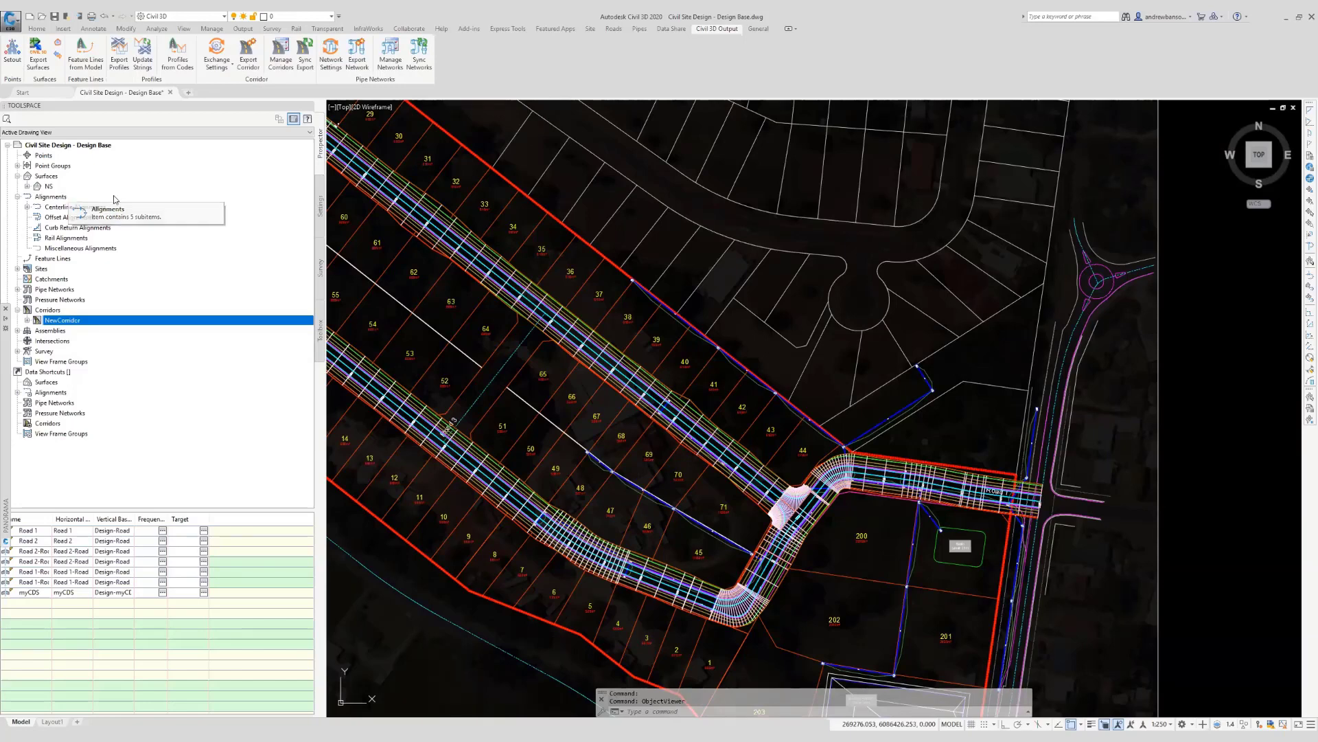
pyautogui.click(280, 69)
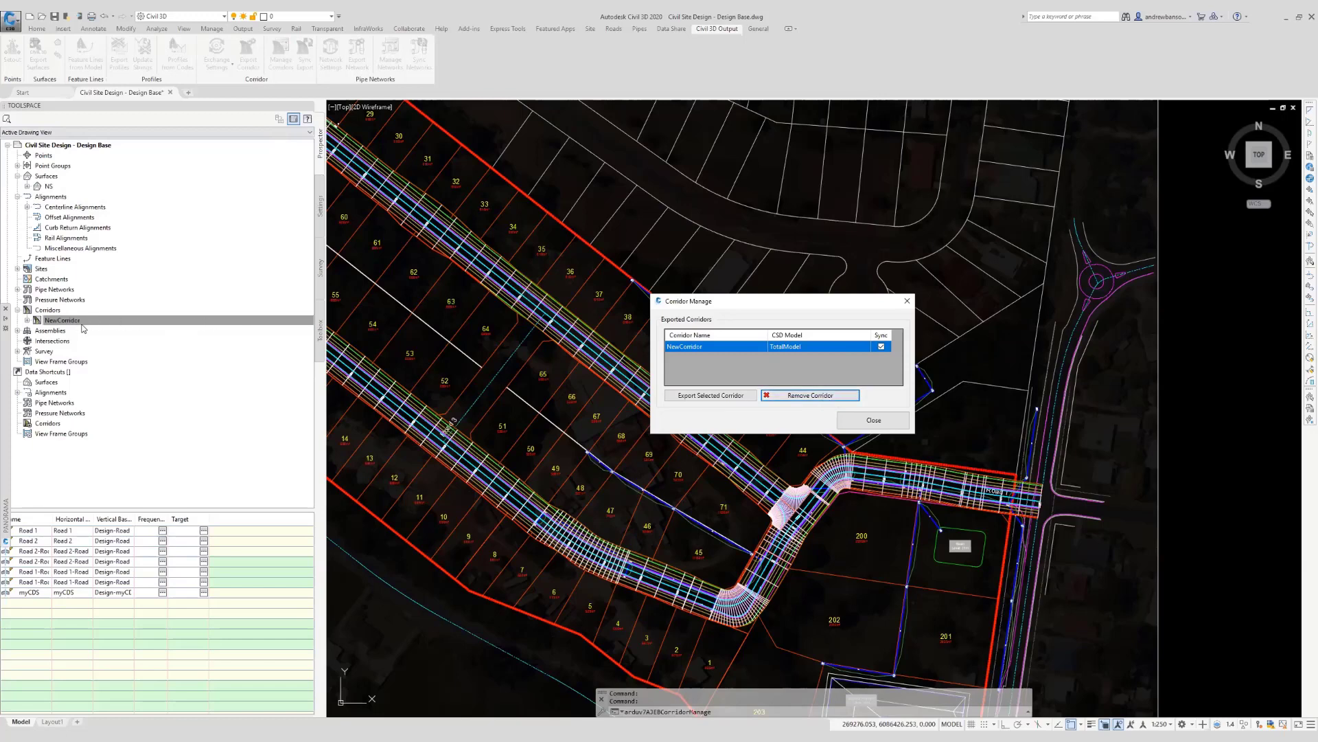
pyautogui.click(883, 426)
# Select the corridor and examine its modelling at the cul-de-sac and the adjacent intersection near lot 25, and clear the selection.
pyautogui.scroll(-4, 728, 433)
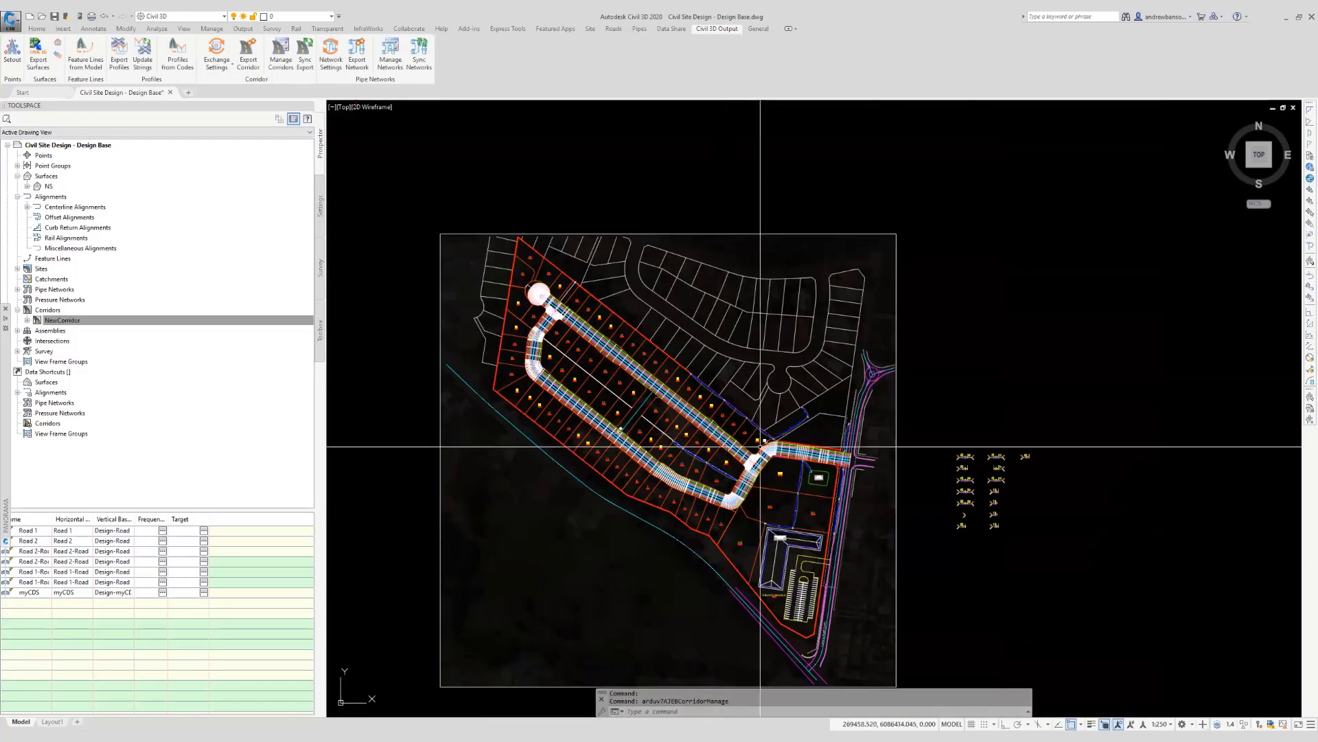
pyautogui.scroll(4, 755, 453)
pyautogui.scroll(-3, 609, 296)
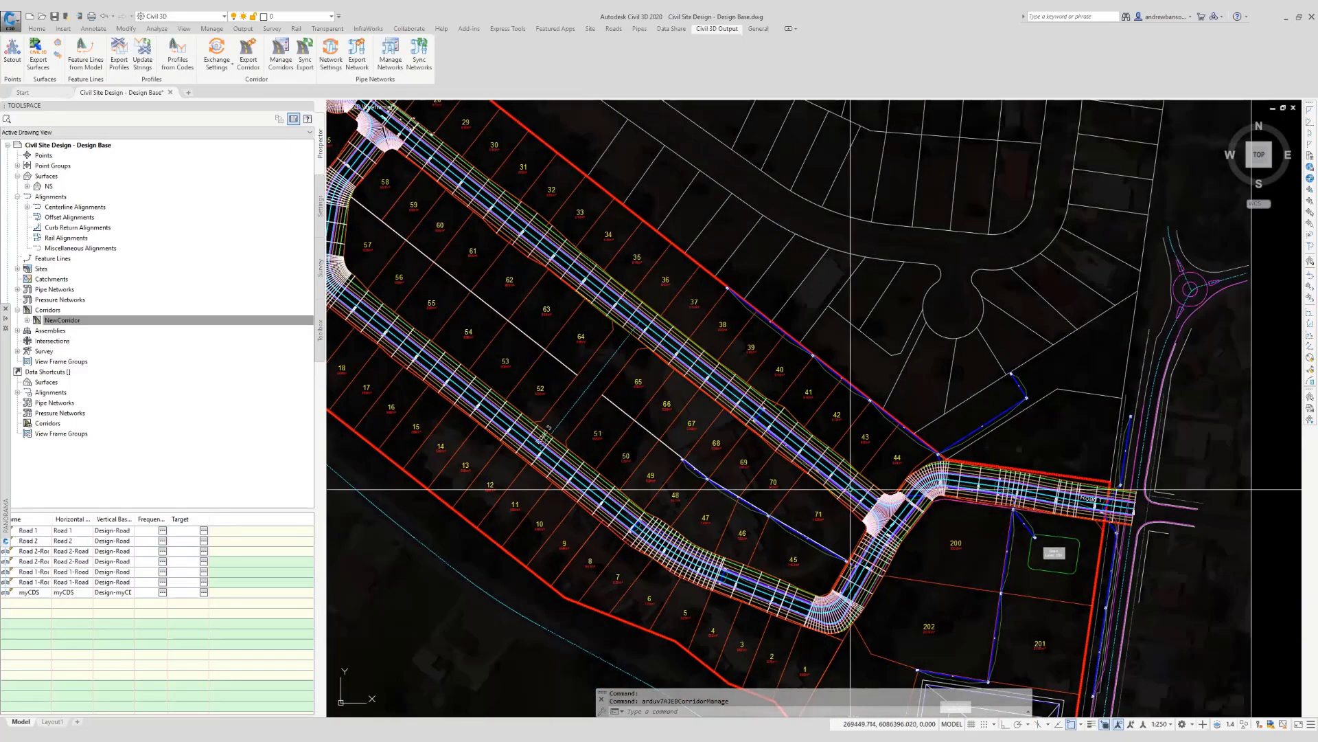
pyautogui.scroll(5, 609, 296)
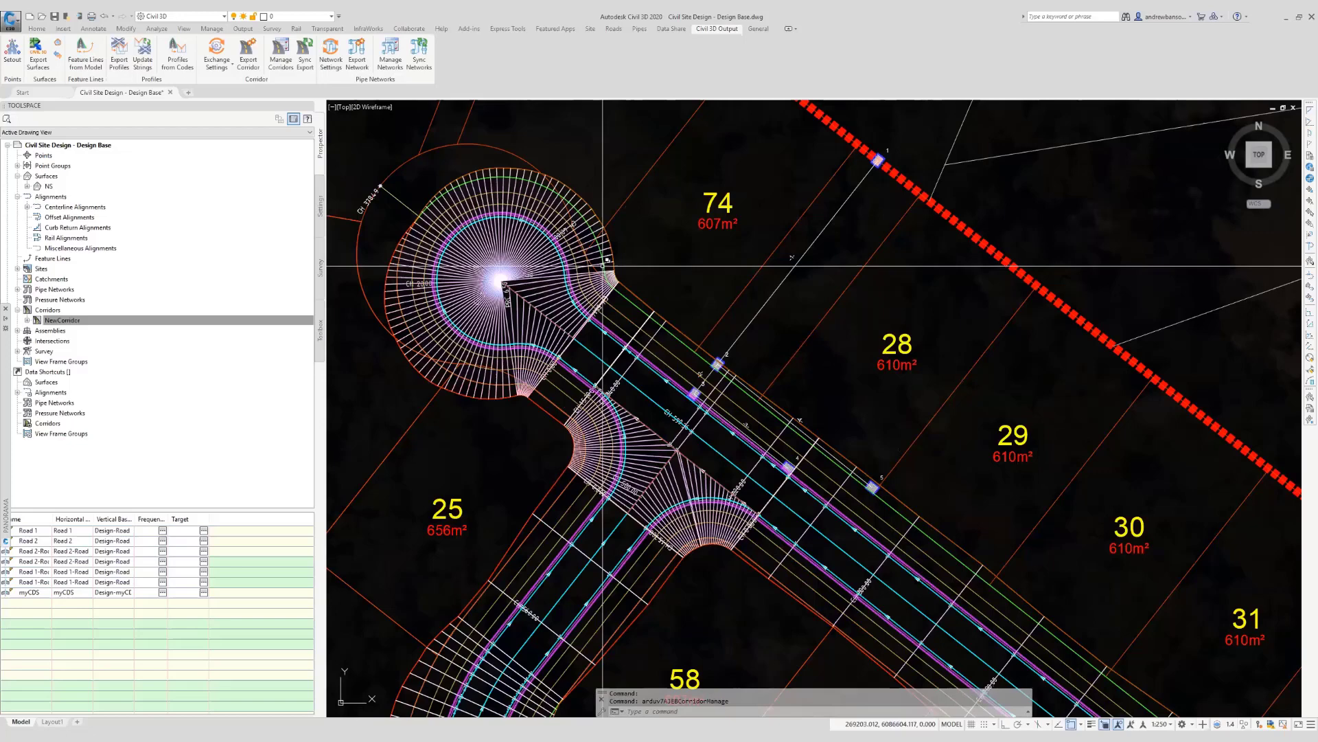
pyautogui.click(562, 305)
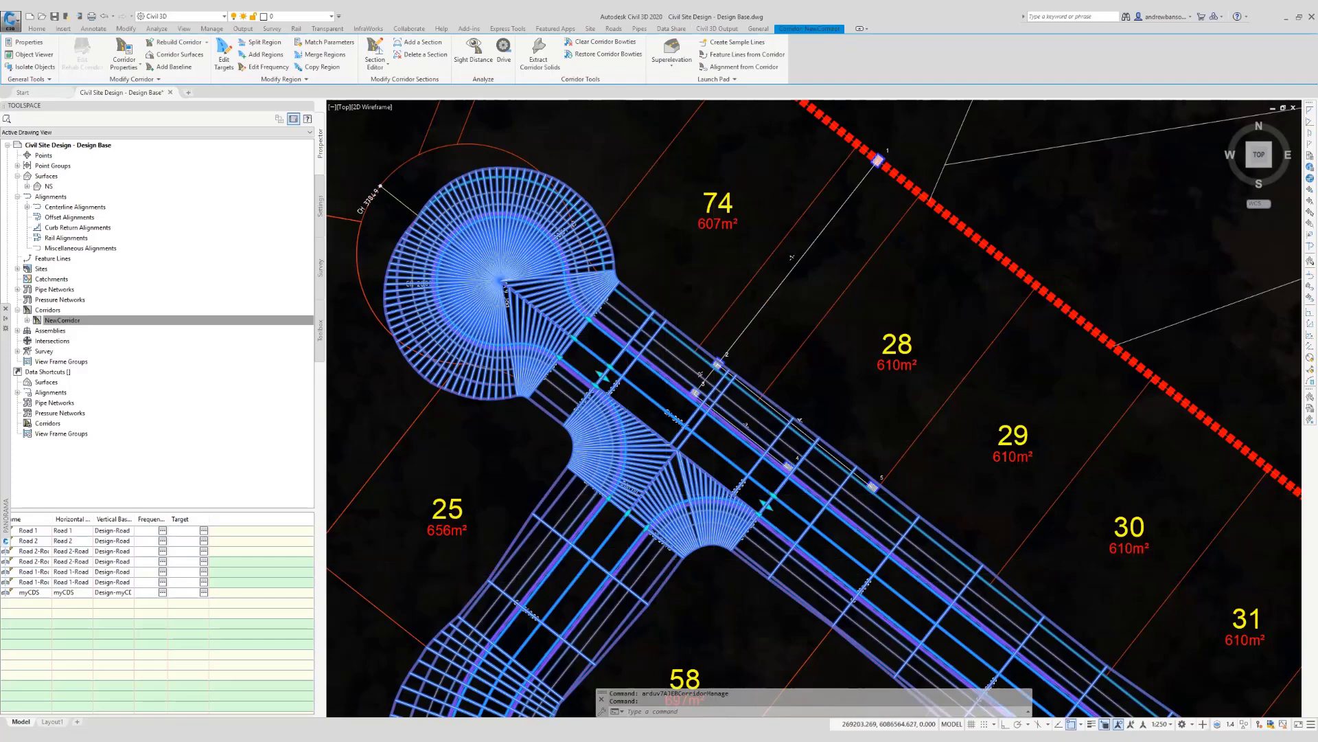
pyautogui.scroll(3, 605, 581)
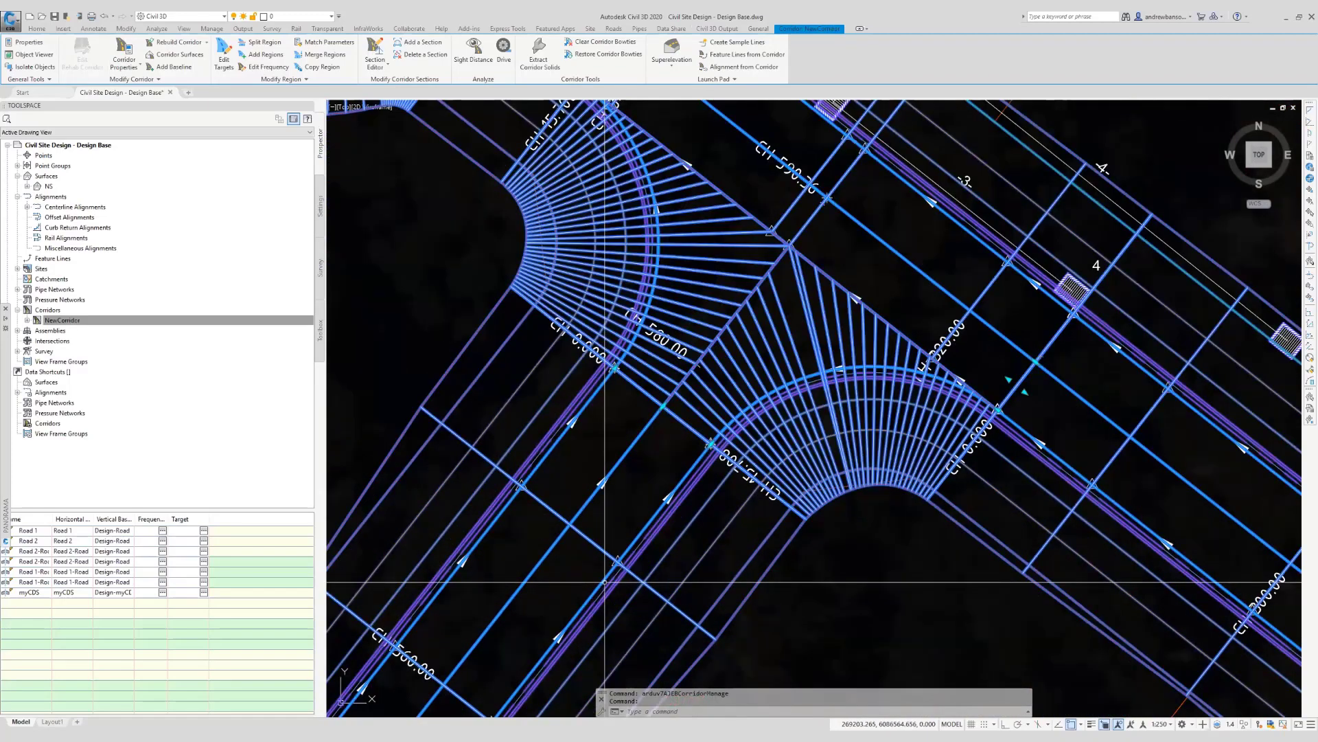
pyautogui.scroll(-8, 623, 524)
pyautogui.moveTo(624, 523); pyautogui.dragTo(452, 268, button='middle')
pyautogui.moveTo(818, 567); pyautogui.dragTo(782, 424, button='middle')
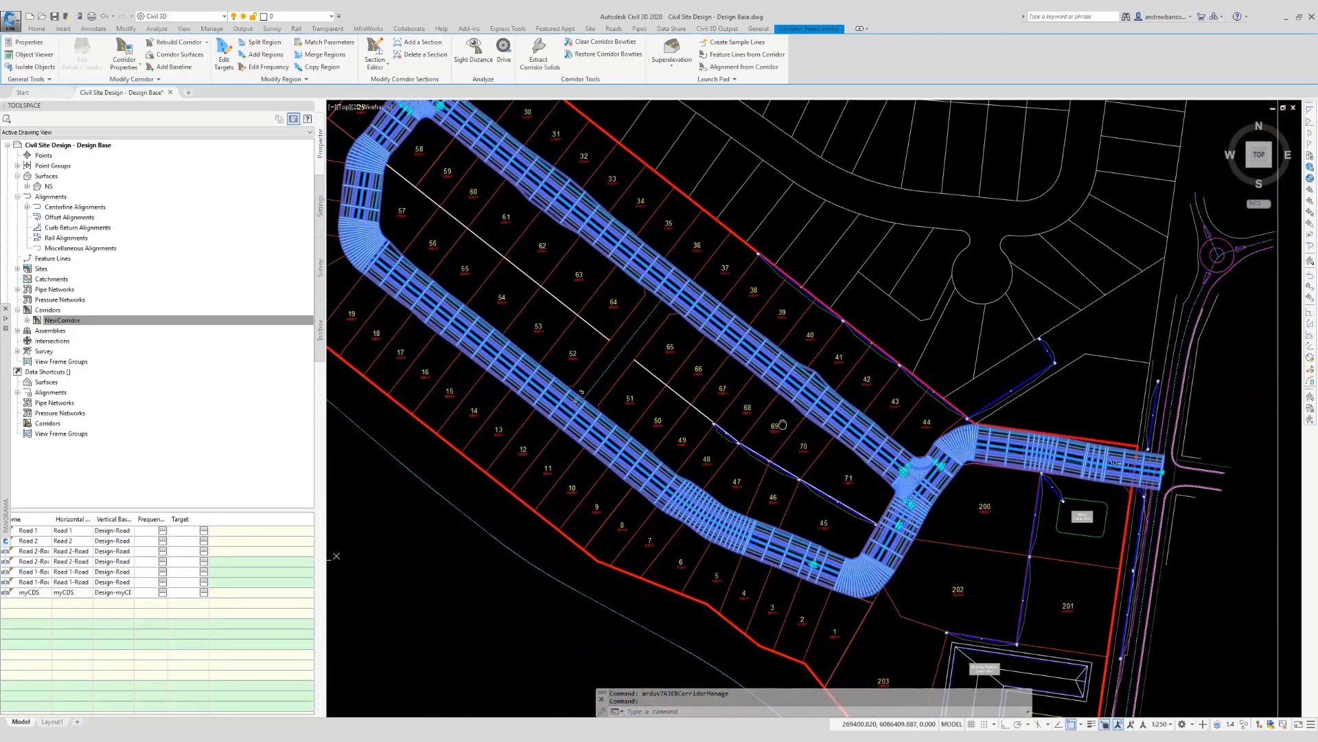
pyautogui.press('Escape')
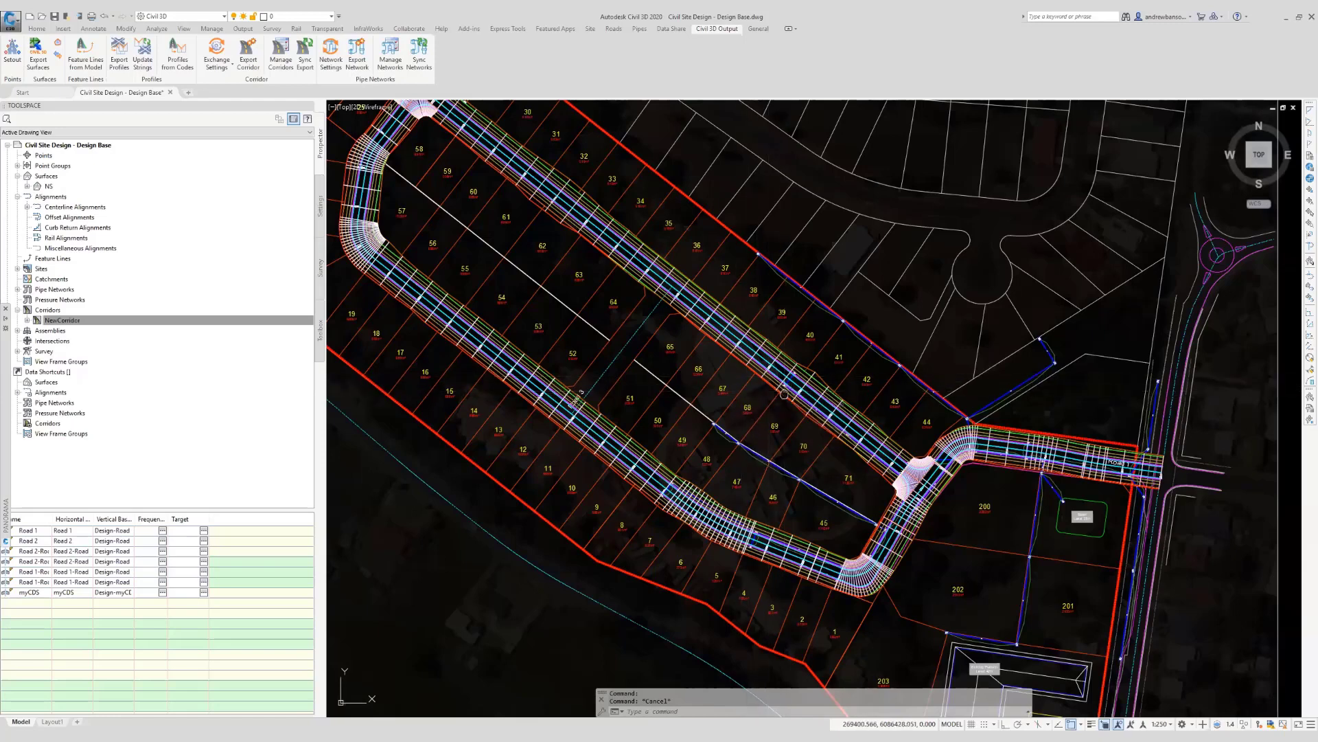
# Review the Extract Corridor Solids codes for all regions of NewCorridor and cancel without extracting.
pyautogui.moveTo(784, 393); pyautogui.dragTo(787, 419, button='middle')
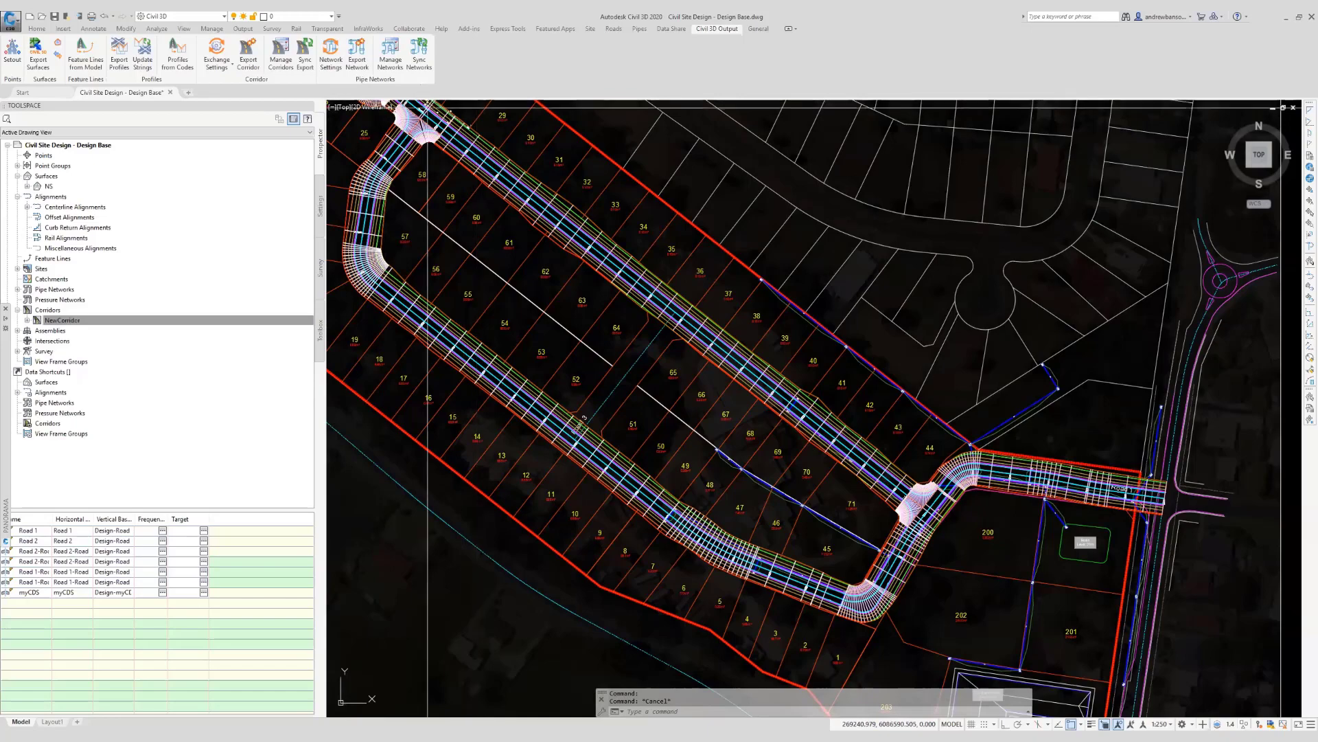
pyautogui.moveTo(662, 374); pyautogui.dragTo(677, 402, button='middle')
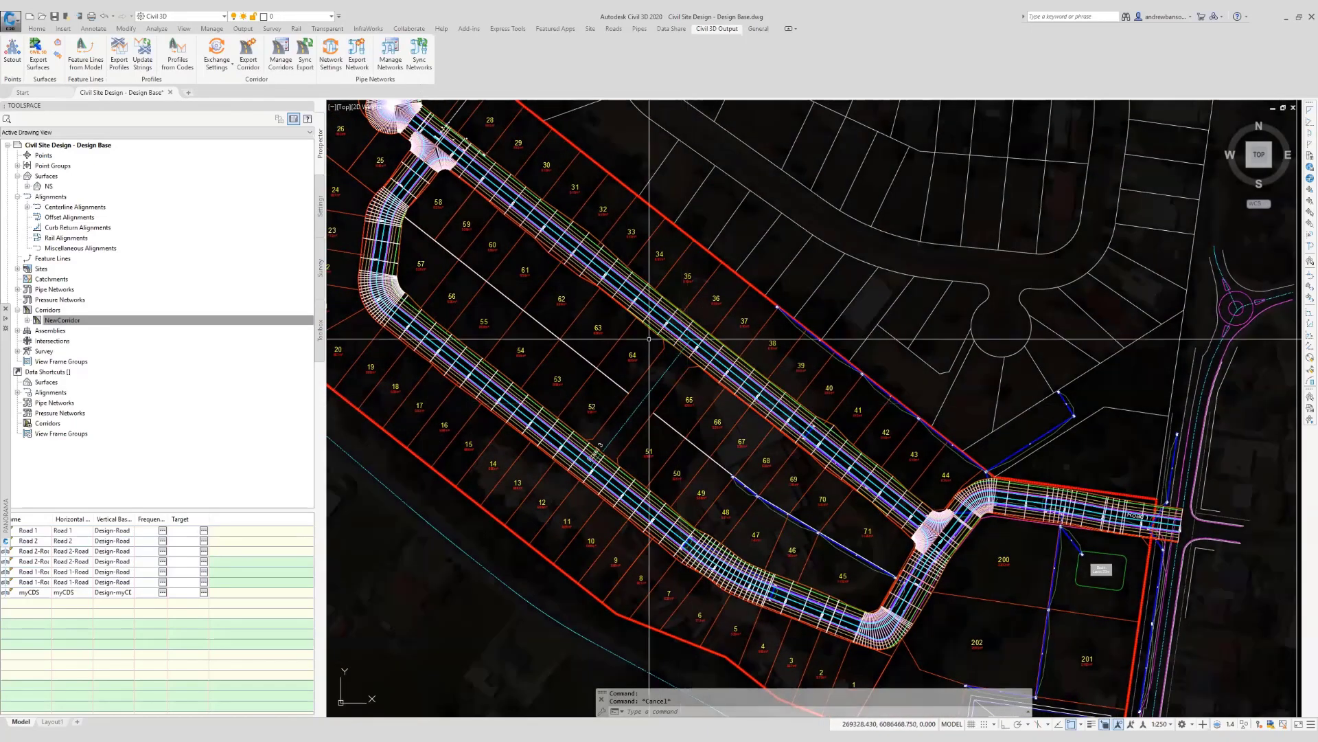
pyautogui.scroll(2, 701, 371)
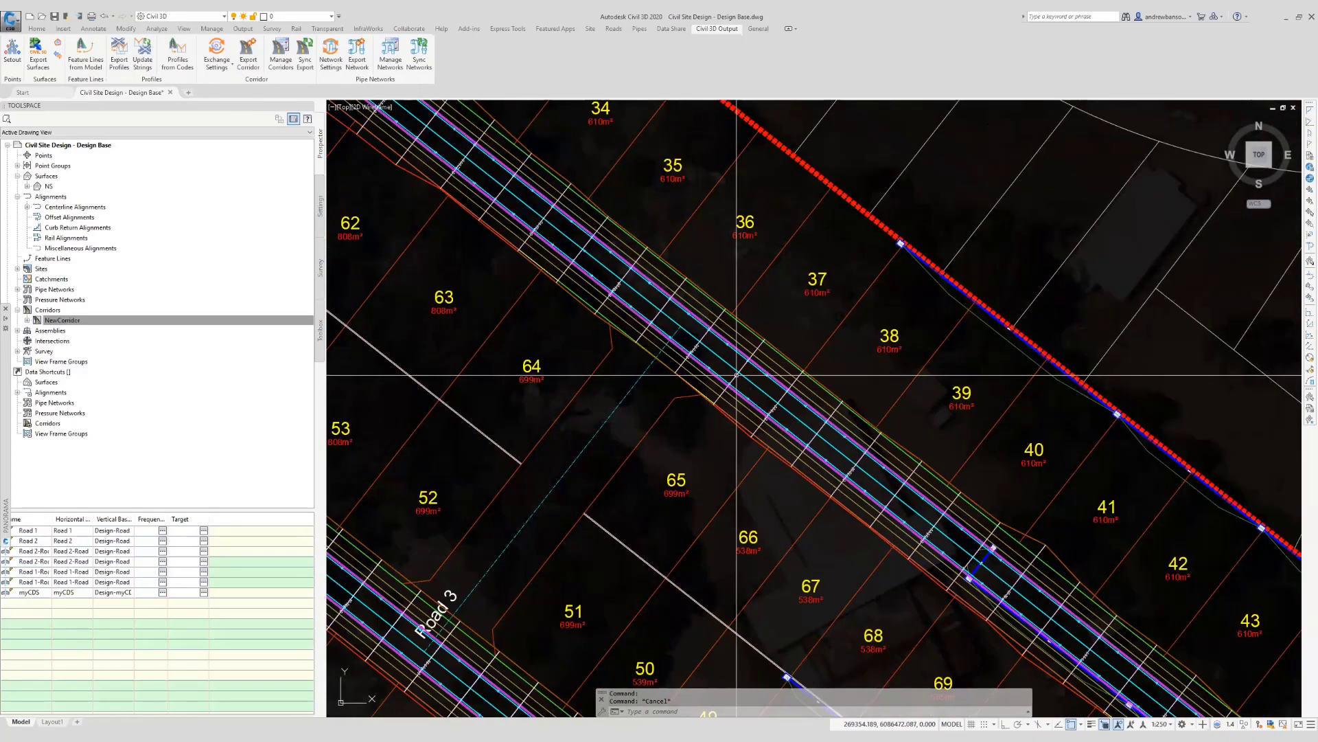
pyautogui.click(702, 371)
pyautogui.scroll(-3, 649, 364)
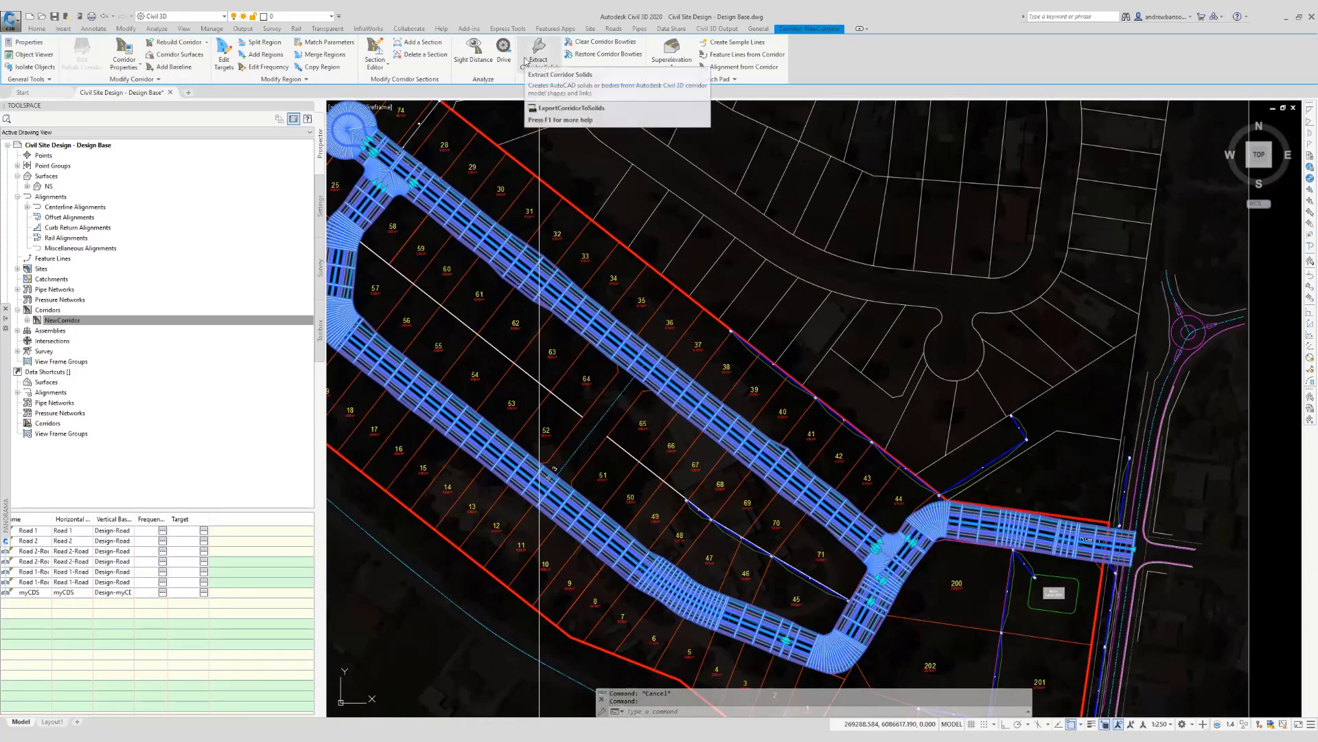
pyautogui.moveTo(637, 283); pyautogui.dragTo(686, 273, button='middle')
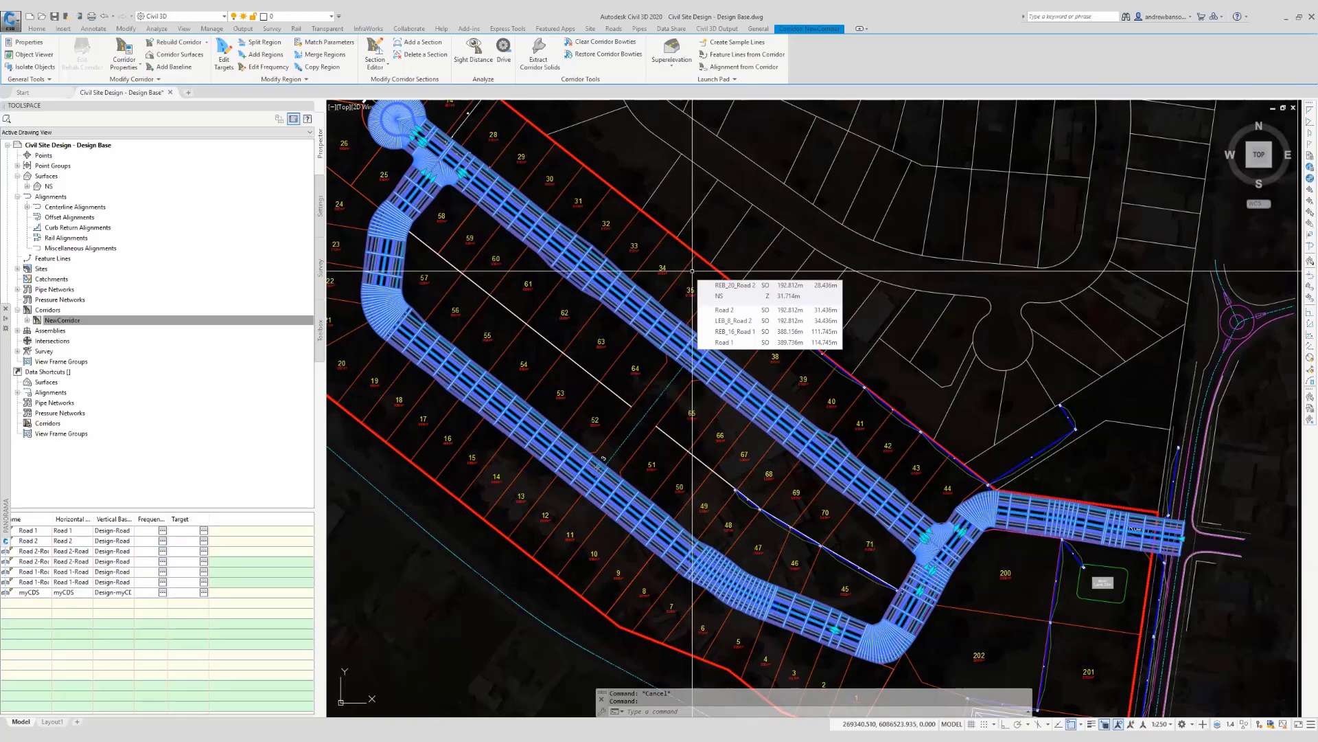
pyautogui.click(537, 65)
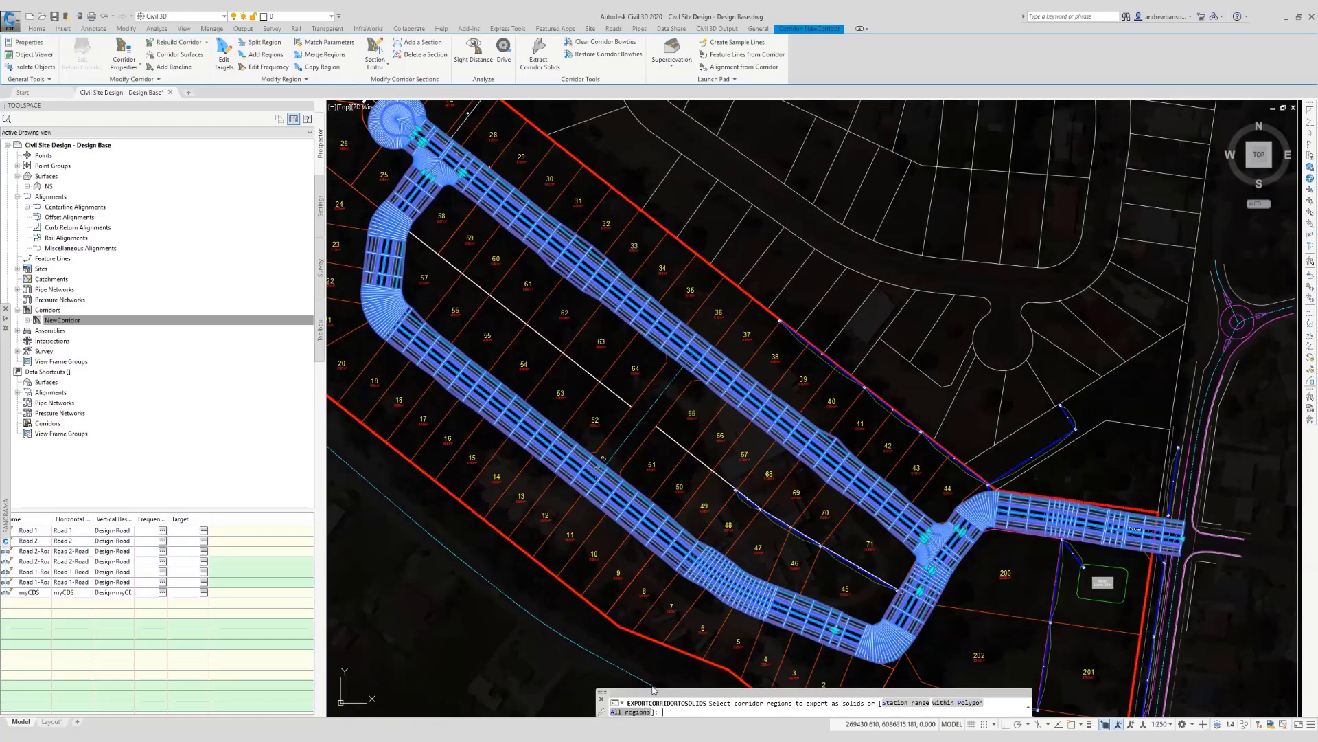
pyautogui.write('A')
pyautogui.press('Return')
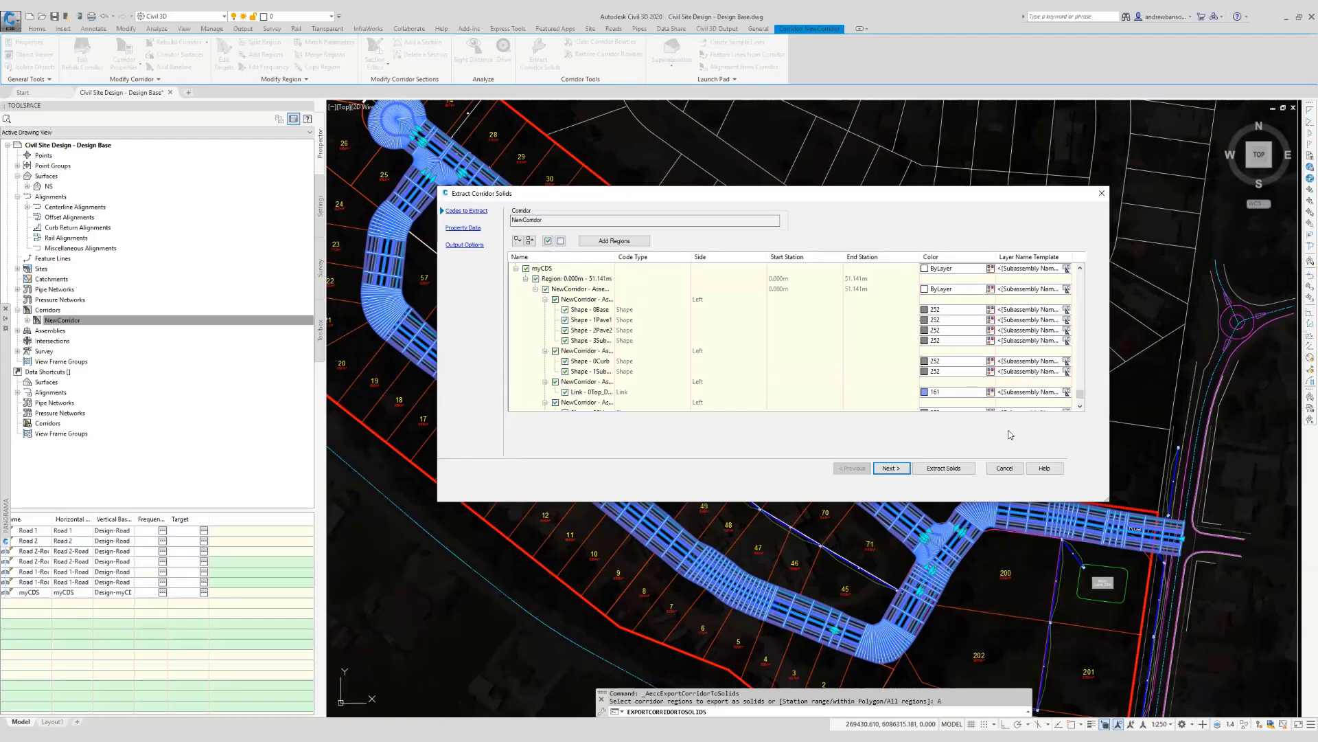
pyautogui.click(1005, 468)
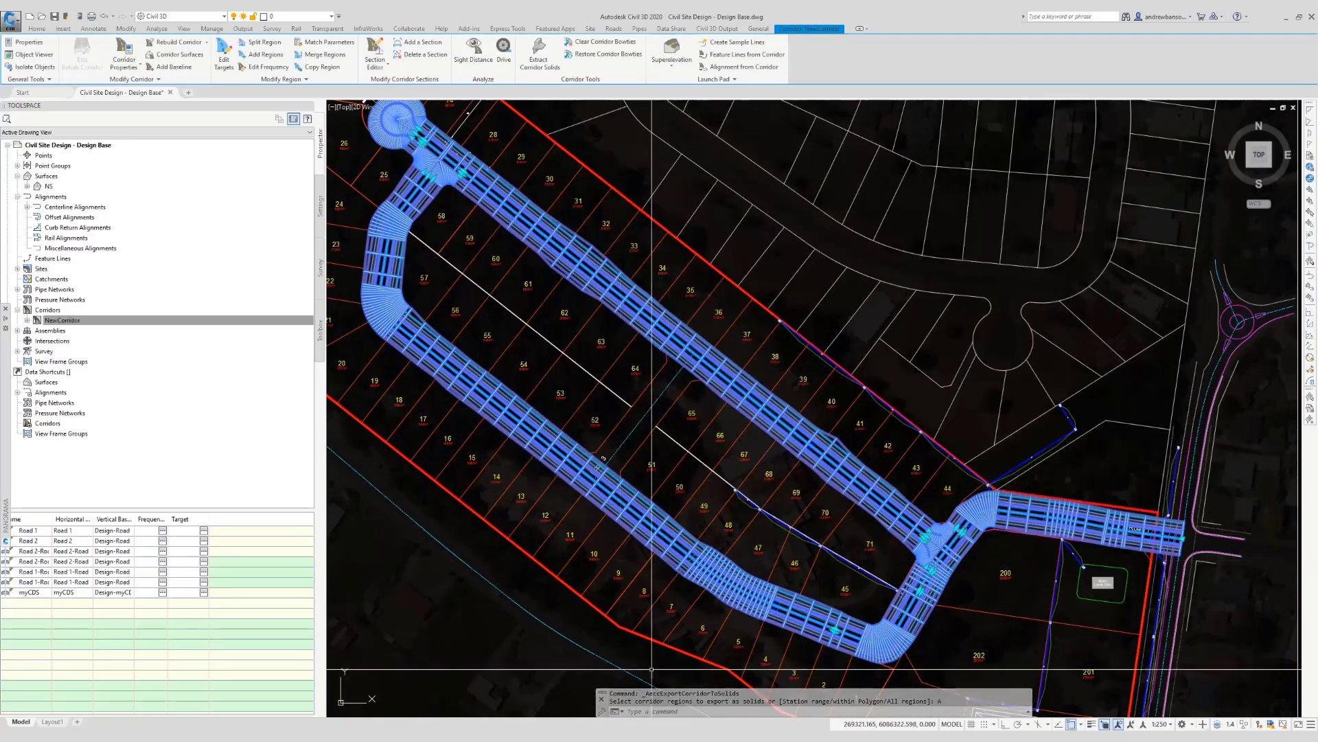
# Run IFCEXPORT, review the project name and save path of the IFC file, and cancel the export.
pyautogui.click(658, 712)
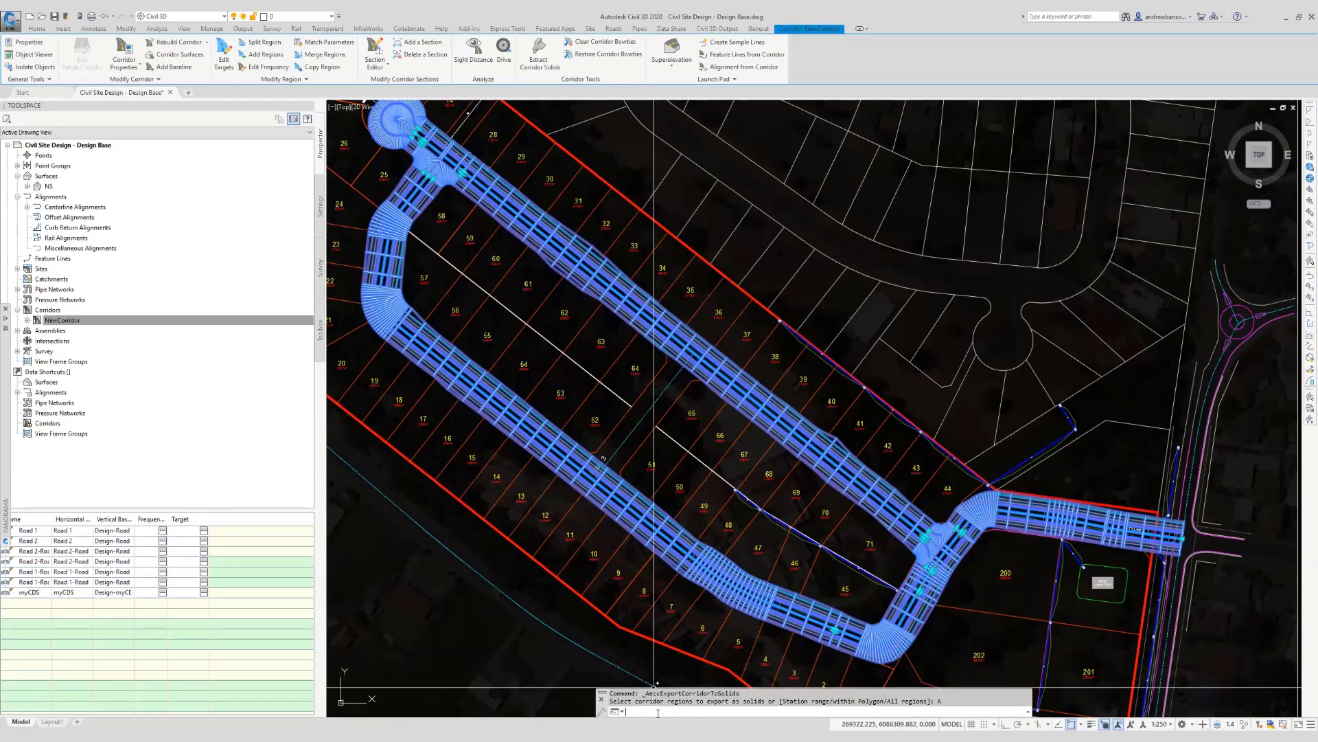
pyautogui.write('IFCEXPORT')
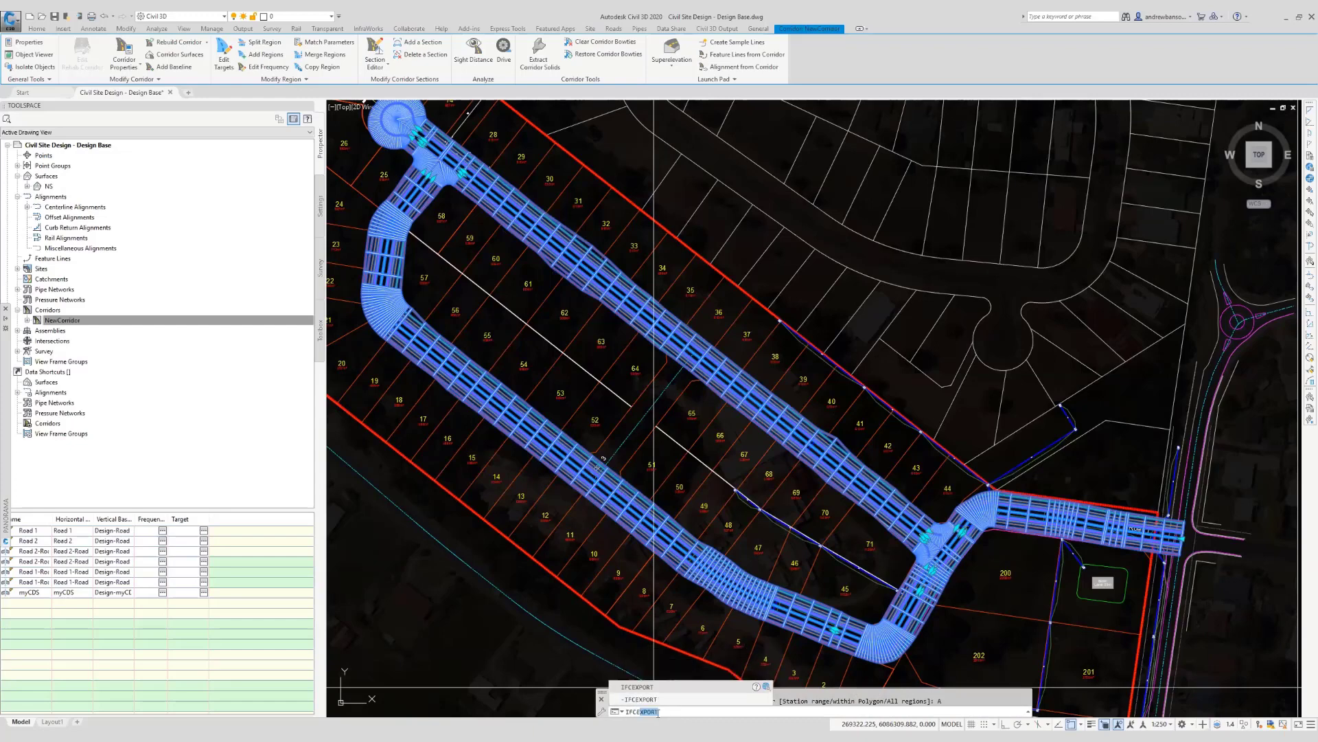
pyautogui.press('Return')
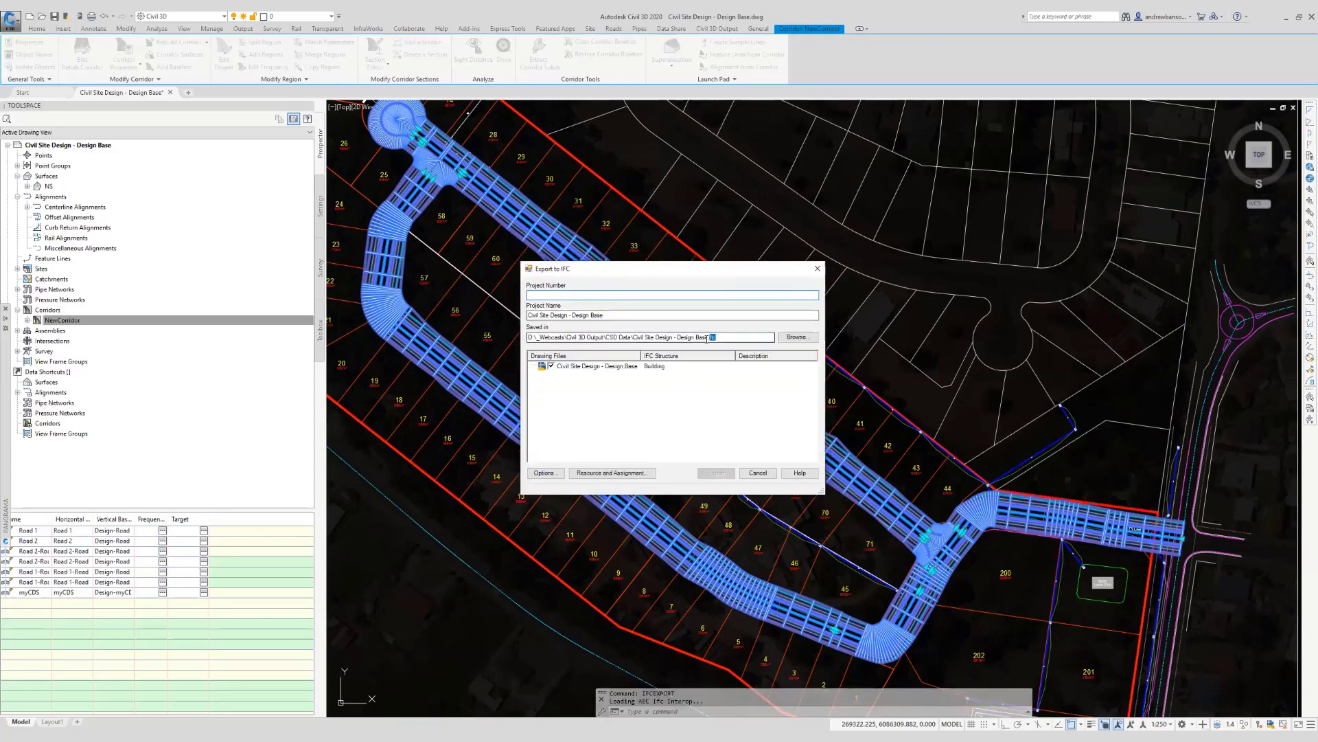
pyautogui.moveTo(707, 339); pyautogui.dragTo(706, 335)
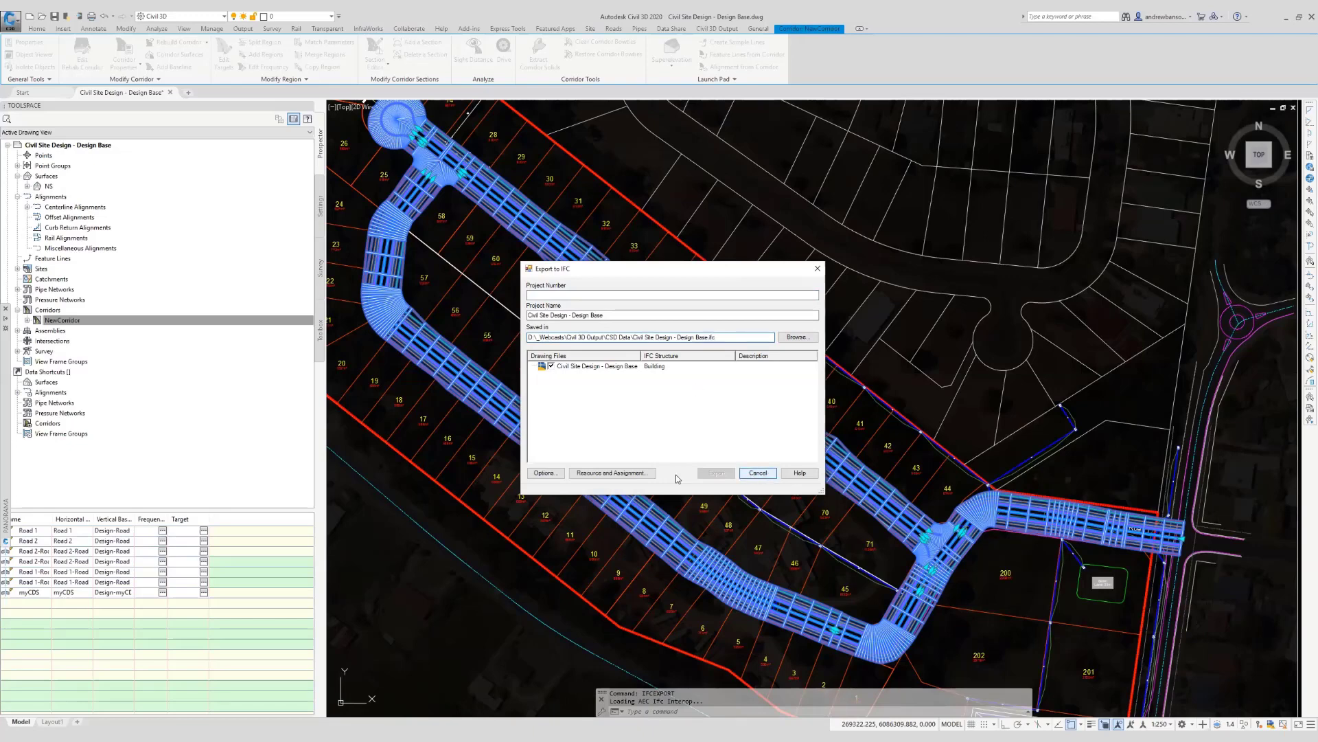
pyautogui.click(758, 472)
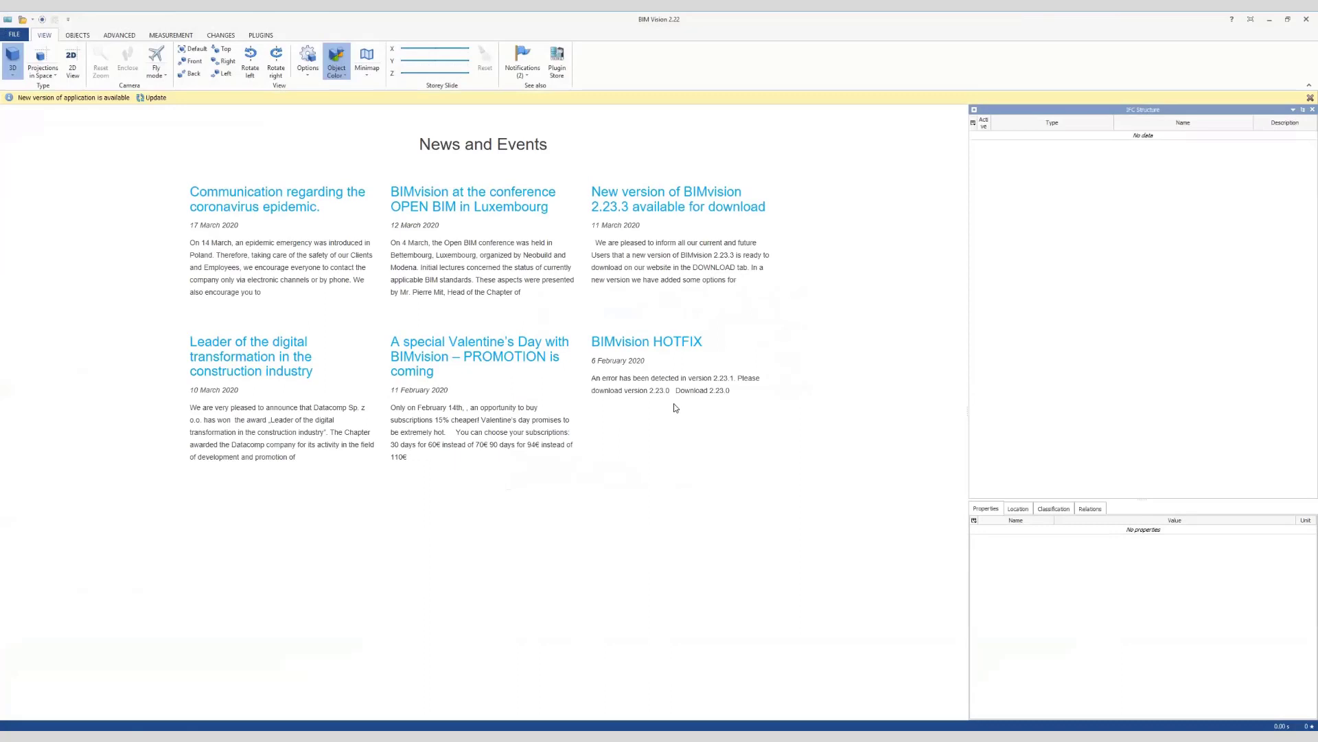
# Open the recently used 3d Solids.ifc model in BIM Vision.
pyautogui.click(15, 35)
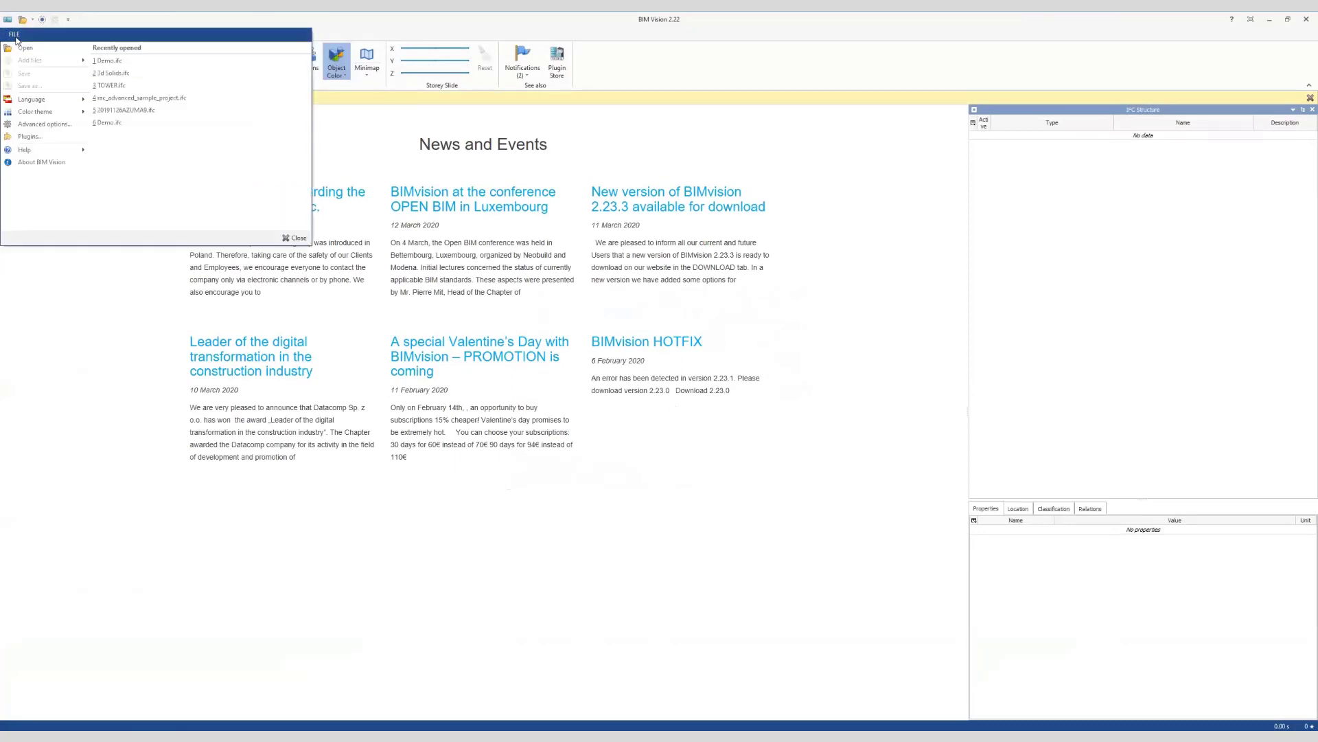
pyautogui.click(112, 73)
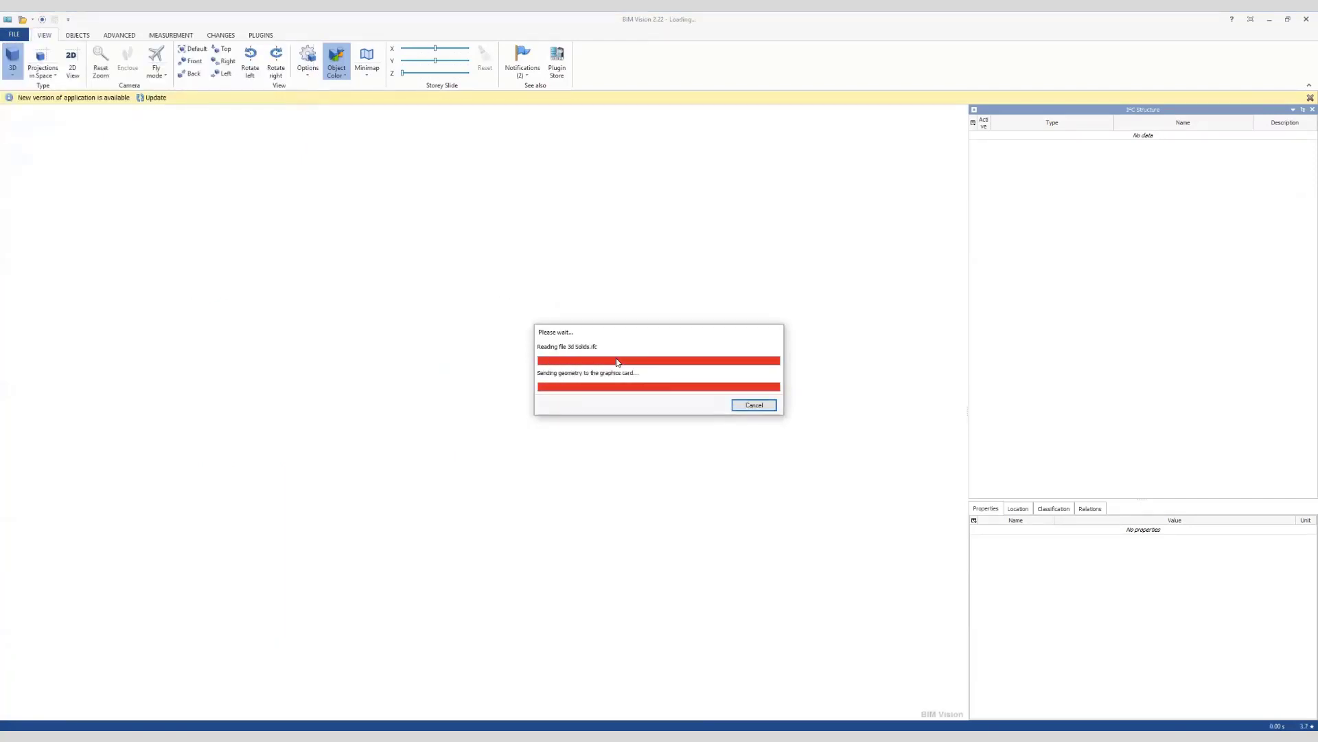
pyautogui.moveTo(453, 501); pyautogui.dragTo(506, 480)
pyautogui.moveTo(346, 494); pyautogui.dragTo(461, 571)
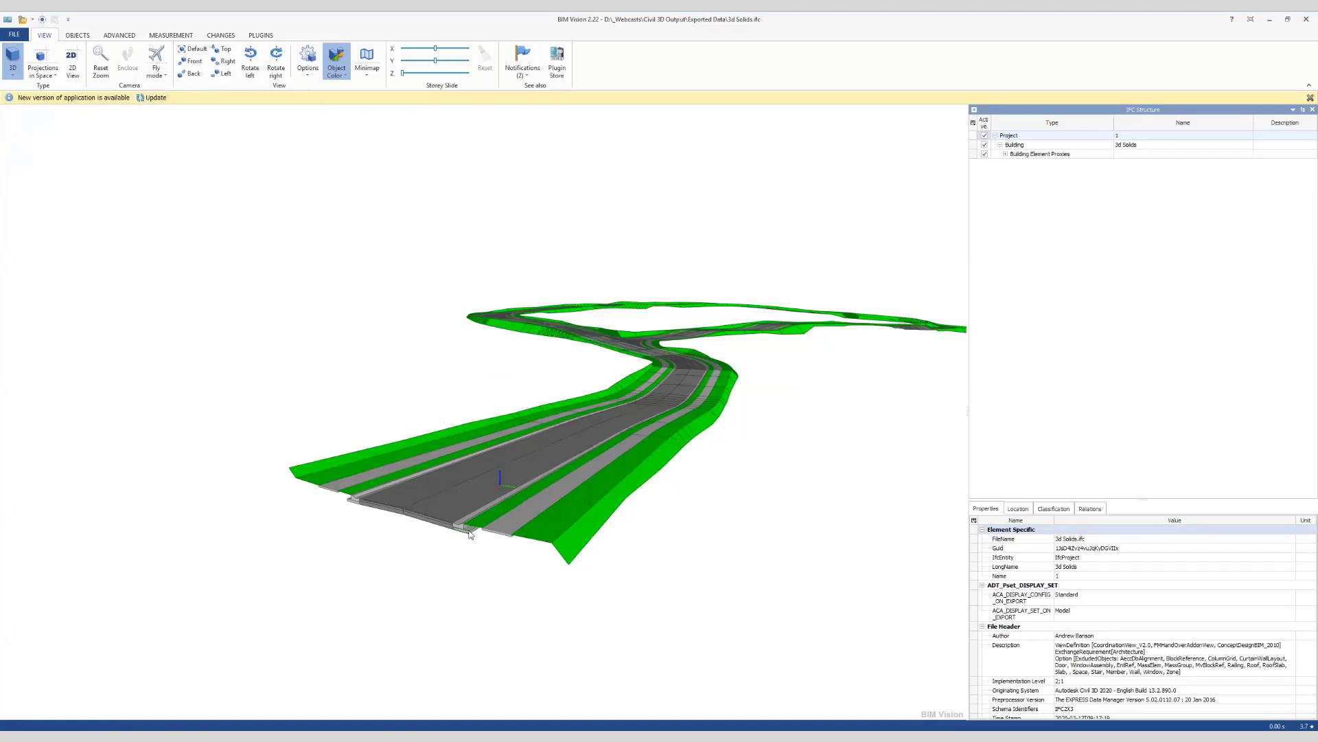
# Inspect the corridor properties of the concrete kerb solid at the start of Road 1 and clear the selection.
pyautogui.scroll(3, 485, 564)
pyautogui.moveTo(550, 577); pyautogui.dragTo(450, 537)
pyautogui.scroll(3, 461, 532)
pyautogui.click(423, 485)
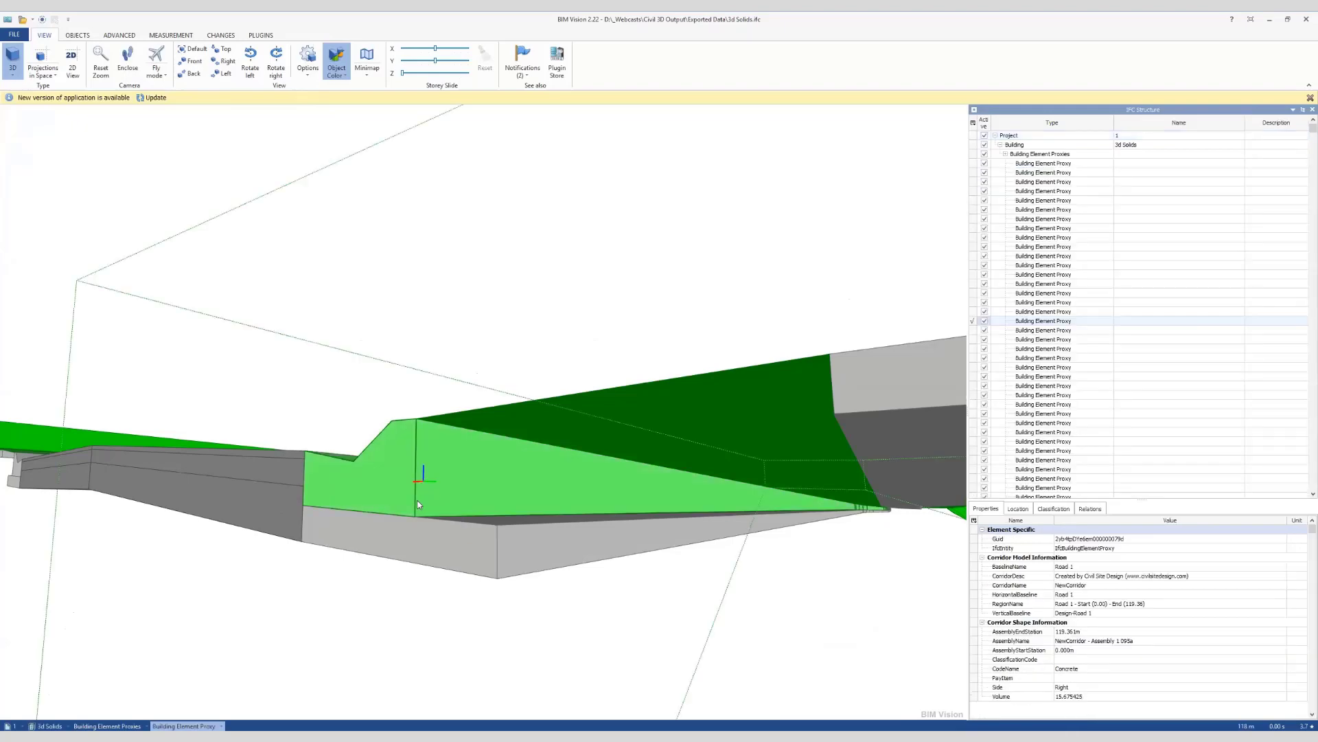
pyautogui.scroll(-5, 429, 530)
pyautogui.click(480, 594)
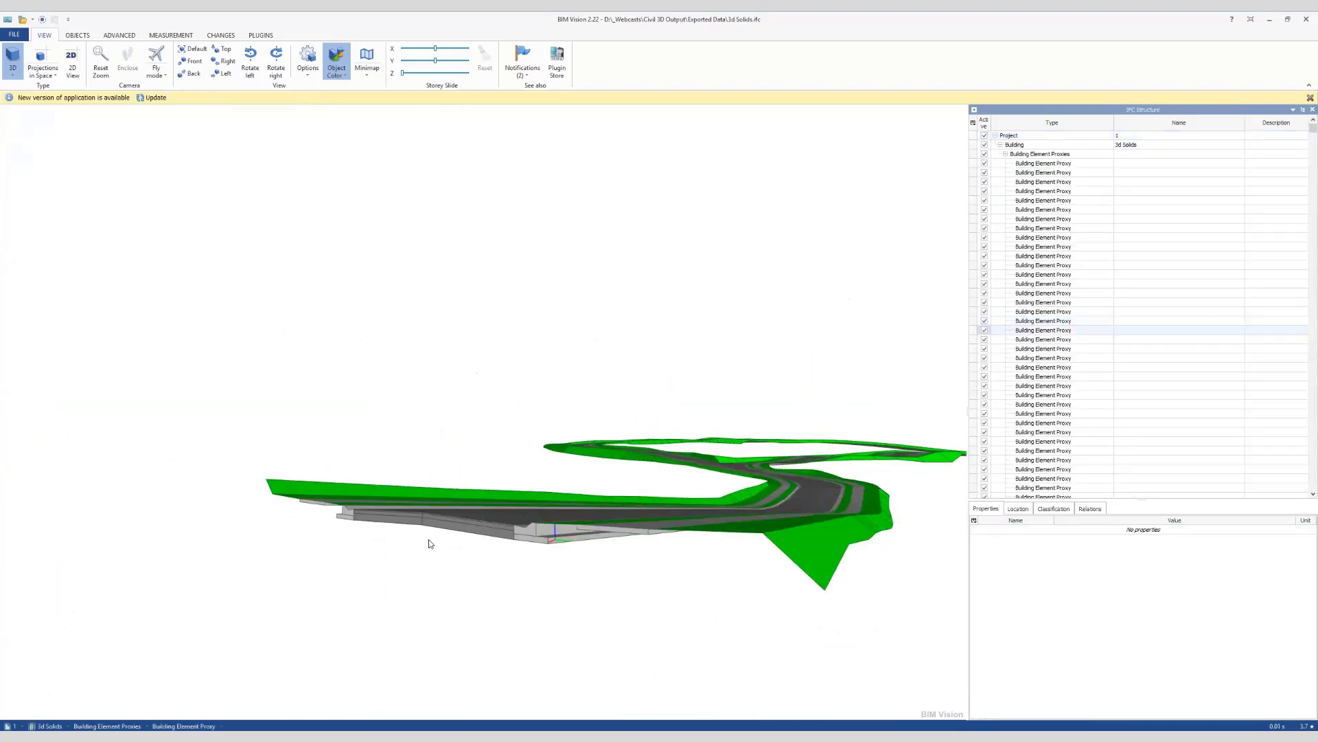
# Inspect the code name and volume properties of the right-side asphalt pavement solid on Road 1, and clear the selection.
pyautogui.moveTo(426, 539); pyautogui.dragTo(570, 603)
pyautogui.click(494, 528)
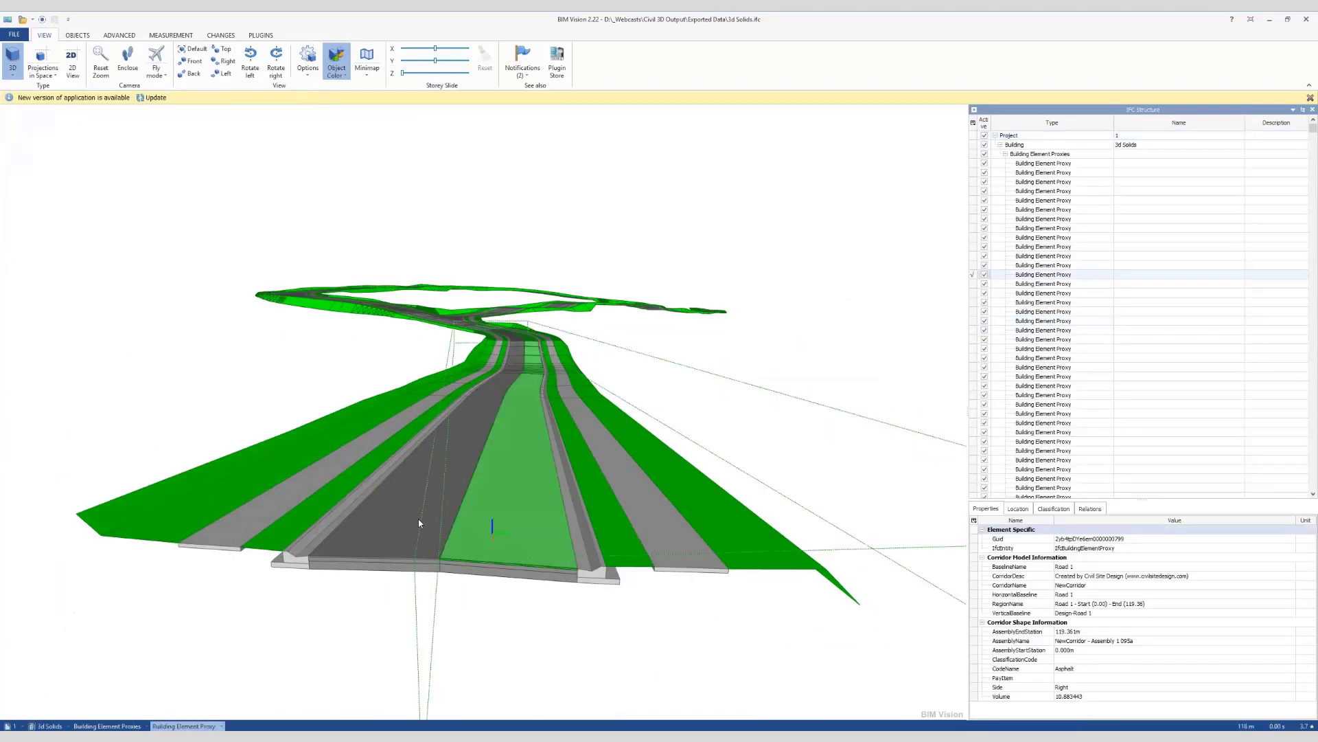
pyautogui.click(403, 517)
pyautogui.click(477, 514)
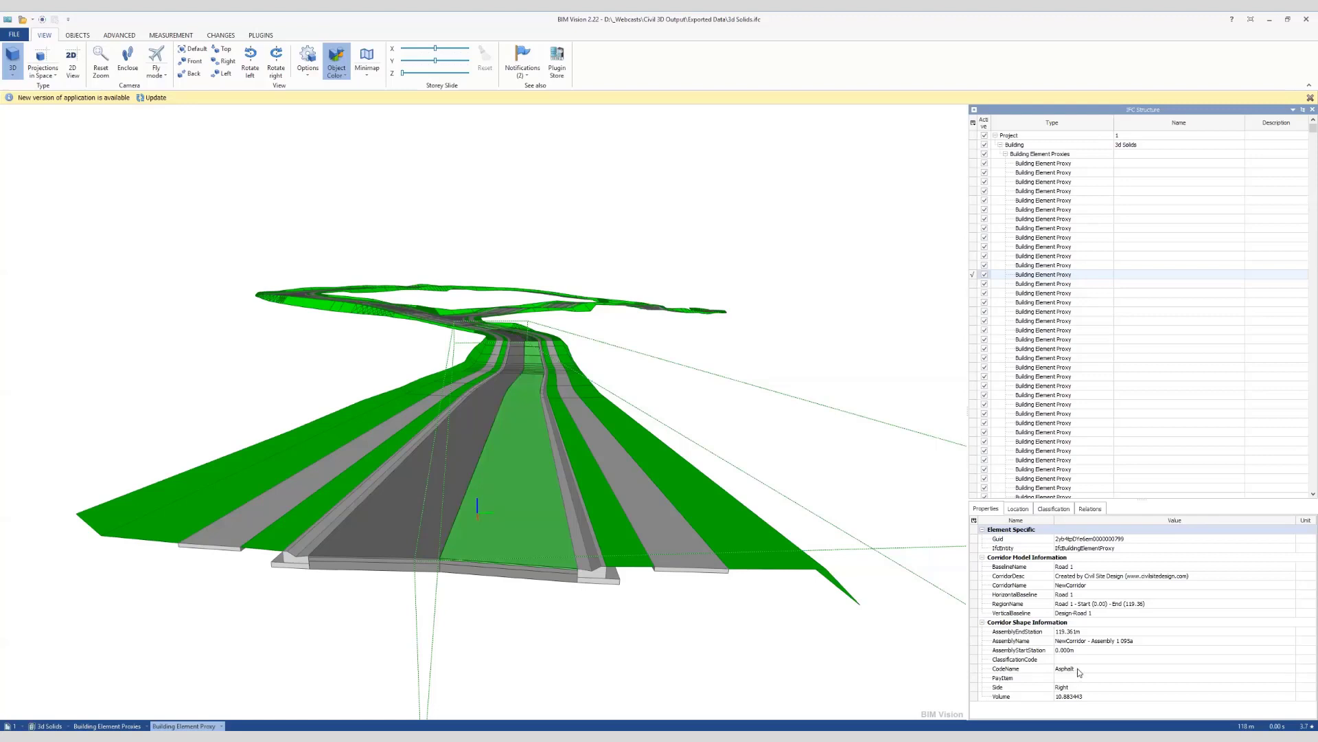
pyautogui.click(258, 593)
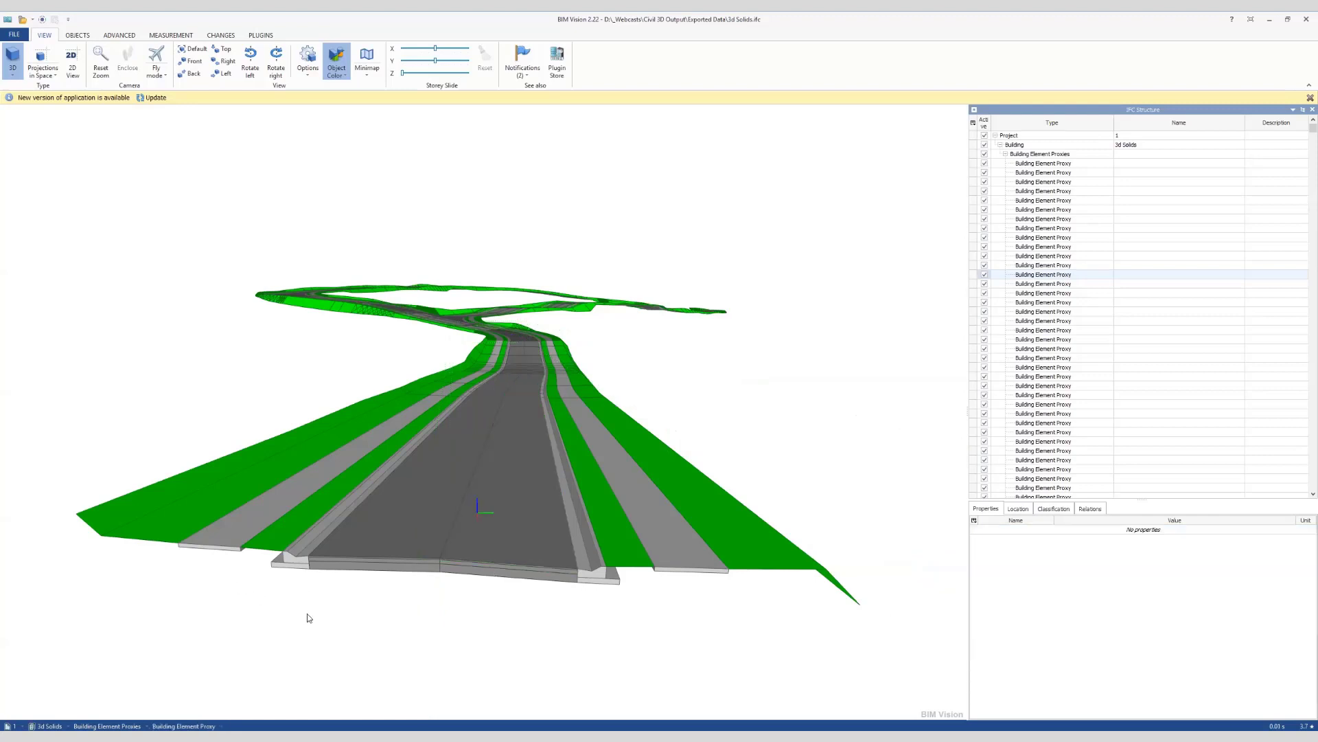
# Examine the kerb, pavement and footpath solids at the open end of the road model.
pyautogui.moveTo(306, 613); pyautogui.dragTo(295, 609)
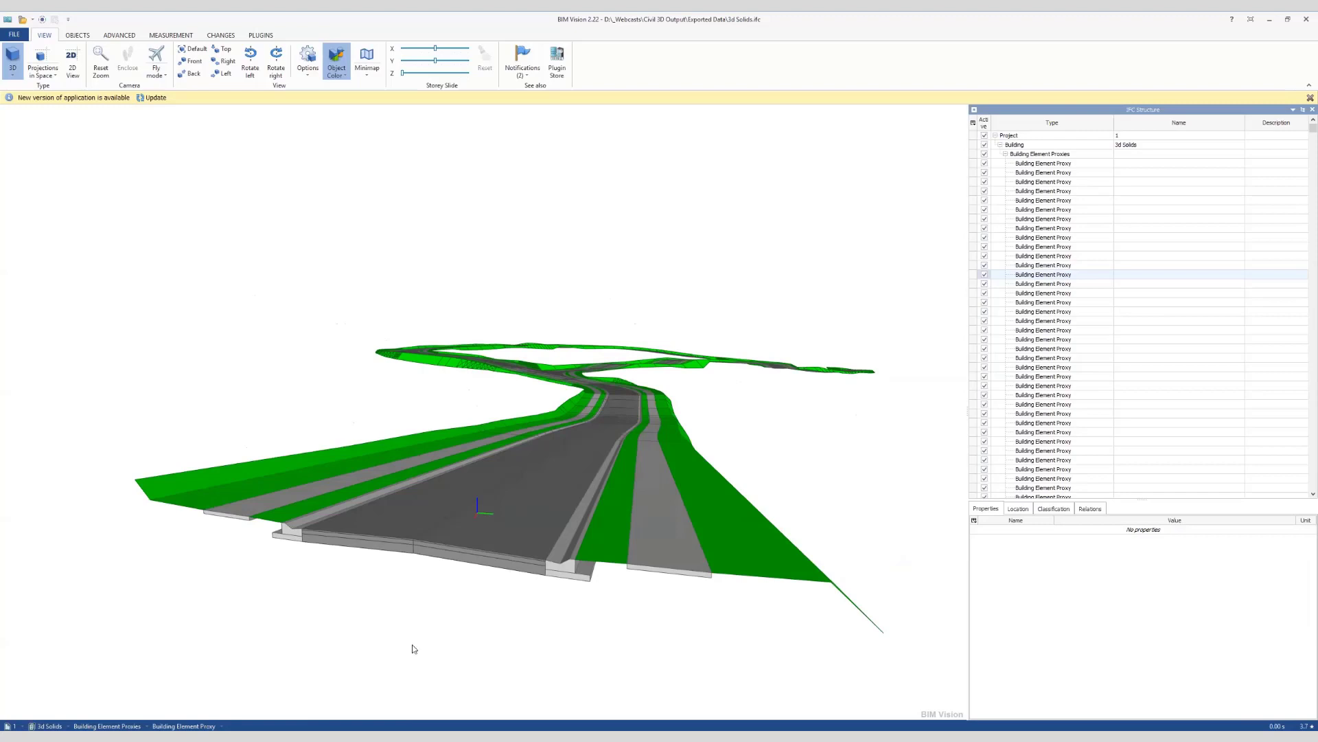
pyautogui.moveTo(462, 660); pyautogui.dragTo(461, 653)
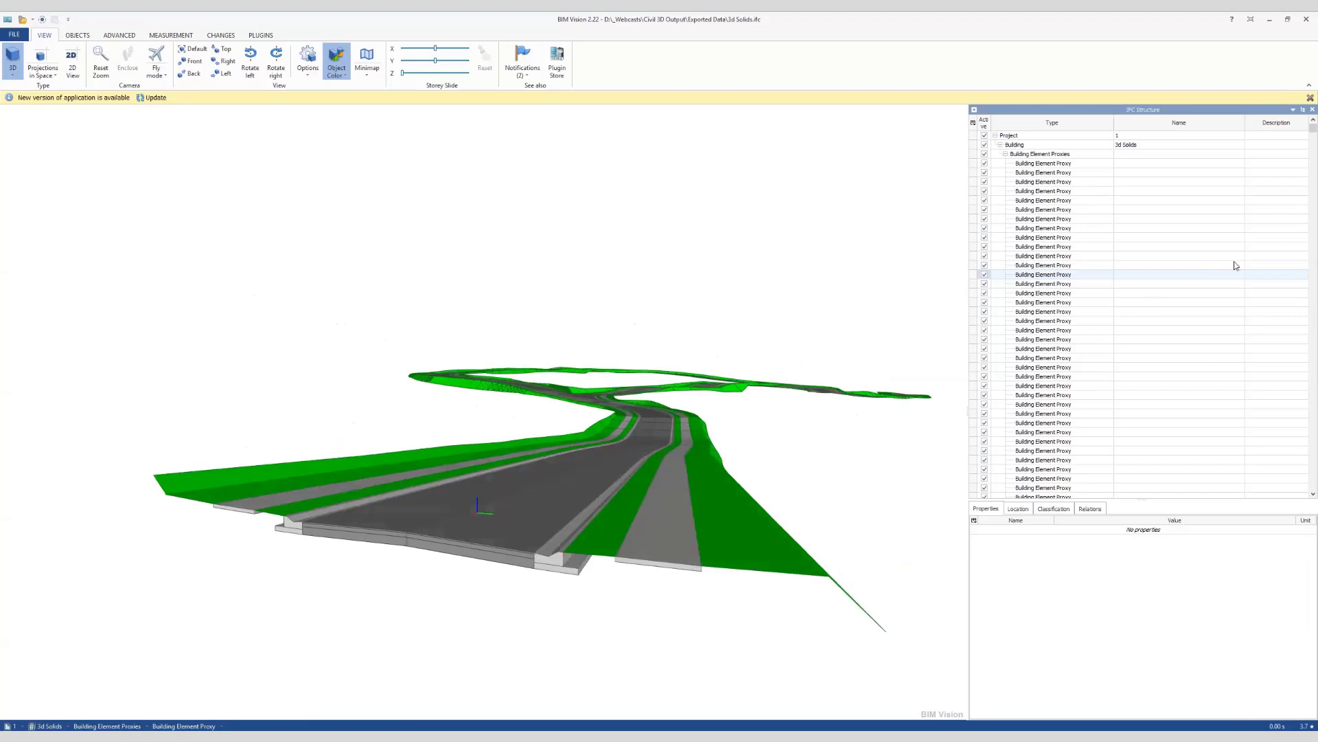
pyautogui.scroll(3, 715, 539)
pyautogui.moveTo(539, 583); pyautogui.dragTo(583, 558)
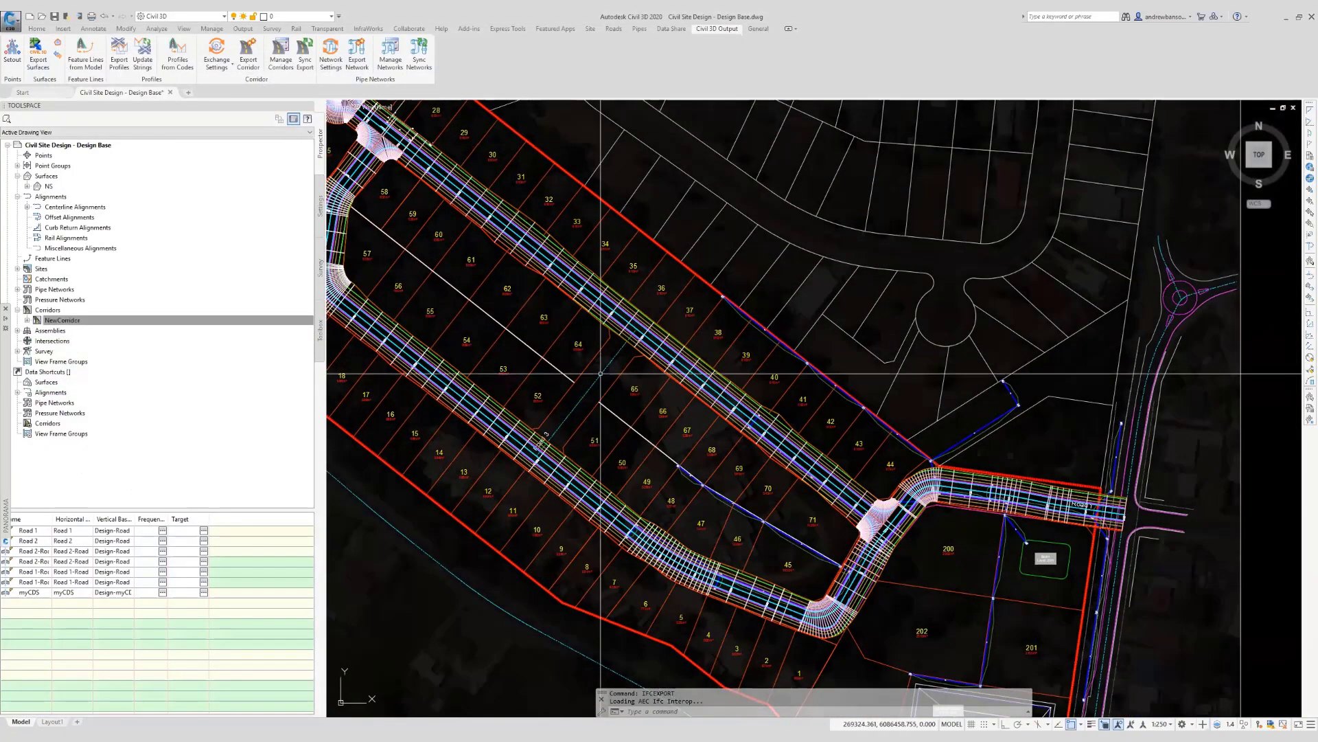
# Switch to Civil 3D, open the Civil Site Design Model Viewer and reposition its window over the drawing.
pyautogui.click(610, 30)
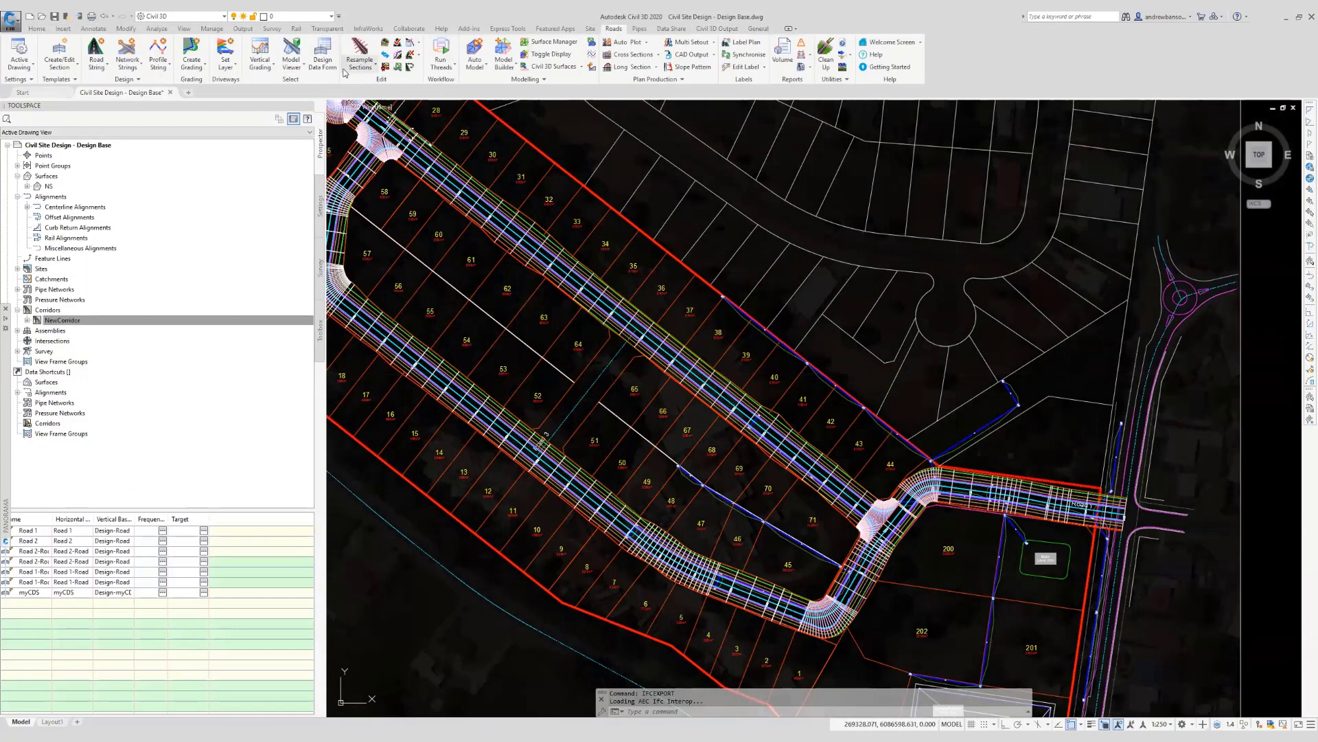
pyautogui.click(291, 66)
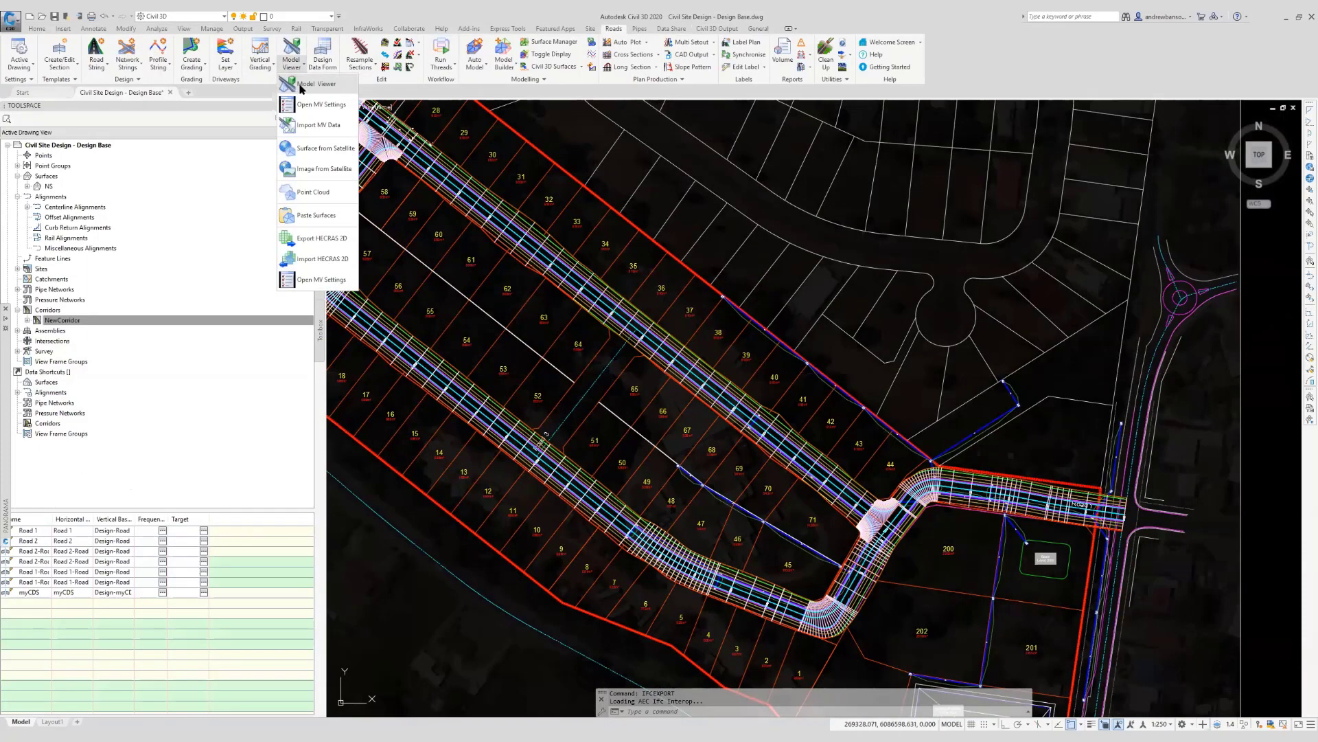
pyautogui.click(300, 84)
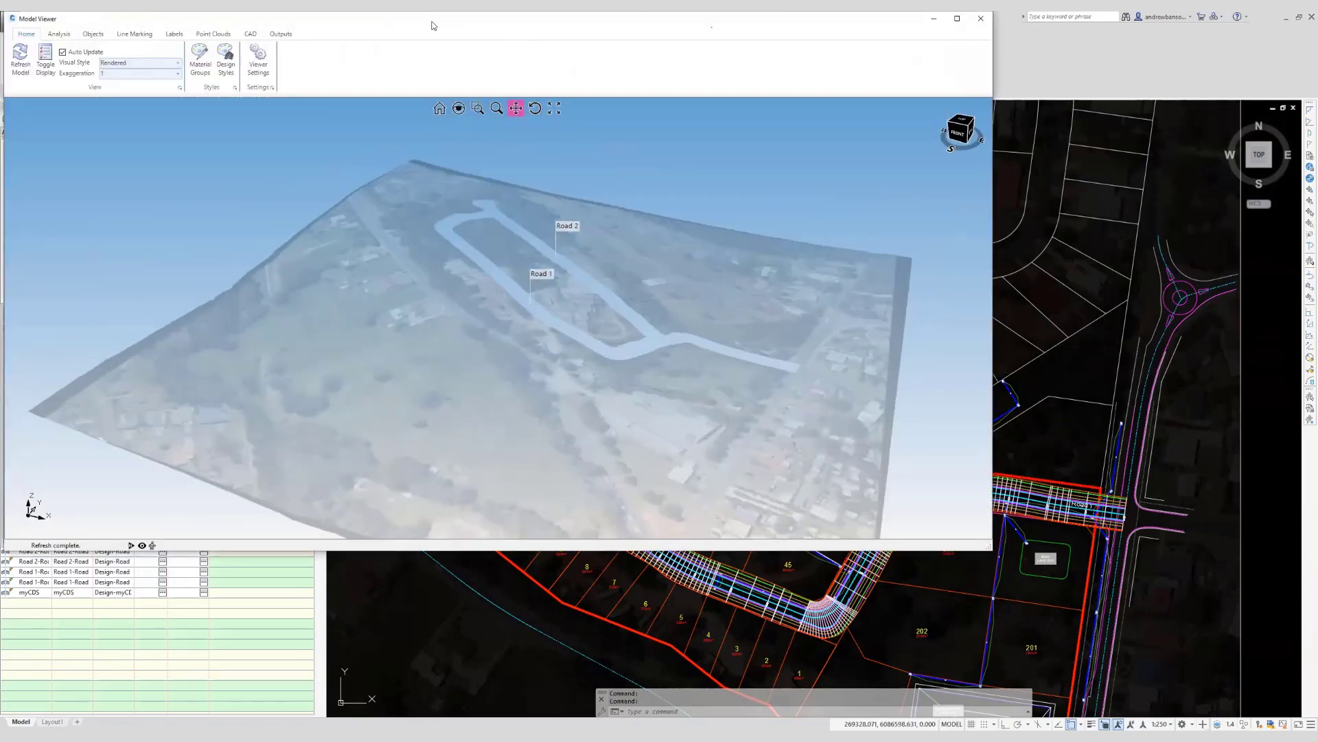
pyautogui.moveTo(433, 25); pyautogui.dragTo(607, 182)
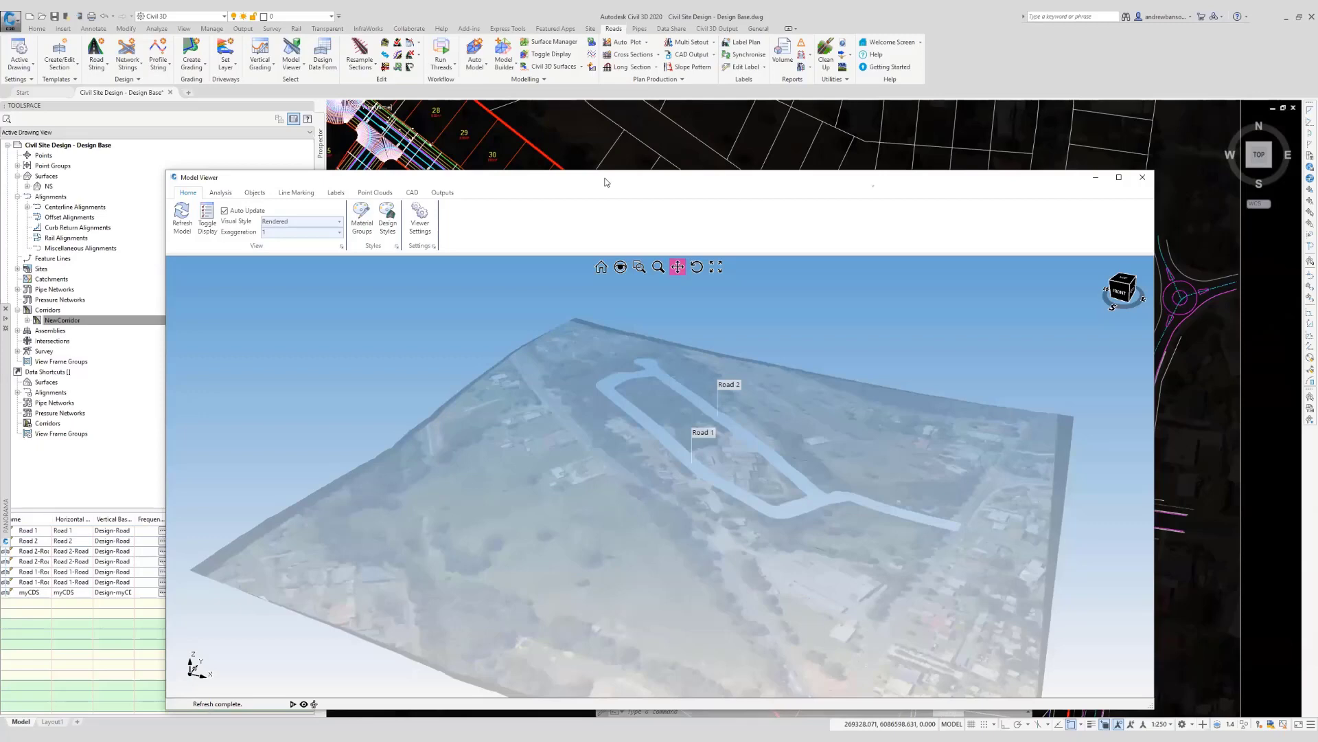
pyautogui.moveTo(643, 398); pyautogui.dragTo(711, 416, button='middle')
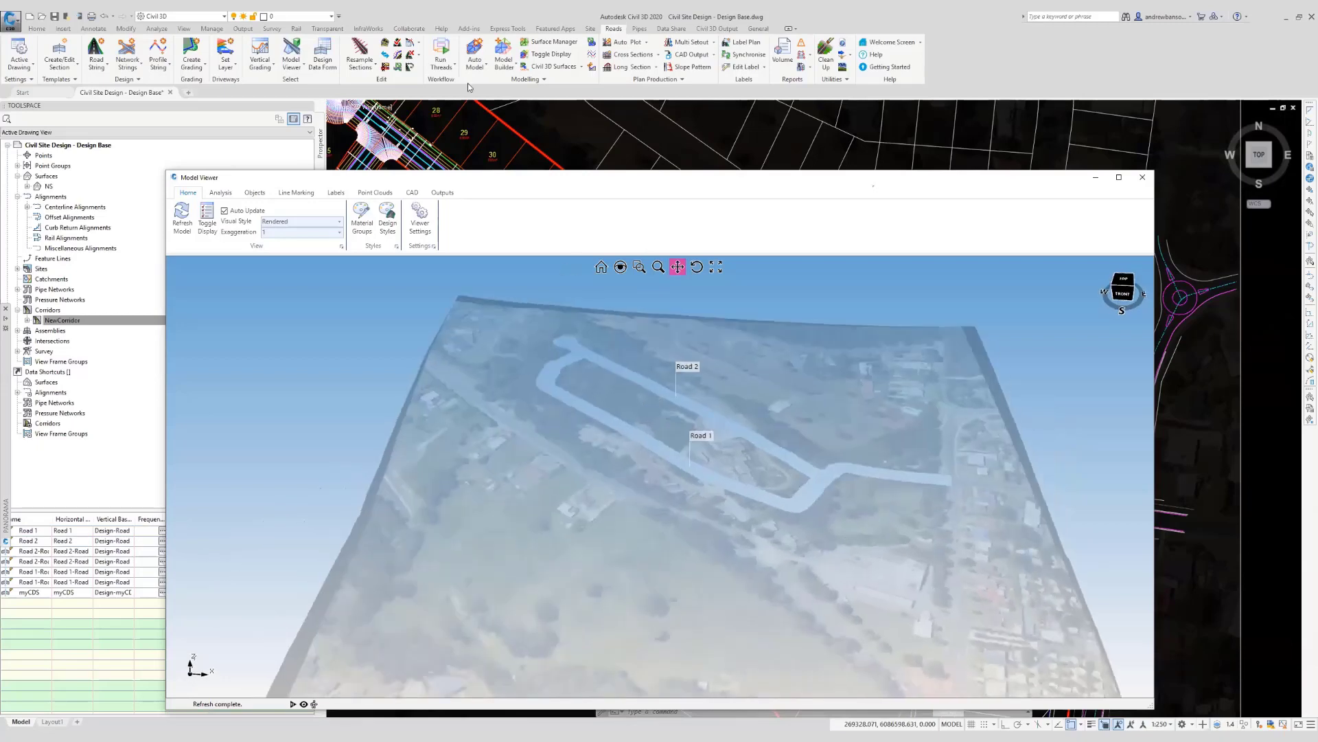
# Examine Road 1 and Road 2 on the aerial-draped terrain in the Model Viewer and shift the viewer window slightly.
pyautogui.click(590, 28)
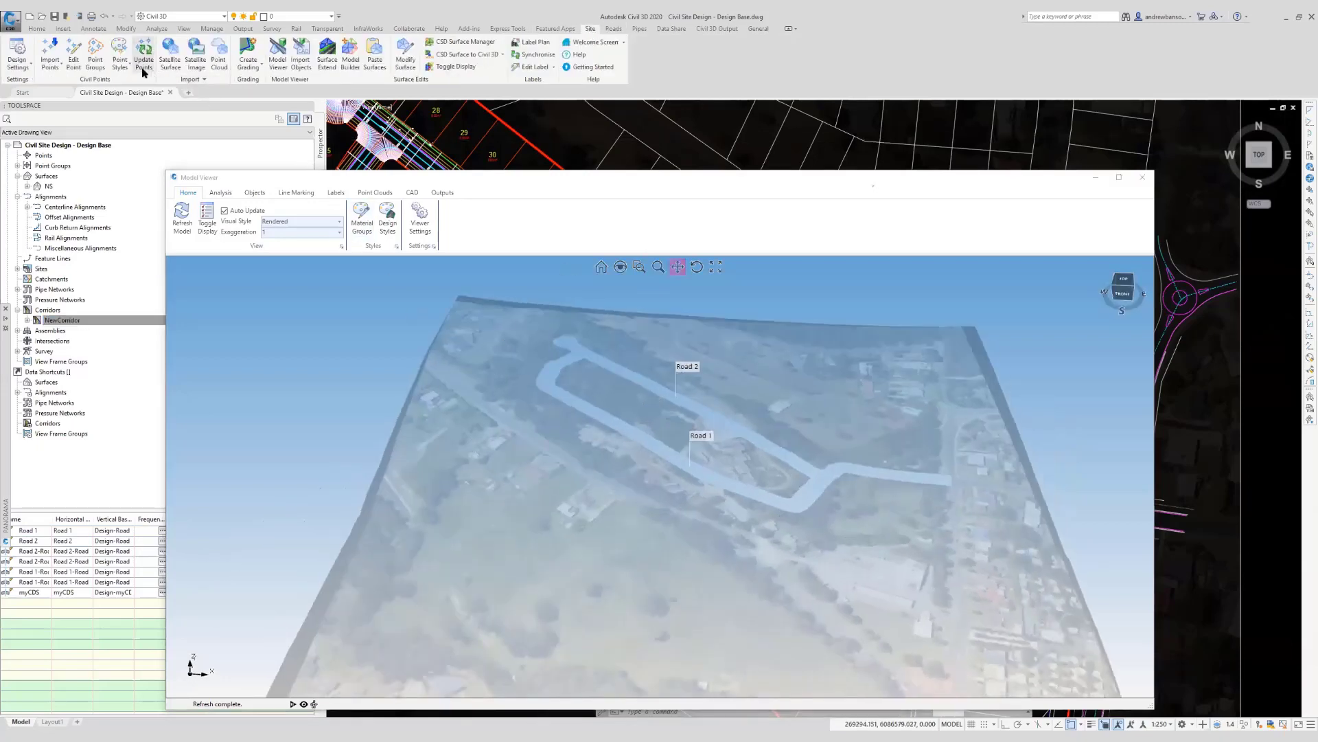
pyautogui.moveTo(685, 429); pyautogui.dragTo(621, 484)
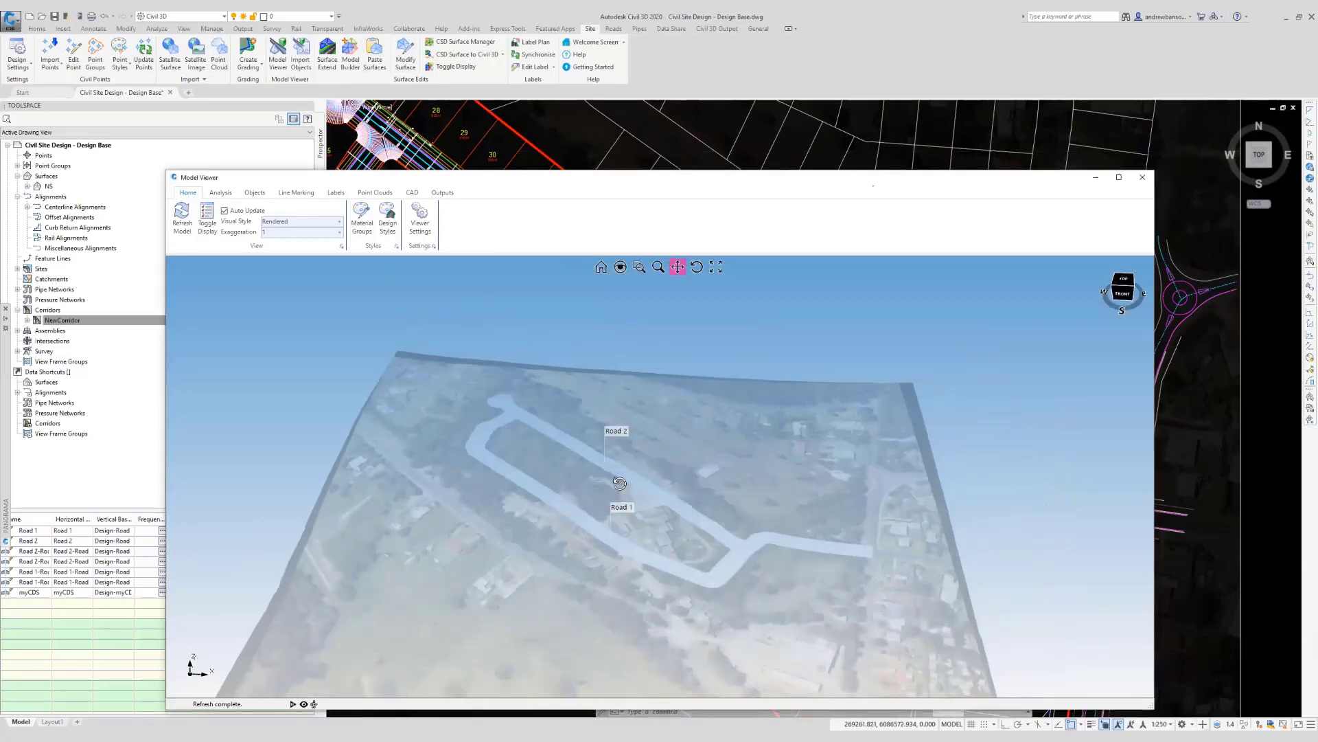
pyautogui.moveTo(621, 484); pyautogui.dragTo(606, 477, button='middle')
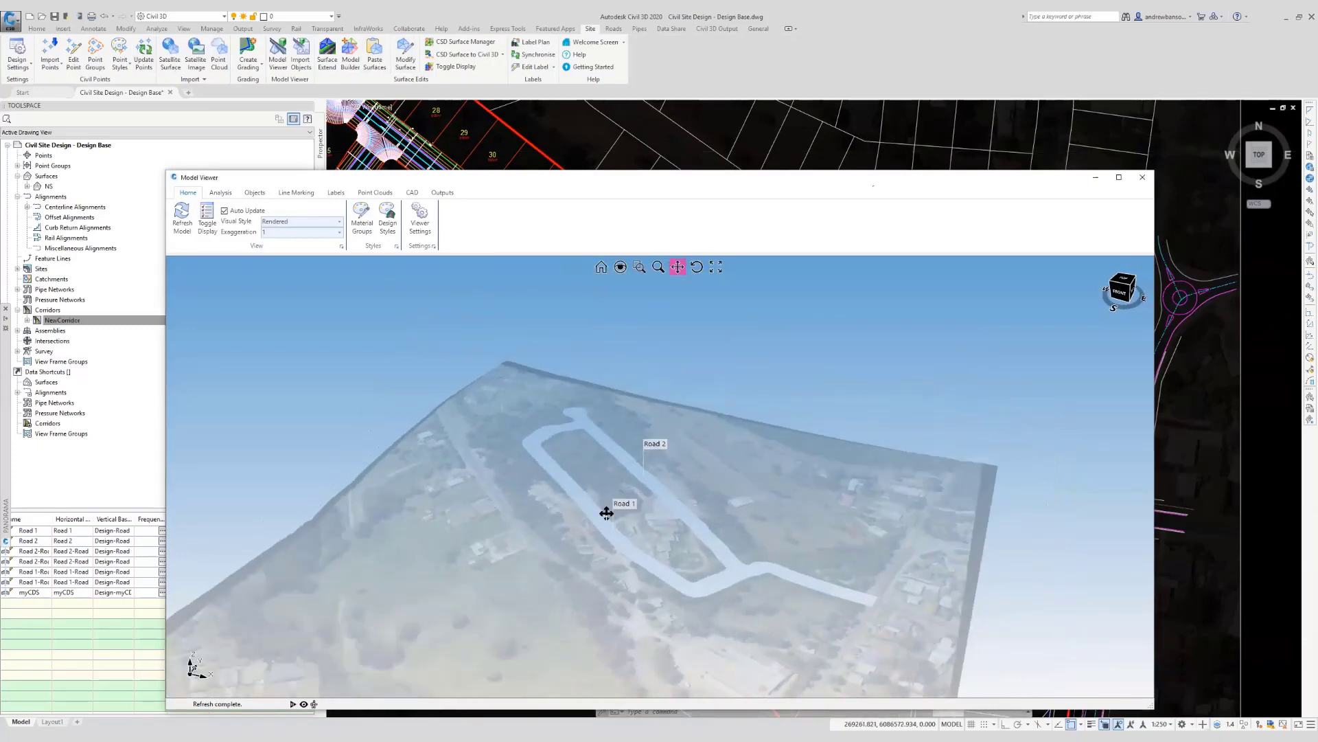
pyautogui.moveTo(703, 544); pyautogui.dragTo(597, 502)
pyautogui.scroll(4, 618, 505)
pyautogui.moveTo(624, 510)
pyautogui.mouseDown(button='middle')
pyautogui.moveTo(644, 529)
pyautogui.moveTo(607, 523)
pyautogui.mouseUp(button='middle')
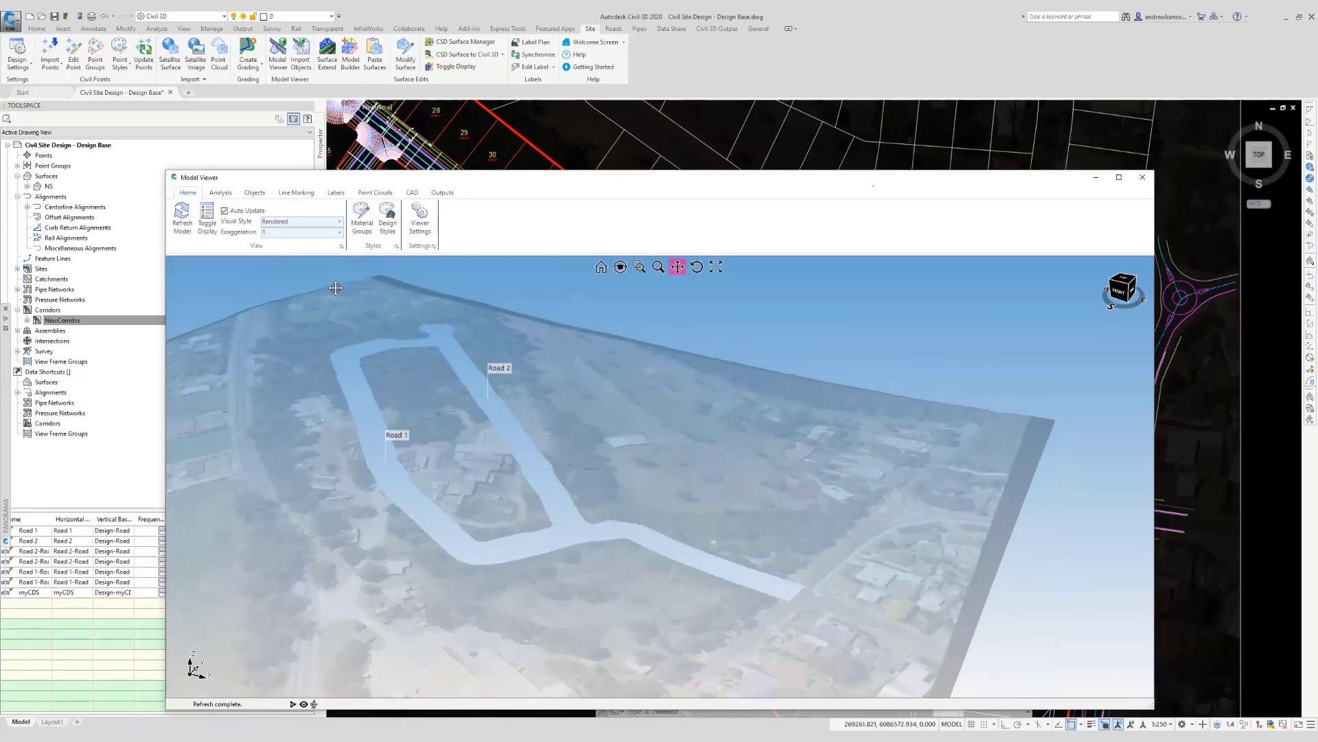
pyautogui.moveTo(332, 147); pyautogui.dragTo(333, 147)
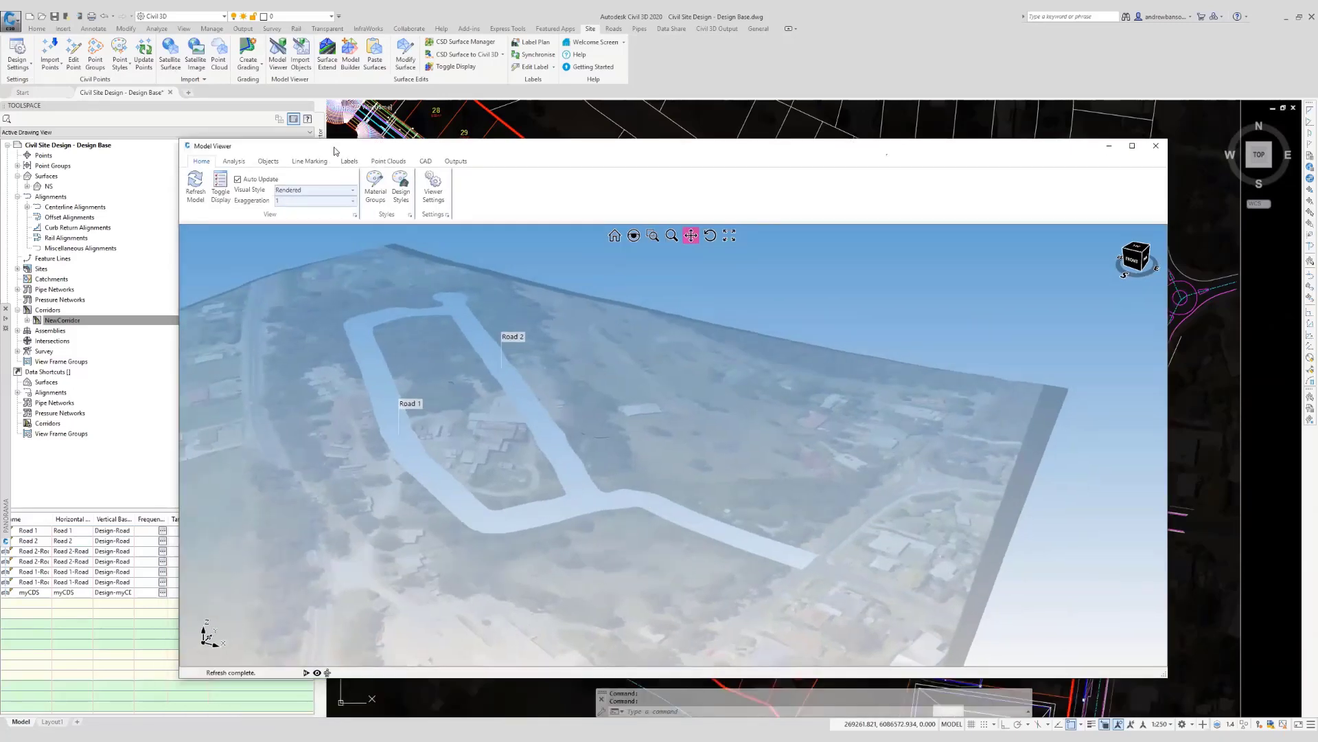
# Start an object import in the Model Viewer and copy the Exported Data folder path from File Explorer.
pyautogui.click(269, 161)
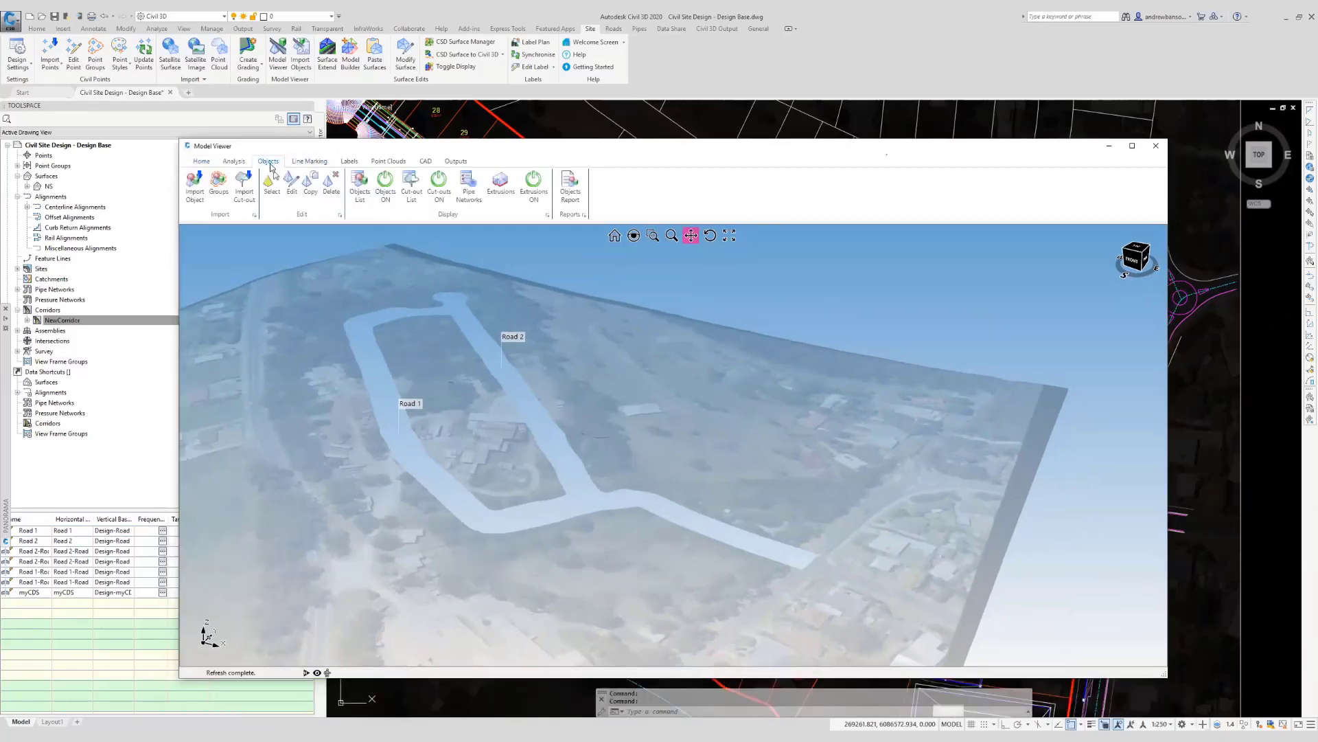
pyautogui.click(194, 186)
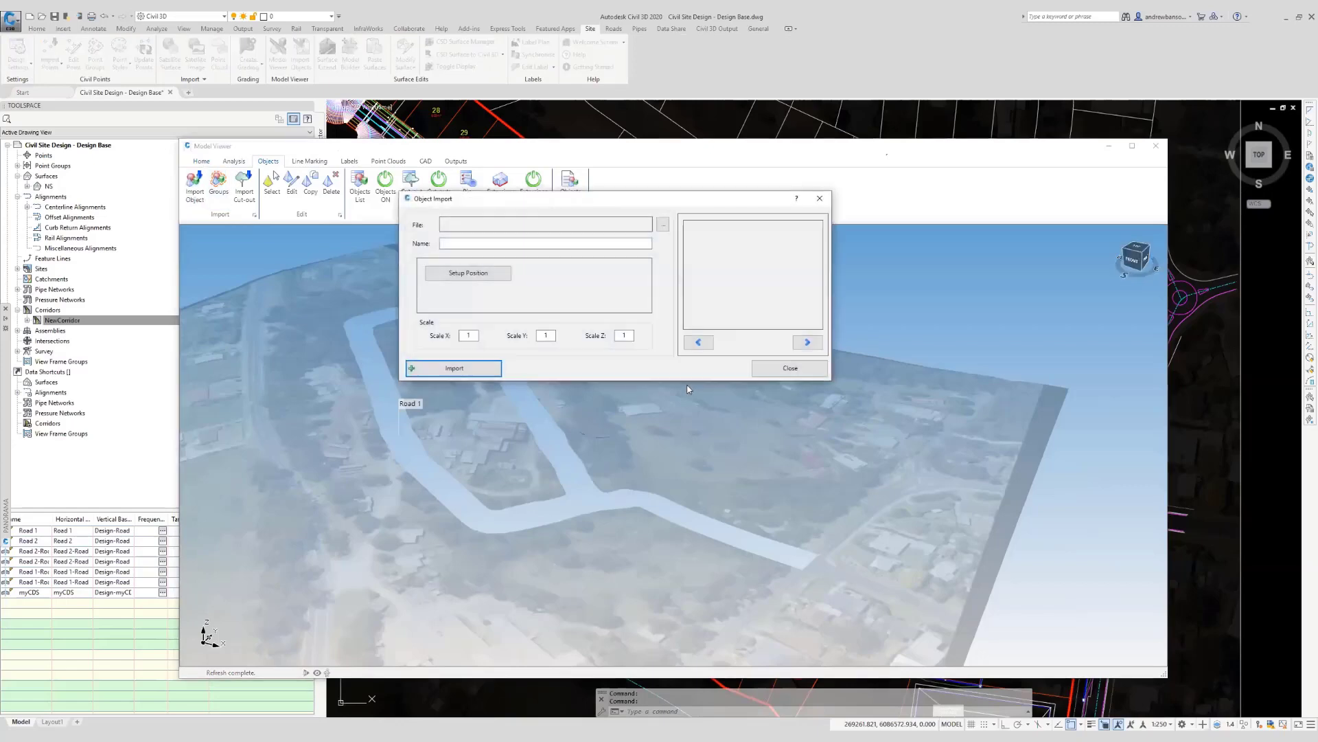
pyautogui.click(664, 224)
pyautogui.hotkey('alt', 'Tab')
pyautogui.doubleClick(553, 353)
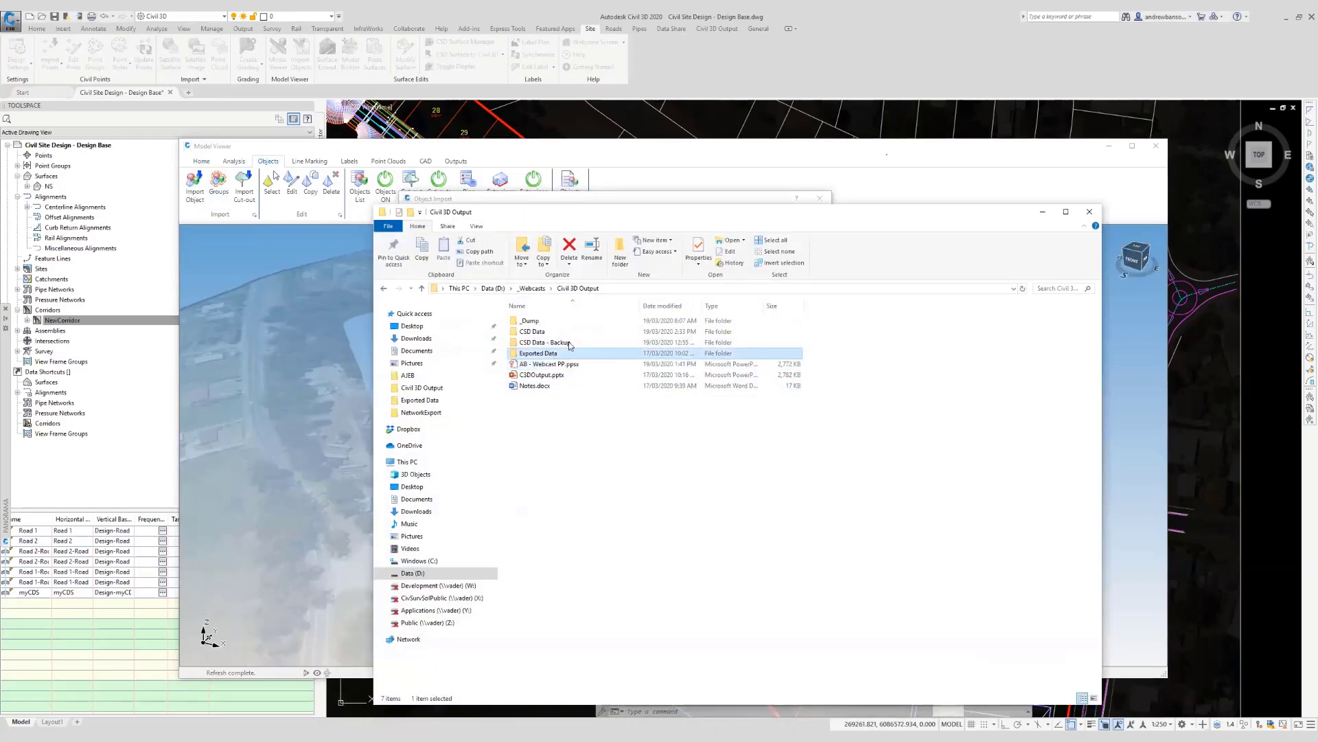
pyautogui.click(681, 290)
pyautogui.hotkey('ctrl', 'c')
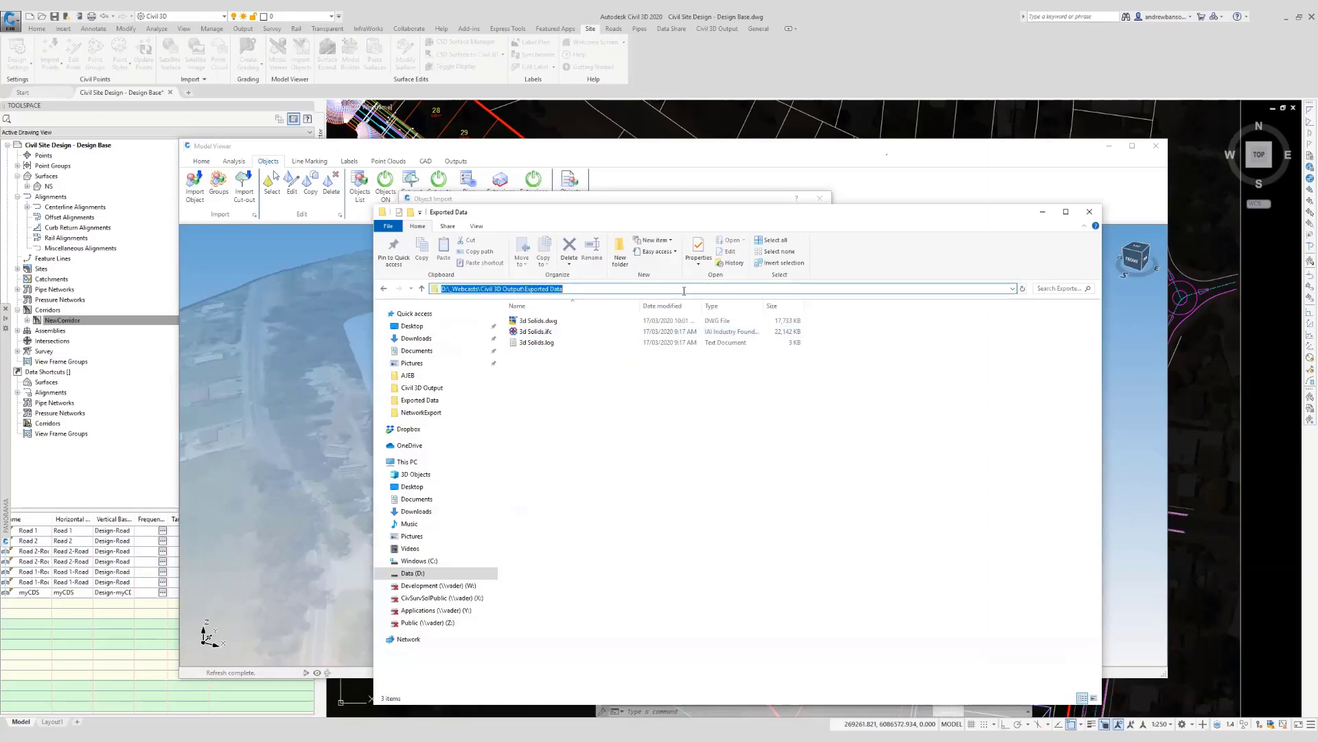
pyautogui.click(1042, 213)
# Browse to the copied folder path, set the file type to IFC and choose 3d Solids.ifc for import.
pyautogui.click(663, 224)
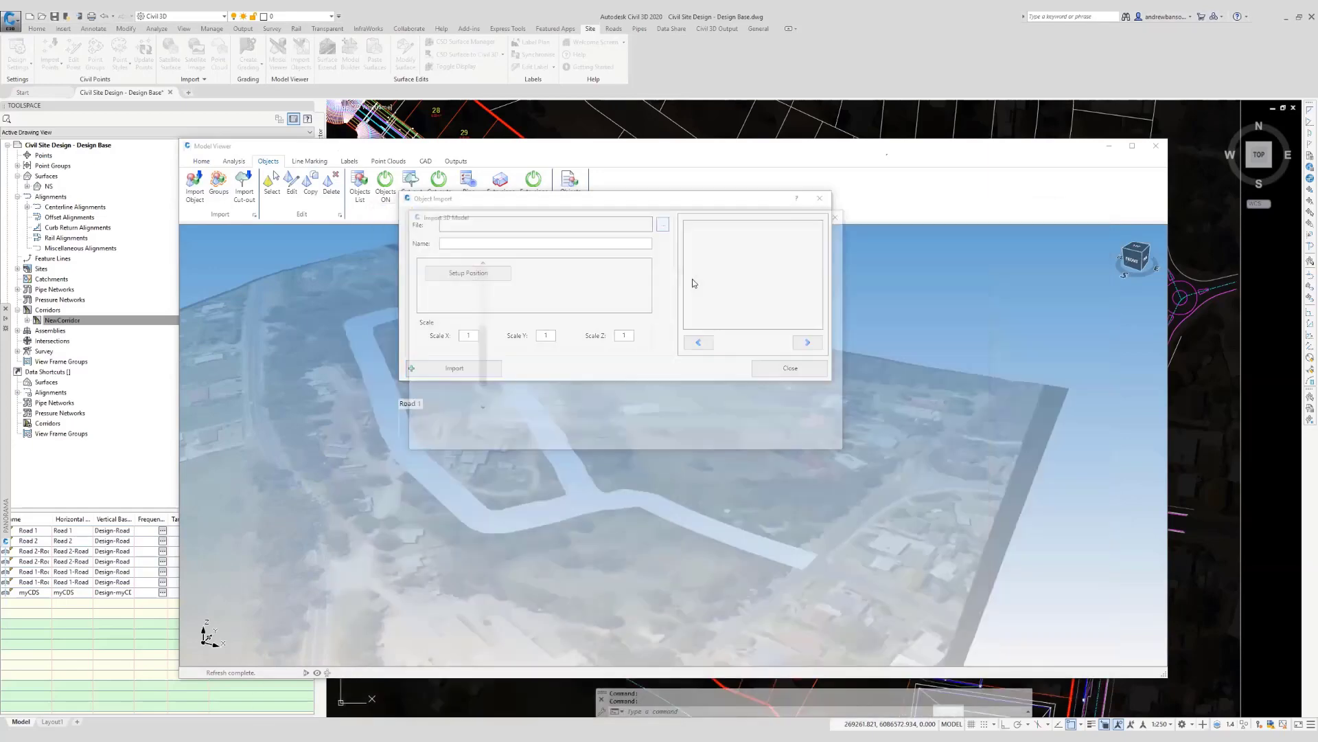
pyautogui.hotkey('ctrl', 'v')
pyautogui.press('Return')
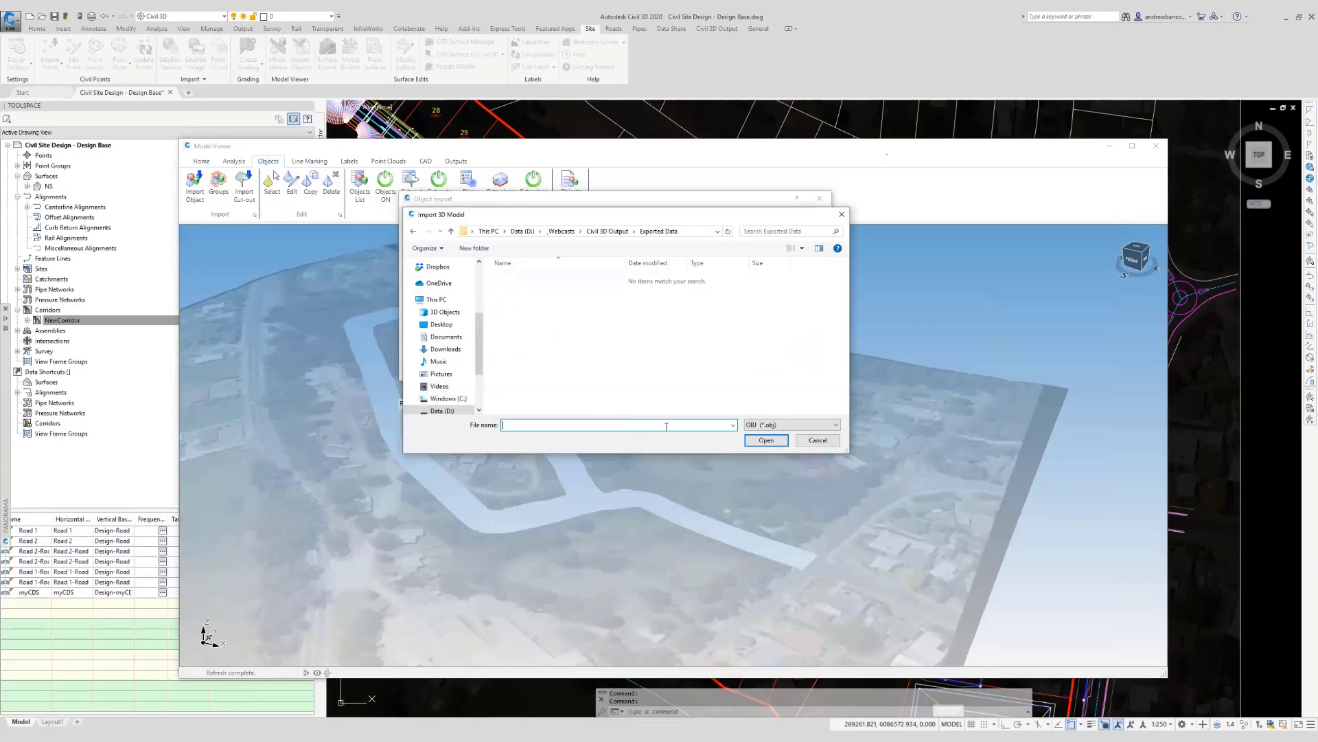
pyautogui.click(768, 425)
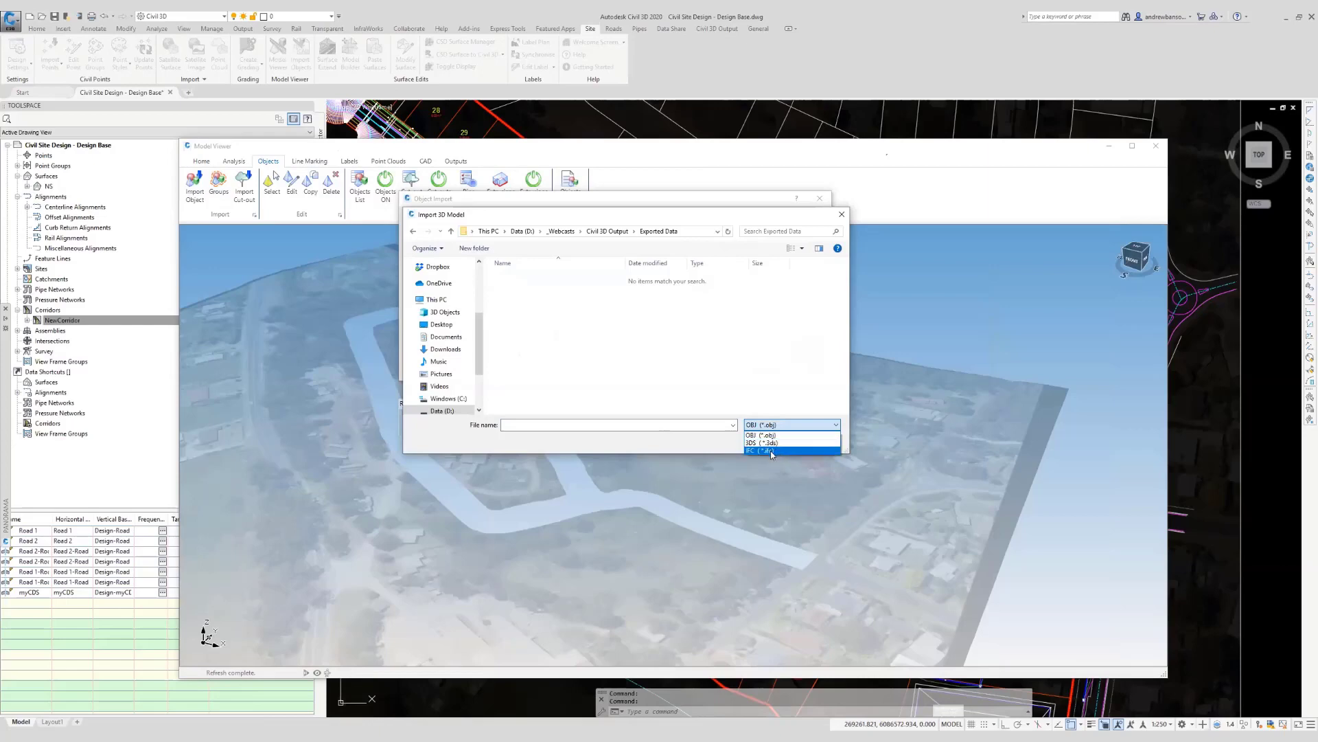
pyautogui.click(777, 451)
pyautogui.click(505, 279)
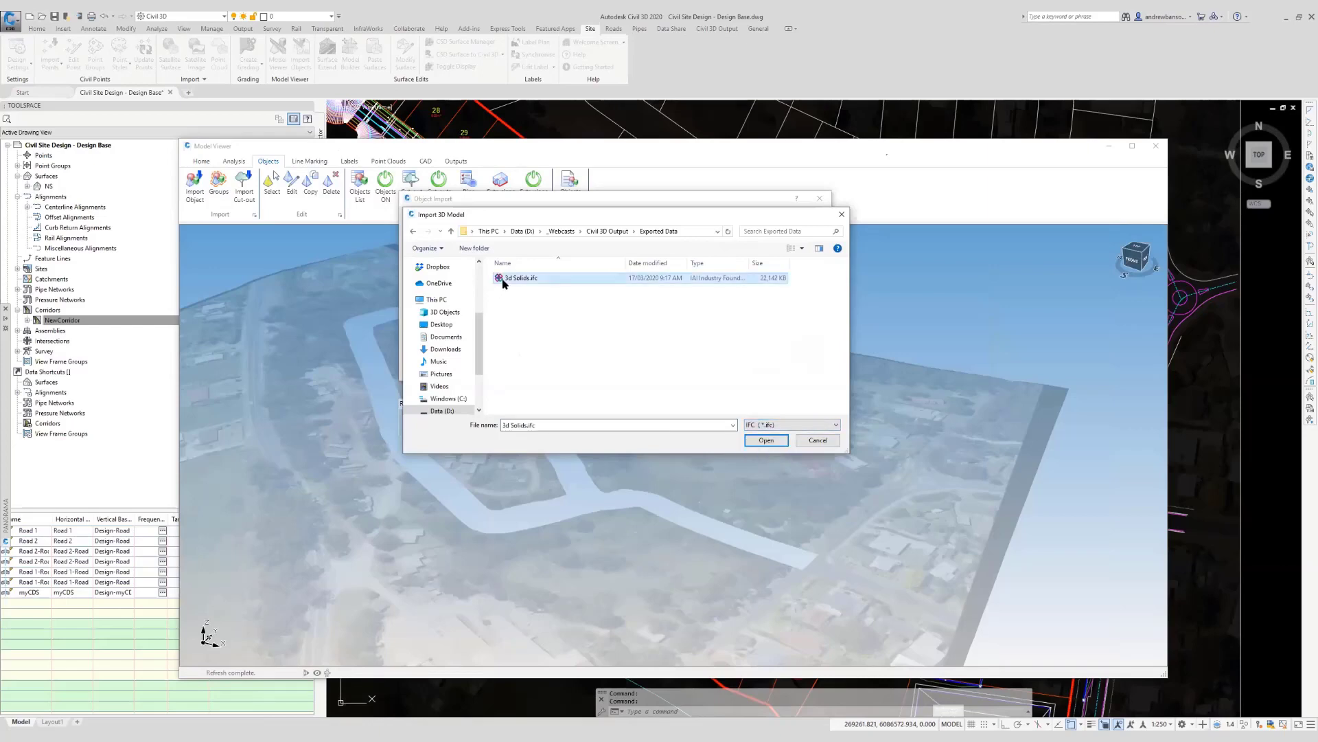
pyautogui.click(766, 440)
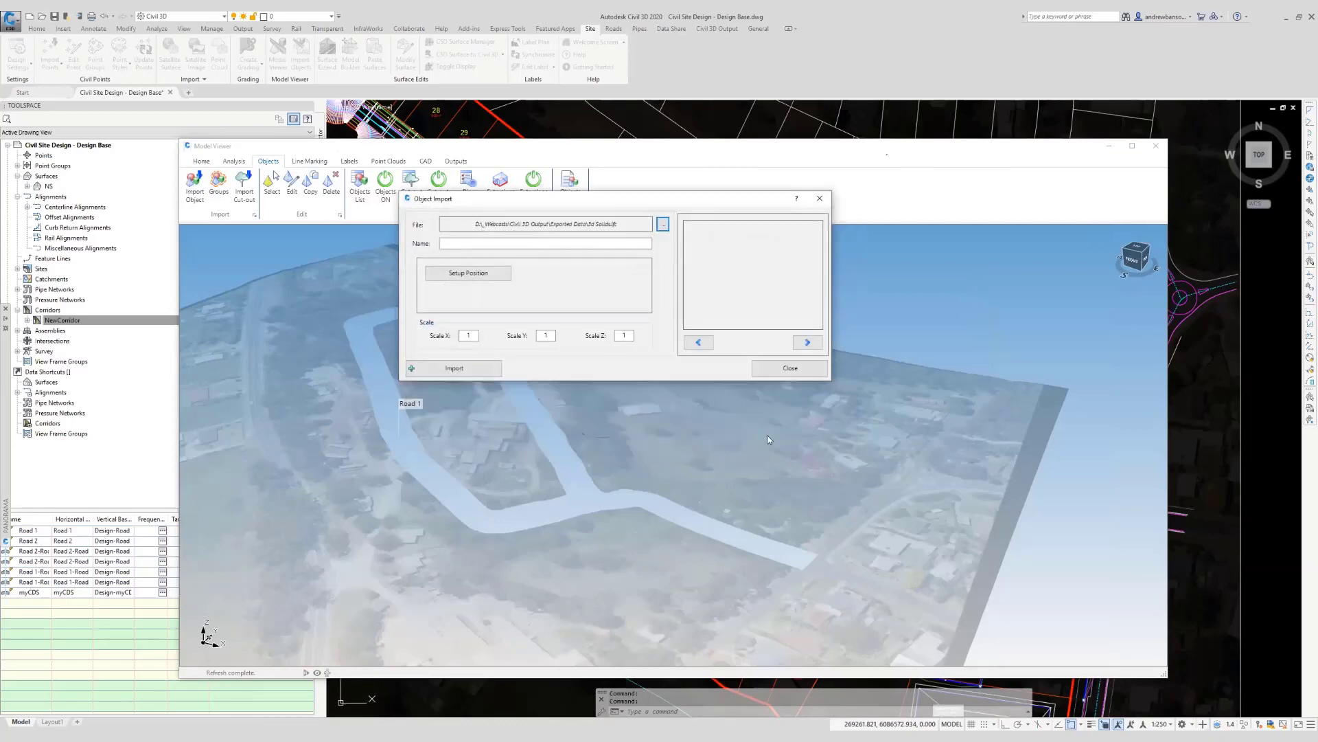
# Name the object dsdsds, apply the Specify location position with Specify elevation level 0, and import it.
pyautogui.write('dsdsds')
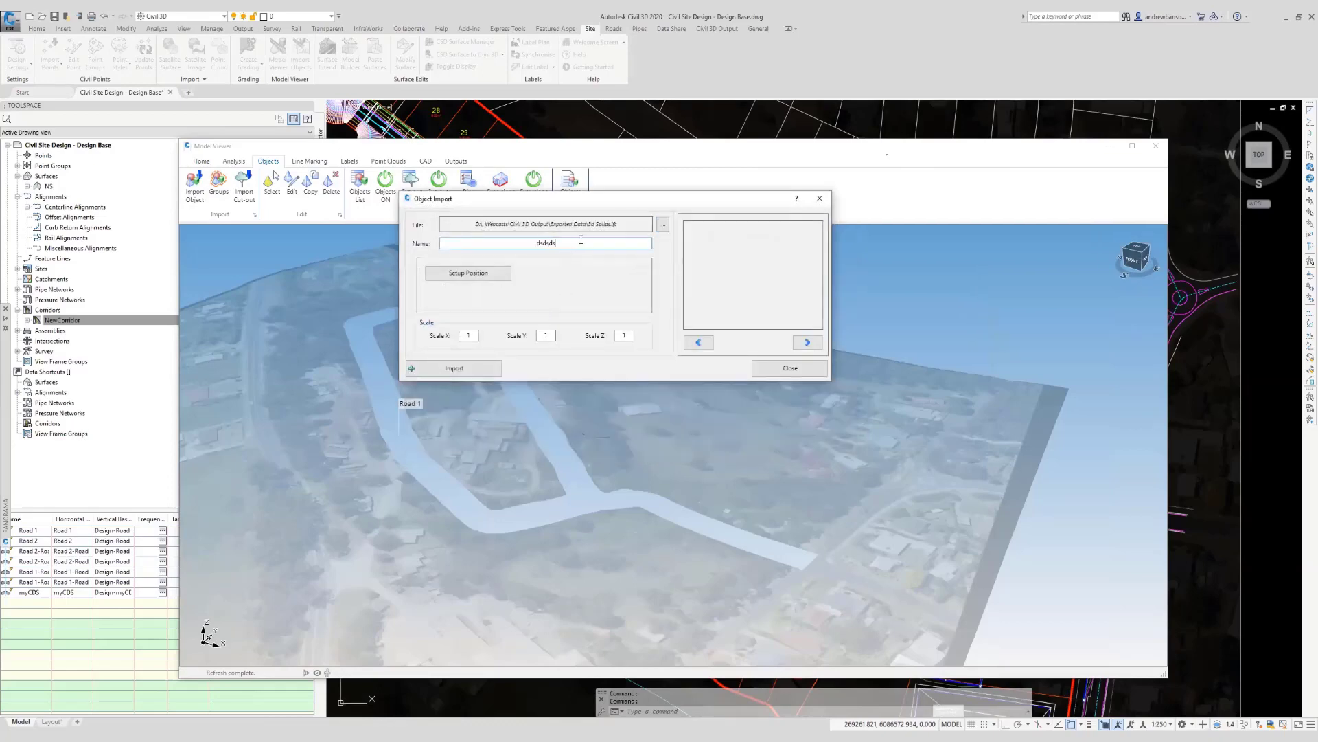
pyautogui.click(506, 276)
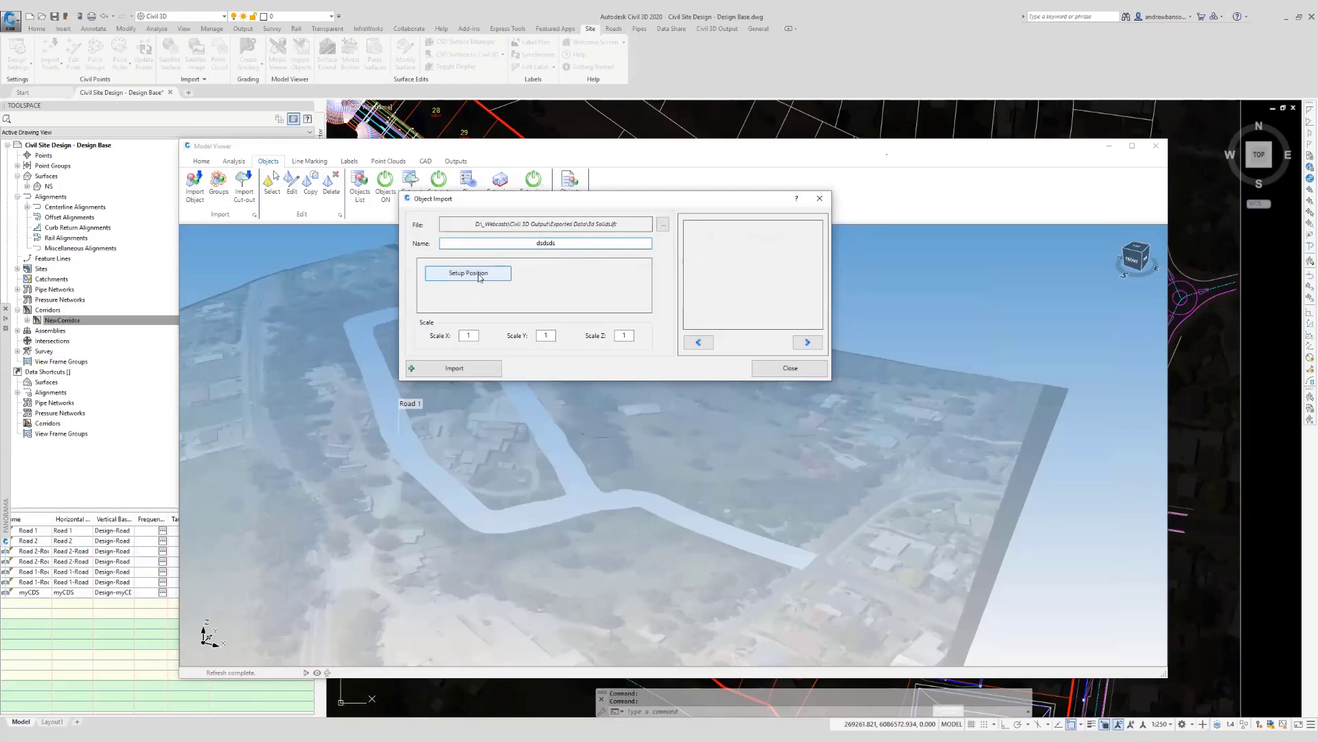
pyautogui.moveTo(690, 132); pyautogui.dragTo(871, 273)
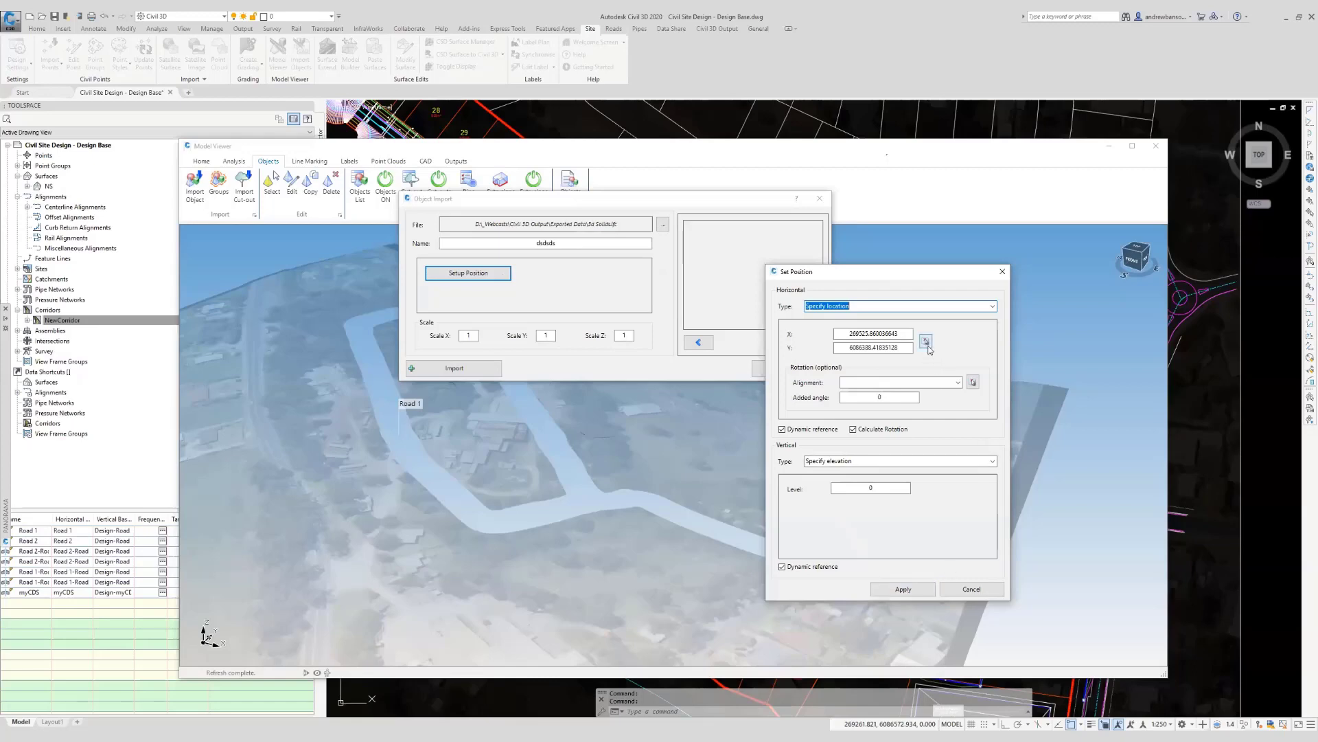
pyautogui.click(902, 589)
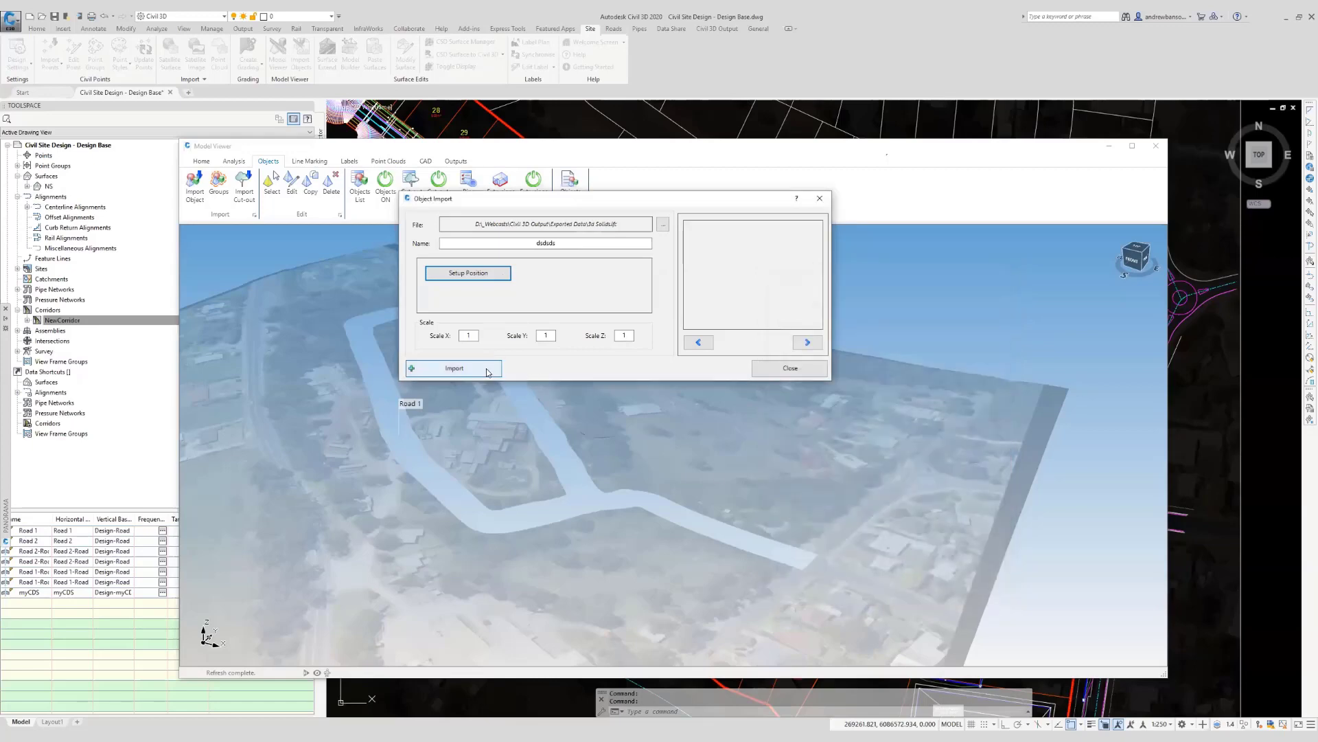
pyautogui.click(487, 371)
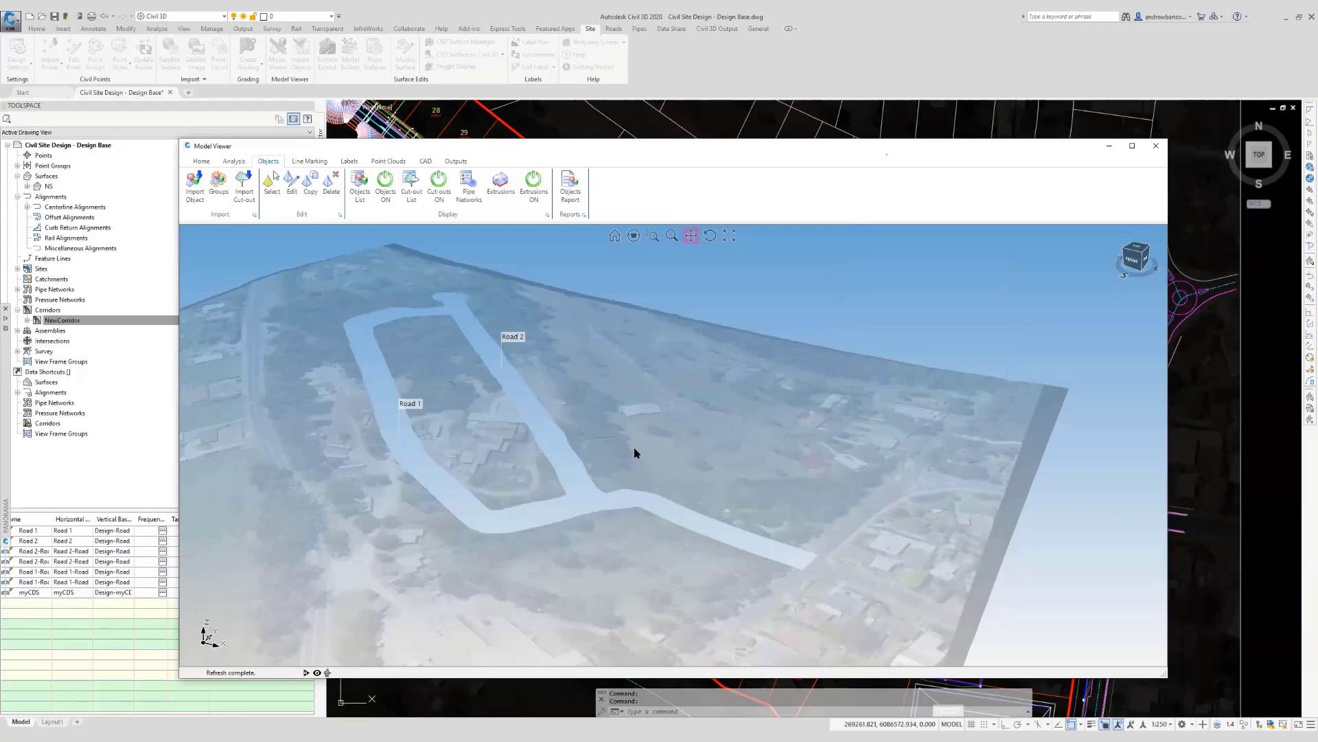
# Examine the imported IFC road solids on the draped terrain, closing in on the pavement and kerb layers at Road 1's open end.
pyautogui.scroll(-2, 629, 459)
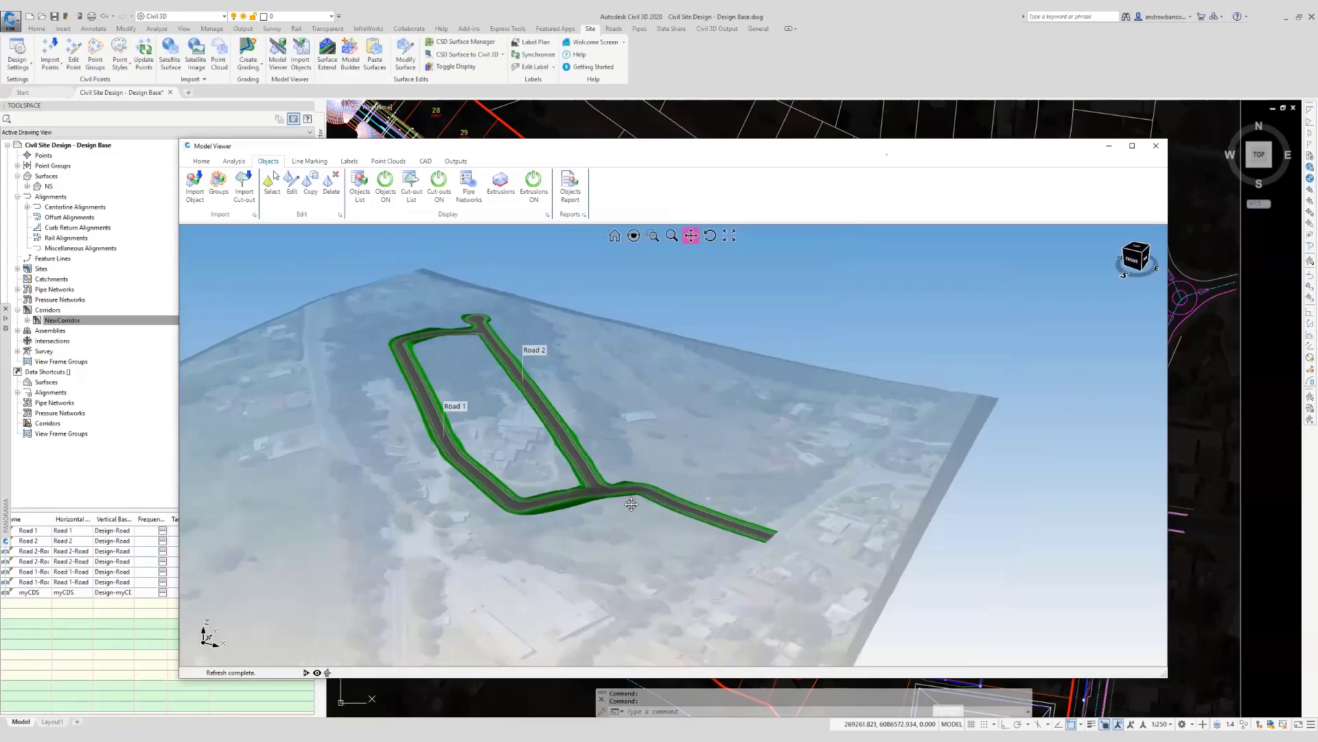
pyautogui.moveTo(628, 503); pyautogui.dragTo(600, 506, button='middle')
pyautogui.scroll(5, 674, 546)
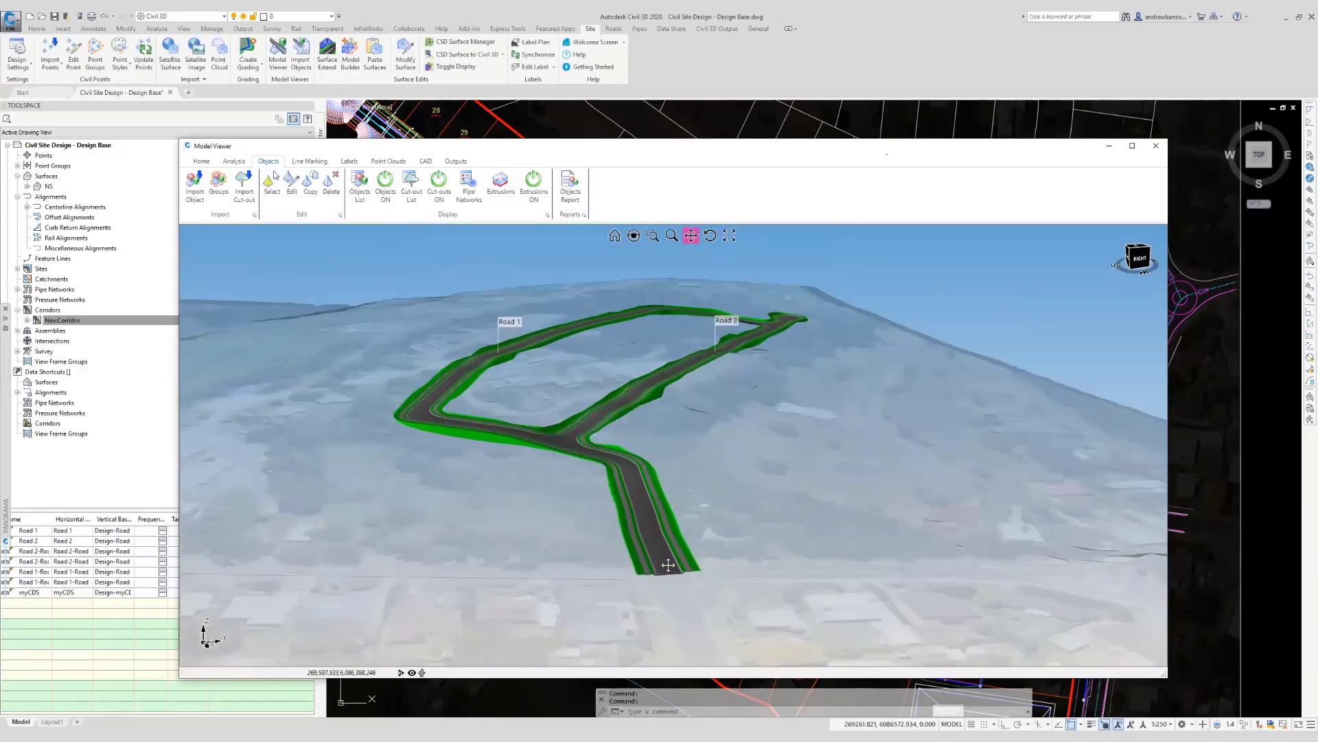
pyautogui.moveTo(633, 552); pyautogui.dragTo(600, 533, button='middle')
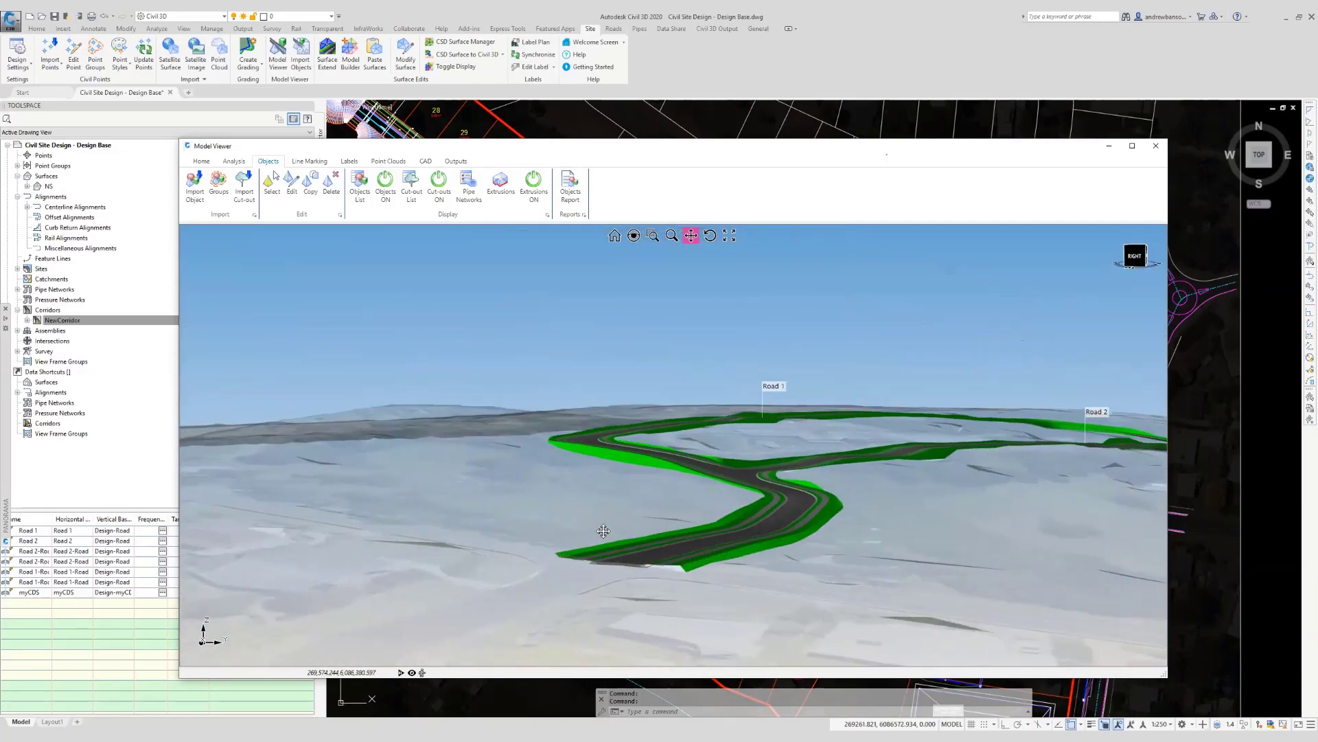
pyautogui.scroll(4, 632, 558)
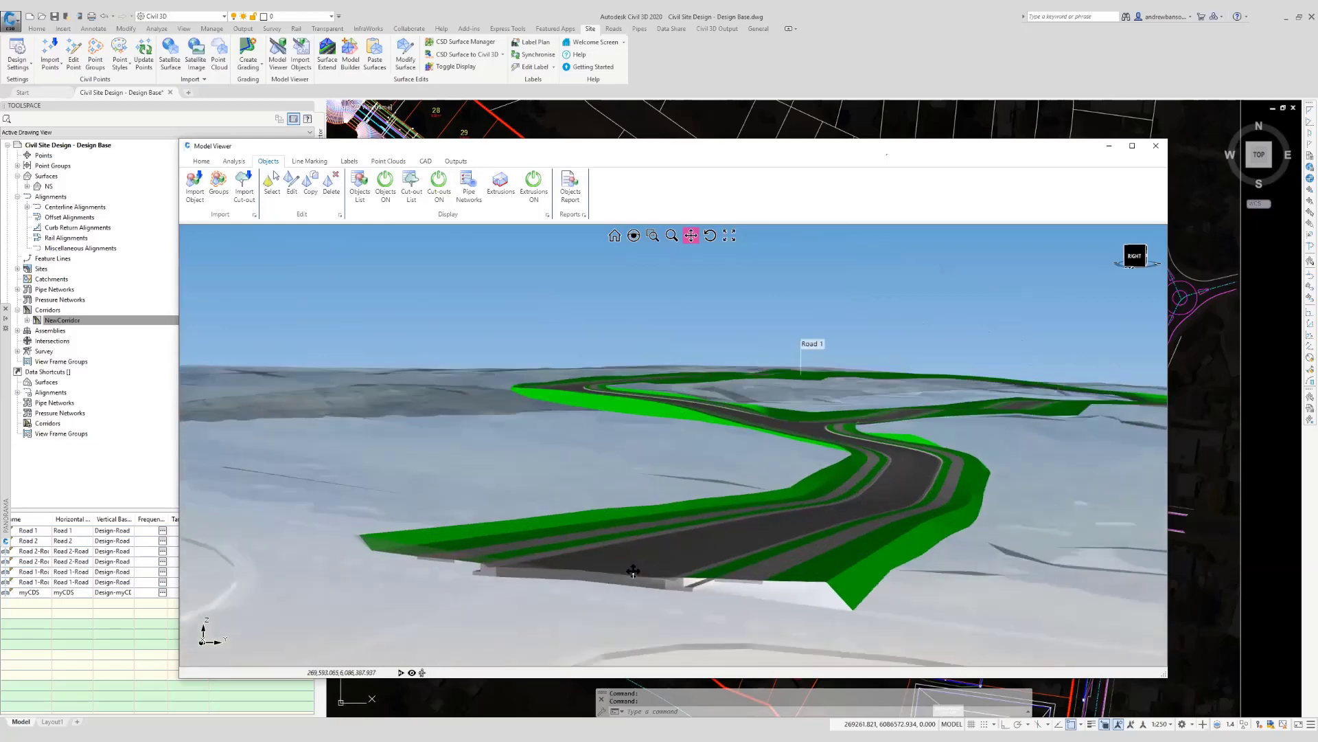
pyautogui.moveTo(636, 576); pyautogui.dragTo(636, 541, button='middle')
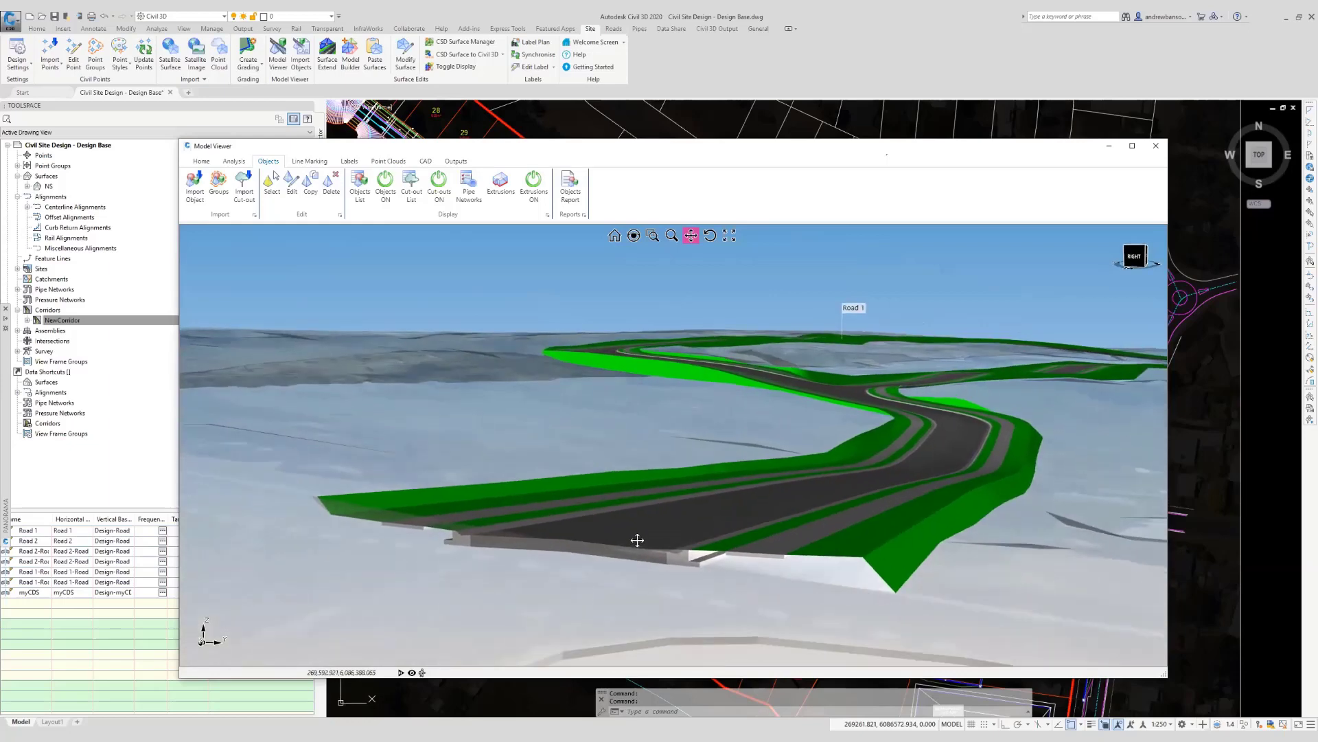
pyautogui.moveTo(637, 540)
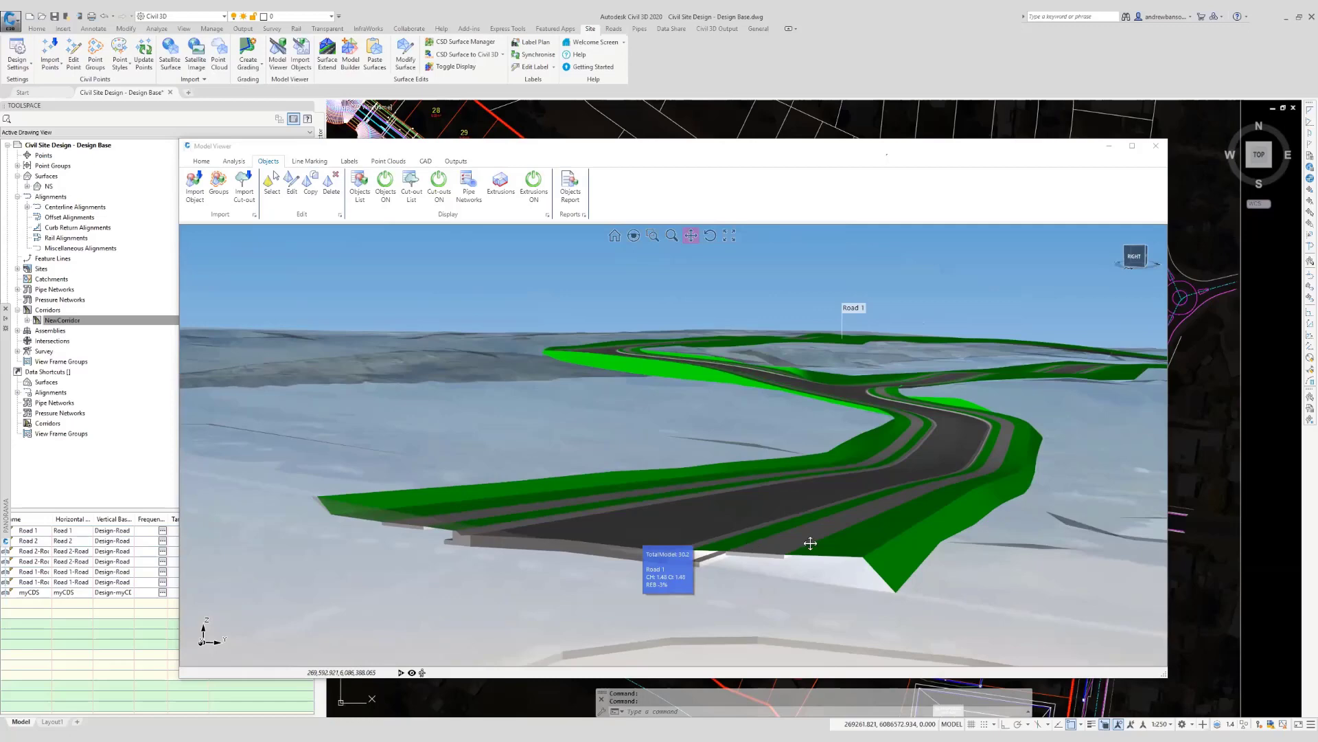
pyautogui.moveTo(686, 508); pyautogui.dragTo(682, 511, button='middle')
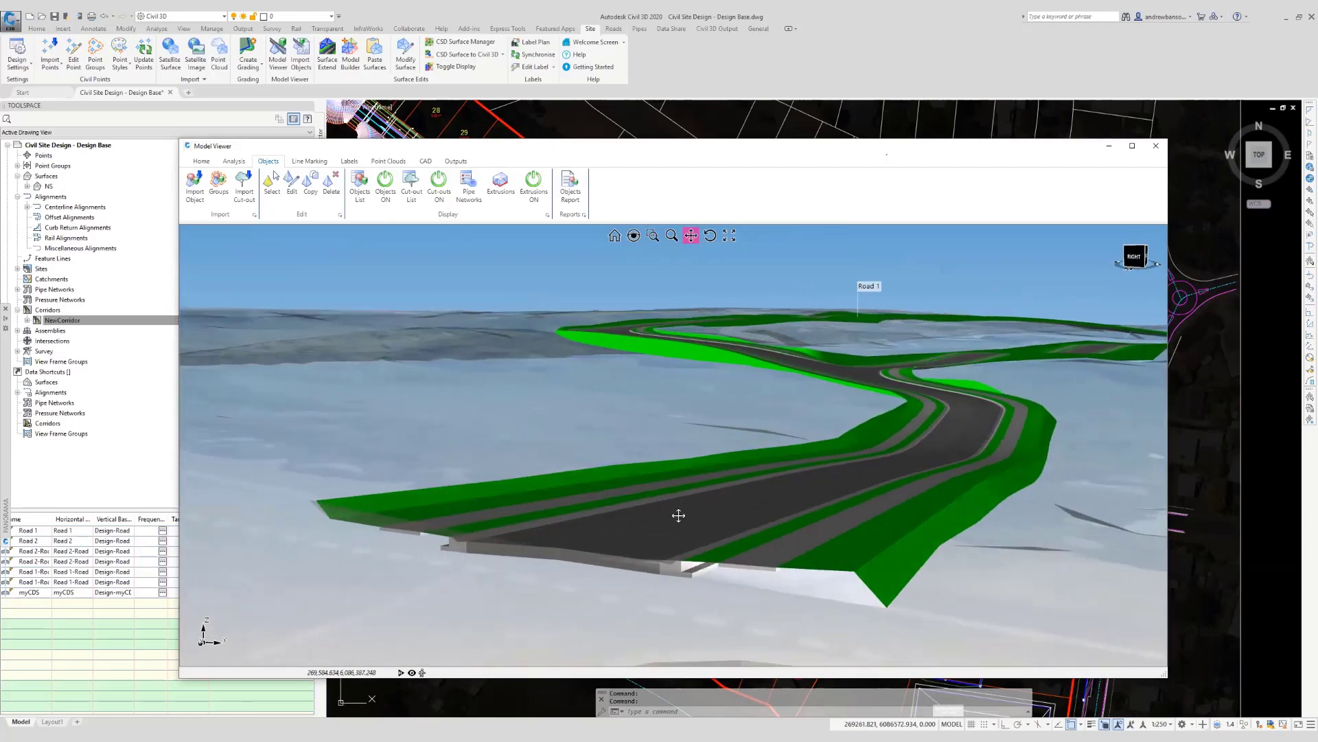
# Inspect Road 1's end cross-section head-on and the junction with Road 2 from above.
pyautogui.scroll(2, 665, 554)
pyautogui.moveTo(666, 555); pyautogui.dragTo(768, 573, button='middle')
pyautogui.scroll(2, 736, 567)
pyautogui.scroll(-8, 780, 543)
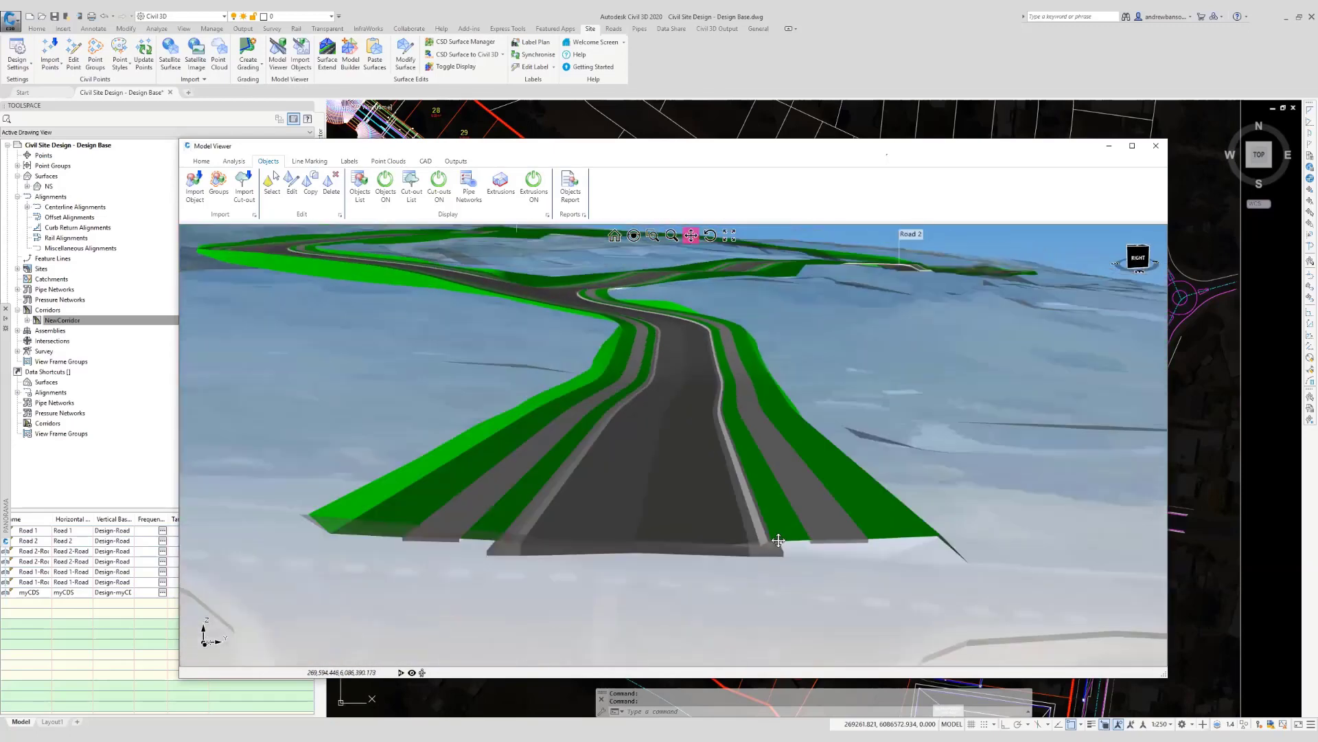
pyautogui.moveTo(683, 486); pyautogui.dragTo(598, 454, button='middle')
pyautogui.moveTo(597, 454); pyautogui.dragTo(874, 530)
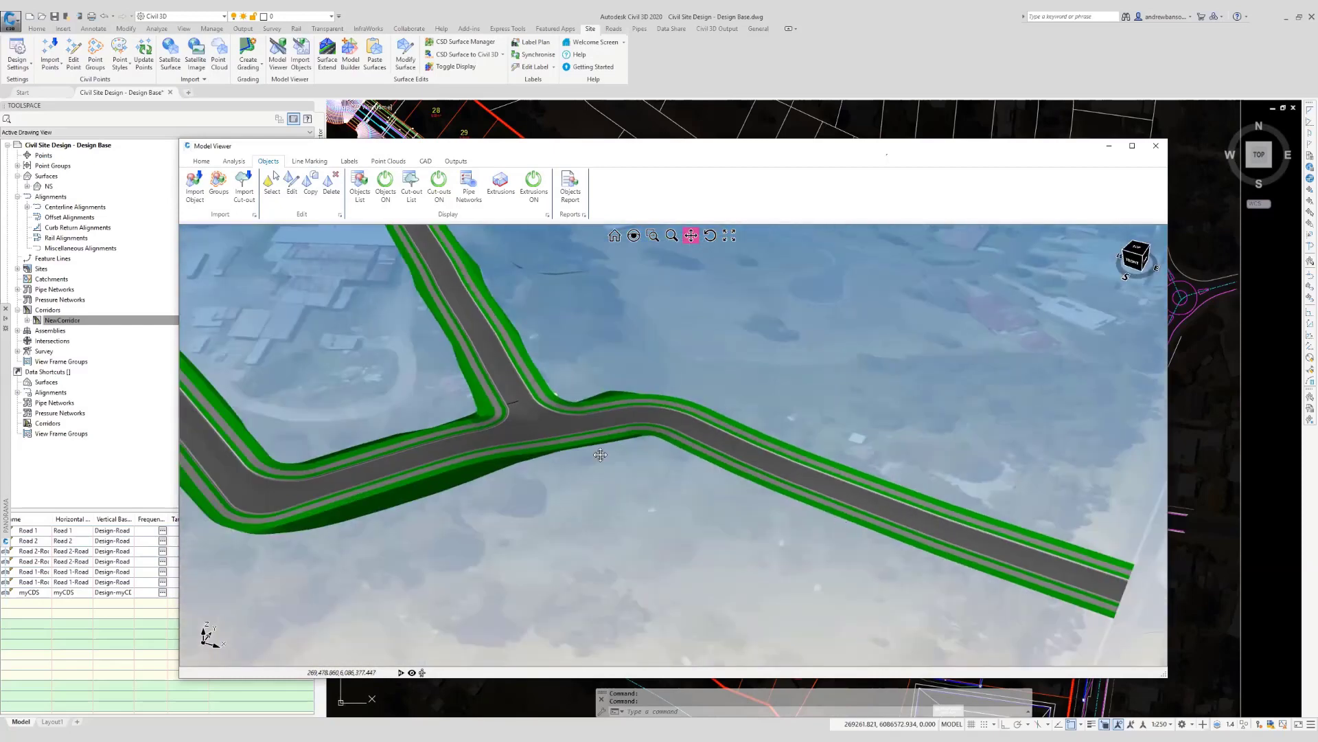
# Open the Toggle Display settings for the Model Viewer.
pyautogui.click(201, 160)
pyautogui.click(219, 203)
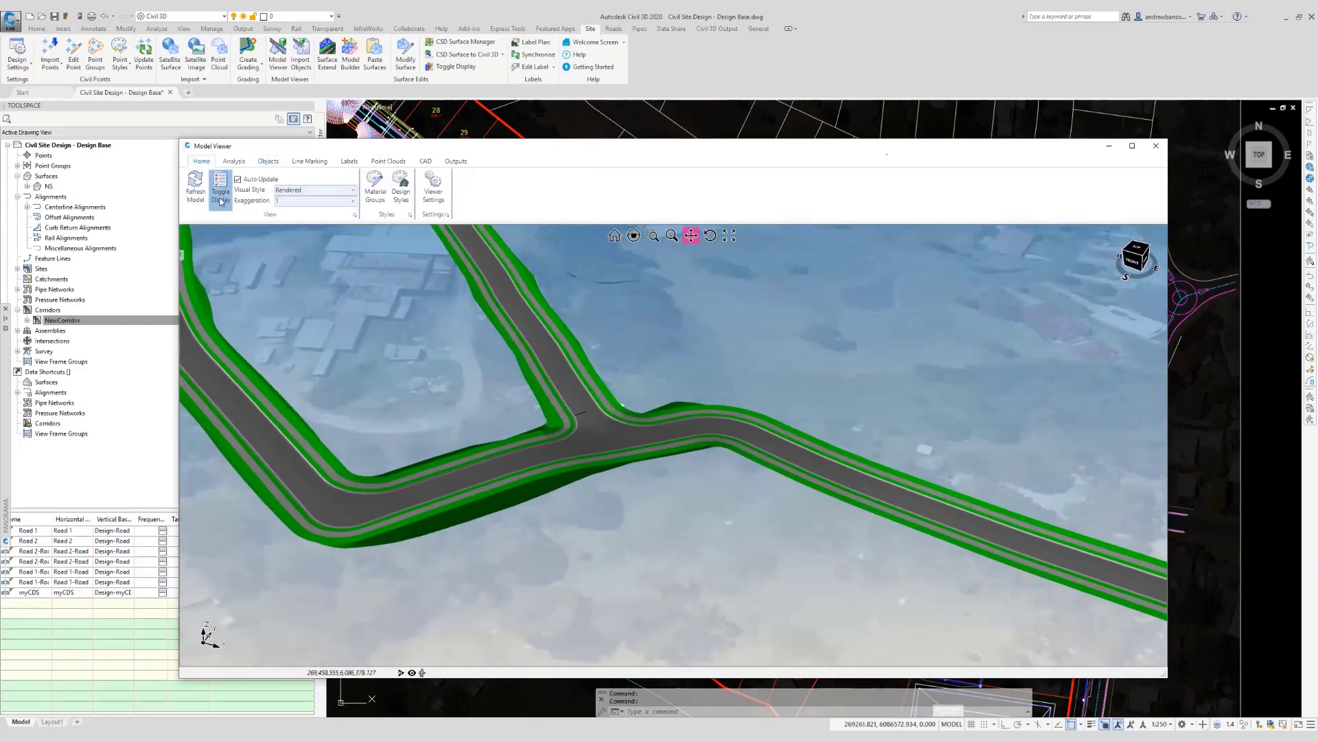
# Turn on display of the Primary Design surface TotalModel in the 3D model view.
pyautogui.click(488, 200)
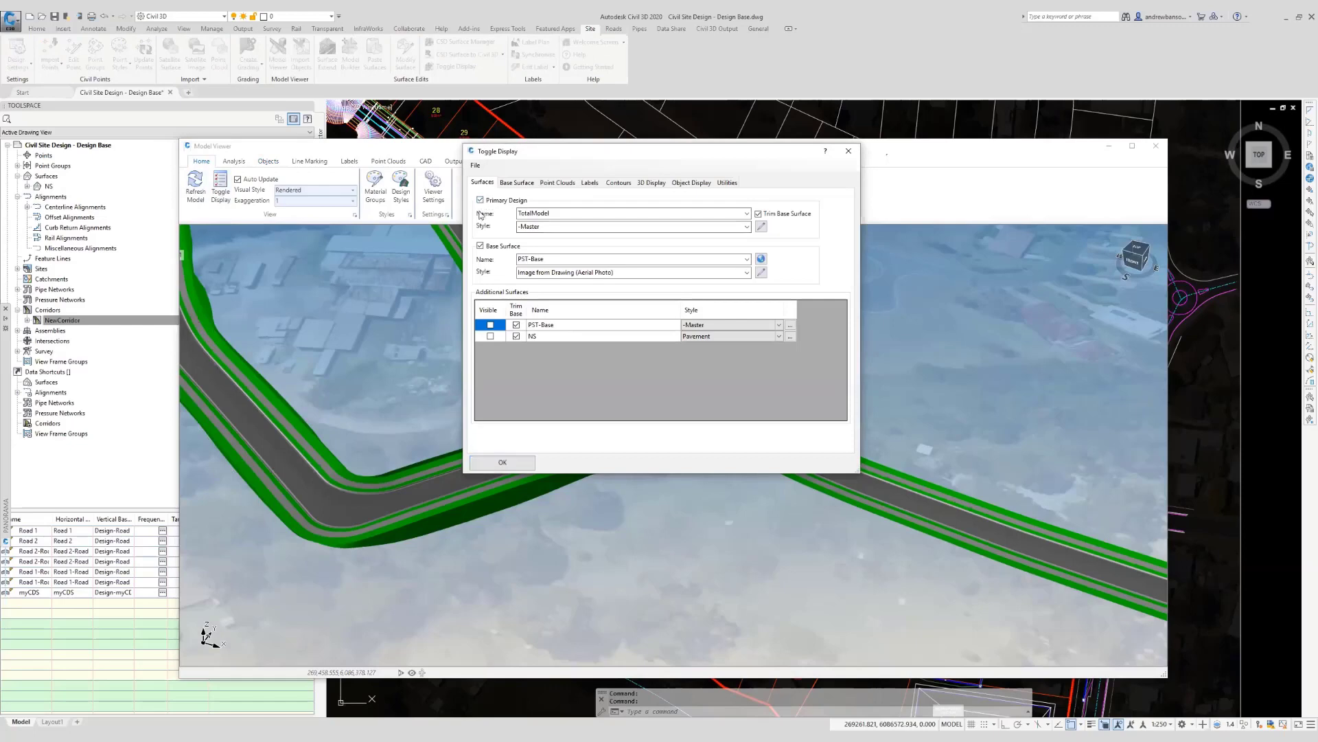
pyautogui.press('Return')
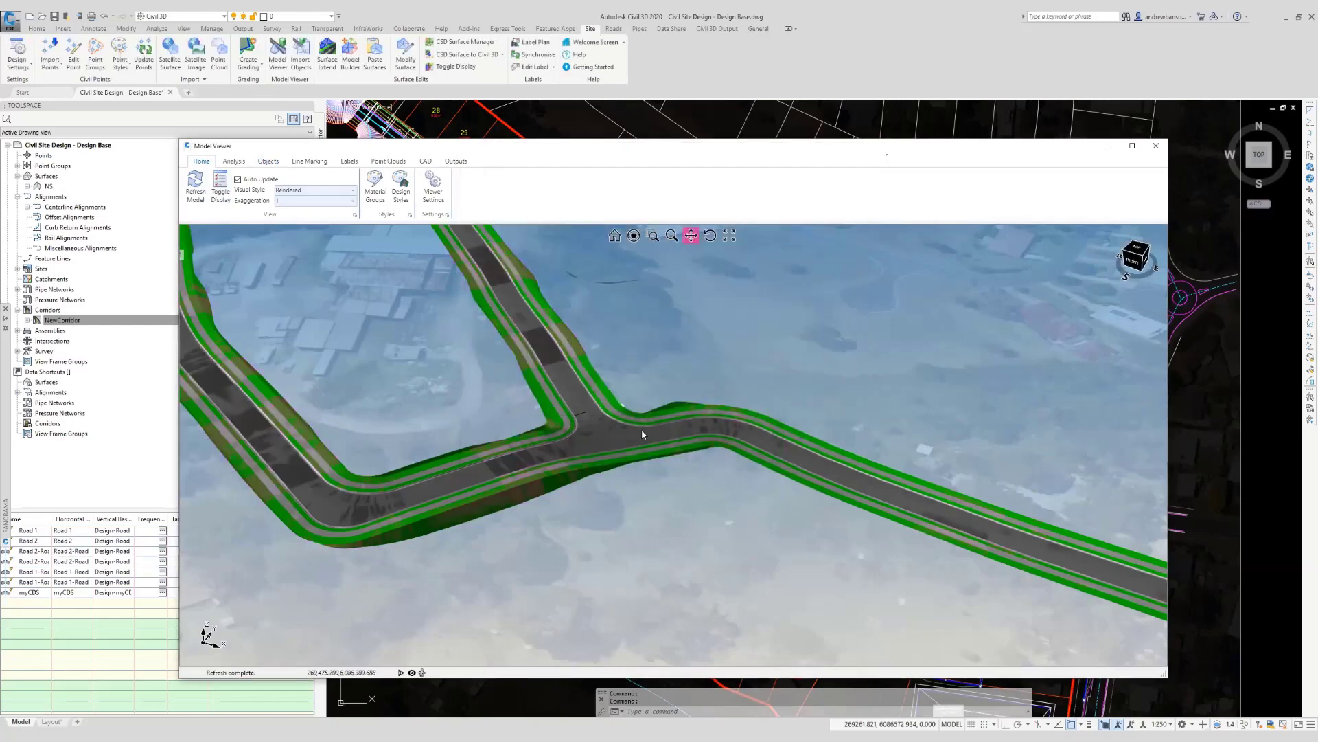
pyautogui.moveTo(641, 431); pyautogui.dragTo(715, 497, button='middle')
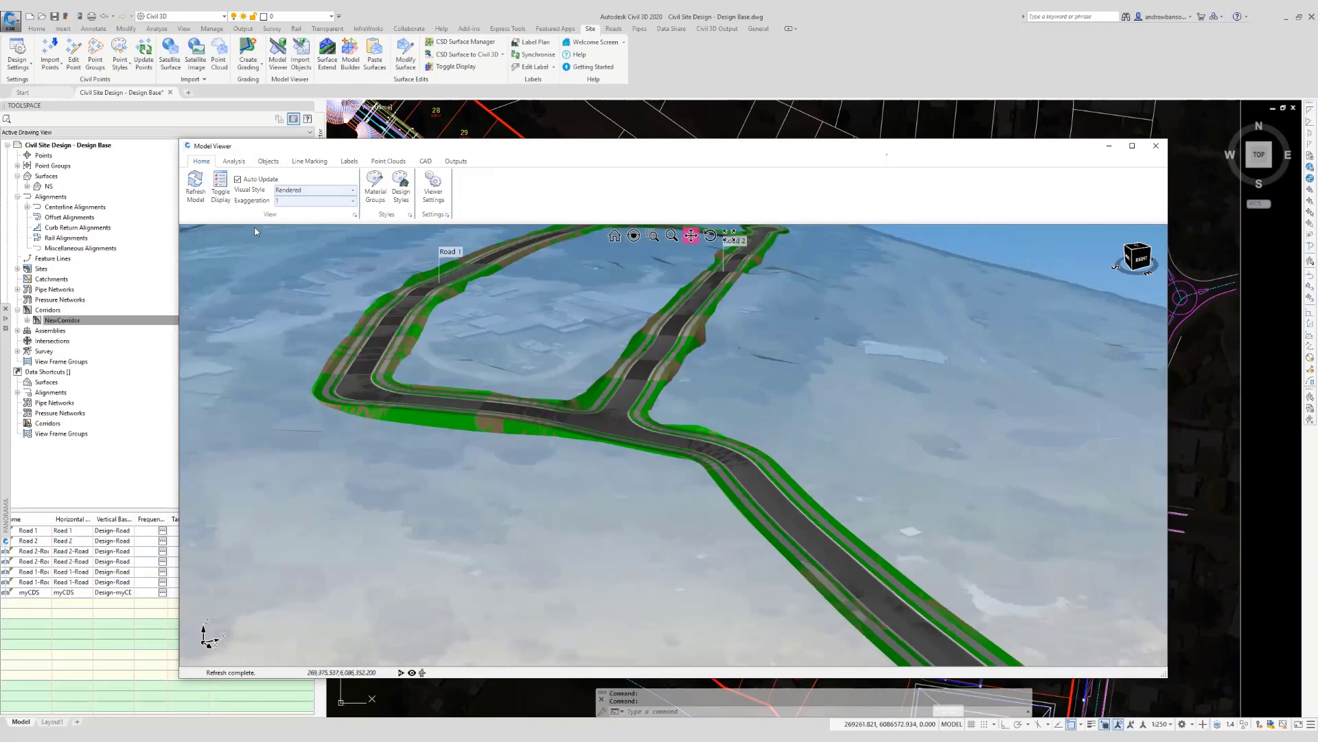
# Lower the imported 3D solids road object by giving its vertical position a negative level with the Specify elevation type.
pyautogui.click(269, 160)
pyautogui.click(272, 182)
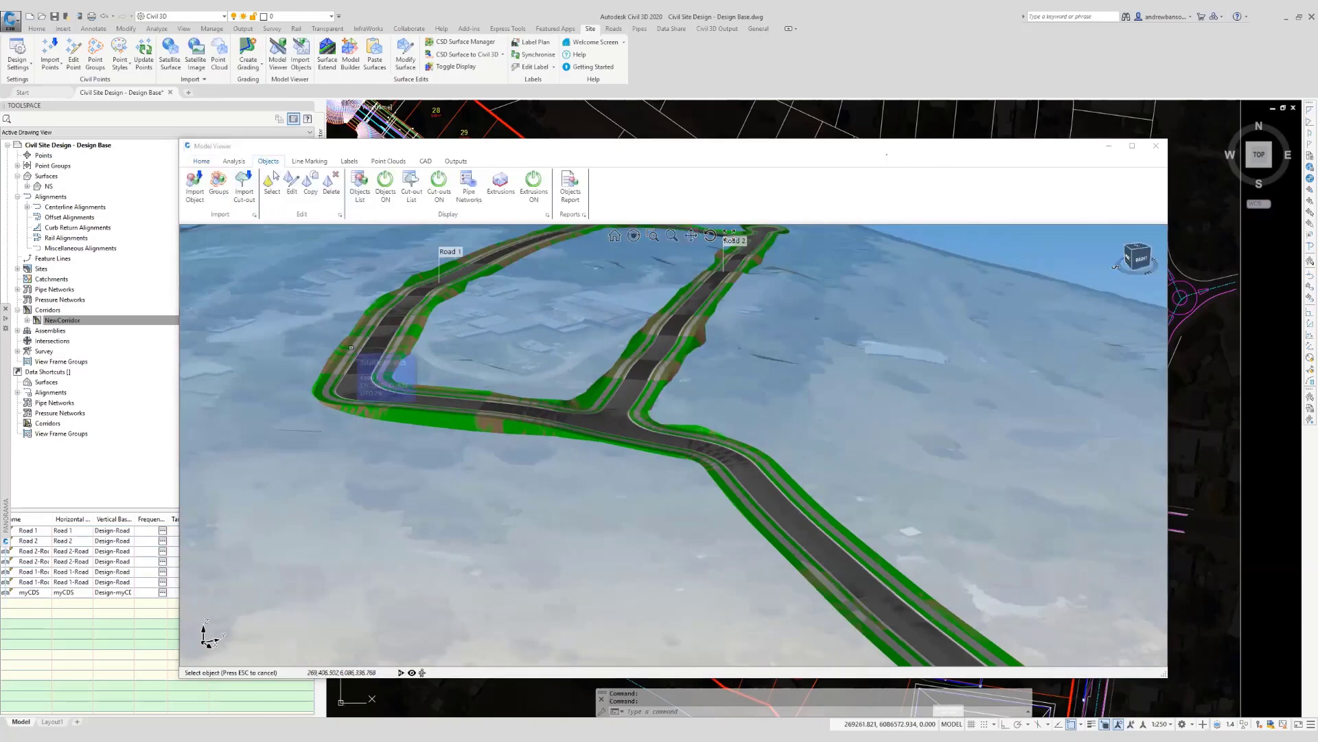
pyautogui.rightClick(612, 335)
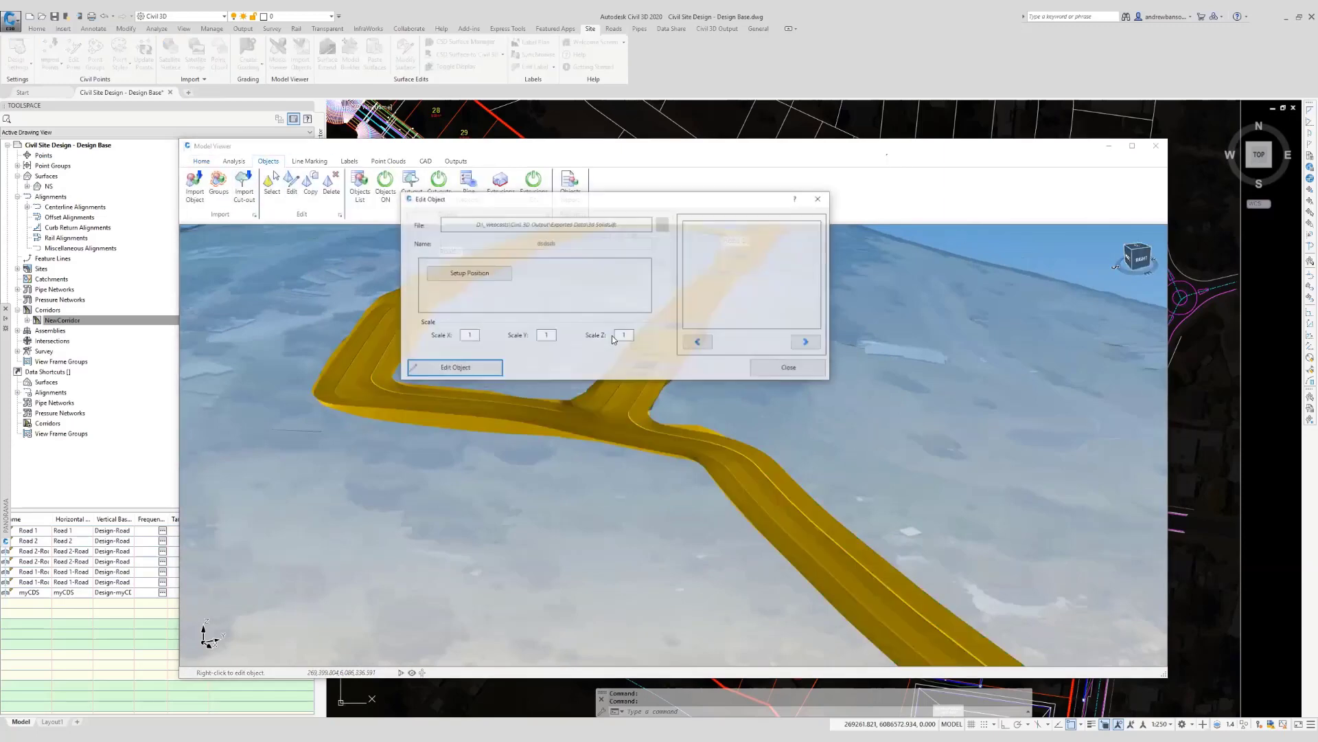
pyautogui.click(489, 273)
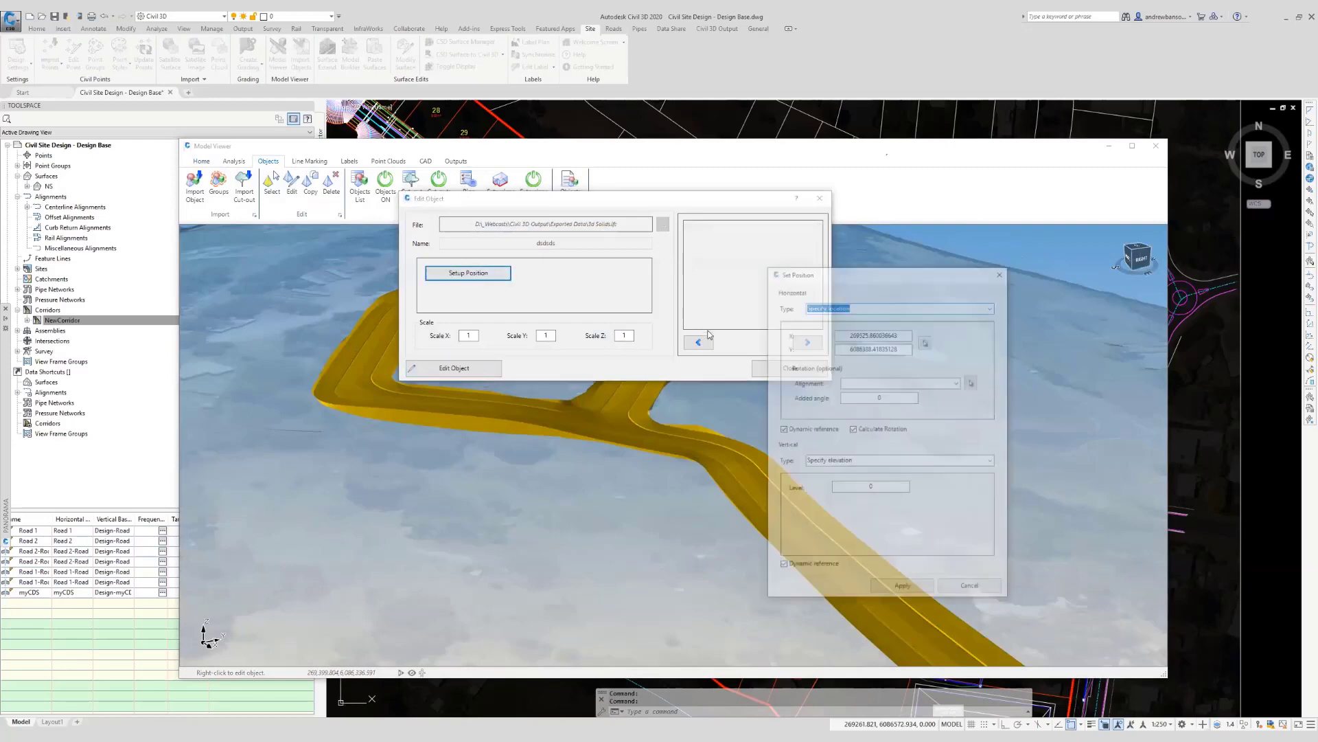
pyautogui.doubleClick(867, 487)
pyautogui.press('BackSpace')
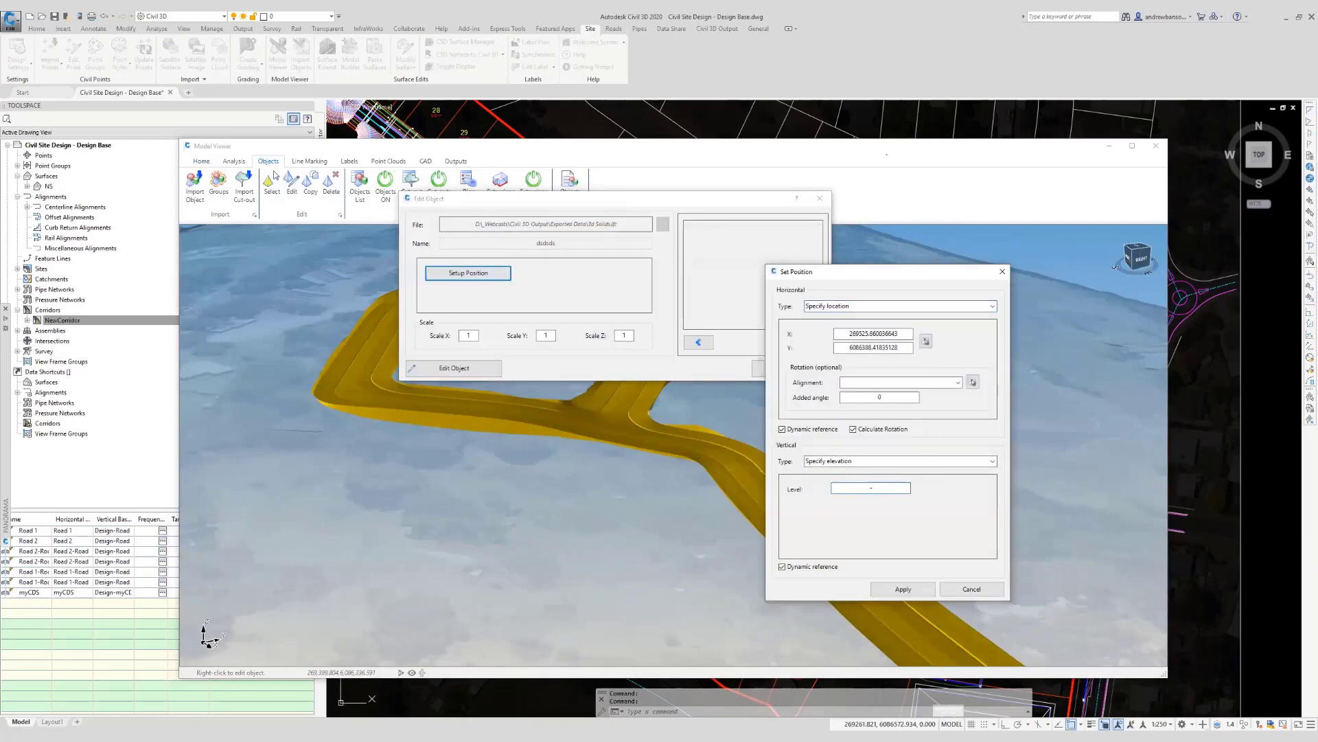
pyautogui.click(901, 588)
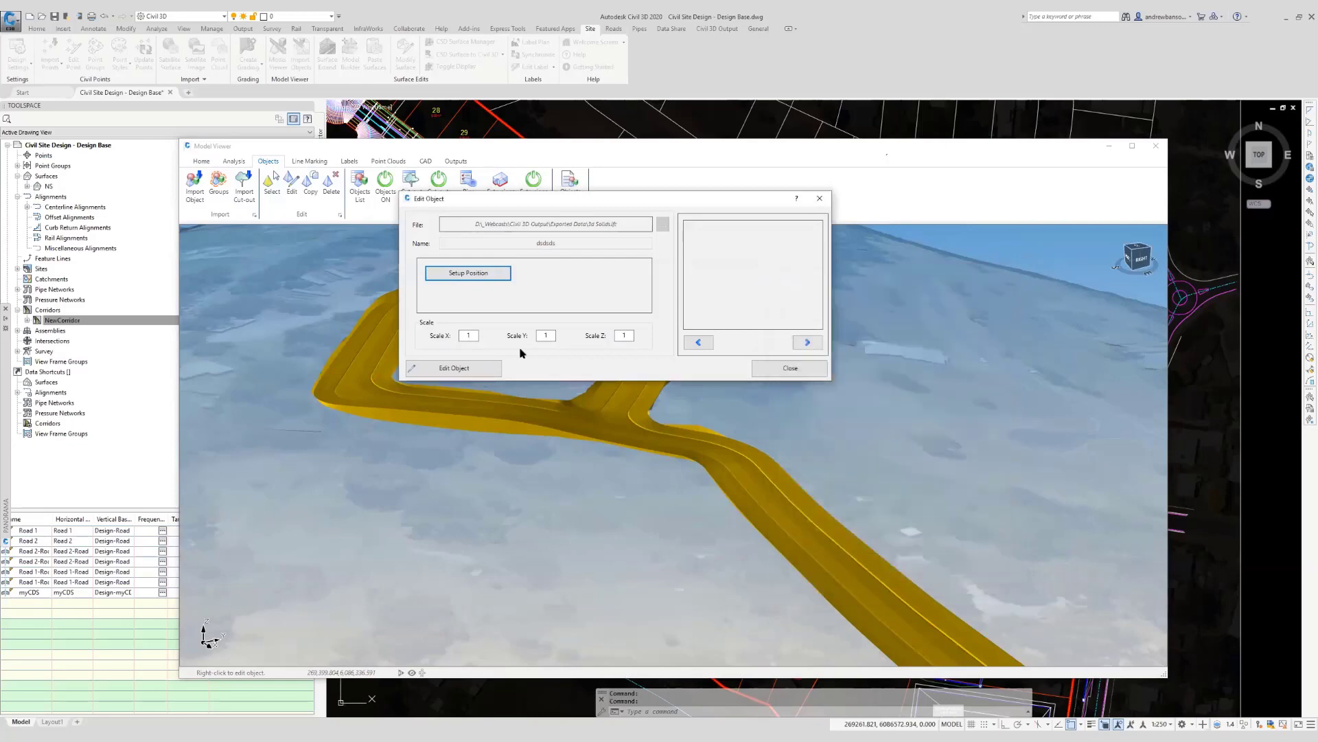
pyautogui.click(457, 368)
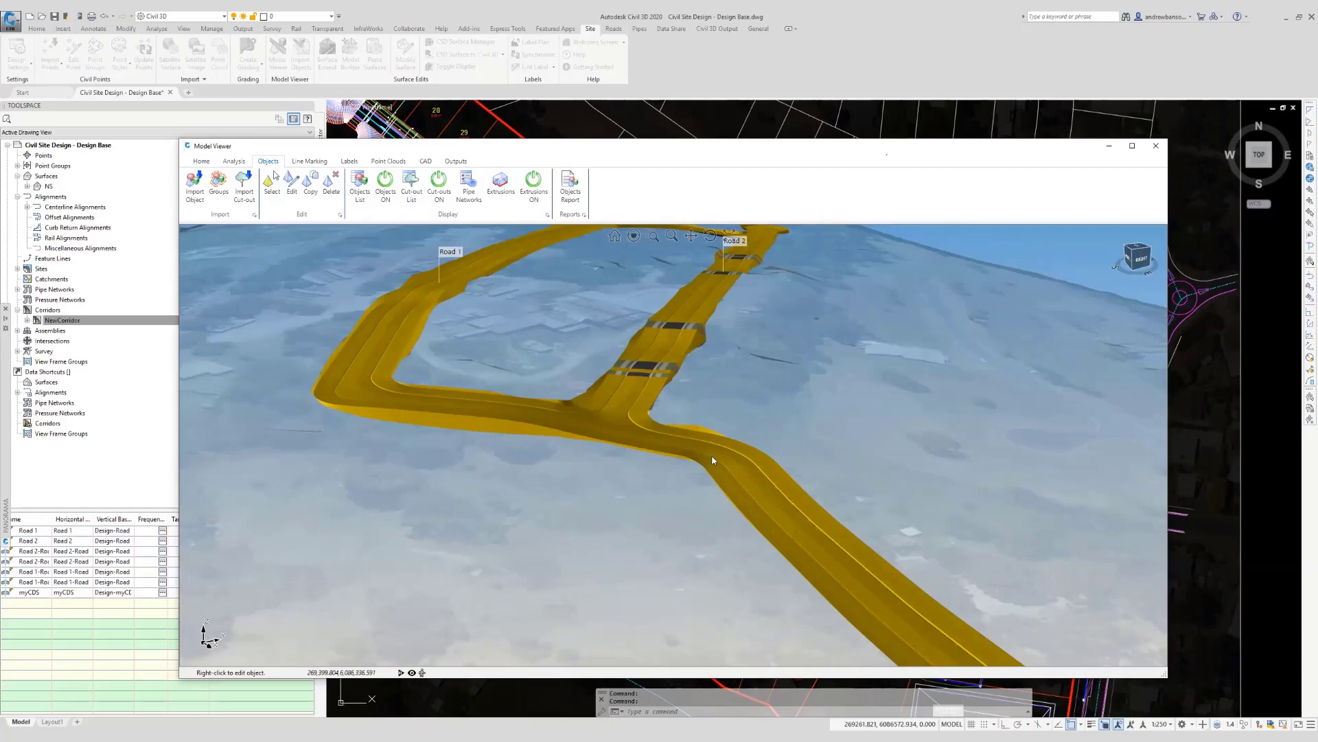
pyautogui.press('Escape')
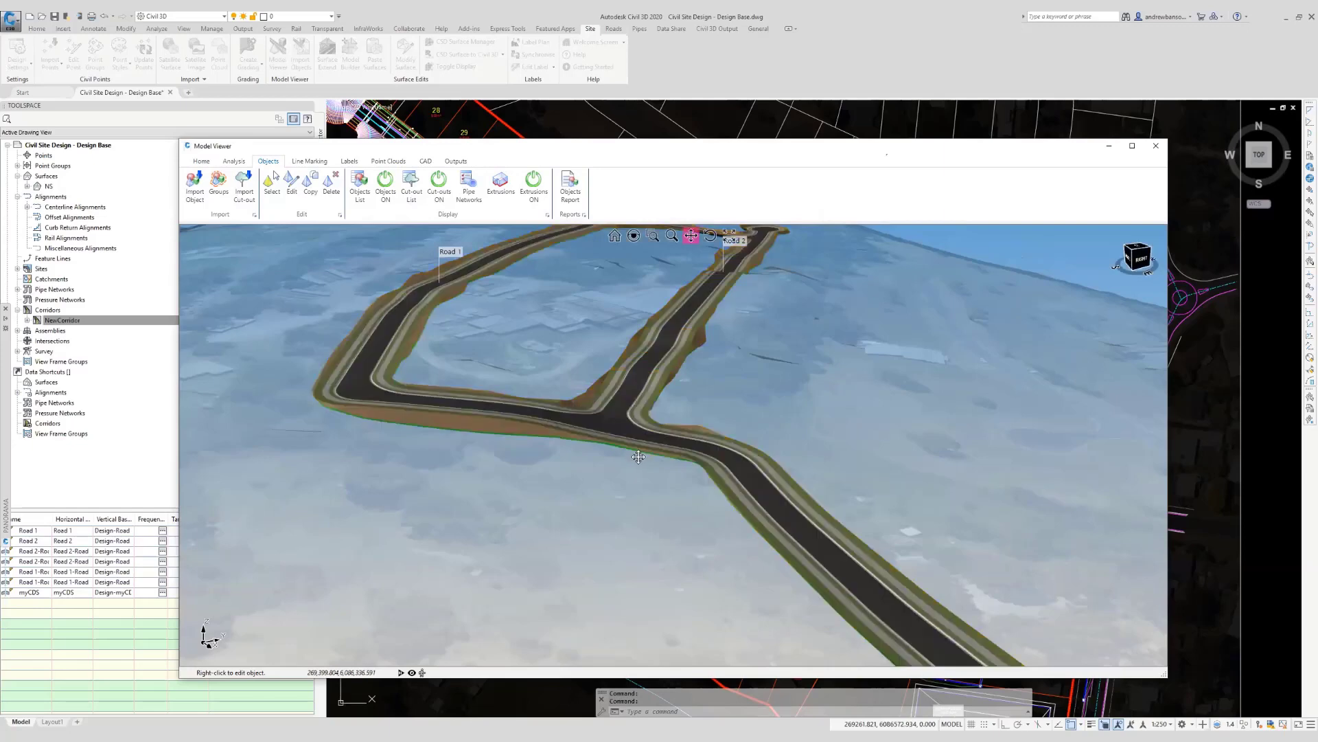
# Examine the pavement, kerb and footpath layers at the open end of the road, and the overall road network in 3D.
pyautogui.moveTo(638, 456); pyautogui.dragTo(647, 451, button='middle')
pyautogui.scroll(-4, 647, 450)
pyautogui.scroll(8, 769, 561)
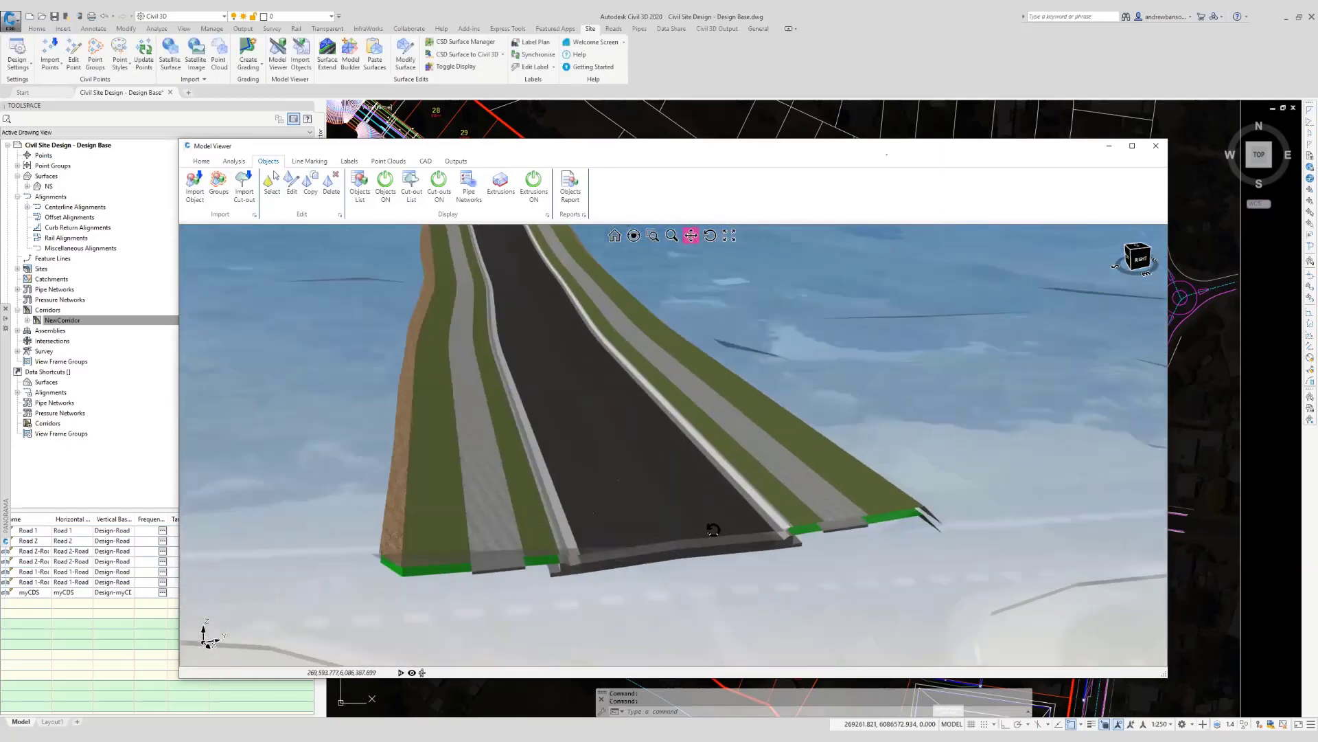
pyautogui.moveTo(712, 530); pyautogui.dragTo(672, 518, button='middle')
pyautogui.scroll(3, 756, 540)
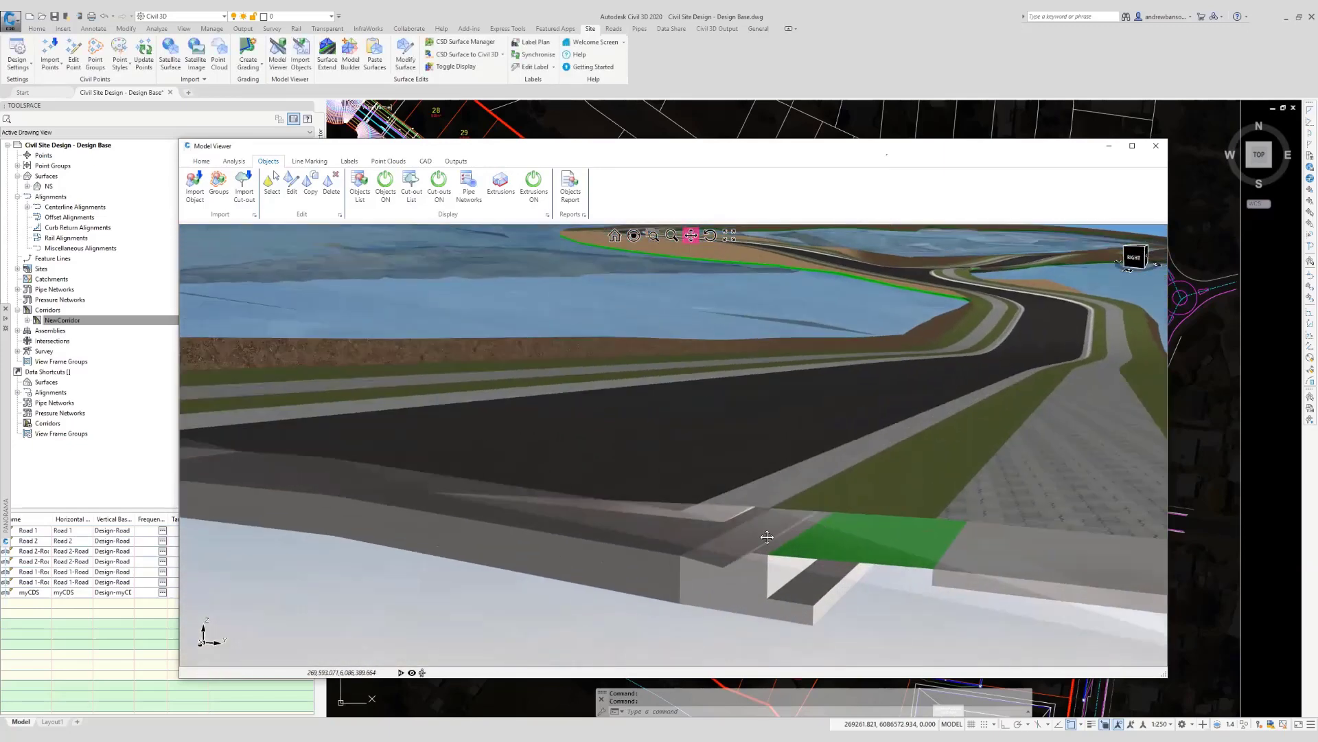
pyautogui.moveTo(762, 539)
pyautogui.mouseDown(button='middle')
pyautogui.moveTo(816, 542)
pyautogui.moveTo(760, 538)
pyautogui.moveTo(780, 553)
pyautogui.mouseUp(button='middle')
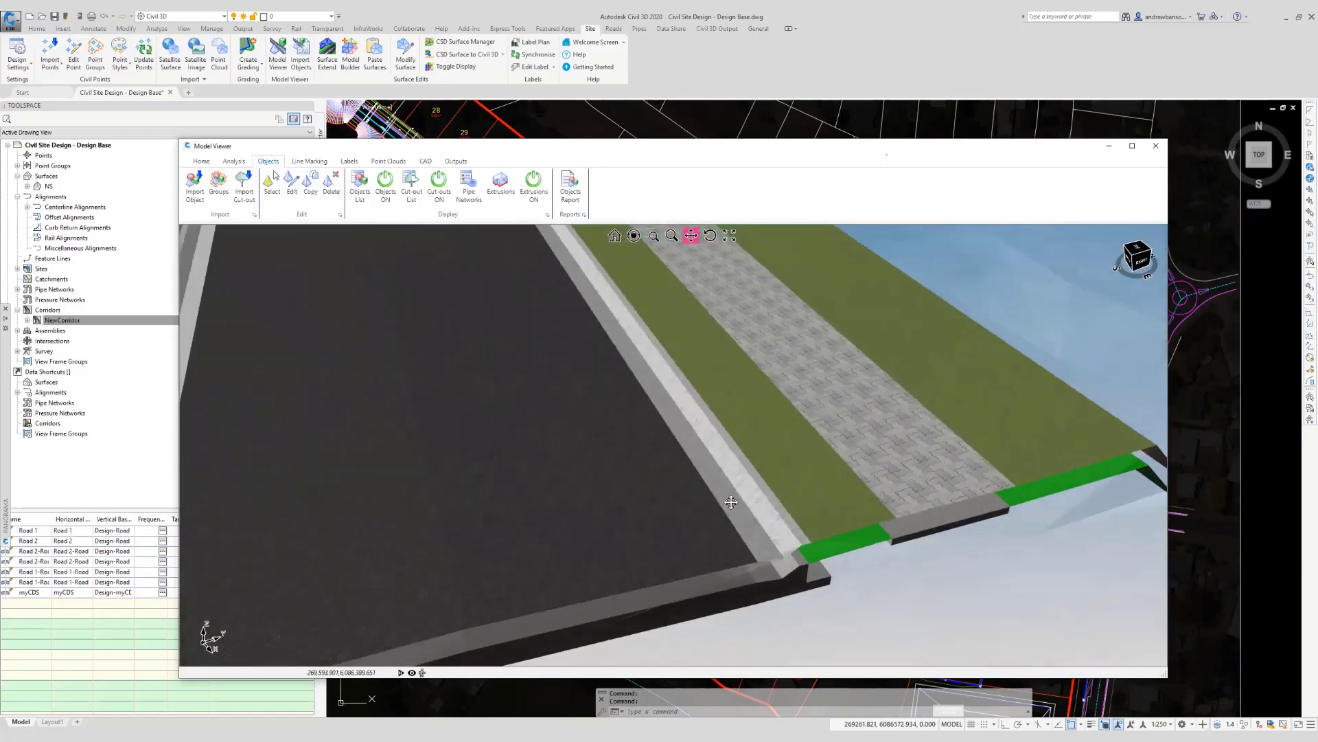
pyautogui.scroll(-8, 734, 512)
pyautogui.scroll(-2, 737, 510)
pyautogui.moveTo(737, 510)
pyautogui.mouseDown(button='middle')
pyautogui.moveTo(677, 519)
pyautogui.moveTo(751, 490)
pyautogui.moveTo(726, 504)
pyautogui.mouseUp(button='middle')
pyautogui.scroll(-4, 678, 518)
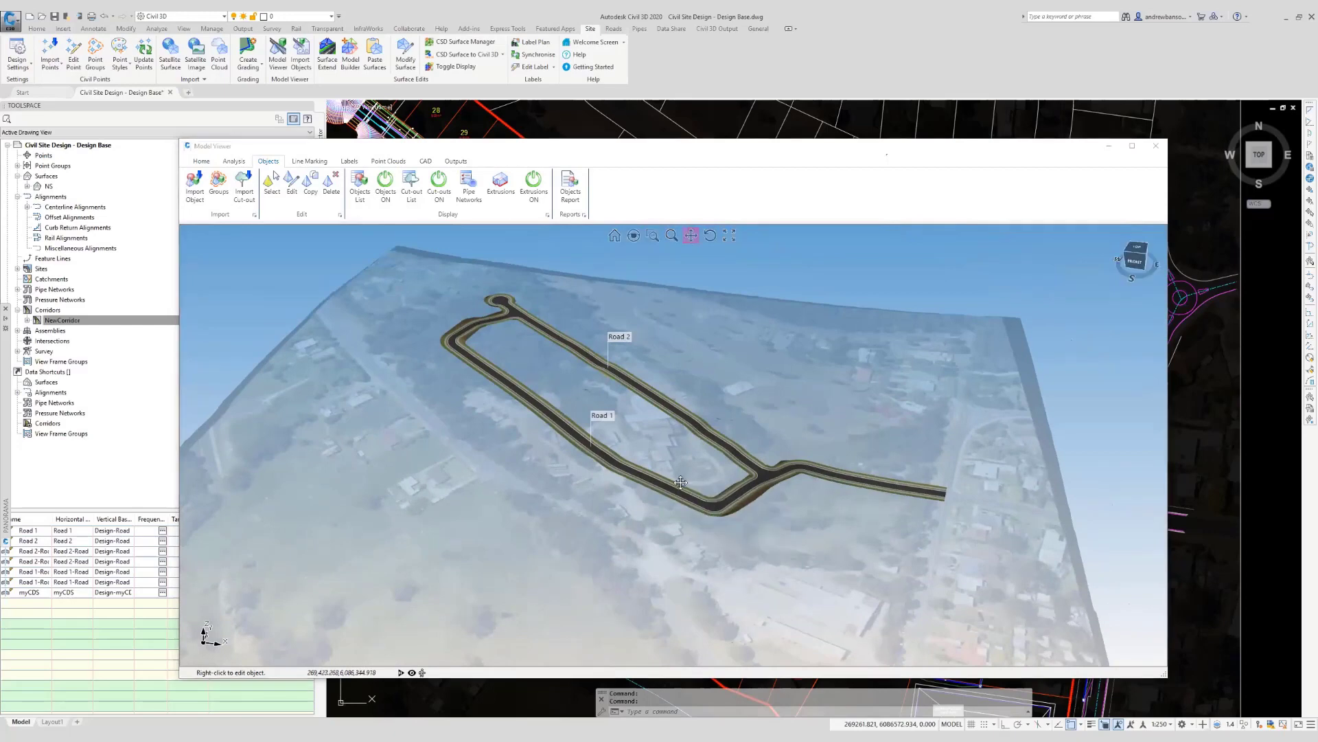
# Close the Model Viewer and export feature lines from the TotalModel model to the site csdOutput.
pyautogui.click(1157, 147)
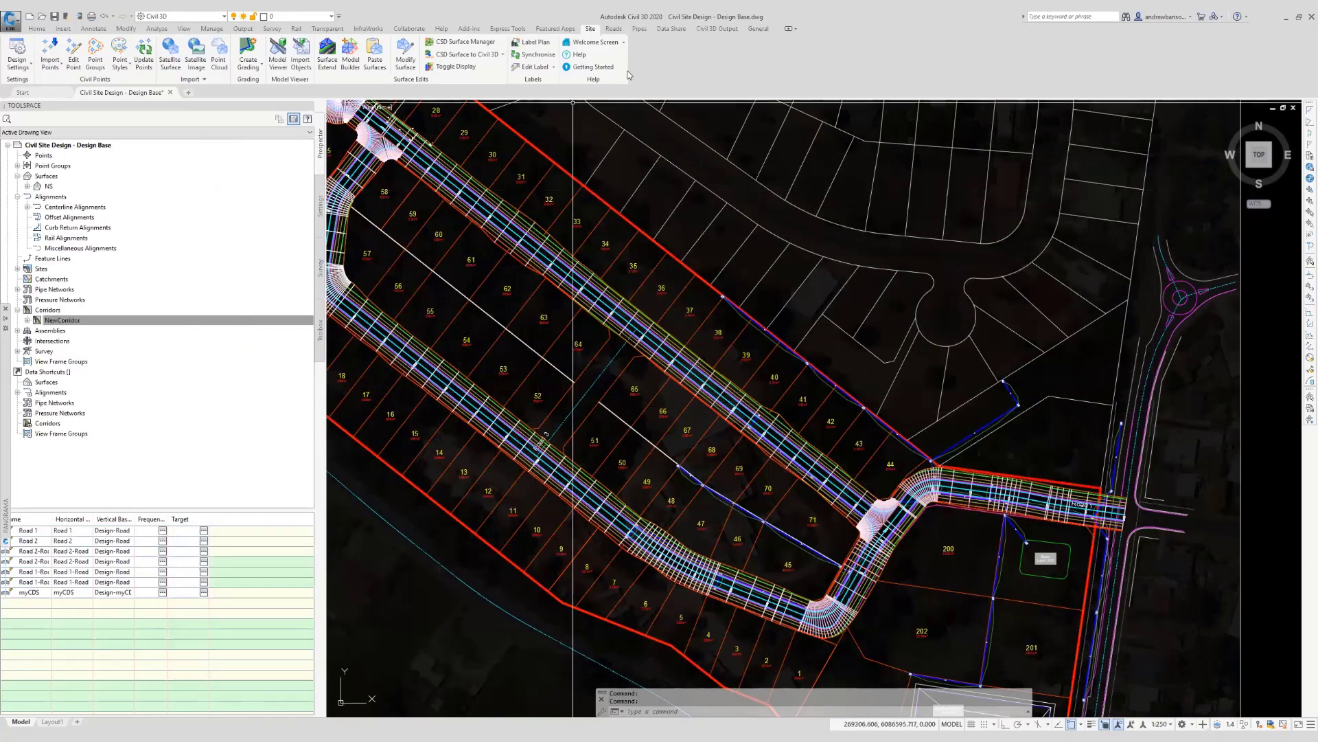
pyautogui.click(717, 28)
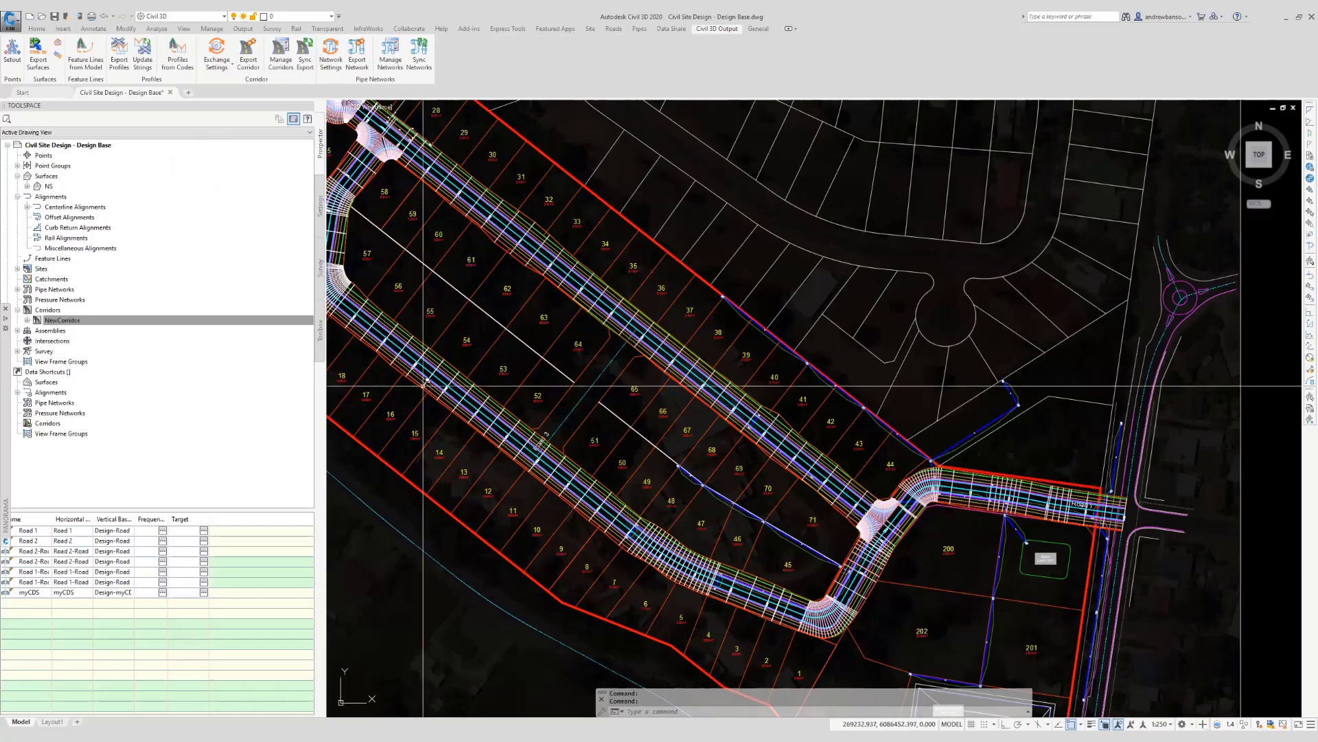
pyautogui.moveTo(537, 394); pyautogui.dragTo(597, 435, button='middle')
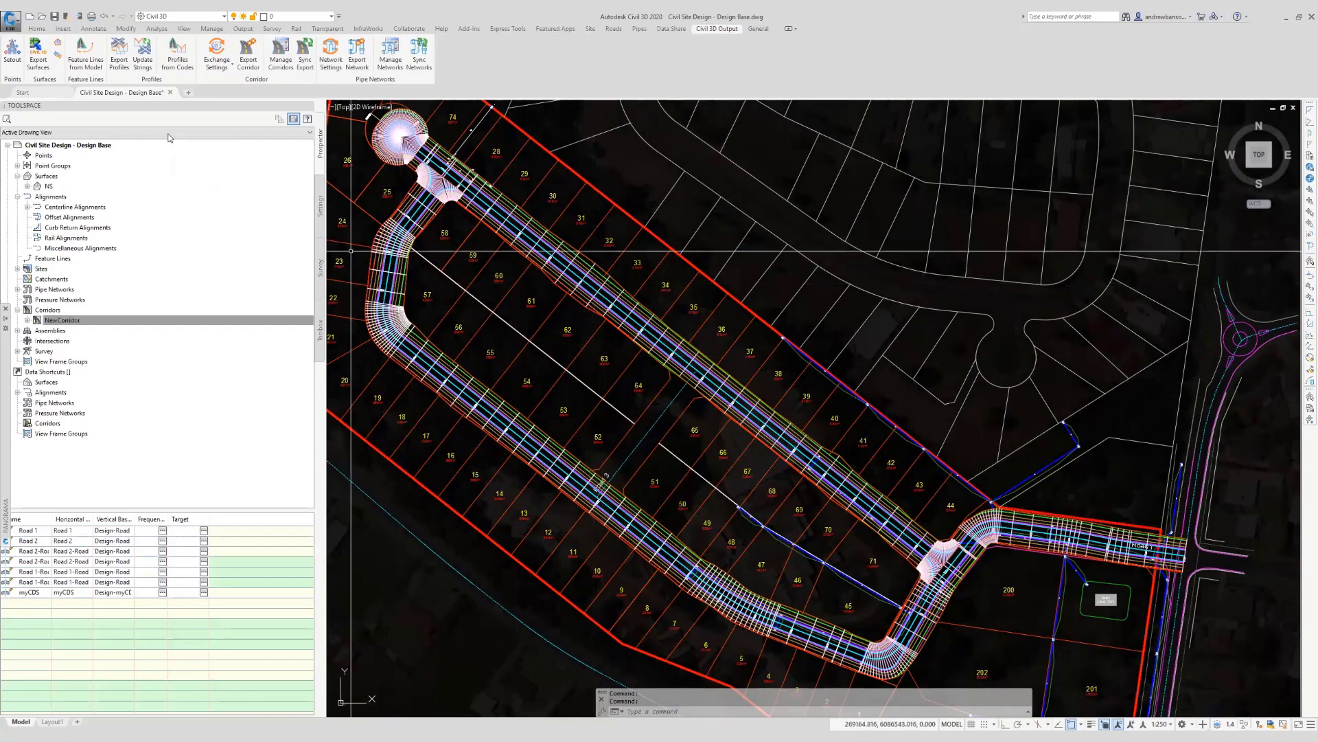
pyautogui.click(81, 63)
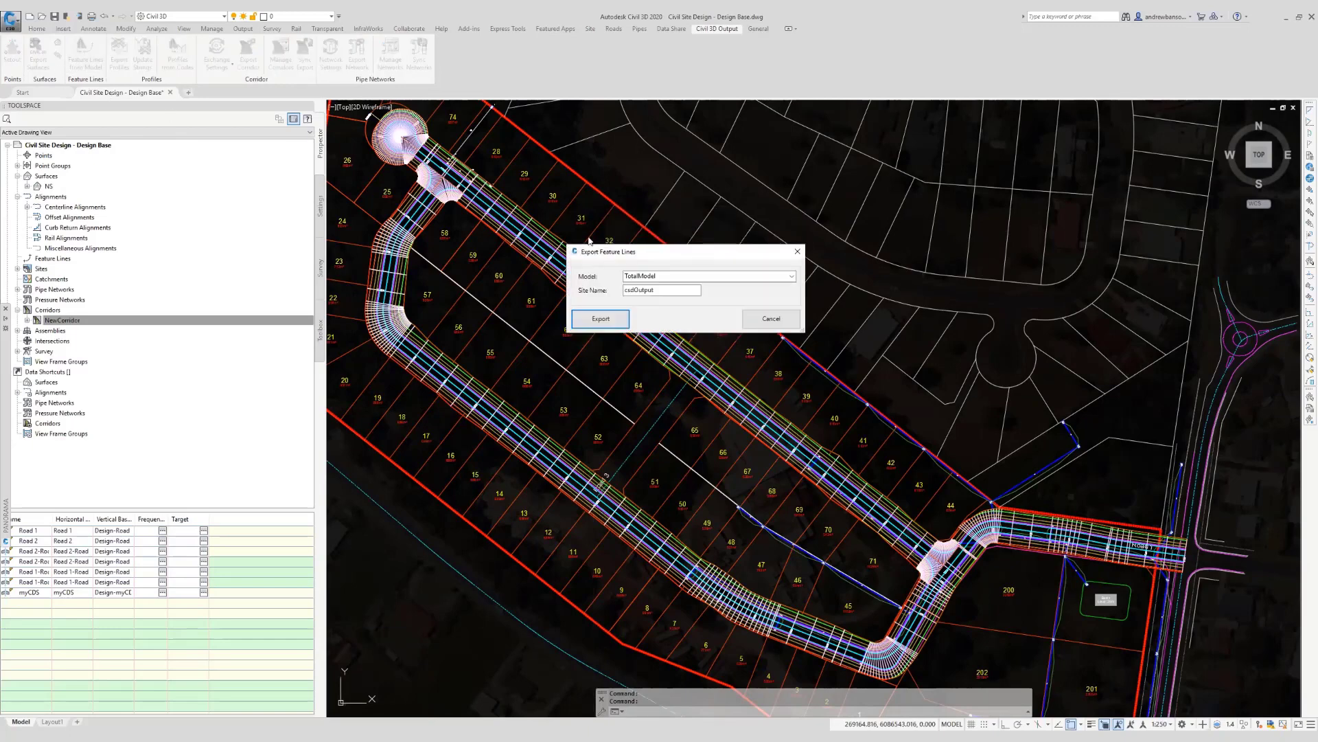
pyautogui.moveTo(614, 254); pyautogui.dragTo(605, 288)
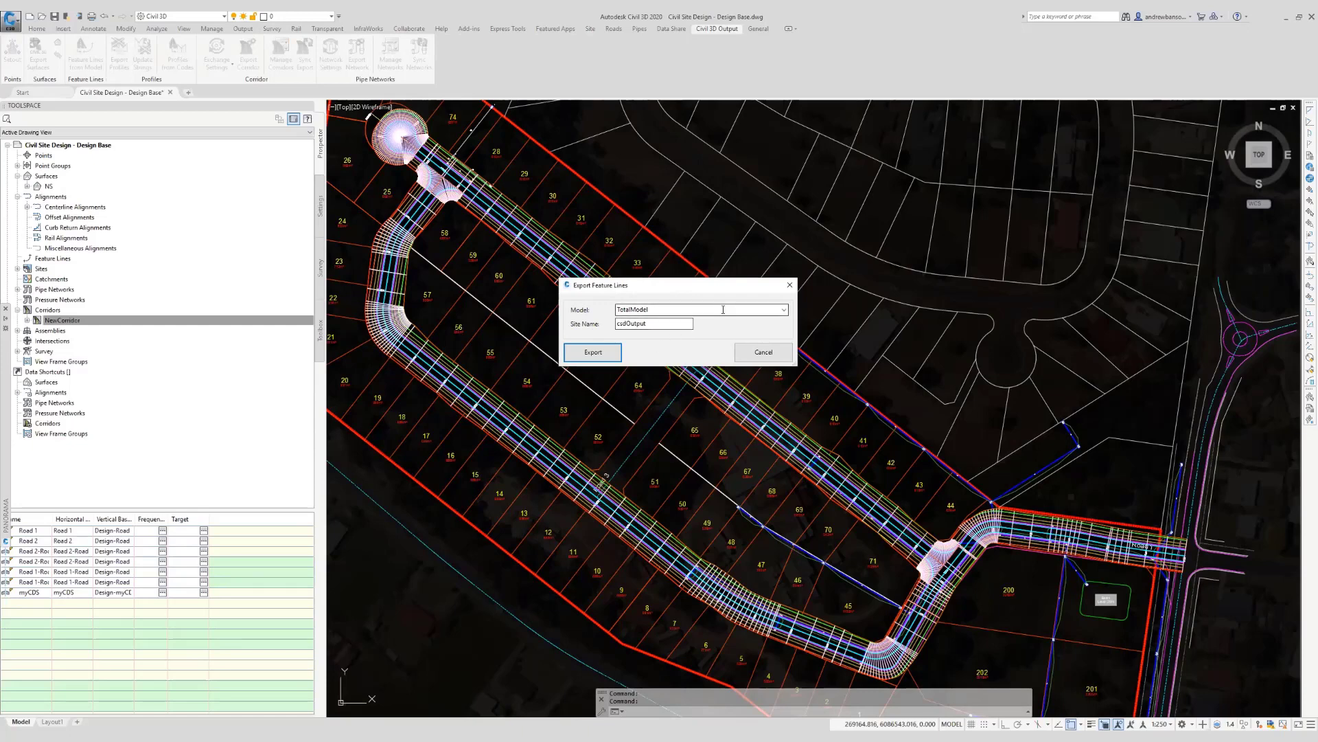
pyautogui.click(652, 324)
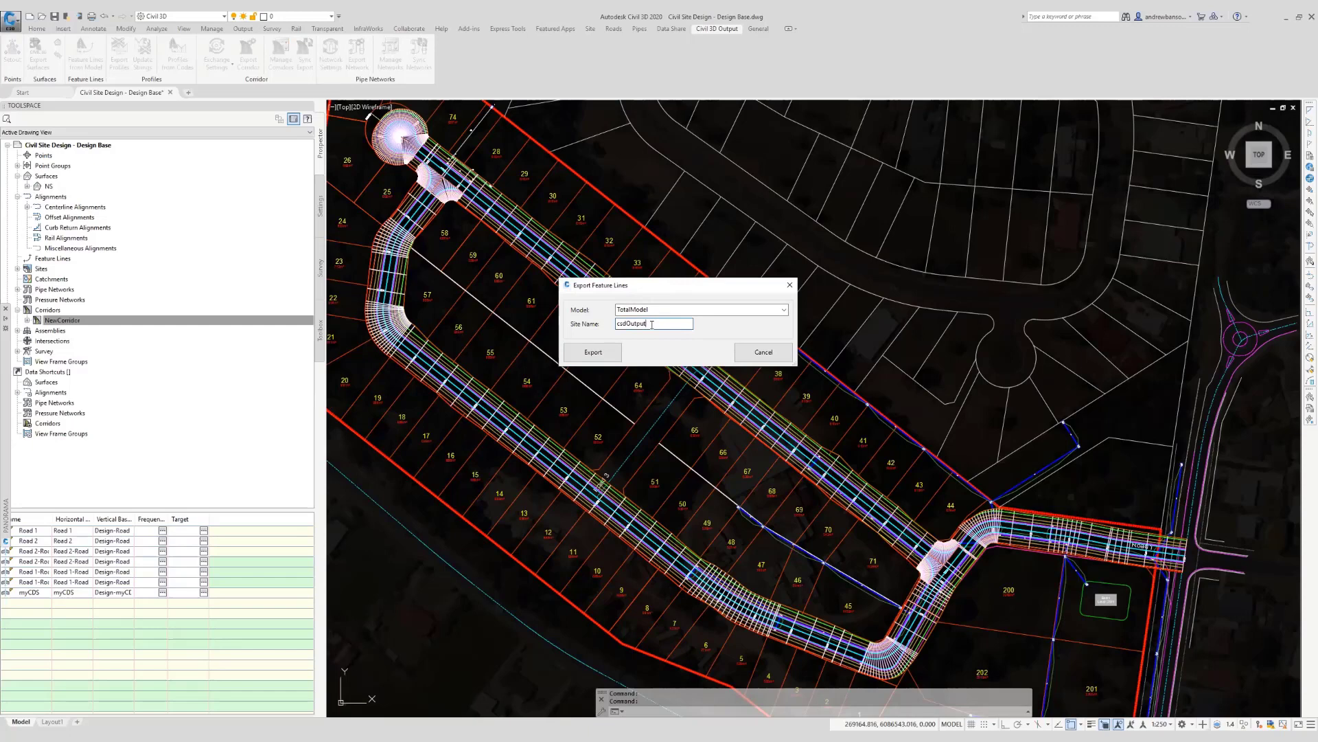
pyautogui.click(656, 311)
pyautogui.click(605, 351)
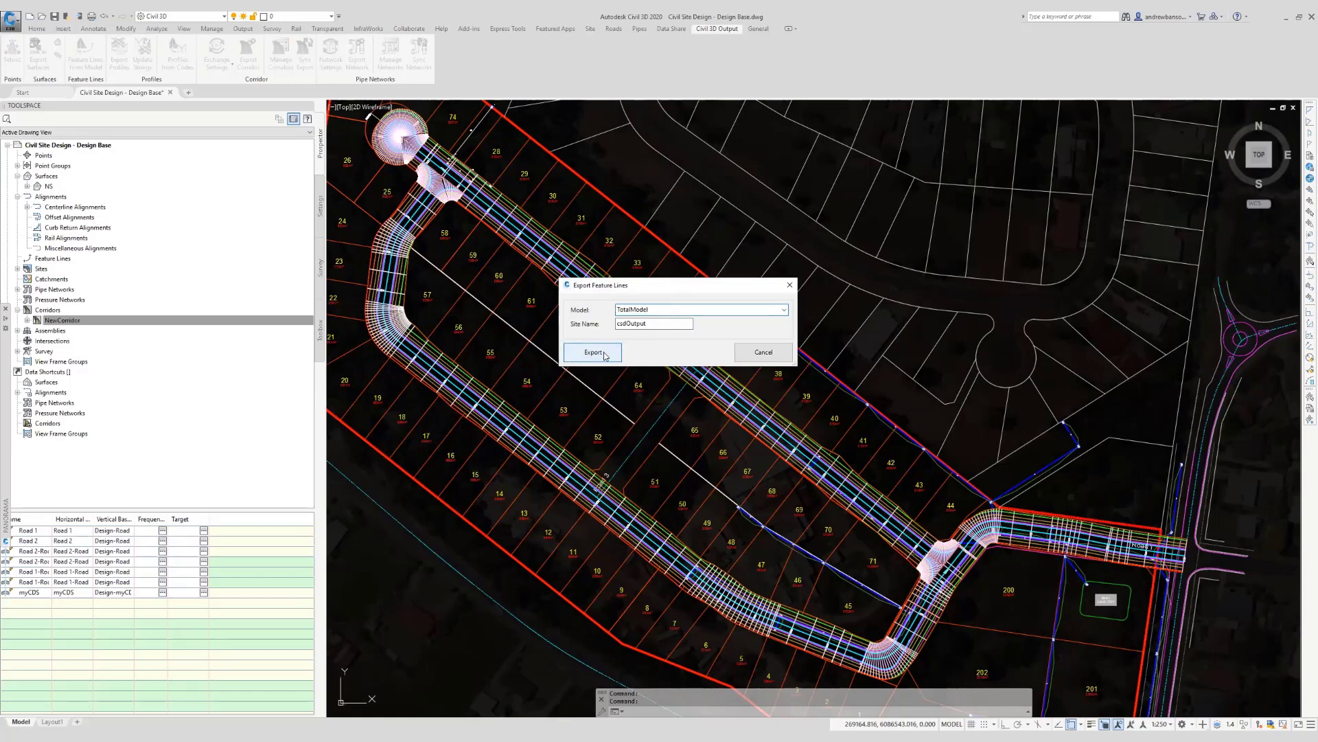
pyautogui.click(605, 352)
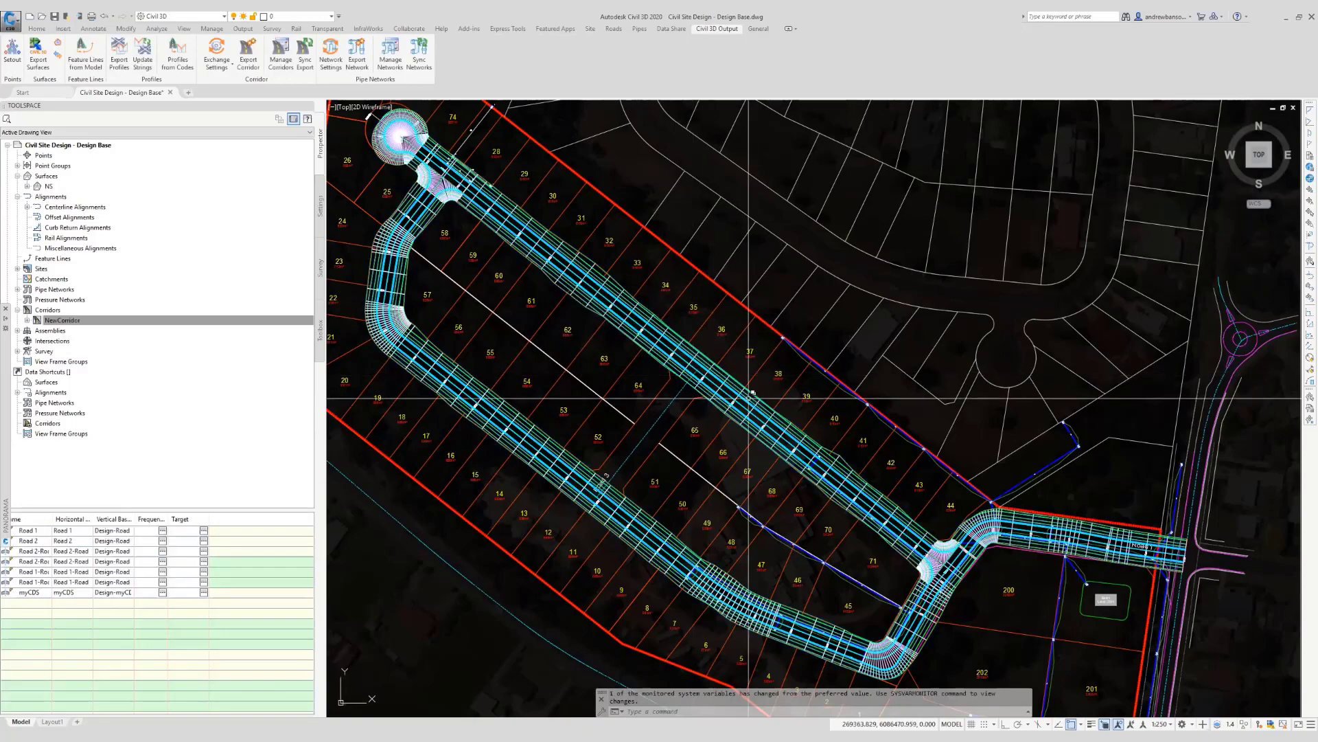
# Review the point elevations and grades of the exported Road 2 feature line beside lot 36 in the Elevation Editor.
pyautogui.moveTo(778, 435)
pyautogui.mouseDown(button='middle')
pyautogui.moveTo(664, 356)
pyautogui.moveTo(782, 478)
pyautogui.mouseUp(button='middle')
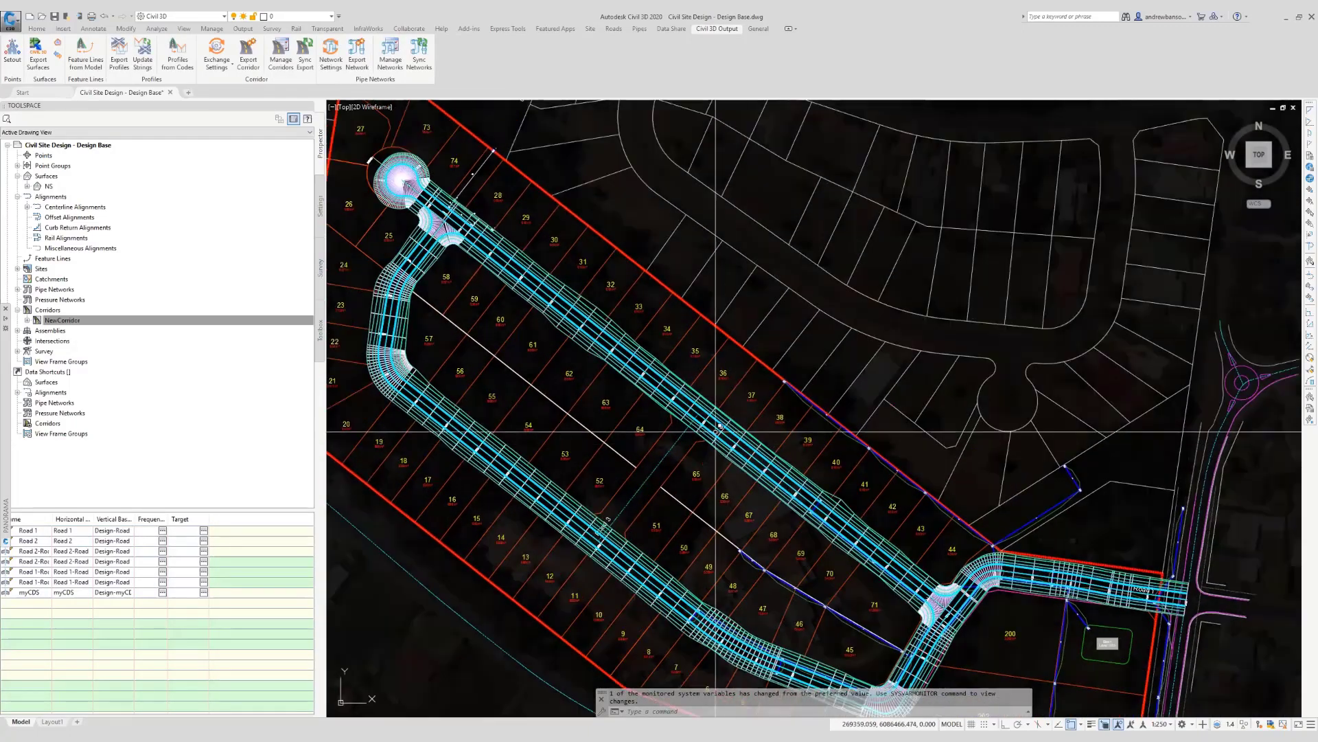
pyautogui.scroll(8, 709, 392)
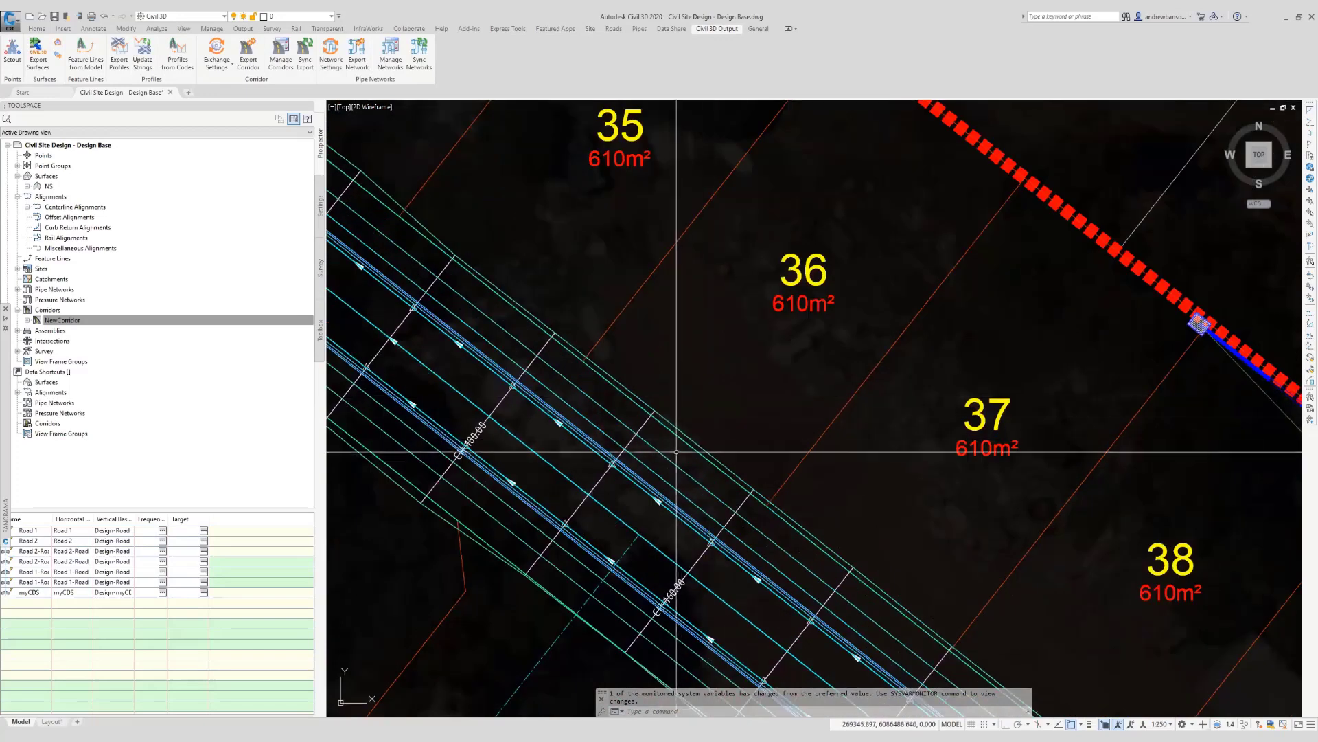
pyautogui.click(676, 462)
pyautogui.click(717, 501)
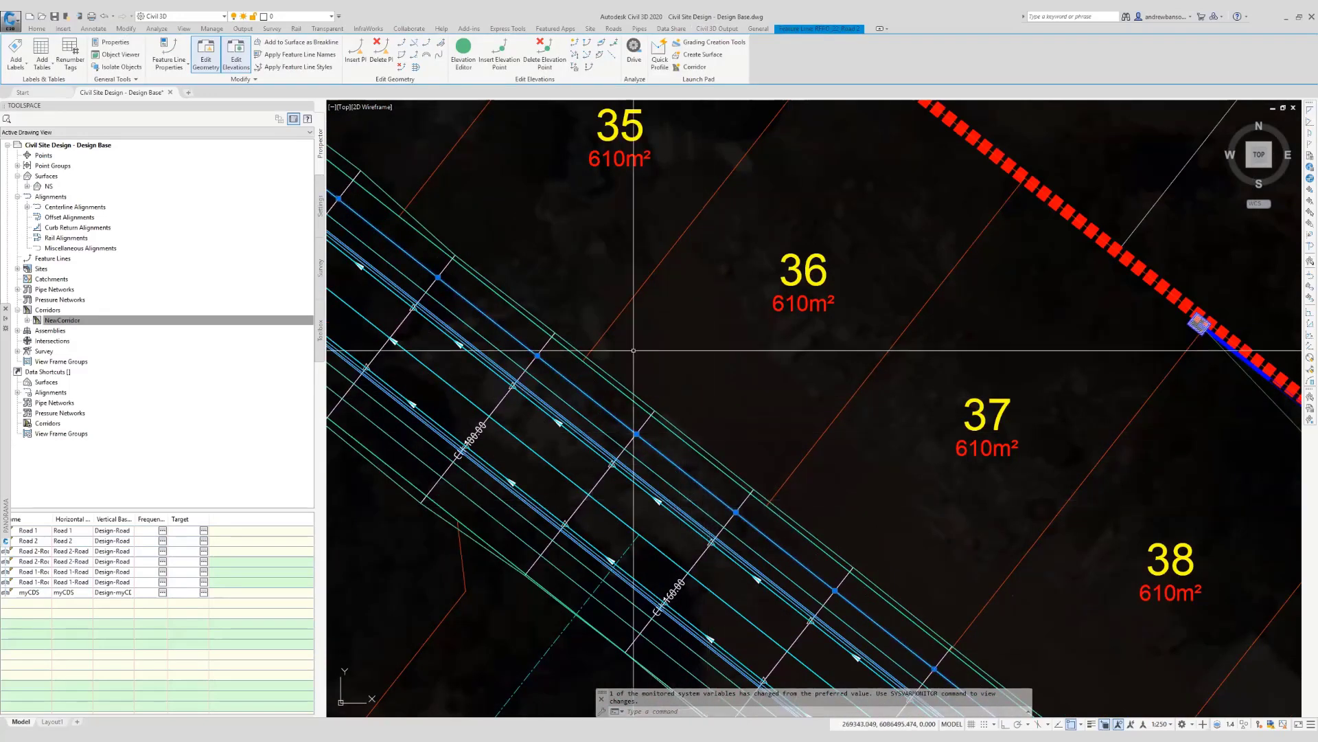
pyautogui.click(6, 319)
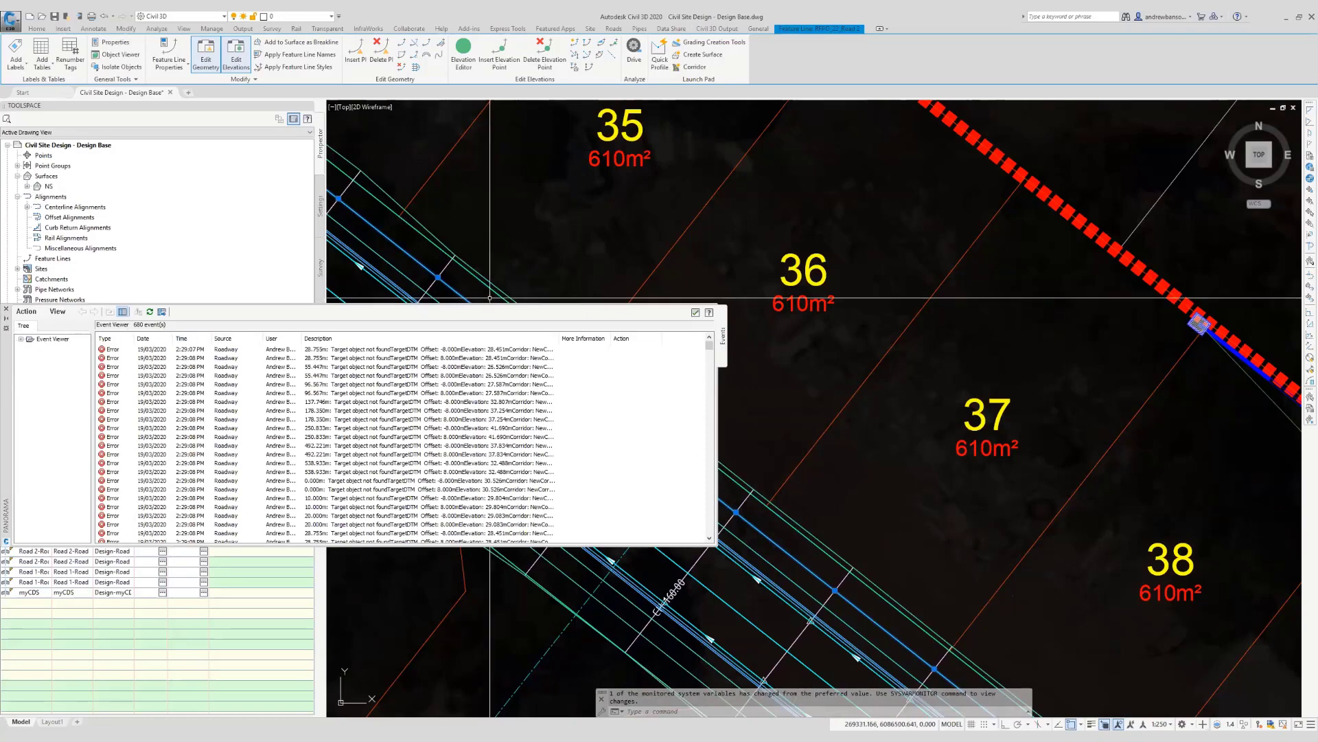
pyautogui.click(464, 60)
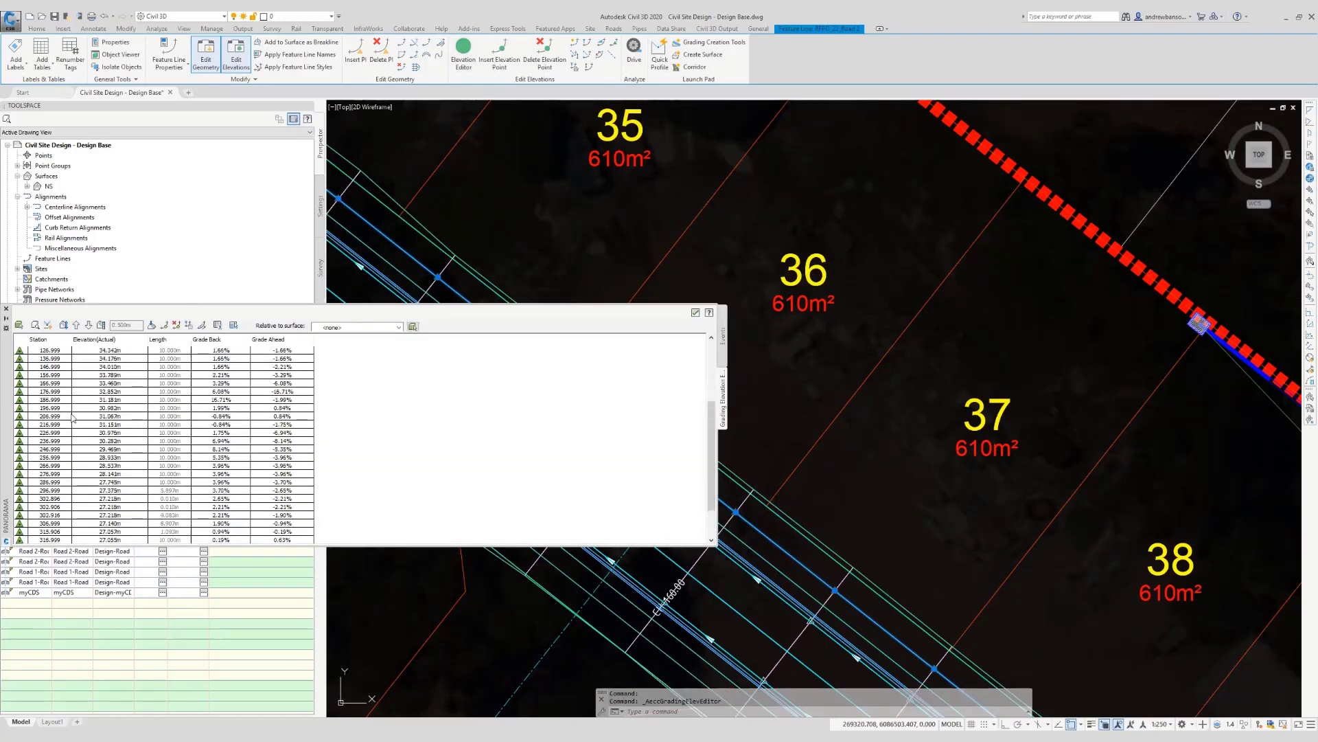
pyautogui.scroll(7, 83, 421)
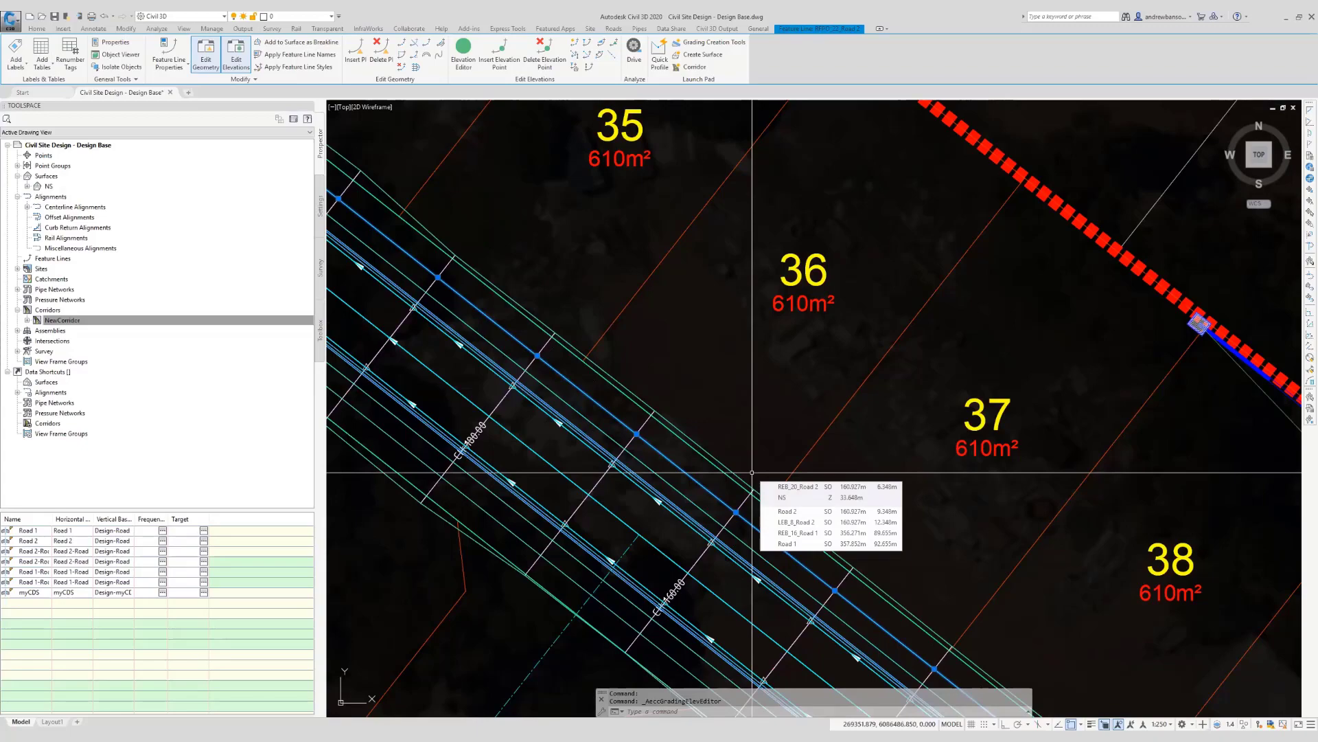
pyautogui.scroll(-5, 776, 484)
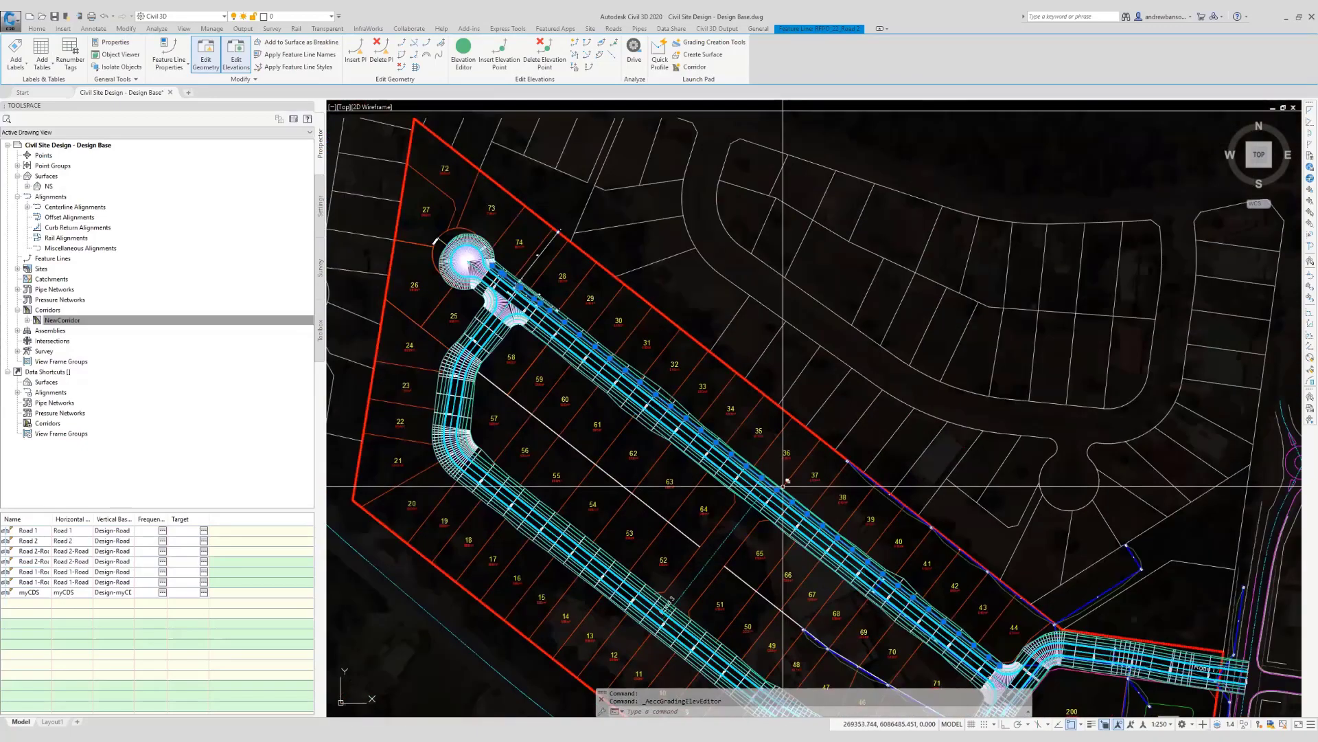
pyautogui.scroll(-2, 783, 486)
pyautogui.press('Escape')
# Export the road profiles into the drawing and inspect the Road 1 profile view.
pyautogui.moveTo(786, 512); pyautogui.dragTo(692, 435, button='middle')
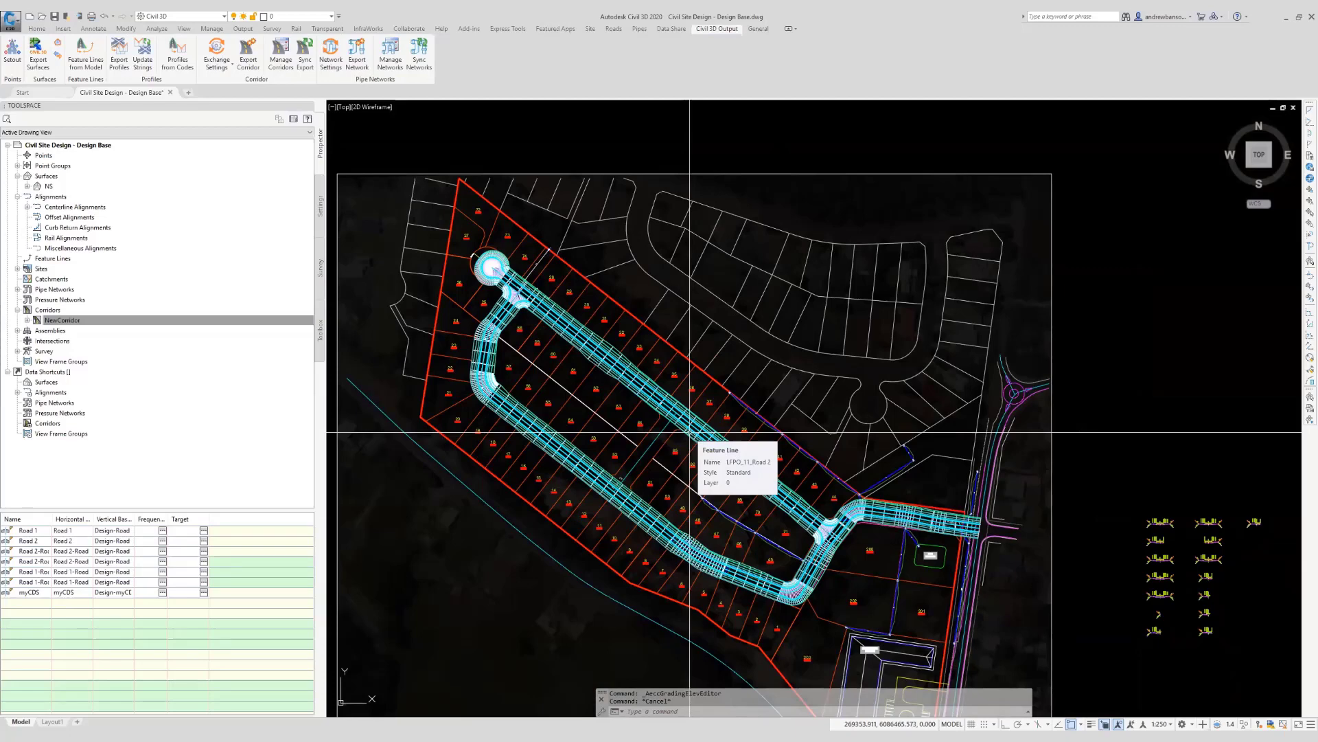
pyautogui.scroll(-3, 690, 433)
pyautogui.moveTo(690, 432); pyautogui.dragTo(454, 504, button='middle')
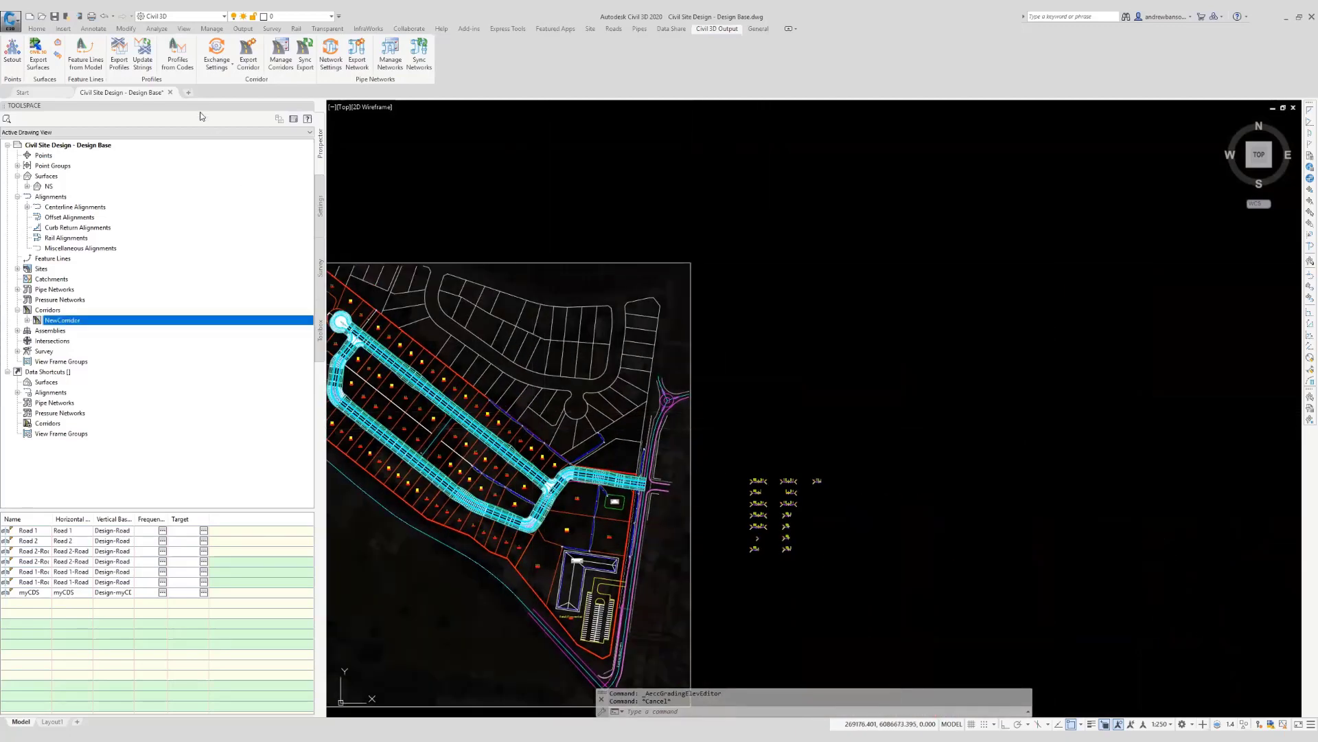
pyautogui.click(120, 63)
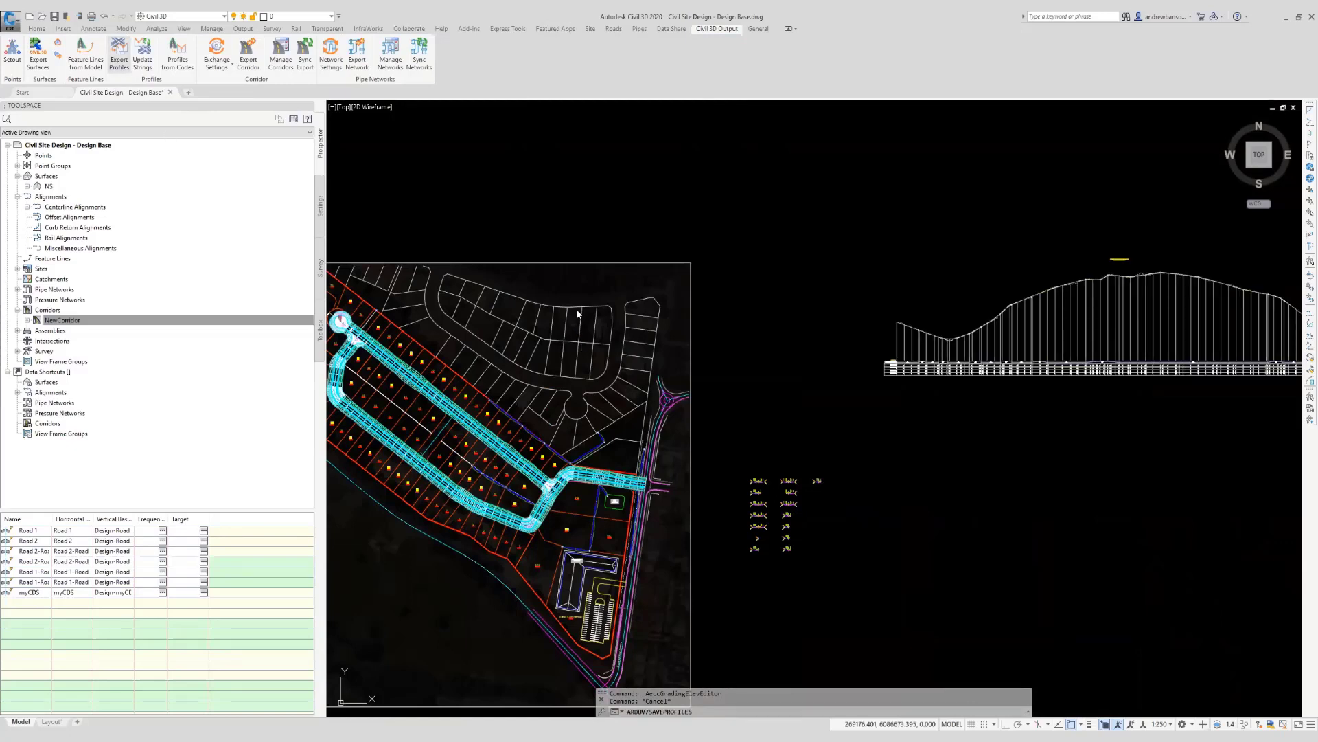
pyautogui.scroll(-3, 874, 389)
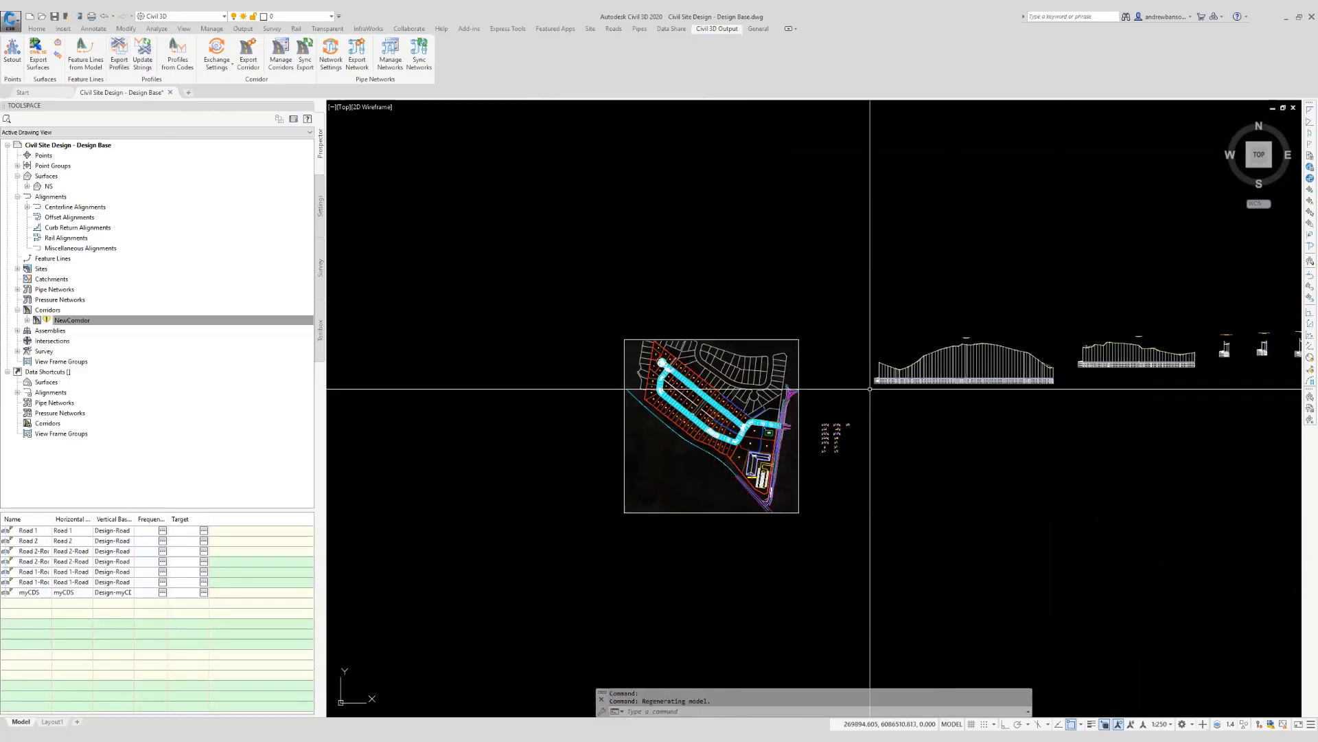
pyautogui.scroll(-2, 694, 386)
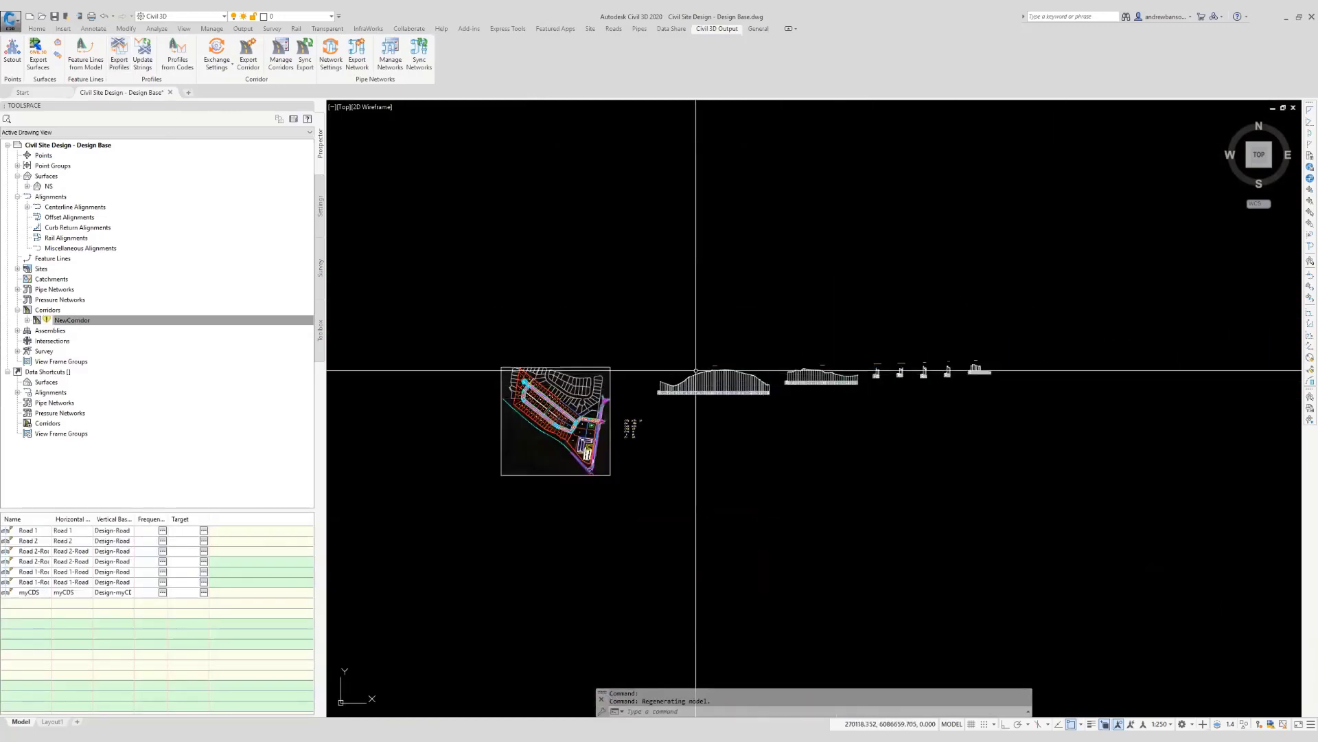
pyautogui.scroll(5, 697, 372)
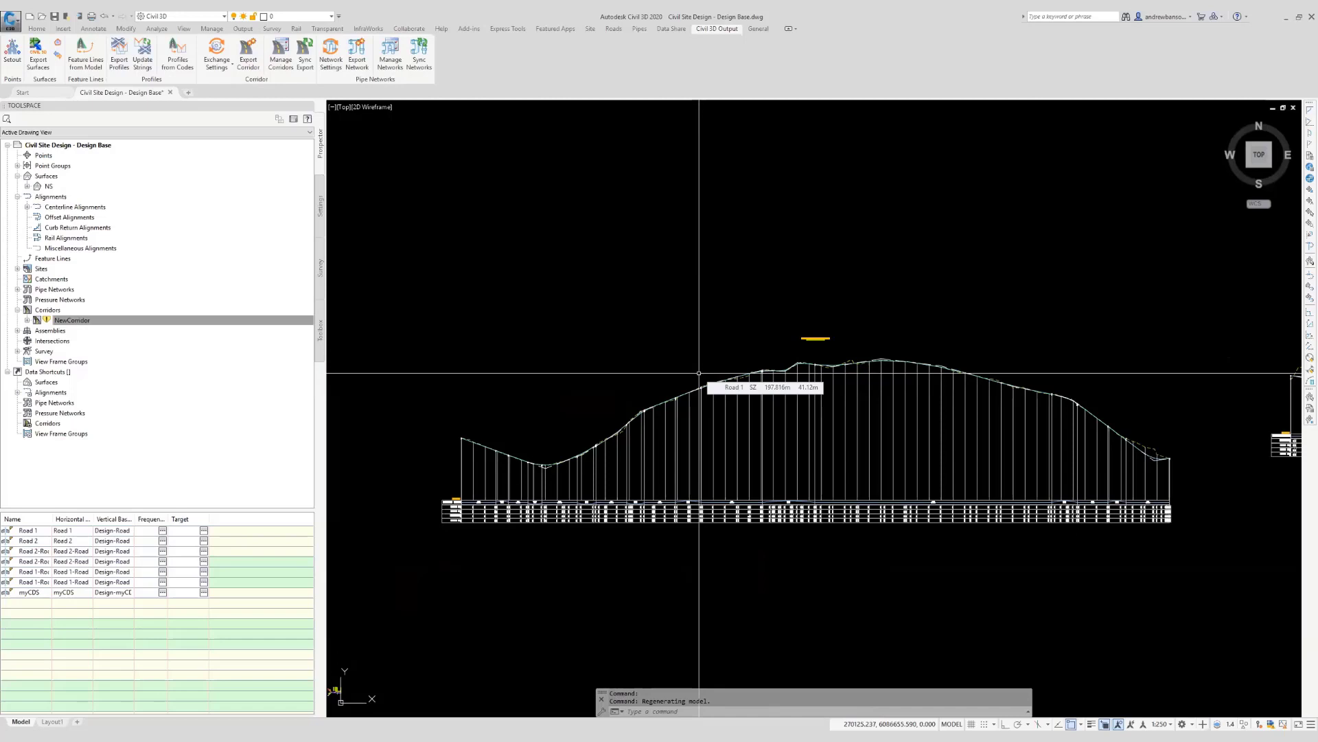
# Select the Road 1 design profile in its profile view and examine its geometry, then clear the selection.
pyautogui.scroll(-6, 699, 373)
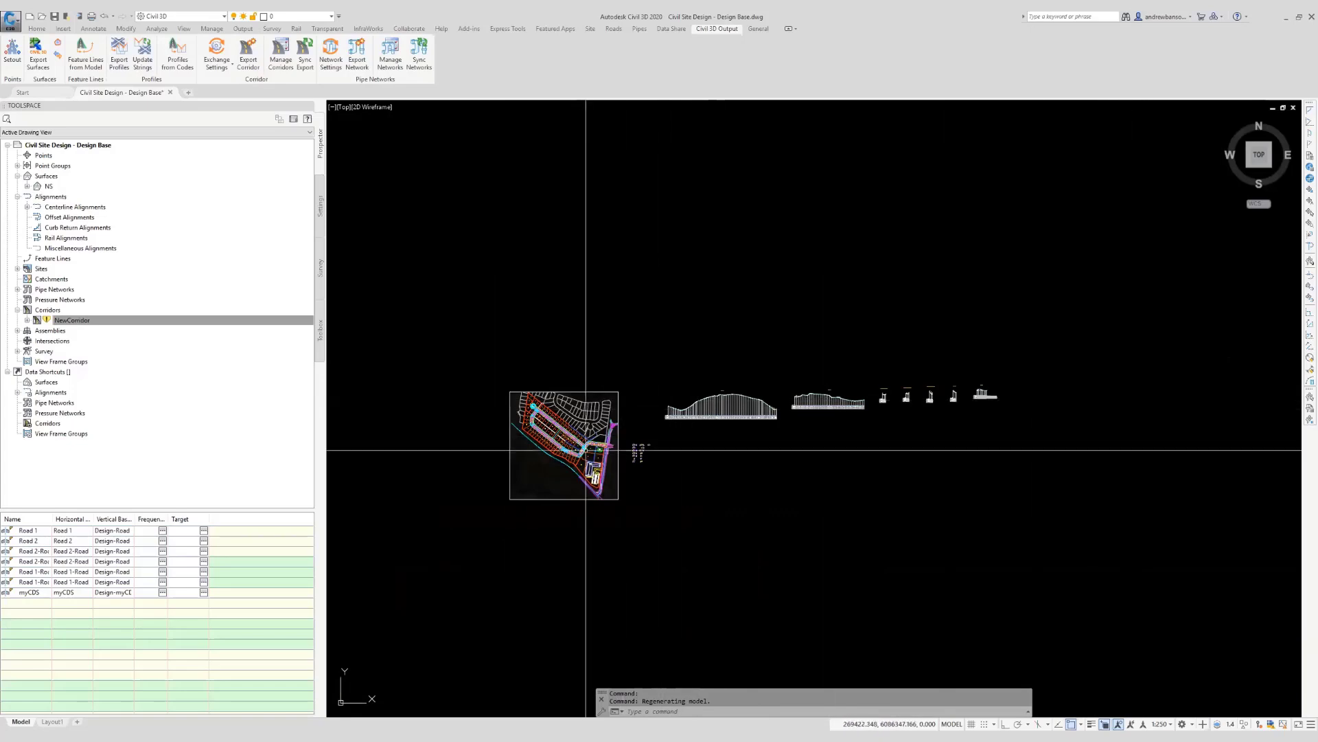
pyautogui.scroll(5, 586, 450)
pyautogui.scroll(-1, 412, 471)
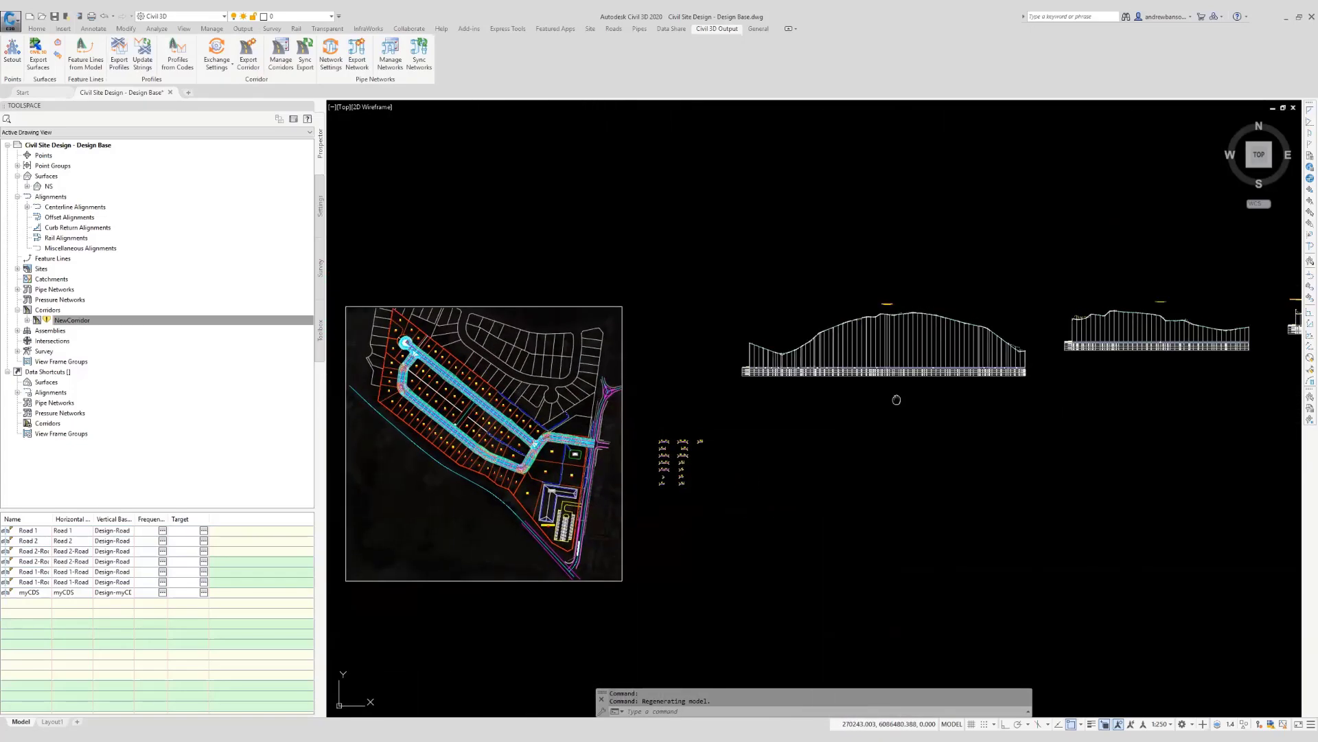
pyautogui.moveTo(896, 399); pyautogui.dragTo(759, 430, button='middle')
pyautogui.scroll(8, 759, 429)
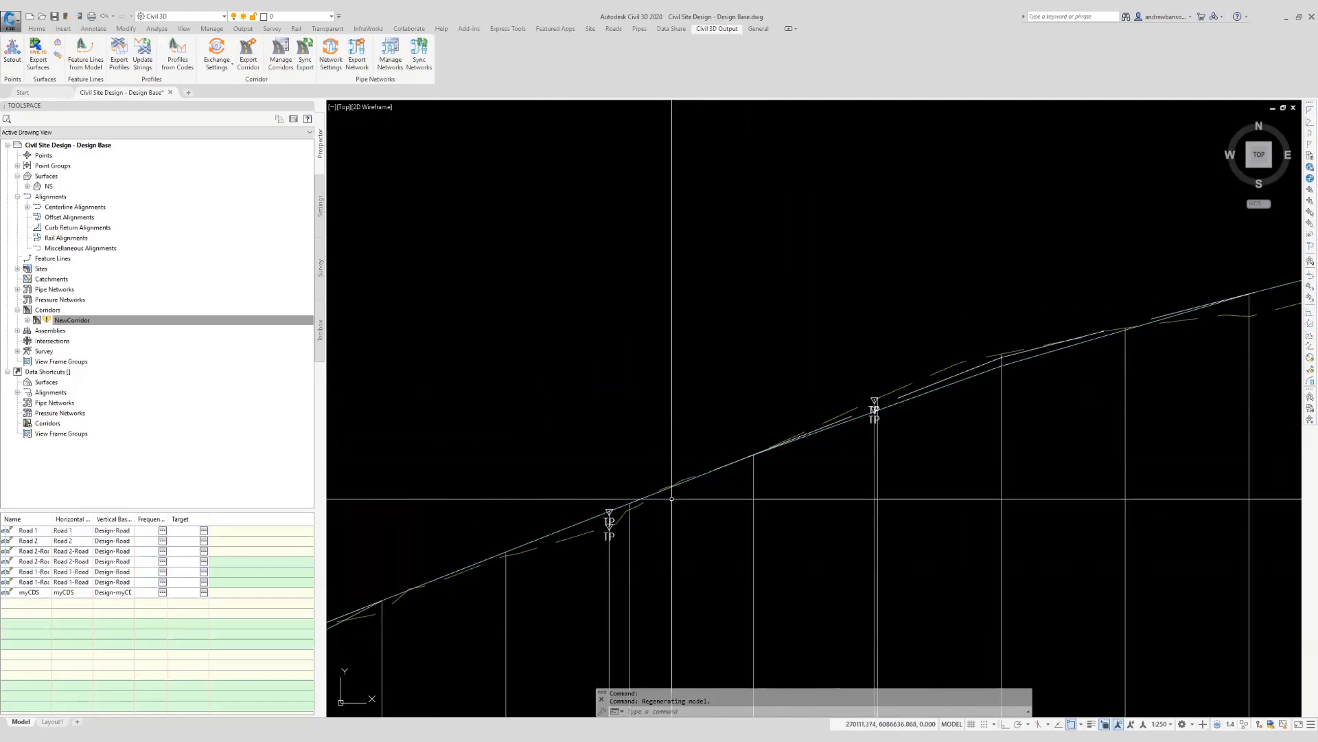
pyautogui.click(601, 523)
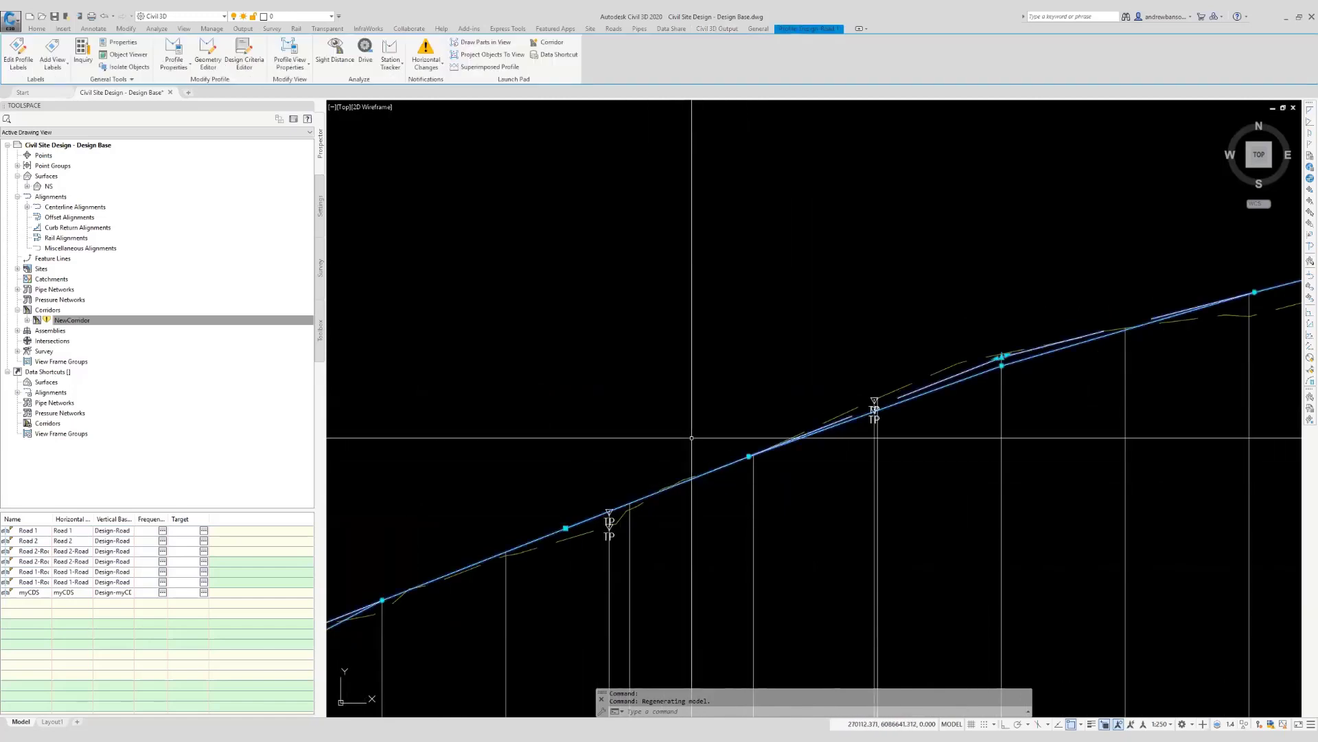
pyautogui.scroll(-7, 691, 437)
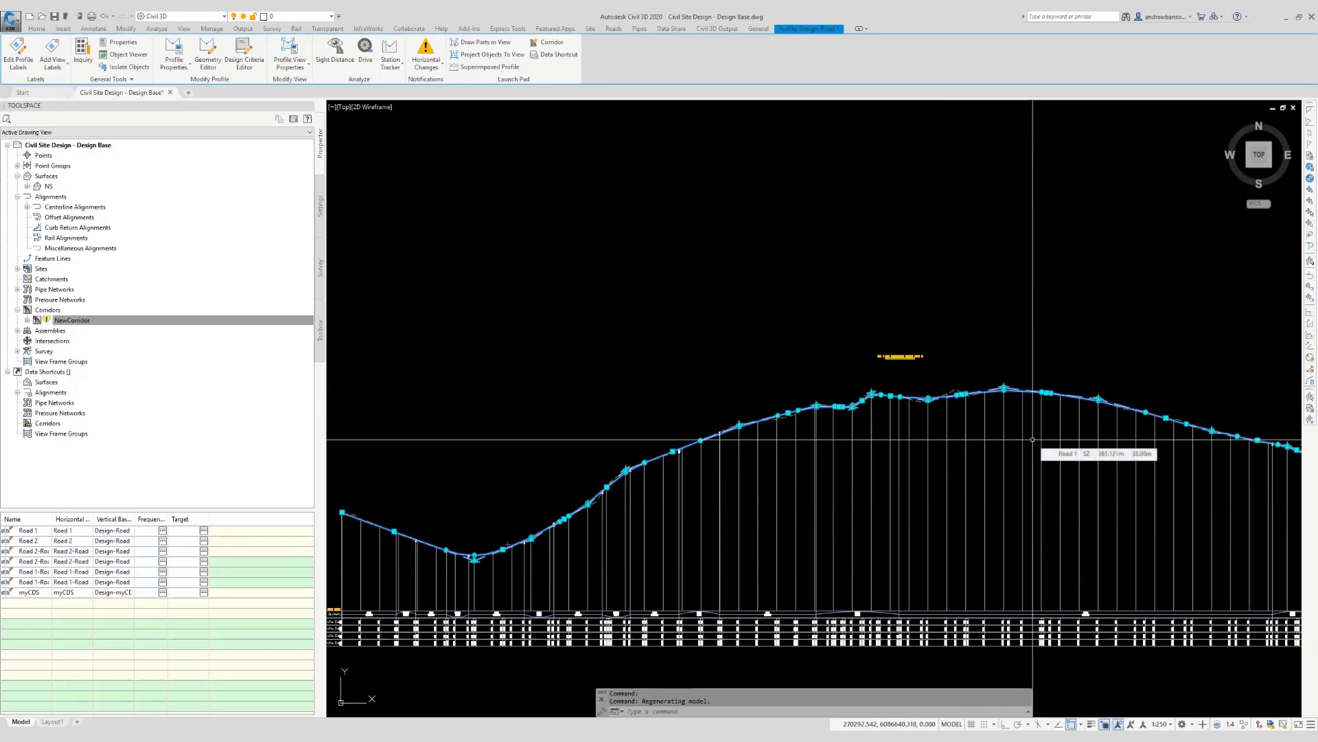
pyautogui.scroll(-5, 909, 441)
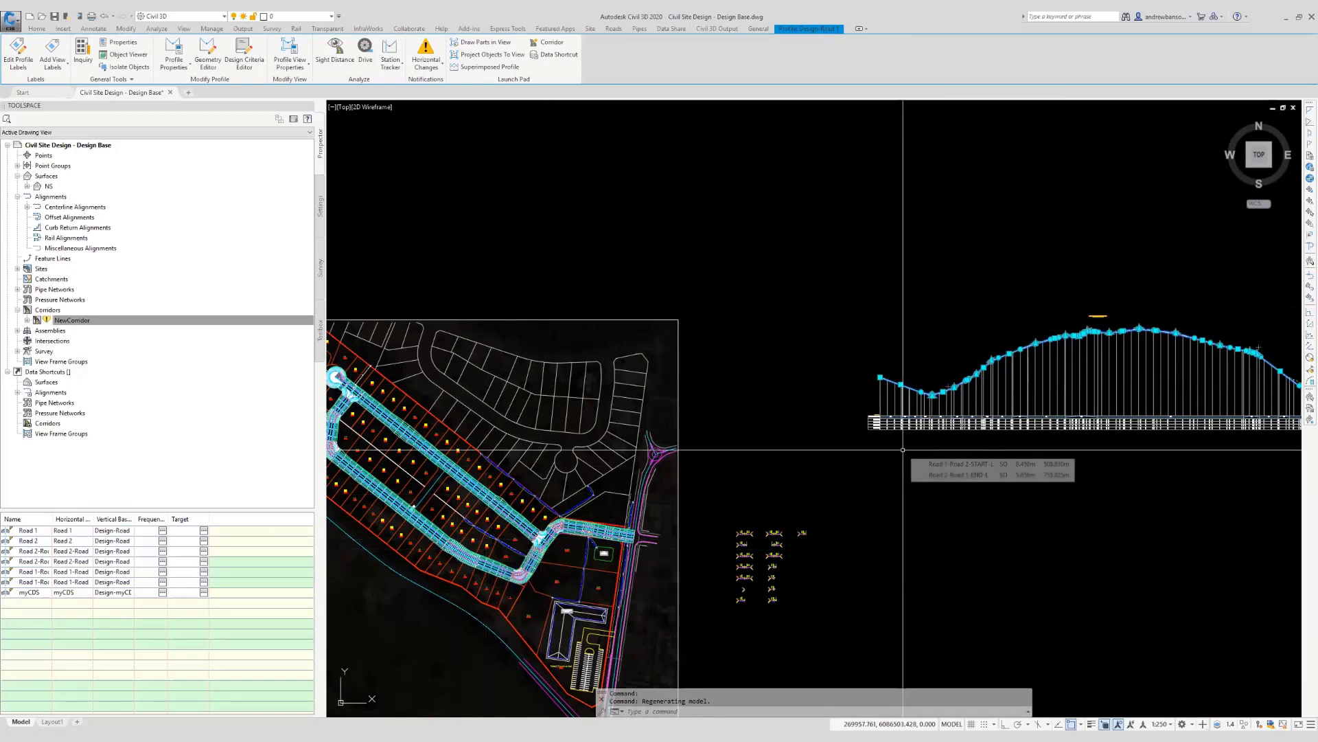
pyautogui.press('Escape')
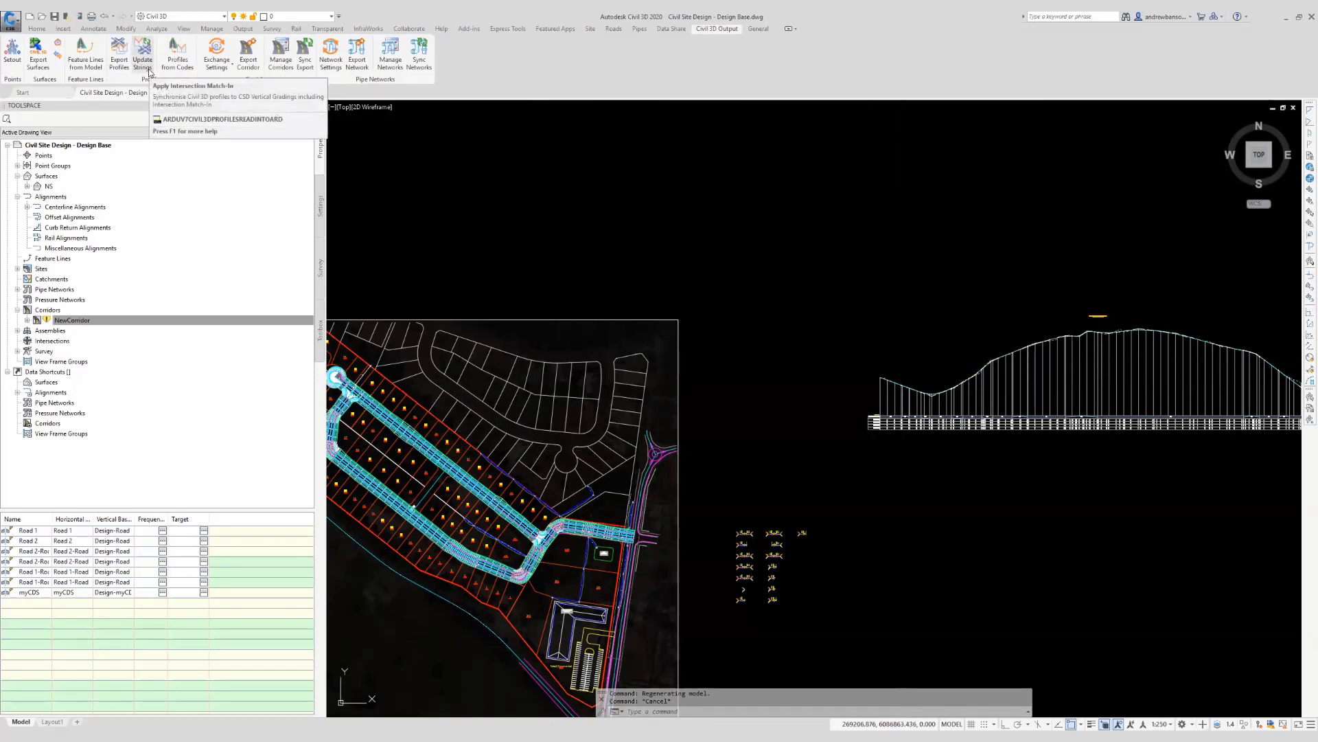
# Start an alignment and profile export from code for the Road 1 string of TotalModel, using code LFPI.
pyautogui.moveTo(570, 530); pyautogui.dragTo(602, 491, button='middle')
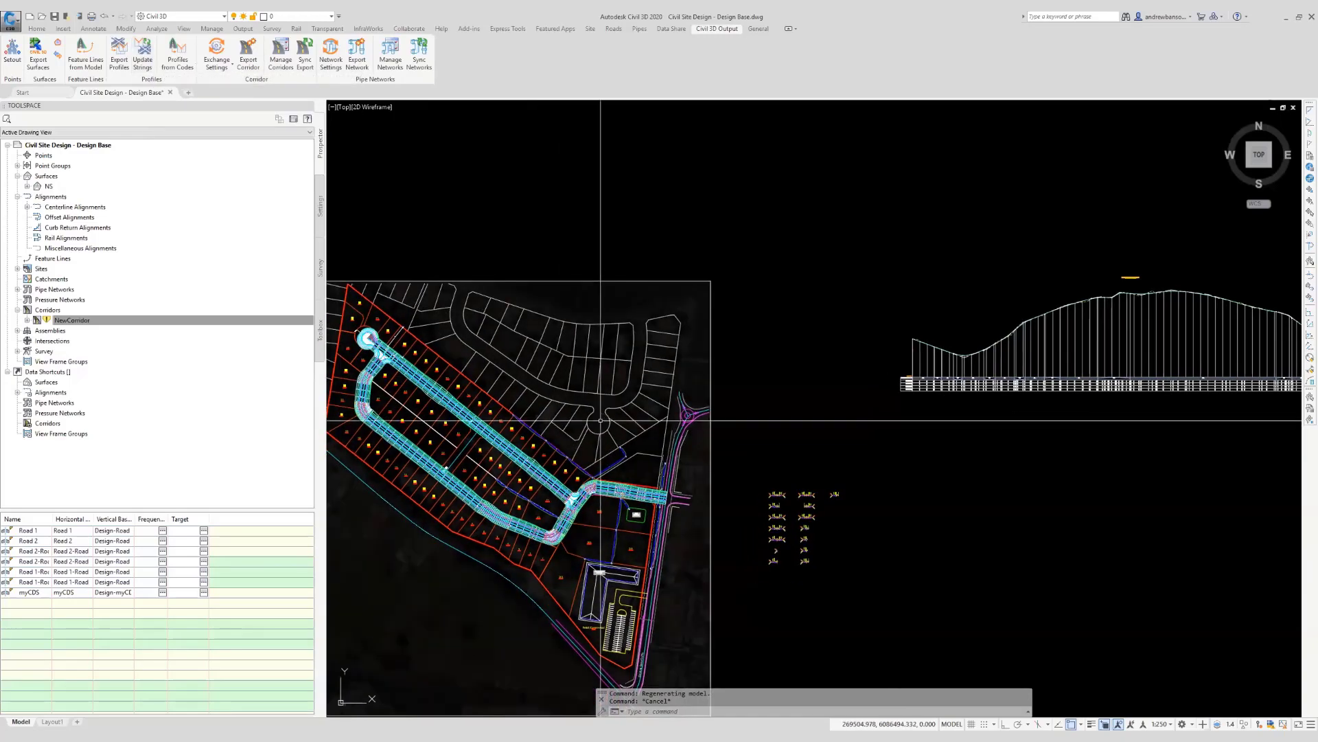
pyautogui.scroll(10, 606, 490)
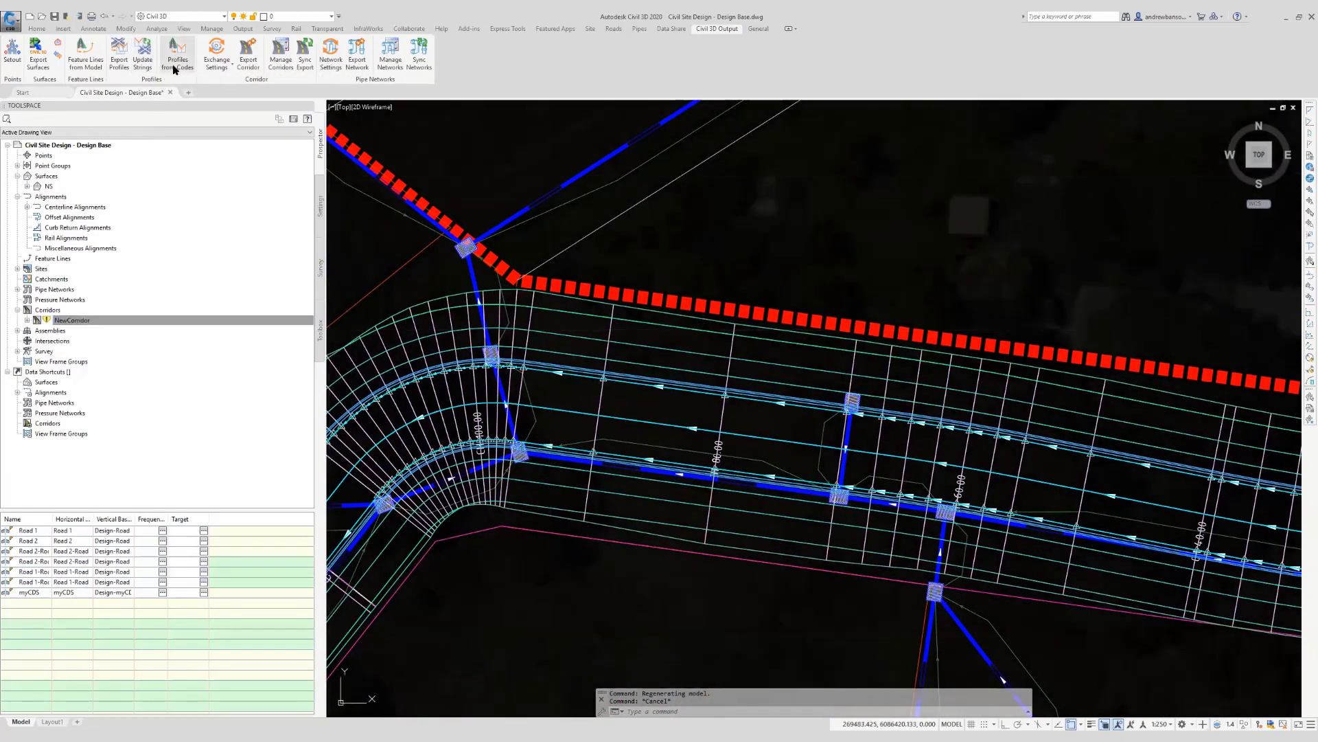
pyautogui.click(176, 63)
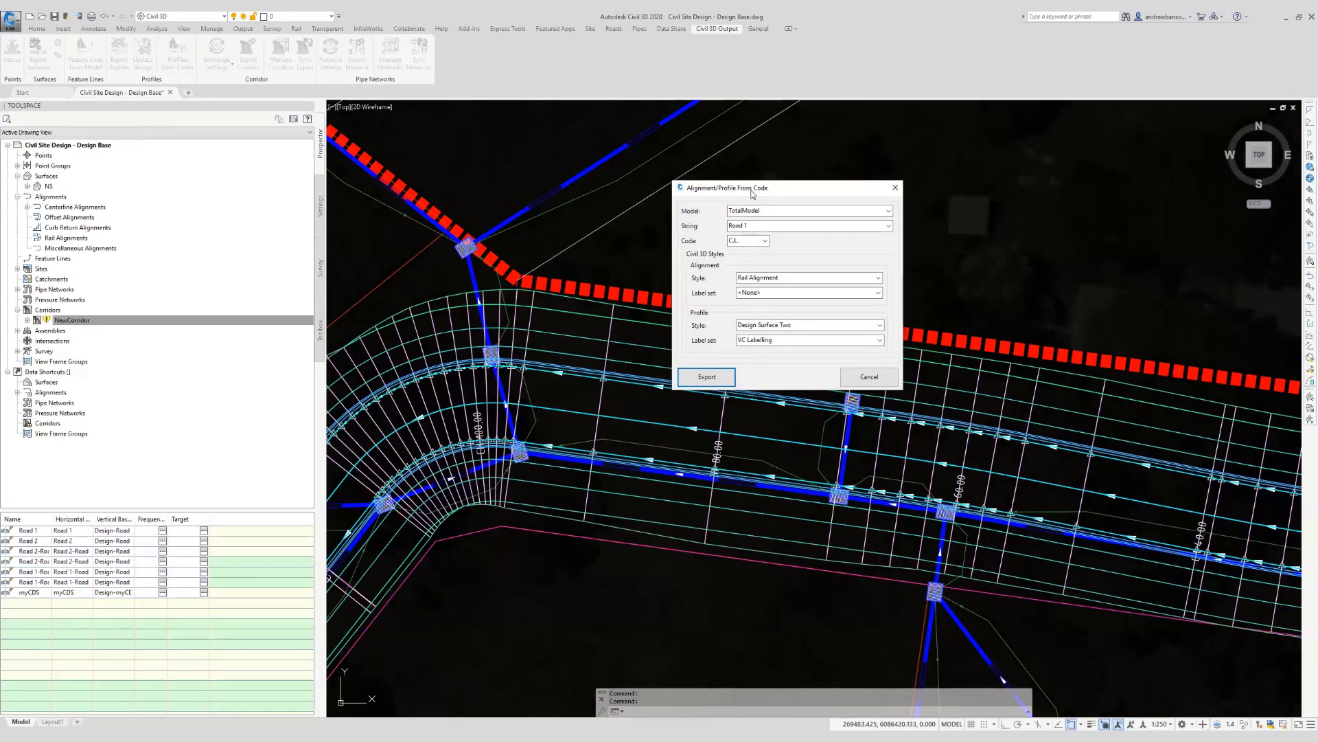
pyautogui.moveTo(752, 194); pyautogui.dragTo(566, 167)
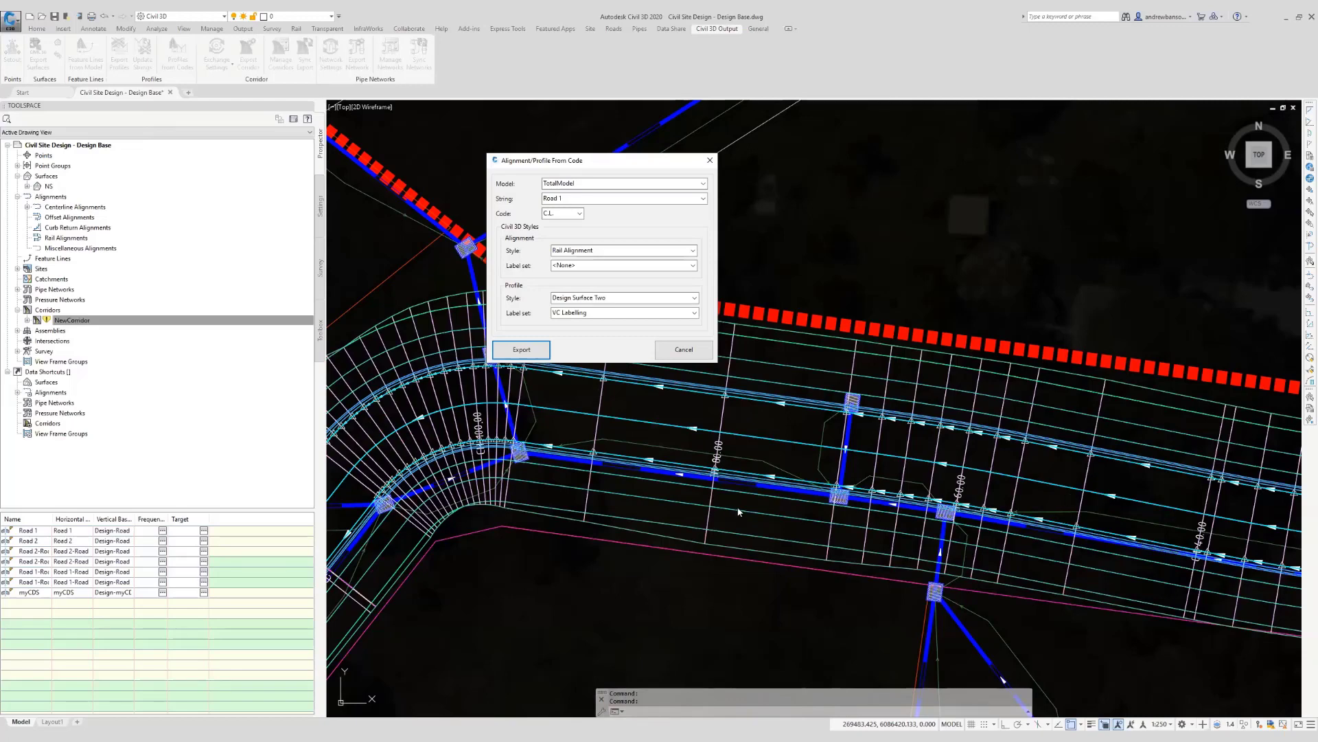
pyautogui.press('ctrl')
pyautogui.press('ctrl')
pyautogui.press('ctrl')
pyautogui.press('ctrl')
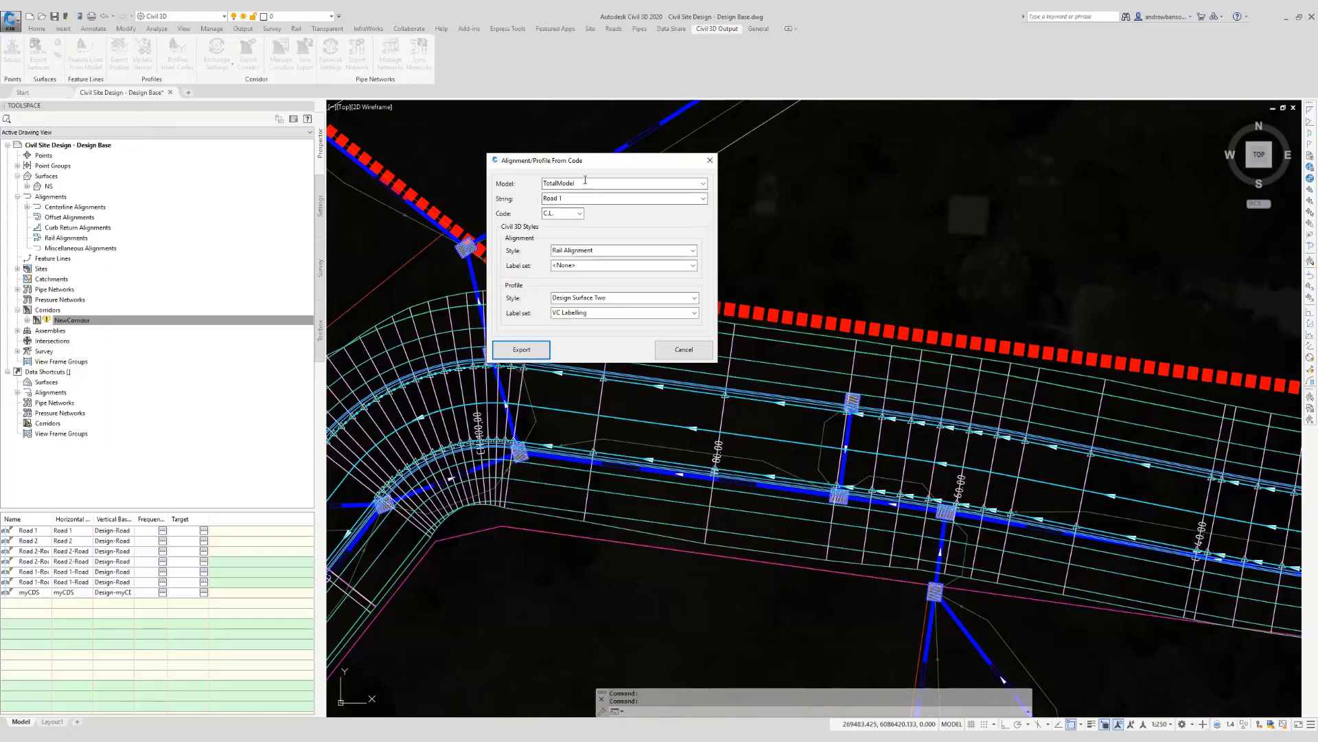
pyautogui.click(579, 213)
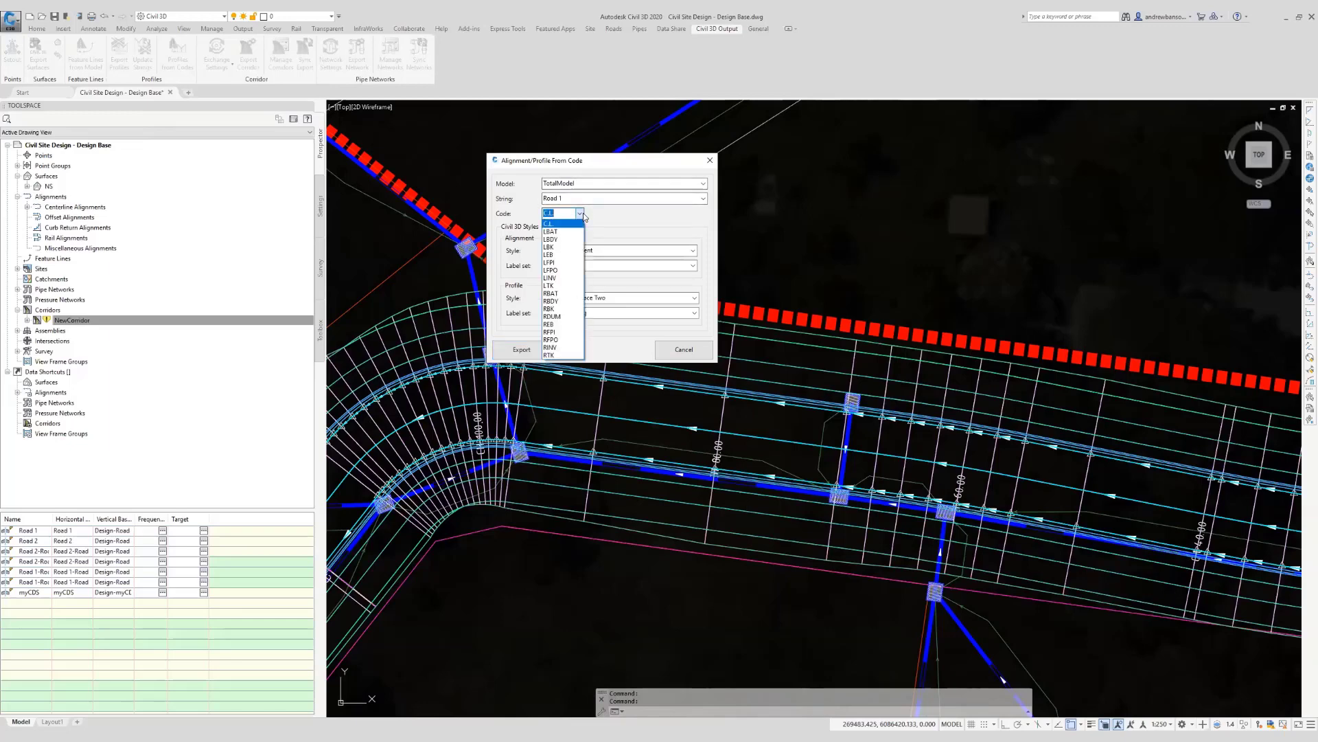
pyautogui.click(559, 262)
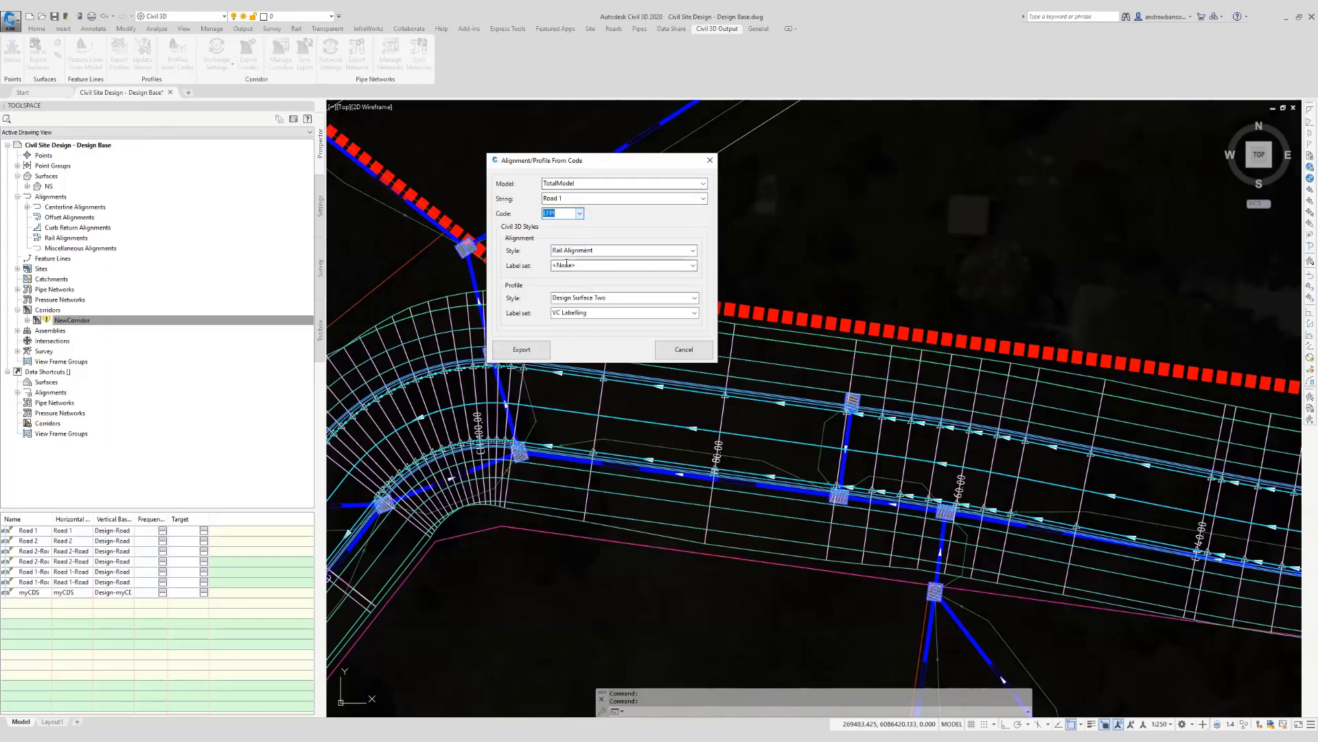
# Set the alignment style to Offset, keep the Design Surface Two profile style, export the LFPI code, and close the dialog.
pyautogui.click(692, 251)
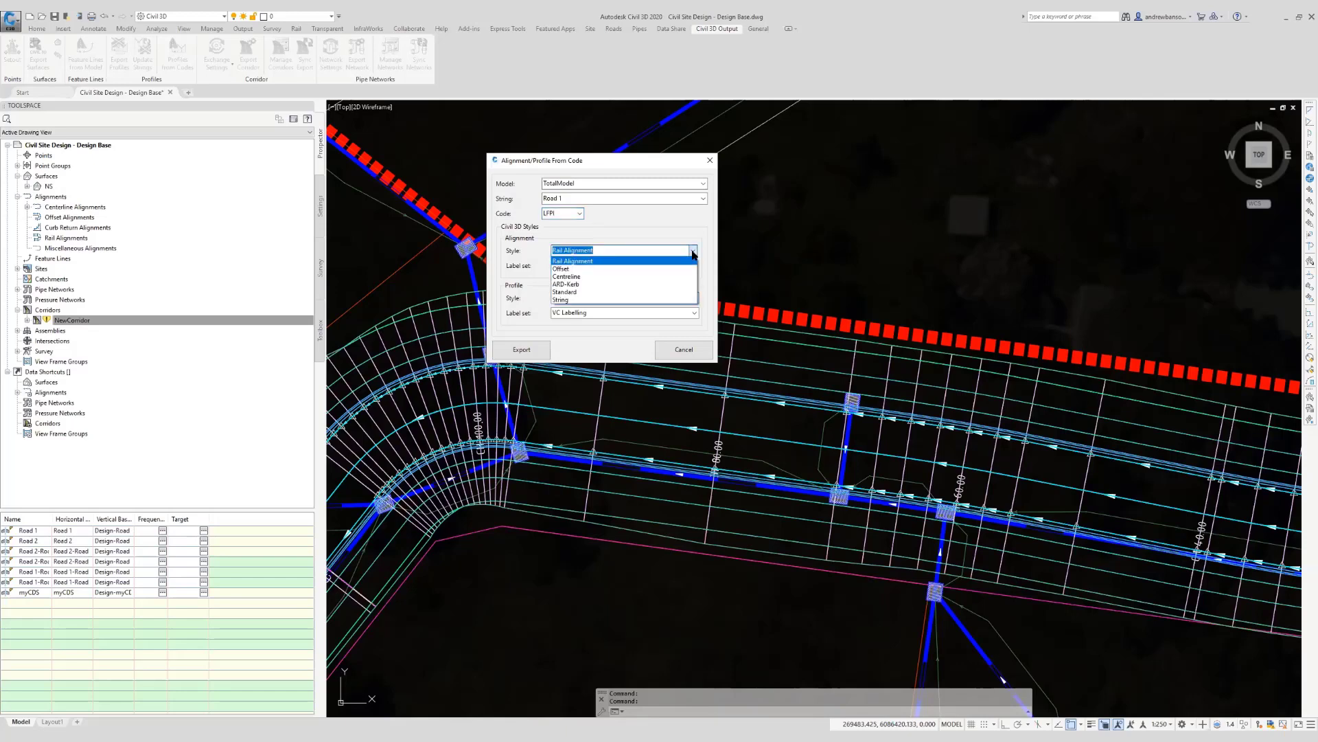
pyautogui.click(577, 269)
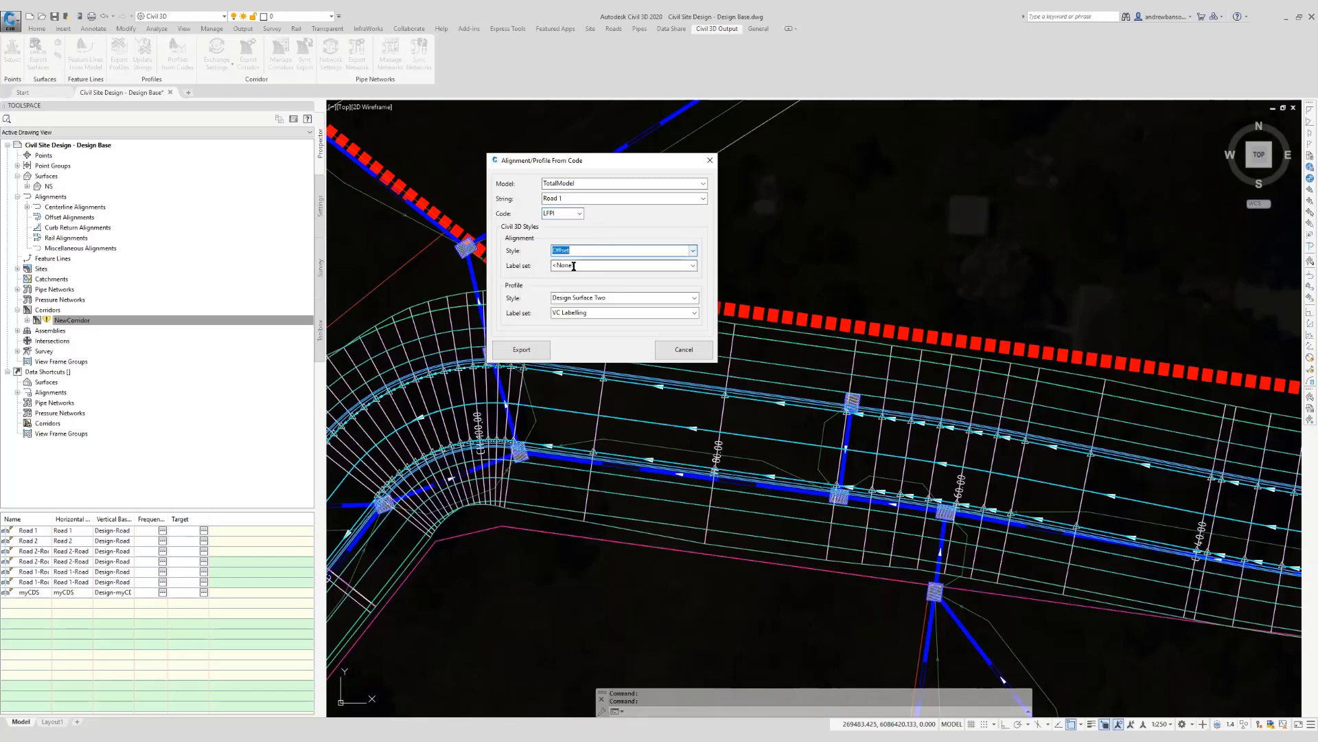
pyautogui.click(695, 298)
pyautogui.click(695, 300)
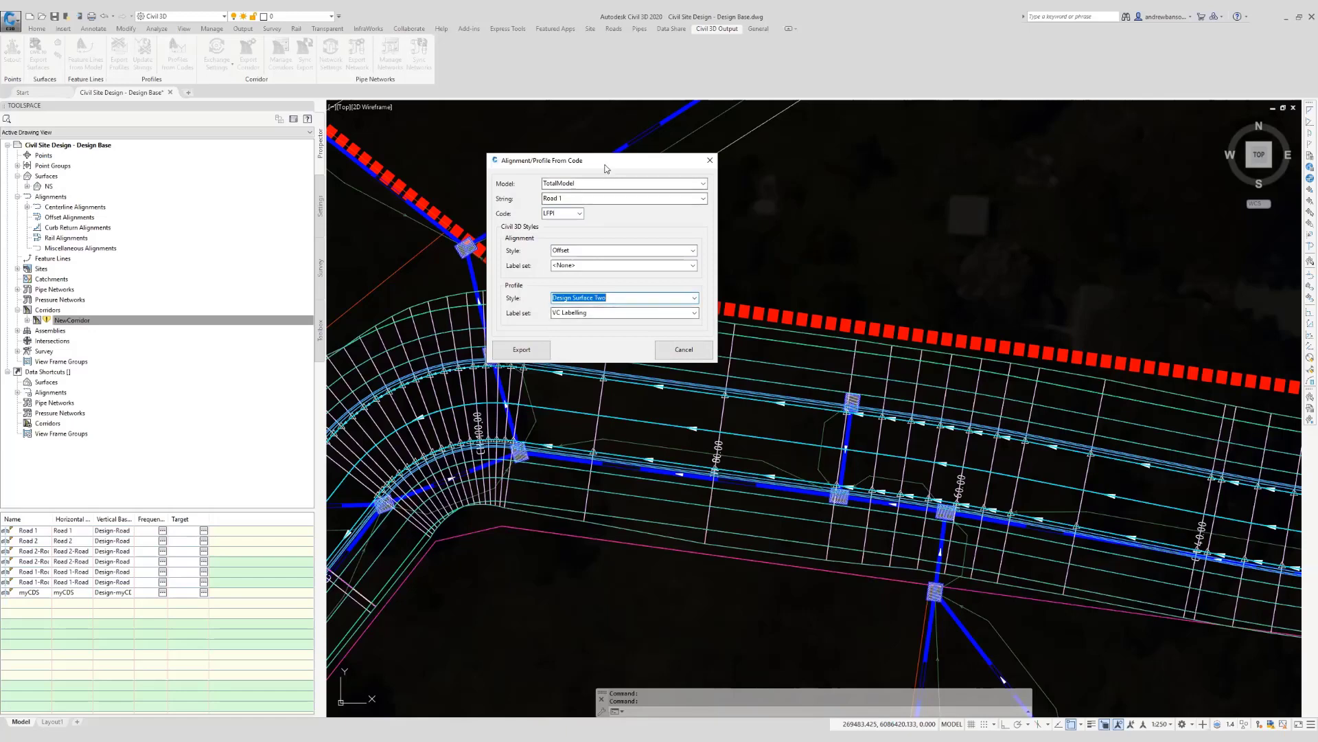
pyautogui.moveTo(610, 165); pyautogui.dragTo(590, 198)
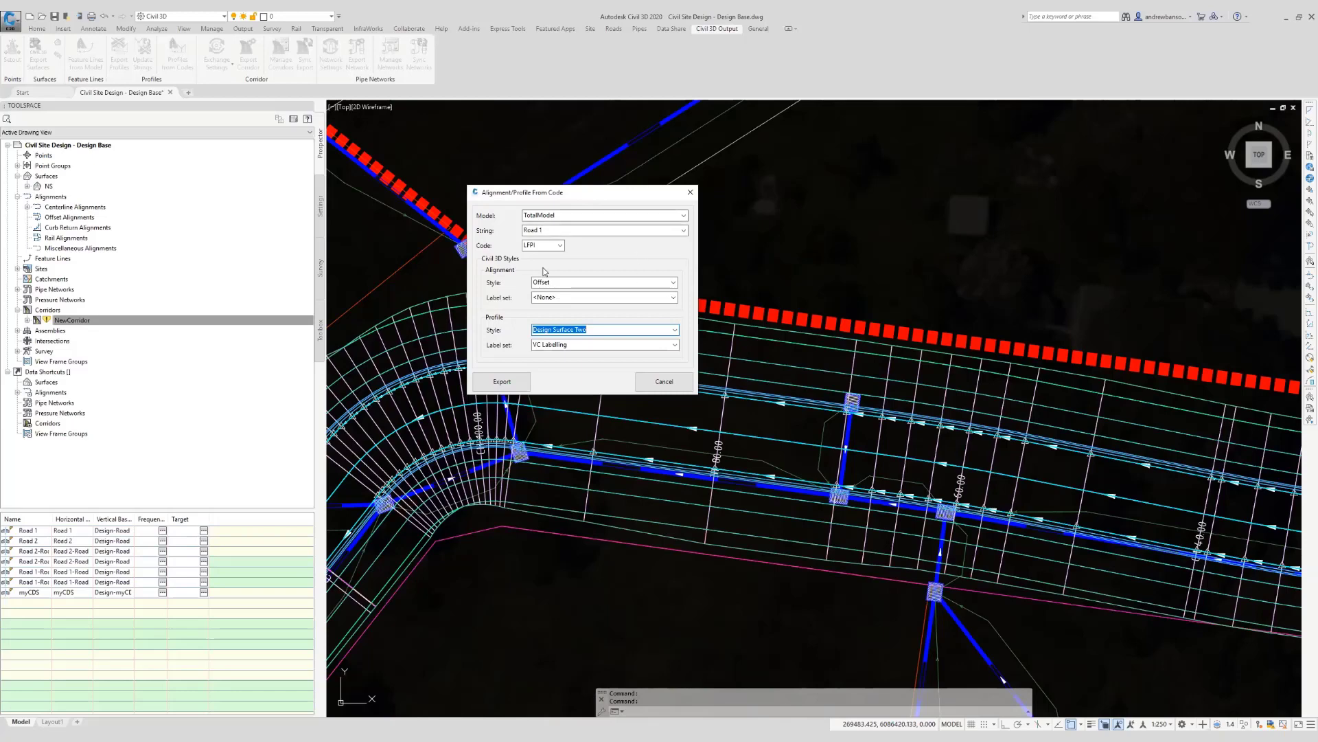
pyautogui.click(519, 382)
pyautogui.click(663, 381)
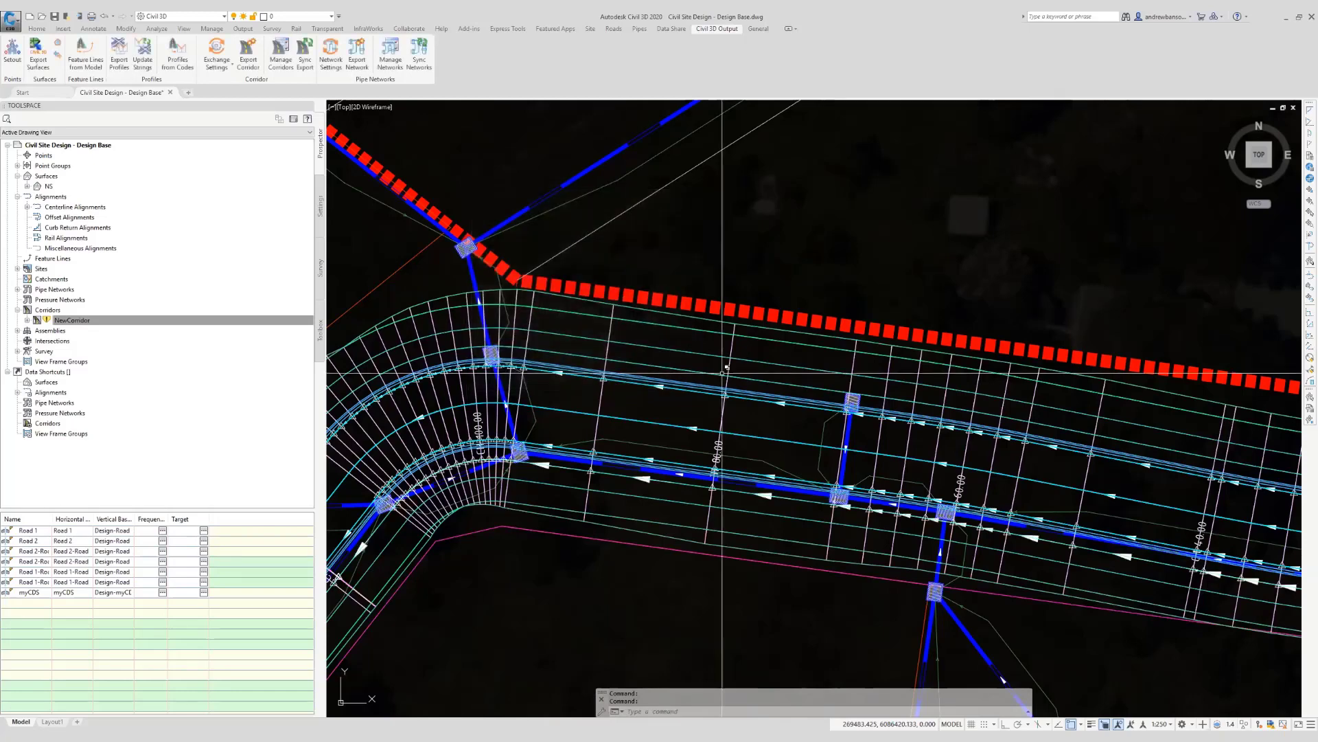
# Select the exported LFPI alignment and check its course along Road 1 in plan, then deselect it.
pyautogui.click(763, 493)
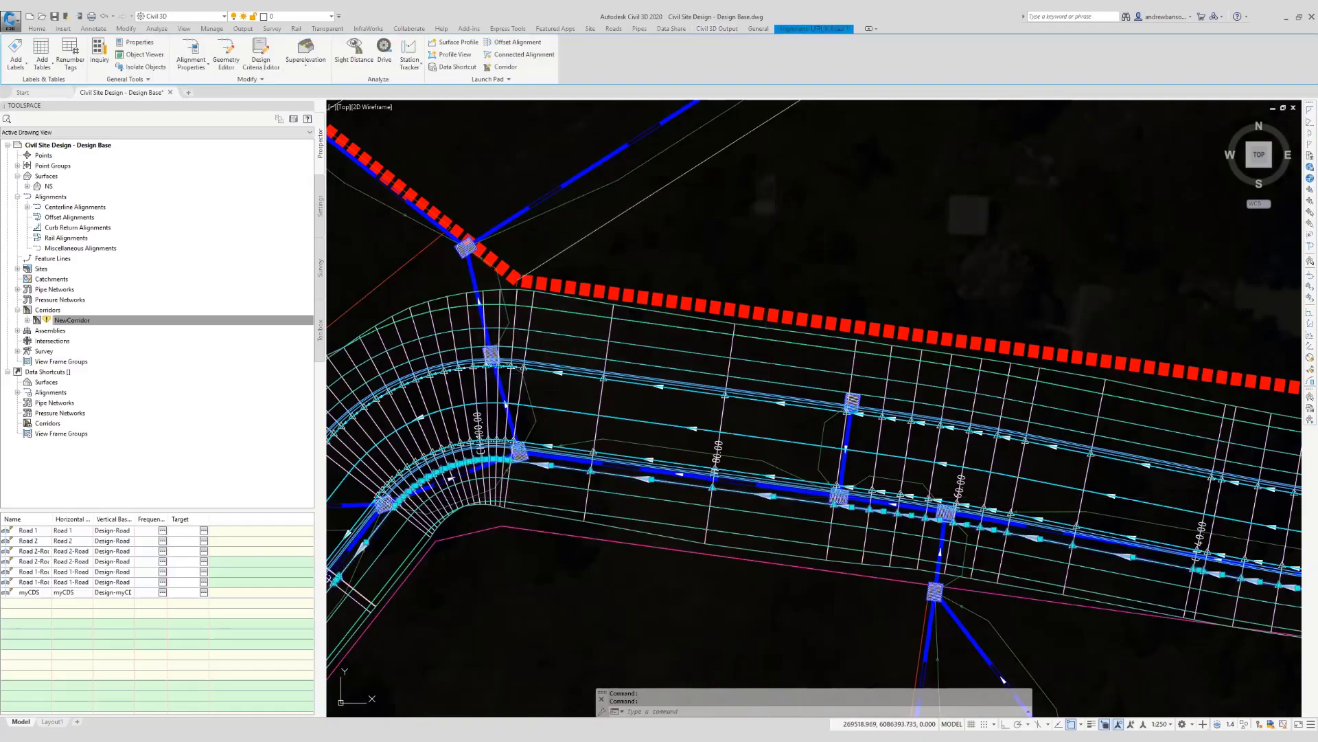
pyautogui.scroll(-8, 763, 492)
pyautogui.moveTo(514, 577); pyautogui.dragTo(827, 653, button='middle')
pyautogui.moveTo(689, 460); pyautogui.dragTo(404, 310, button='middle')
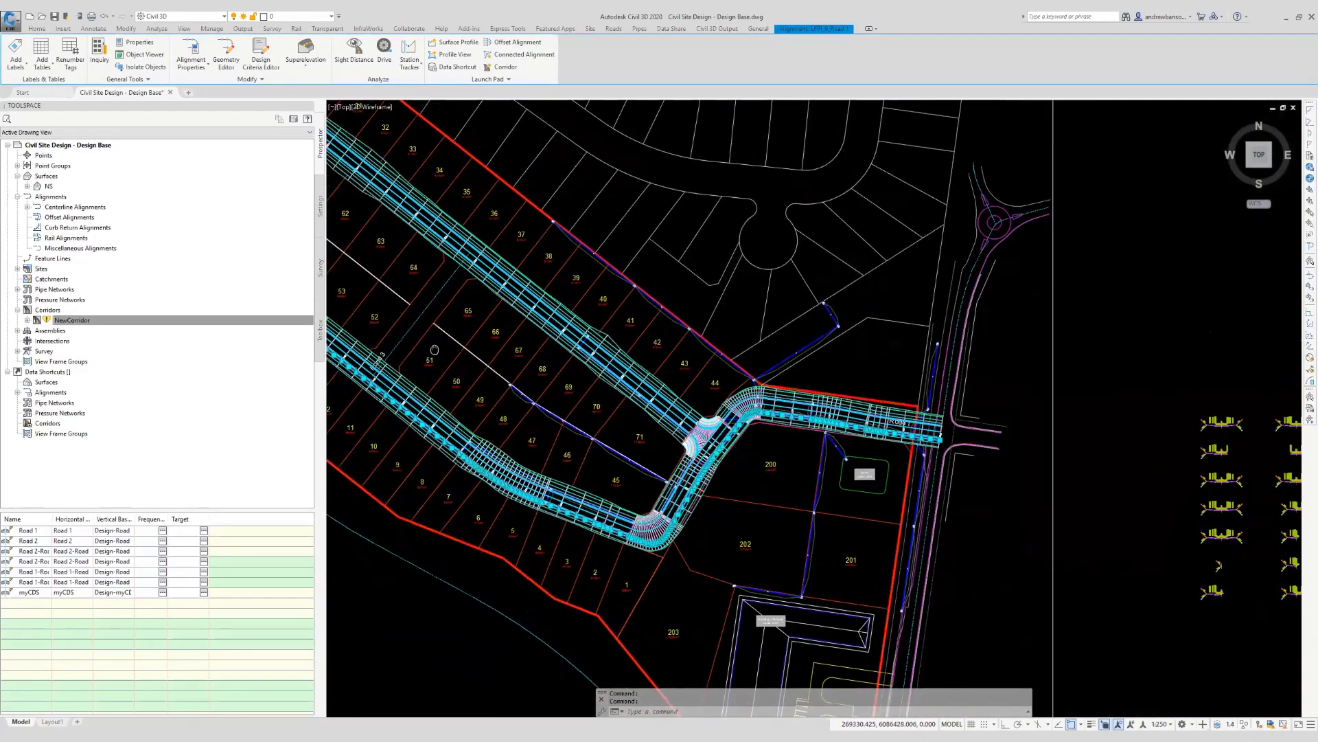
pyautogui.press('Escape')
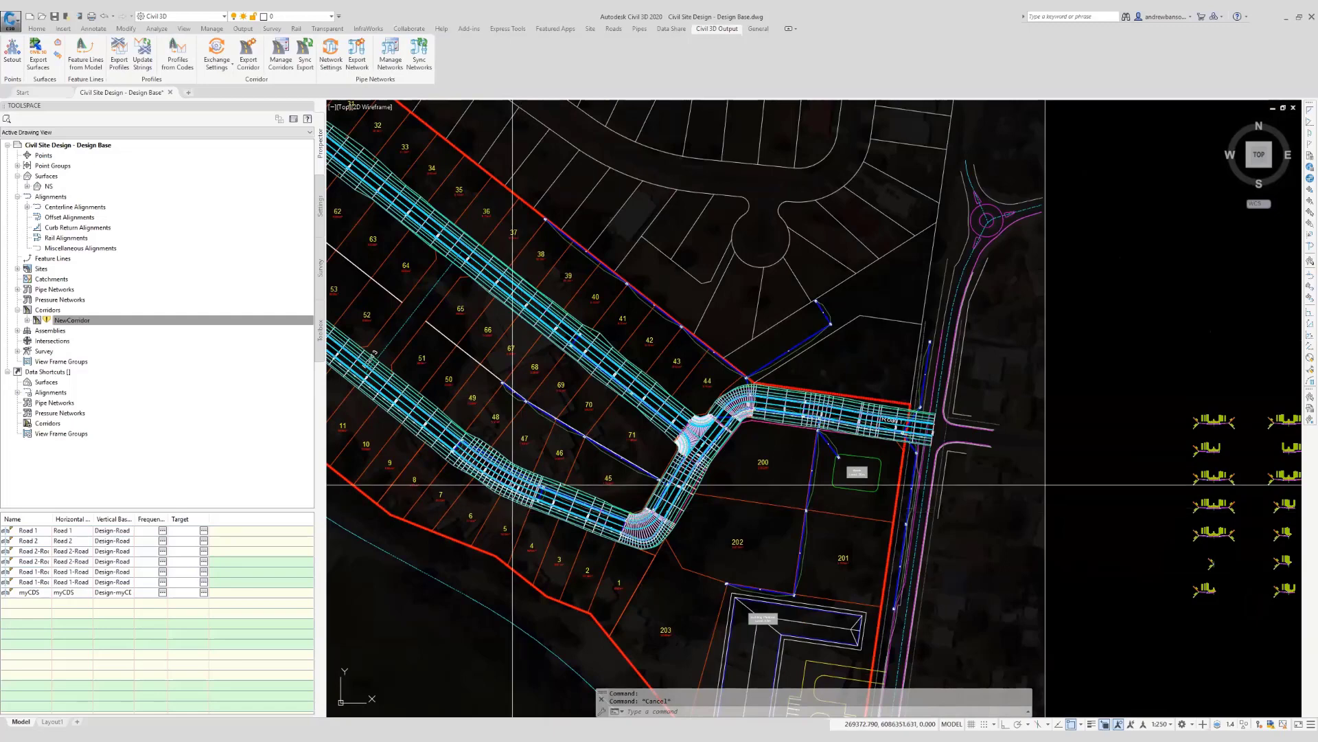
# Find LFPI_6_Road 1 among the centerline alignments in the Prospector tree and select its design profile.
pyautogui.click(27, 207)
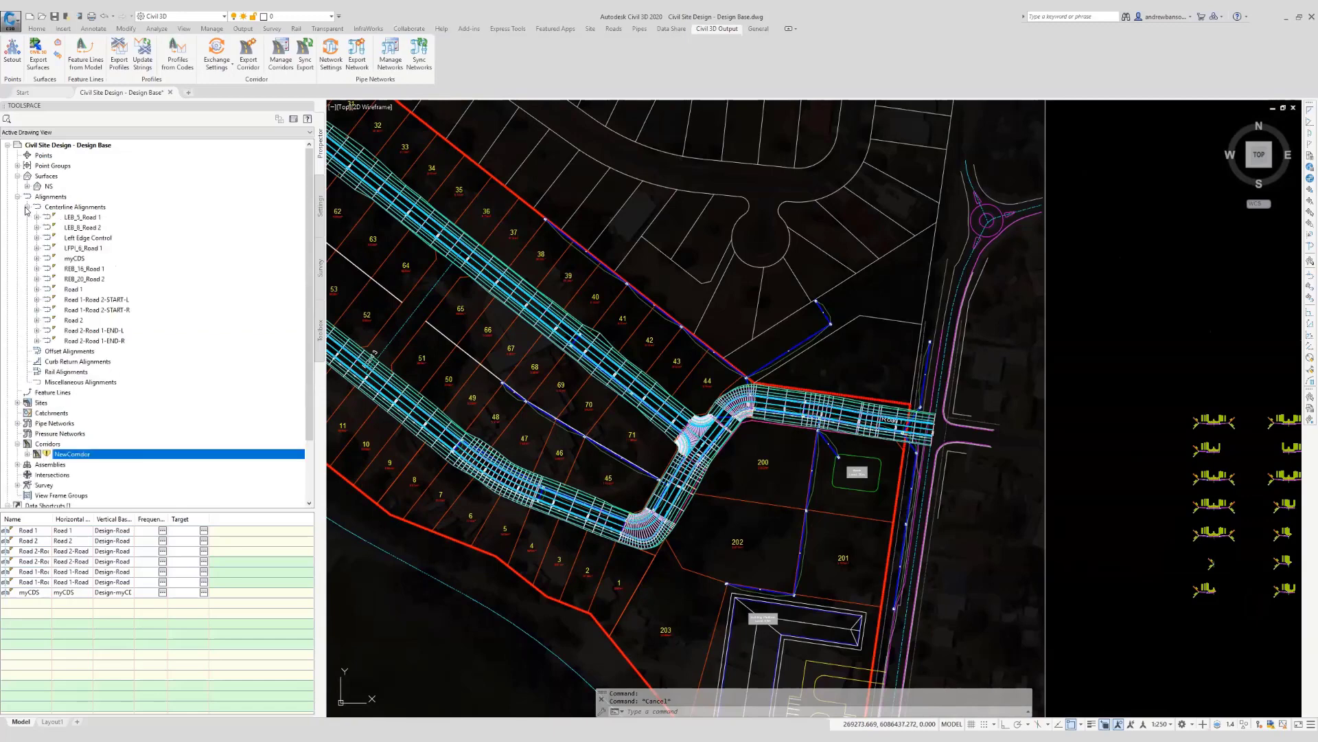
pyautogui.click(74, 248)
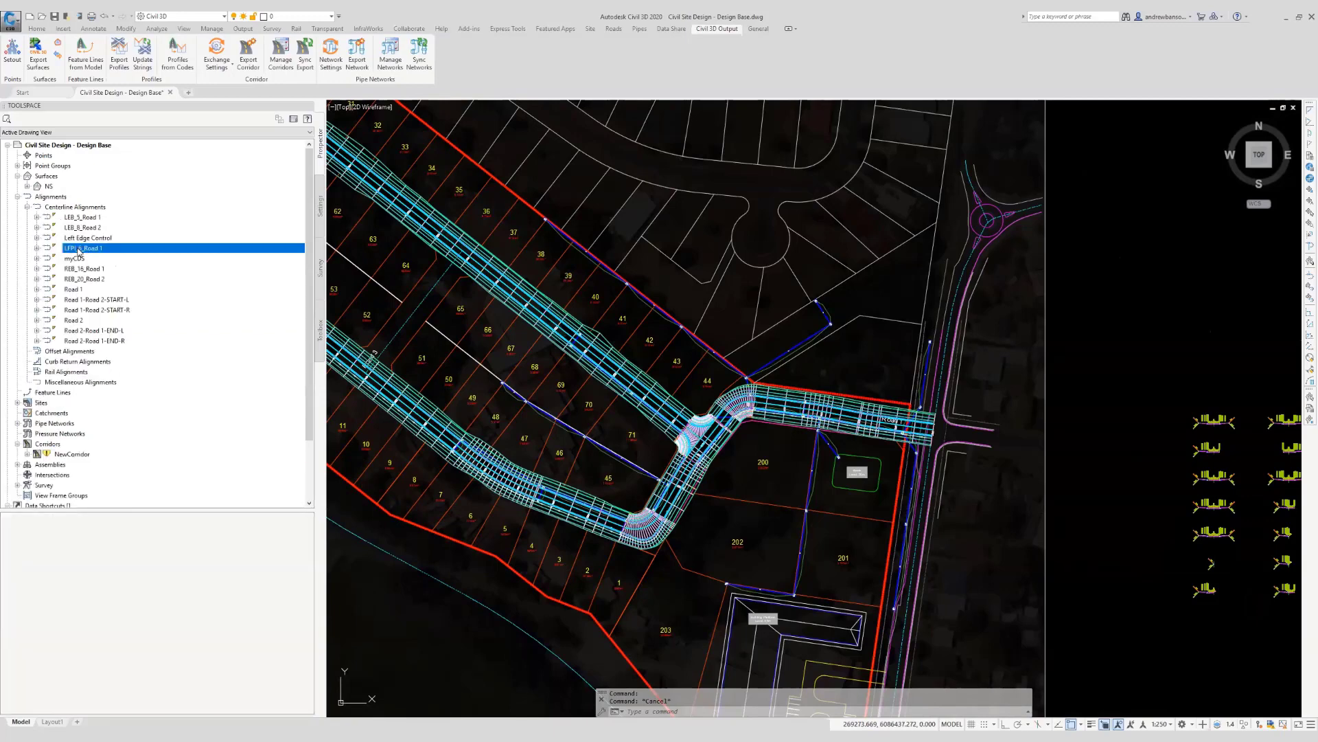
pyautogui.click(38, 249)
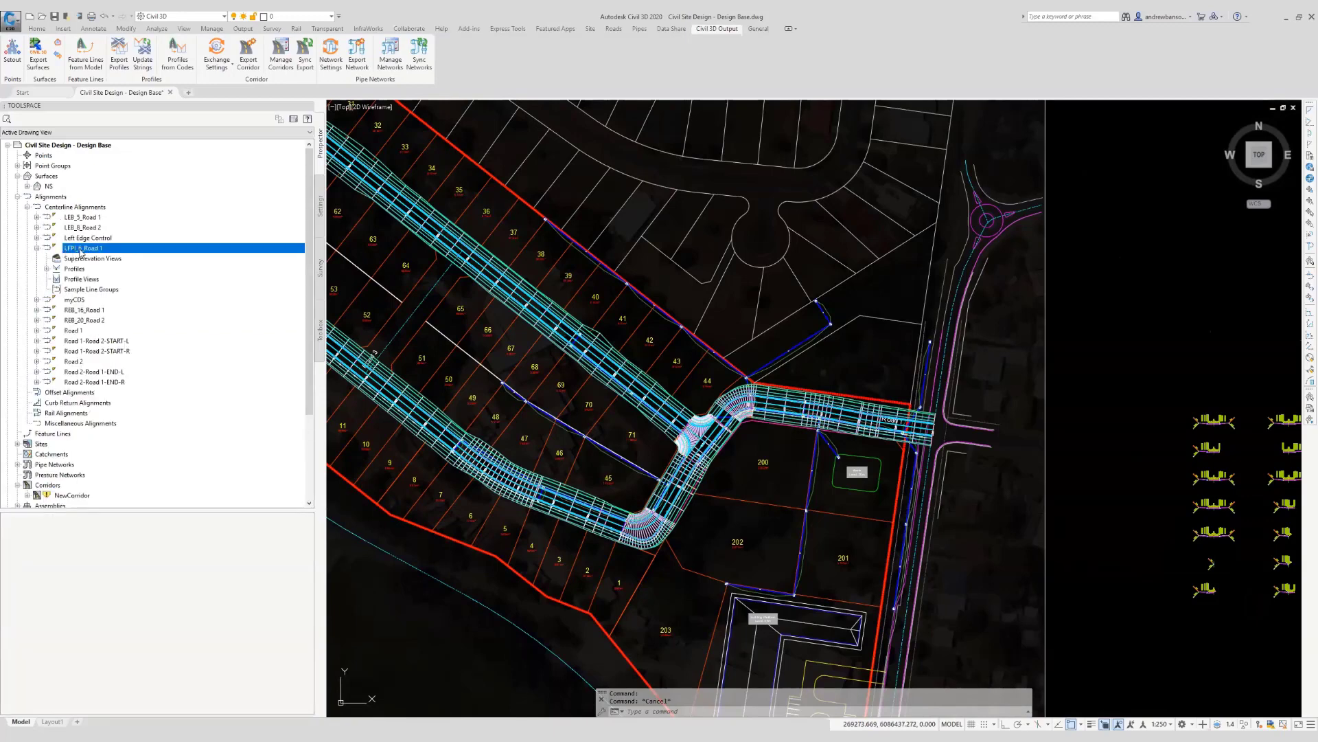
pyautogui.click(47, 269)
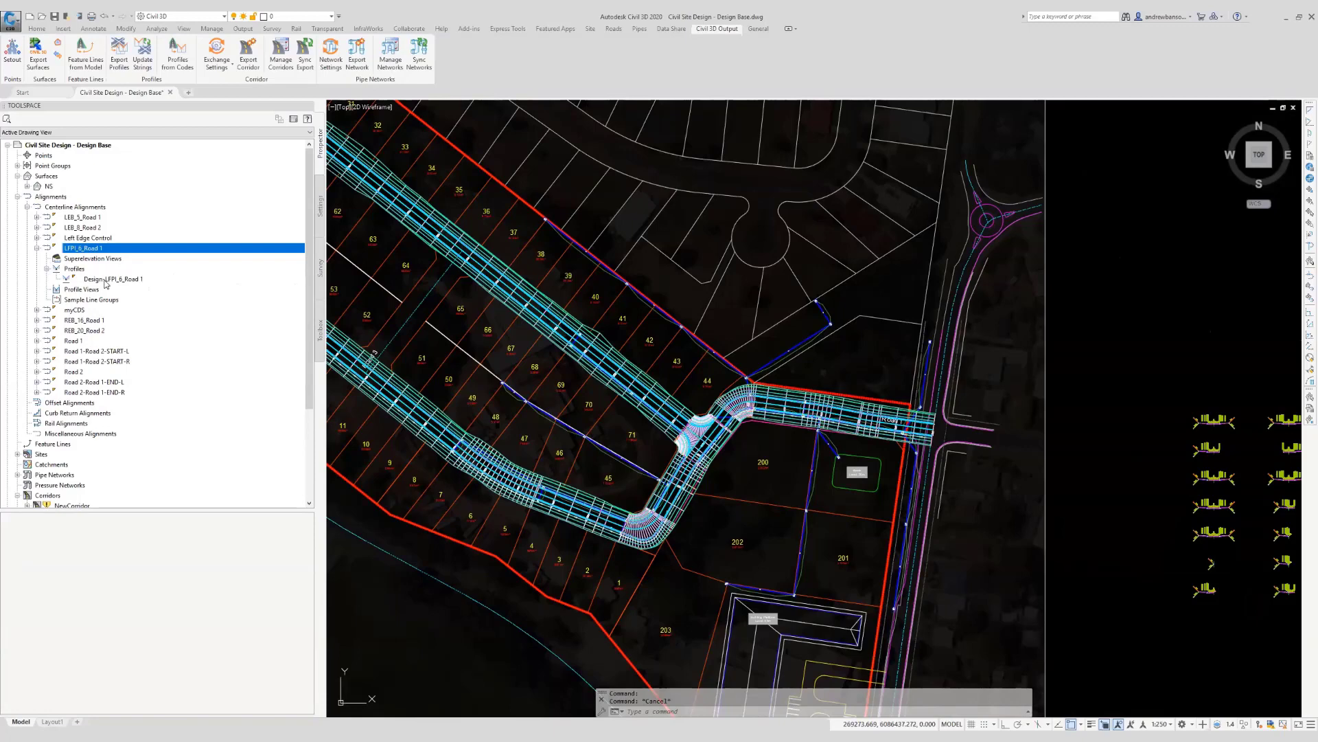
pyautogui.click(90, 281)
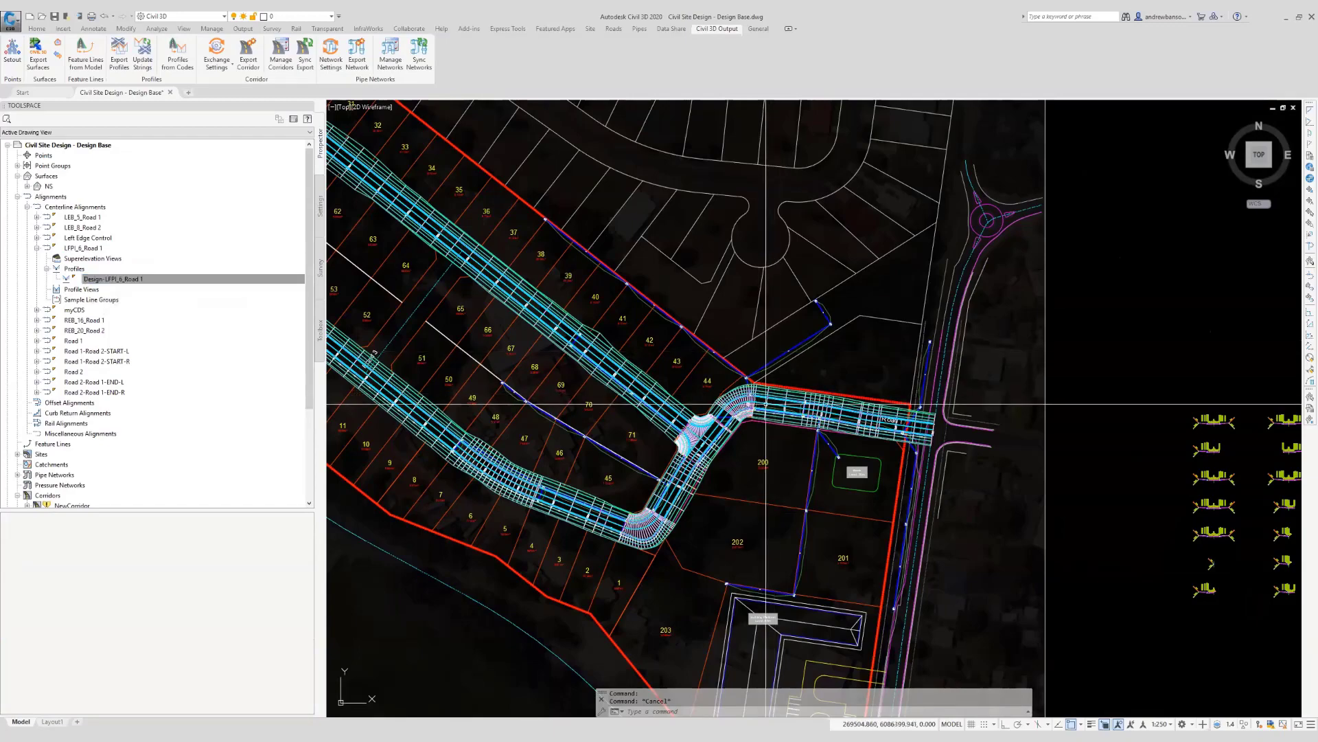
# Create a profile string from the LFPI_6_Road 1 alignment with template None and surface NS, and reposition its vertical grading window.
pyautogui.moveTo(772, 407); pyautogui.dragTo(774, 416, button='middle')
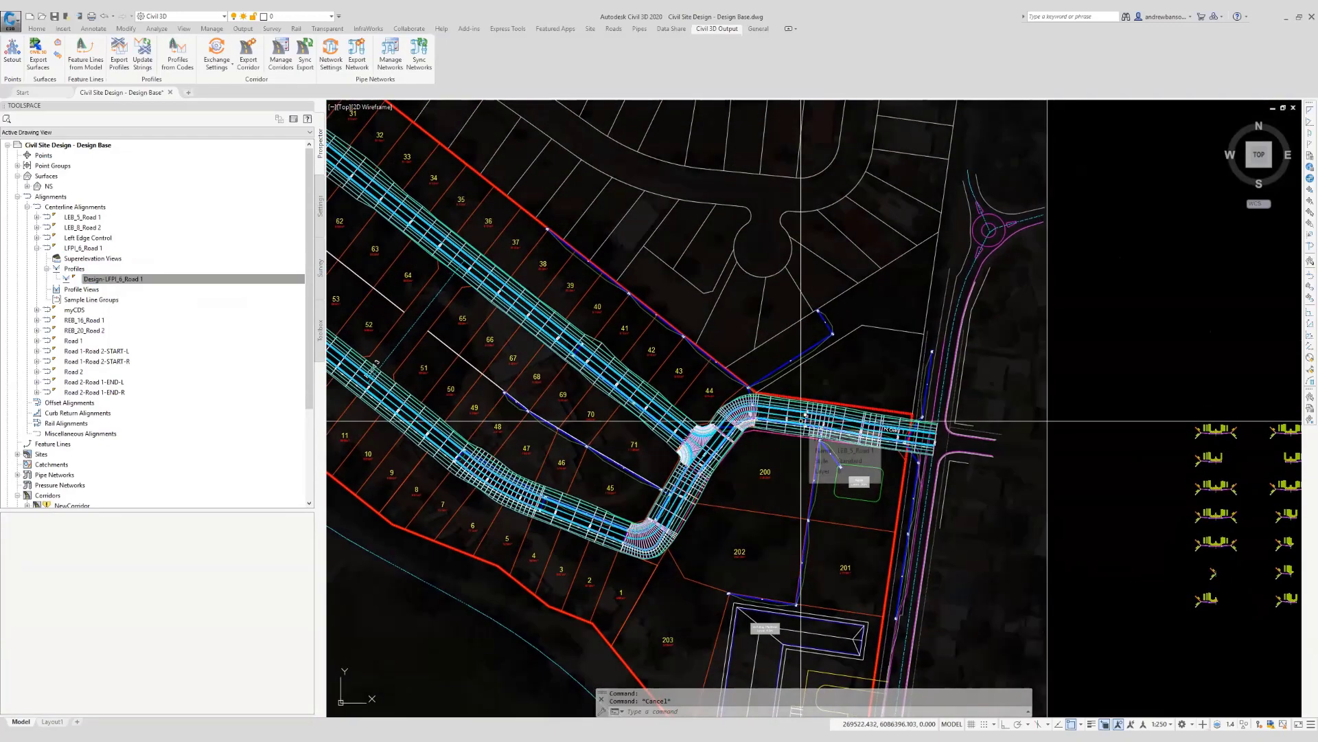
pyautogui.scroll(5, 776, 418)
pyautogui.scroll(1, 790, 431)
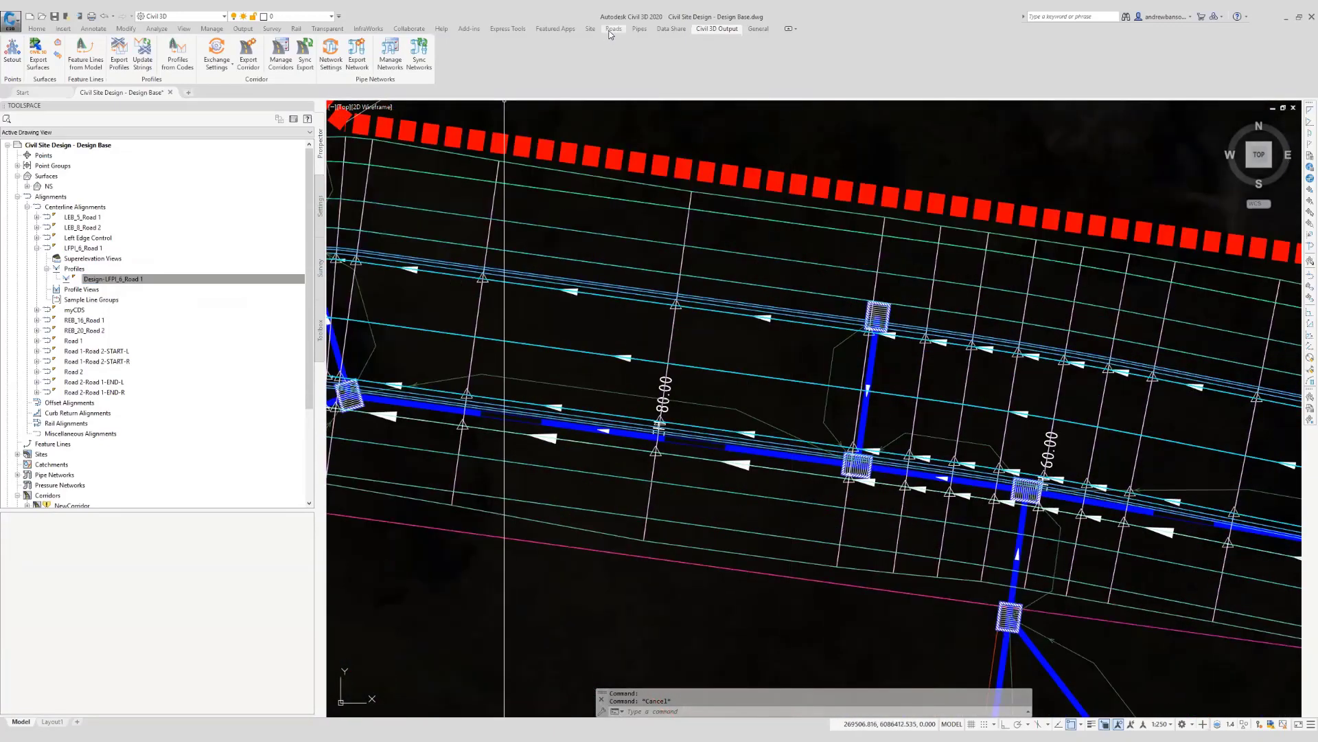
pyautogui.click(613, 29)
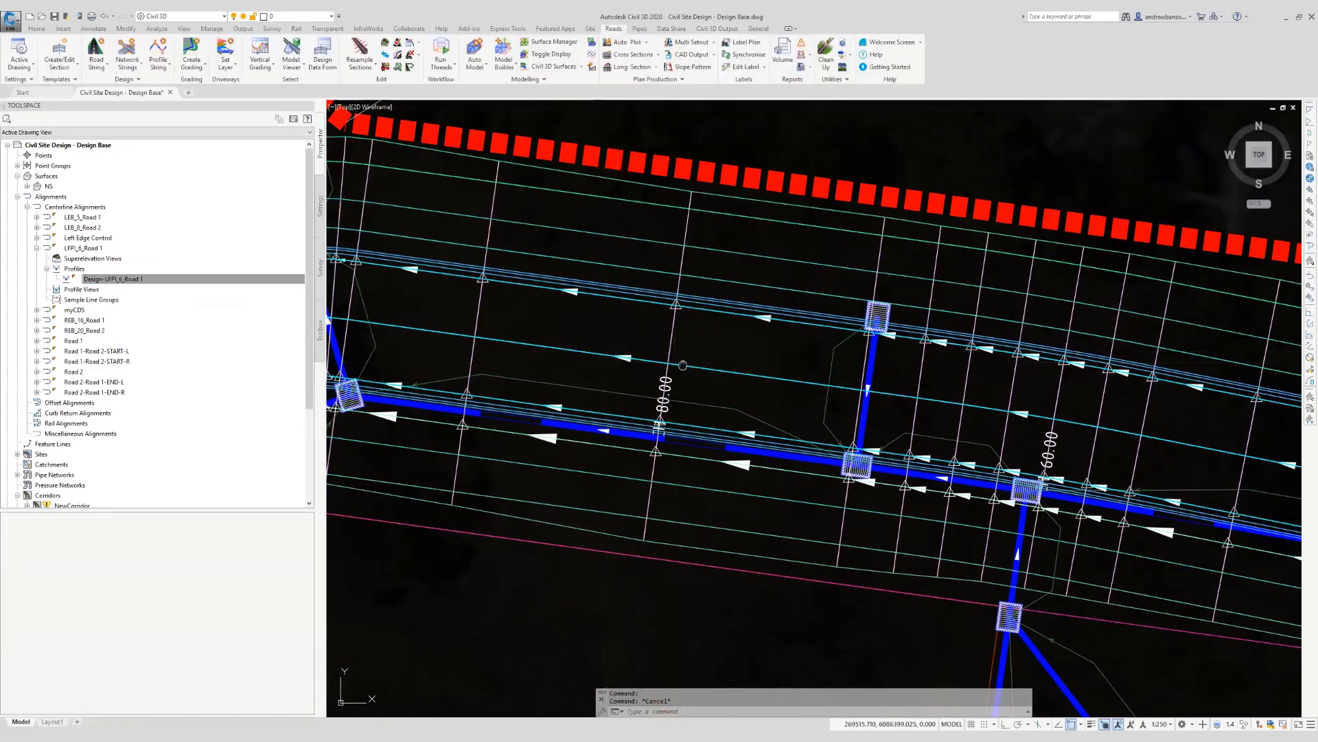
pyautogui.moveTo(684, 363); pyautogui.dragTo(772, 390, button='middle')
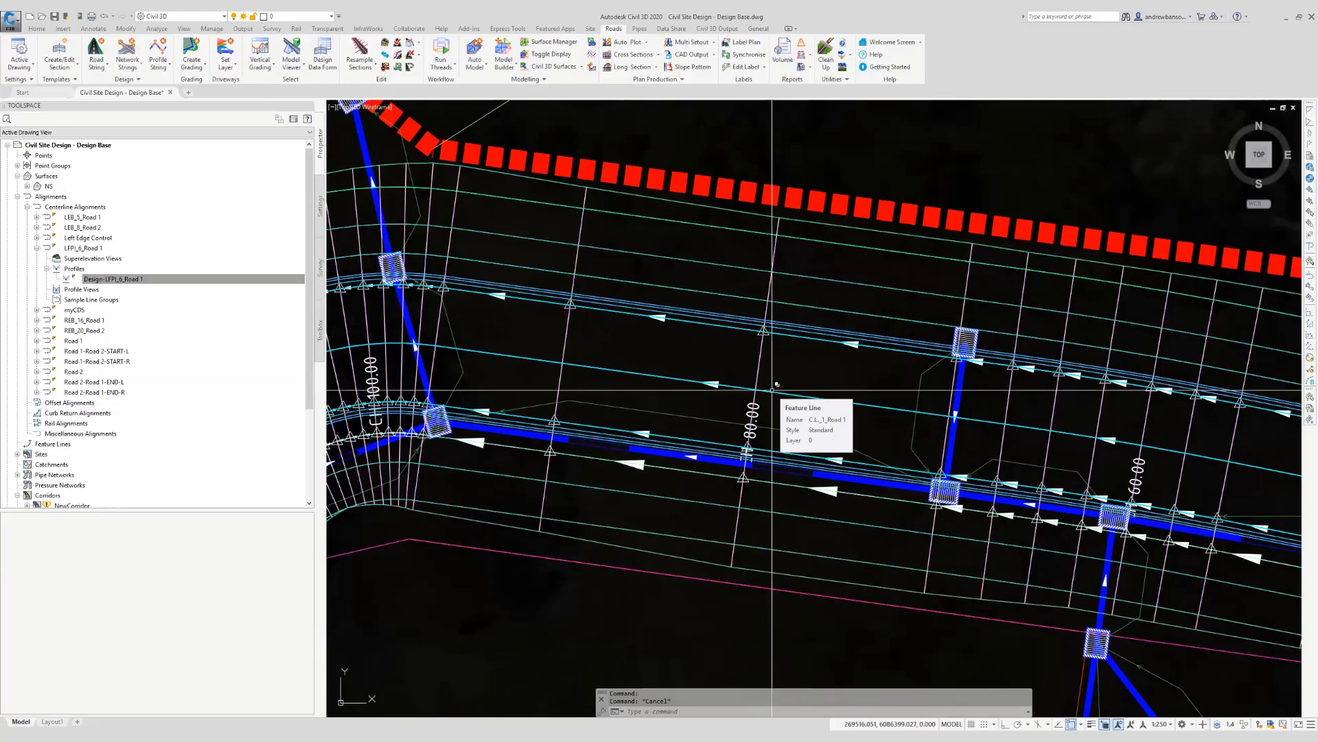
pyautogui.click(163, 54)
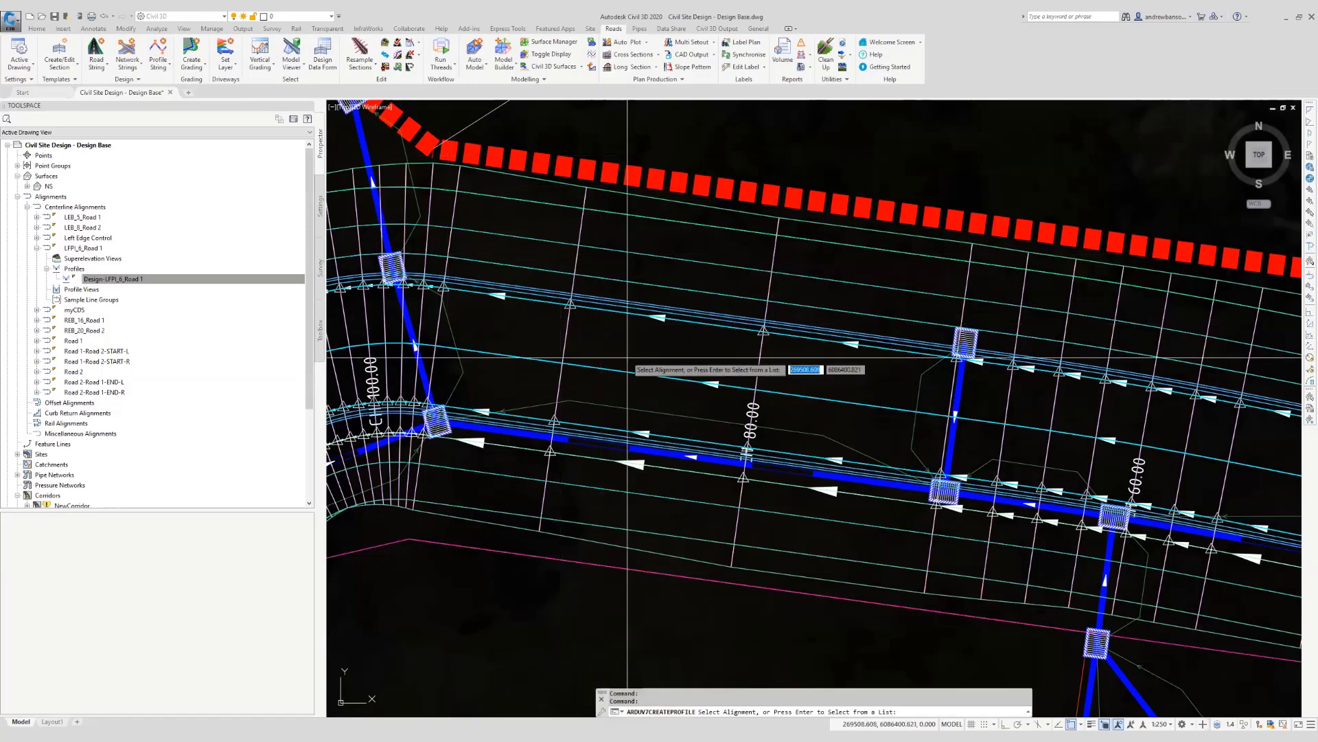
pyautogui.click(707, 469)
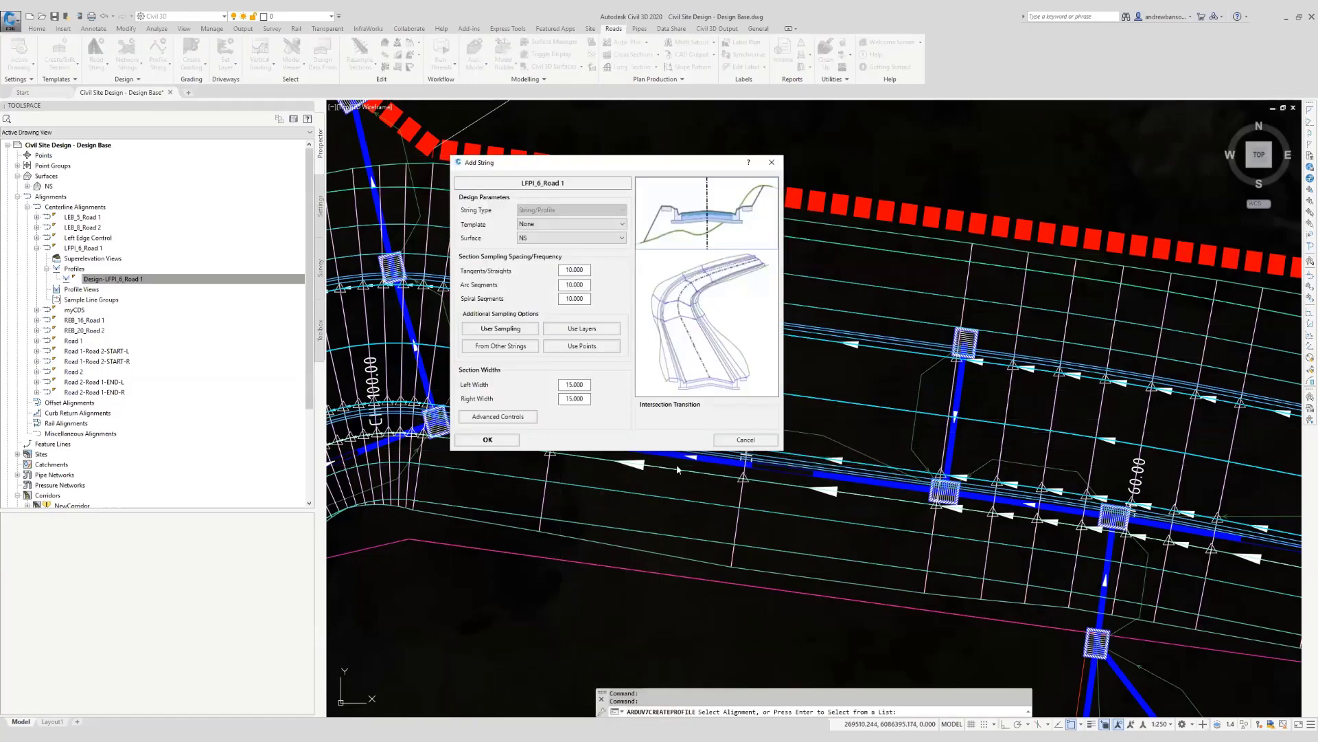
pyautogui.click(500, 441)
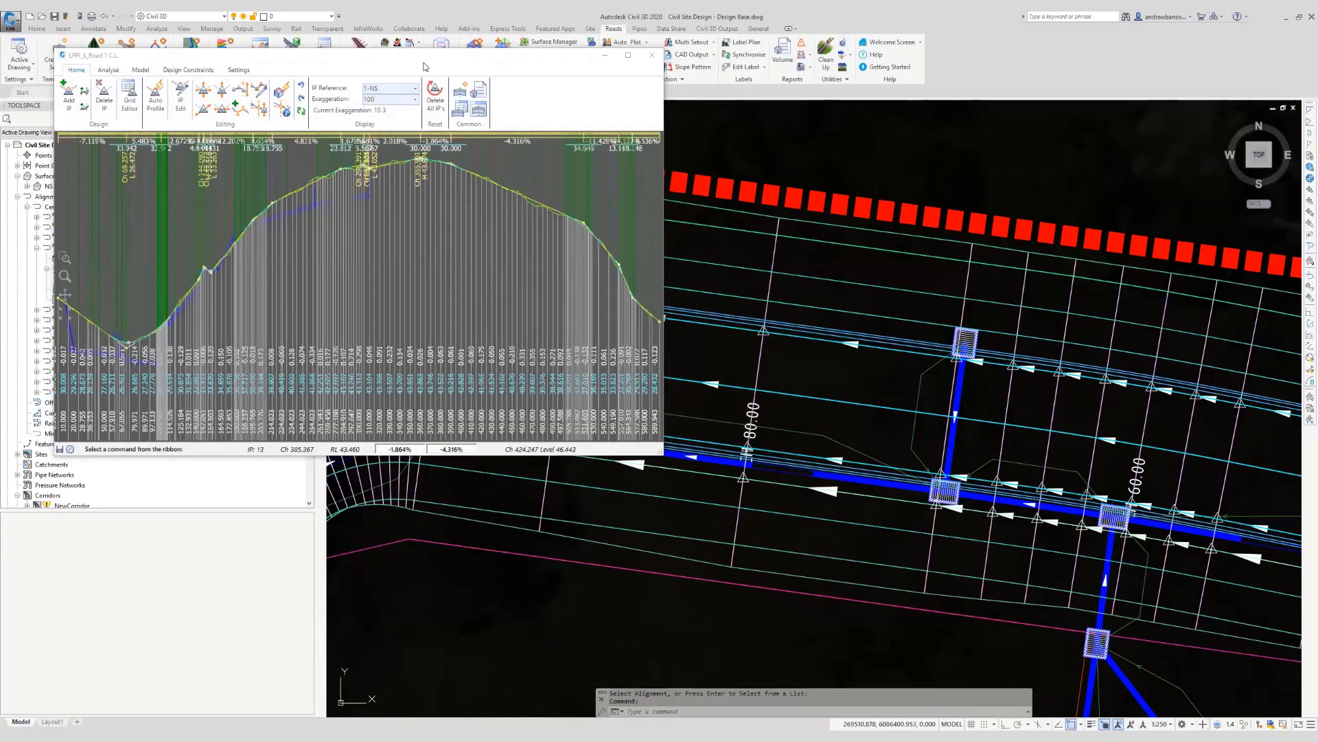
pyautogui.moveTo(423, 63); pyautogui.dragTo(588, 155)
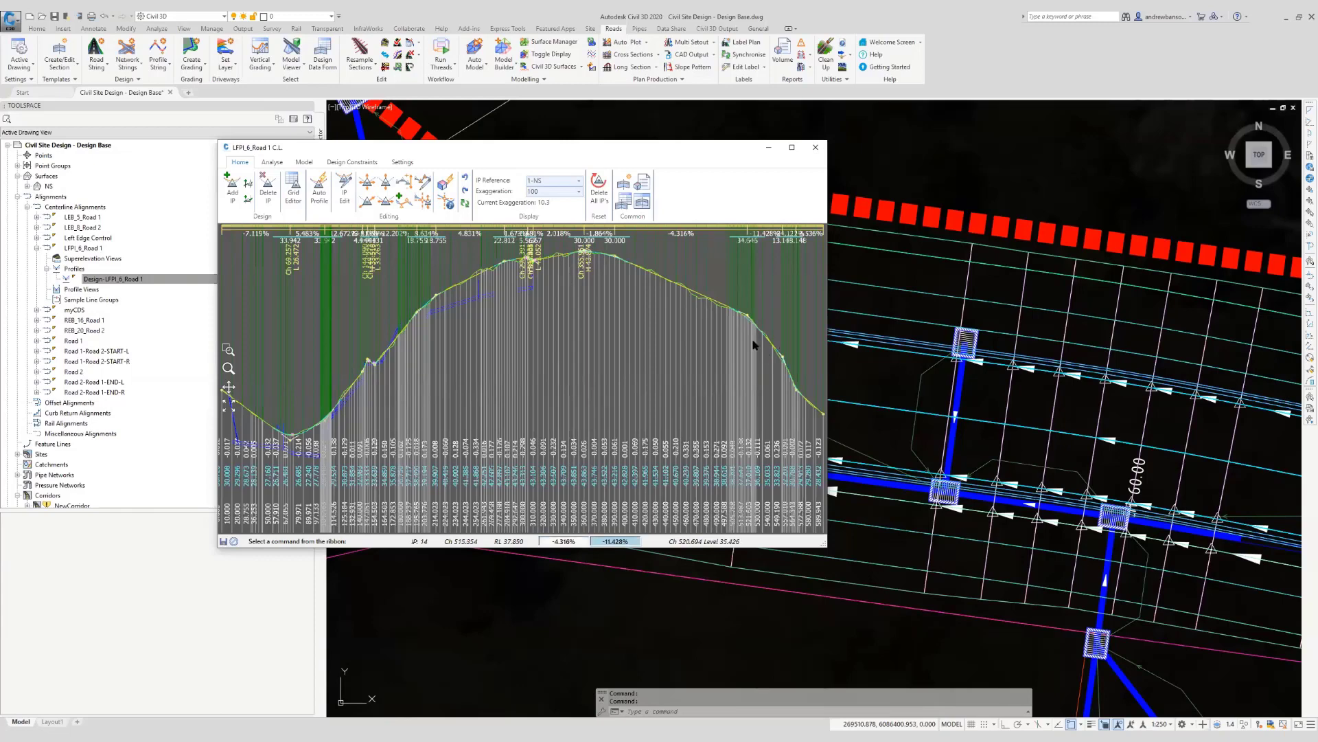
# Close the LFPI_6_Road 1 vertical grading window and select the alignment's design profile in the Prospector tree.
pyautogui.click(816, 149)
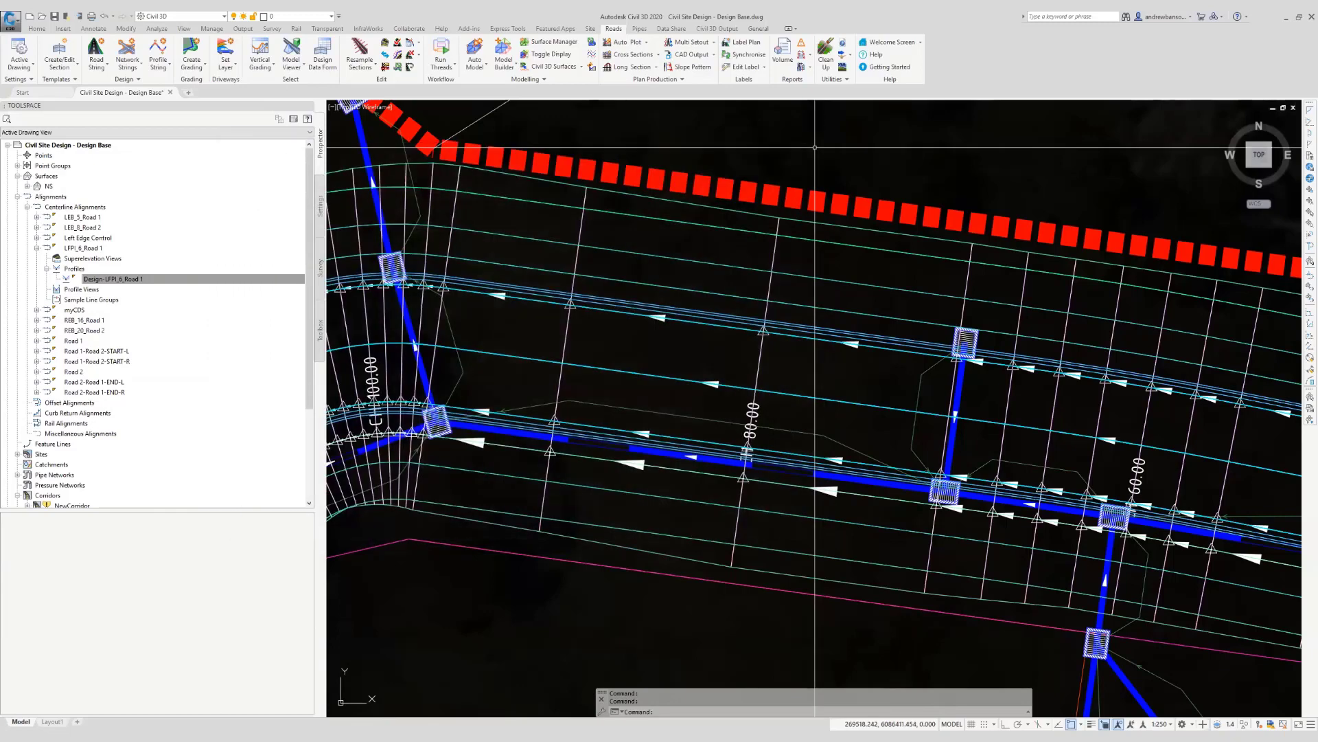
pyautogui.click(714, 30)
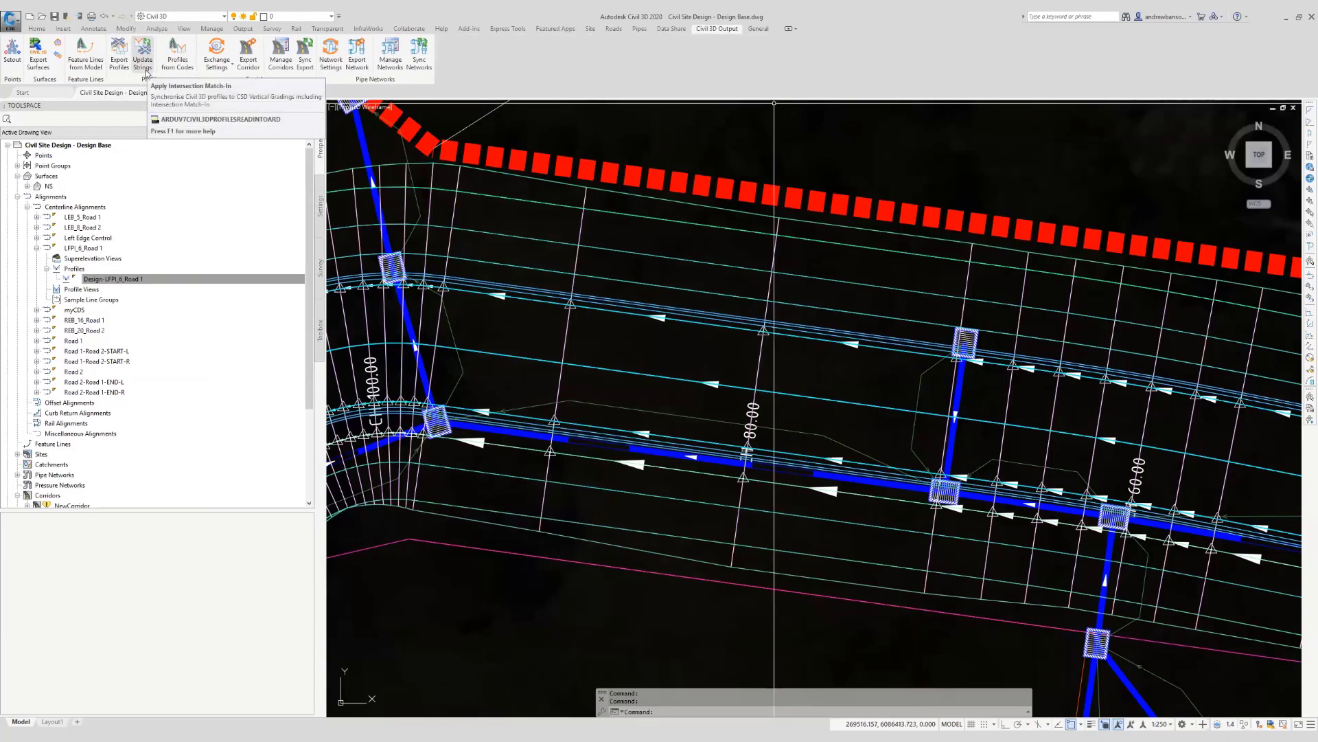
pyautogui.scroll(-6, 789, 388)
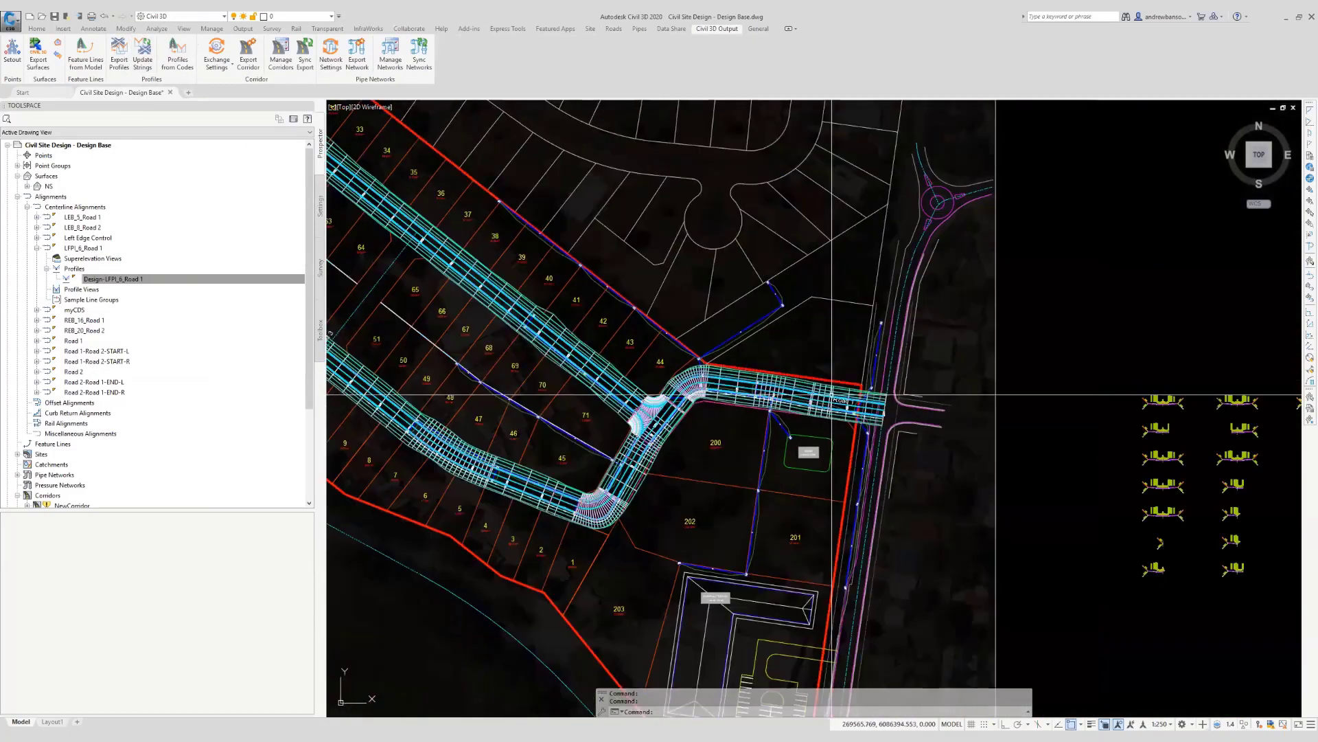
pyautogui.moveTo(832, 395); pyautogui.dragTo(386, 479, button='middle')
pyautogui.moveTo(537, 467); pyautogui.dragTo(745, 453, button='middle')
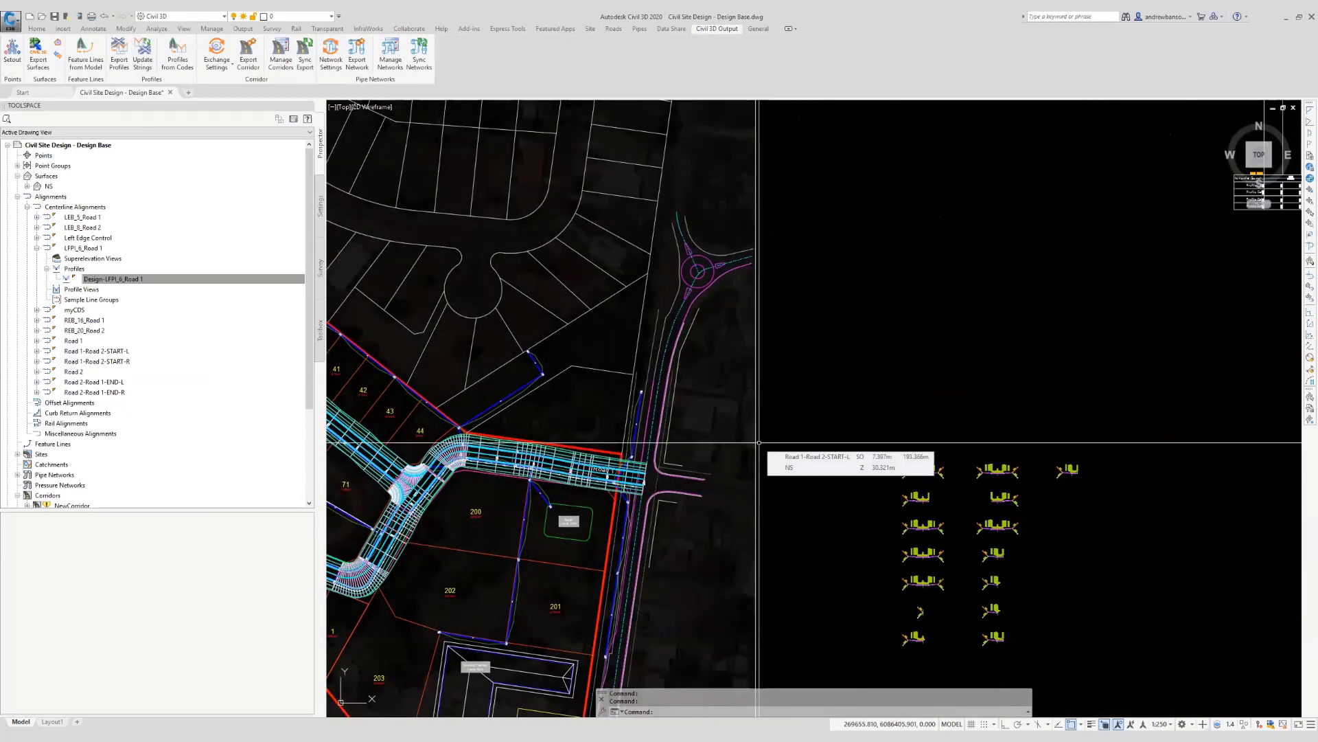
pyautogui.click(55, 281)
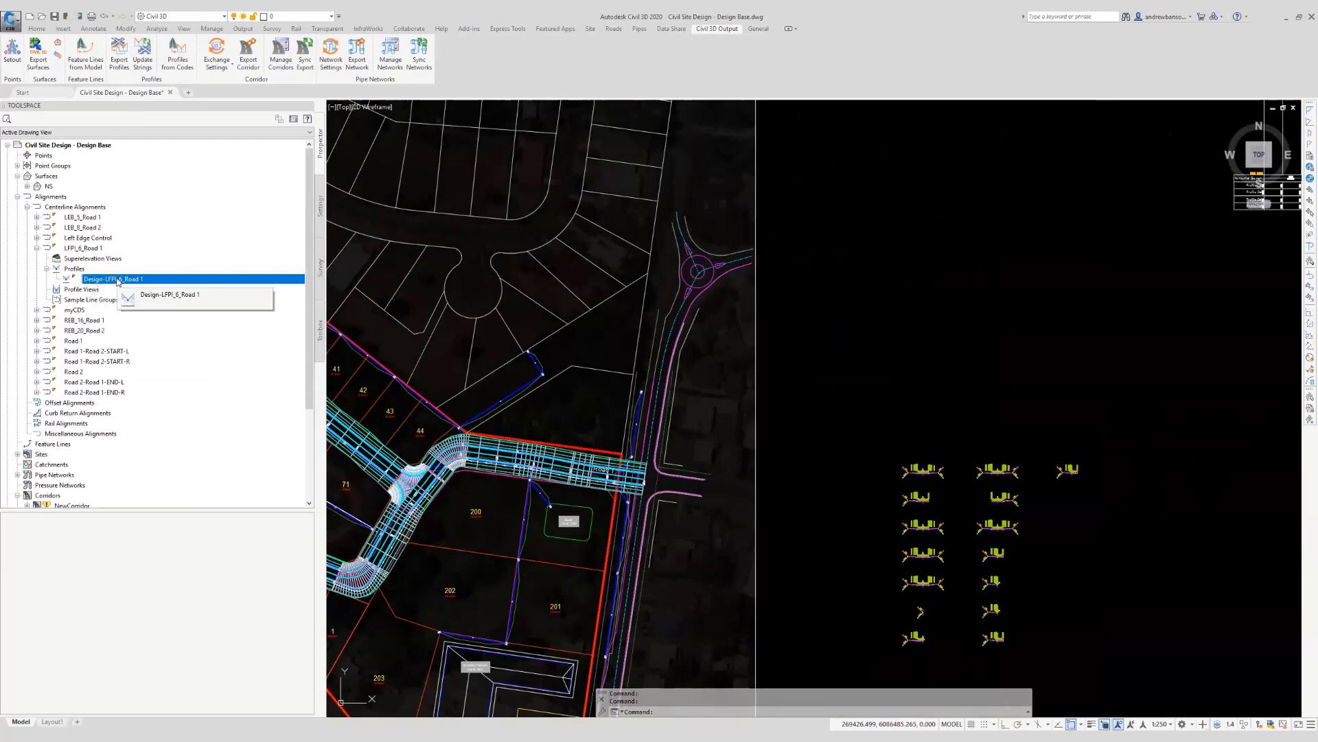
# Examine the plotted road long section and compare it with the Road 1 stretch in plan.
pyautogui.scroll(-5, 868, 441)
pyautogui.moveTo(980, 371); pyautogui.dragTo(732, 427, button='middle')
pyautogui.scroll(5, 807, 411)
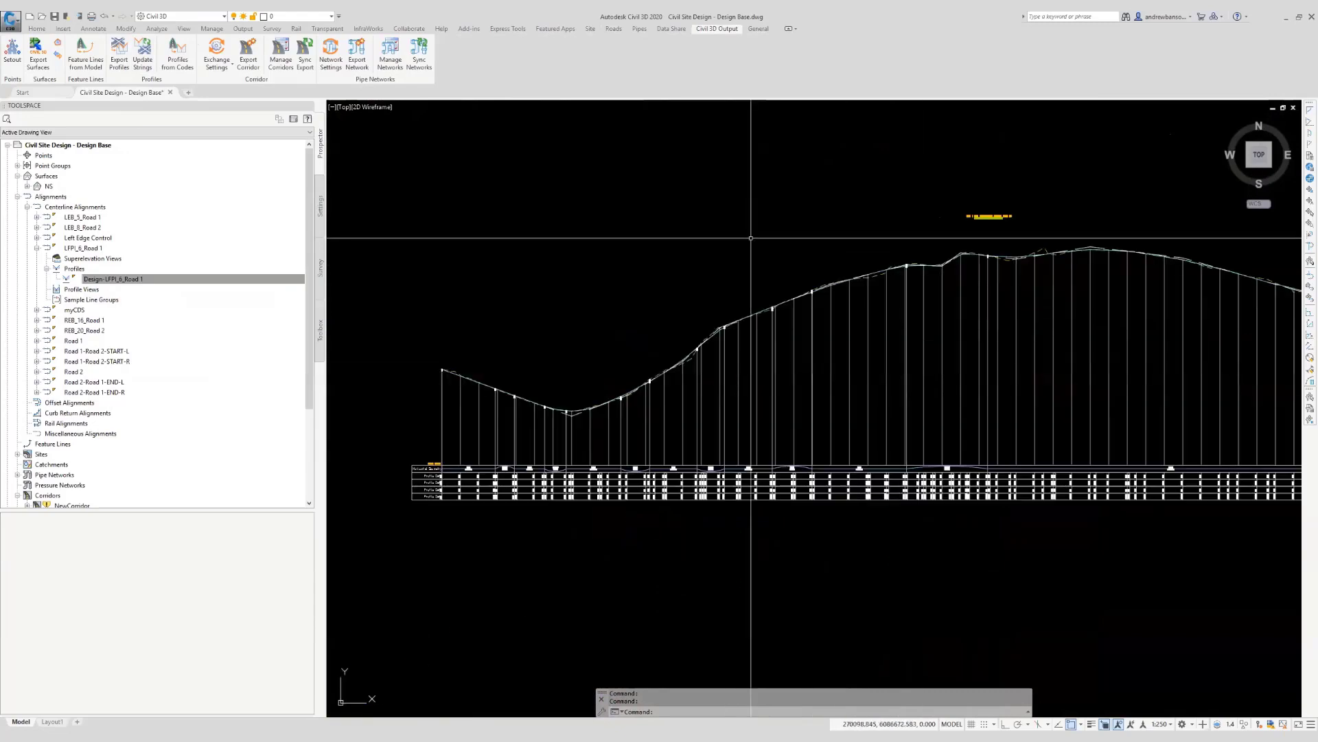
pyautogui.scroll(-5, 855, 325)
pyautogui.scroll(10, 538, 426)
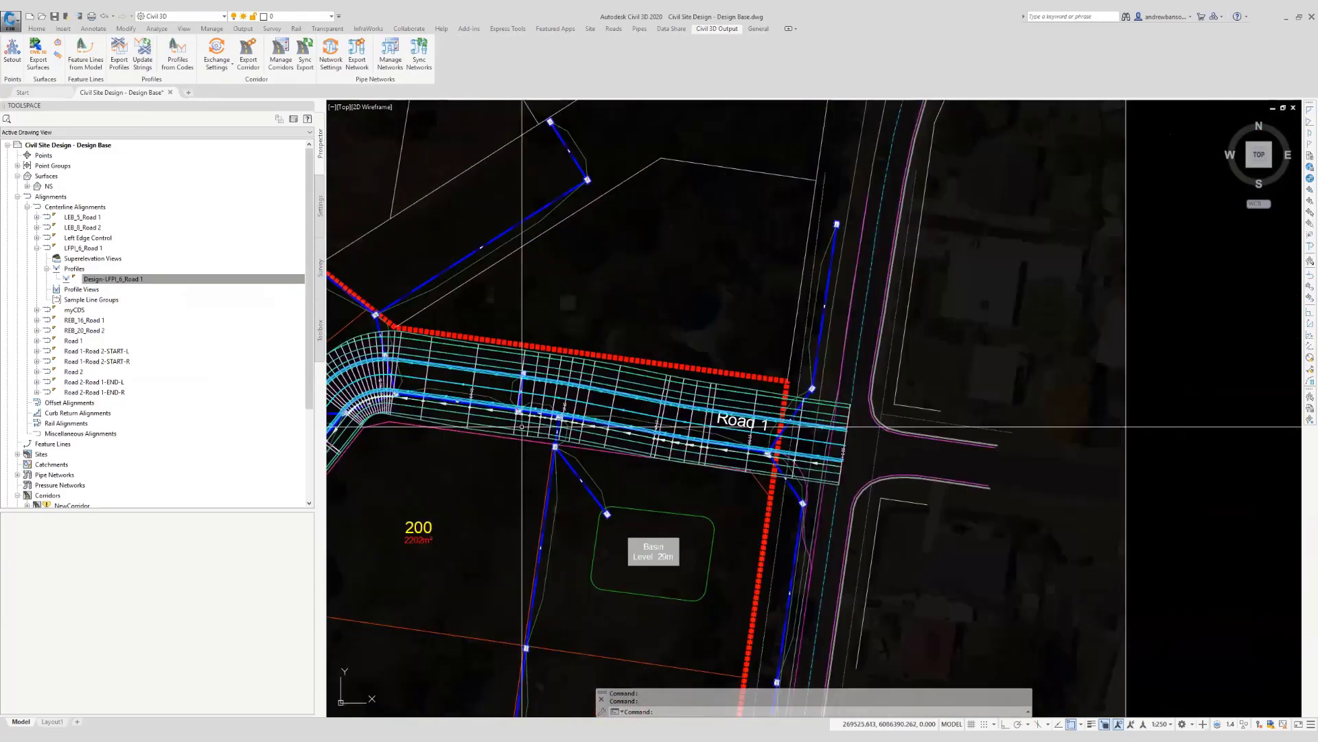
pyautogui.moveTo(518, 412); pyautogui.dragTo(687, 447, button='middle')
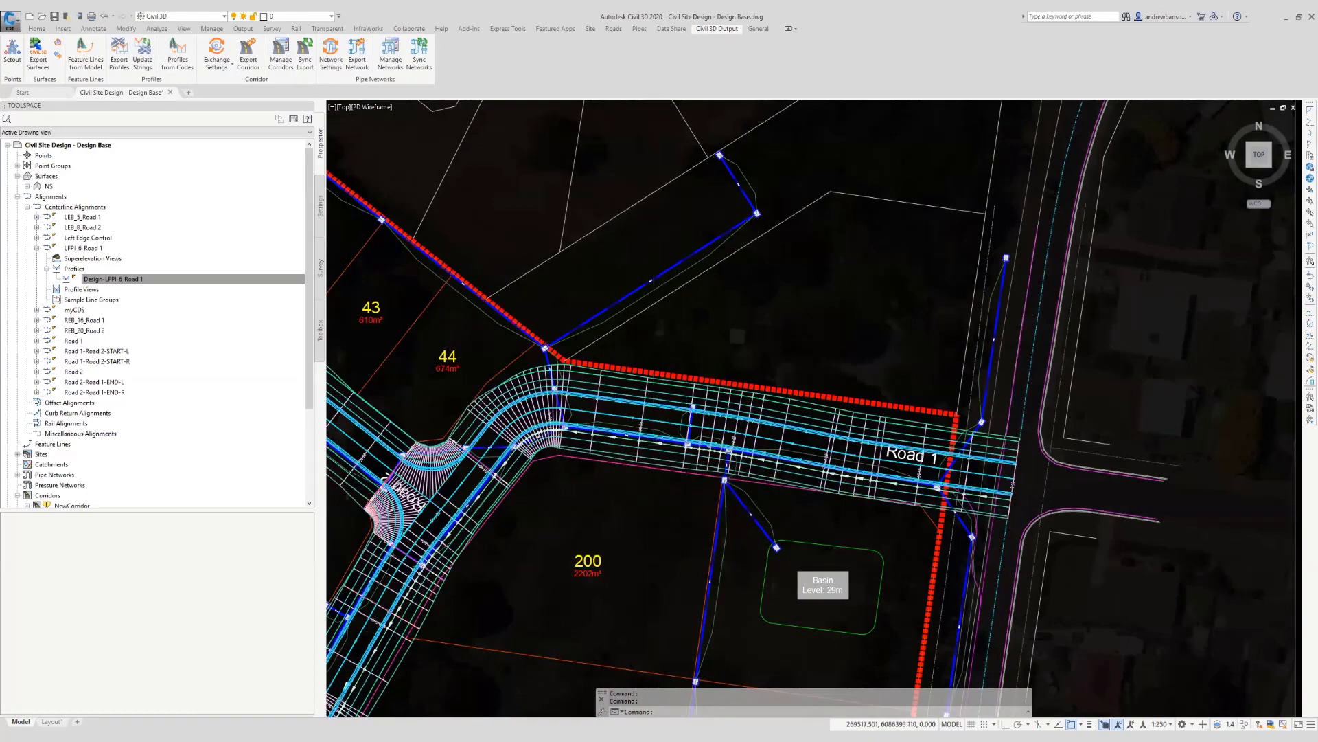
pyautogui.scroll(-3, 687, 447)
pyautogui.scroll(-3, 694, 439)
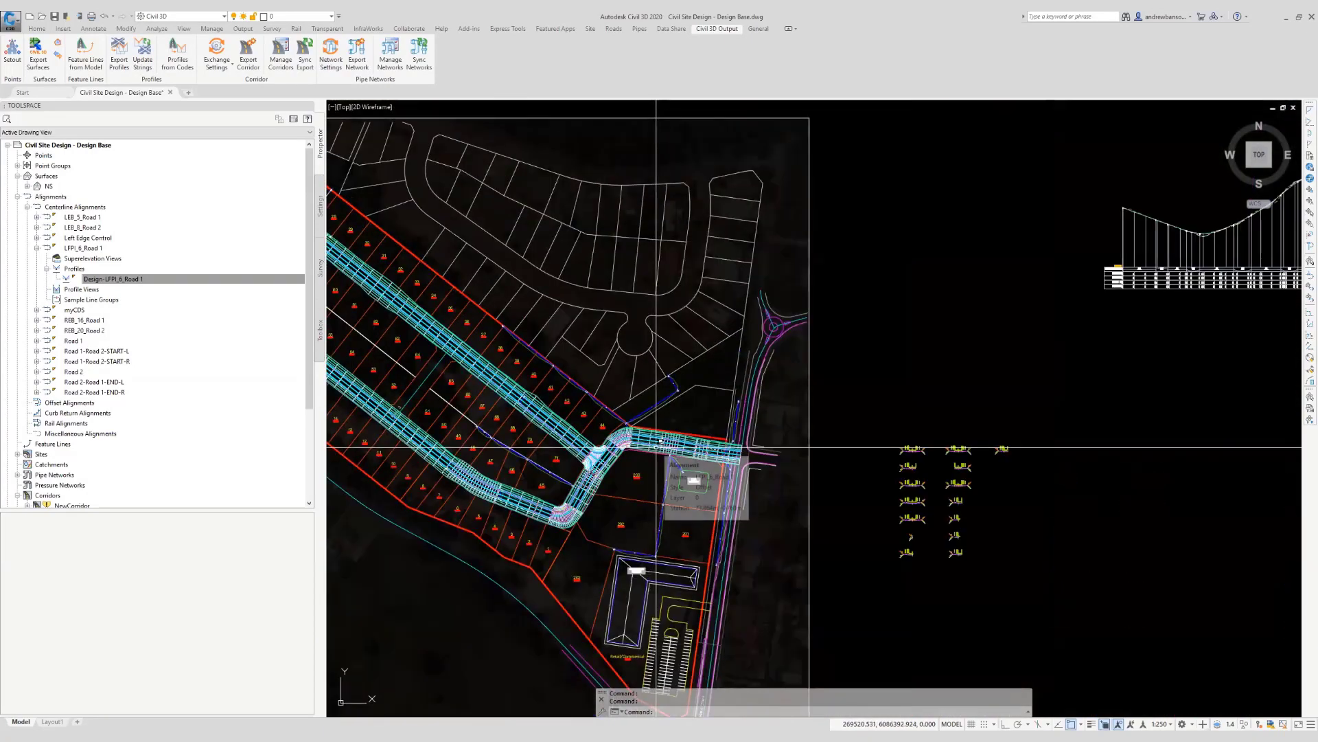
pyautogui.moveTo(816, 432); pyautogui.dragTo(412, 556, button='middle')
pyautogui.scroll(4, 717, 398)
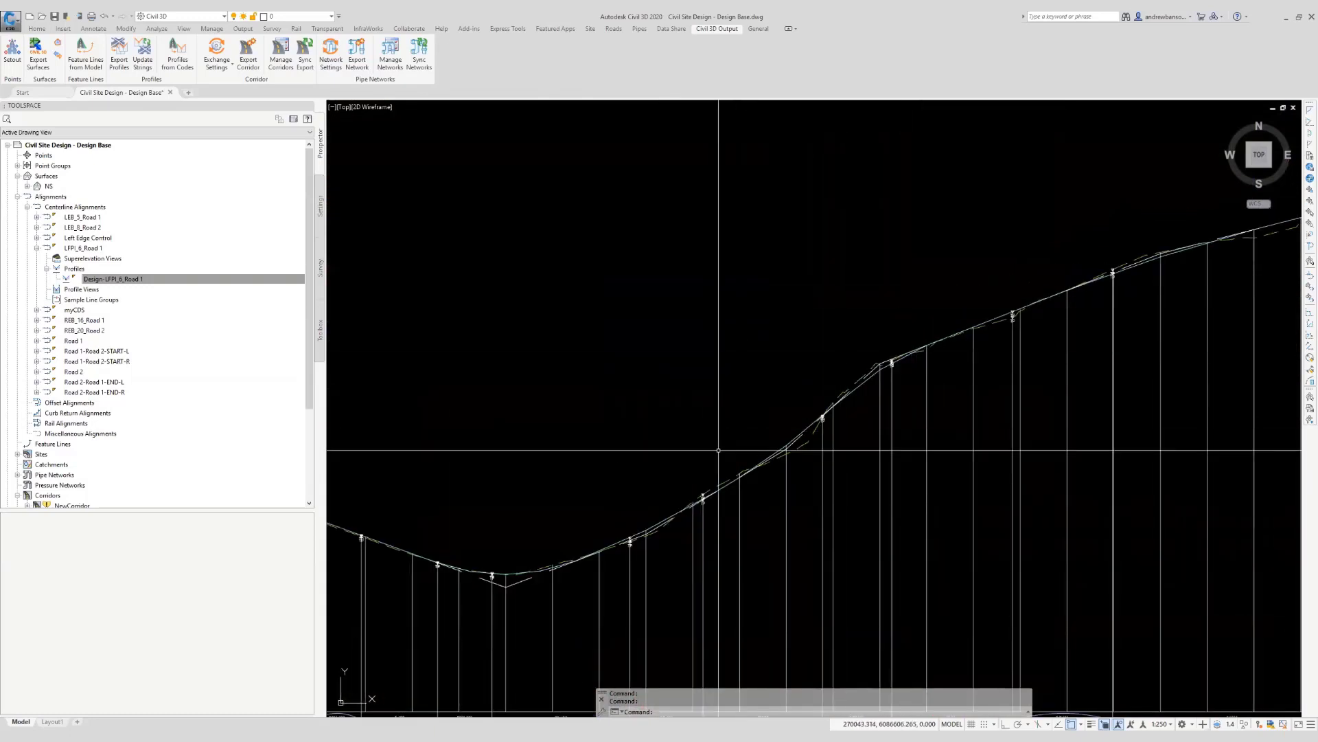
pyautogui.scroll(-8, 747, 412)
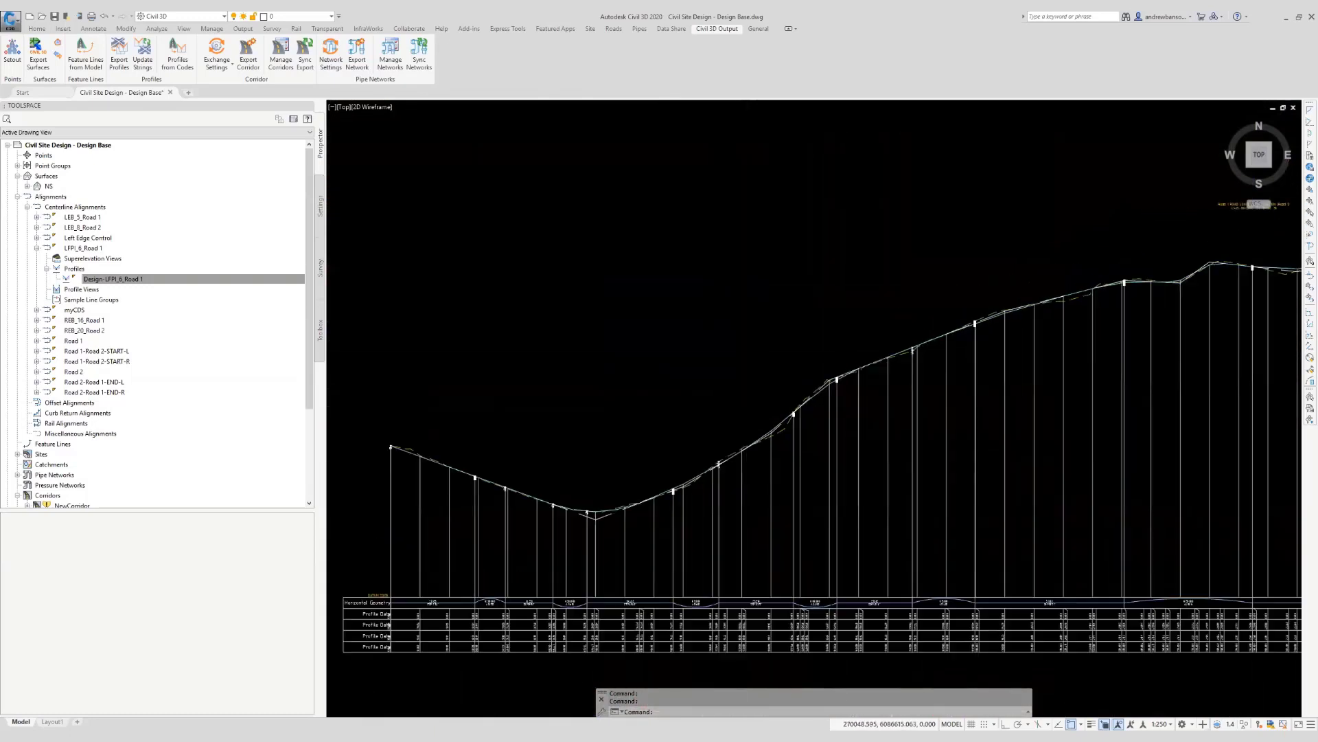
pyautogui.scroll(4, 714, 478)
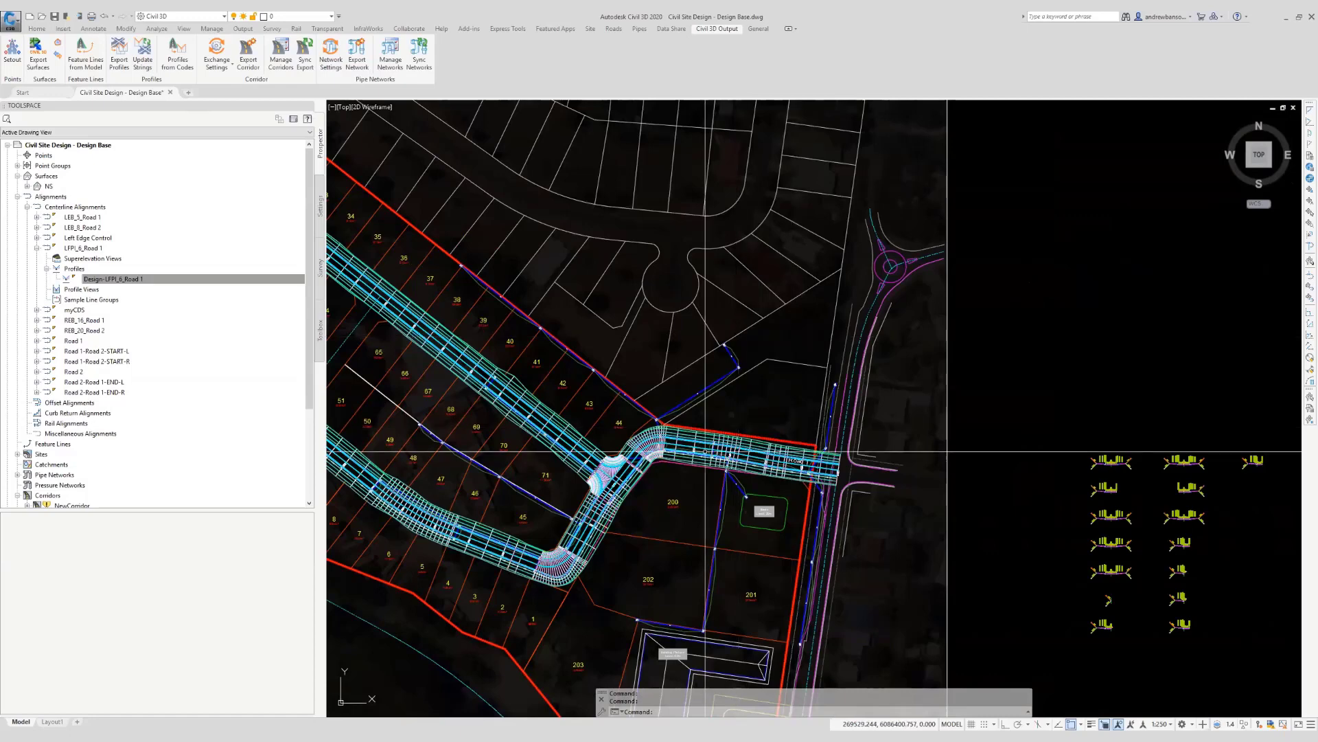
pyautogui.scroll(6, 702, 453)
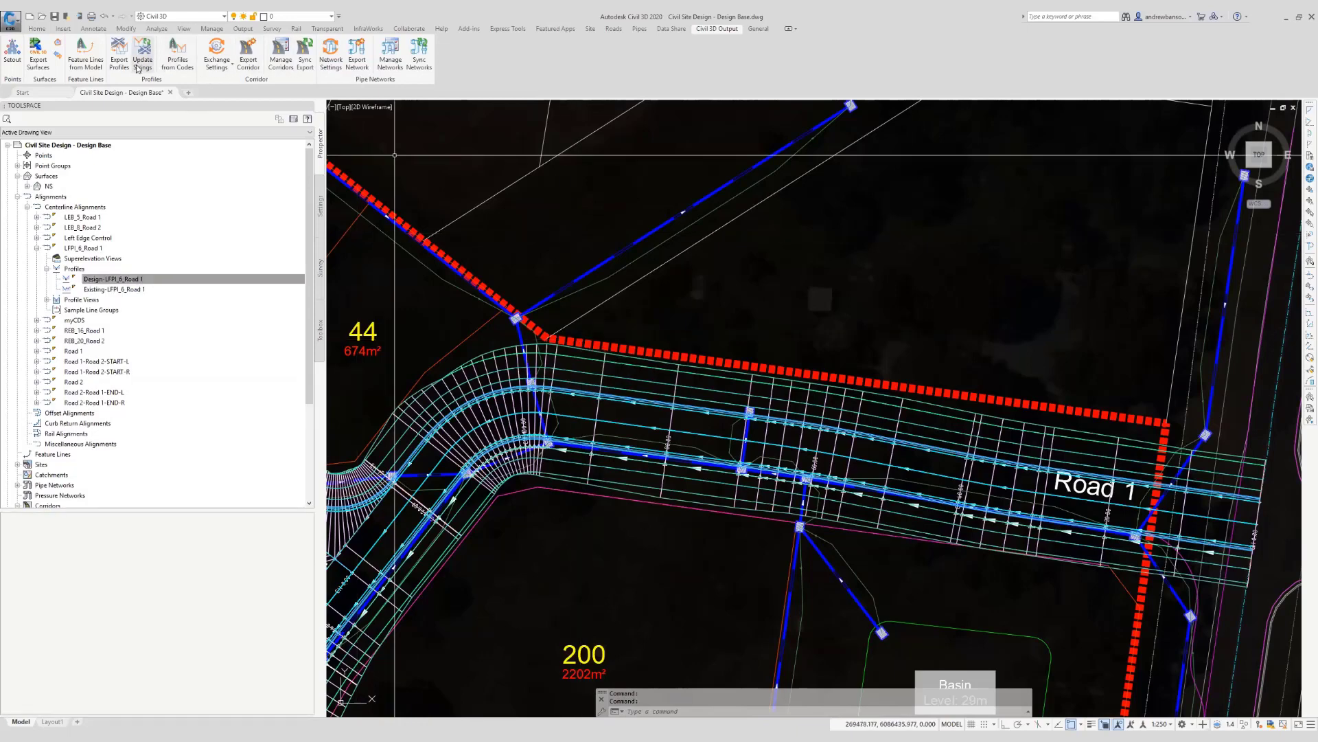
# Open the vertical grading of the LFPI_6_Road 1 alignment, inspect its updated profile, and close the window.
pyautogui.click(609, 30)
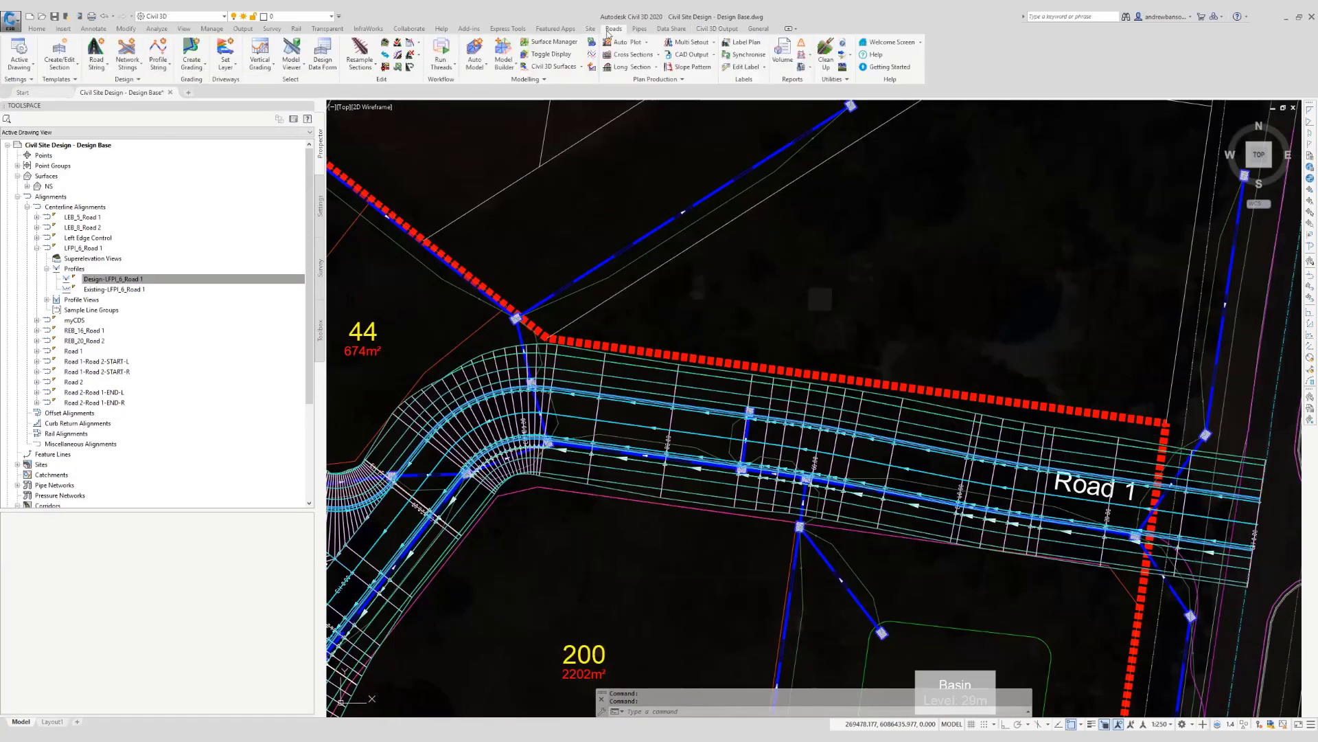
pyautogui.click(260, 49)
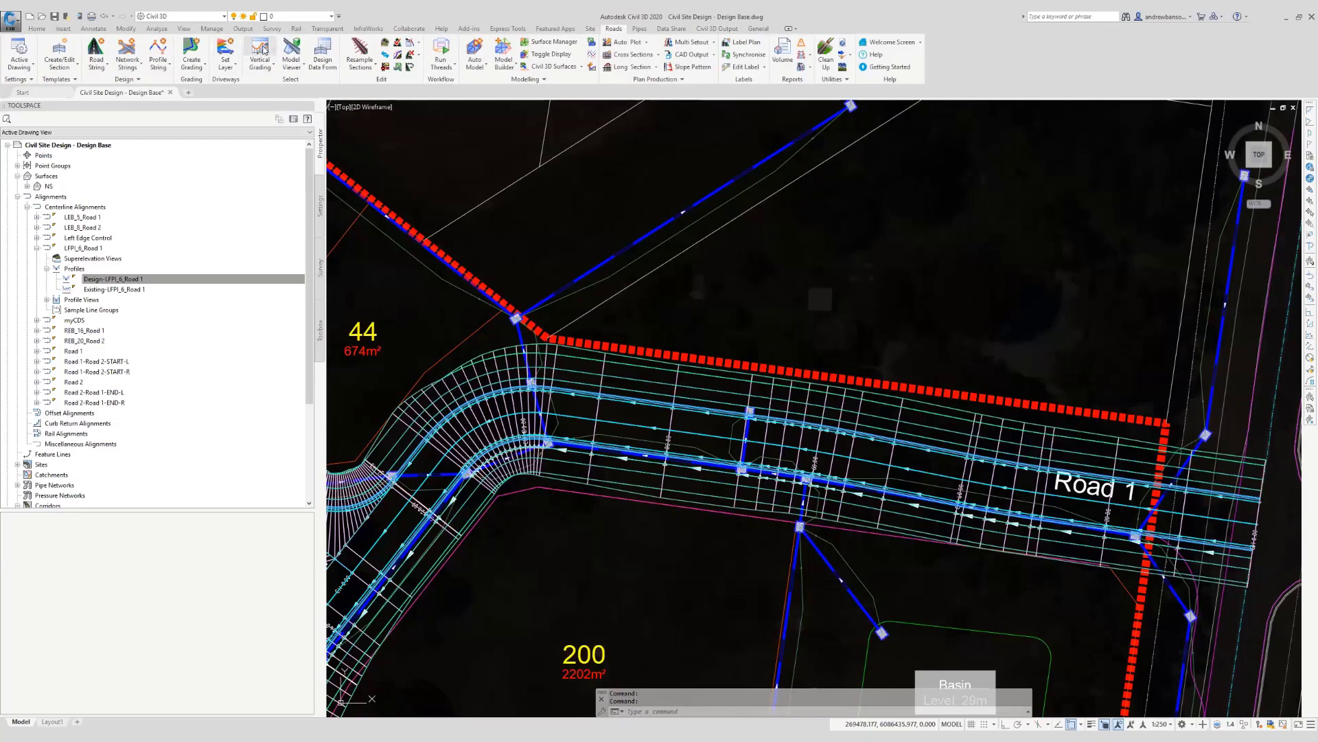
pyautogui.click(709, 475)
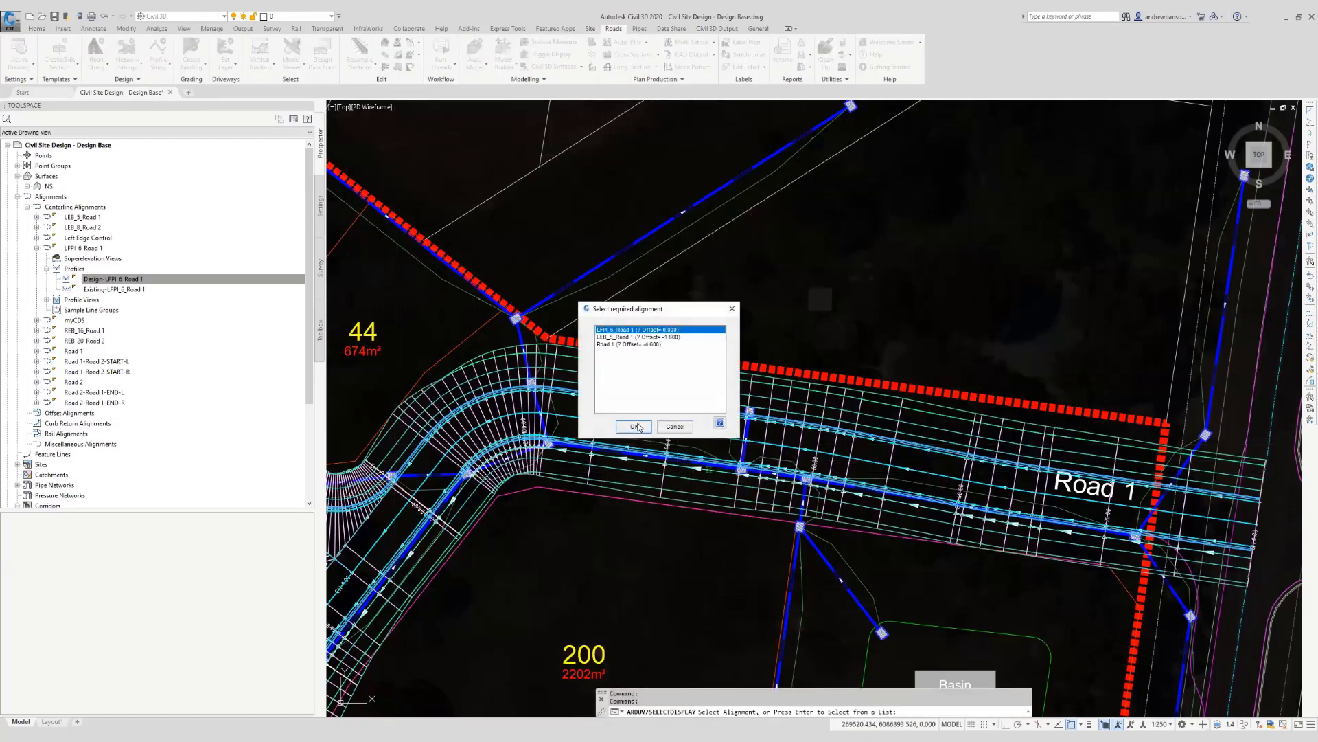
pyautogui.click(634, 426)
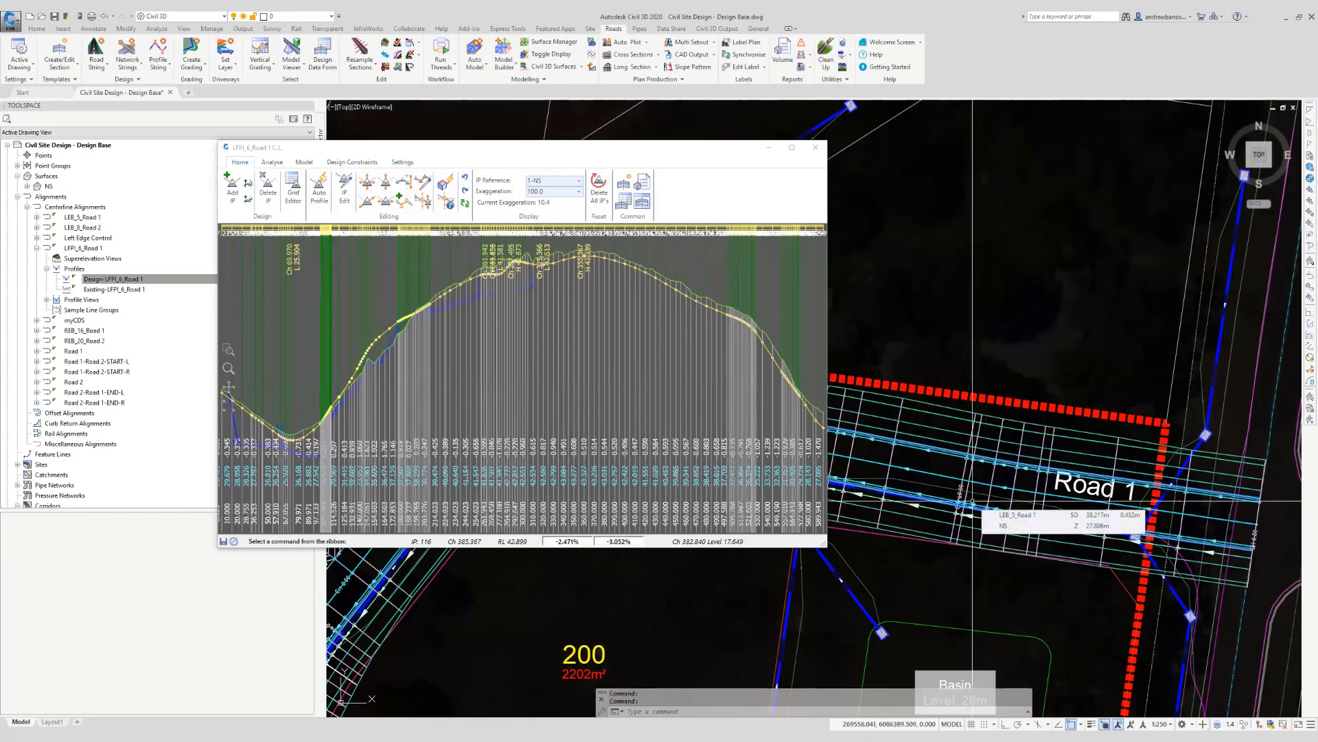
pyautogui.click(816, 147)
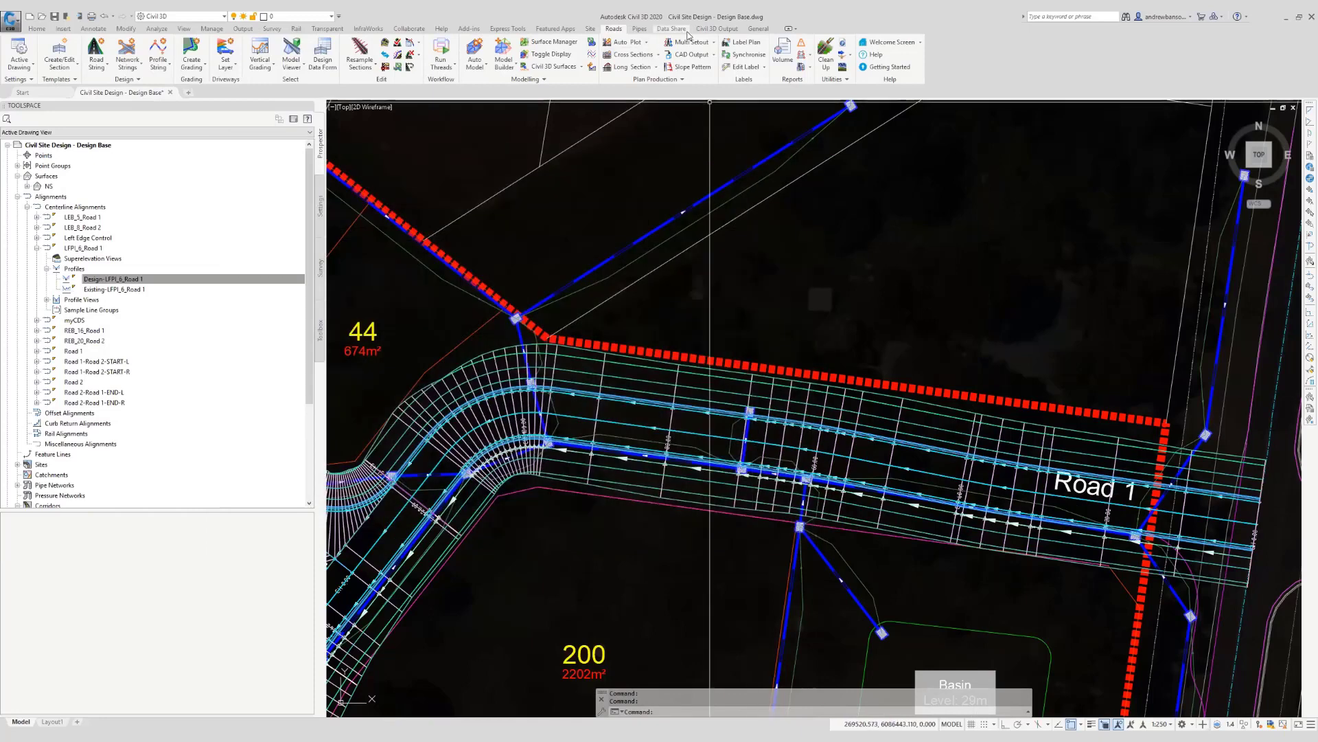
# Review the Standard conversion file's pipe mappings and settings in the Network Exchange settings, and close the dialog.
pyautogui.click(717, 29)
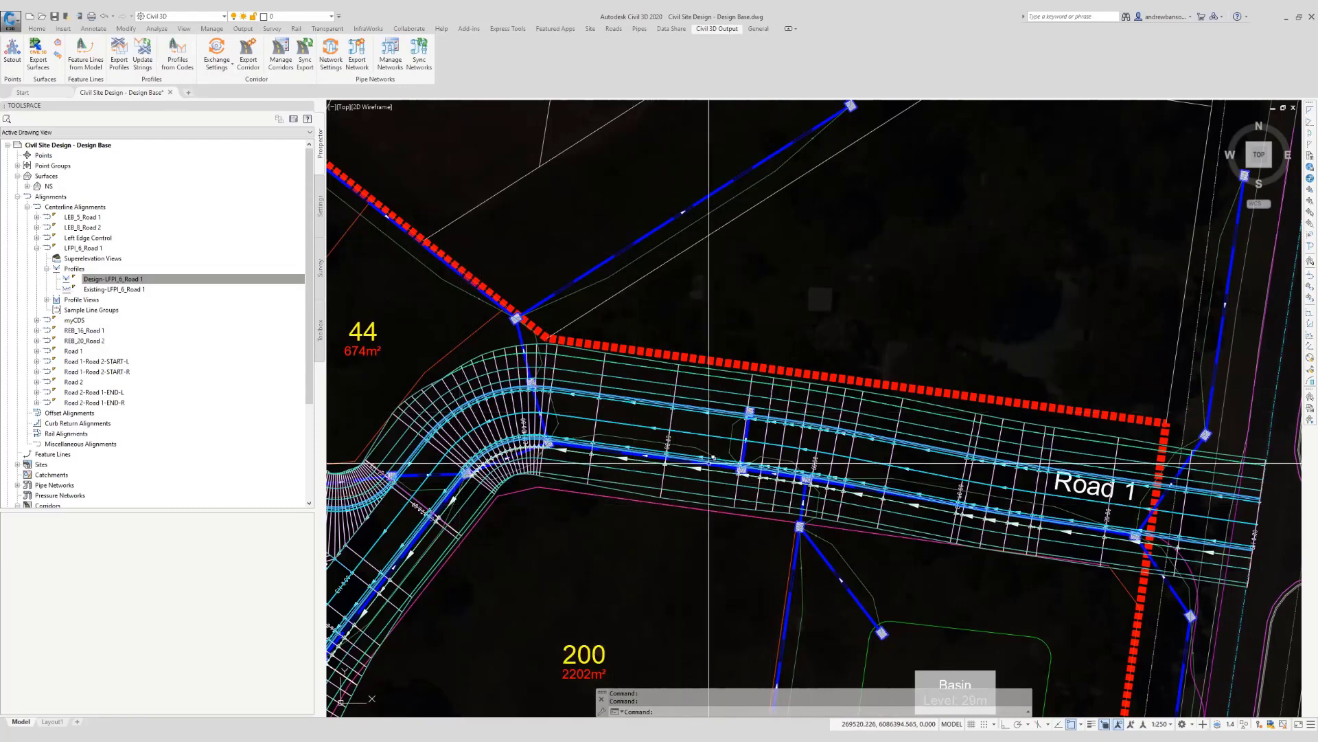
pyautogui.scroll(-3, 661, 460)
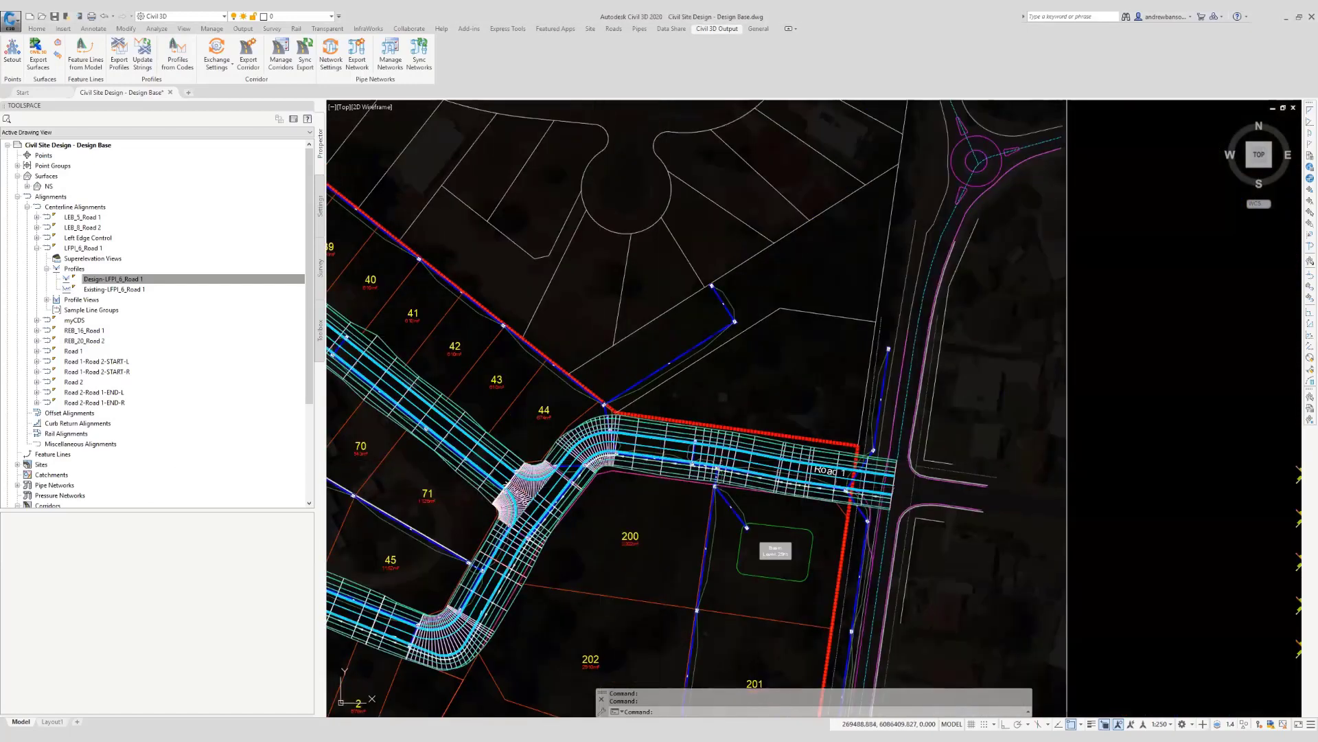
pyautogui.scroll(-4, 591, 403)
pyautogui.scroll(-2, 591, 402)
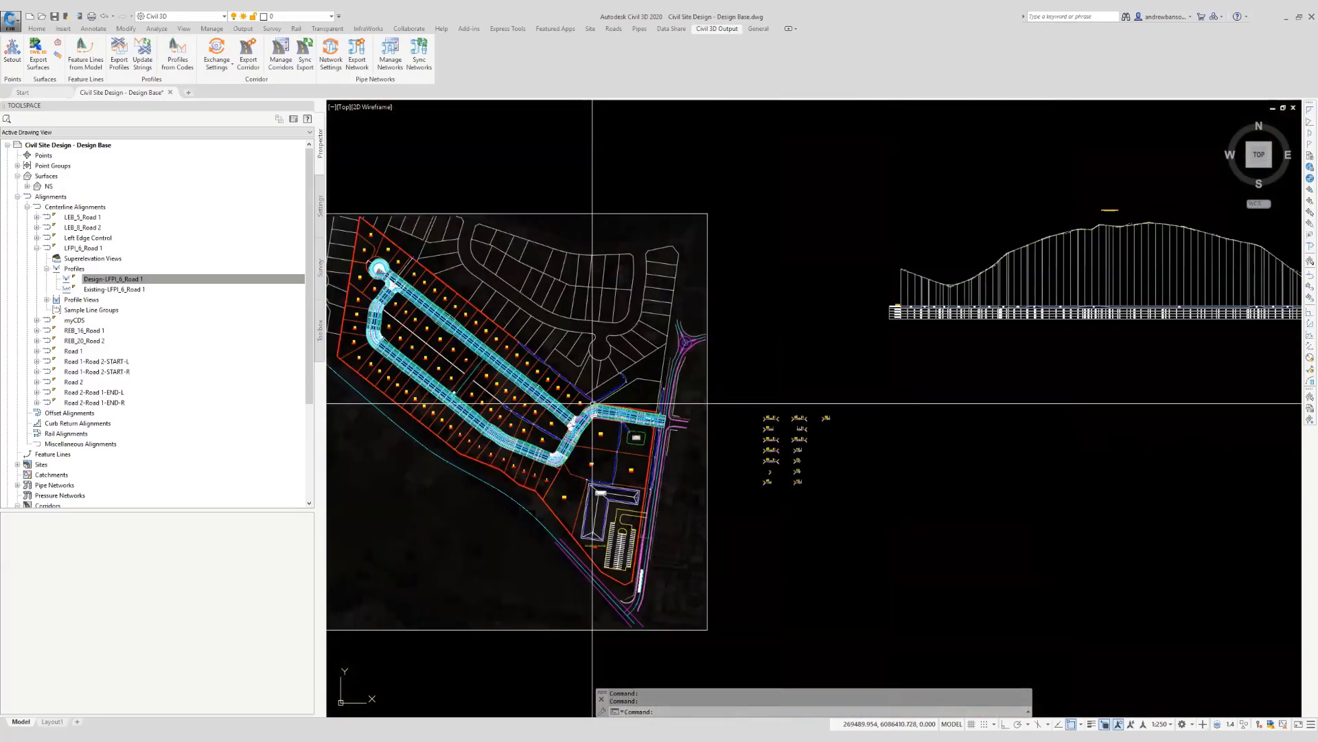
pyautogui.moveTo(576, 418); pyautogui.dragTo(584, 428, button='middle')
pyautogui.scroll(6, 584, 430)
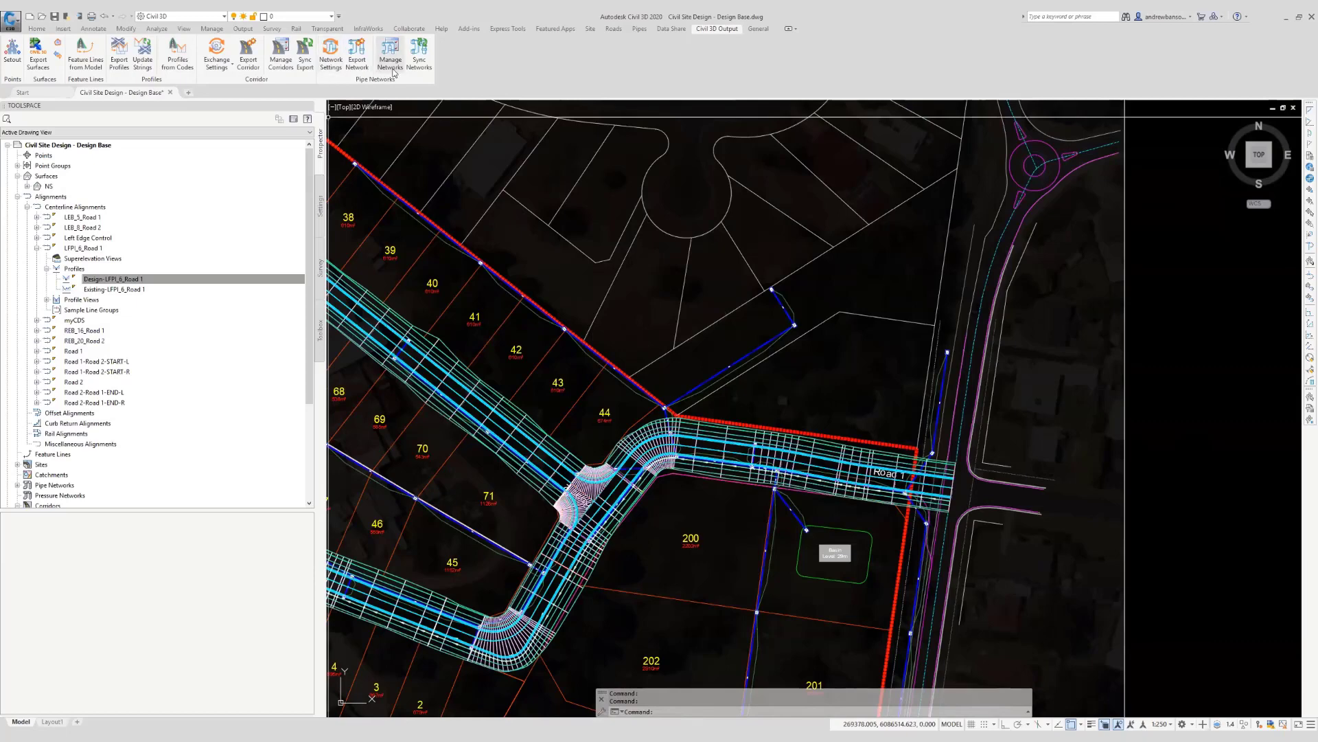
pyautogui.click(332, 65)
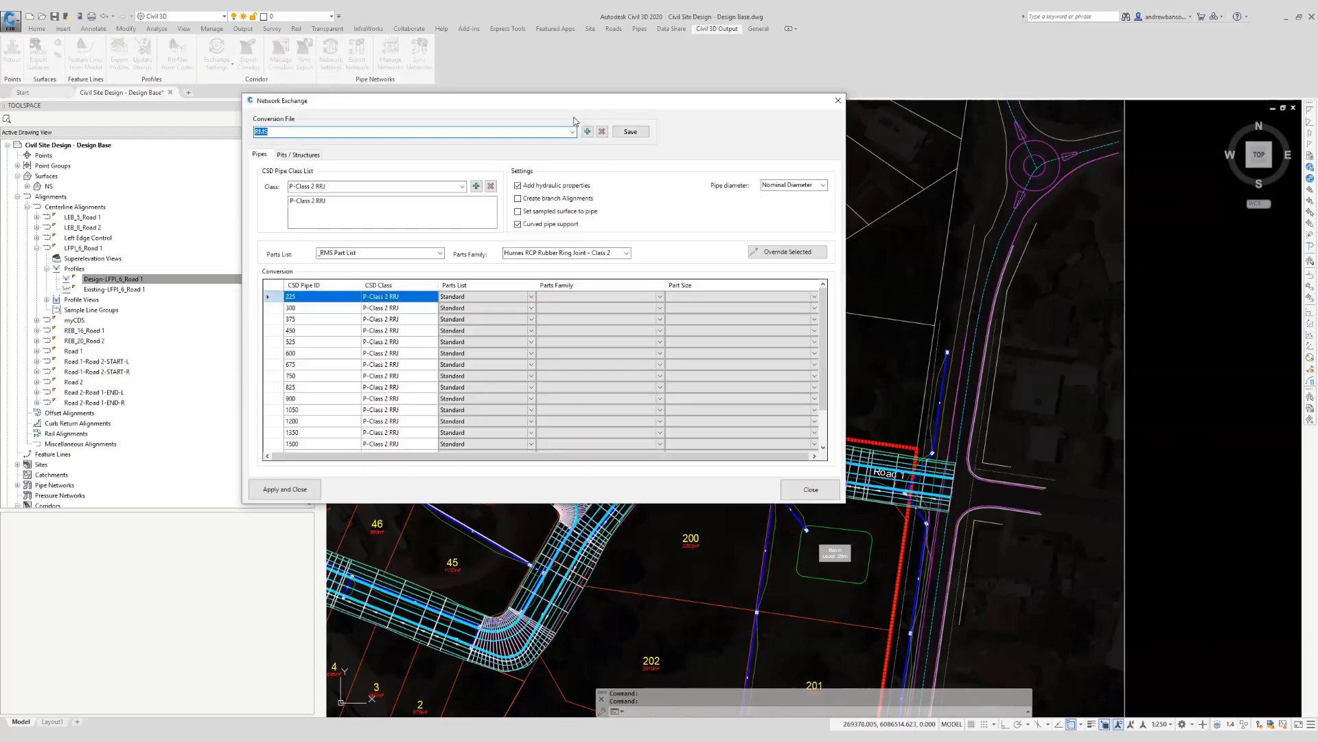
pyautogui.moveTo(596, 108); pyautogui.dragTo(760, 207)
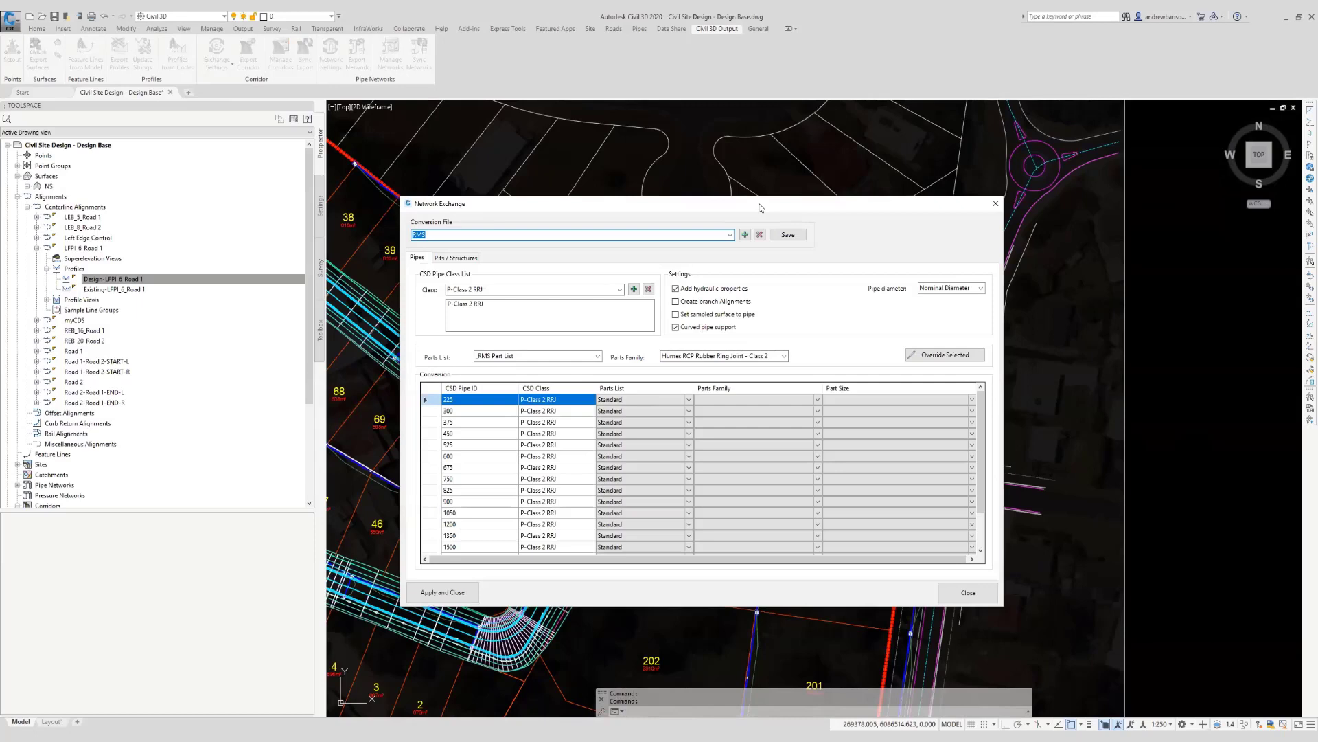
pyautogui.click(730, 234)
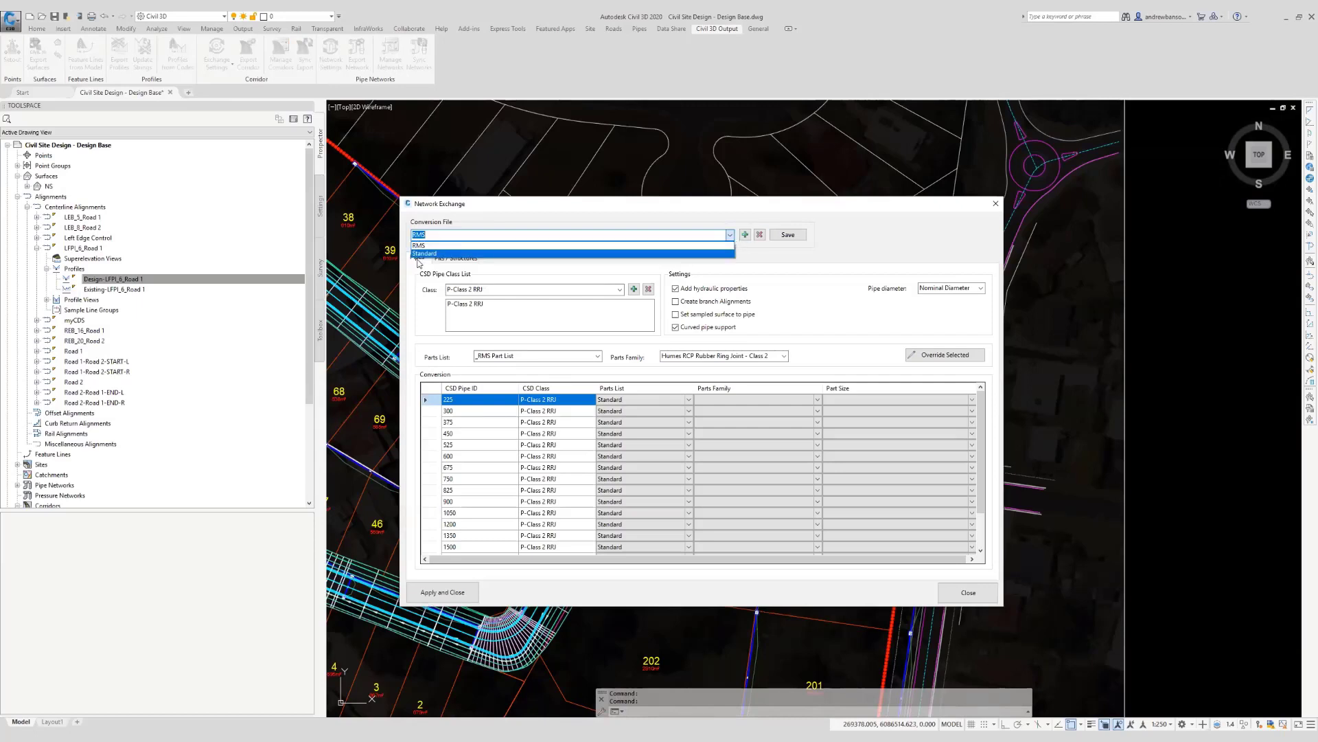
pyautogui.click(425, 253)
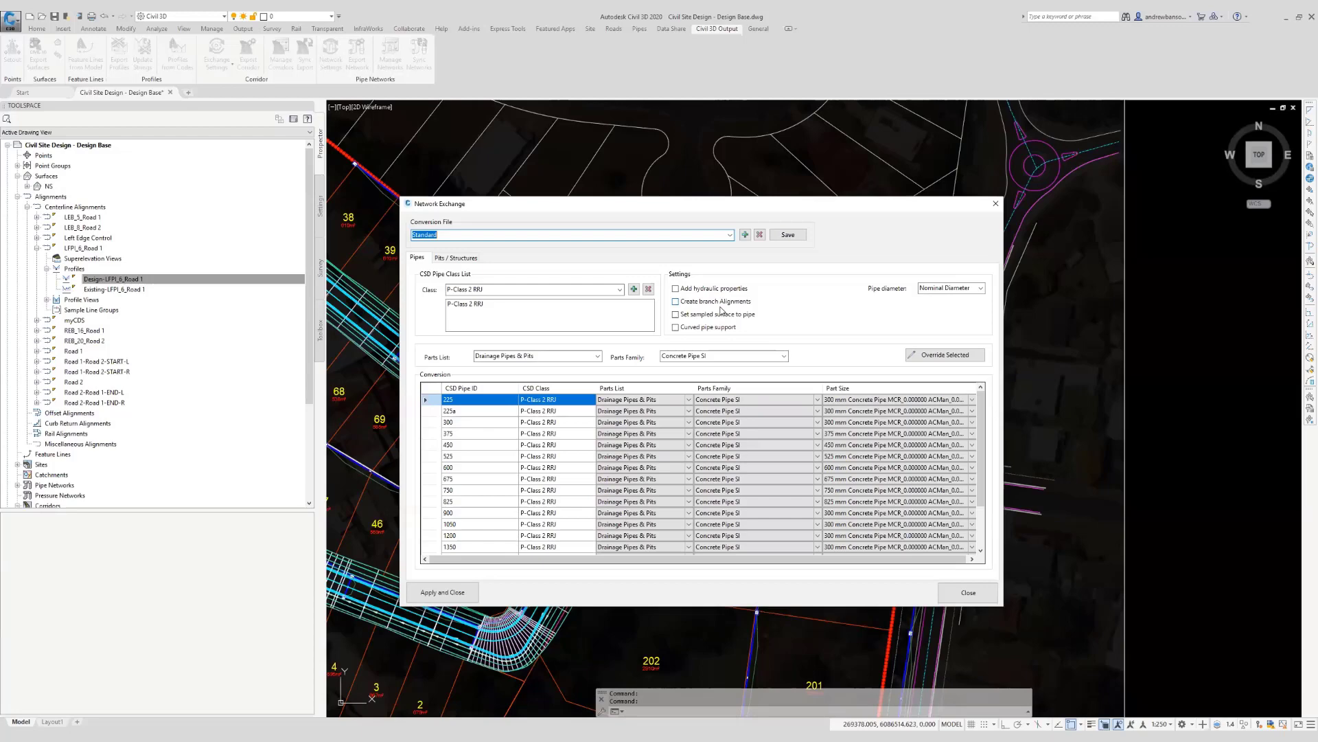
pyautogui.click(994, 205)
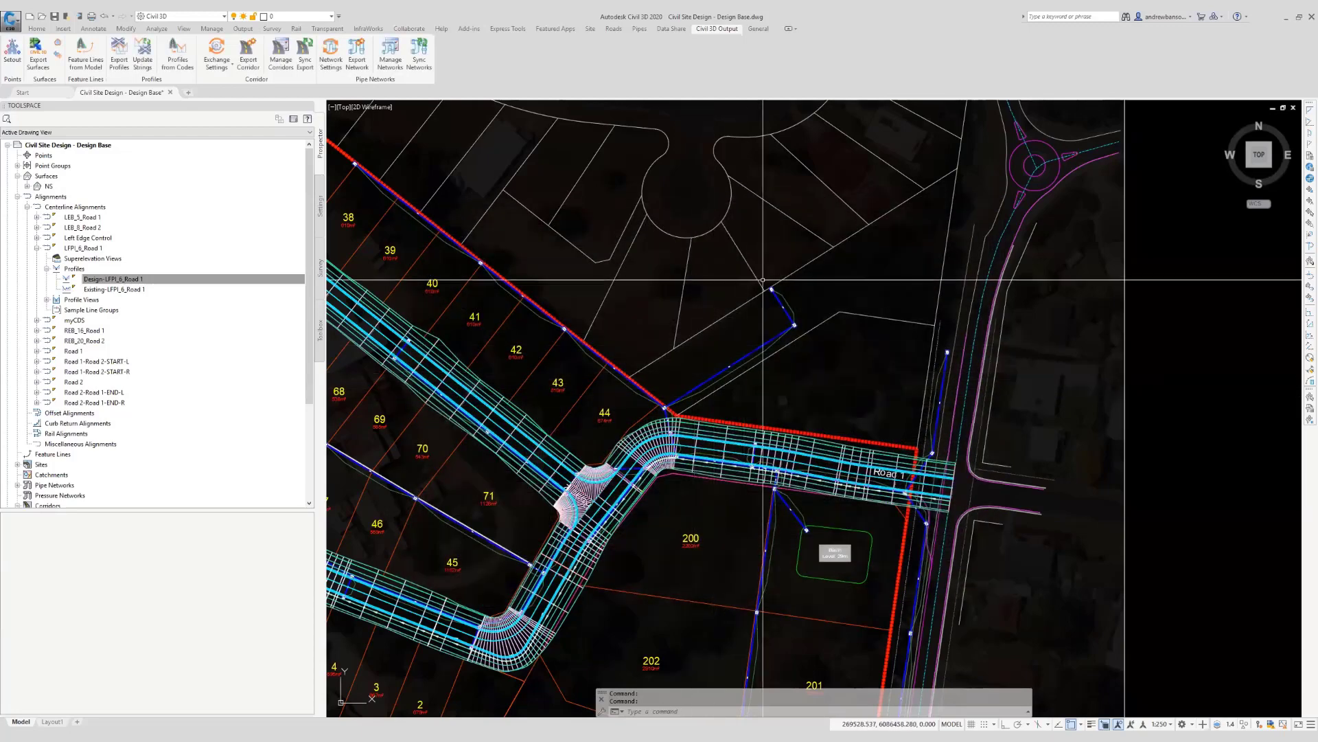
# Export the SWATER1 pipe network using the Standard conversion file, keeping the network name SWATER1.
pyautogui.moveTo(836, 577); pyautogui.dragTo(852, 395, button='middle')
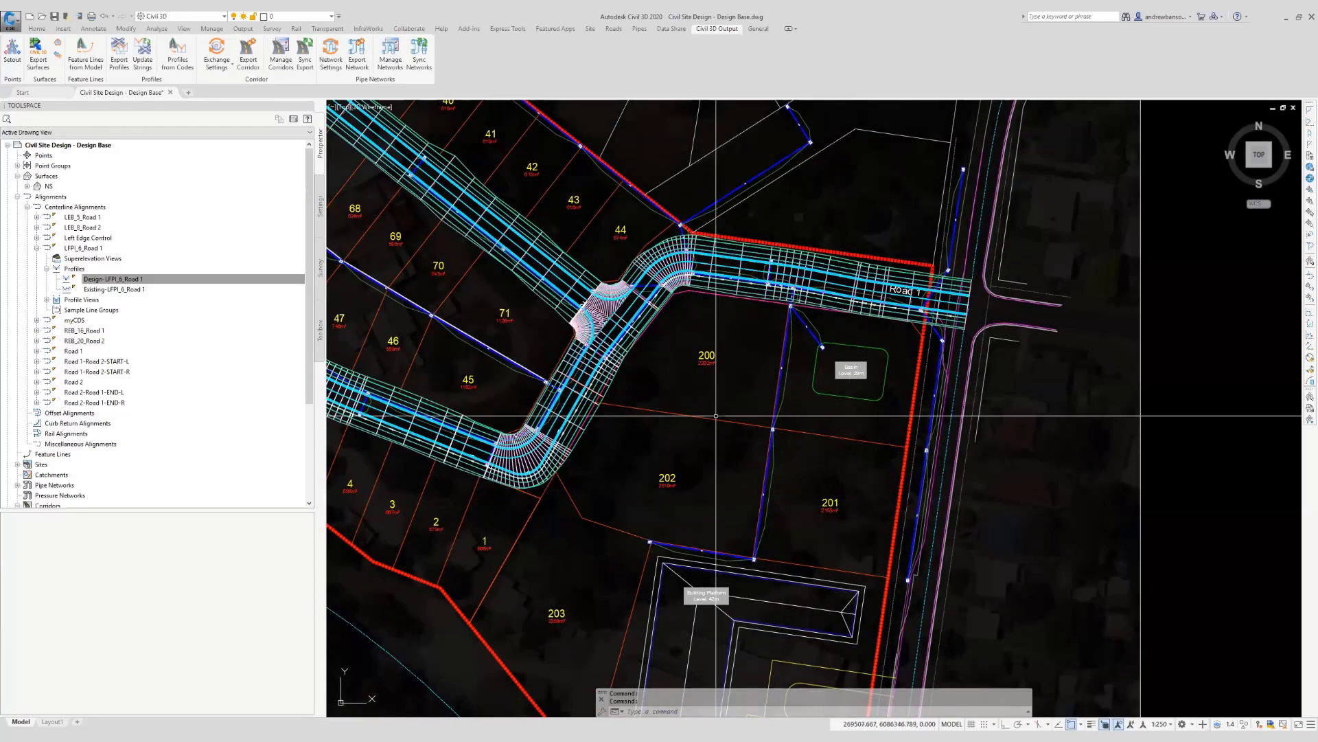
pyautogui.scroll(-2, 716, 415)
pyautogui.moveTo(720, 421); pyautogui.dragTo(728, 447, button='middle')
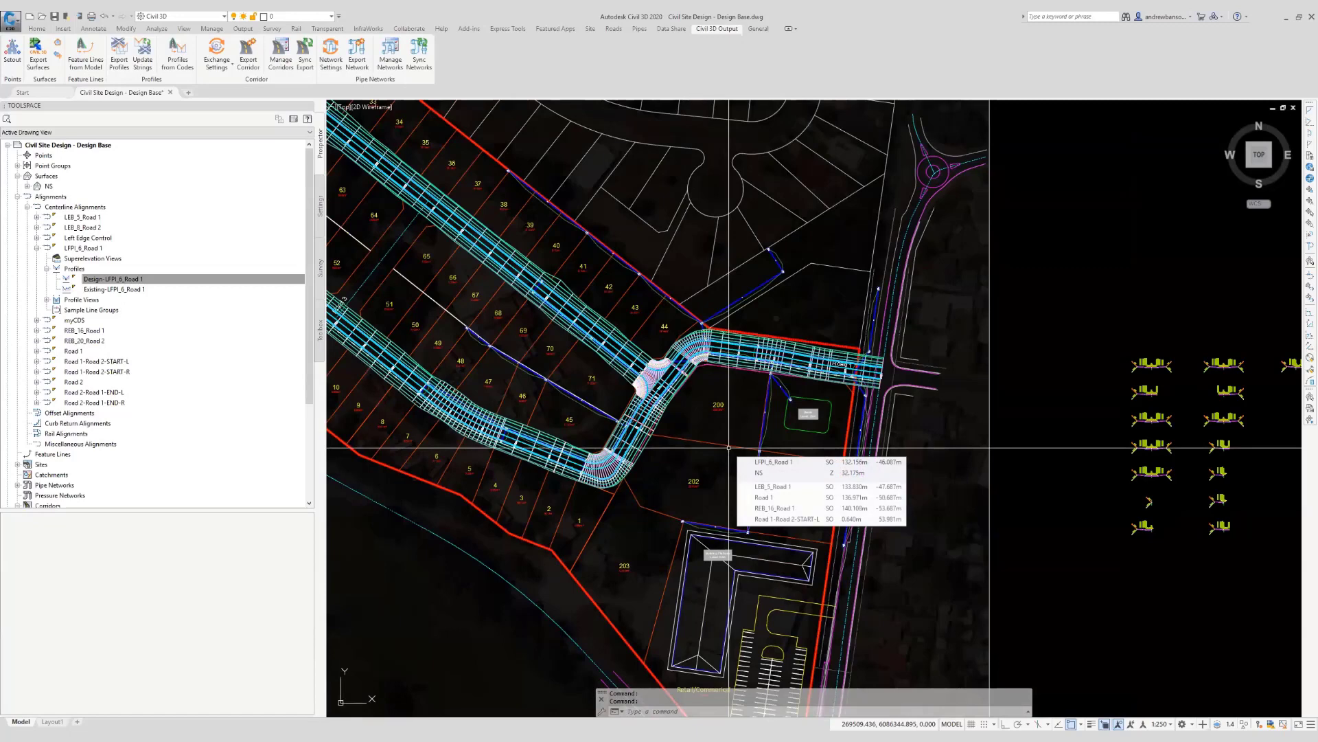
pyautogui.click(357, 63)
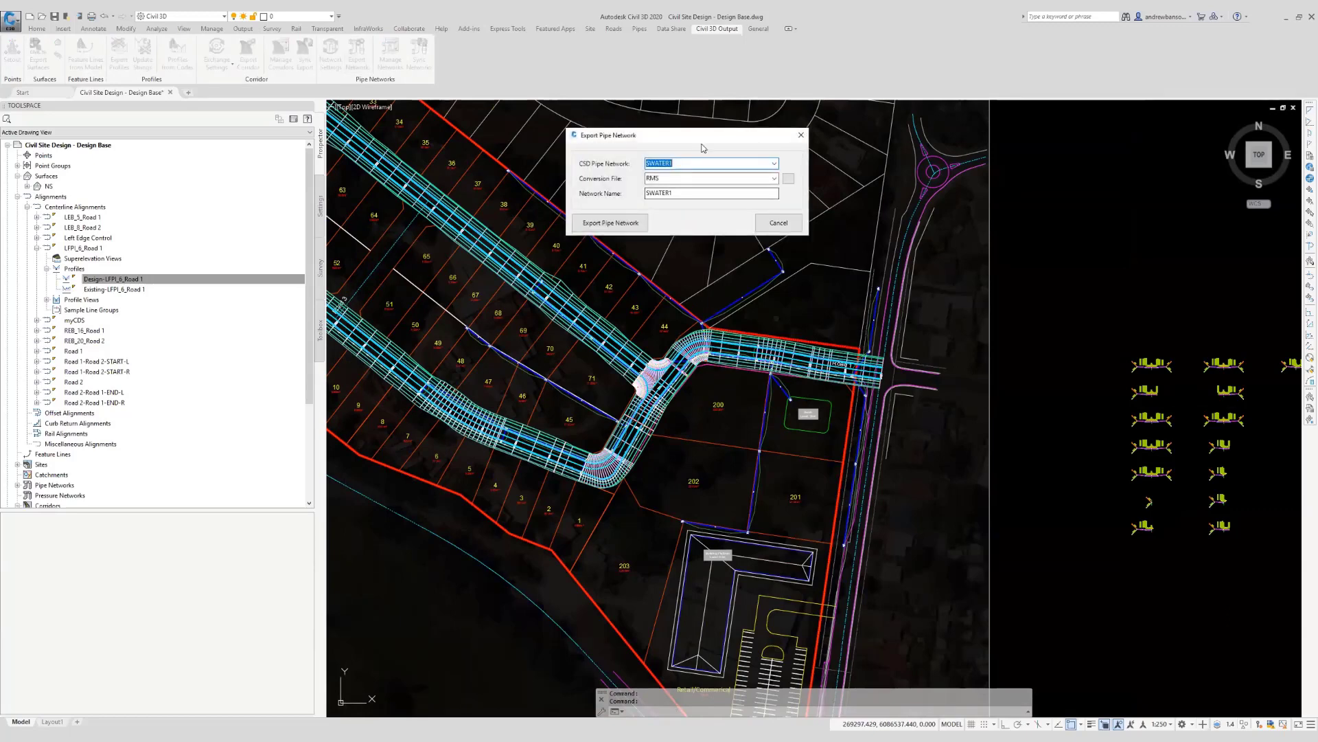
pyautogui.moveTo(702, 147); pyautogui.dragTo(772, 264)
pyautogui.click(778, 280)
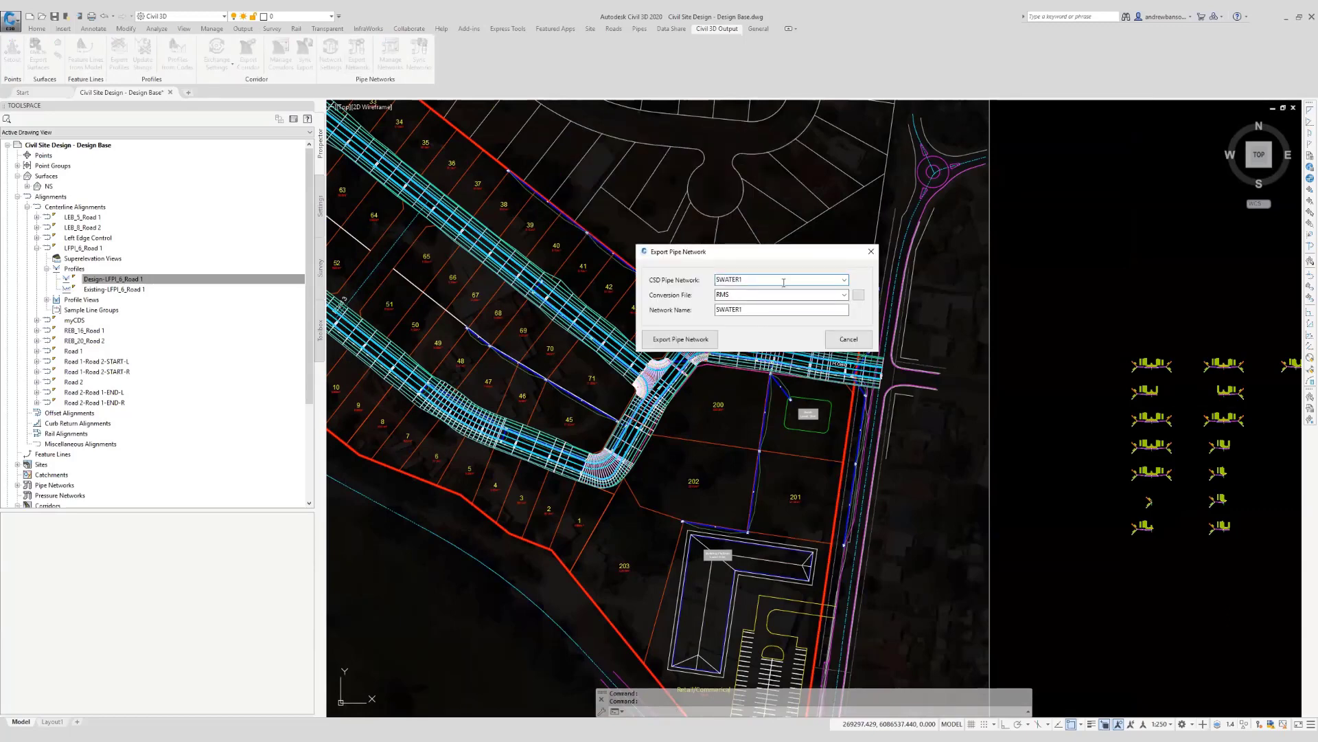
pyautogui.click(844, 294)
pyautogui.click(758, 309)
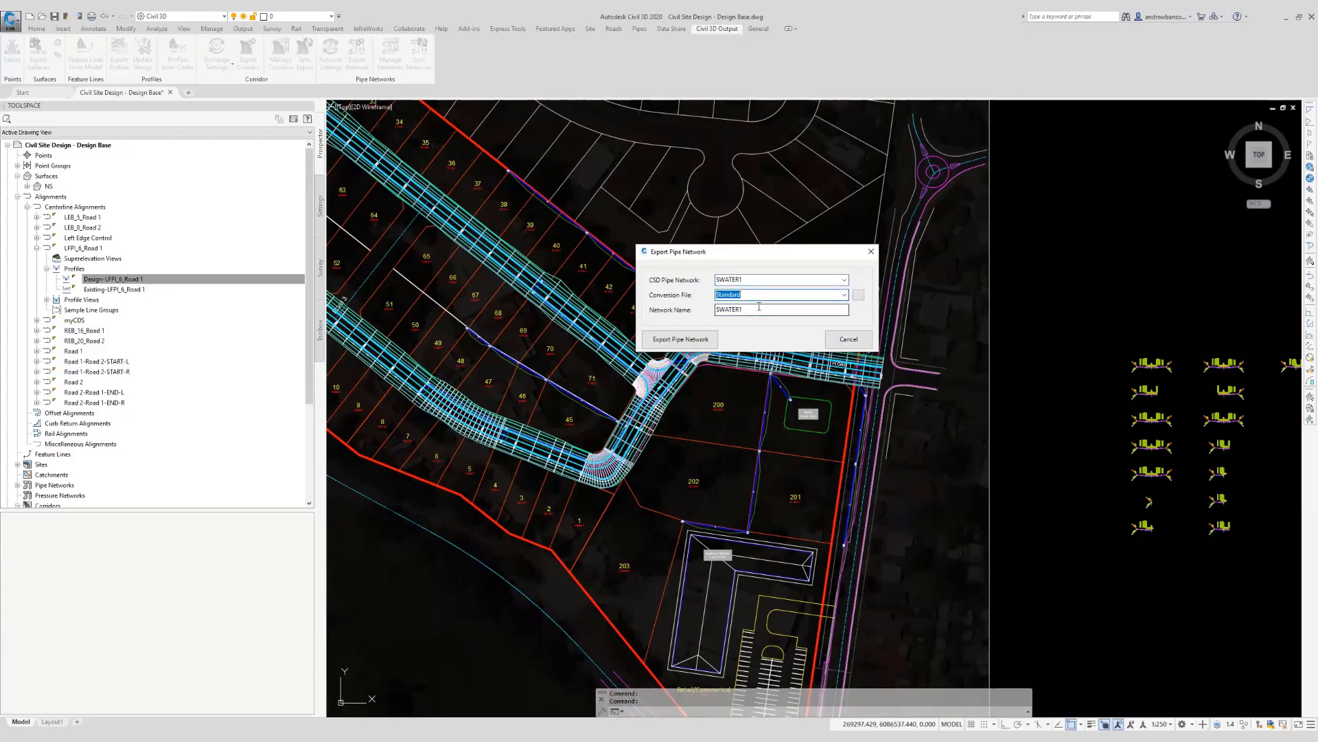
pyautogui.click(758, 309)
pyautogui.moveTo(762, 254); pyautogui.dragTo(804, 329)
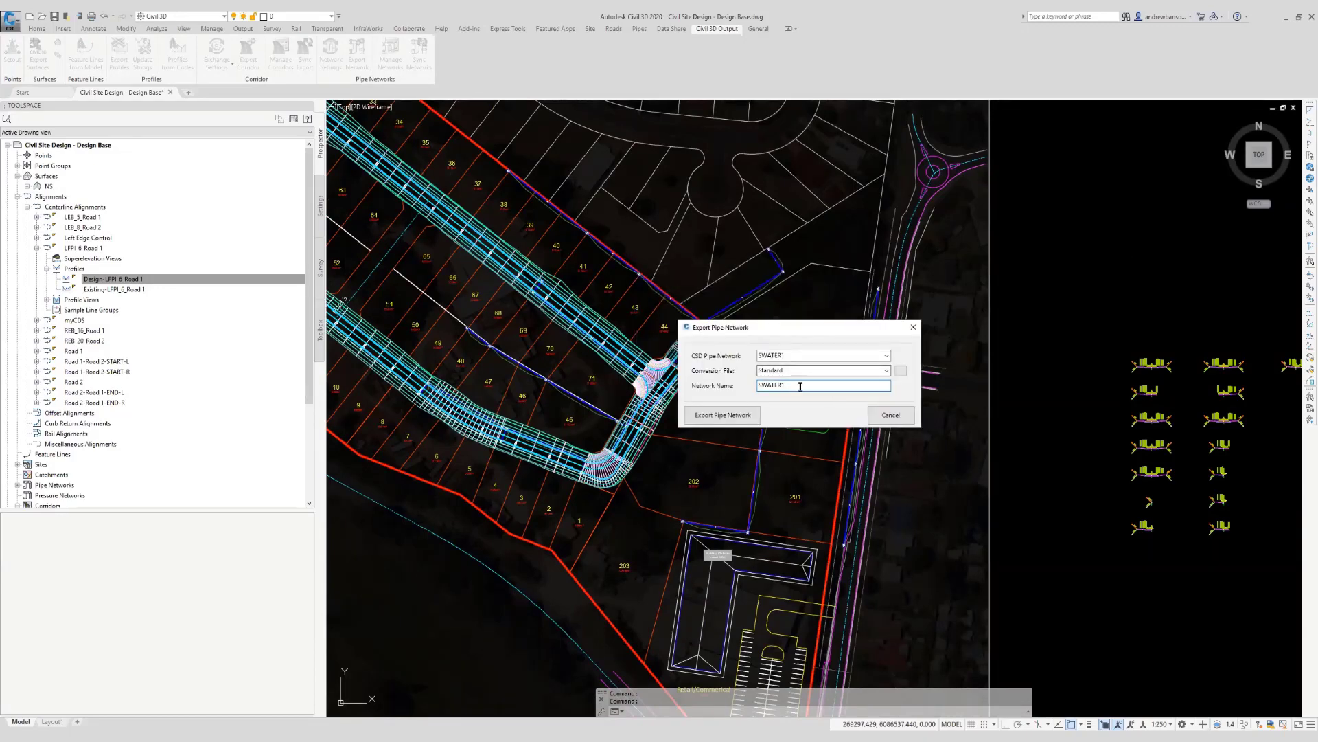
pyautogui.click(747, 415)
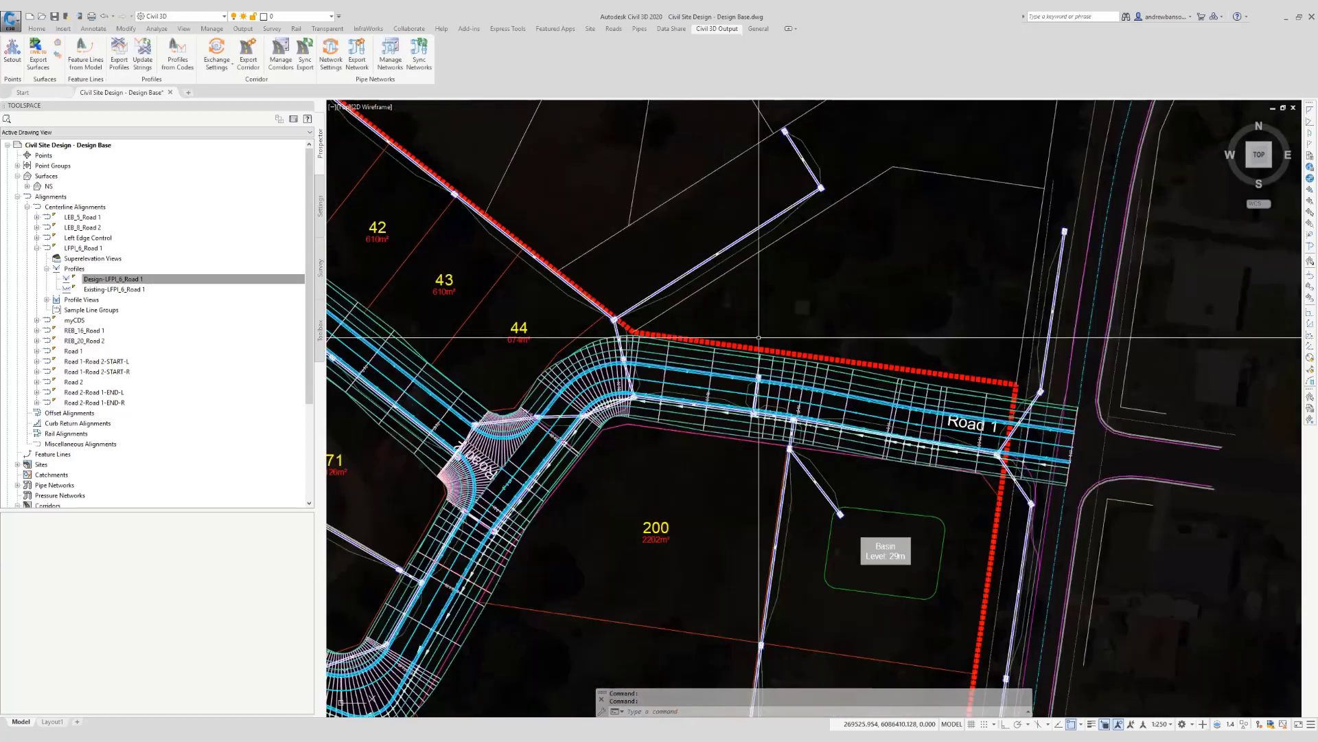
# Find the exported SWATER1 network among the drawing's pipe networks and select all of its parts in plan.
pyautogui.click(17, 197)
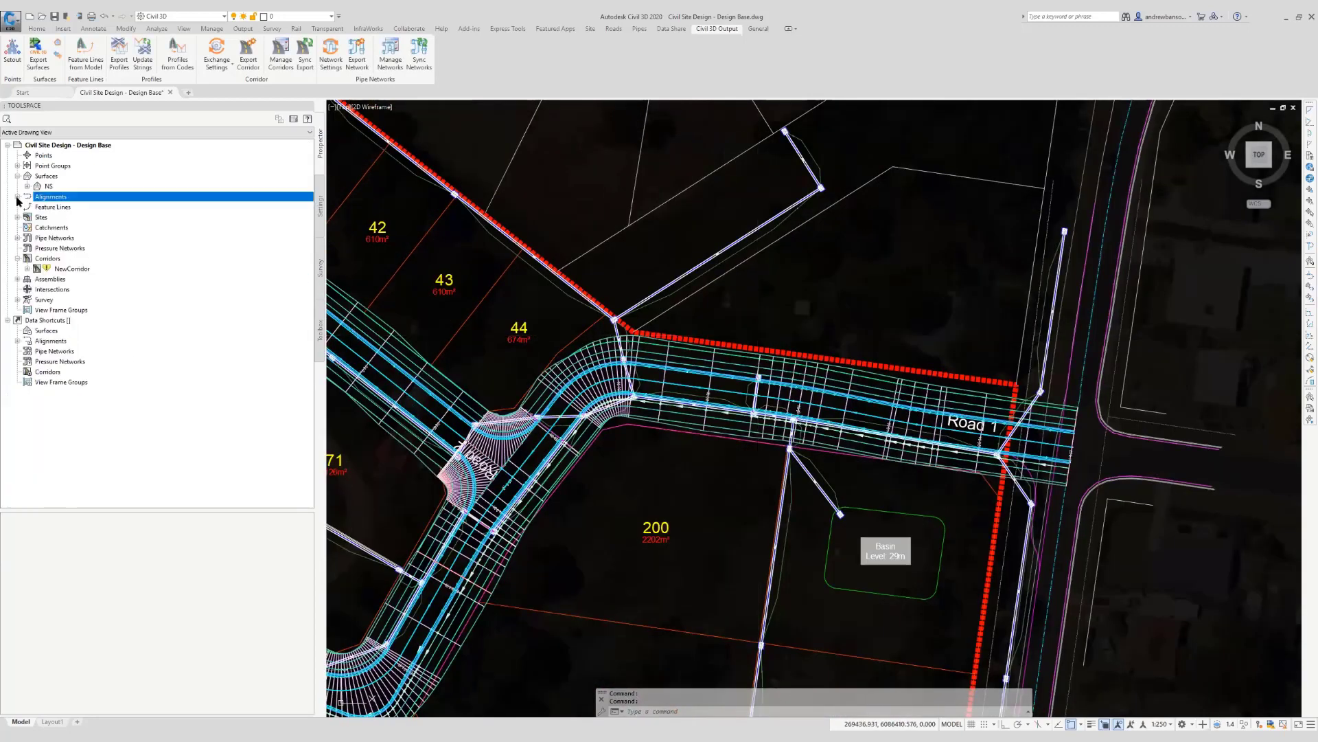
pyautogui.click(17, 238)
pyautogui.click(27, 248)
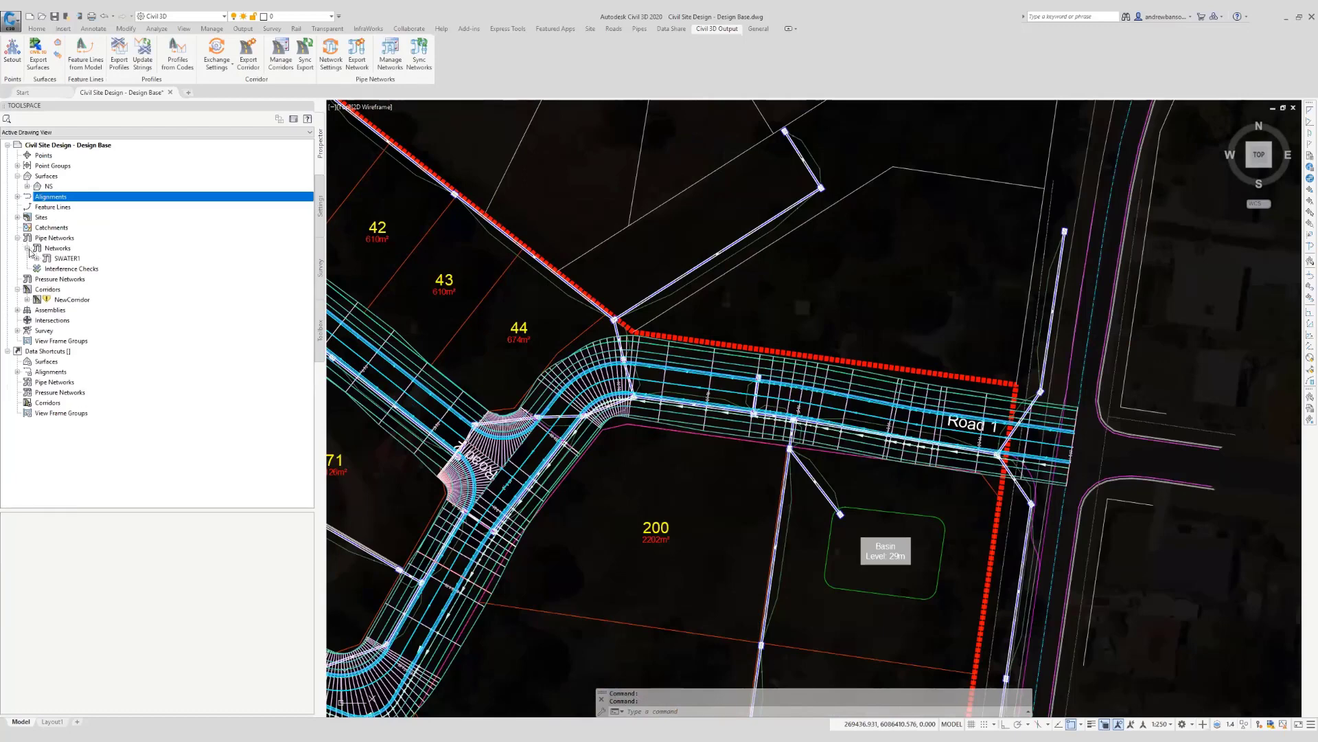
pyautogui.rightClick(63, 258)
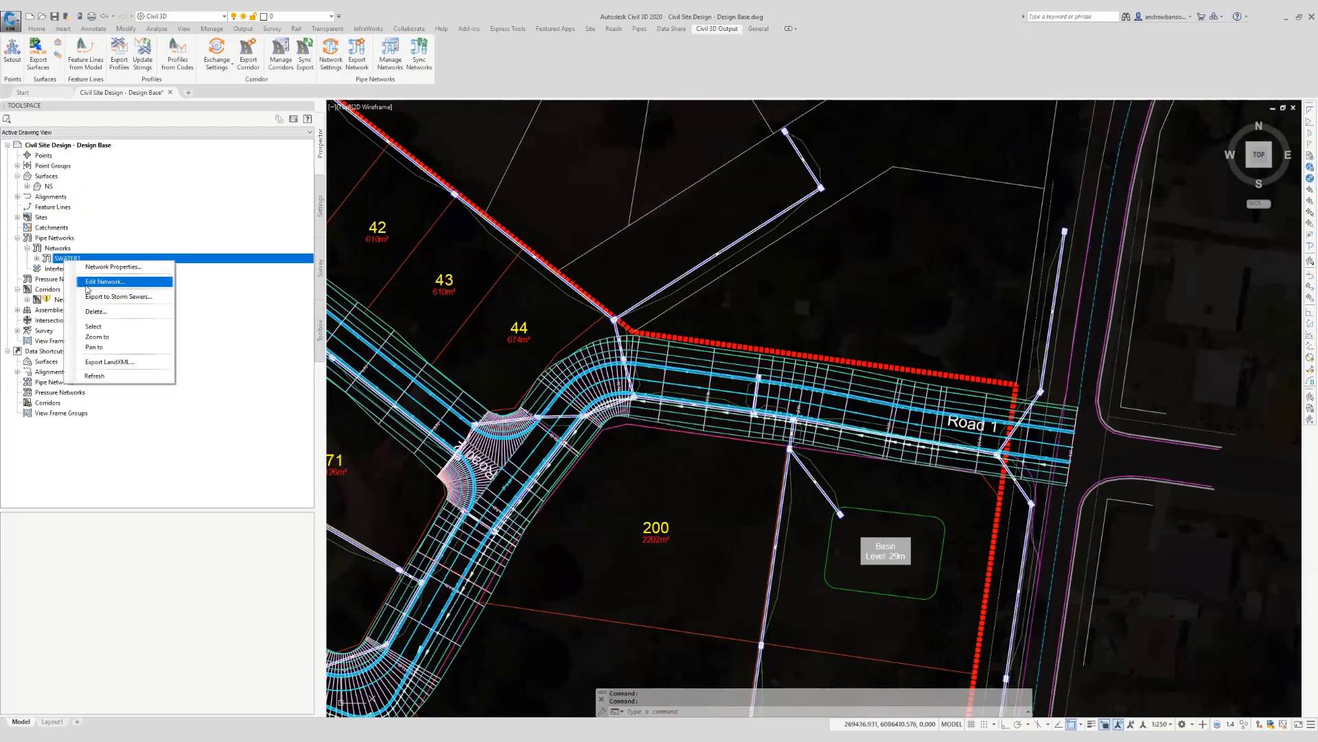
pyautogui.click(93, 327)
pyautogui.scroll(-4, 815, 386)
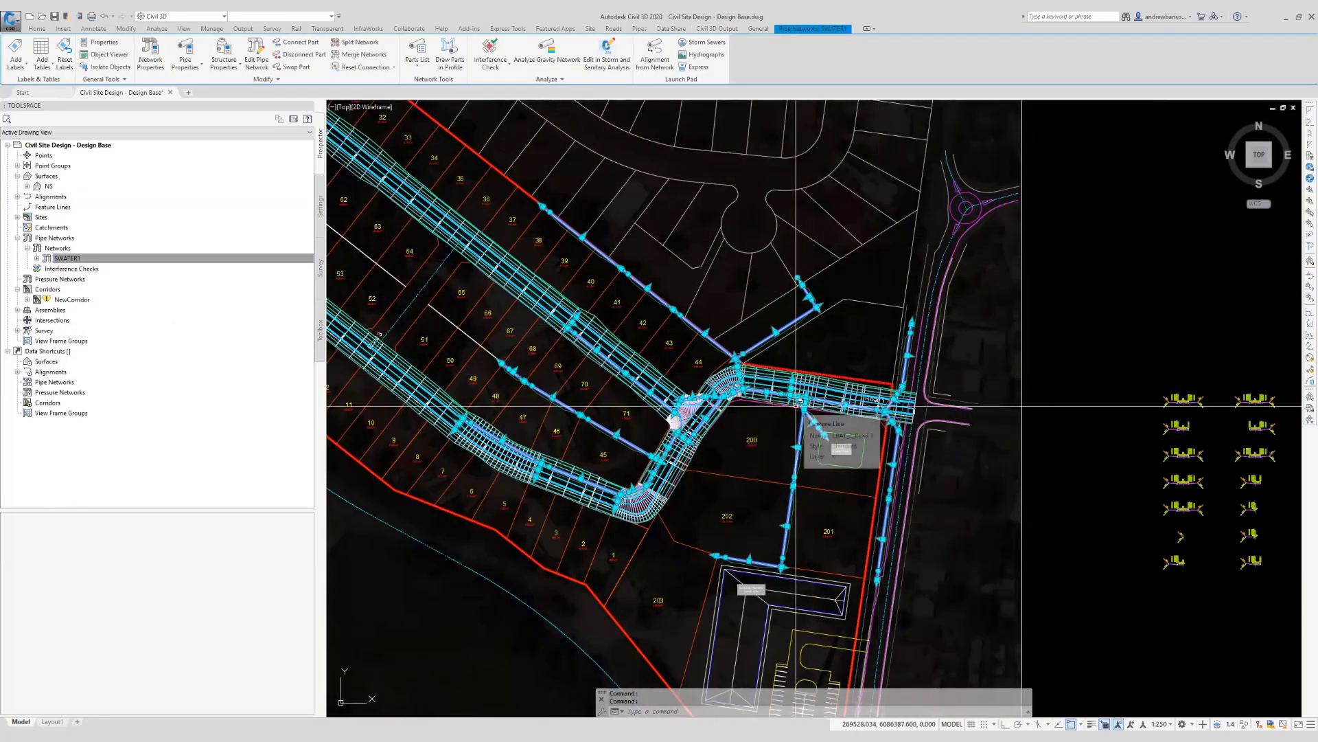
# Inspect the selected SWATER1 pipes and structures in 3D in the Object Viewer, and close the viewer.
pyautogui.rightClick(763, 417)
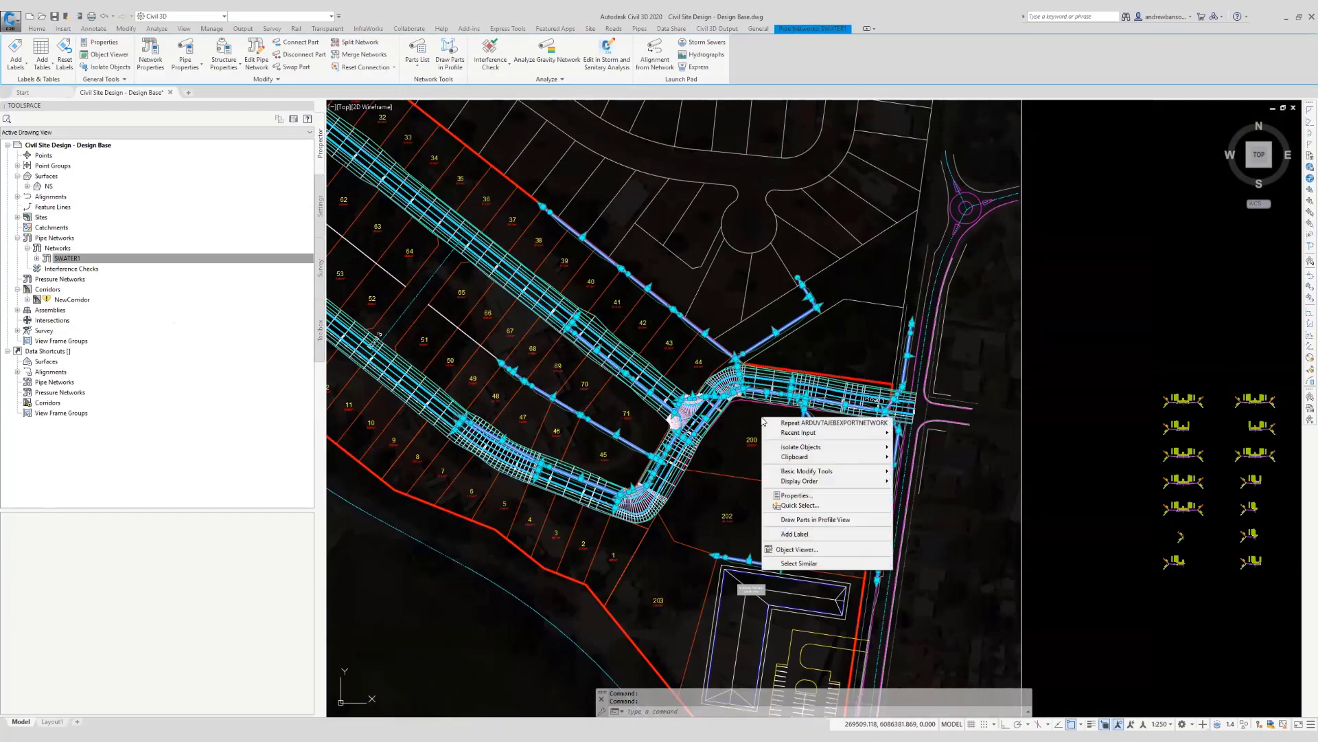
pyautogui.click(795, 550)
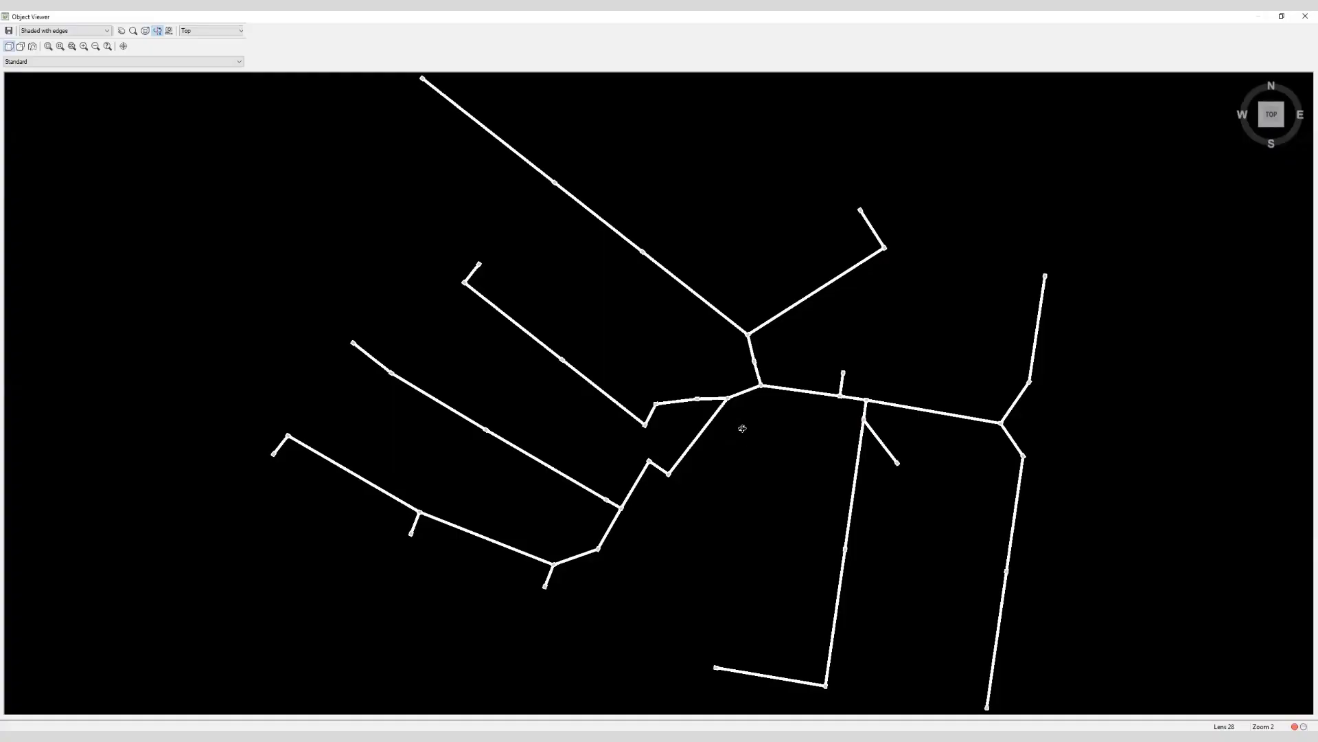
pyautogui.moveTo(742, 428); pyautogui.dragTo(824, 370)
pyautogui.scroll(6, 728, 429)
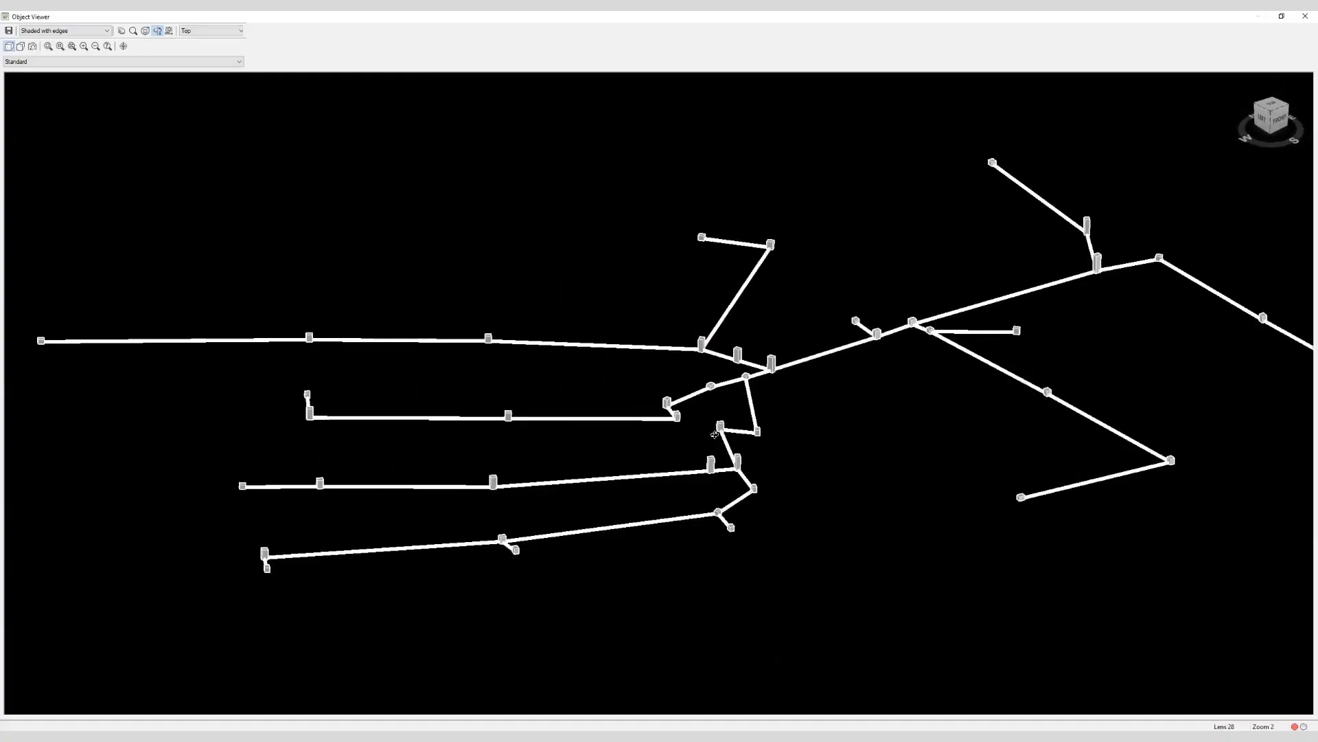
pyautogui.moveTo(730, 433); pyautogui.dragTo(715, 496)
pyautogui.click(1305, 16)
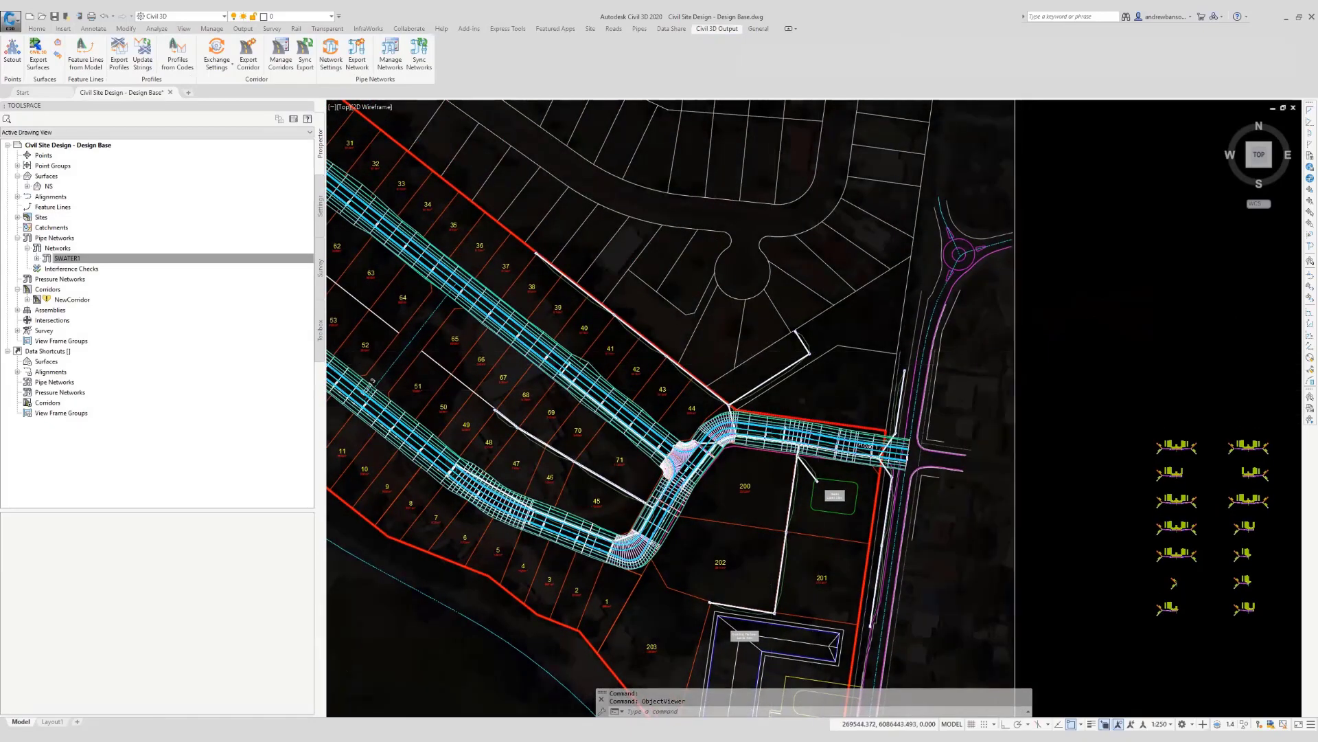
# Move the corner pit of the drainage branch north-east of lot 44 about 10 m to the south-east, and end the command.
pyautogui.scroll(8, 812, 364)
pyautogui.click(638, 29)
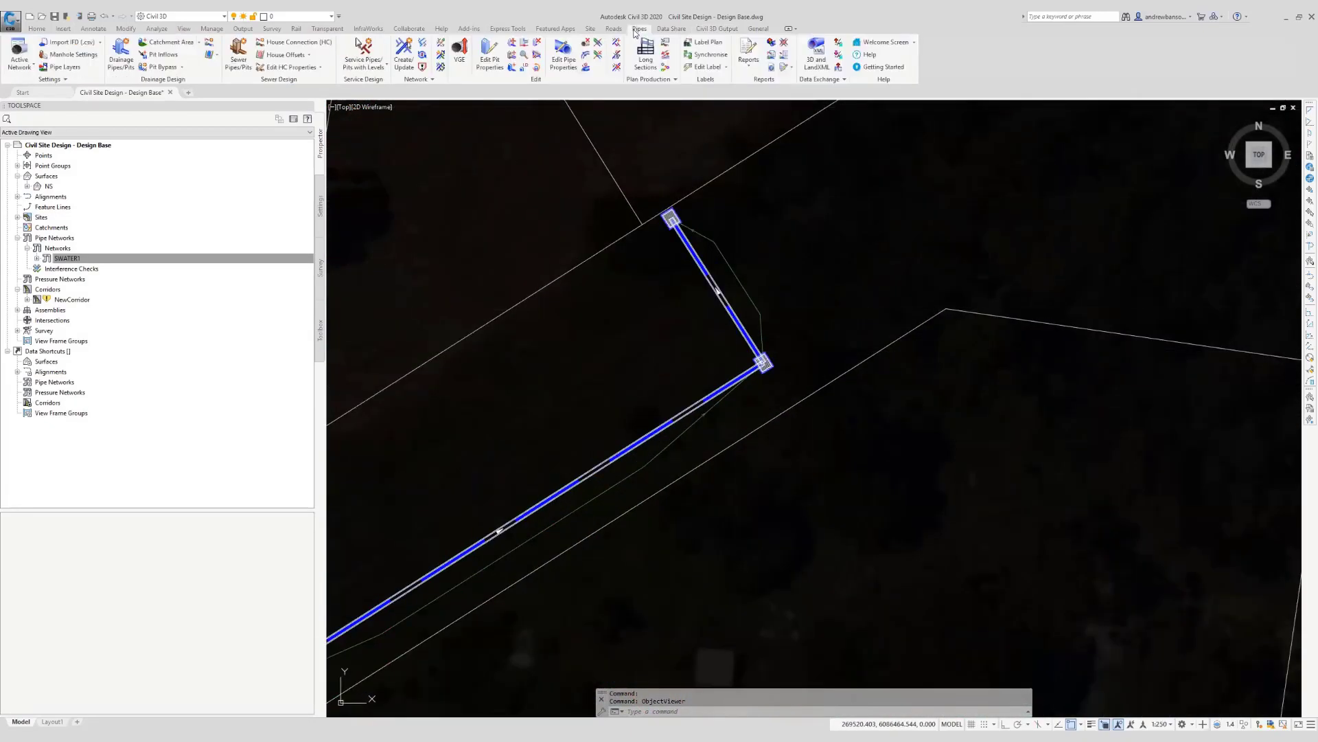
pyautogui.click(511, 43)
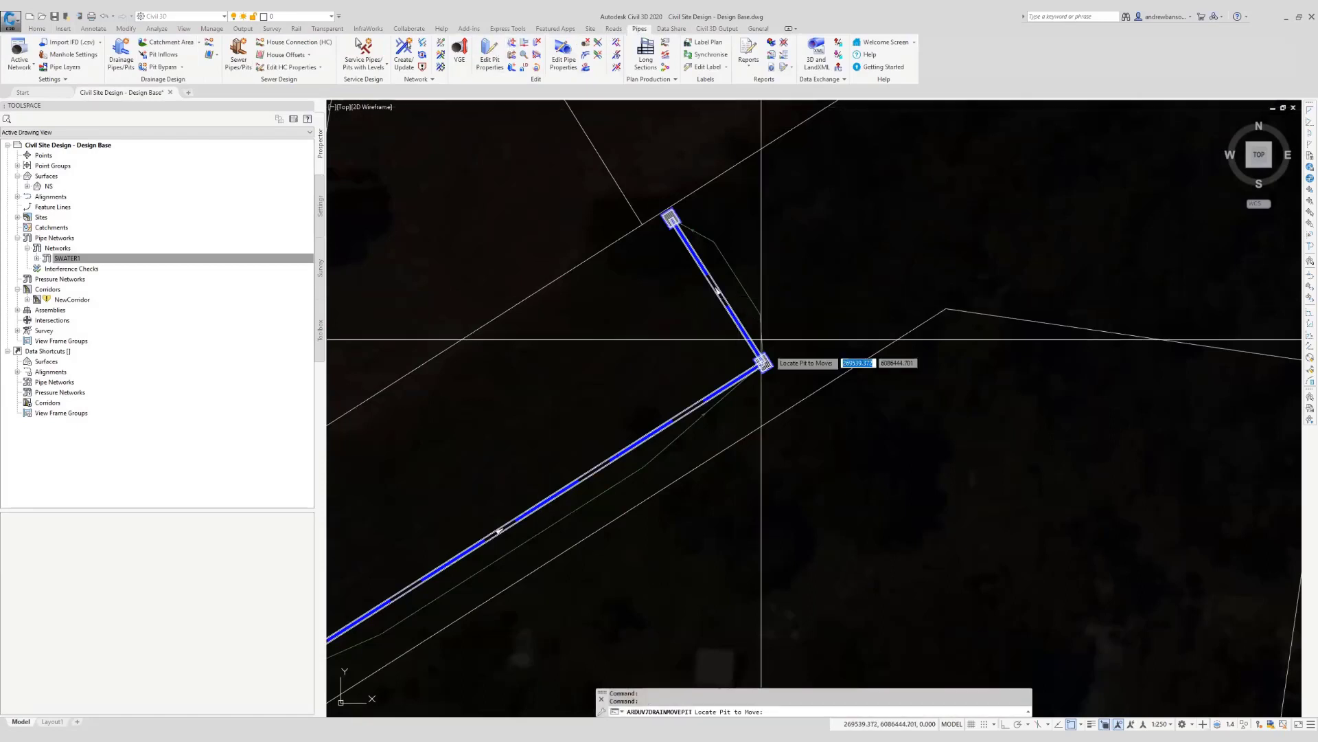
pyautogui.click(763, 362)
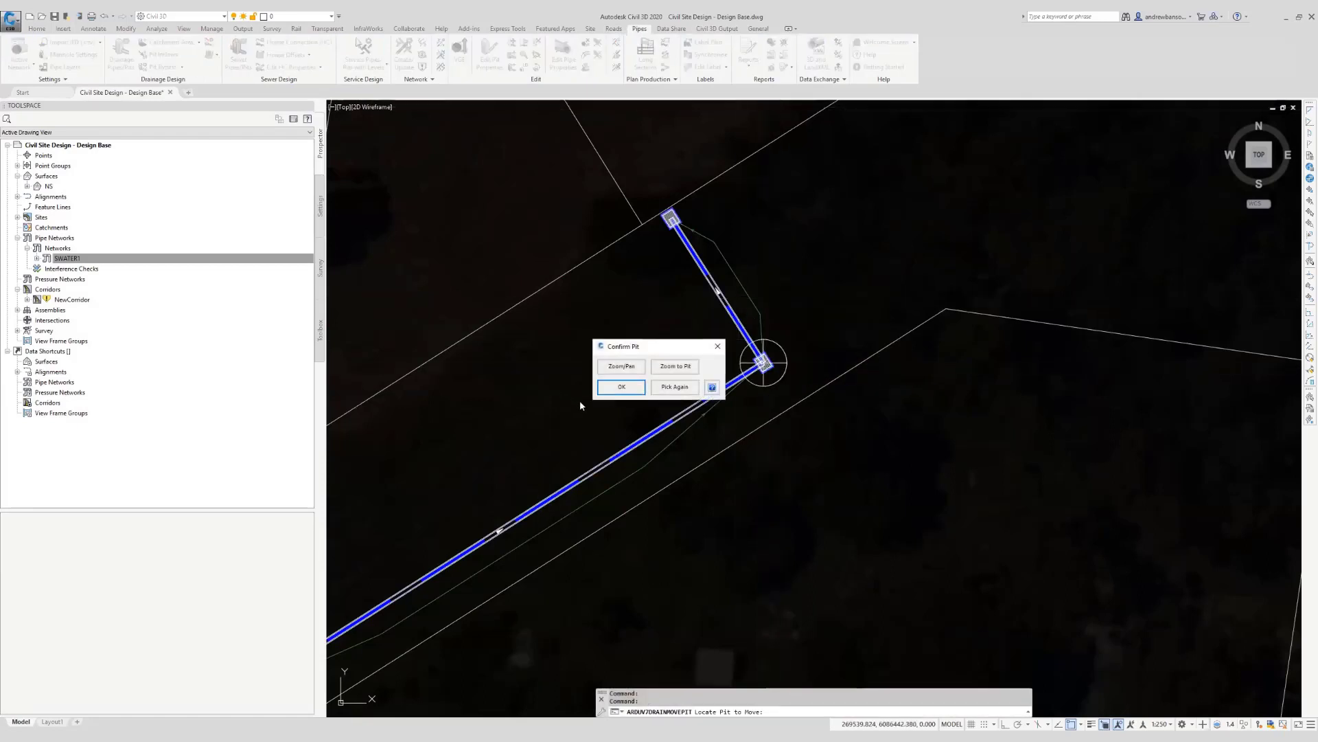
pyautogui.click(620, 388)
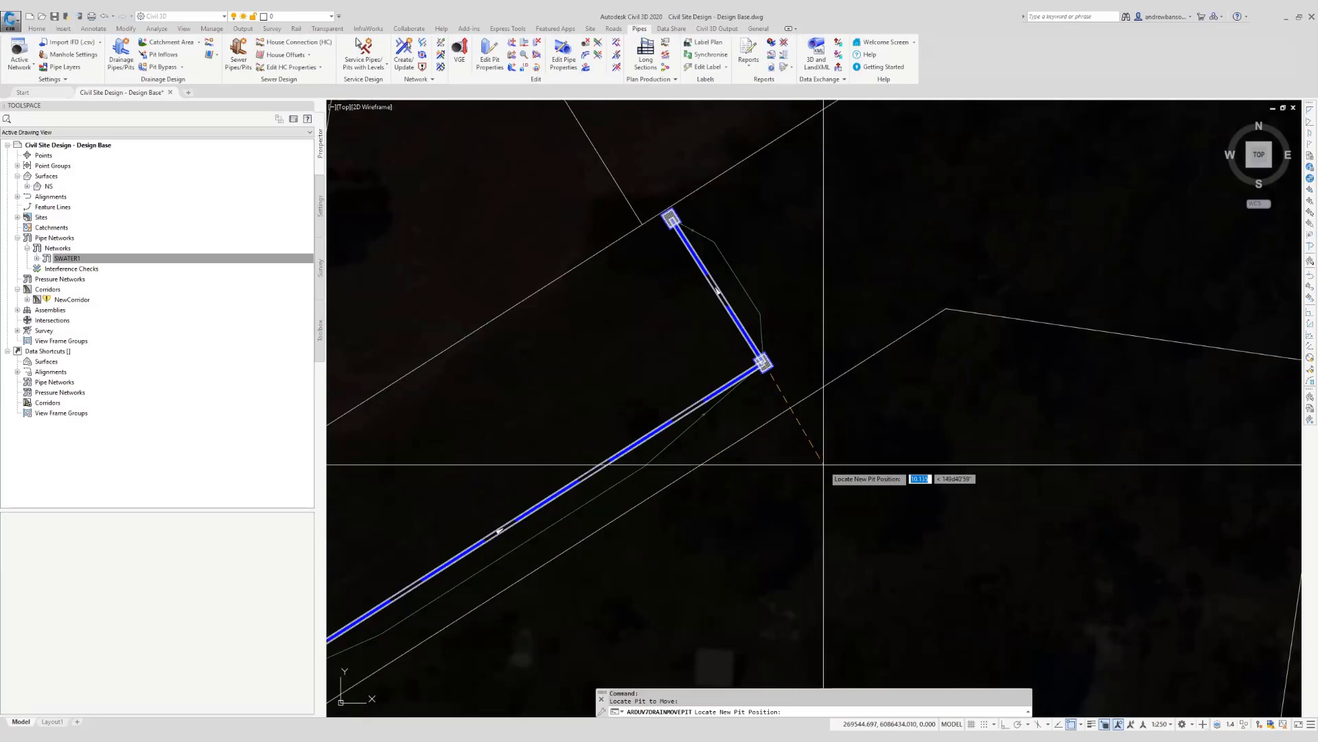
pyautogui.click(823, 464)
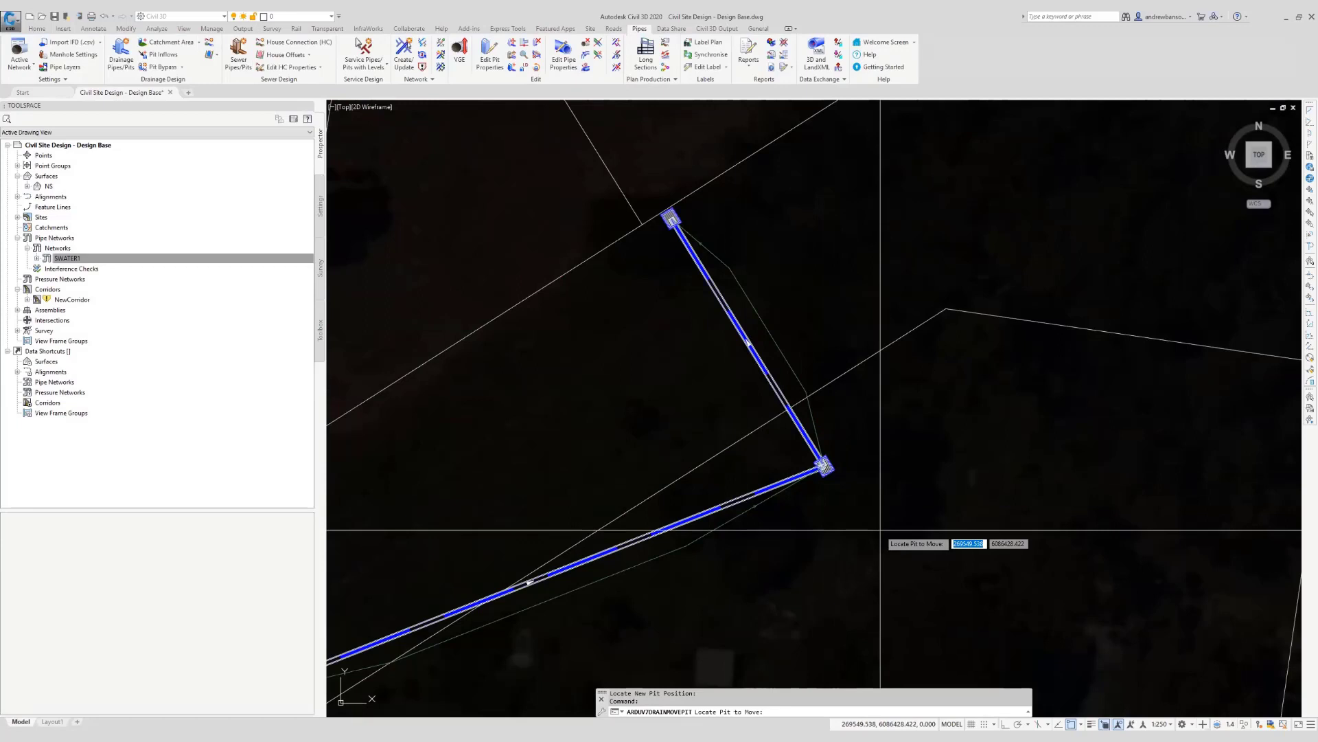
pyautogui.press('Escape')
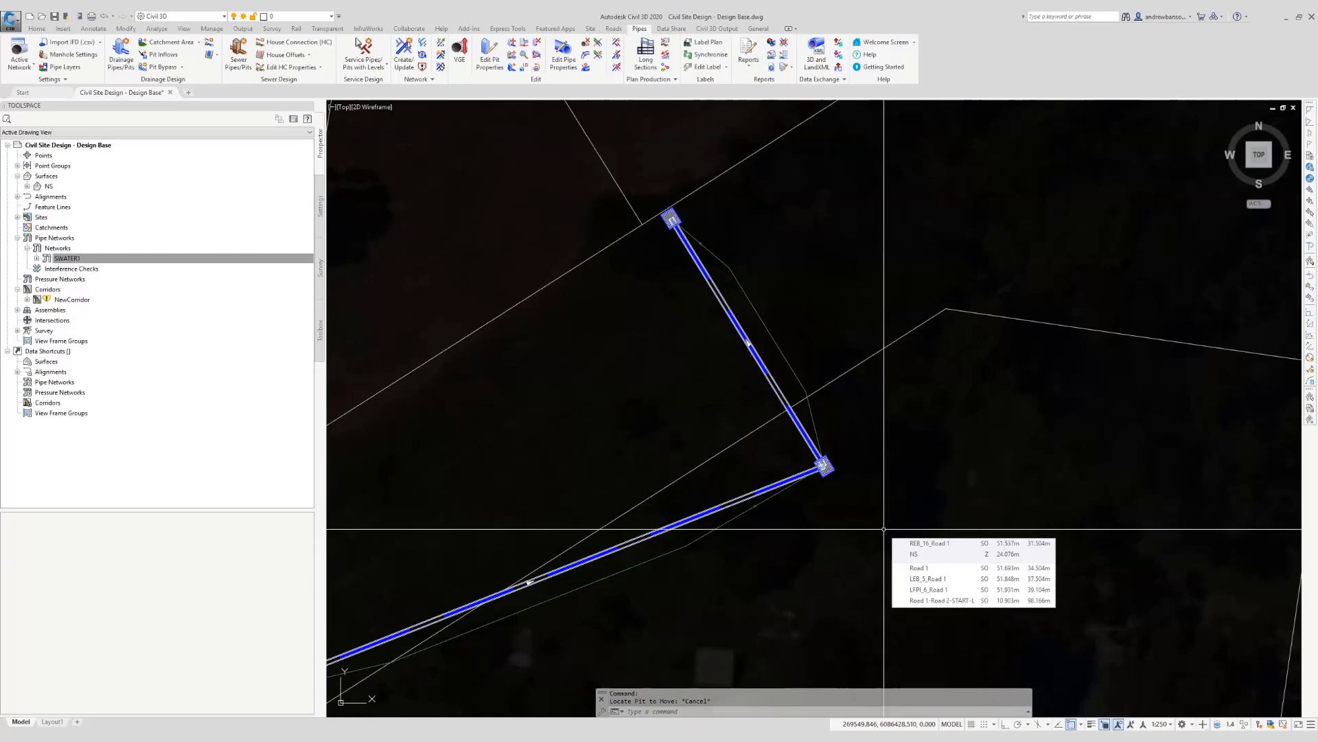
# Select the whole SWATER1 network again, check the moved pit and its pipes in the 3D Object Viewer, and close it.
pyautogui.rightClick(63, 258)
pyautogui.click(96, 325)
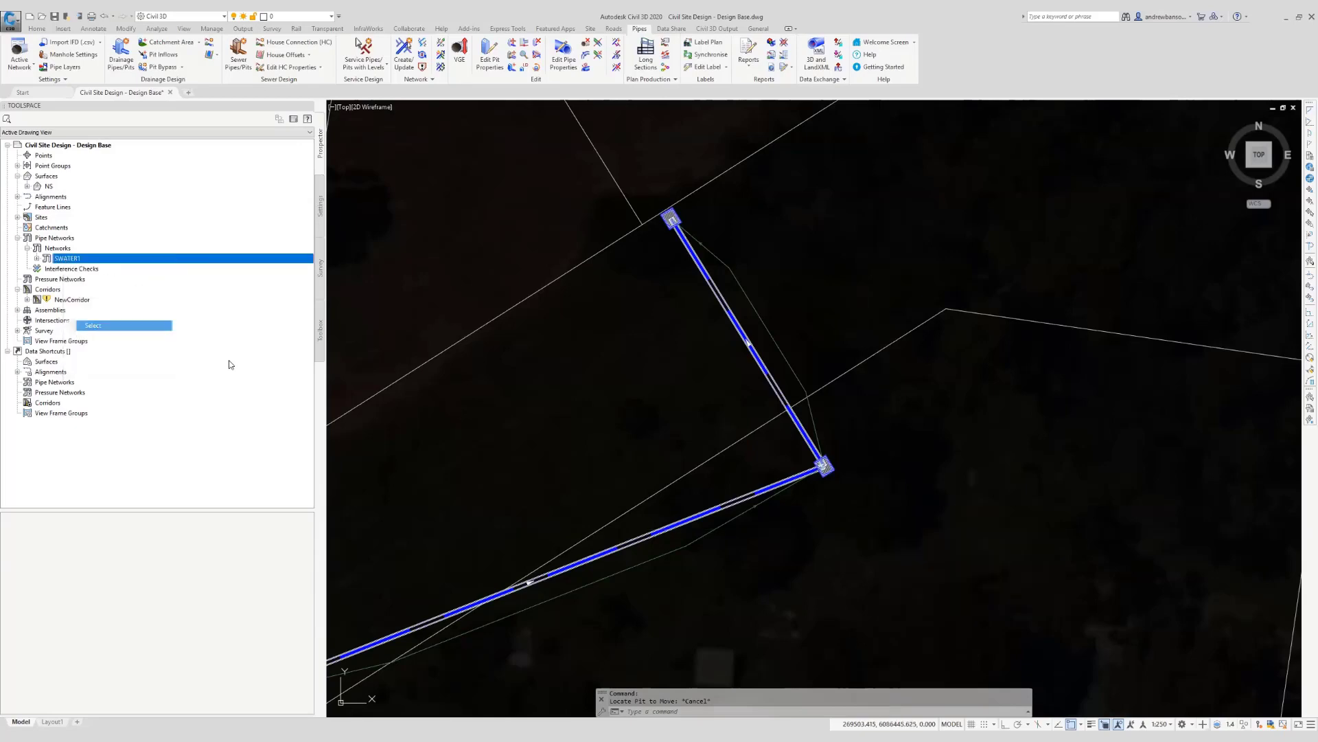
pyautogui.scroll(-8, 686, 409)
pyautogui.rightClick(687, 443)
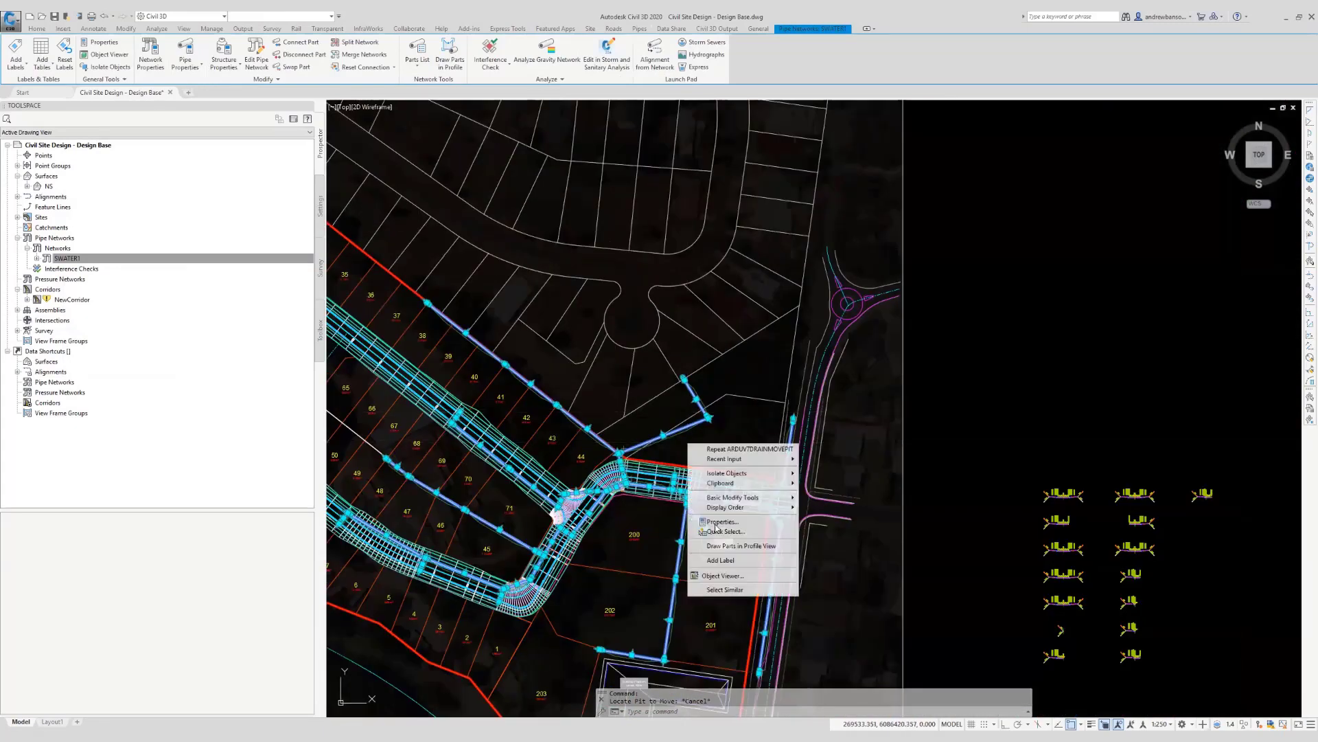
pyautogui.click(722, 575)
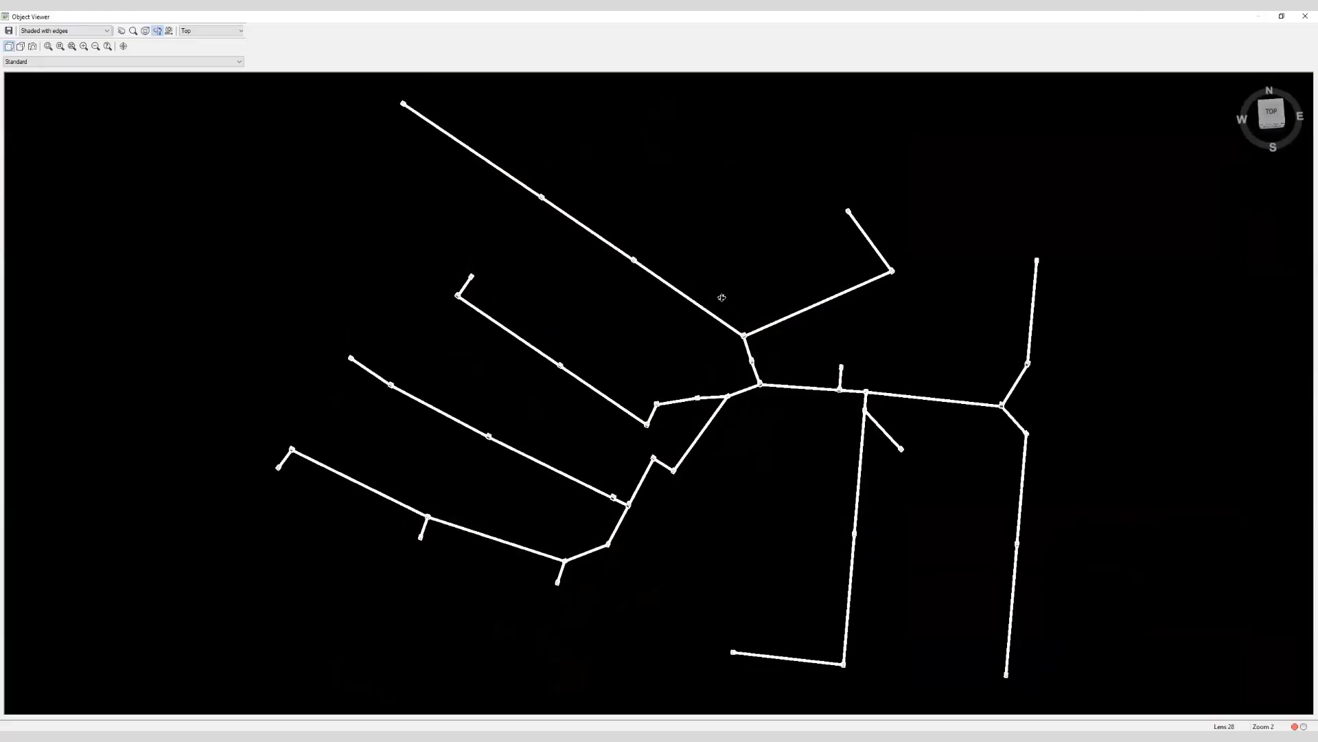
pyautogui.moveTo(721, 297); pyautogui.dragTo(897, 518)
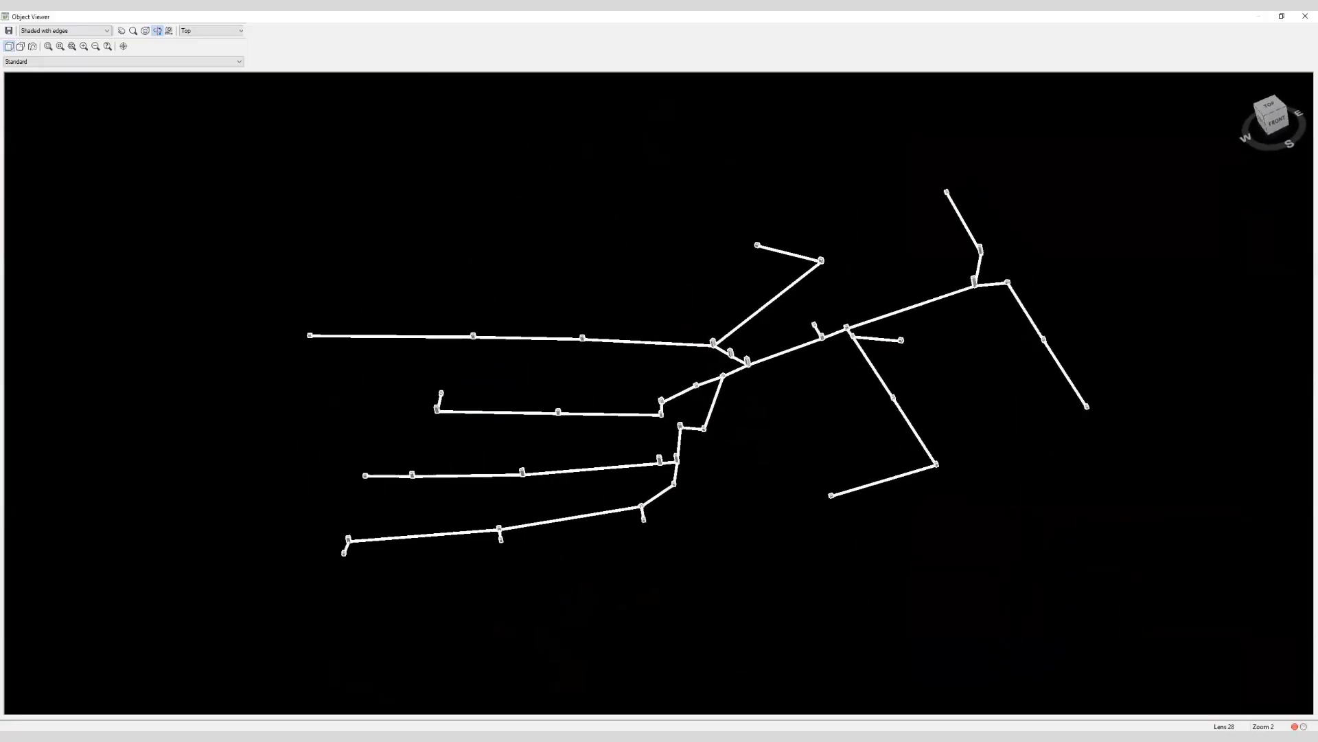
pyautogui.click(1303, 20)
# Open the pipe properties of the Civil 3D pipe running south-west from the moved pit and review its part properties.
pyautogui.scroll(8, 689, 416)
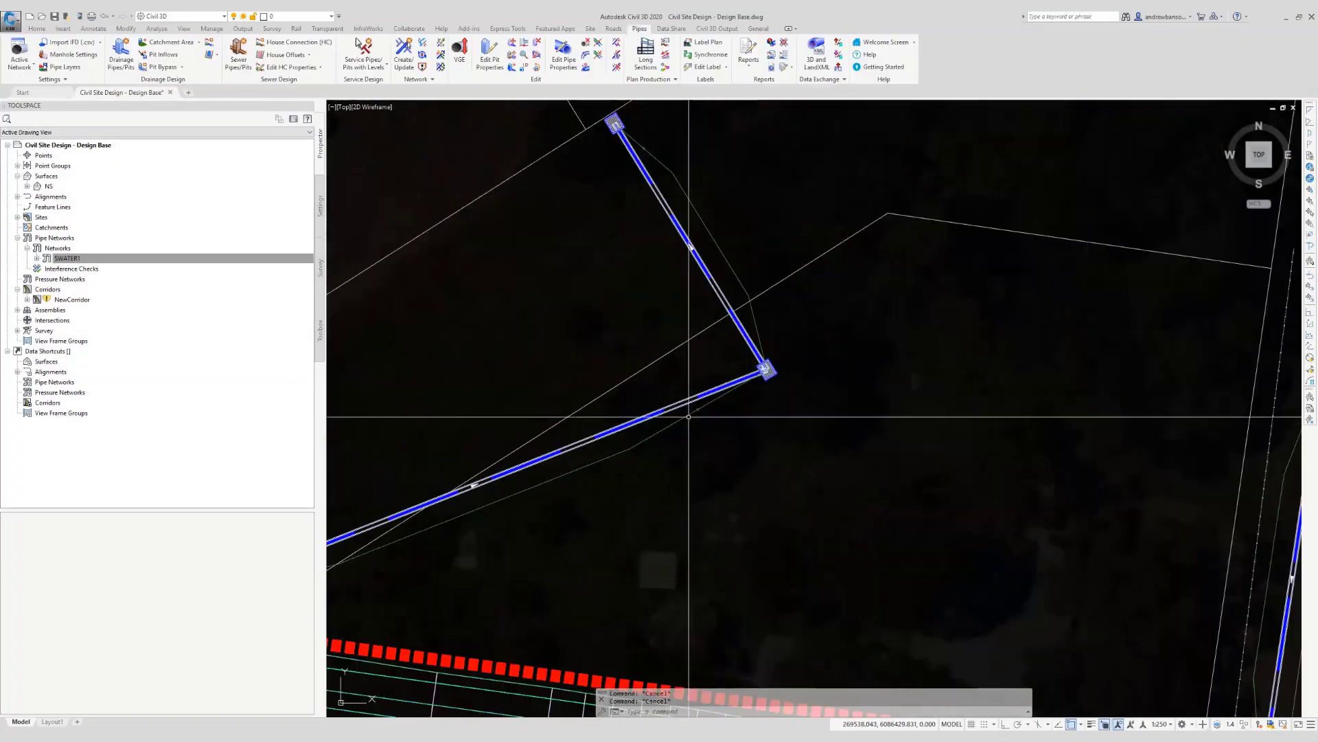
pyautogui.scroll(6, 689, 416)
pyautogui.click(679, 389)
pyautogui.rightClick(681, 394)
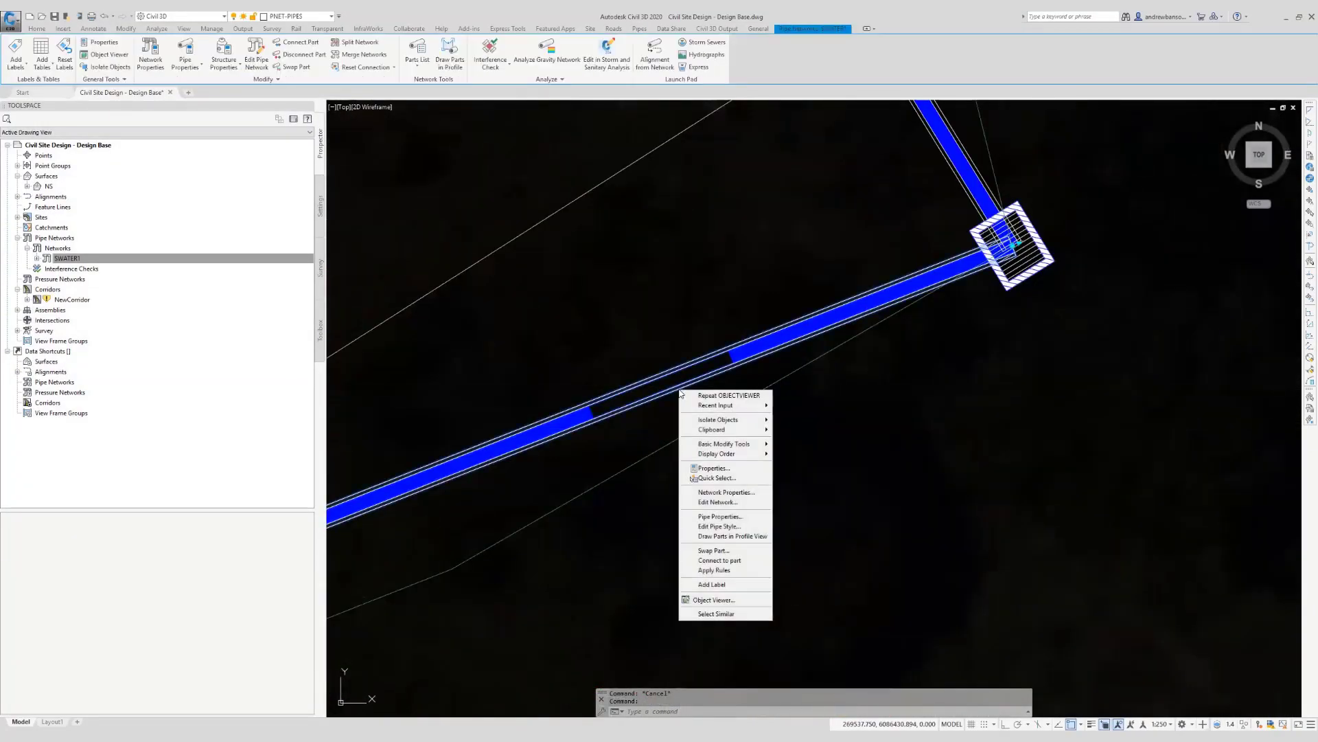
pyautogui.click(732, 516)
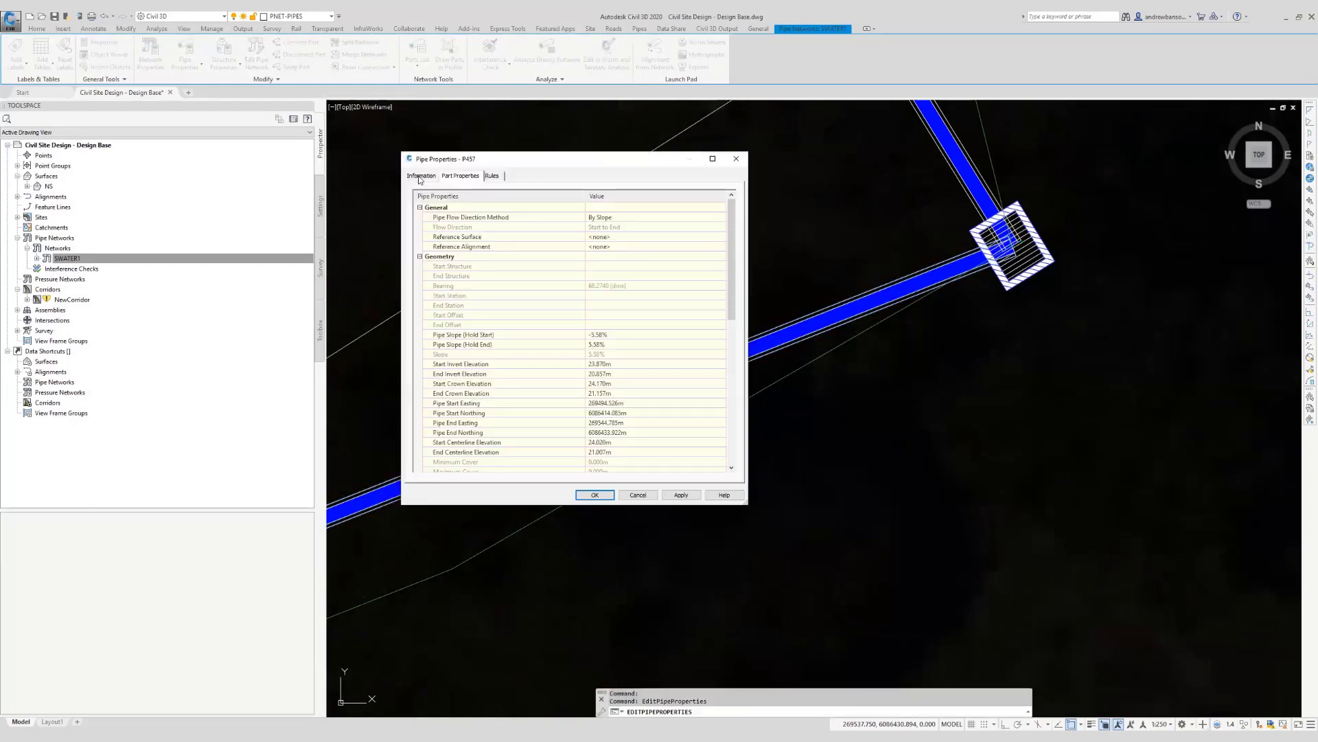
pyautogui.click(420, 176)
pyautogui.click(459, 176)
pyautogui.scroll(-4, 529, 317)
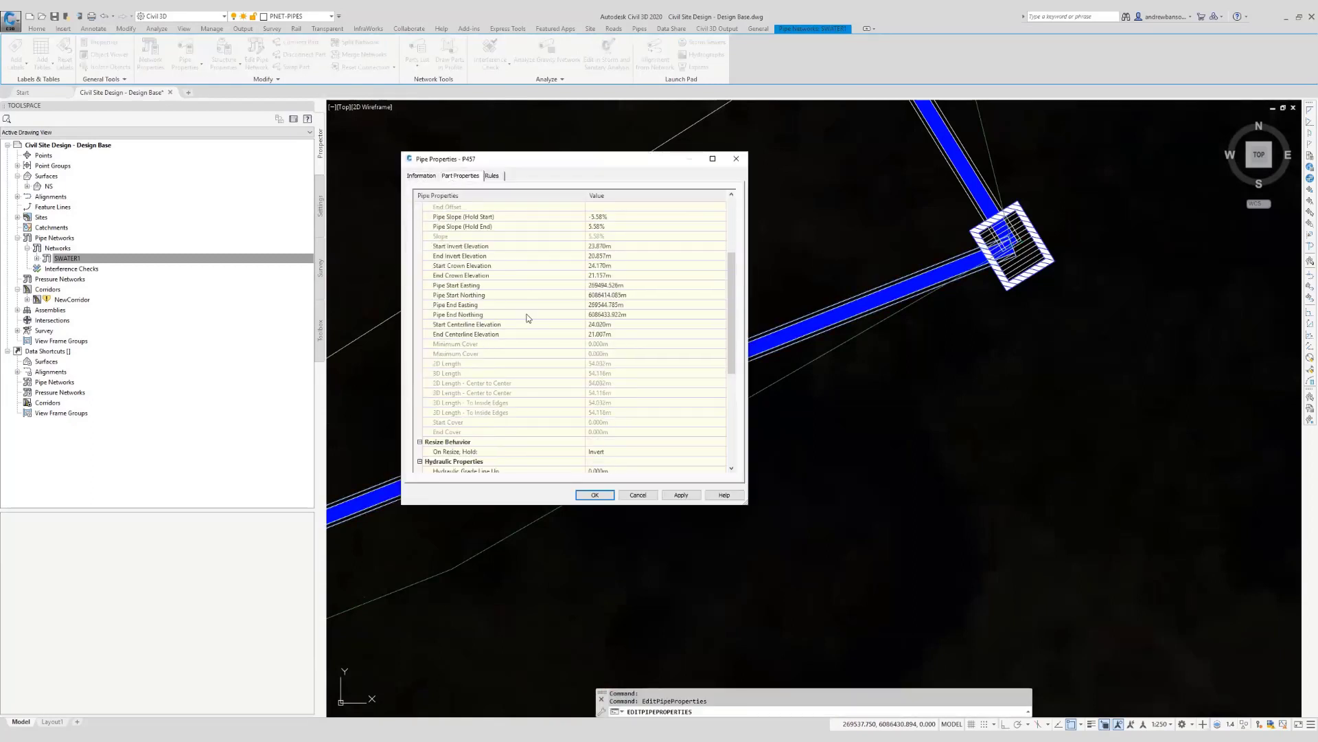
pyautogui.scroll(-4, 526, 312)
pyautogui.scroll(-2, 526, 312)
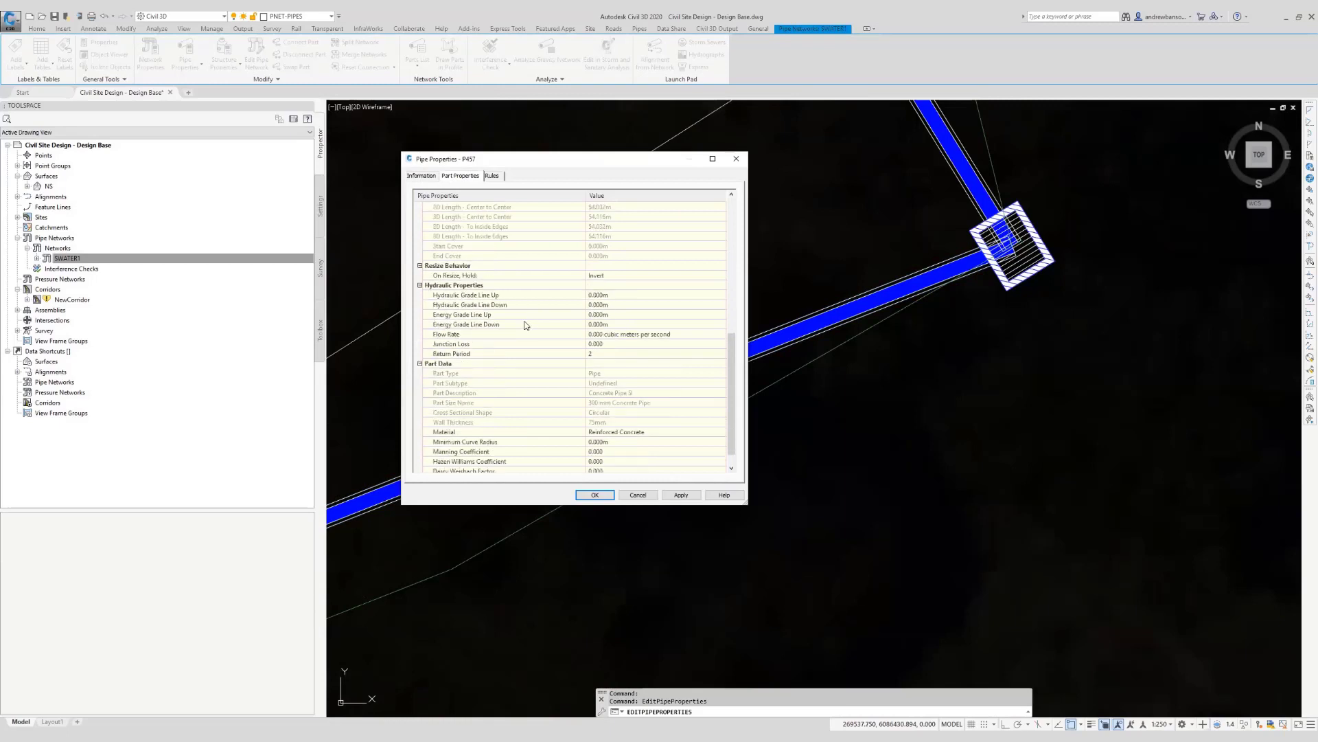
# Examine the pipe's hydraulic properties, including grade lines, flow rate and junction loss, and close the dialog without changes.
pyautogui.click(480, 297)
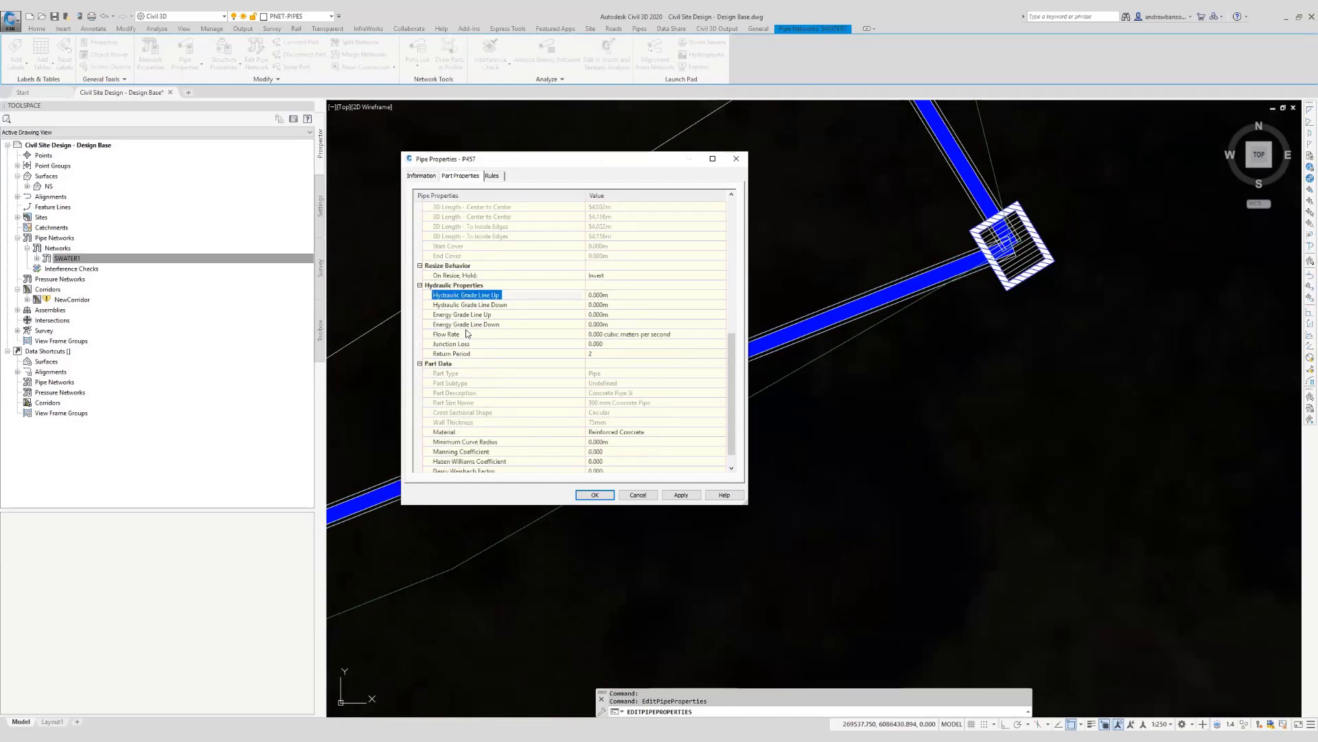
pyautogui.click(462, 336)
pyautogui.click(462, 346)
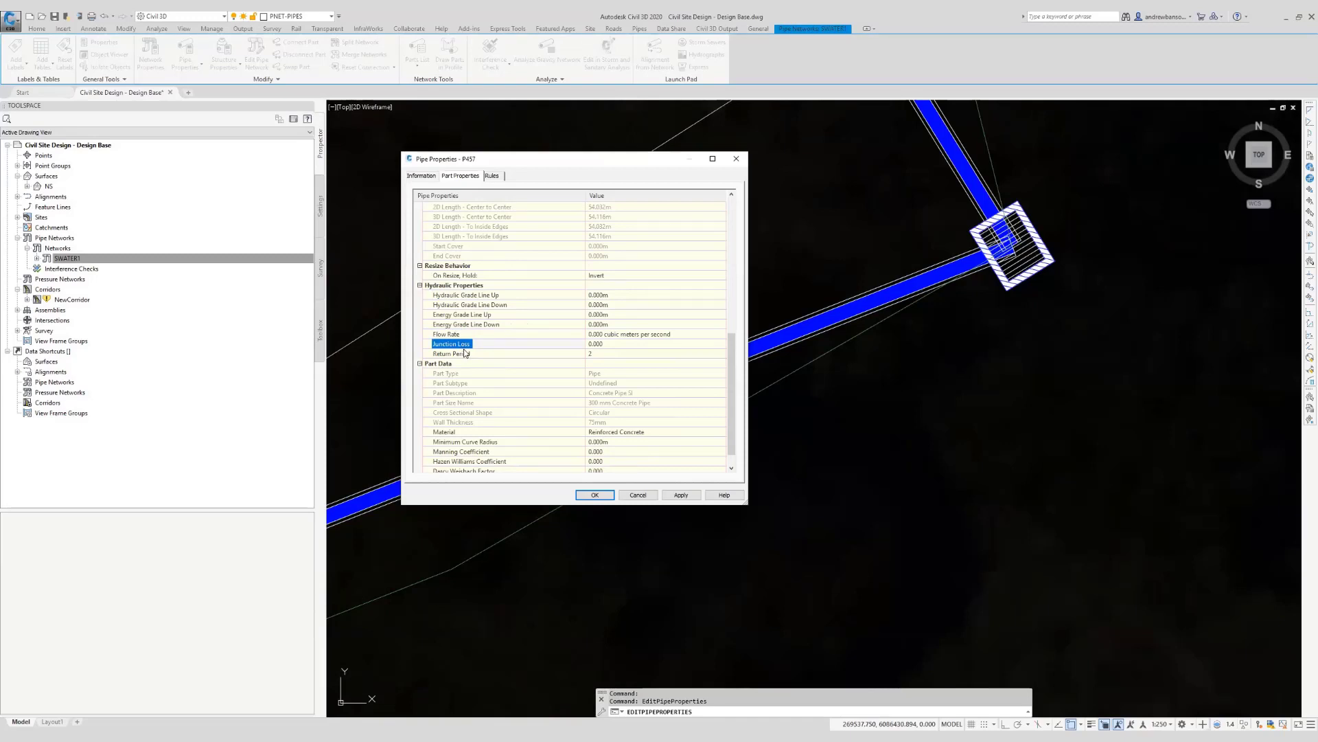
pyautogui.click(474, 324)
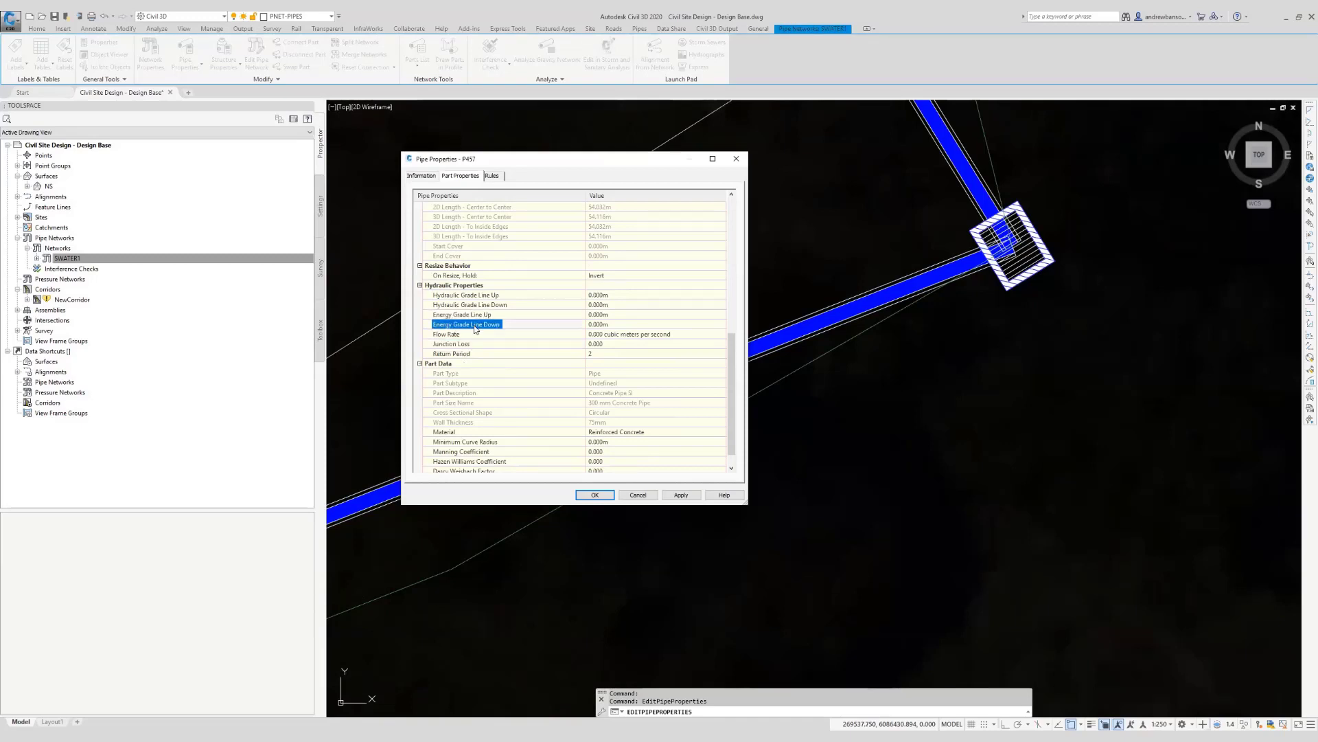
pyautogui.click(475, 318)
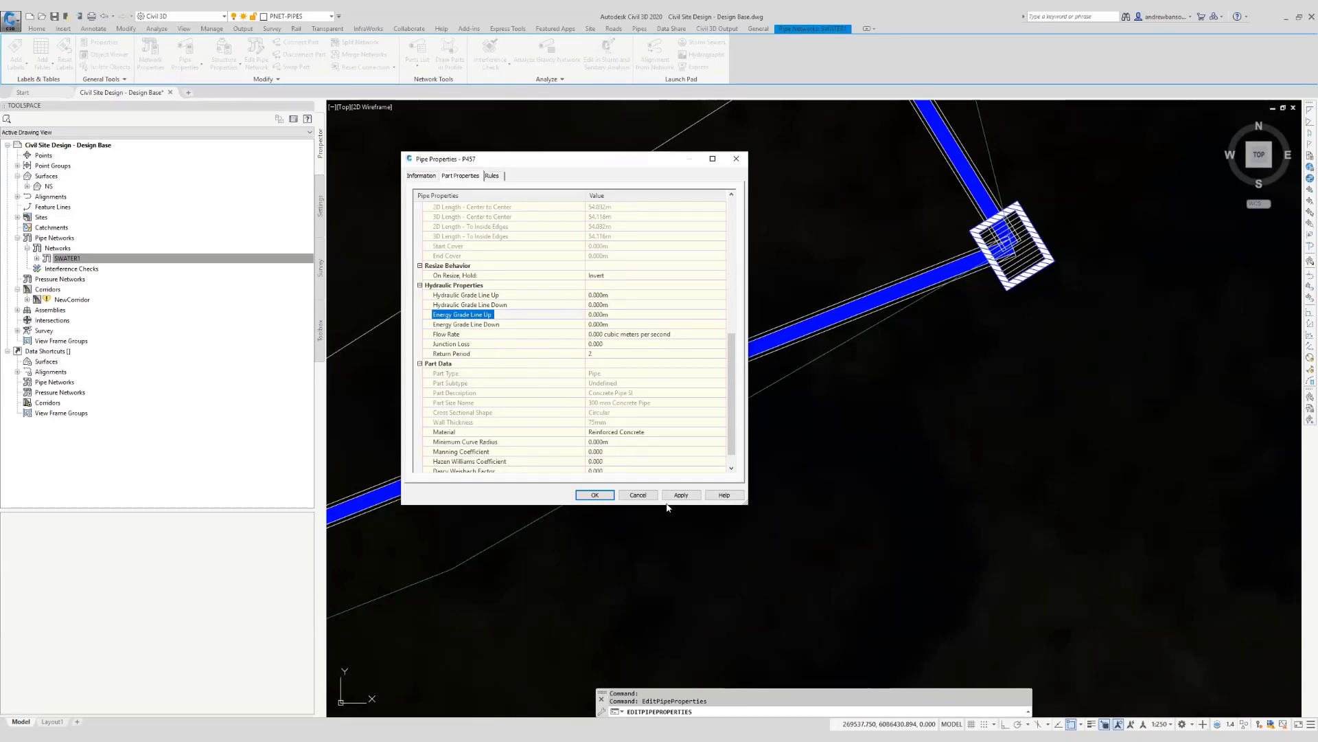
pyautogui.click(645, 496)
pyautogui.press('Escape')
pyautogui.scroll(-10, 856, 350)
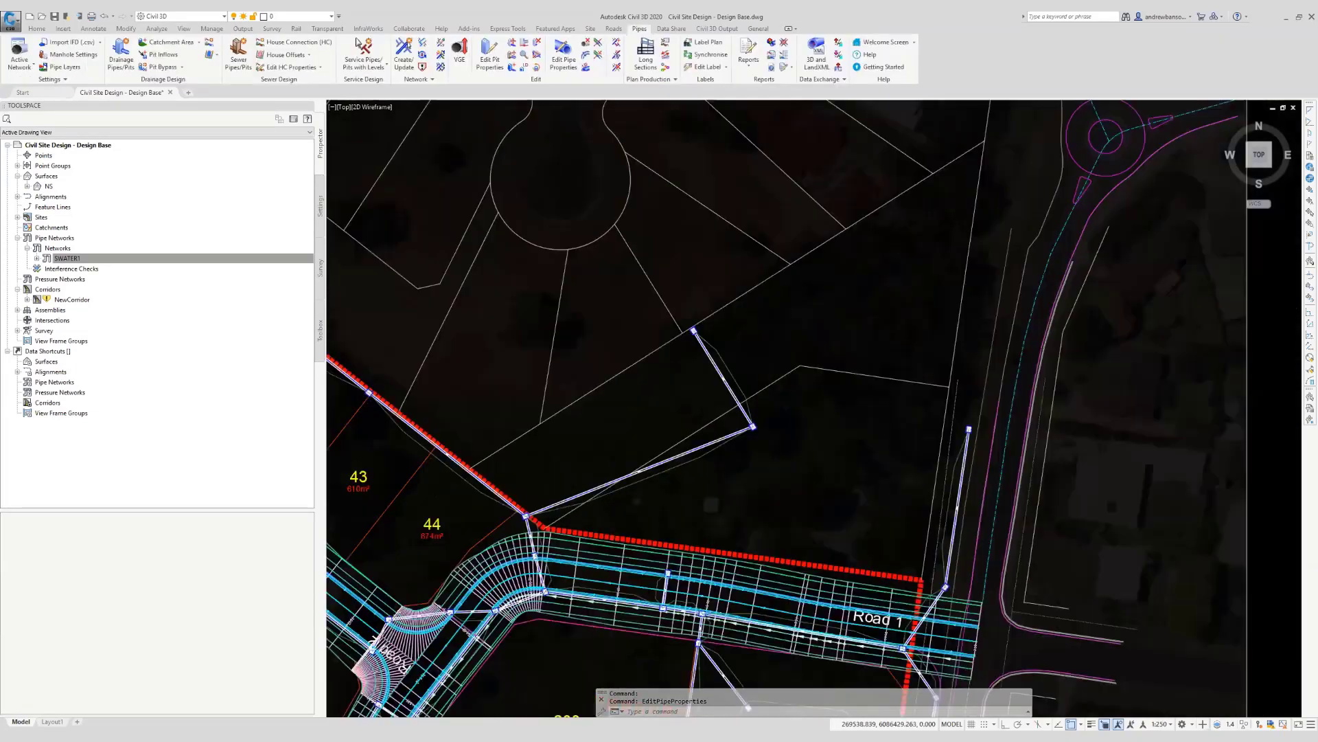
pyautogui.scroll(3, 856, 350)
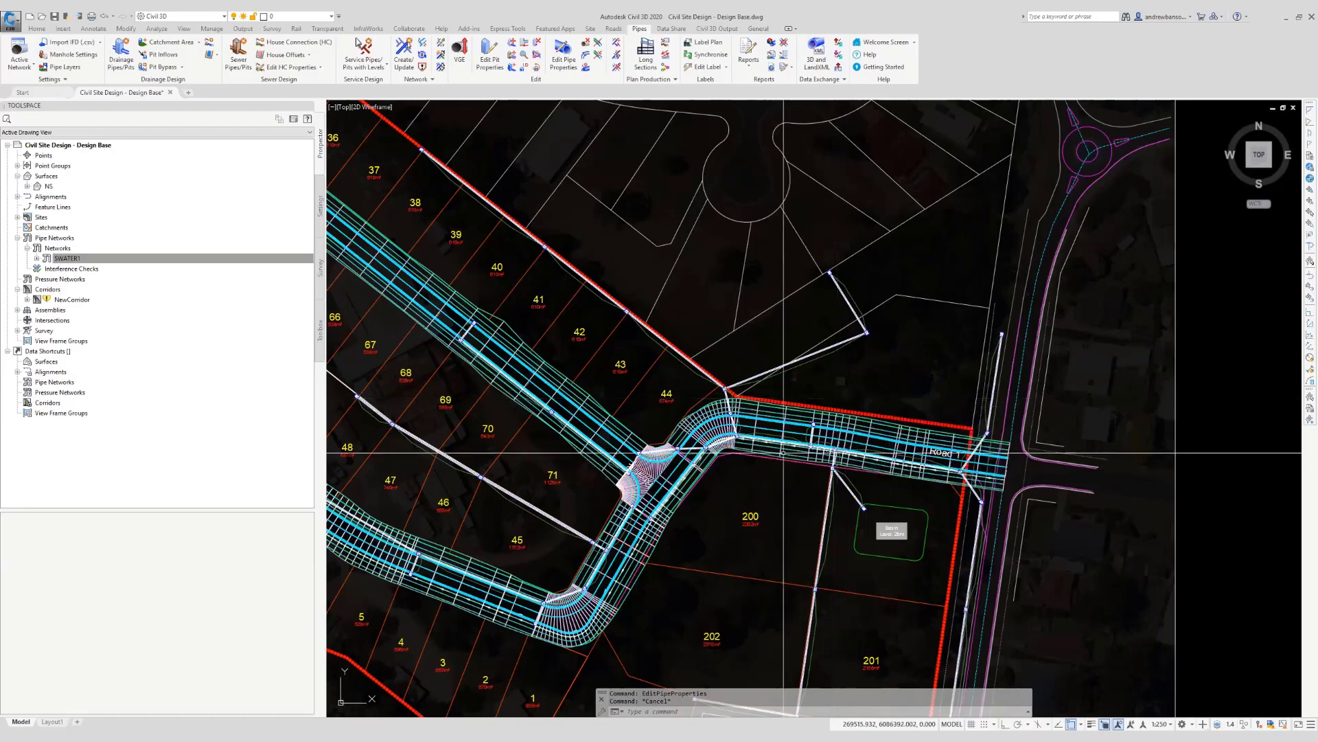
pyautogui.scroll(-2, 780, 466)
pyautogui.scroll(-2, 908, 505)
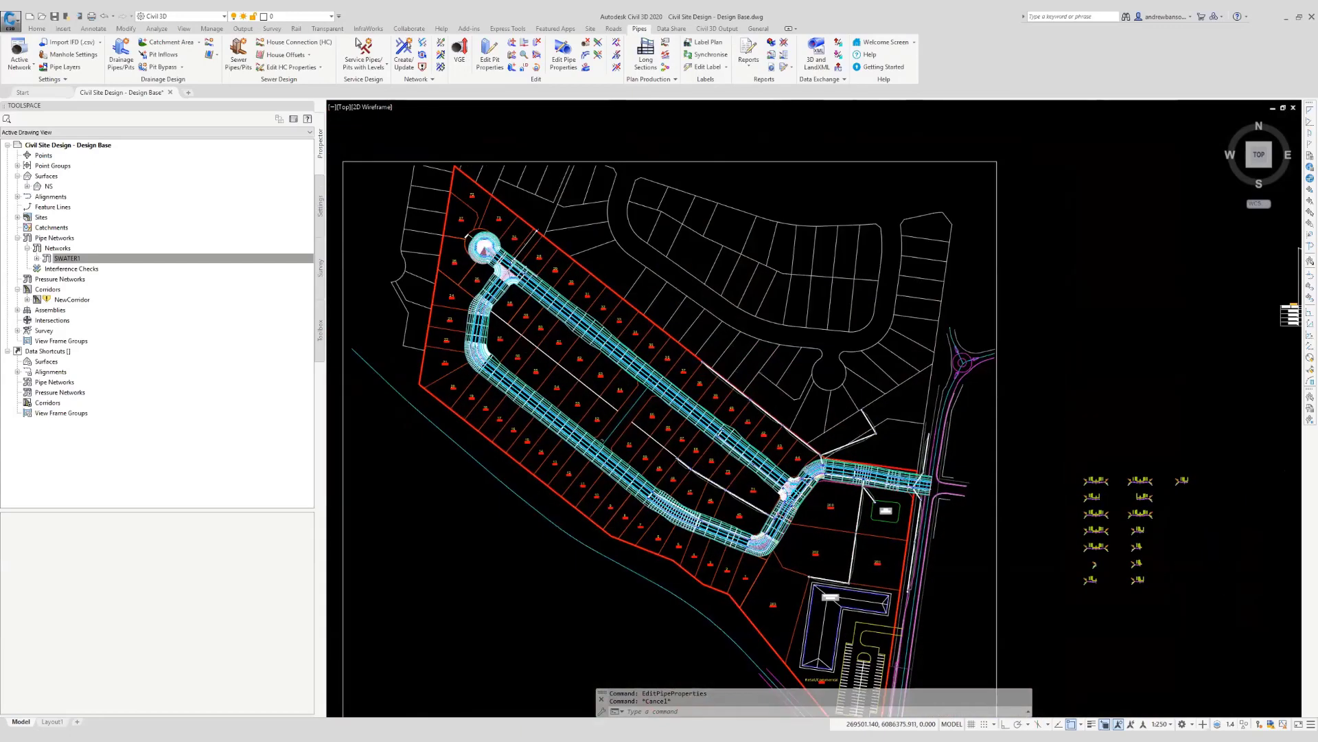
pyautogui.scroll(4, 824, 506)
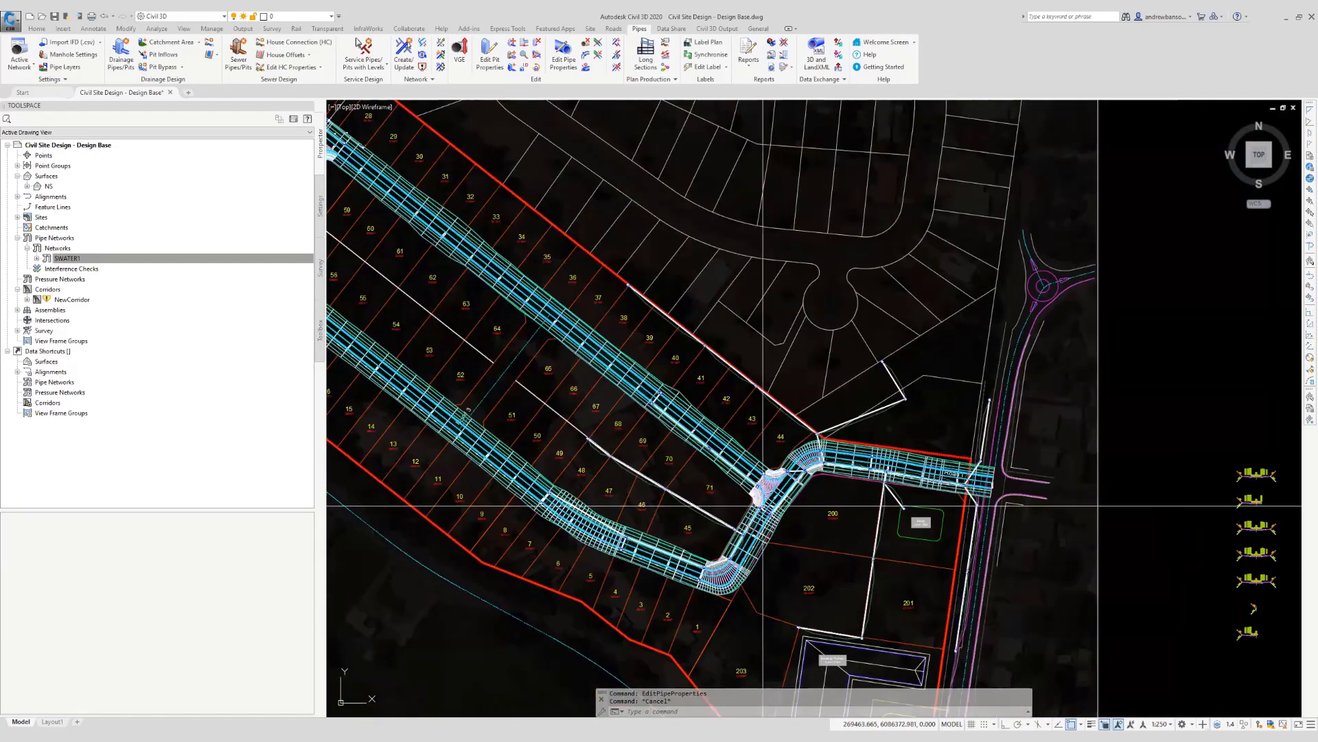
pyautogui.moveTo(763, 506)
pyautogui.mouseDown(button='middle')
pyautogui.moveTo(900, 519)
pyautogui.moveTo(955, 554)
pyautogui.moveTo(928, 551)
pyautogui.mouseUp(button='middle')
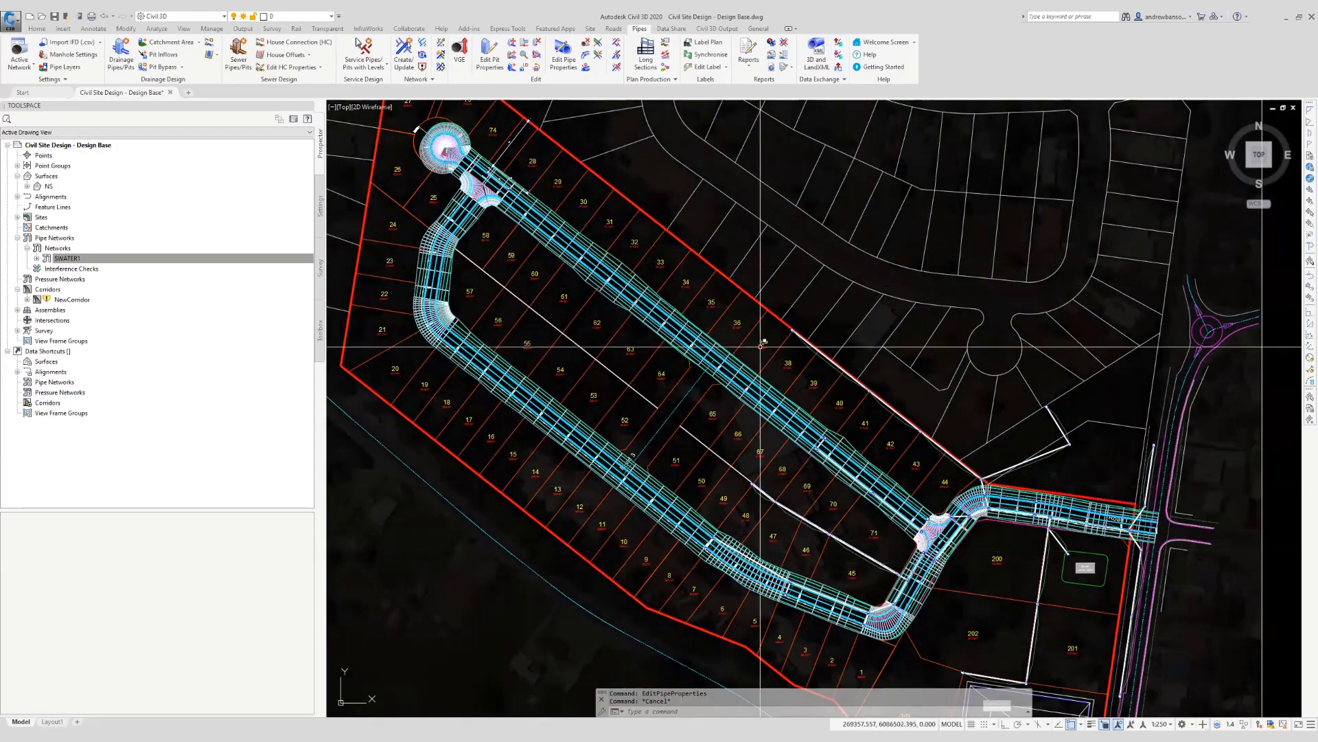
pyautogui.moveTo(771, 442)
pyautogui.mouseDown(button='middle')
pyautogui.moveTo(713, 390)
pyautogui.moveTo(557, 347)
pyautogui.mouseUp(button='middle')
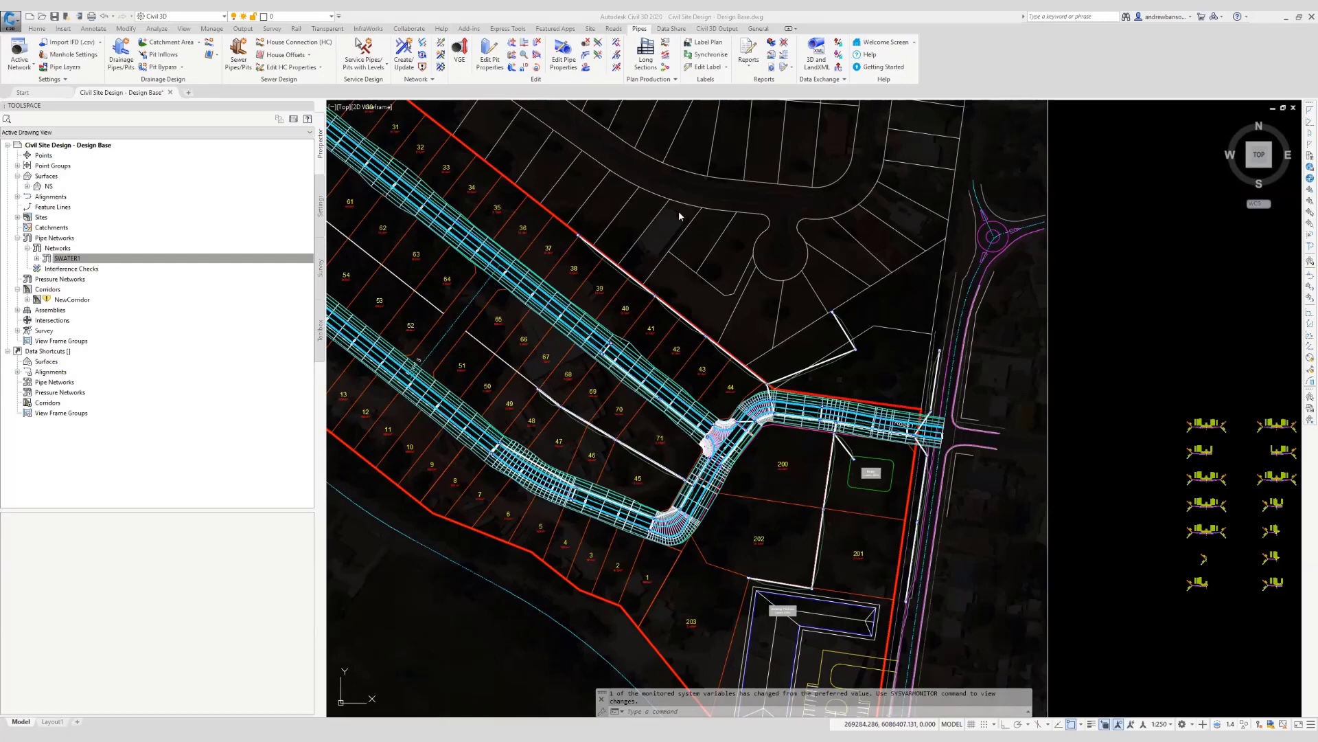
pyautogui.moveTo(699, 276); pyautogui.dragTo(733, 287, button='middle')
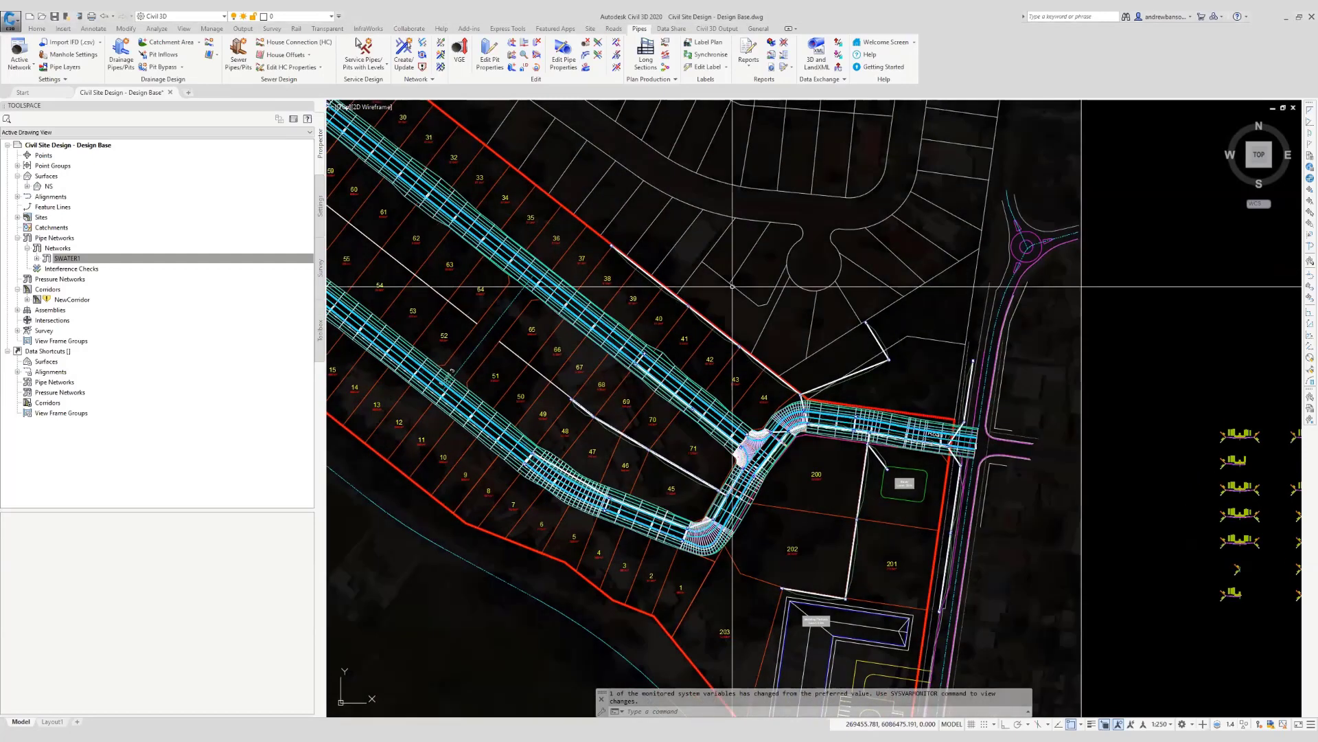
pyautogui.moveTo(733, 286)
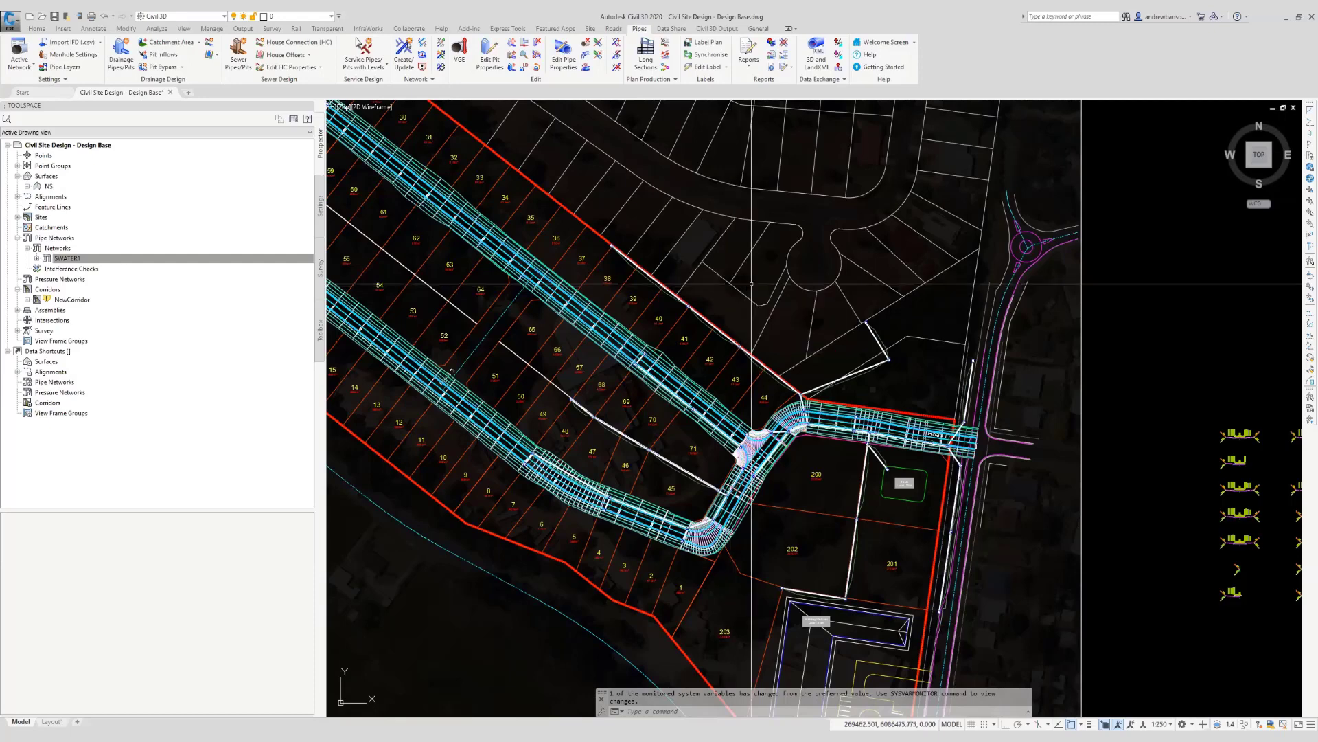
pyautogui.scroll(2, 699, 417)
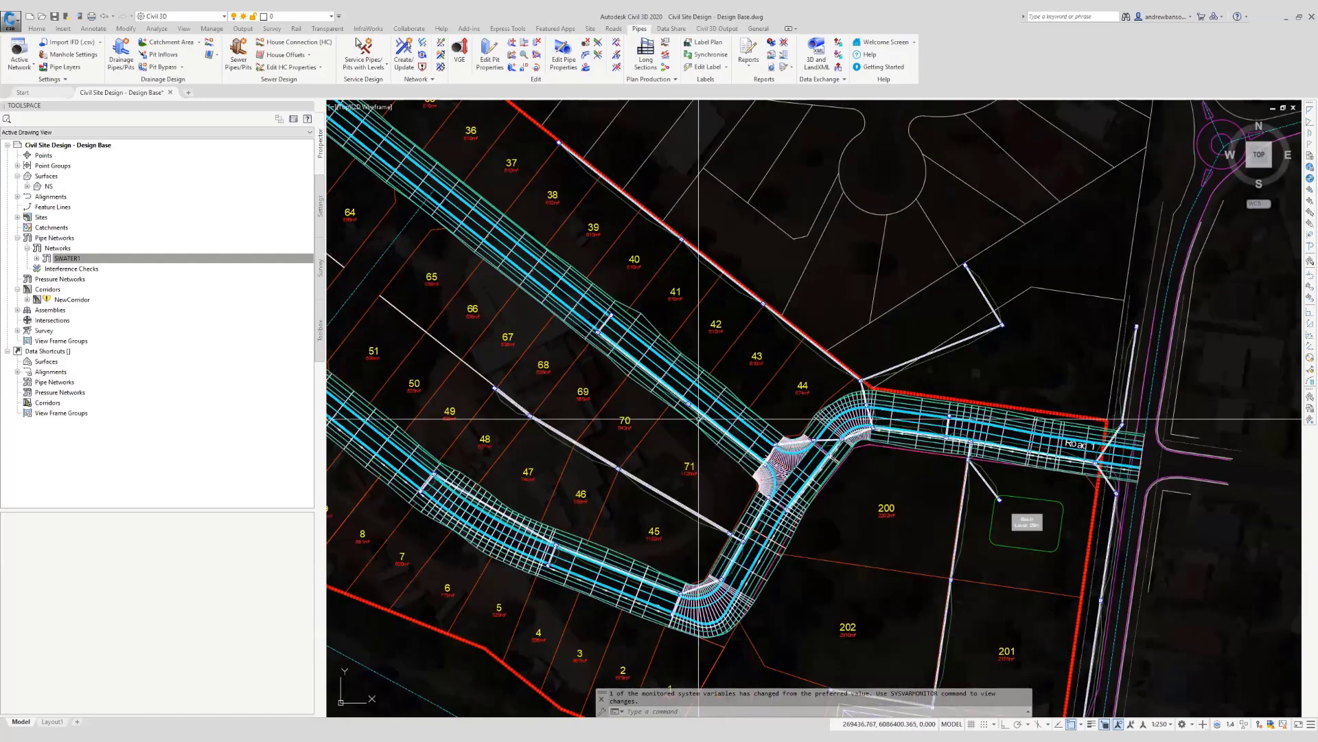
pyautogui.scroll(-2, 699, 417)
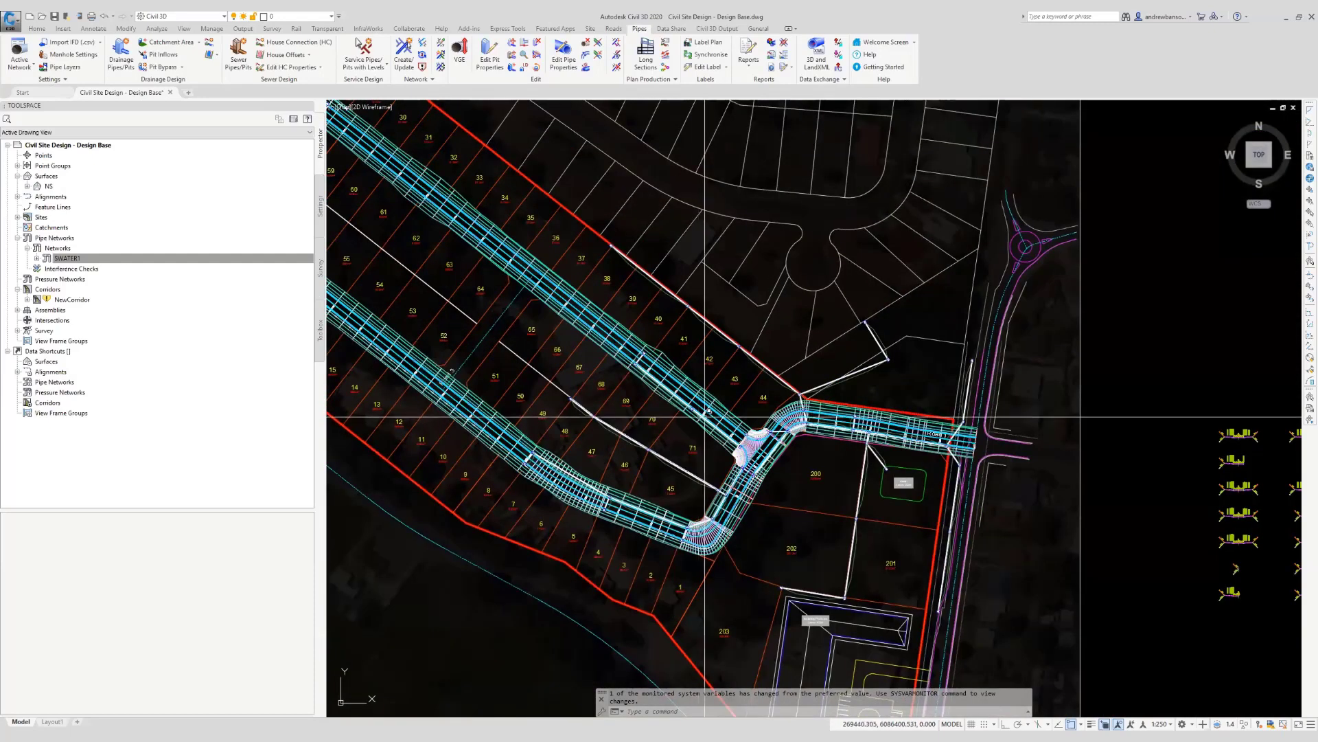
pyautogui.click(614, 29)
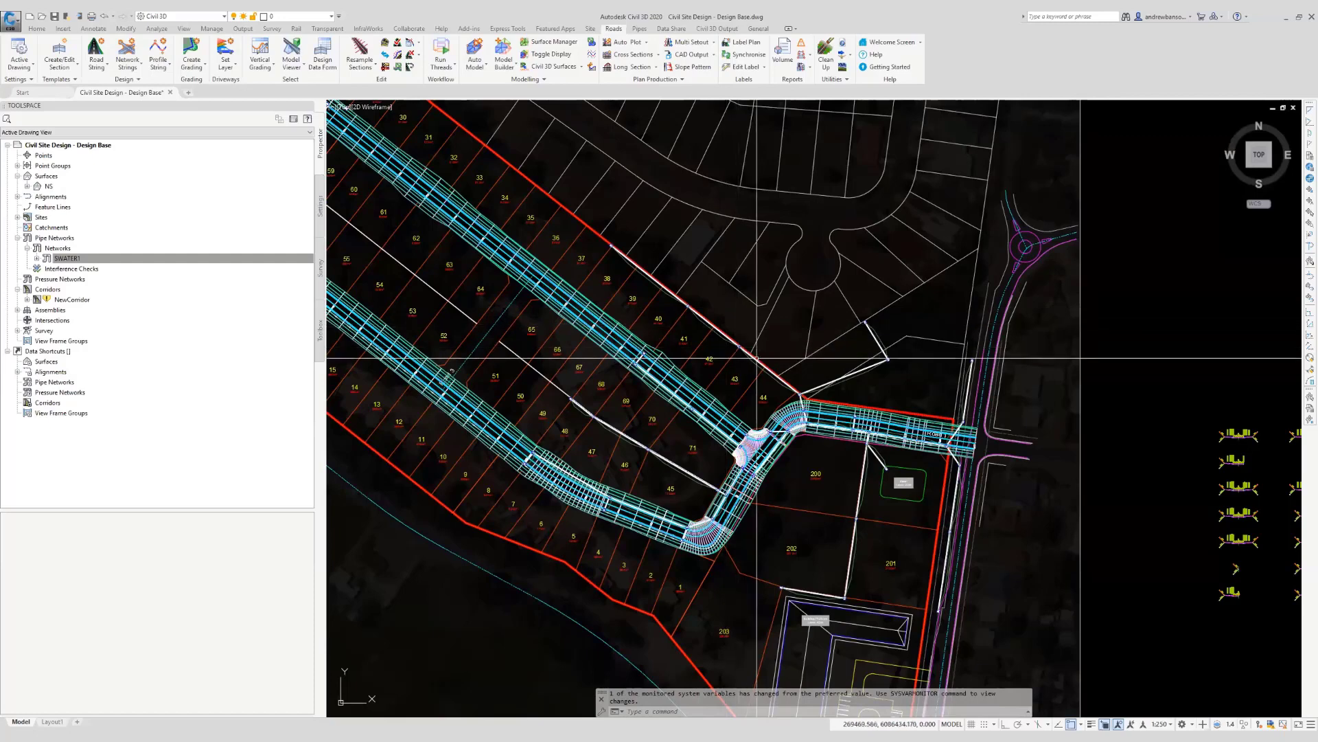
pyautogui.moveTo(757, 358); pyautogui.dragTo(759, 395, button='middle')
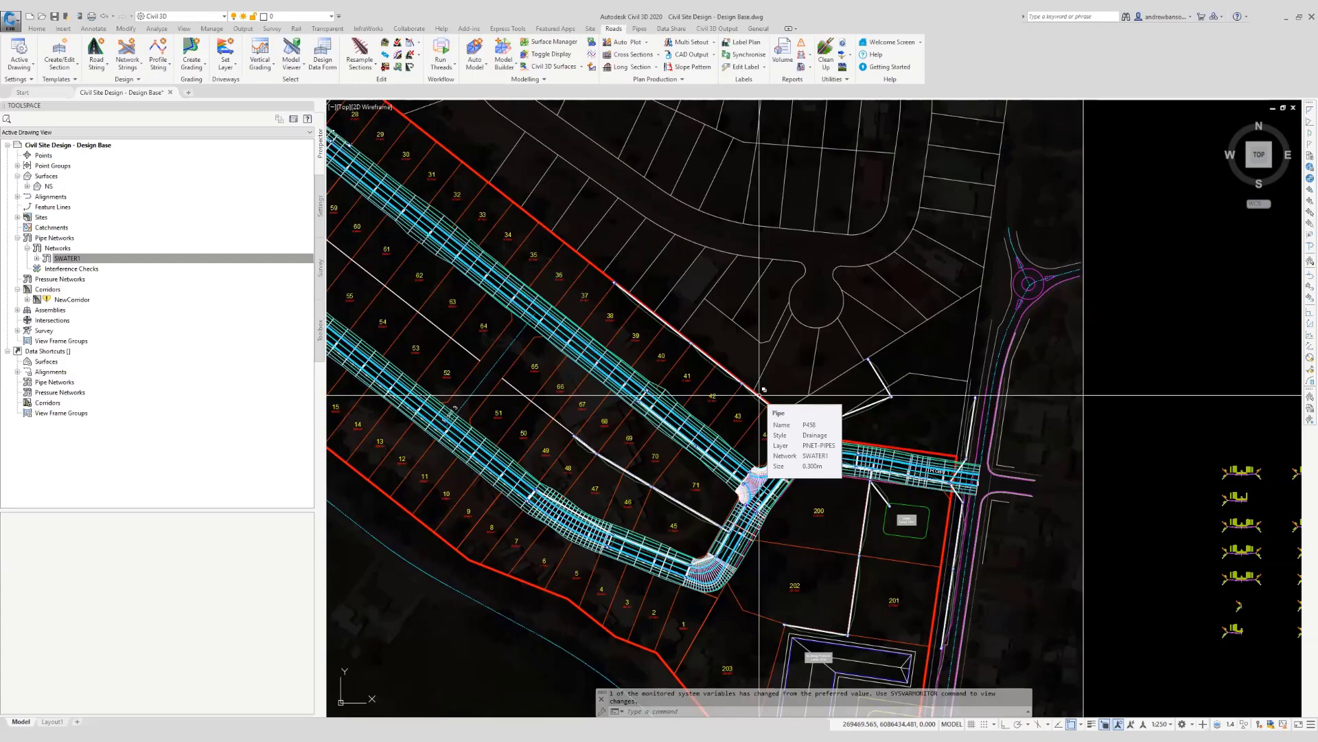
pyautogui.scroll(2, 671, 398)
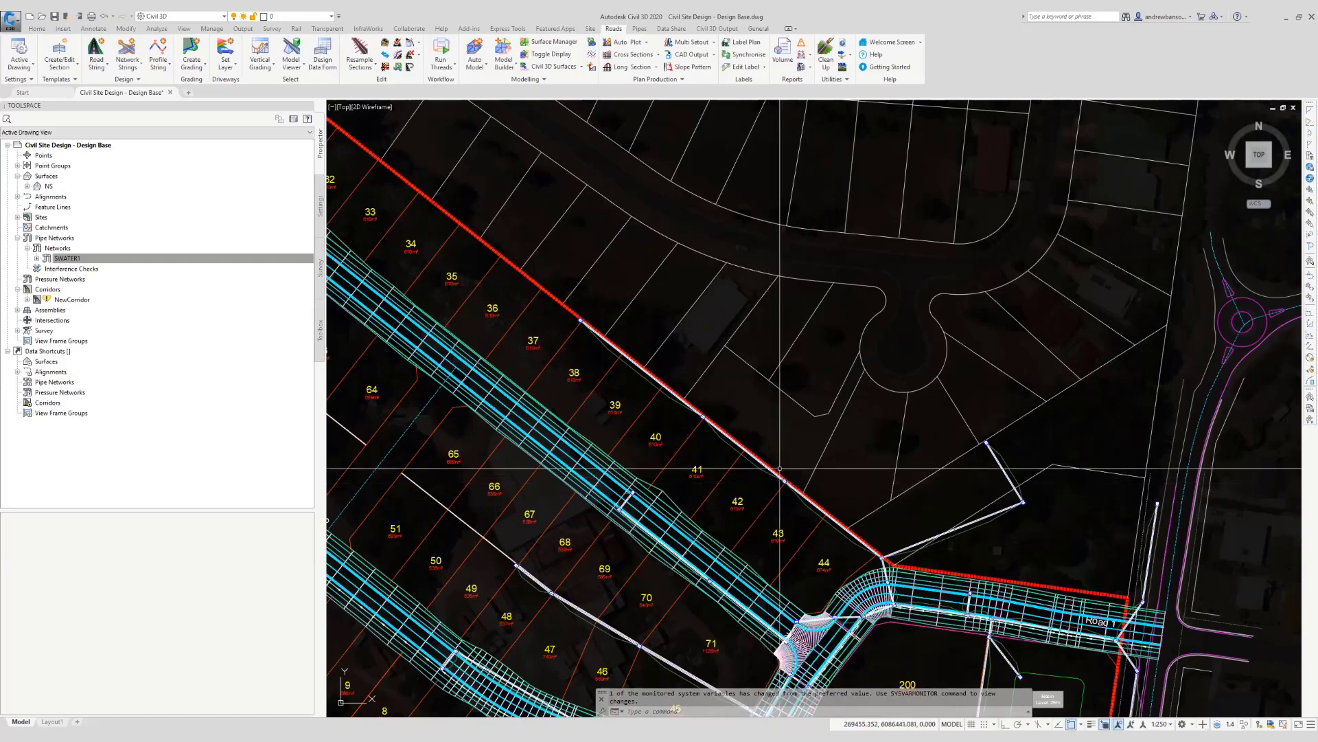
pyautogui.moveTo(801, 465)
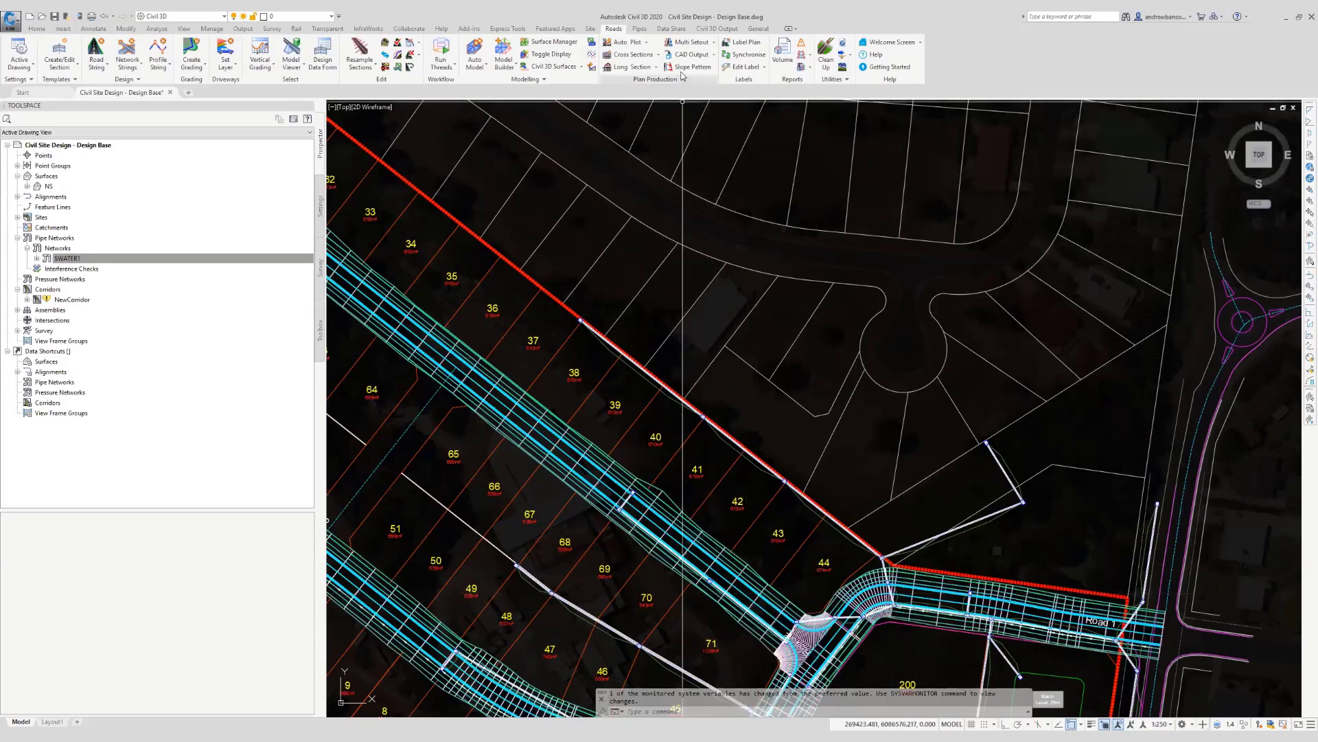
pyautogui.click(699, 31)
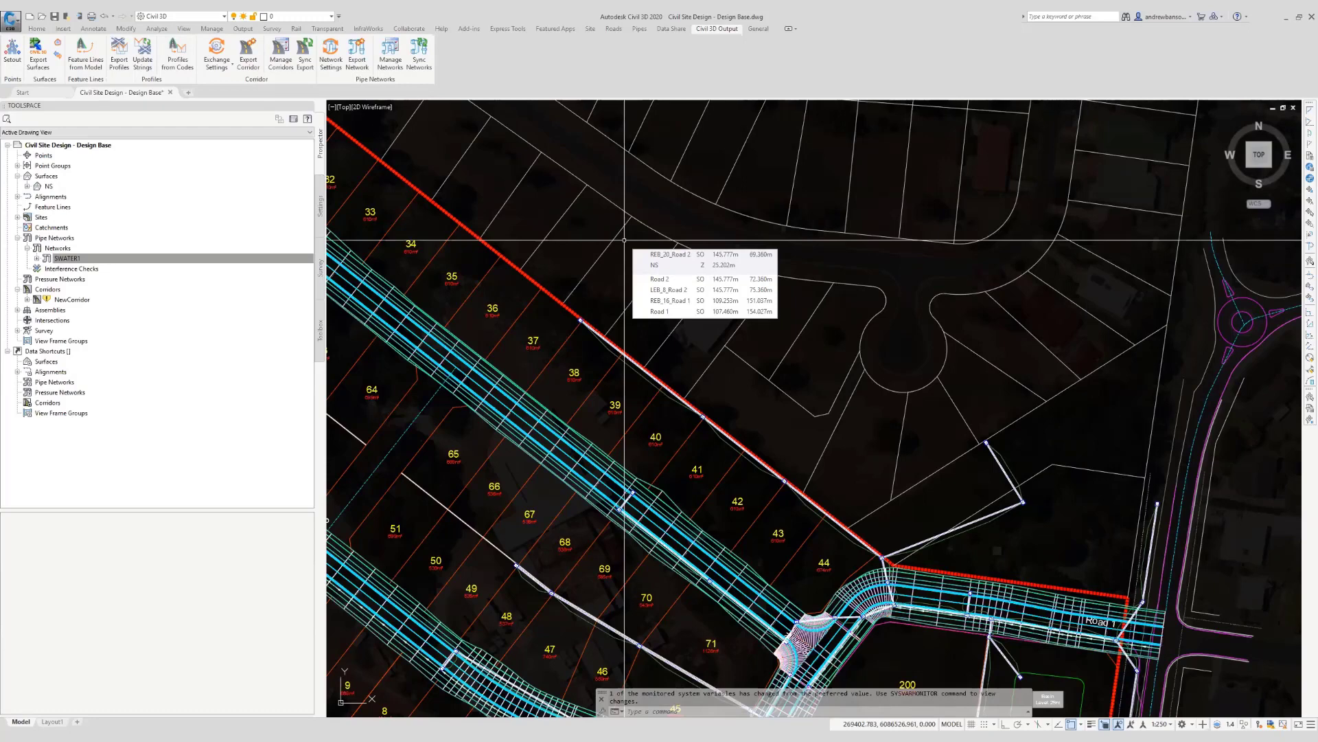
pyautogui.scroll(-1, 649, 252)
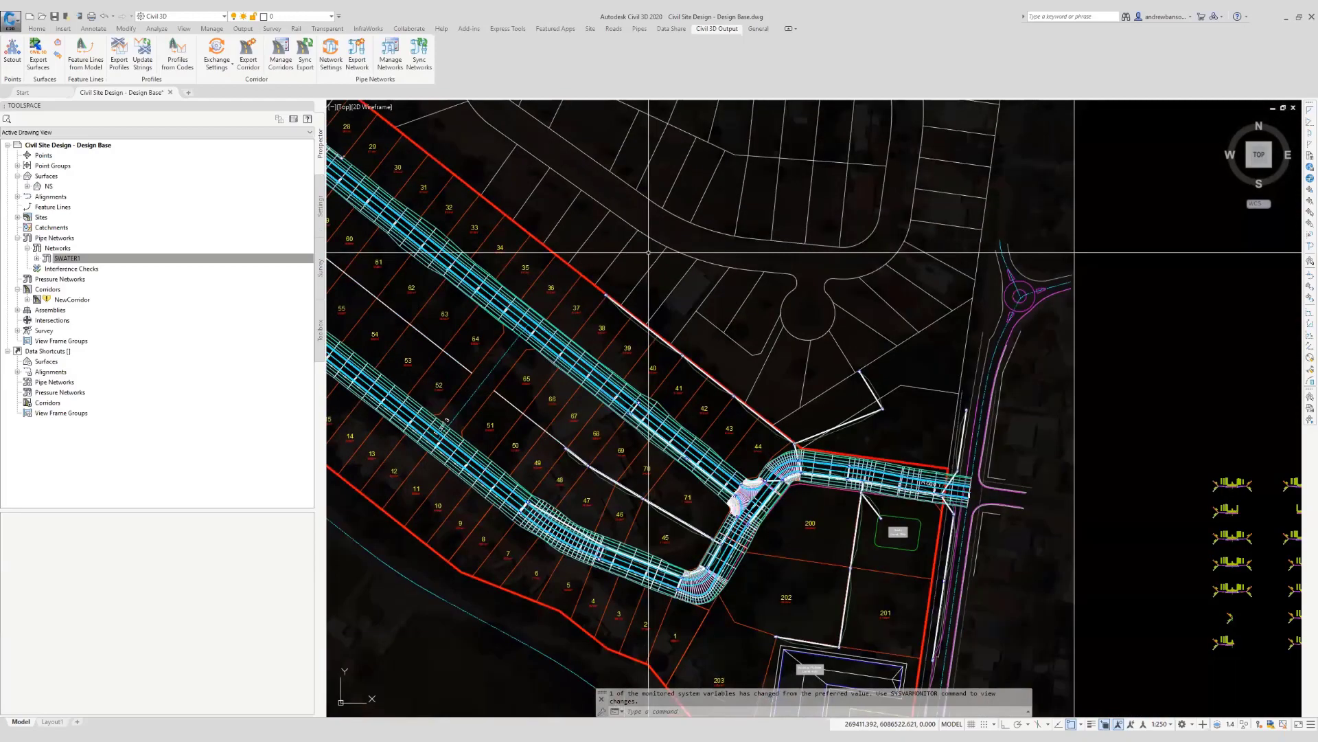
pyautogui.scroll(-2, 649, 253)
pyautogui.scroll(5, 779, 332)
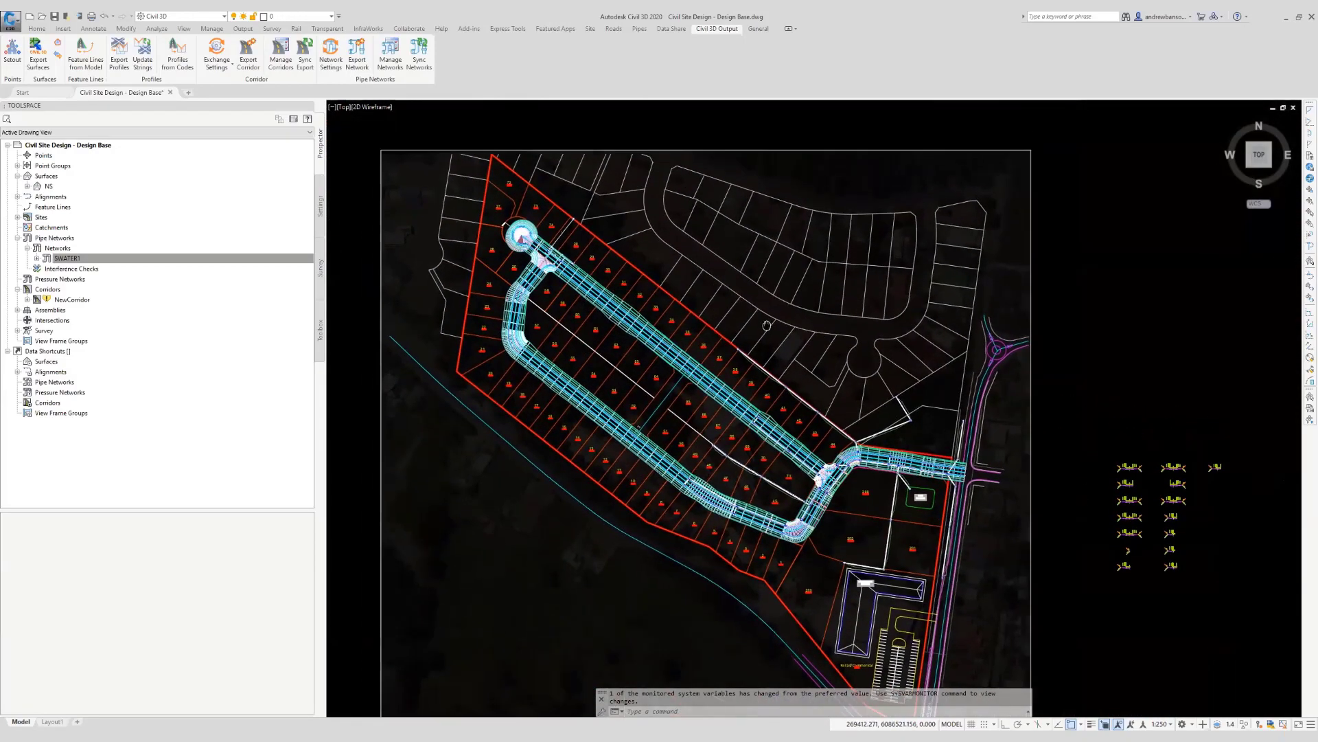
pyautogui.scroll(-3, 779, 333)
pyautogui.scroll(2, 796, 350)
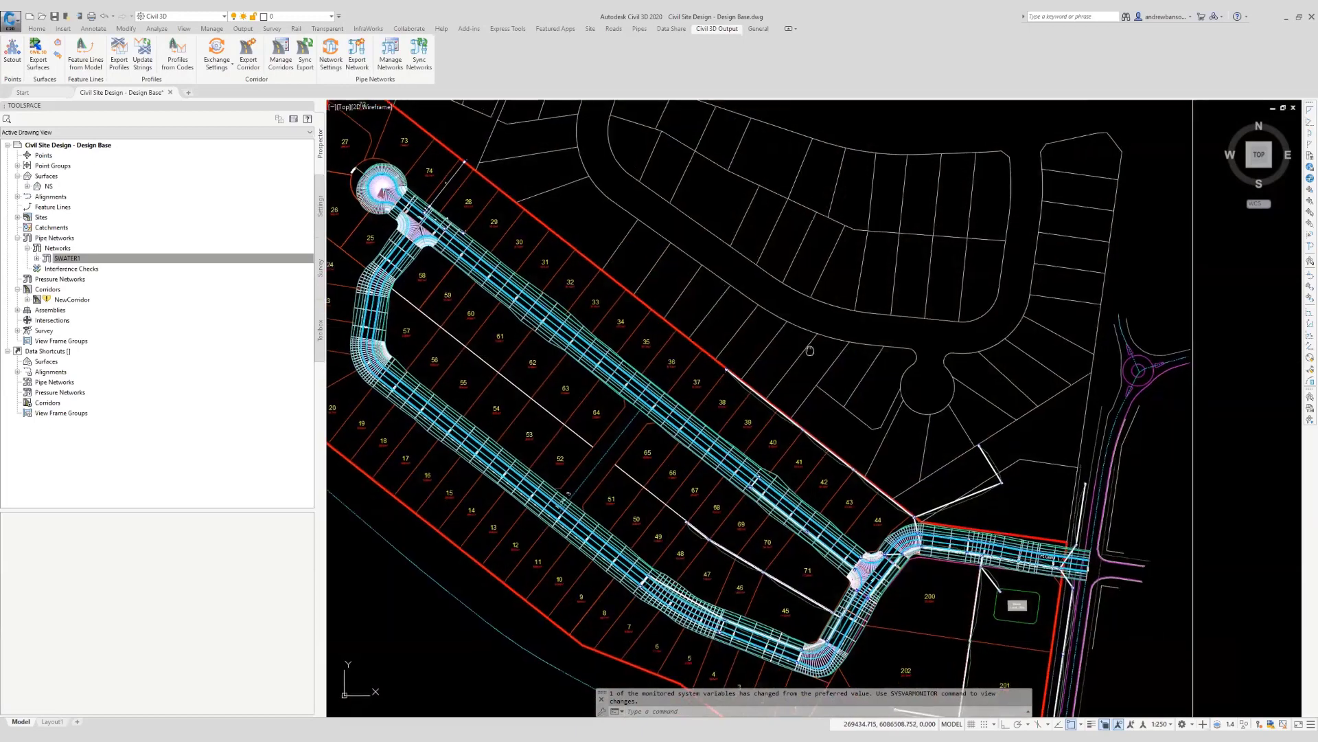
pyautogui.moveTo(802, 361); pyautogui.dragTo(810, 327, button='middle')
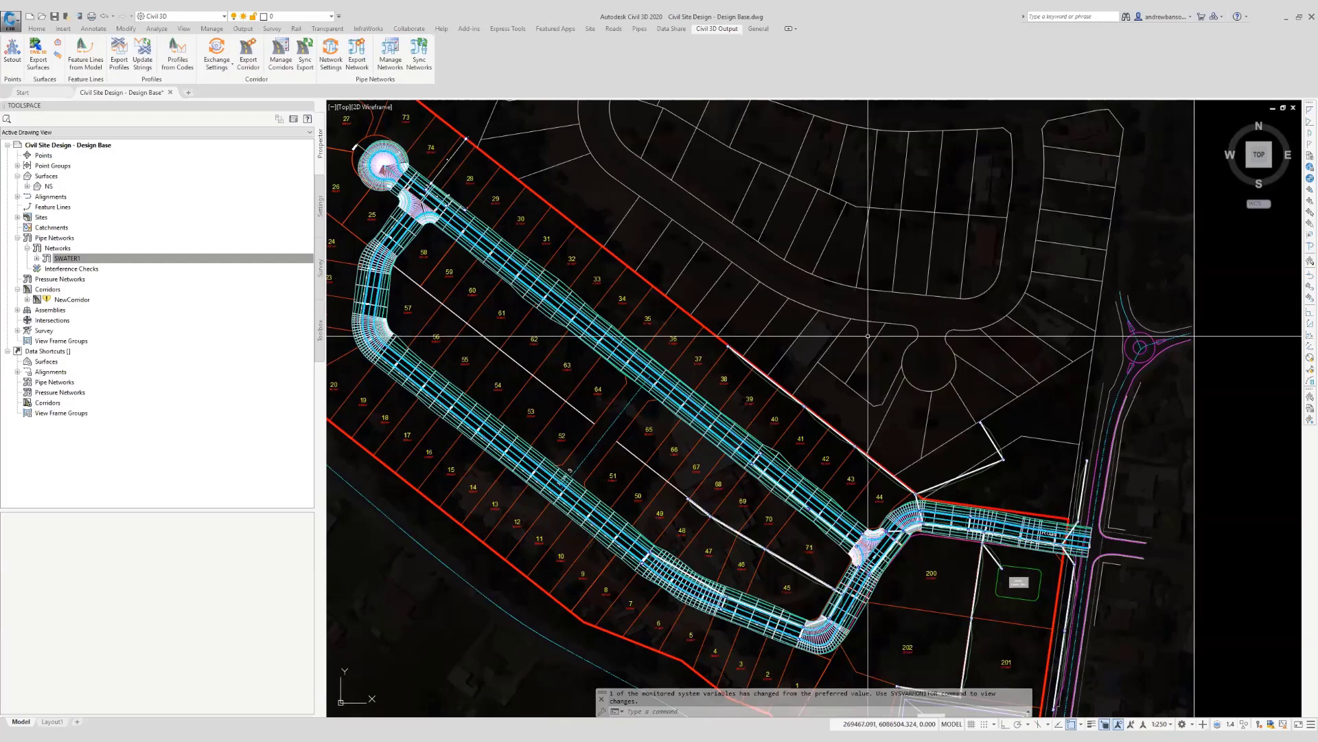
pyautogui.scroll(-5, 862, 360)
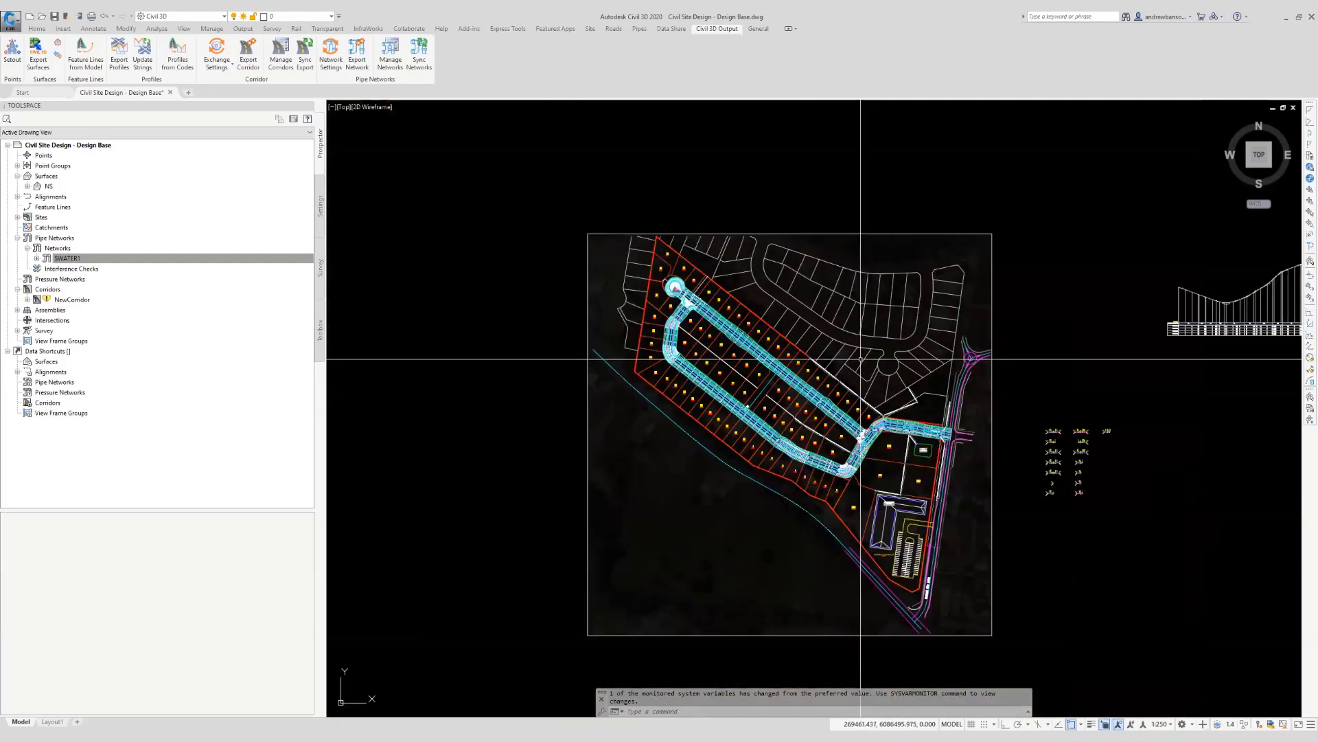
pyautogui.moveTo(862, 360)
pyautogui.mouseDown(button='middle')
pyautogui.moveTo(769, 336)
pyautogui.moveTo(667, 341)
pyautogui.mouseUp(button='middle')
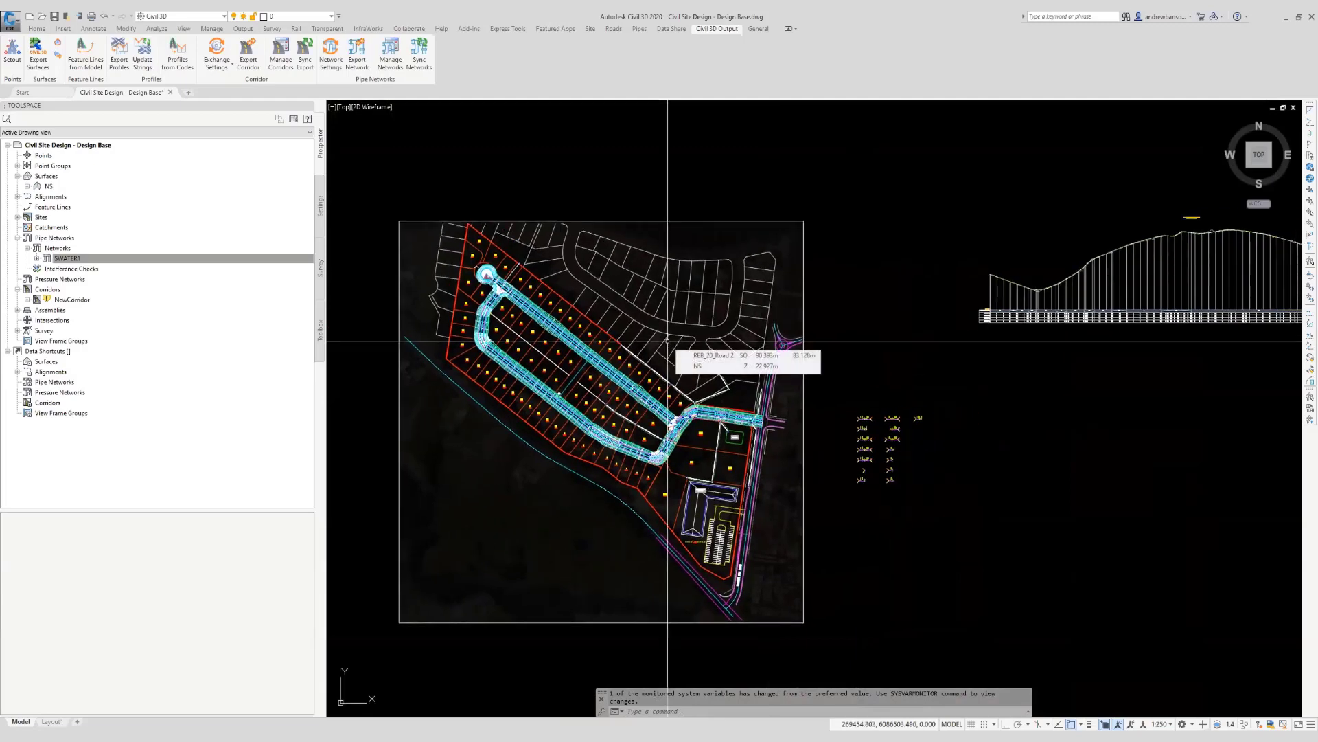
pyautogui.scroll(2, 625, 339)
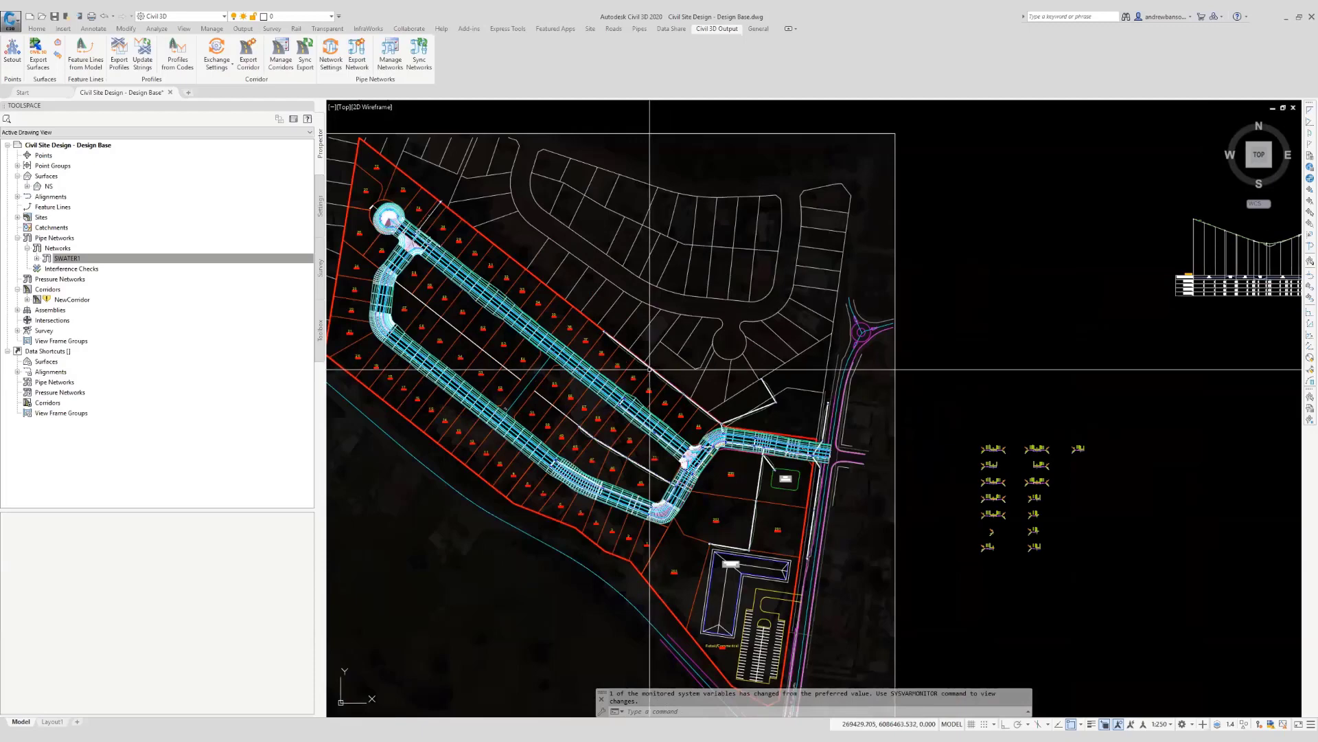
pyautogui.scroll(5, 627, 347)
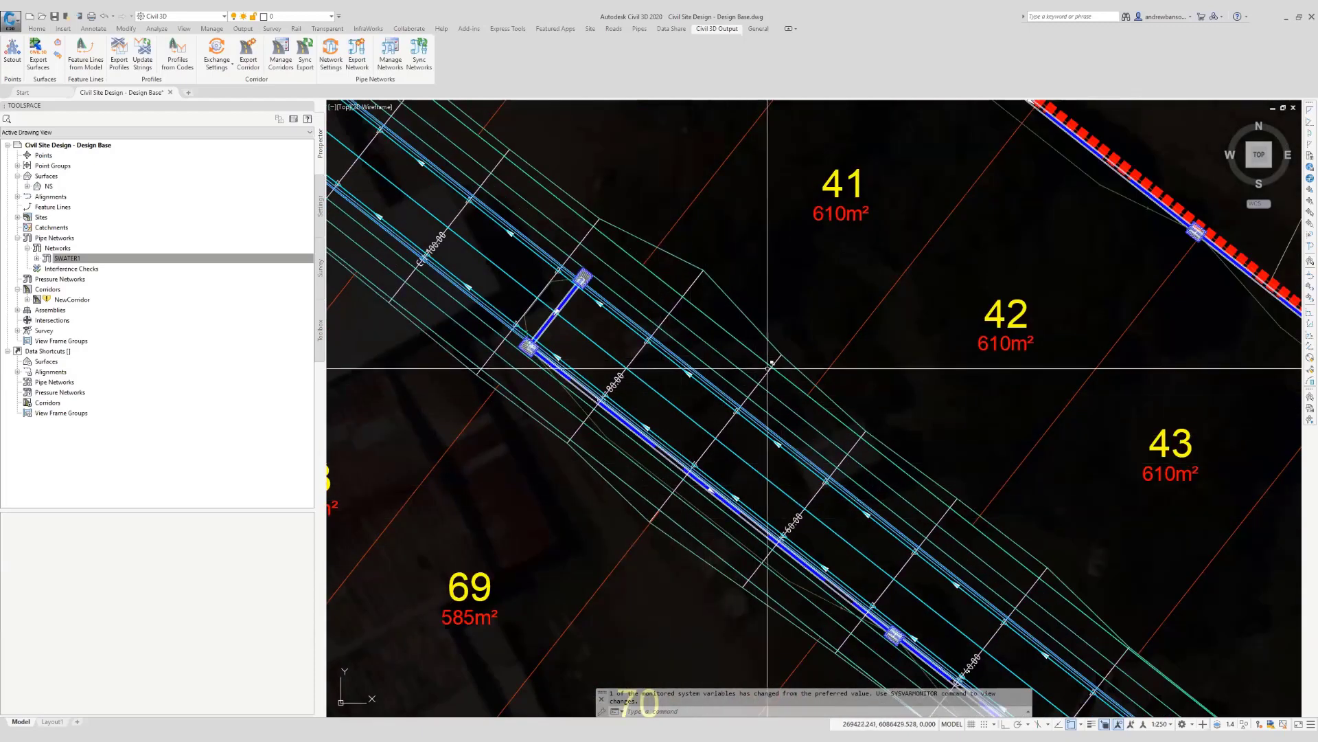
pyautogui.scroll(-8, 747, 385)
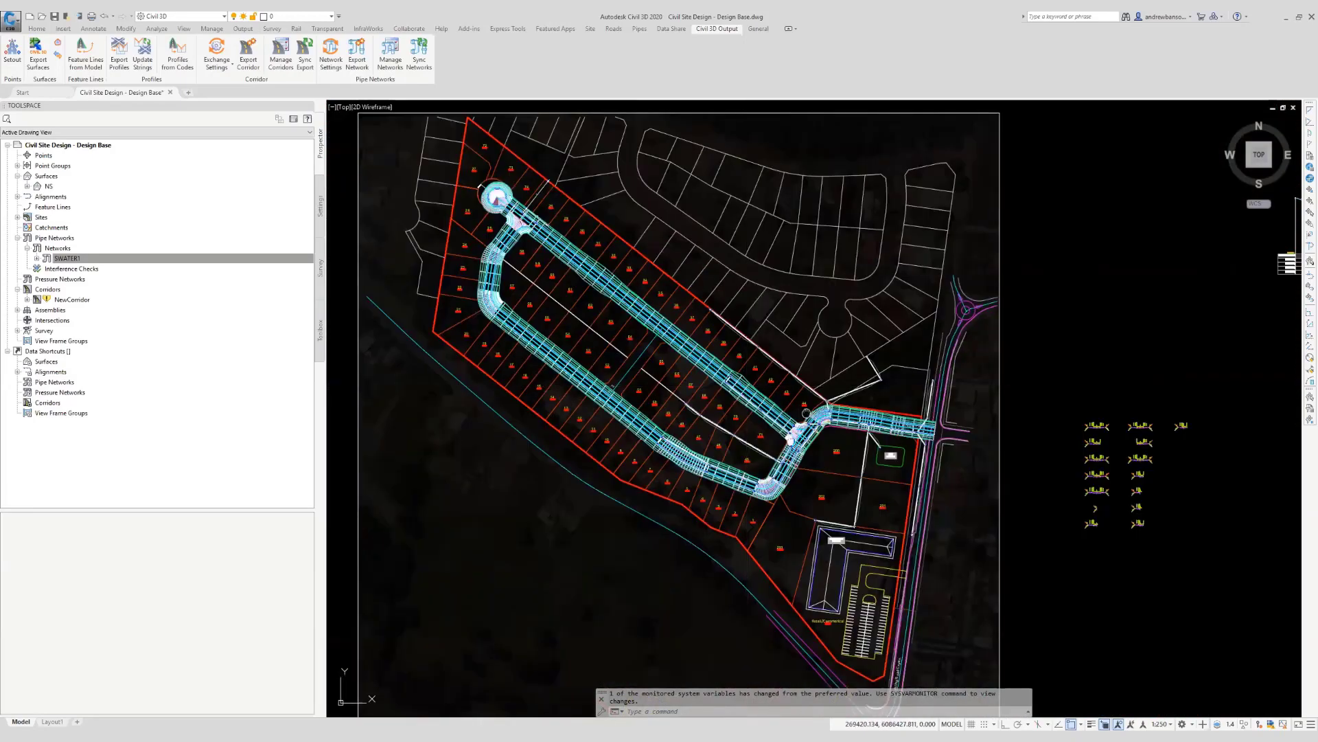
# Examine the exported corridor assemblies laid out east of the site plan, including the slopes and offsets of a full road assembly.
pyautogui.moveTo(1028, 409); pyautogui.dragTo(720, 380, button='middle')
pyautogui.scroll(8, 800, 403)
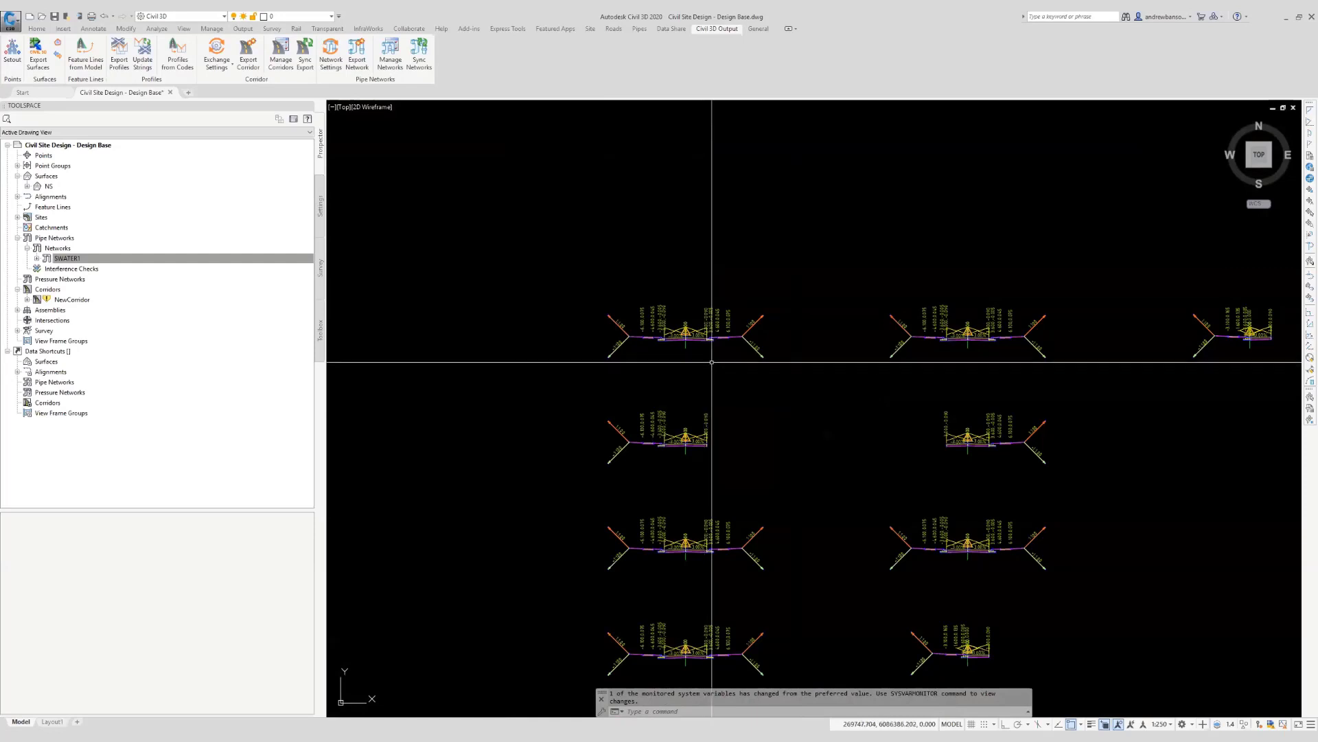
pyautogui.scroll(5, 672, 333)
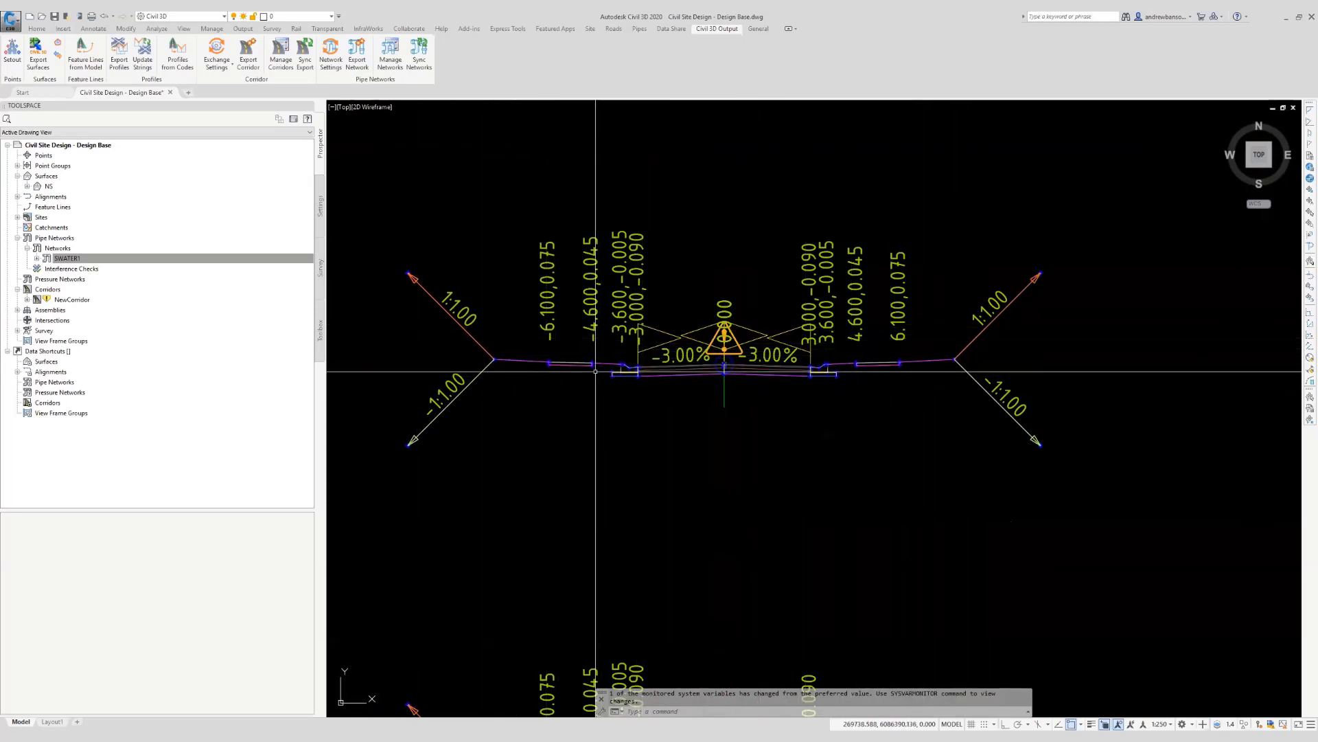
pyautogui.scroll(-5, 852, 355)
pyautogui.scroll(-4, 625, 408)
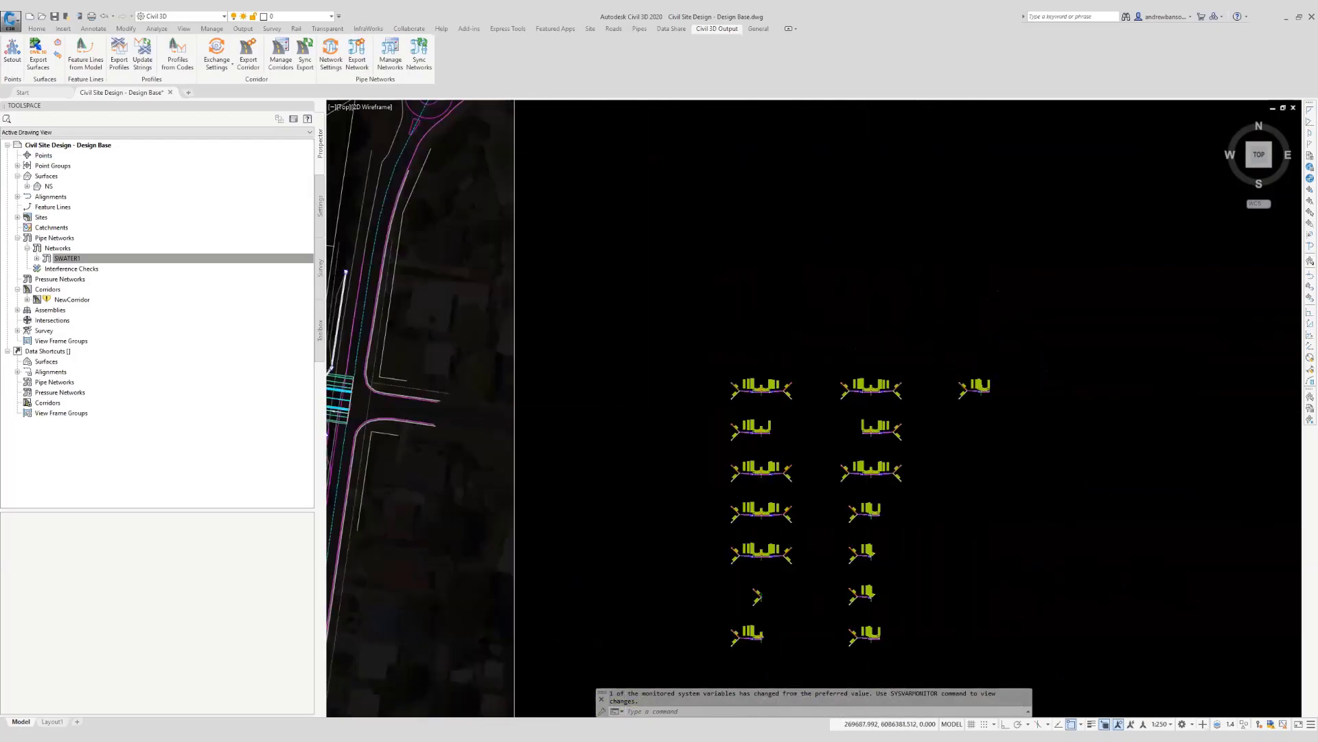
# Open the exported corridor in the Section Editor on Road 2 at station 40 m near lot 71, and display its corridor parameters.
pyautogui.moveTo(625, 415); pyautogui.dragTo(1006, 460, button='middle')
pyautogui.scroll(6, 655, 419)
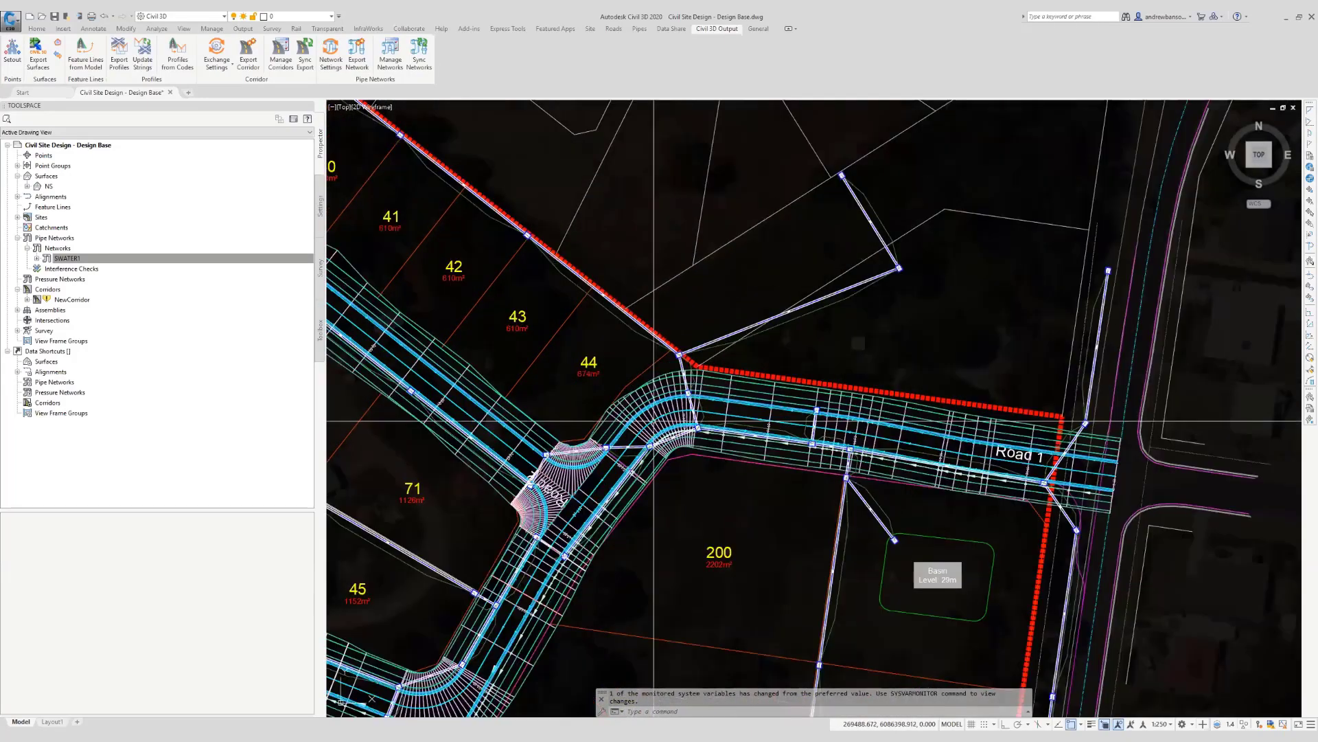
pyautogui.moveTo(583, 420); pyautogui.dragTo(979, 415, button='middle')
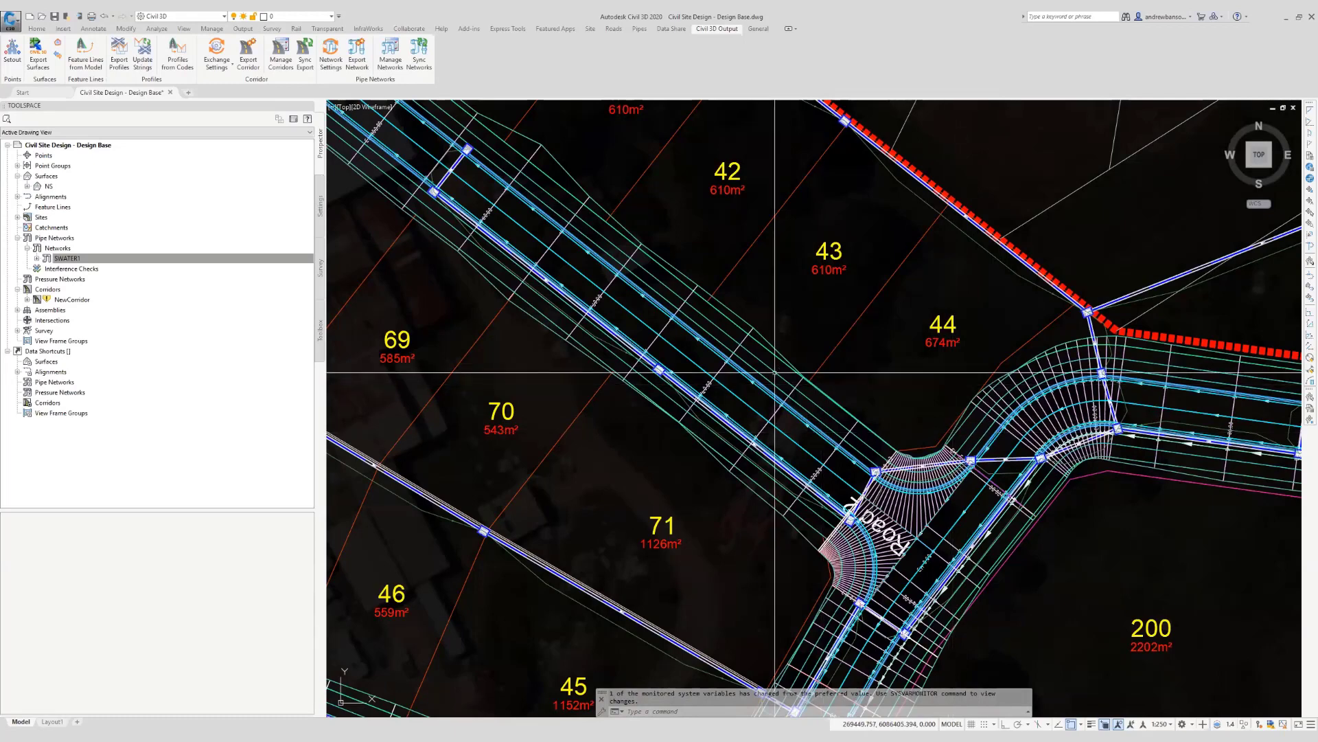
pyautogui.click(719, 369)
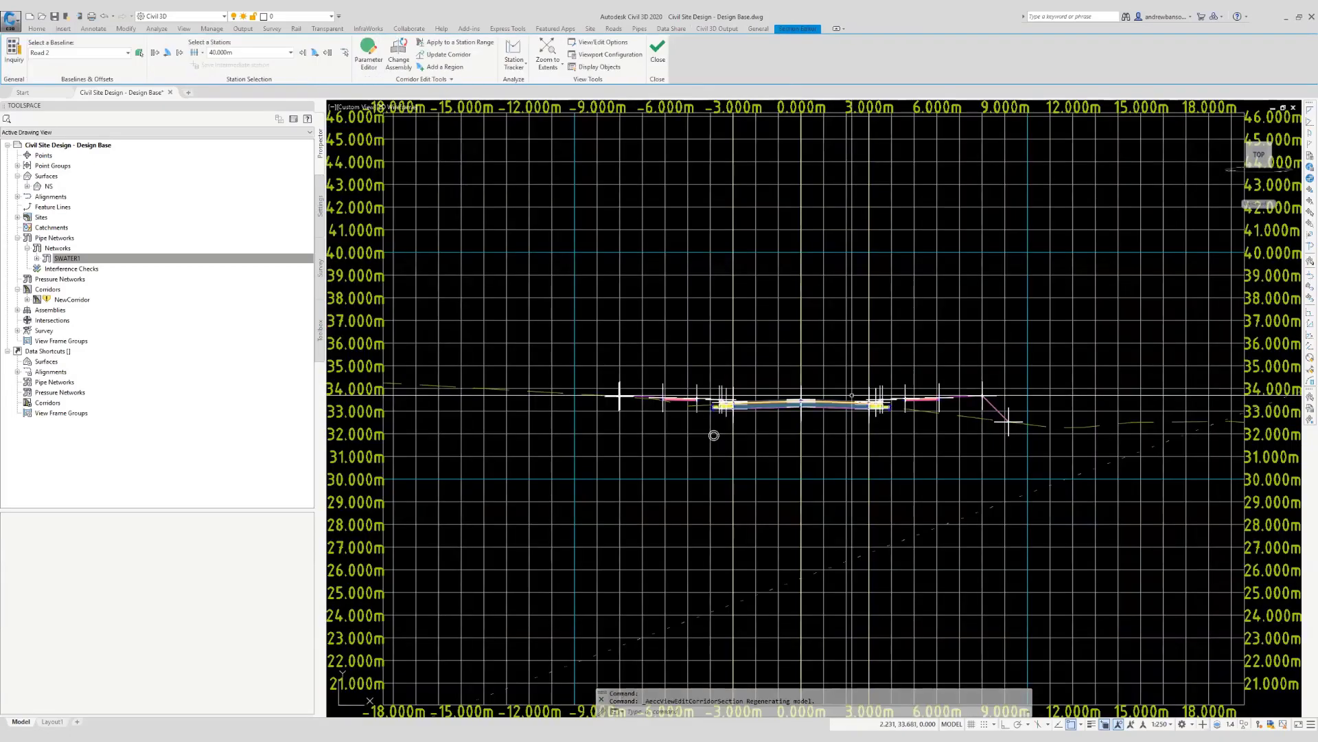
pyautogui.click(371, 60)
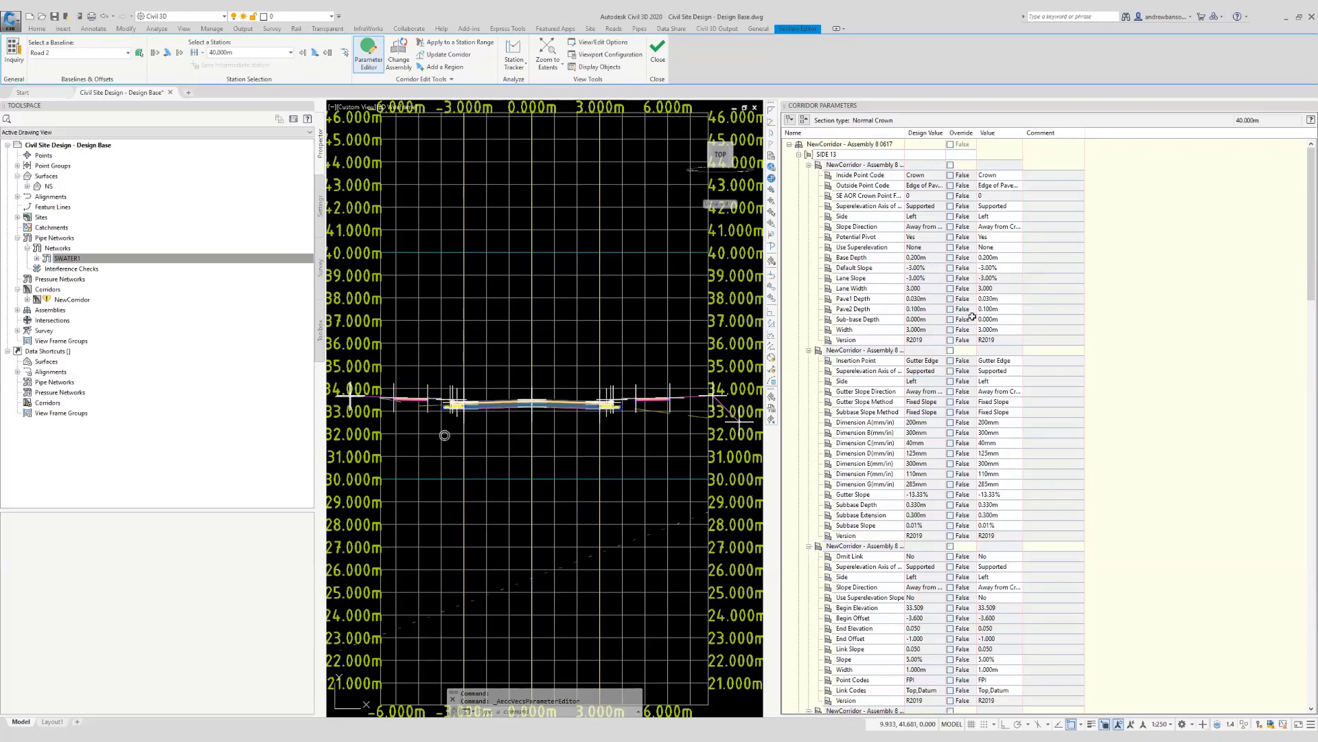
# Review the subassembly parameters for both sides of the section, including the lane slope, and close the parameters and the Section Editor.
pyautogui.scroll(-15, 1062, 370)
pyautogui.scroll(17, 1065, 384)
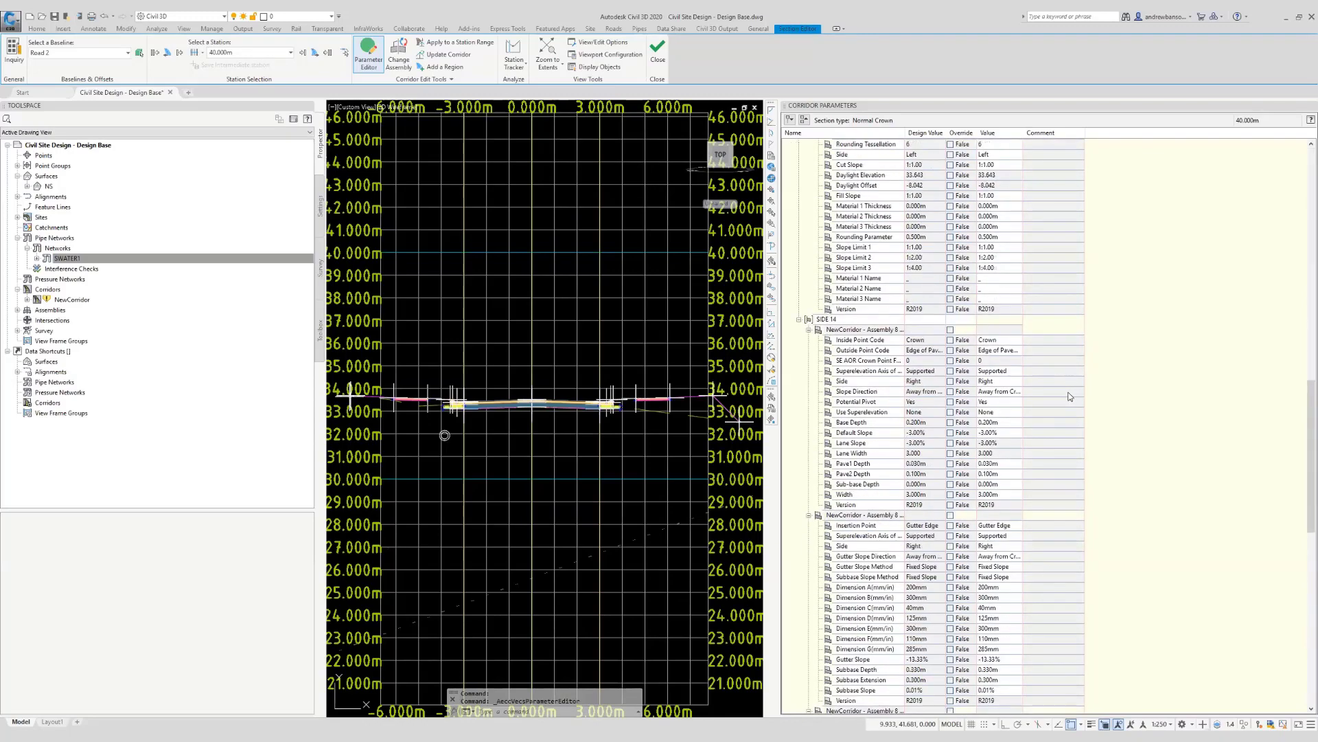
pyautogui.scroll(3, 1066, 397)
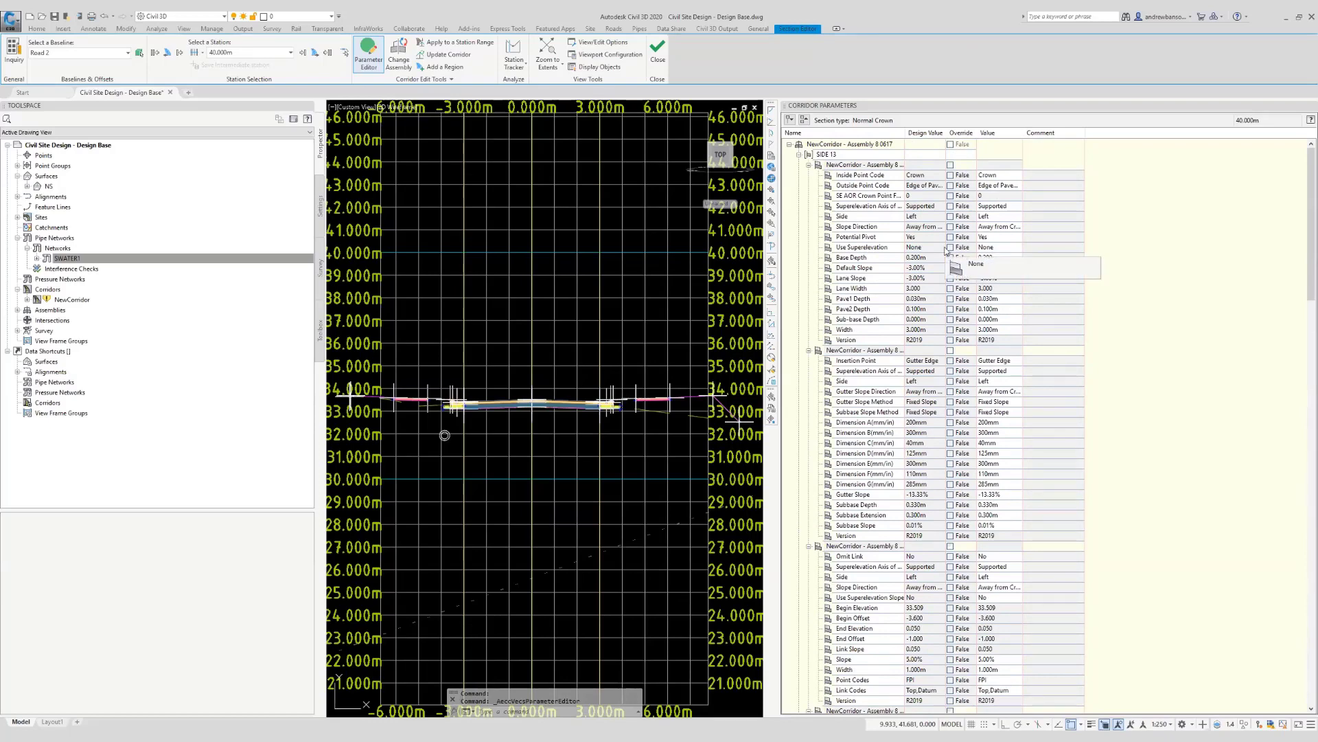
pyautogui.click(877, 279)
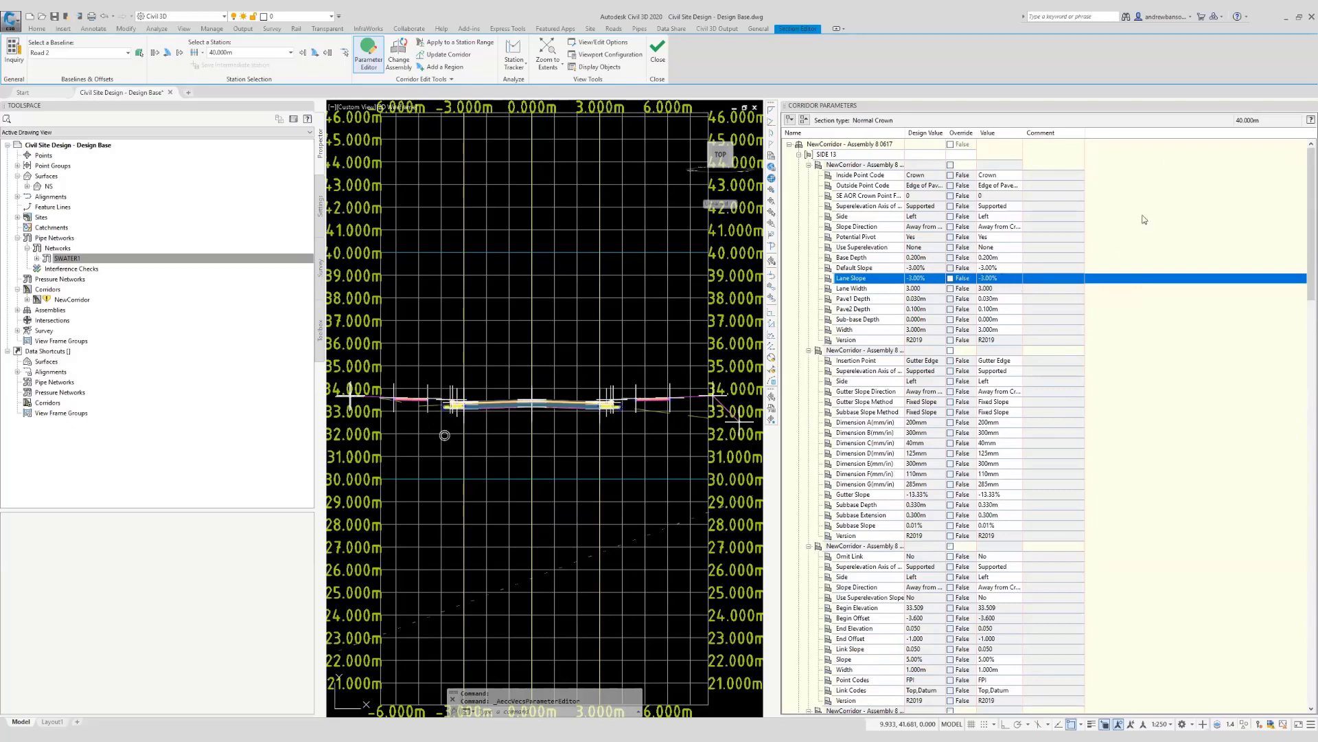
pyautogui.click(1312, 105)
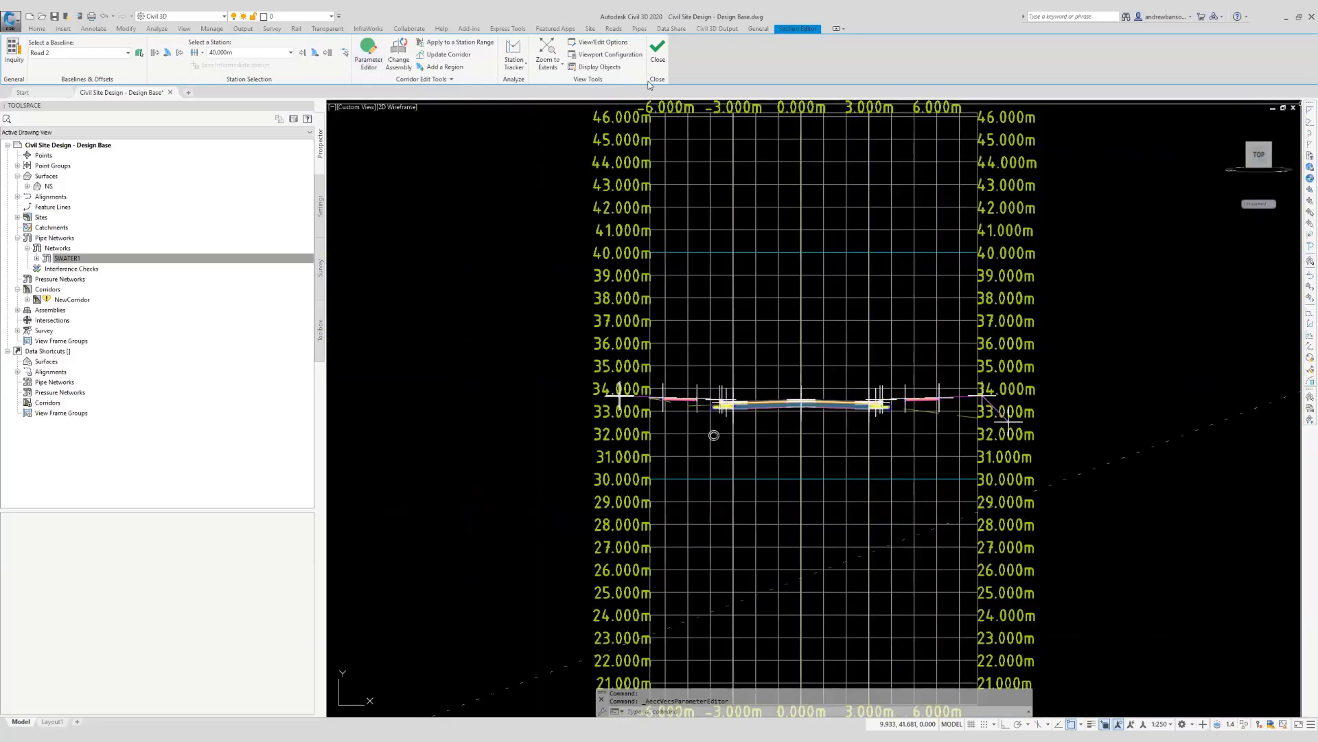
pyautogui.click(657, 55)
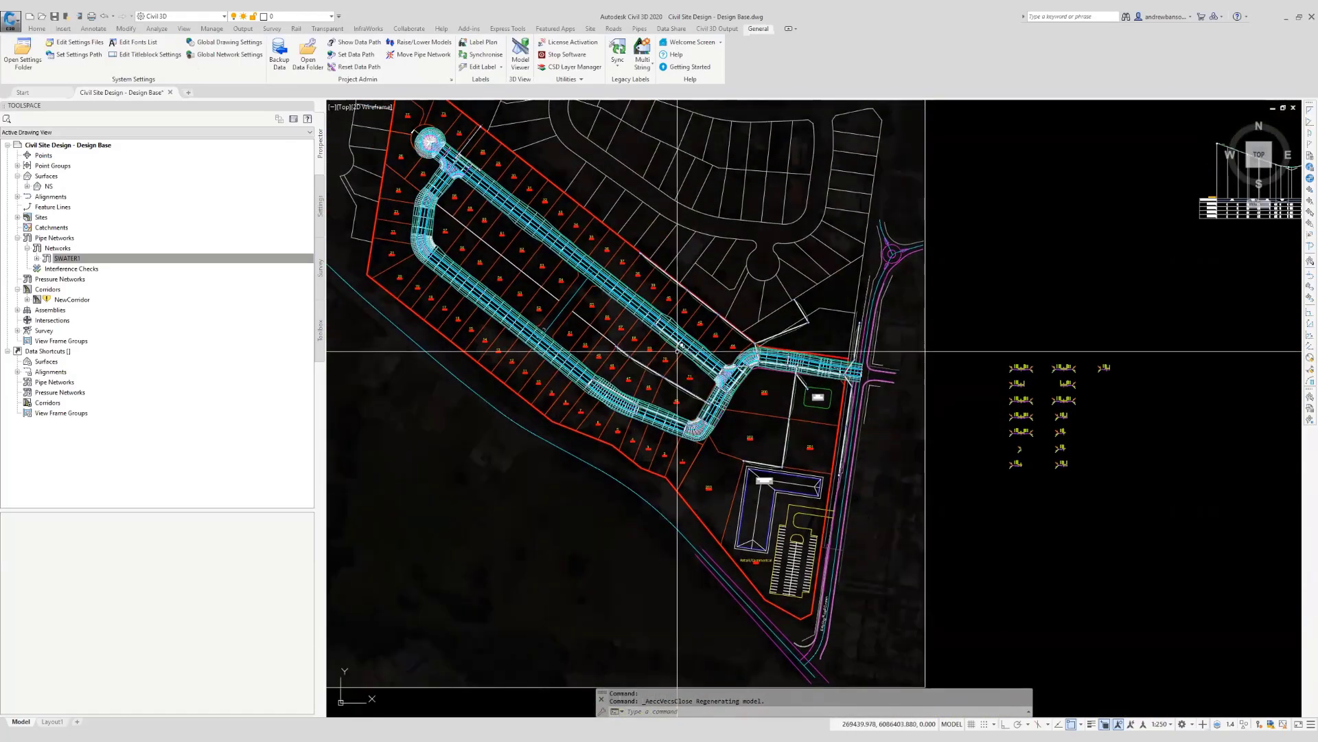
# Open the corridor export settings, review the target, site name, assembly layout and subassembly location options, and apply them.
pyautogui.click(716, 29)
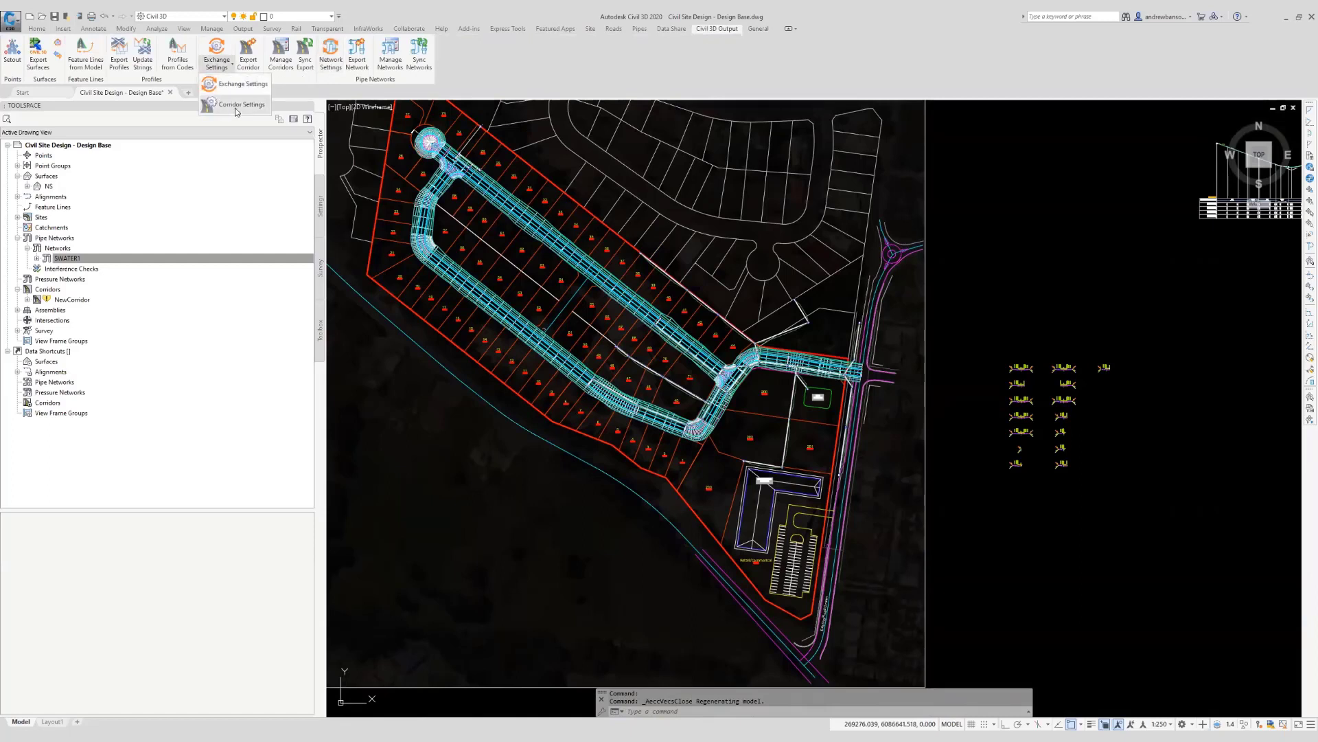
pyautogui.click(227, 72)
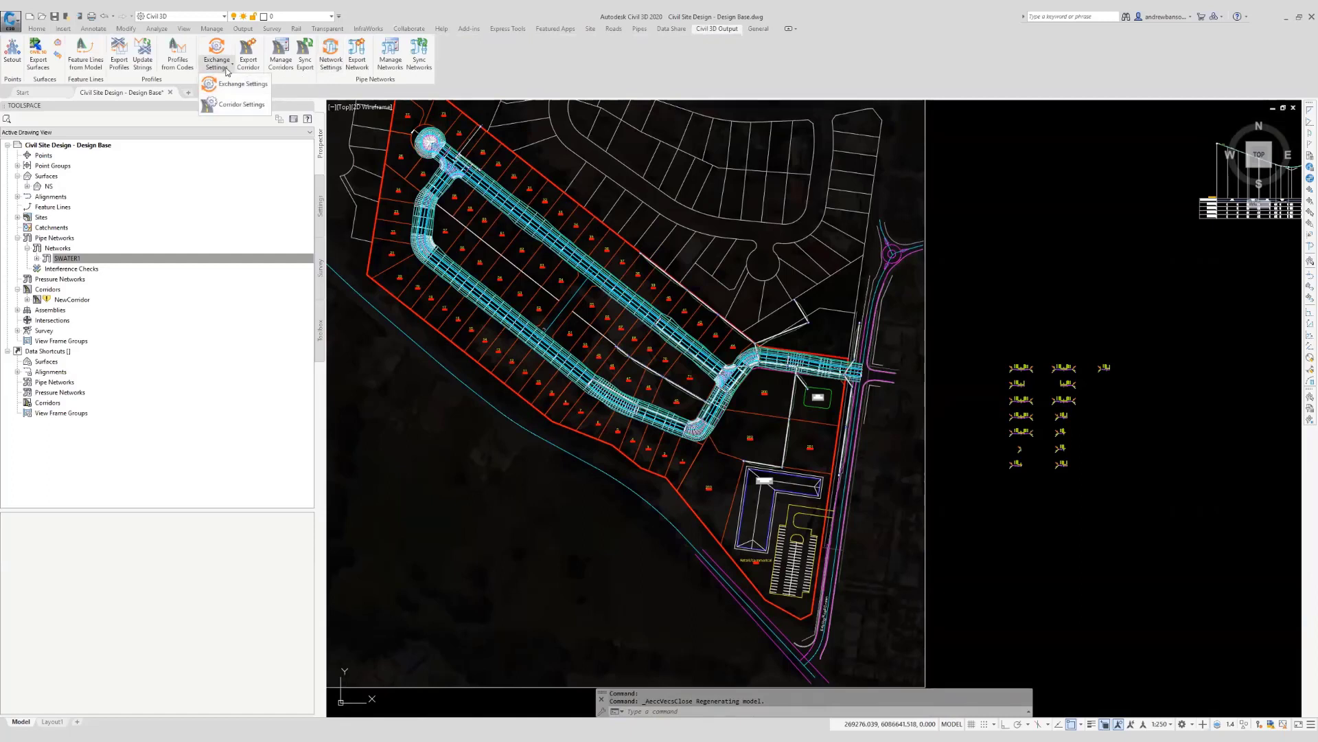
pyautogui.click(237, 105)
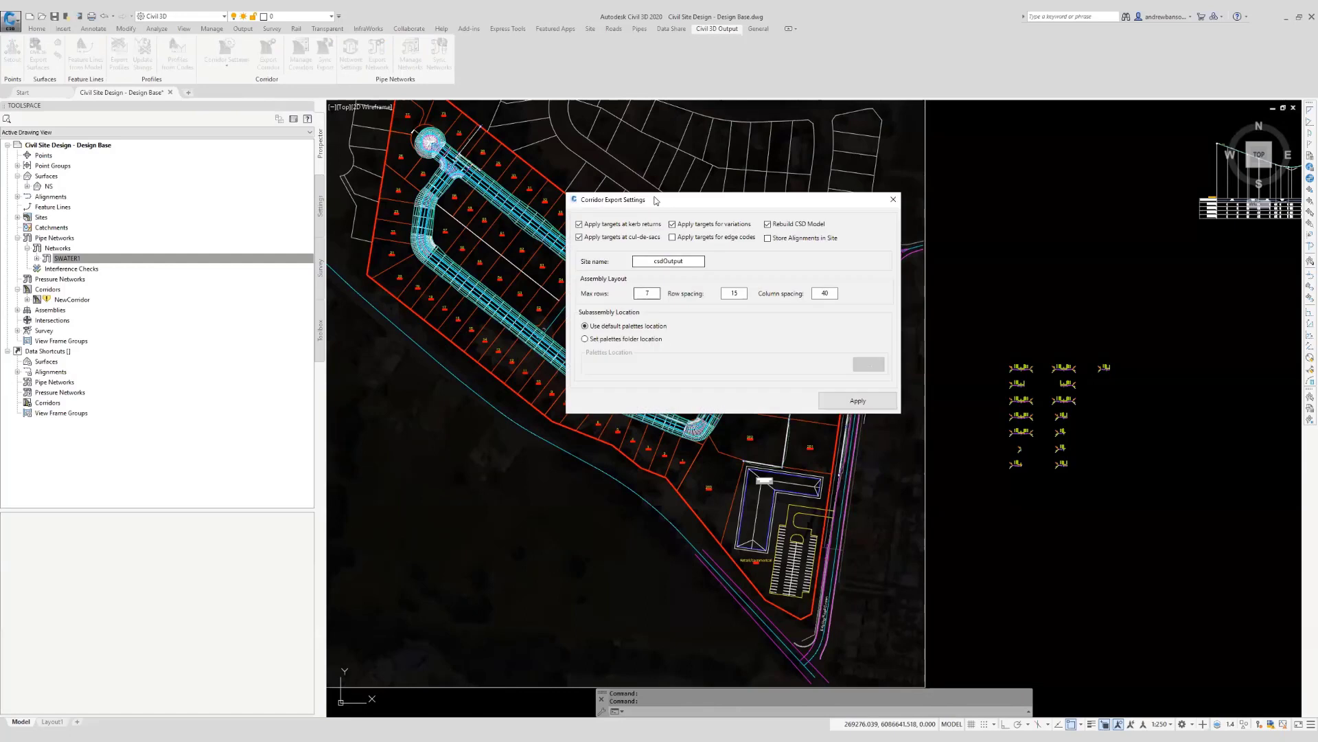
pyautogui.moveTo(656, 206); pyautogui.dragTo(602, 277)
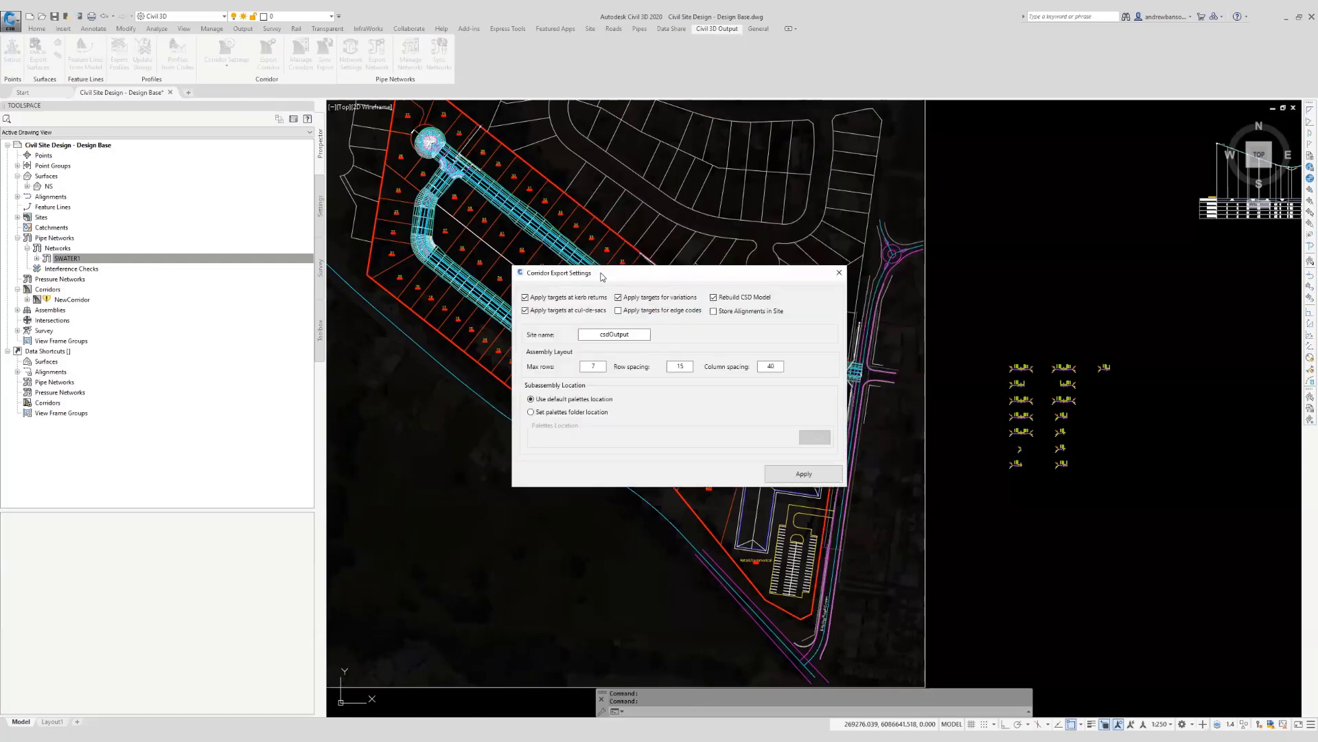
pyautogui.moveTo(612, 274); pyautogui.dragTo(757, 352)
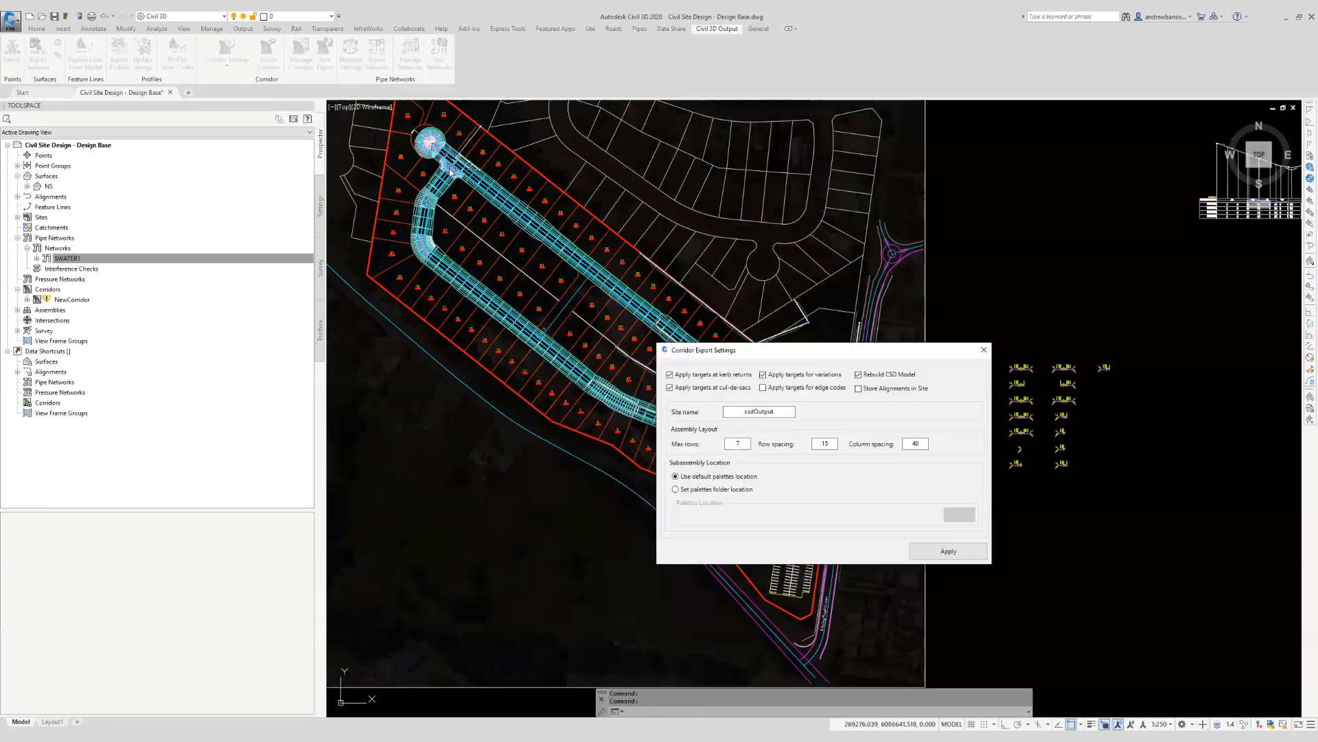
pyautogui.moveTo(804, 352); pyautogui.dragTo(406, 332)
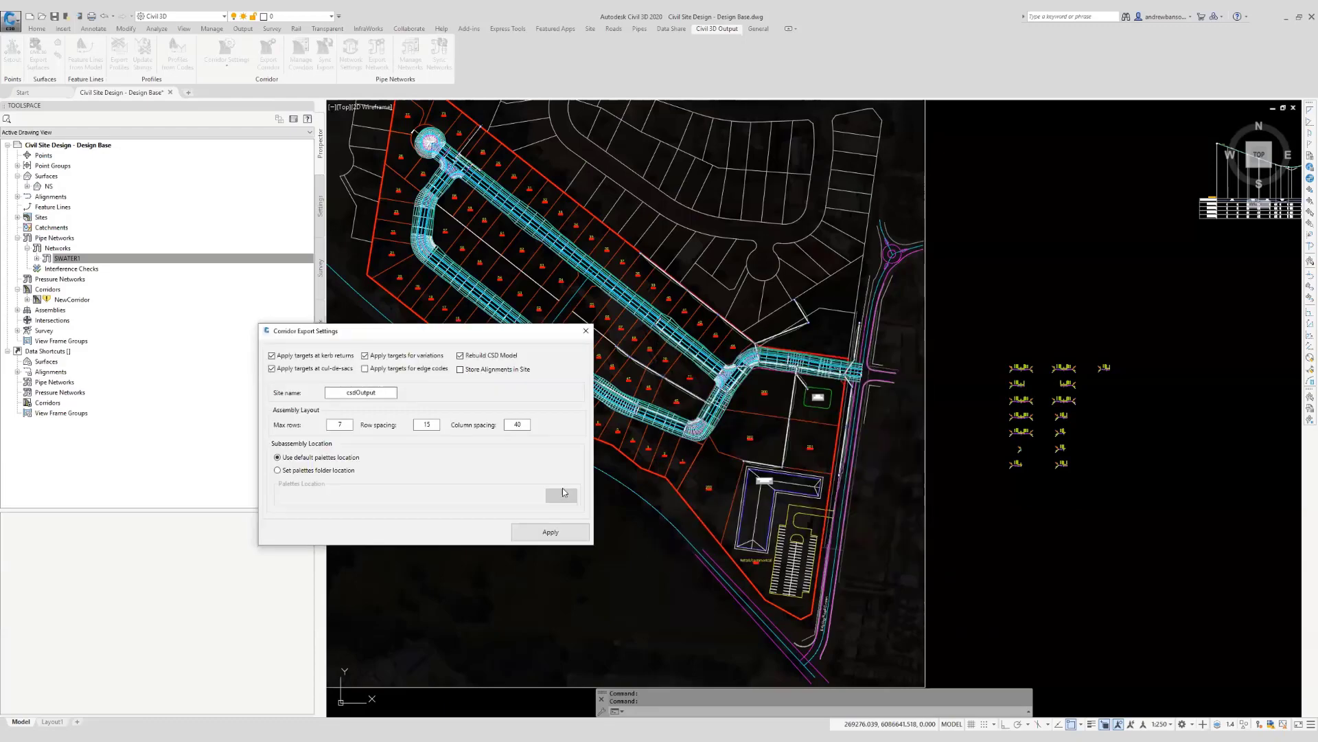
pyautogui.click(559, 531)
pyautogui.scroll(5, 729, 375)
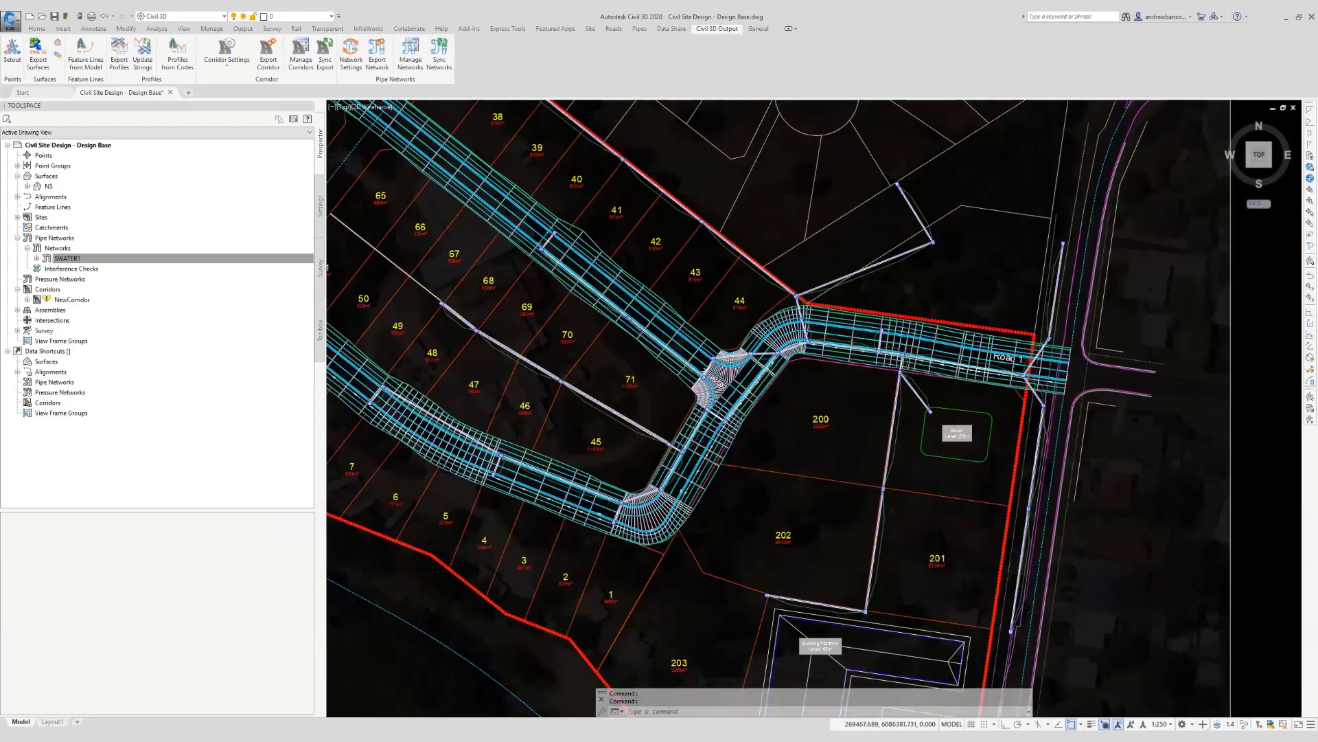
# Reopen the corridor export settings, go over the kerb return, cul-de-sac, variation and edge code target options, and apply the dialog.
pyautogui.scroll(4, 722, 384)
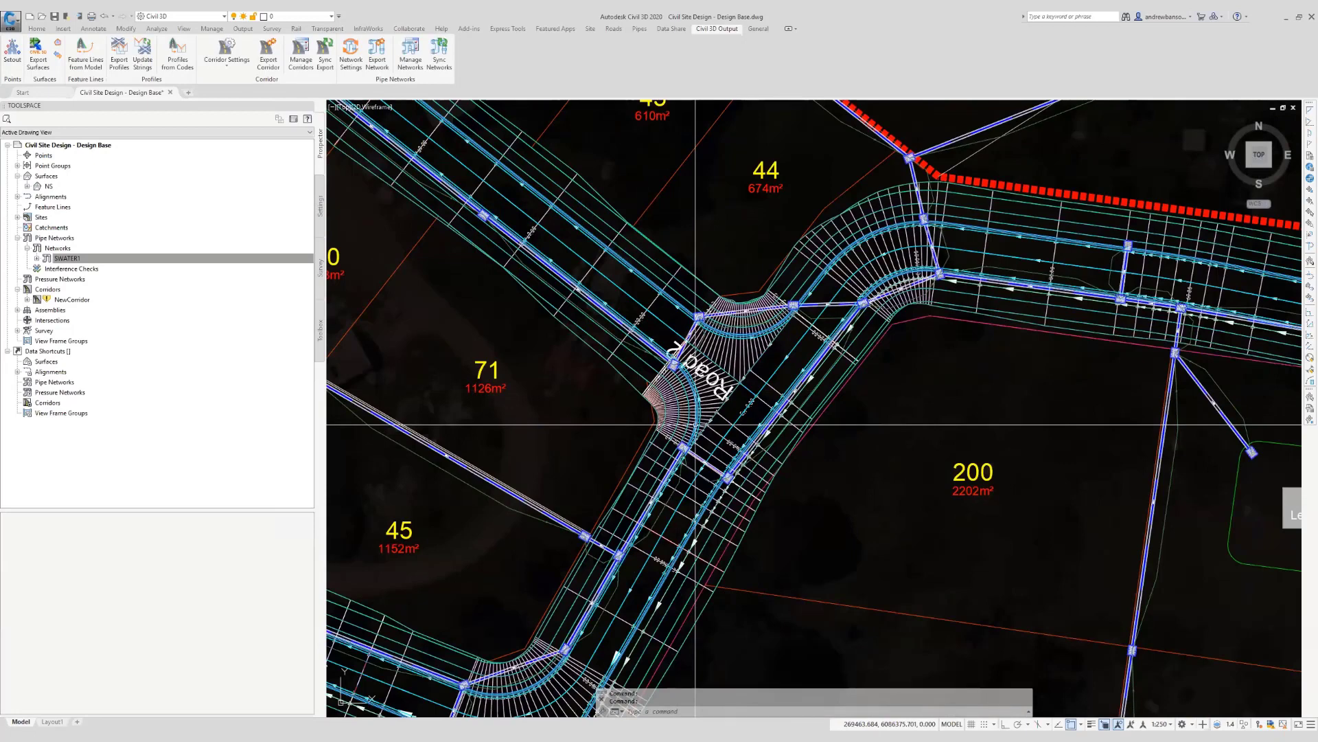
pyautogui.click(226, 64)
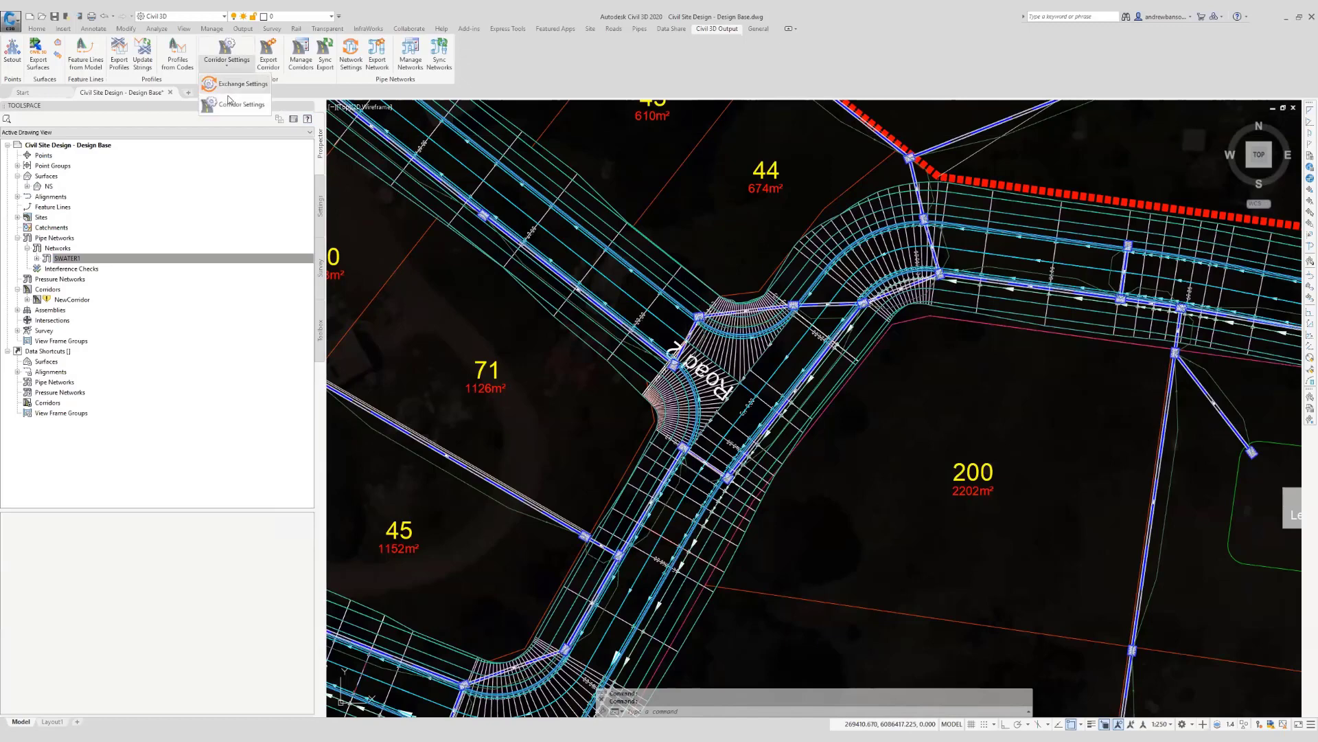
pyautogui.click(230, 105)
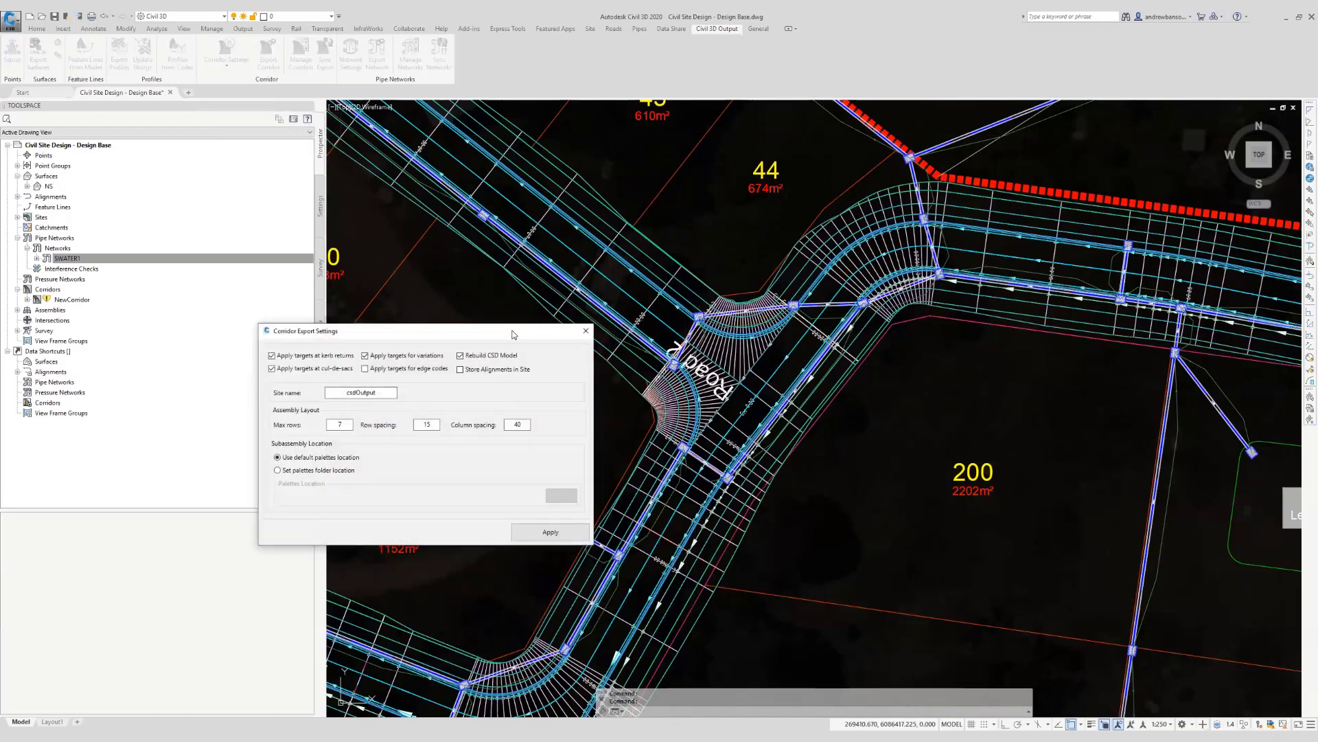
pyautogui.moveTo(512, 334); pyautogui.dragTo(1098, 323)
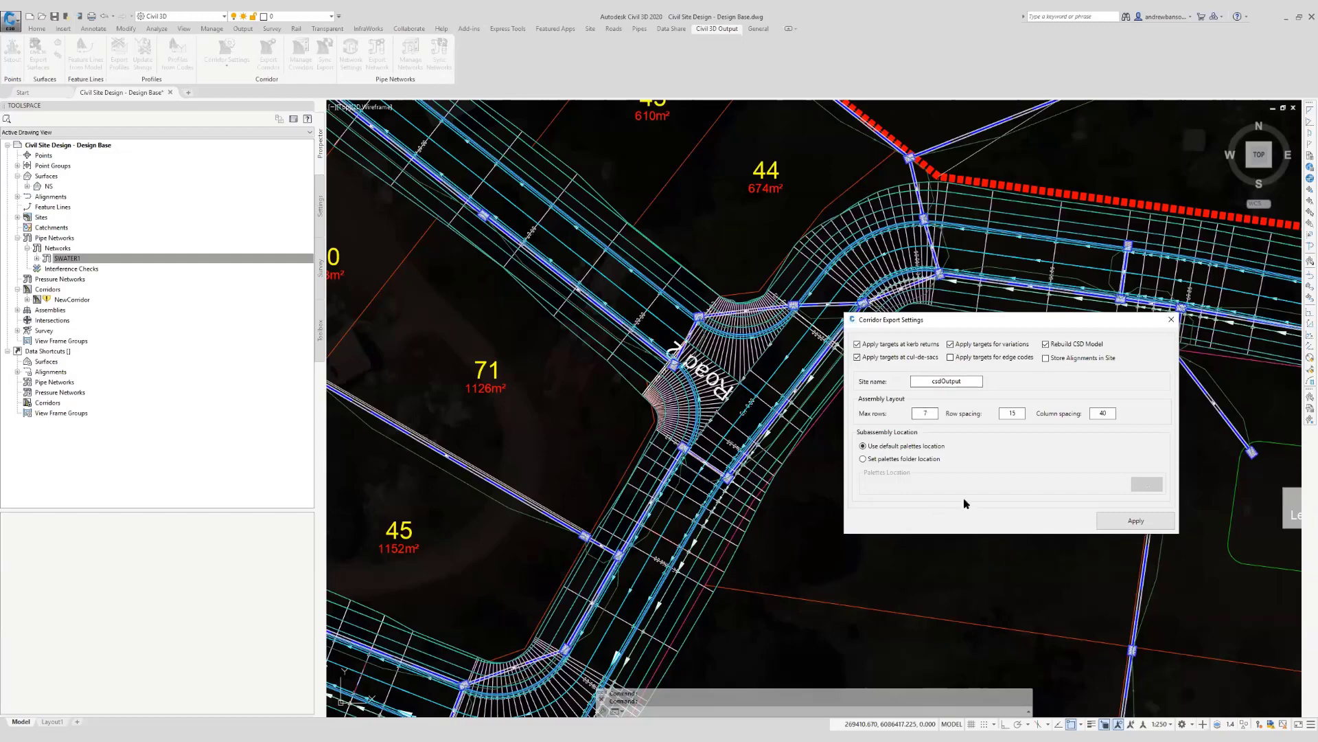
pyautogui.moveTo(982, 324); pyautogui.dragTo(904, 307)
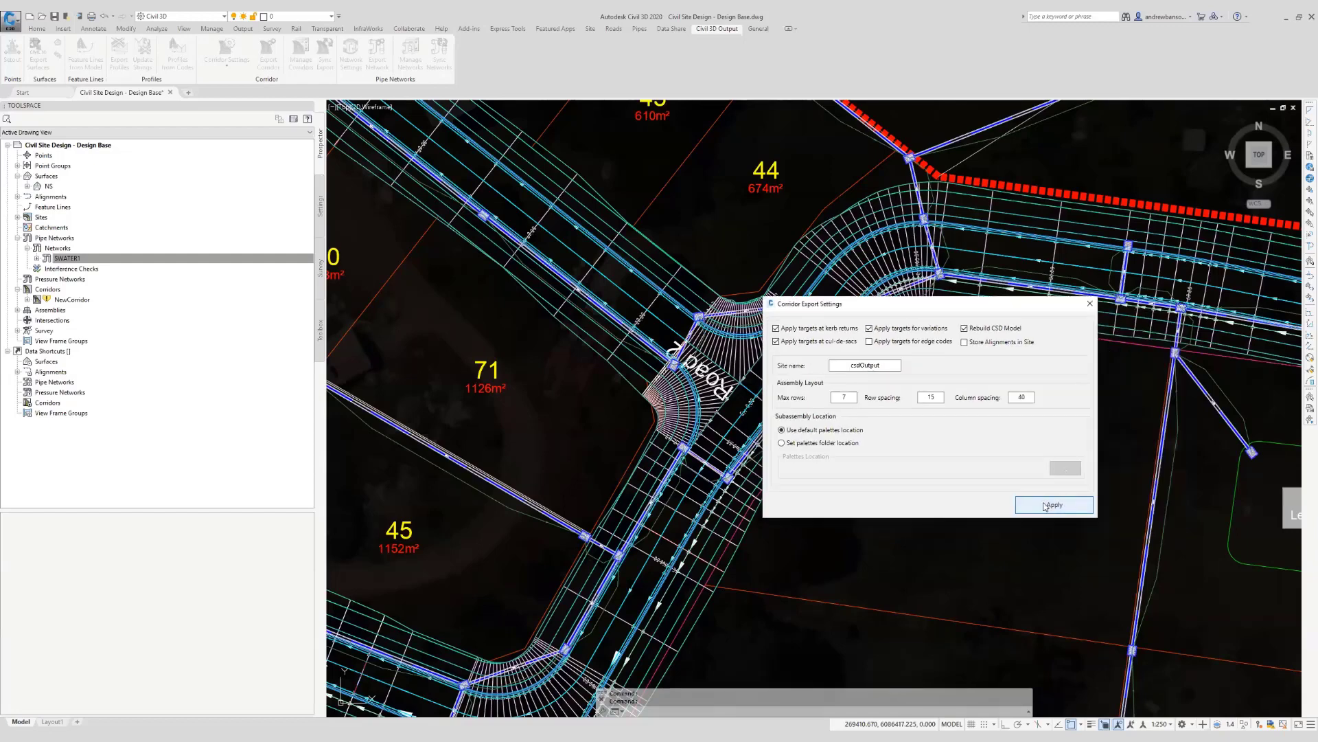
pyautogui.click(1044, 502)
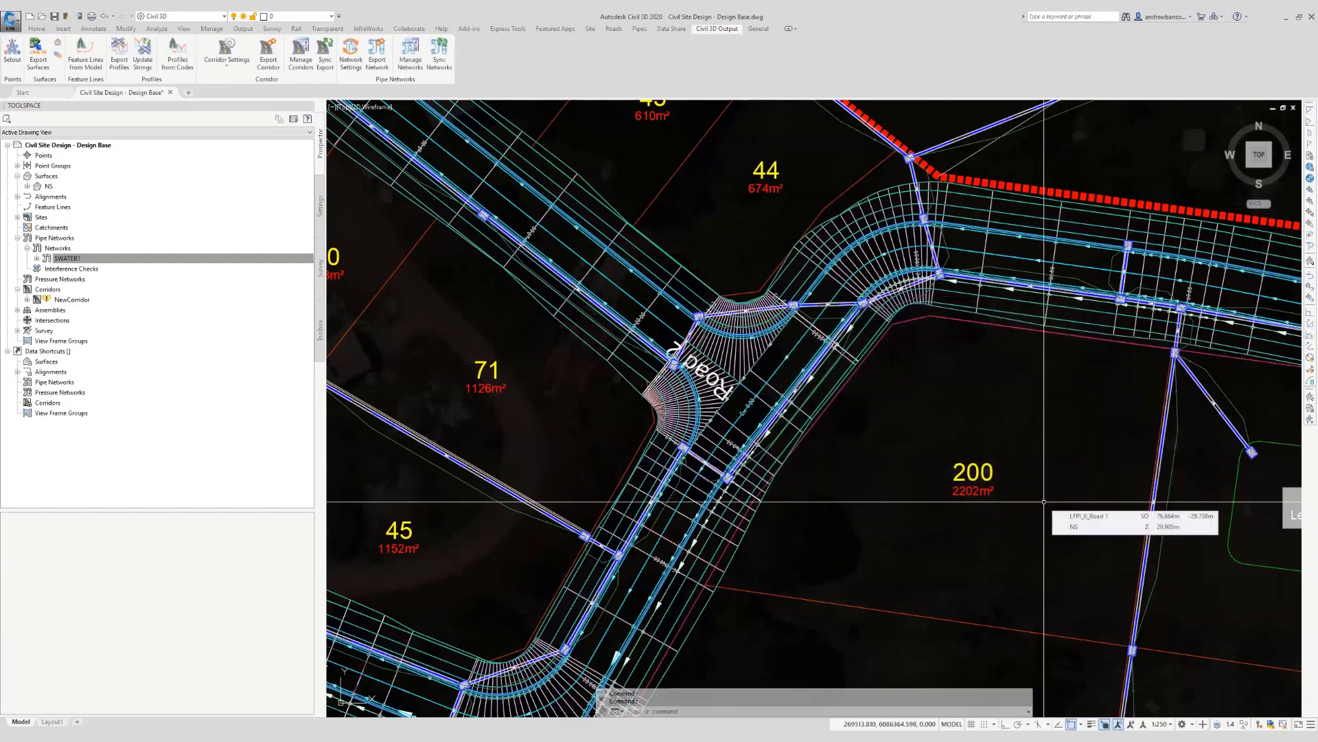
# Examine the exported corridor on the site plan together with the assemblies and the profile view placed east of it.
pyautogui.scroll(-10, 896, 436)
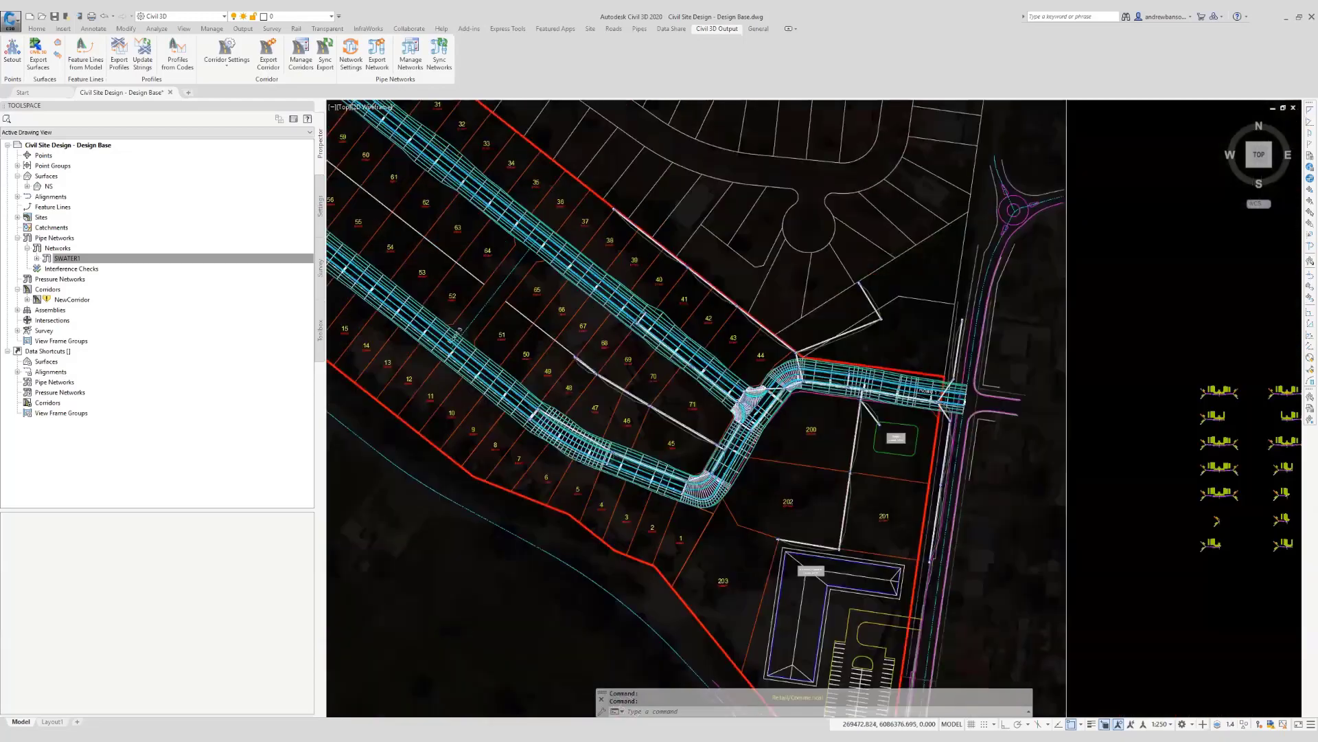
pyautogui.scroll(8, 896, 437)
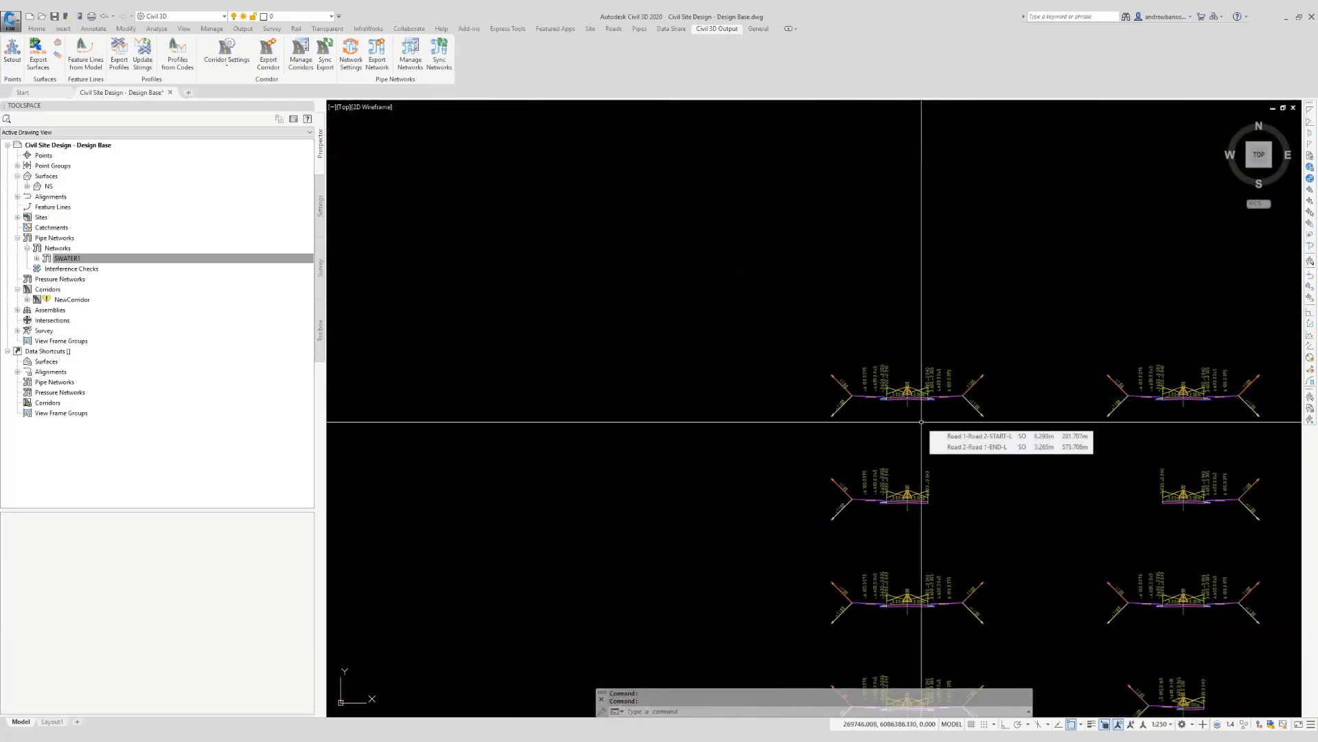
pyautogui.scroll(-8, 949, 428)
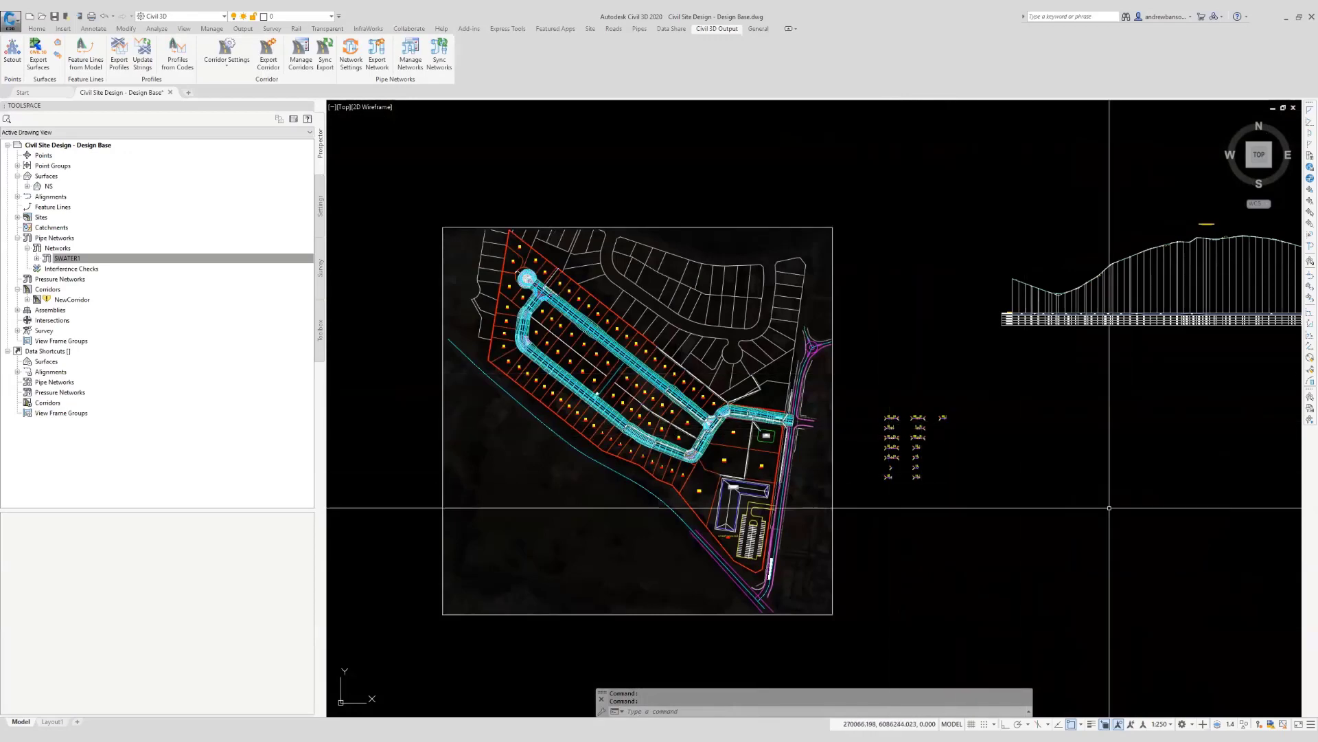
pyautogui.scroll(5, 734, 378)
pyautogui.moveTo(734, 379)
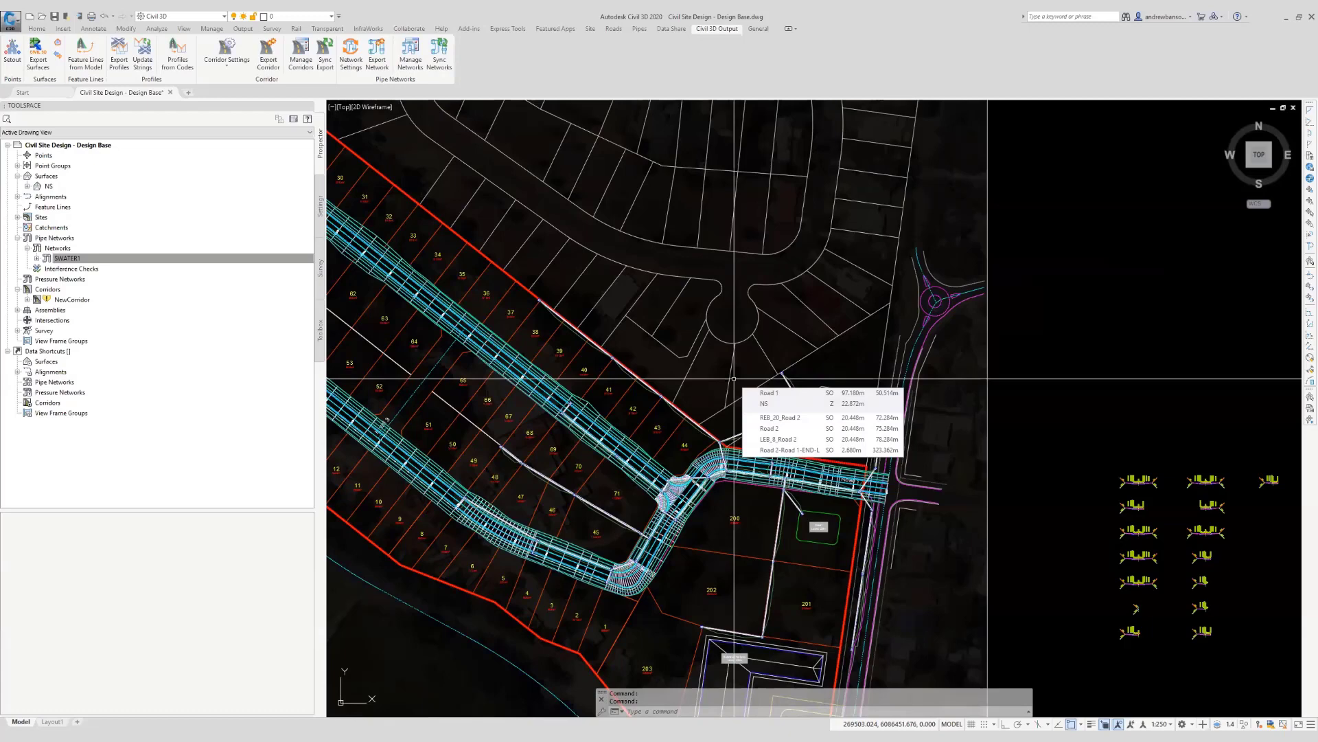
pyautogui.moveTo(787, 326); pyautogui.dragTo(833, 243, button='middle')
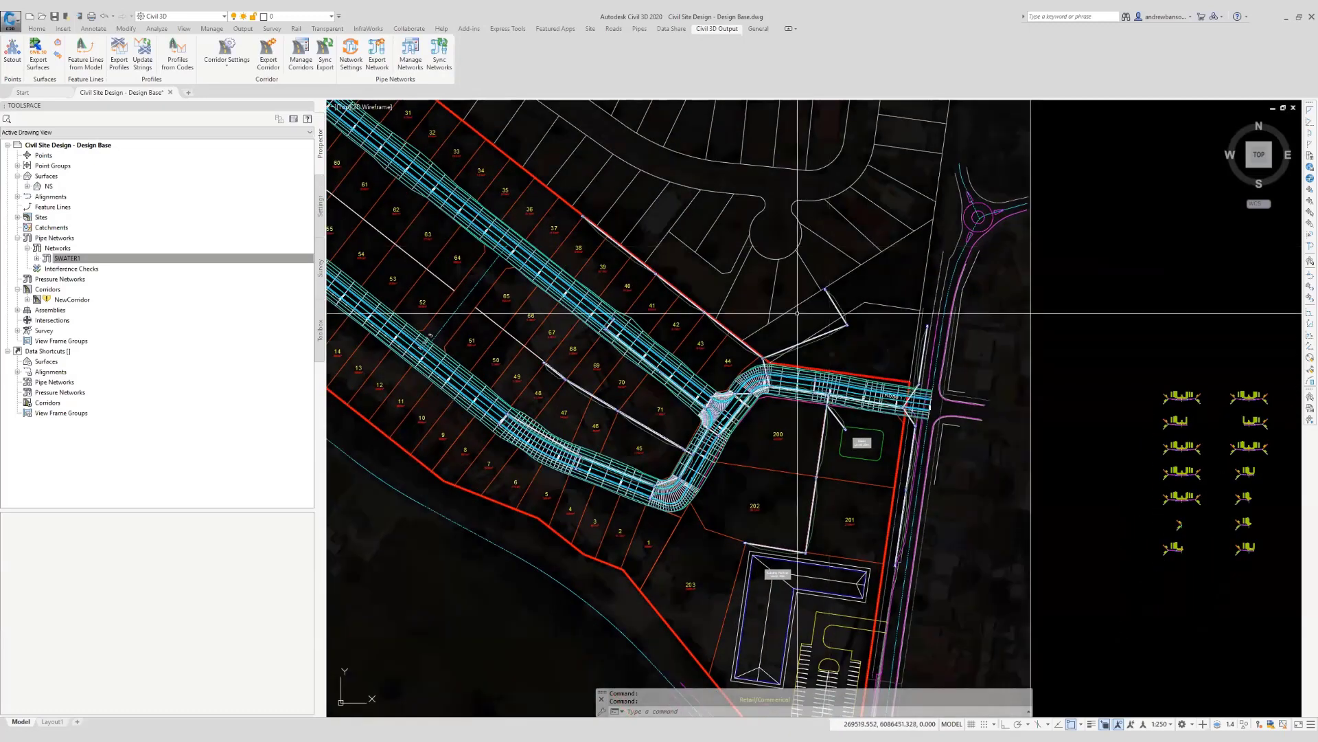
pyautogui.moveTo(781, 355); pyautogui.dragTo(822, 328, button='middle')
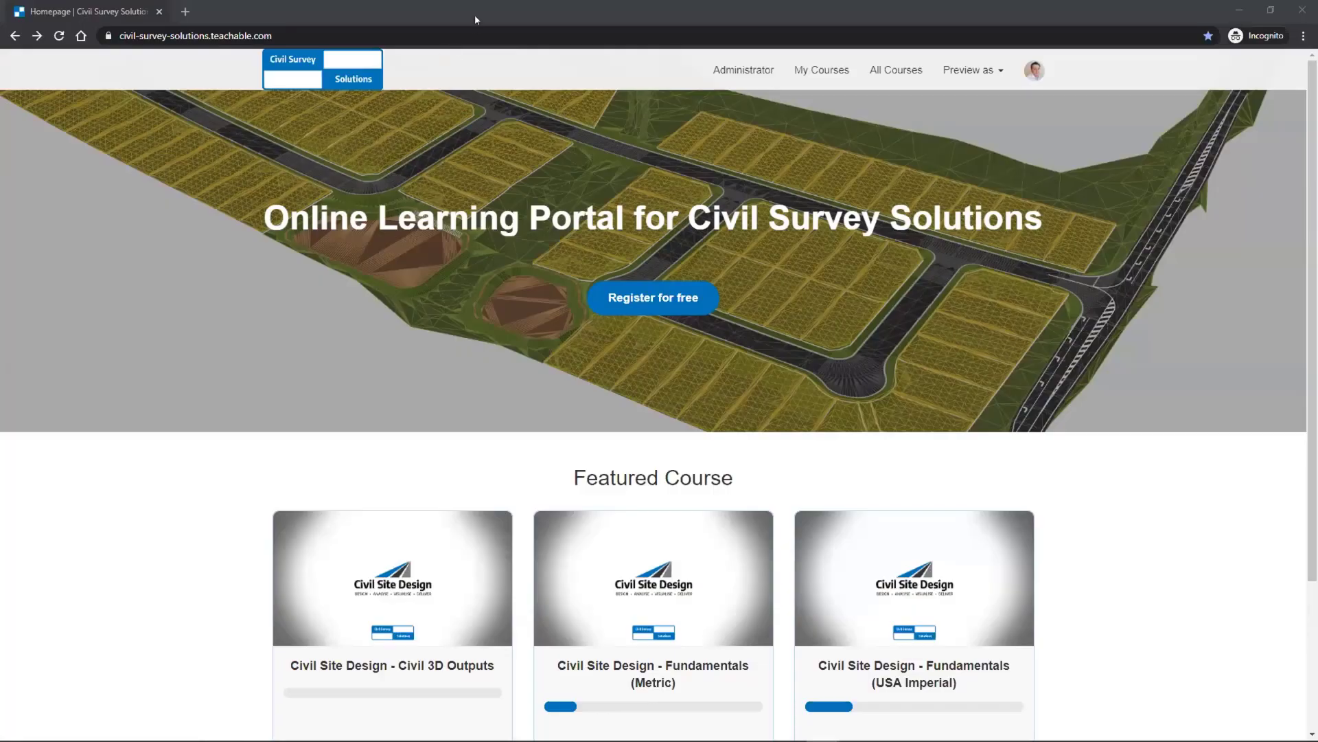
# Switch to the browser, select the address of the Civil Survey Solutions learning portal, and review its registration option and featured courses.
pyautogui.click(485, 6)
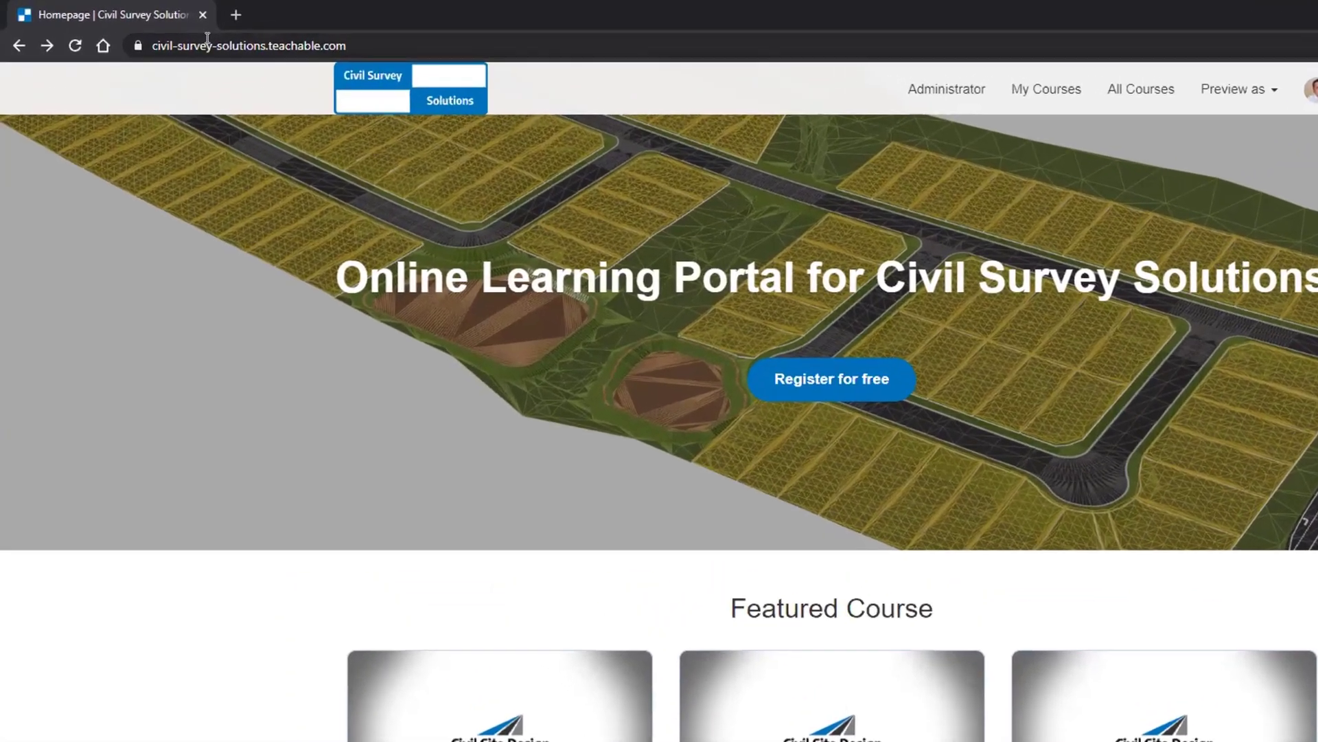
pyautogui.click(167, 34)
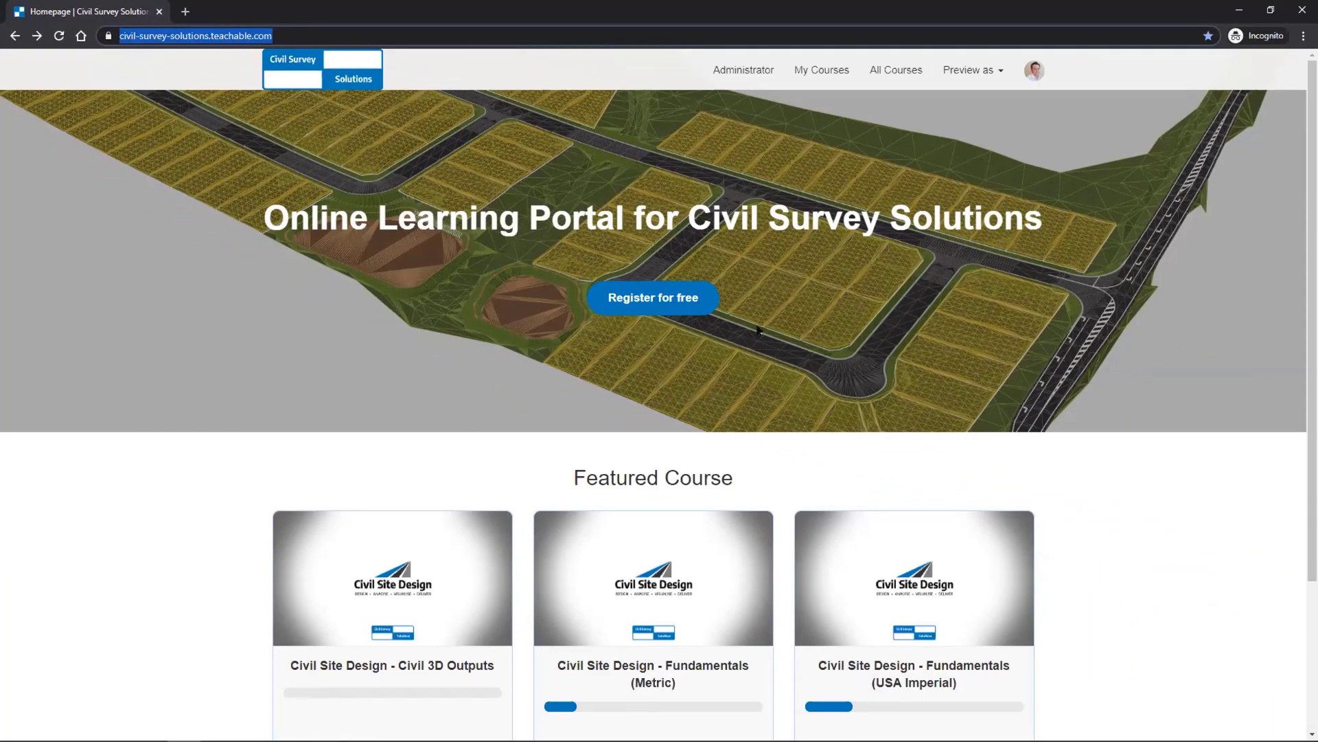
pyautogui.scroll(-3, 1115, 509)
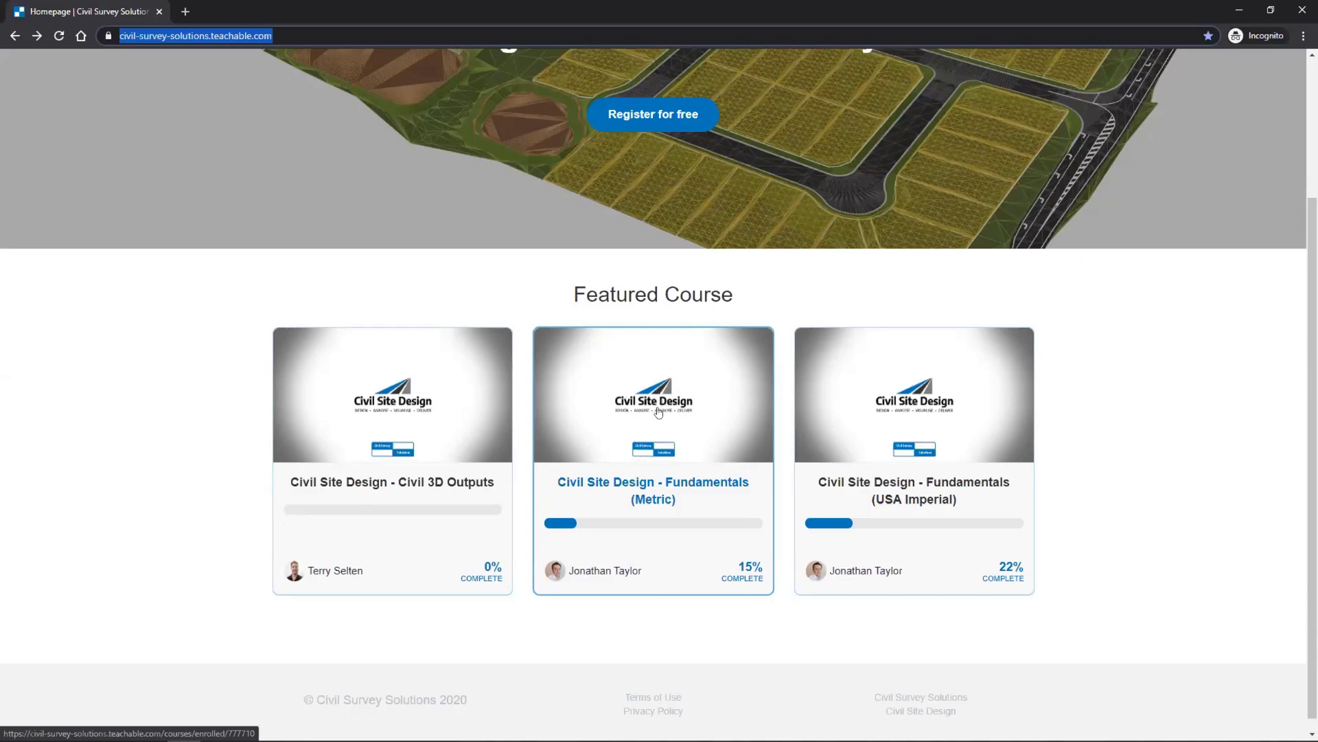
pyautogui.scroll(3, 632, 426)
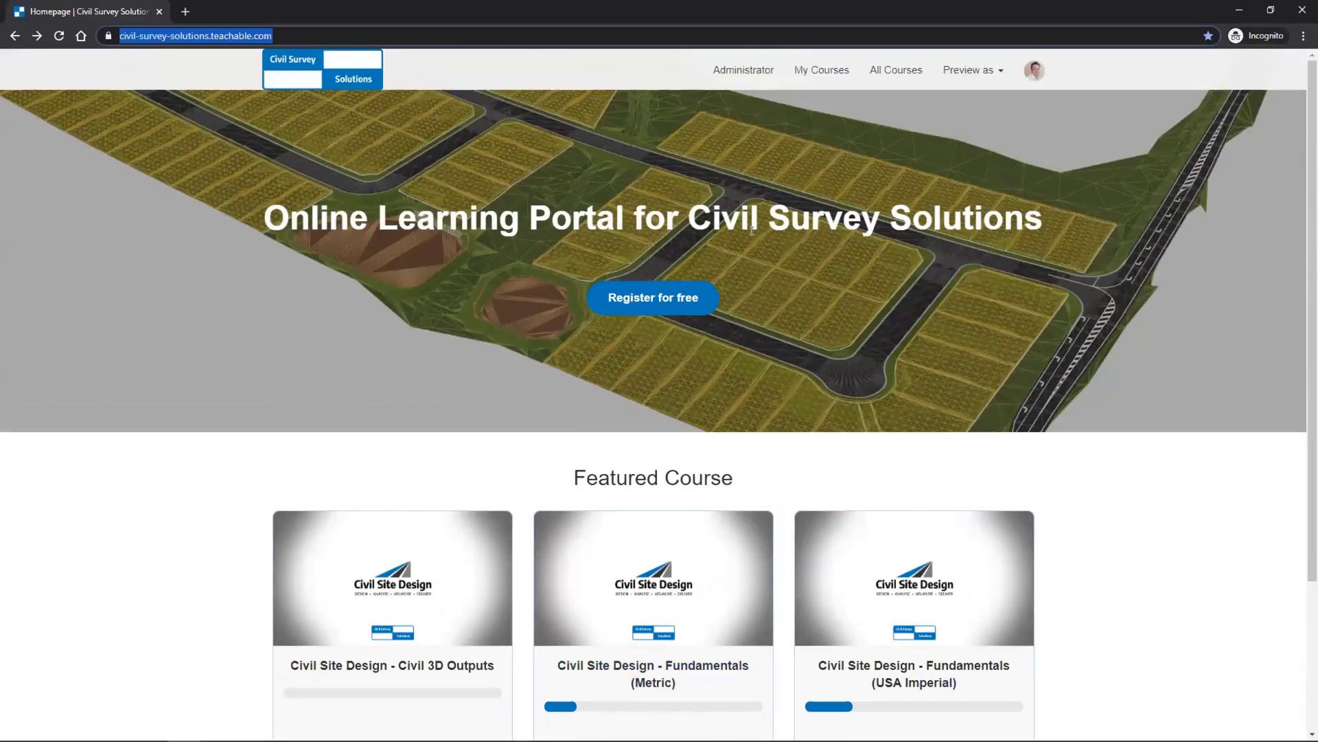
pyautogui.scroll(-3, 736, 313)
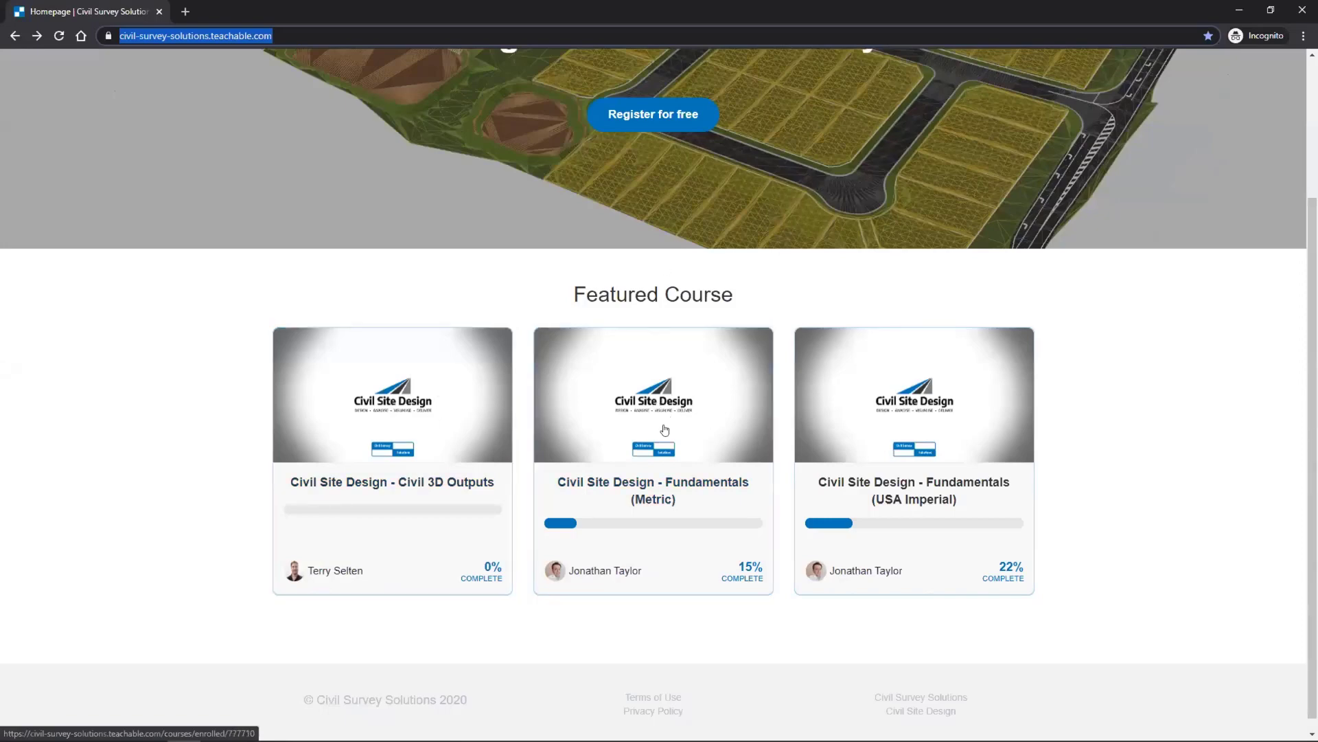
pyautogui.scroll(3, 665, 430)
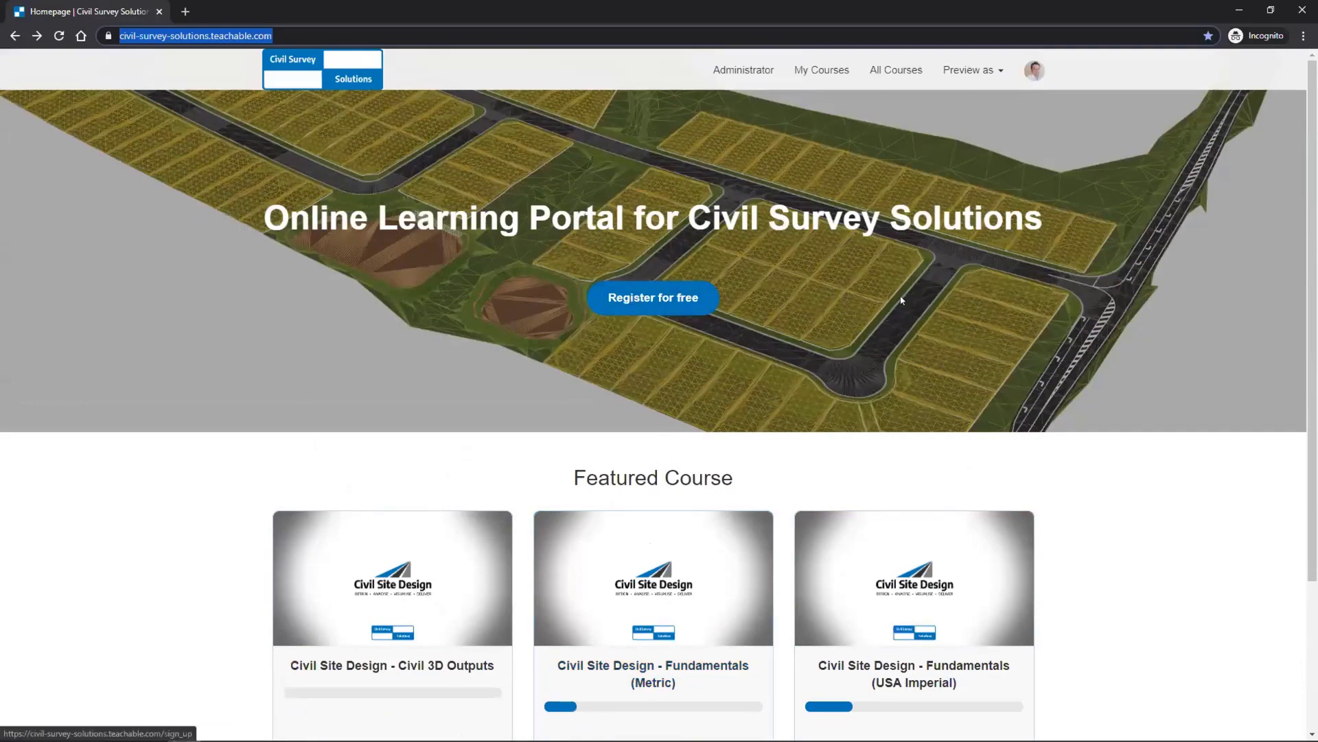
pyautogui.scroll(-3, 962, 362)
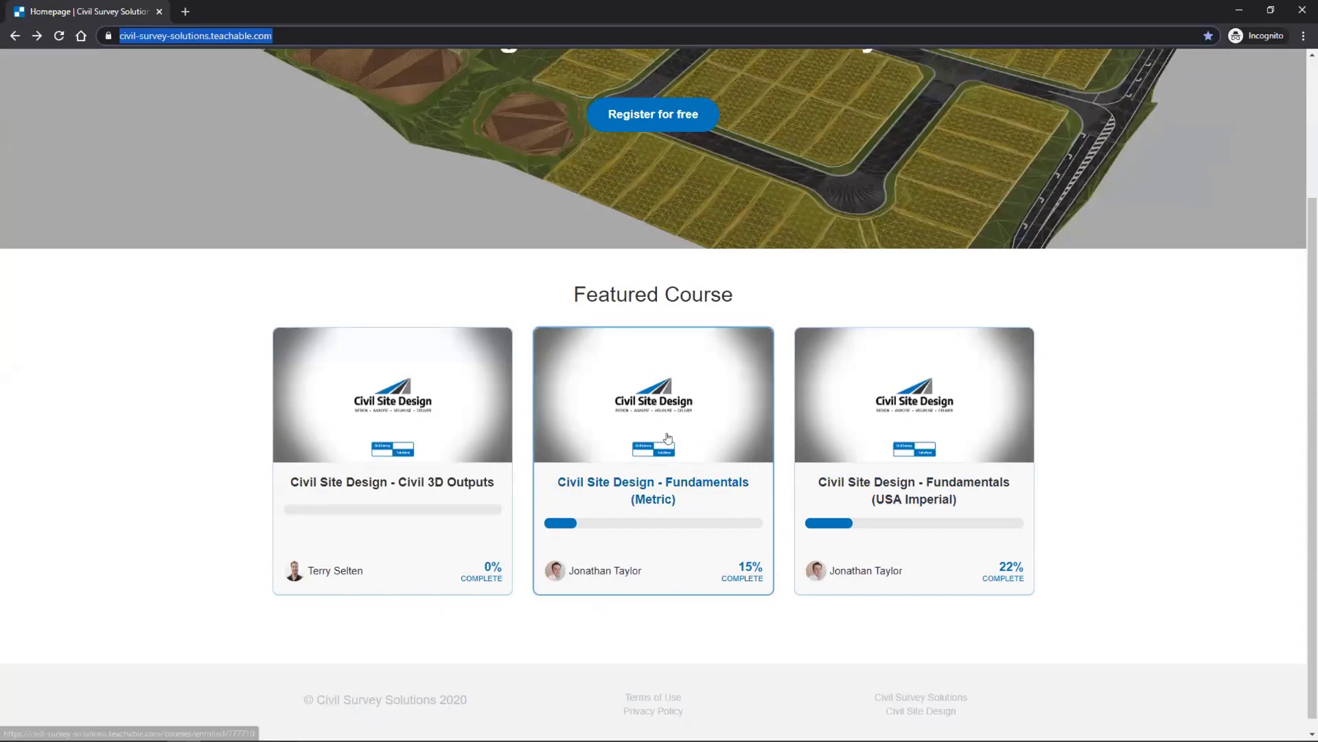
# Open the Civil Site Design - Fundamentals (Metric) course and review its description, supported platforms and first curriculum sections.
pyautogui.click(652, 407)
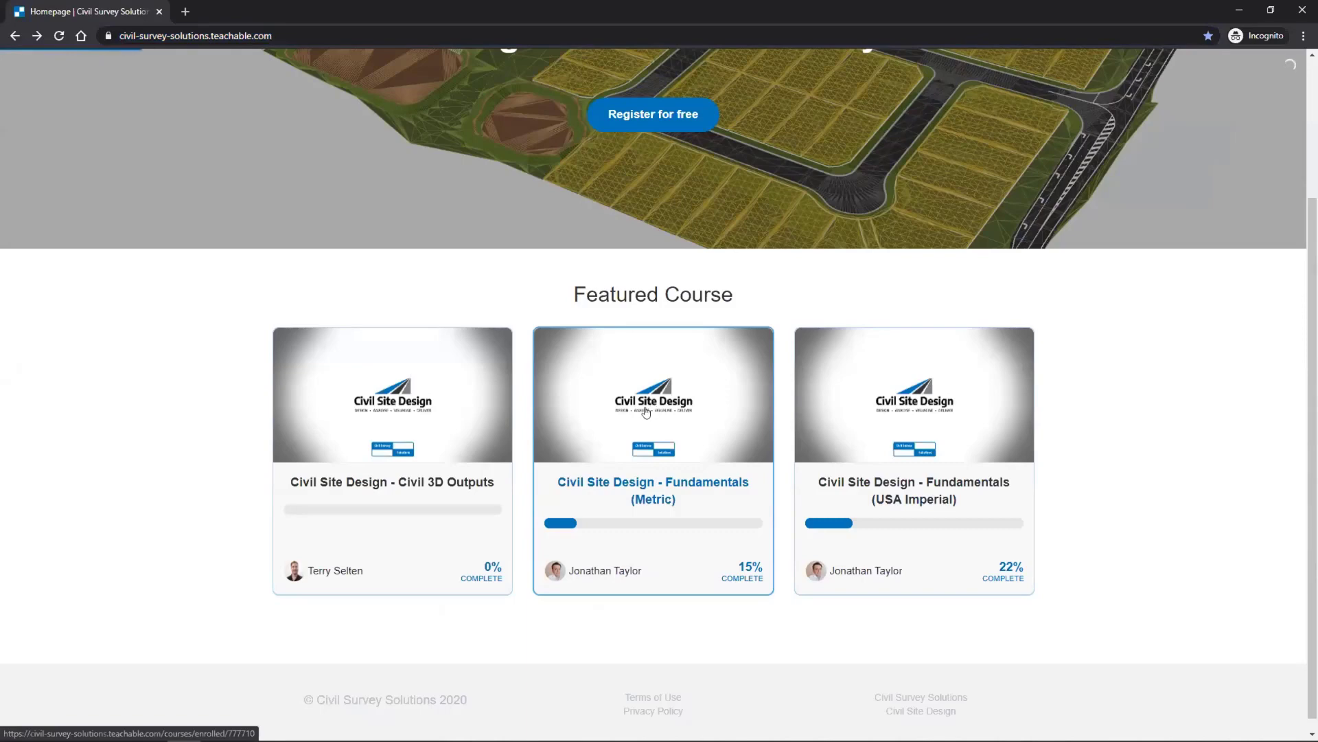
pyautogui.scroll(-10, 904, 378)
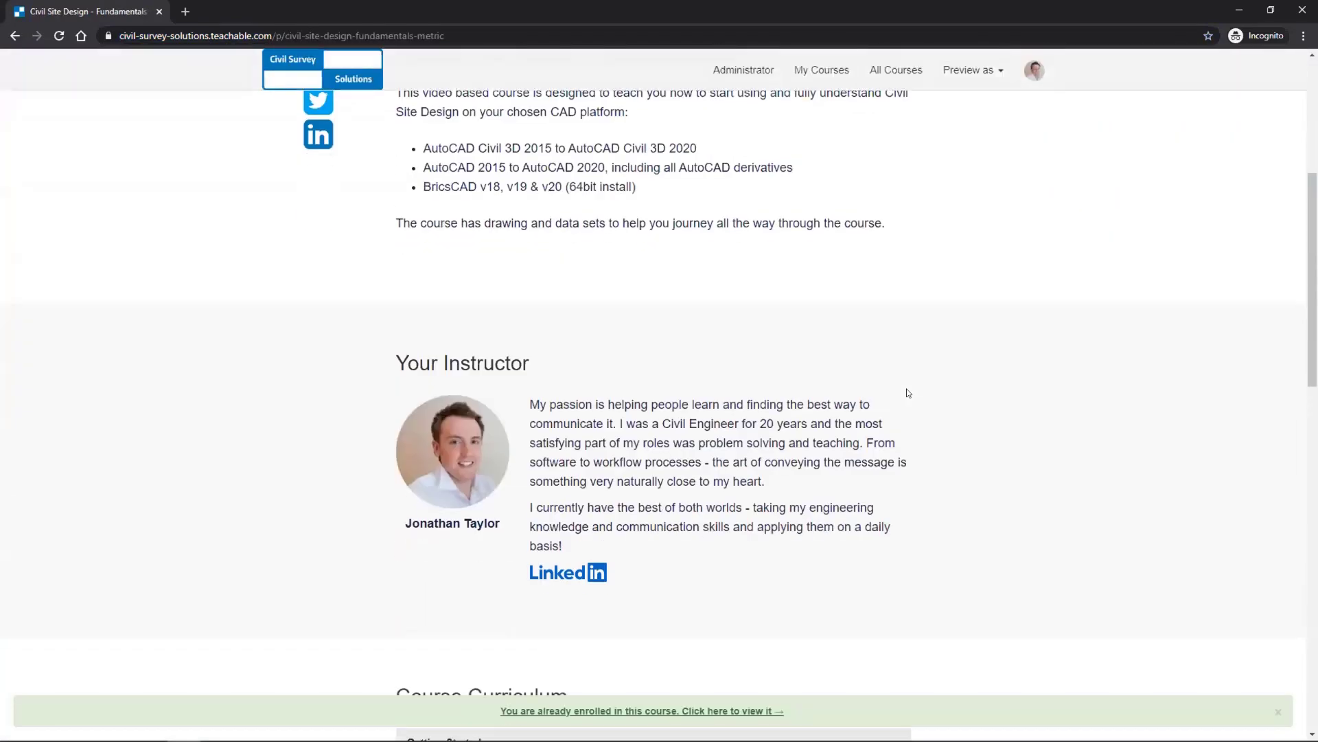
pyautogui.scroll(-3, 901, 365)
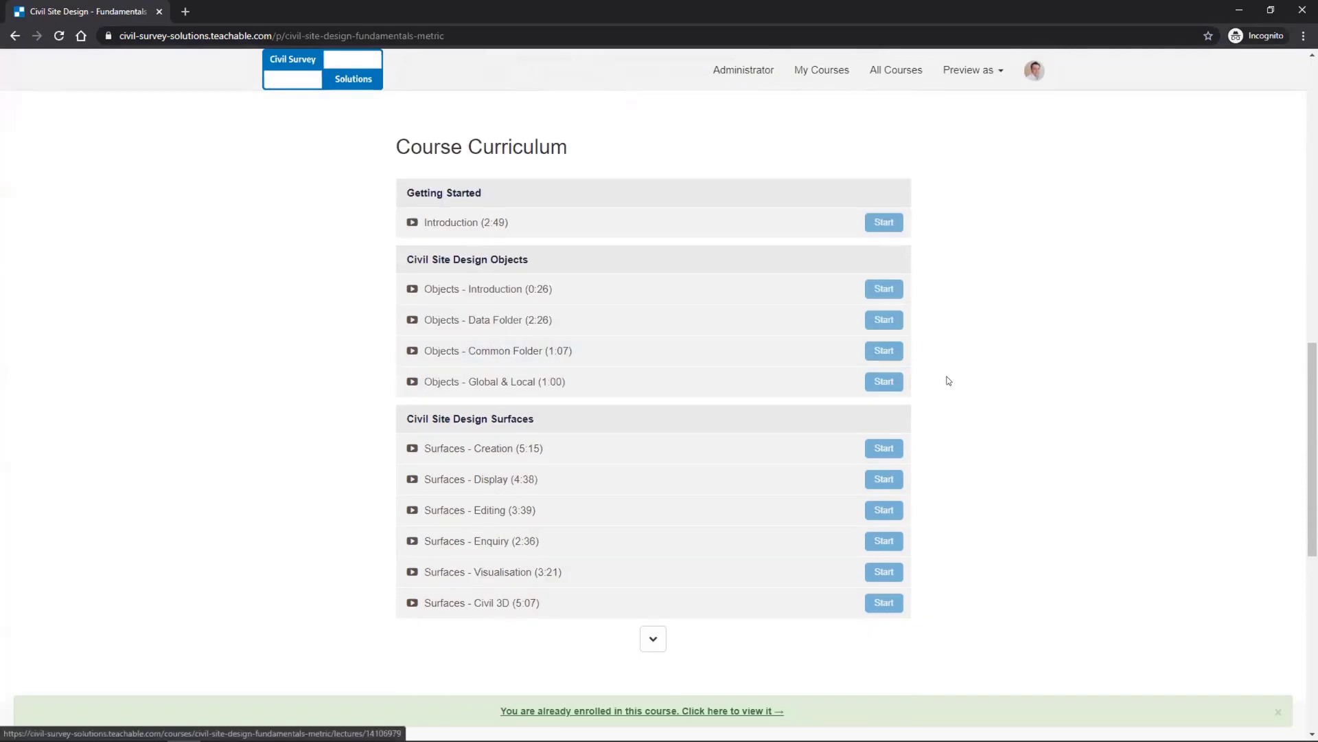
pyautogui.scroll(10, 947, 380)
pyautogui.scroll(2, 933, 386)
pyautogui.scroll(-10, 933, 386)
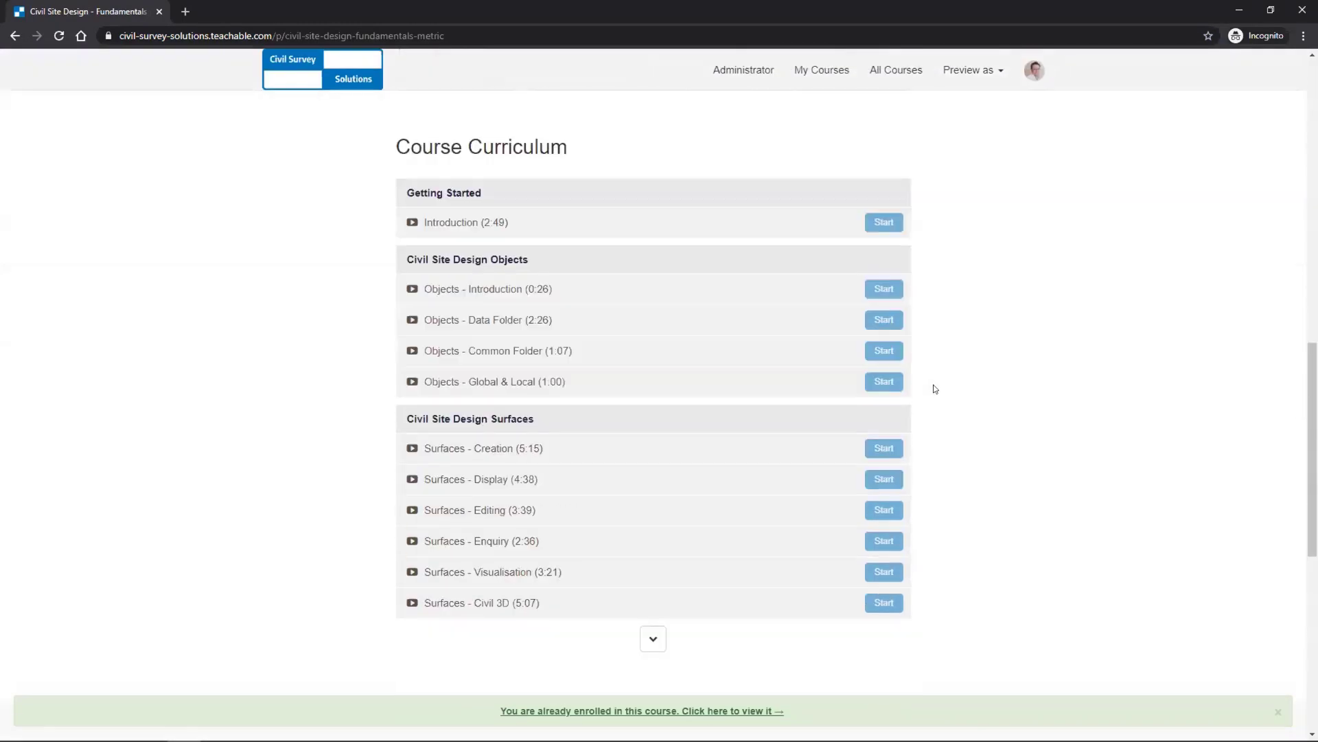
# Expand the full course curriculum and read through its lessons from Getting Started to Threads.
pyautogui.click(652, 640)
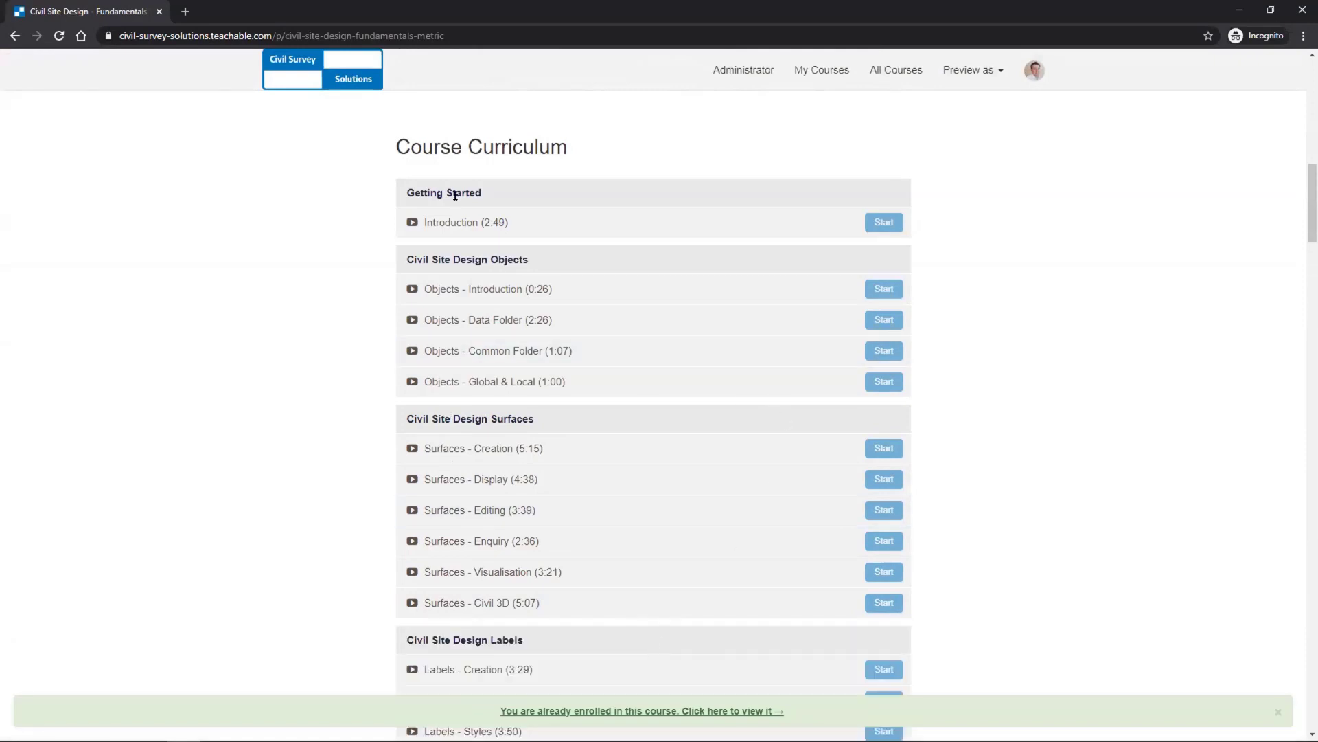
pyautogui.scroll(-10, 598, 262)
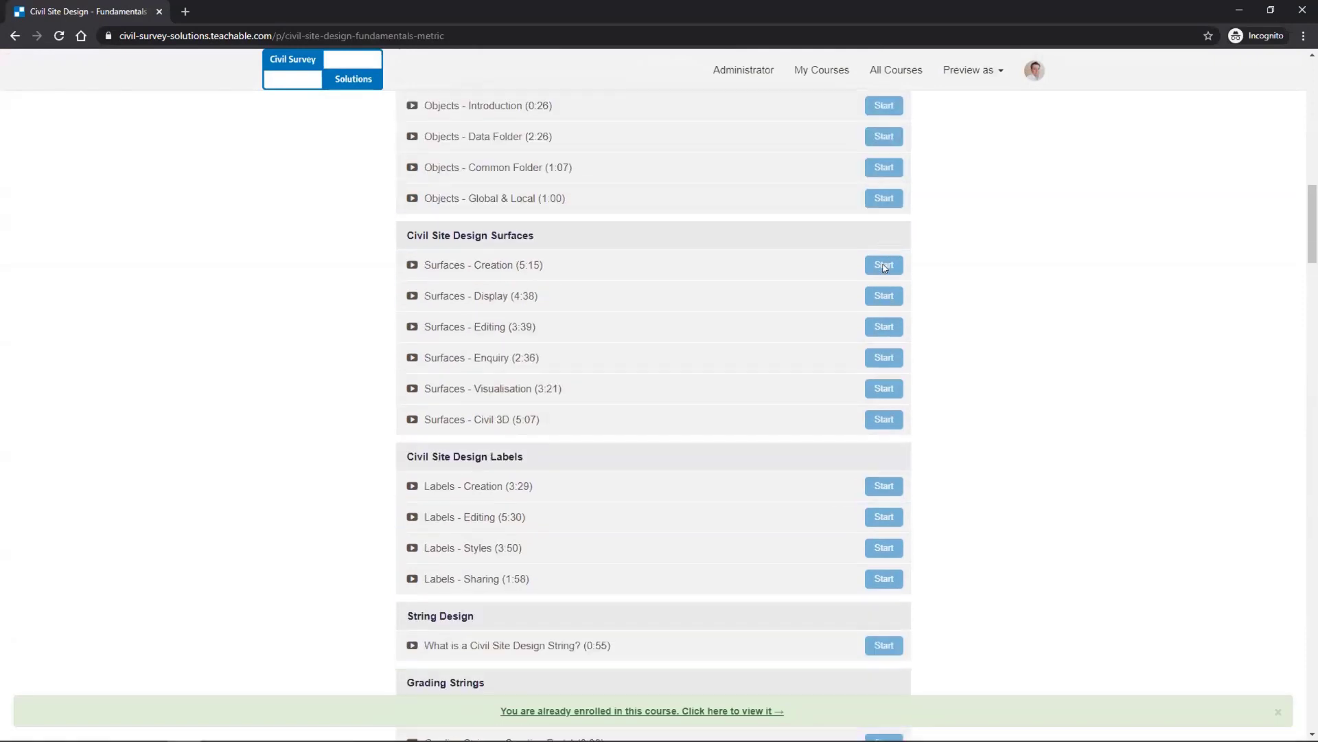
pyautogui.scroll(-3, 576, 359)
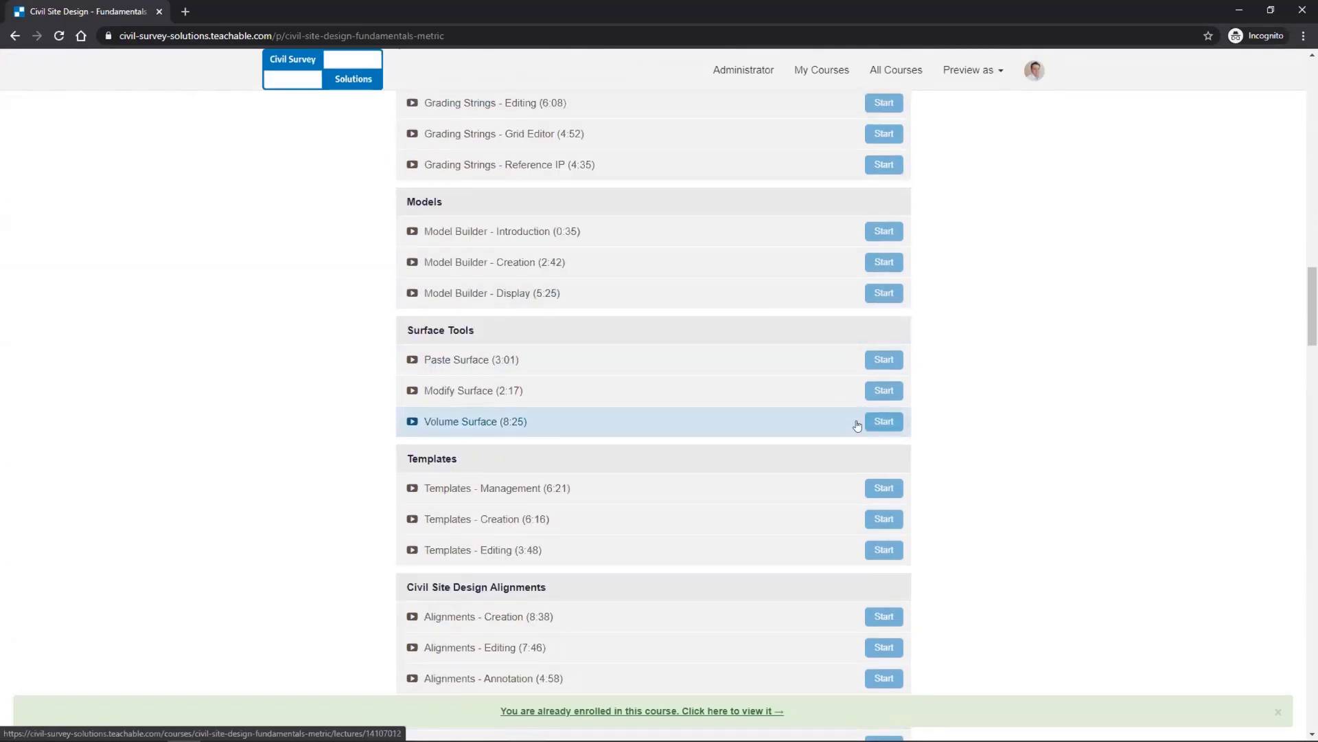
pyautogui.scroll(-3, 578, 369)
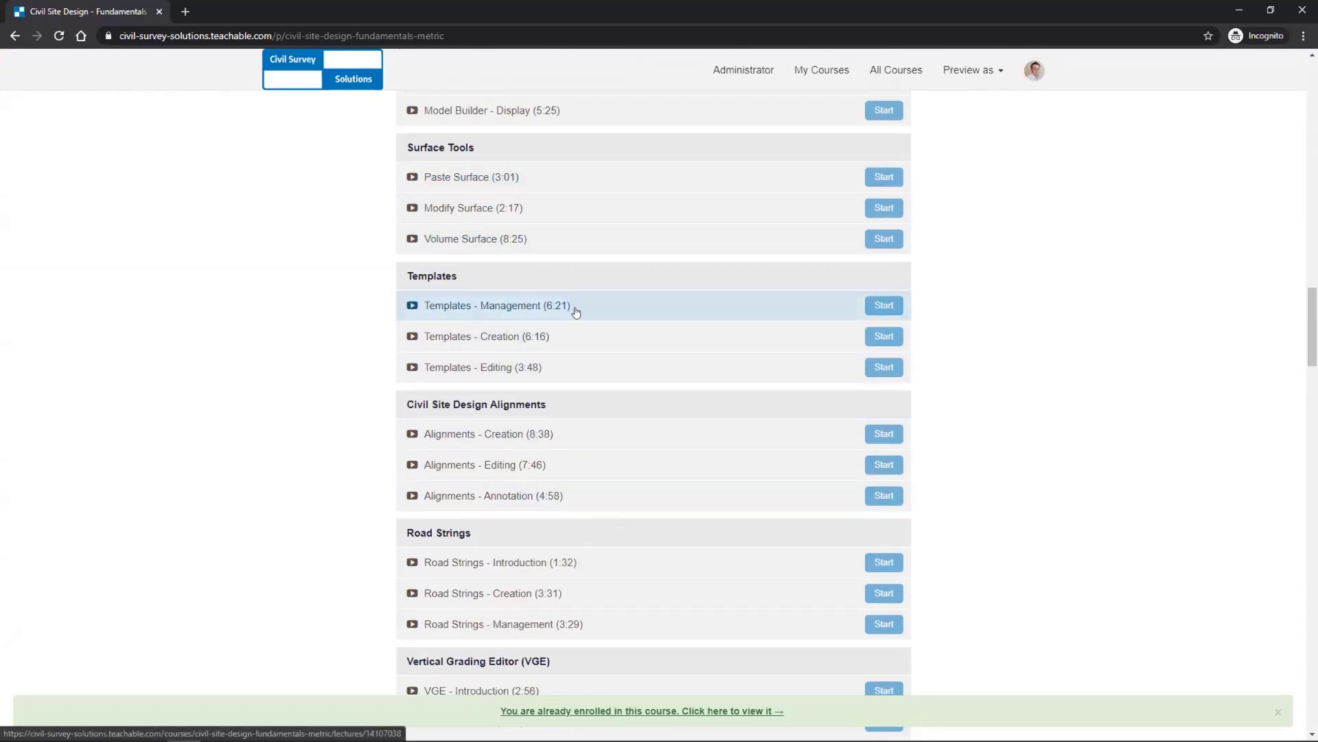
pyautogui.scroll(-20, 749, 410)
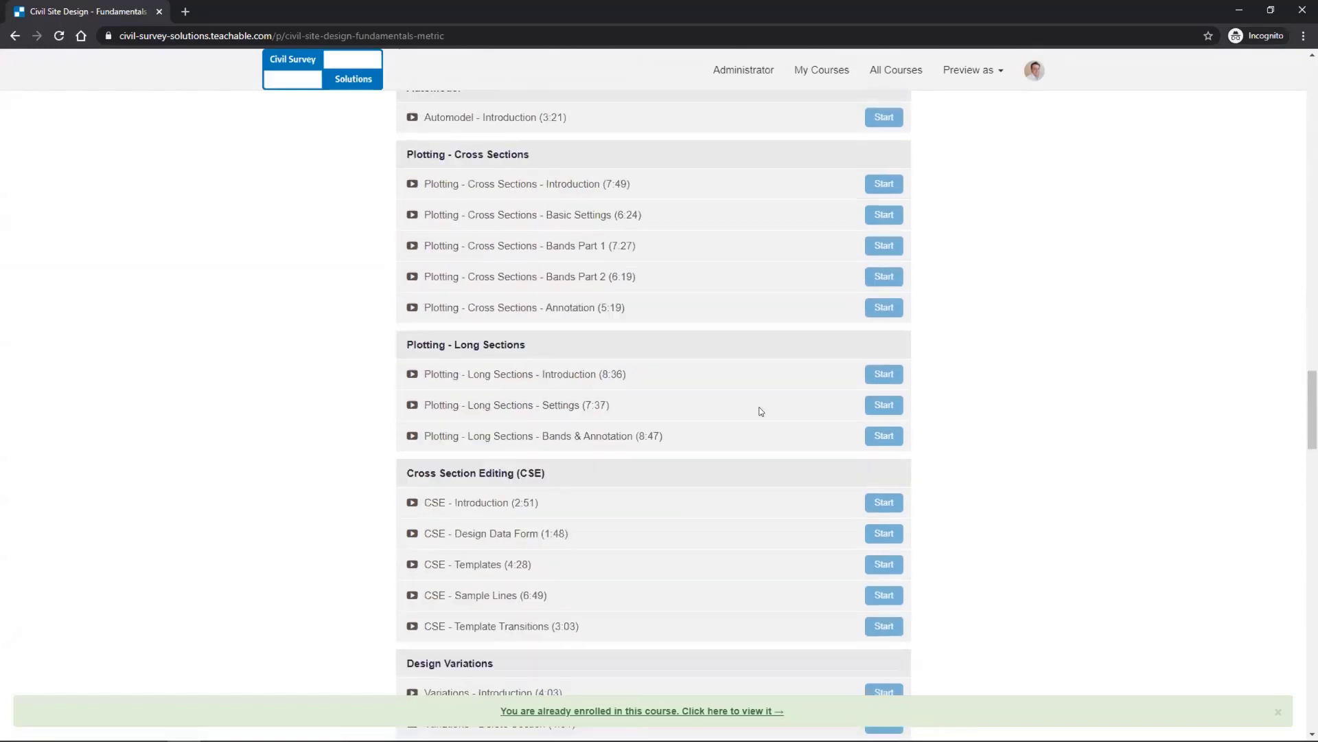
pyautogui.scroll(-8, 755, 412)
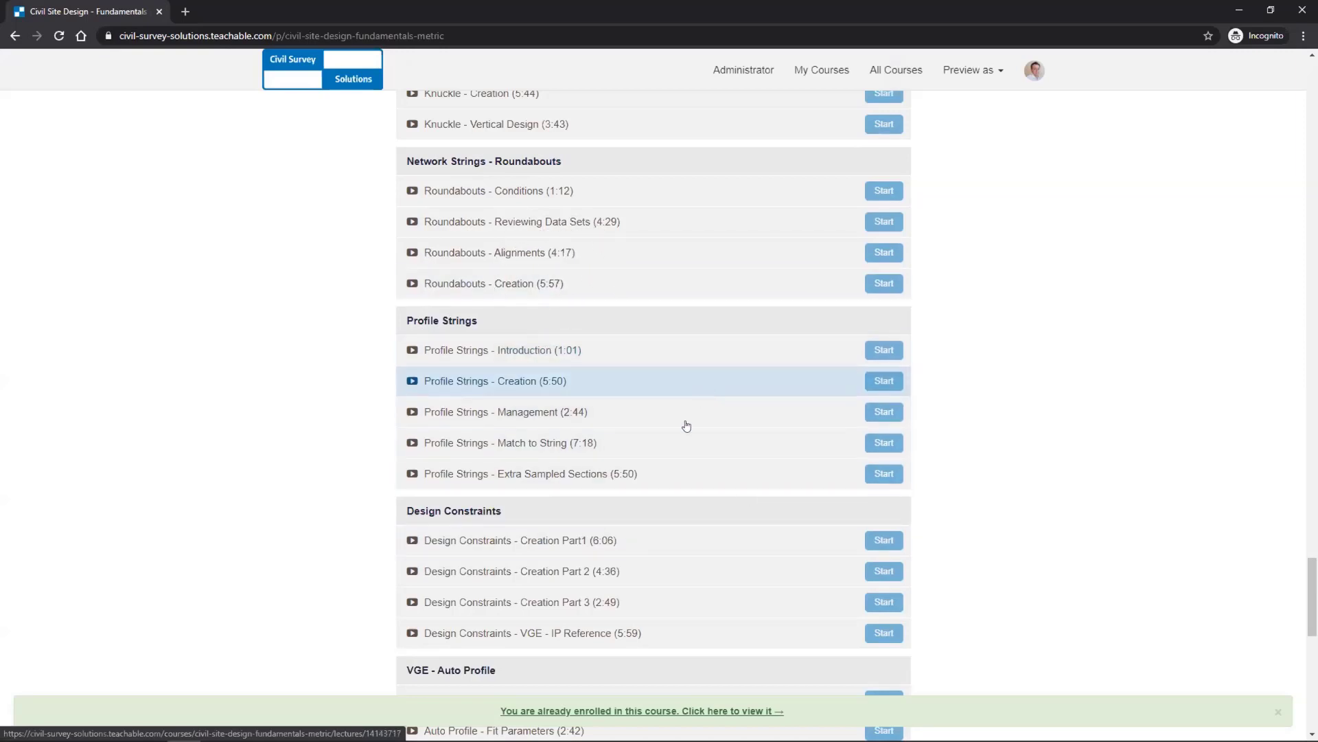
pyautogui.scroll(-3, 555, 391)
pyautogui.scroll(-3, 556, 391)
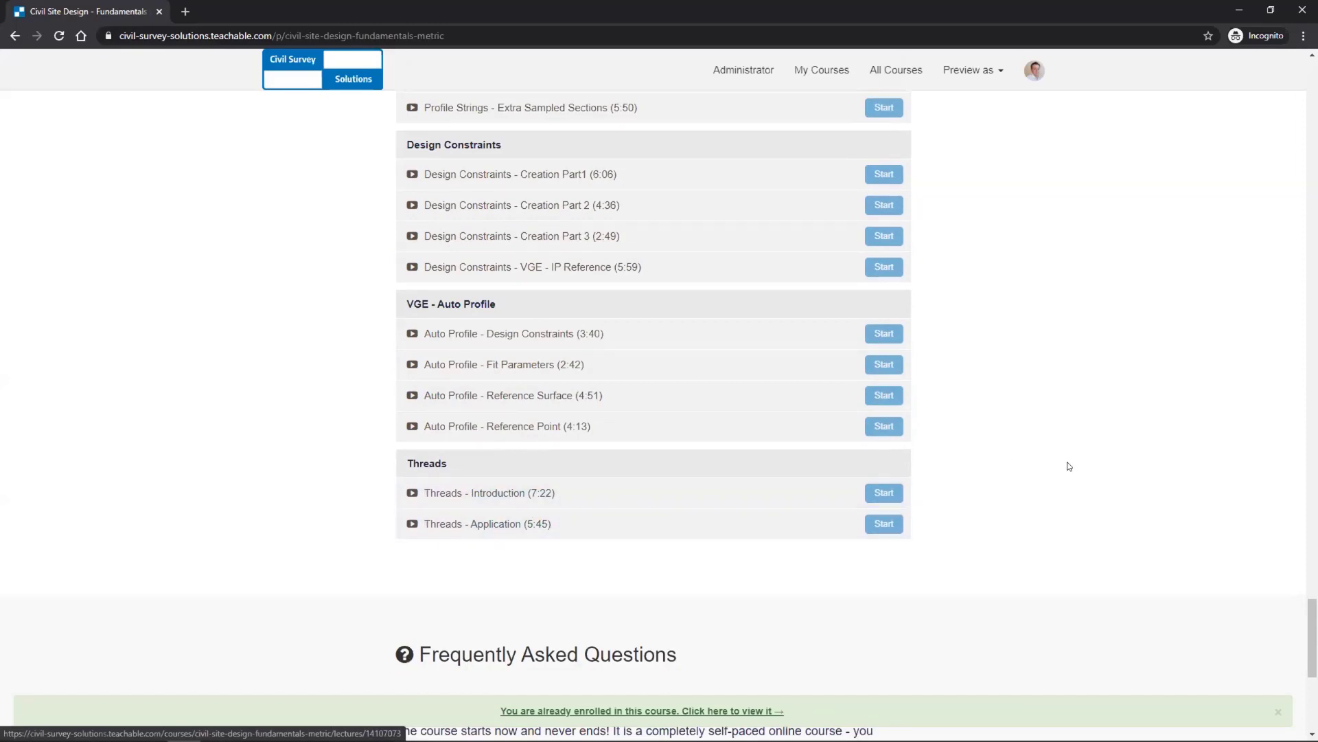
pyautogui.scroll(20, 1060, 467)
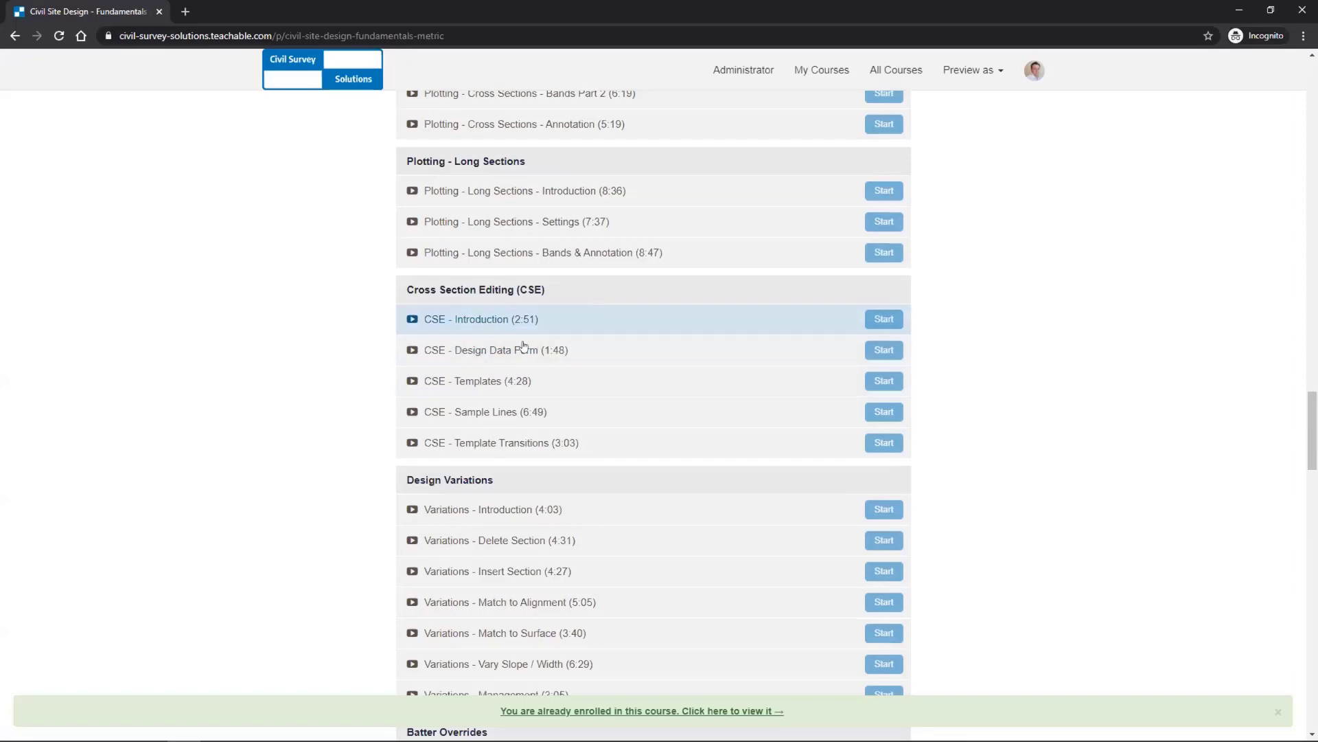
pyautogui.scroll(9, 668, 371)
pyautogui.scroll(20, 681, 415)
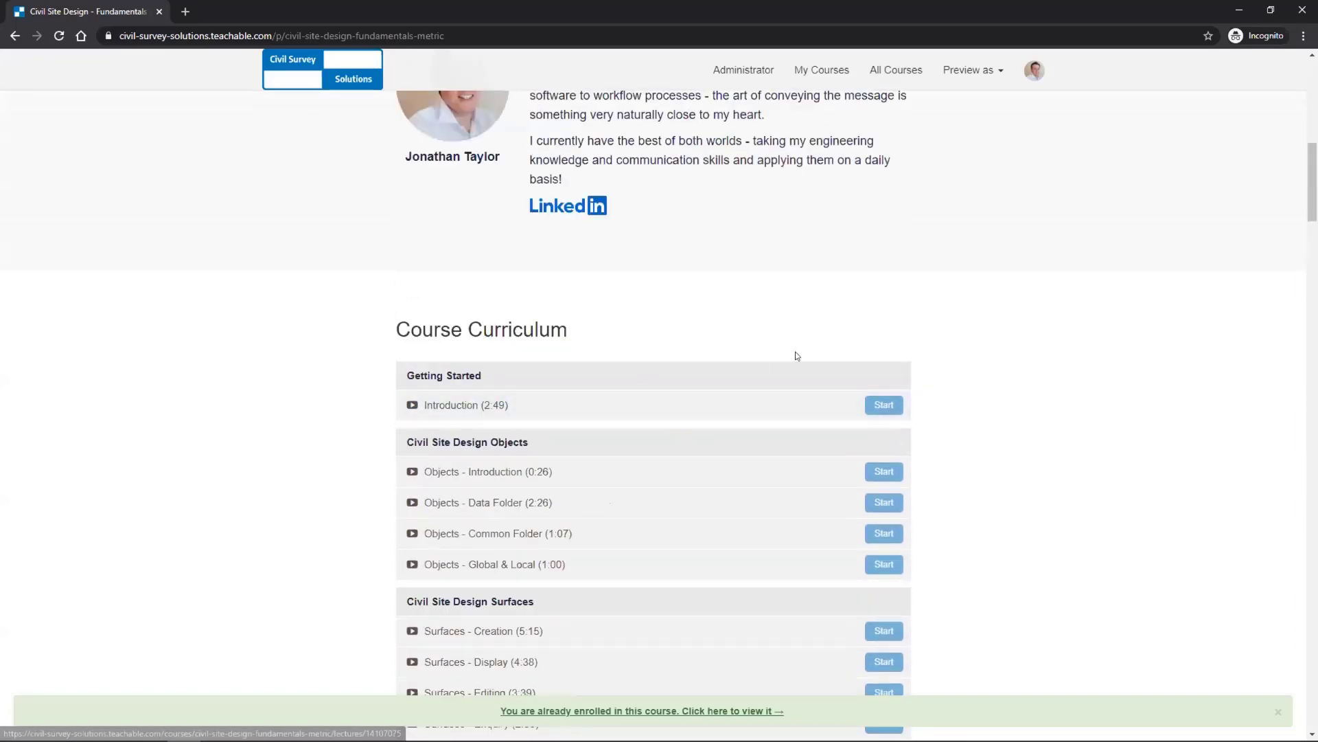
pyautogui.scroll(5, 785, 362)
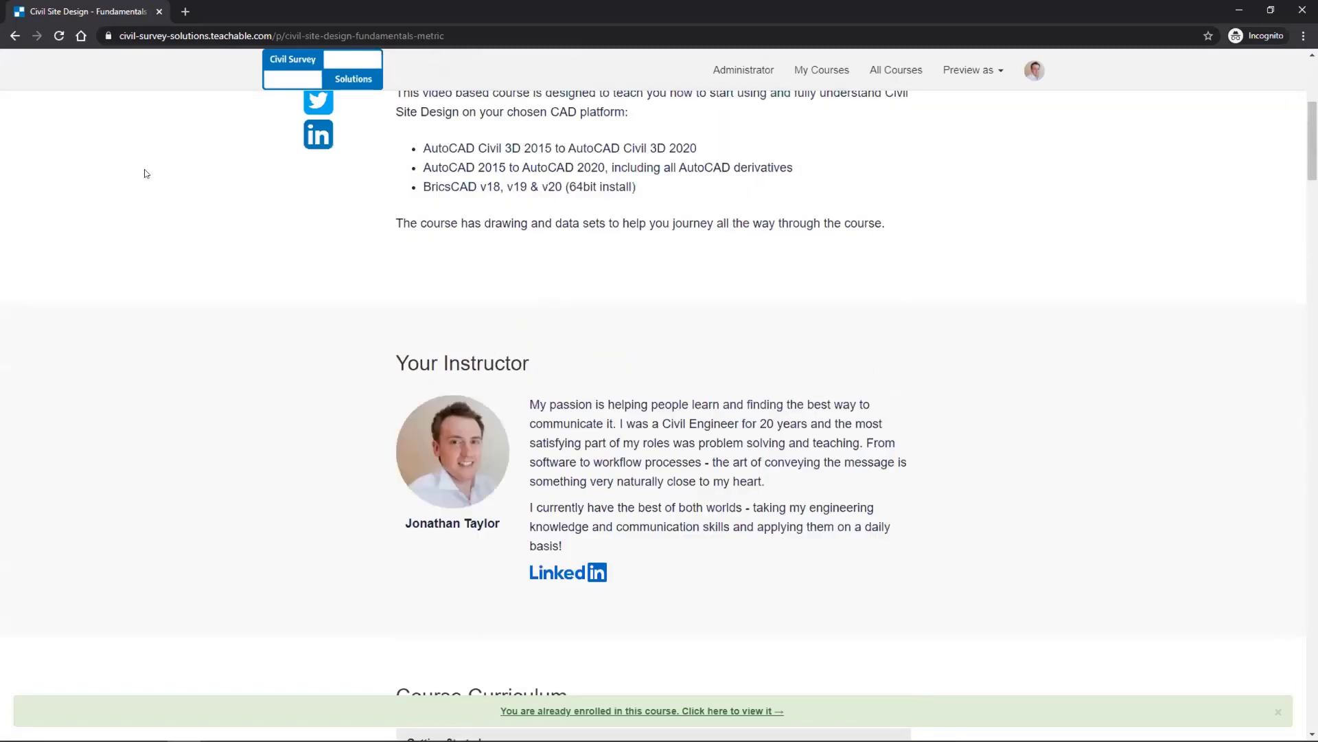
# Return to the portal homepage and open the Civil Site Design - Civil 3D Outputs course.
pyautogui.click(15, 36)
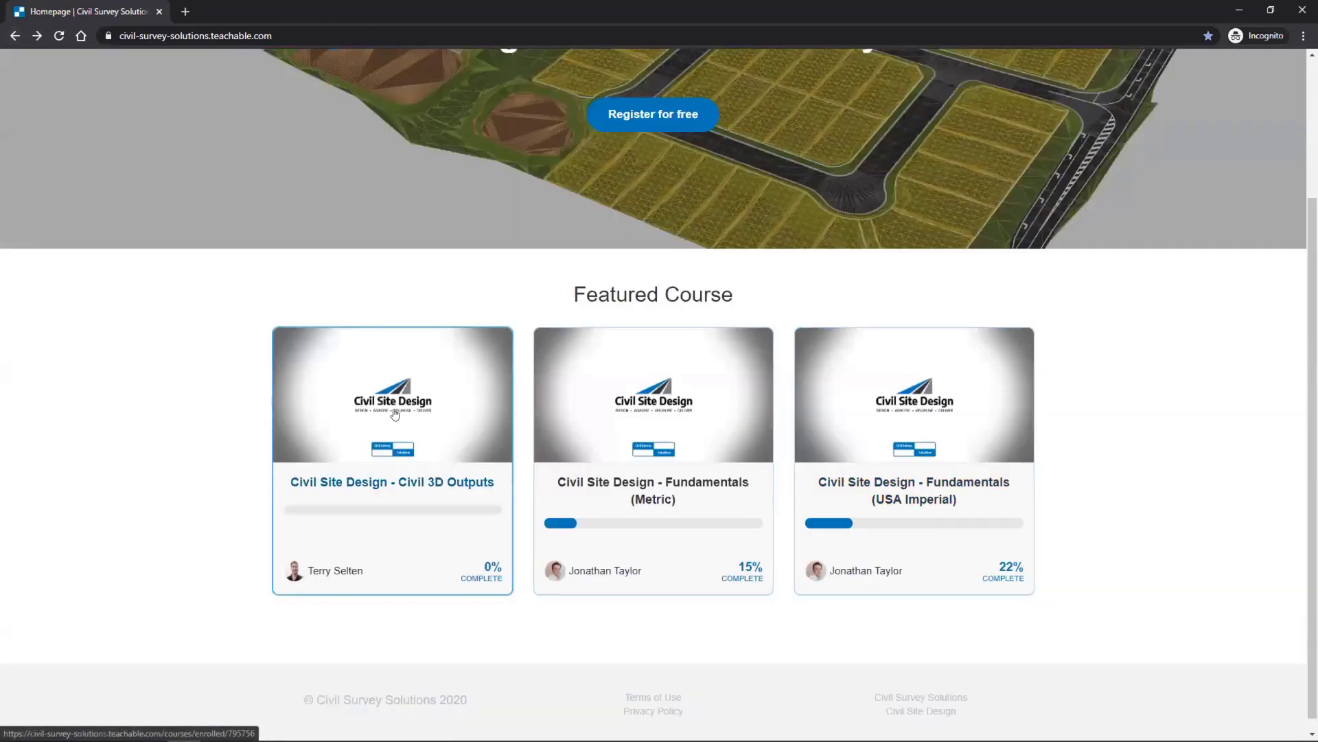
pyautogui.click(379, 390)
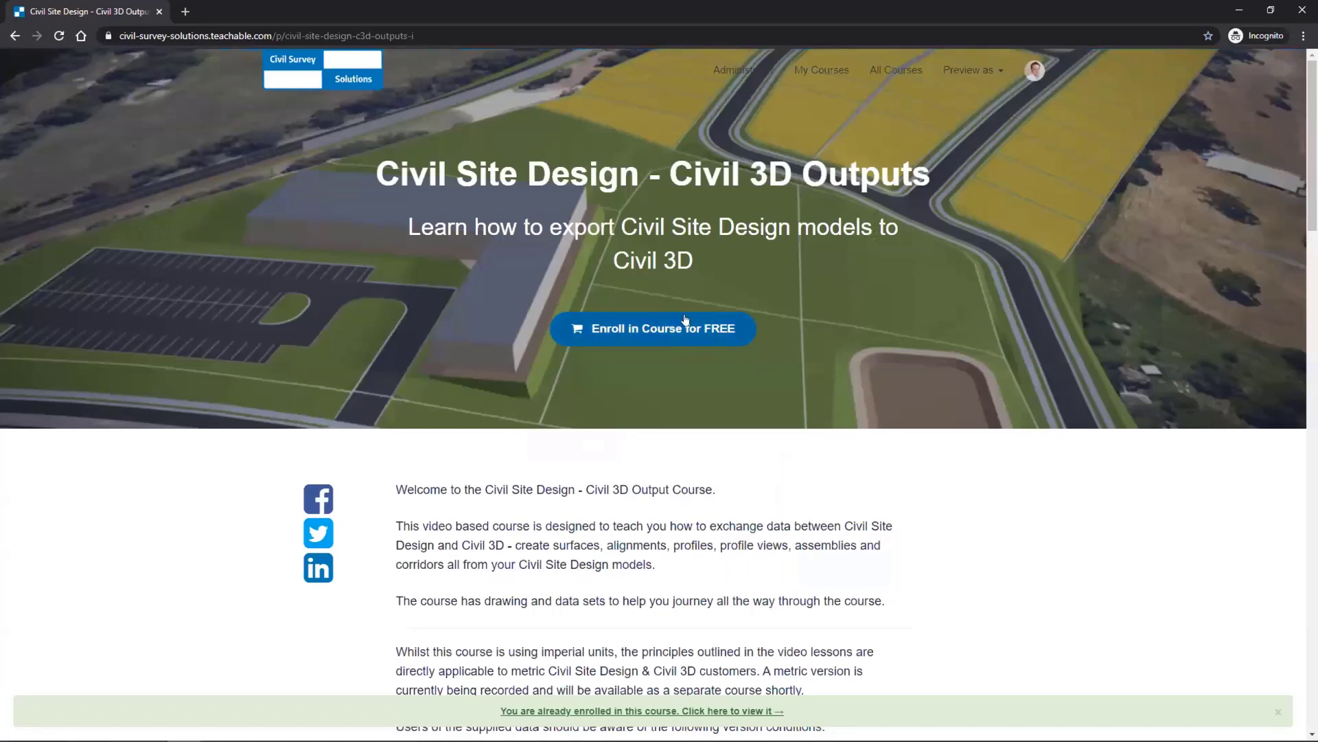
# Review the Civil 3D Outputs course description, version conditions, instructor section and the first curriculum sections on corridor settings and export.
pyautogui.scroll(-15, 686, 318)
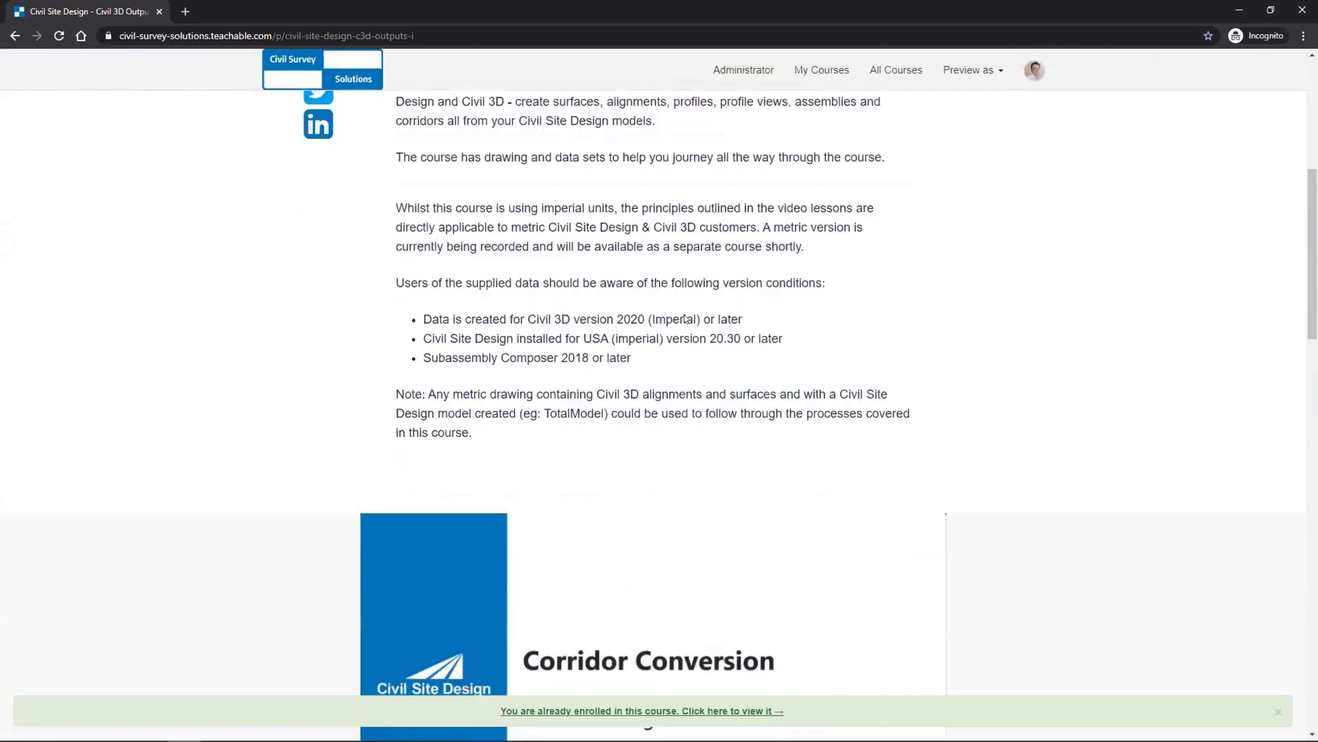
pyautogui.scroll(-2, 1137, 400)
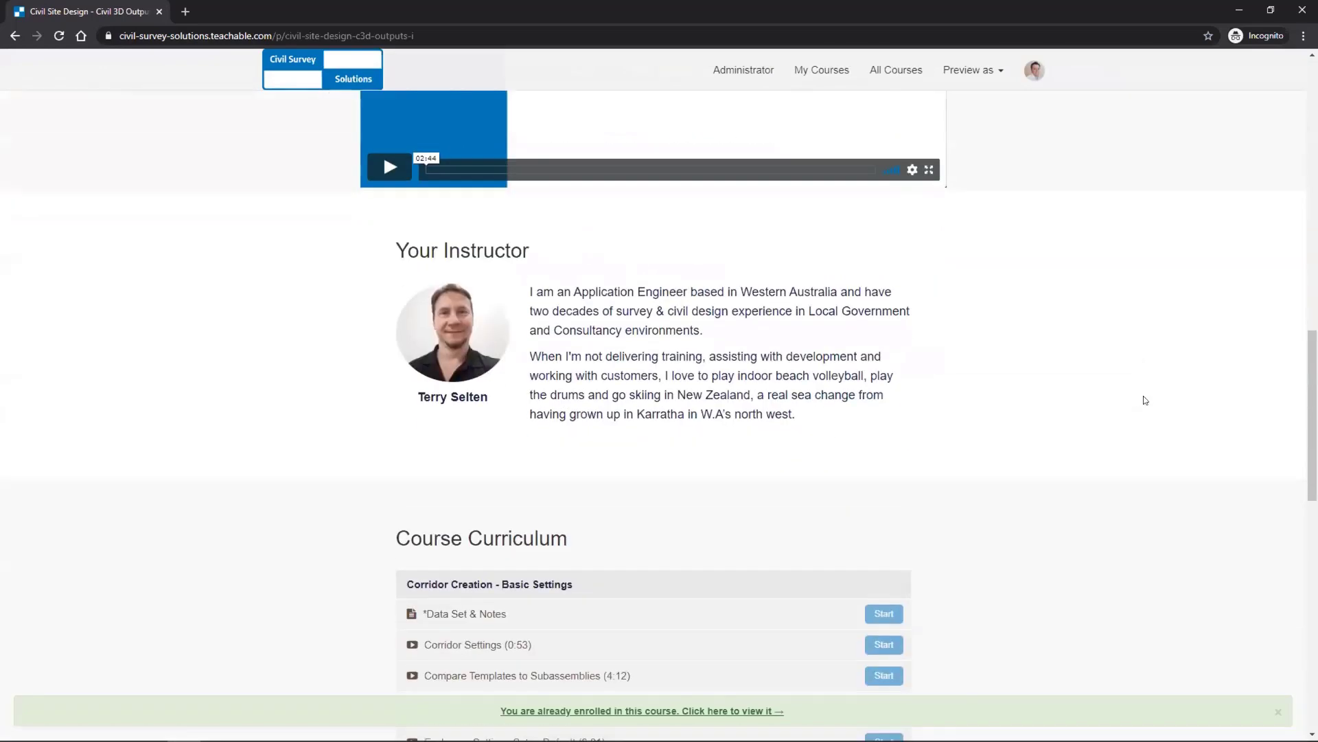
pyautogui.scroll(-5, 1081, 402)
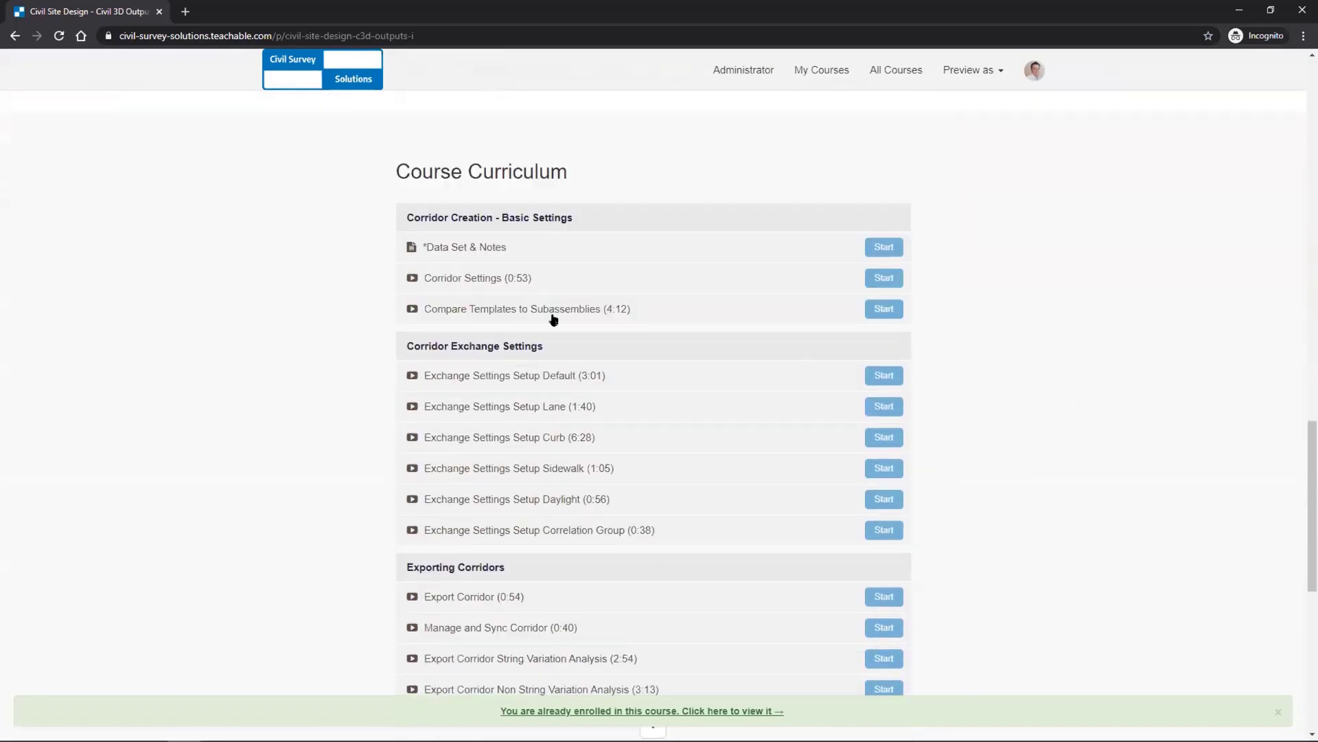
pyautogui.scroll(-3, 456, 258)
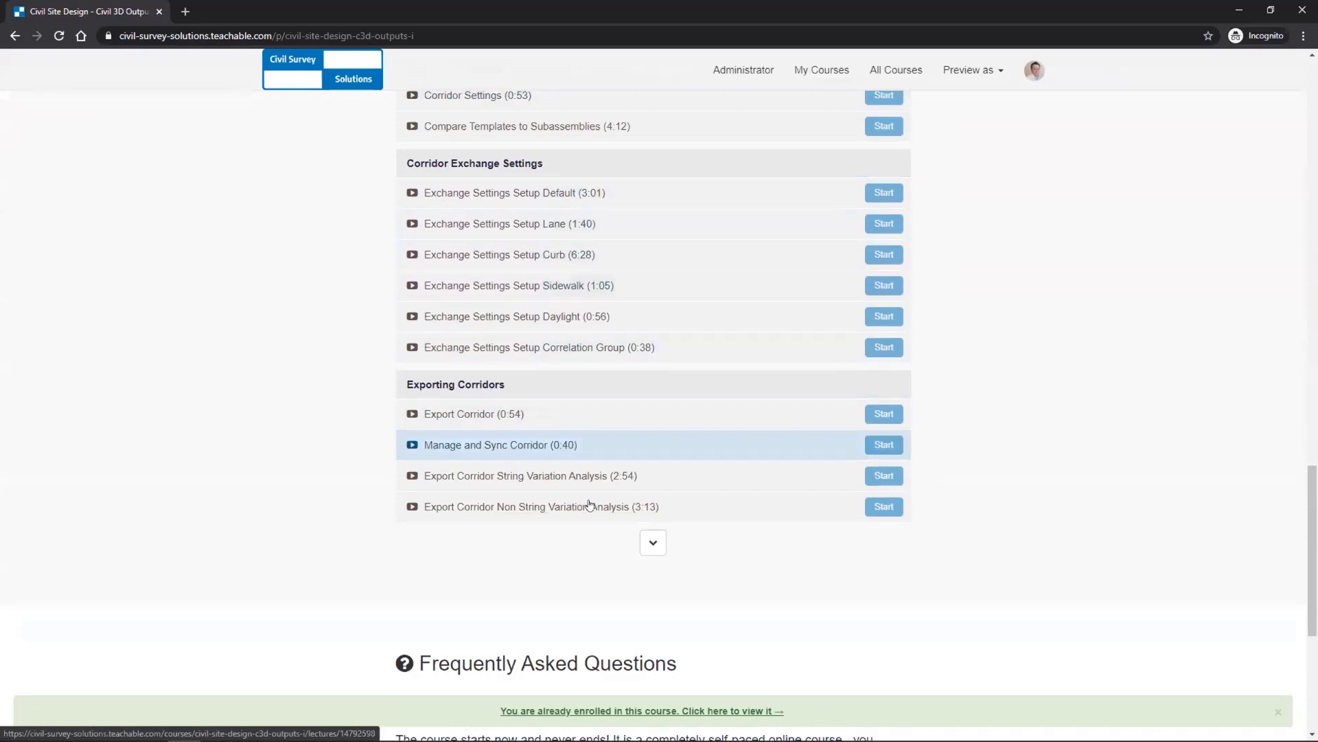
# Expand the full Civil 3D Outputs curriculum and read through its lessons on exporting corridors, profiles, feature lines and points.
pyautogui.click(655, 542)
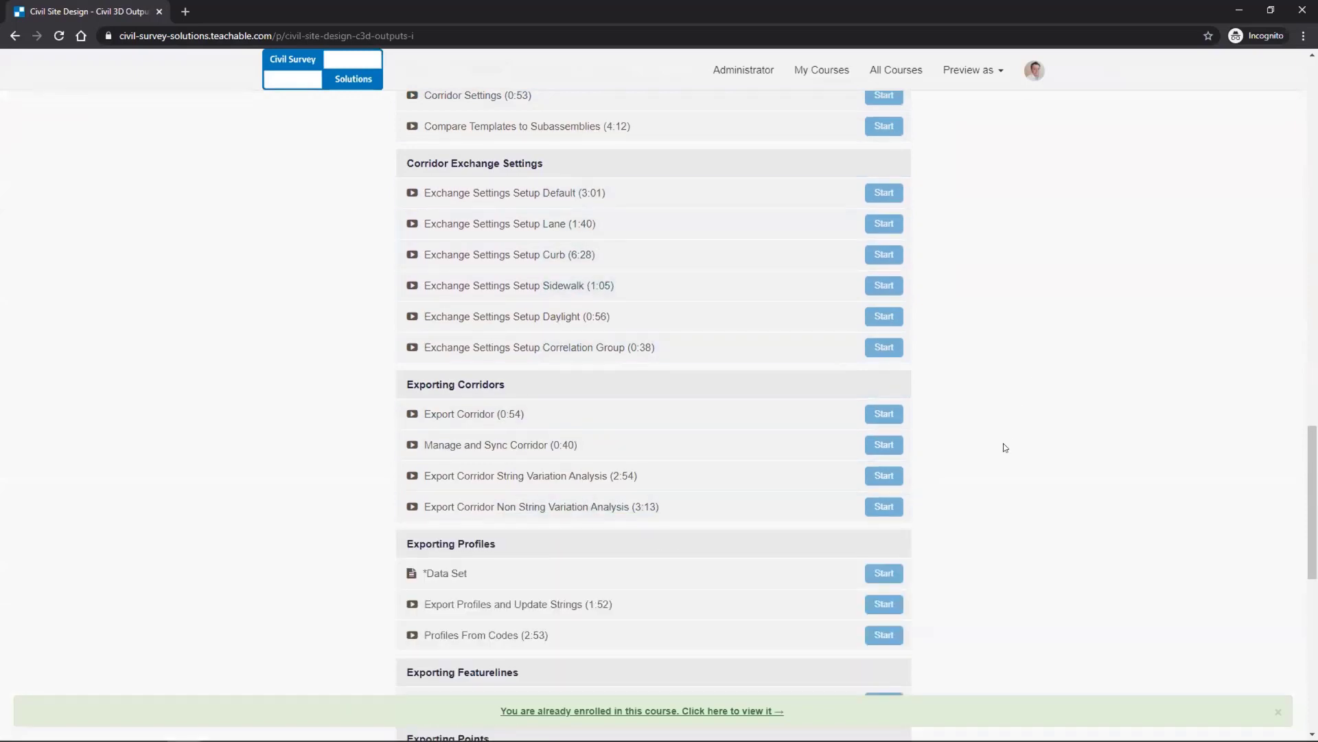
pyautogui.scroll(-5, 991, 447)
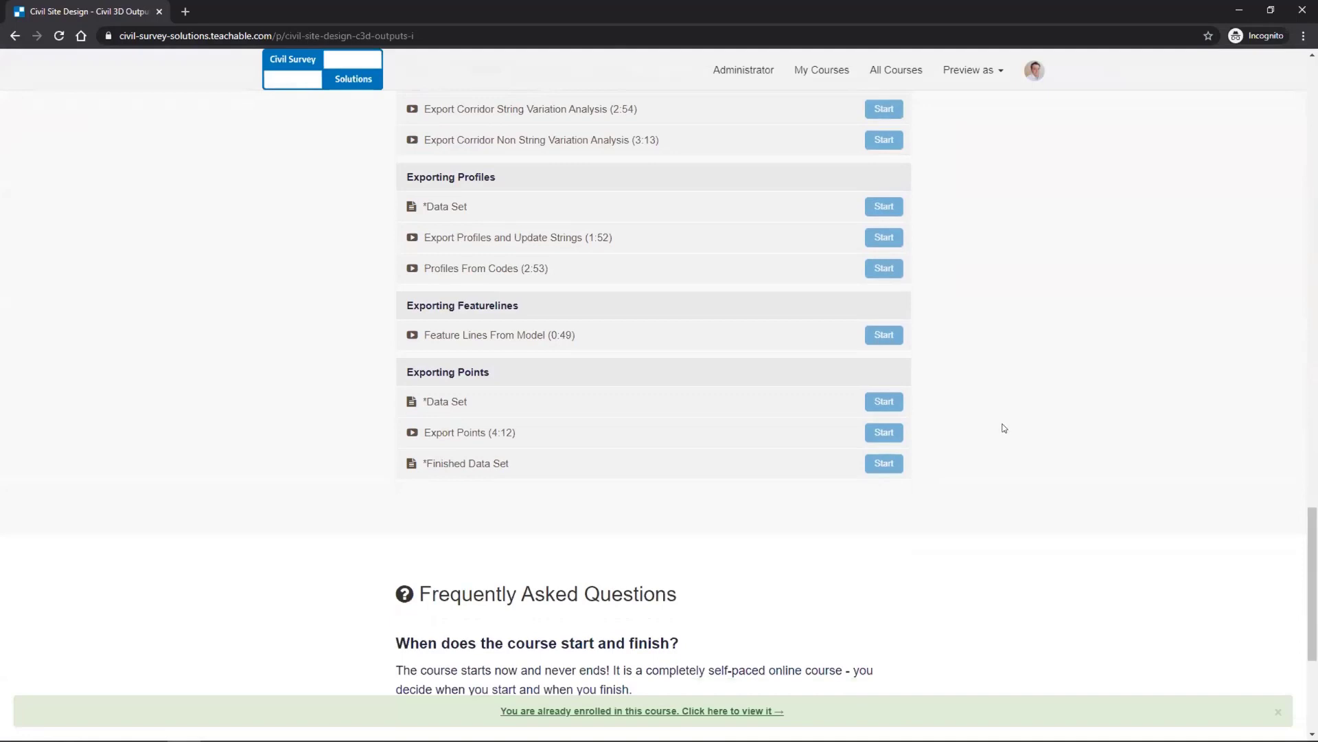
pyautogui.scroll(1, 998, 429)
pyautogui.scroll(2, 1004, 427)
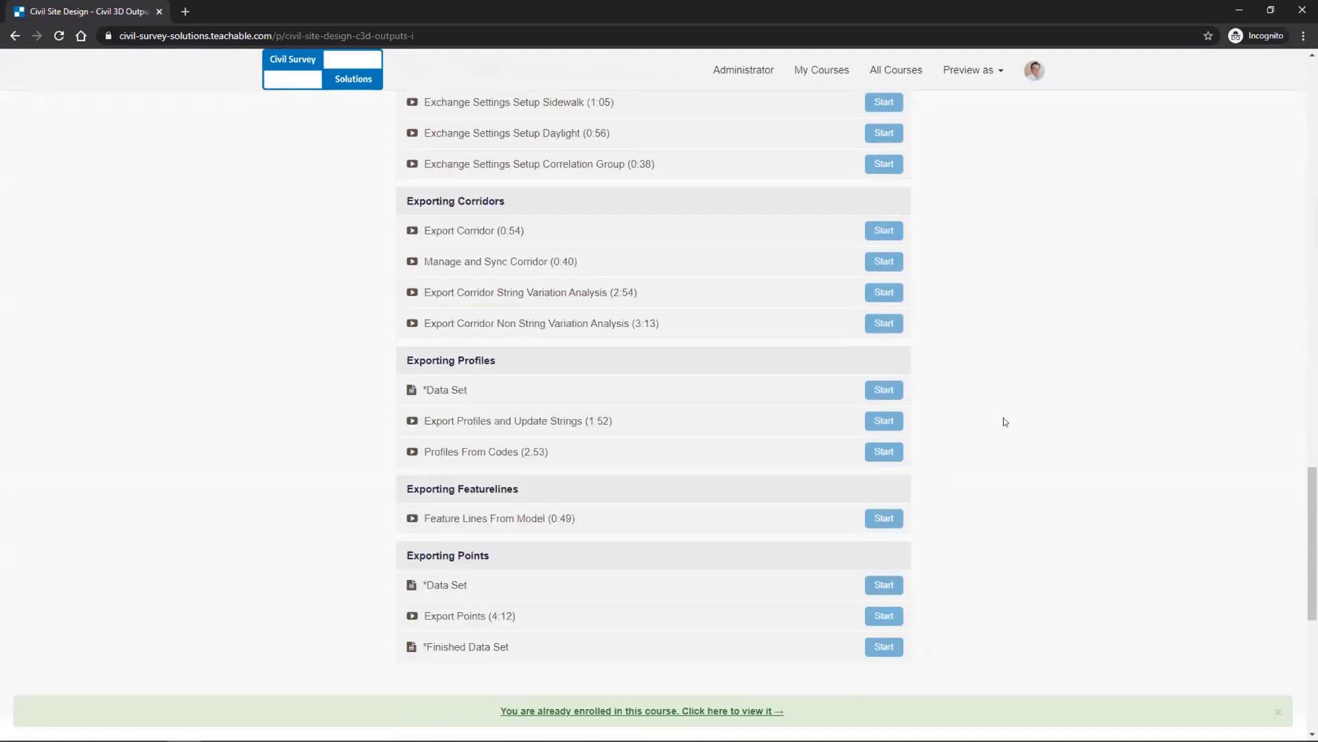